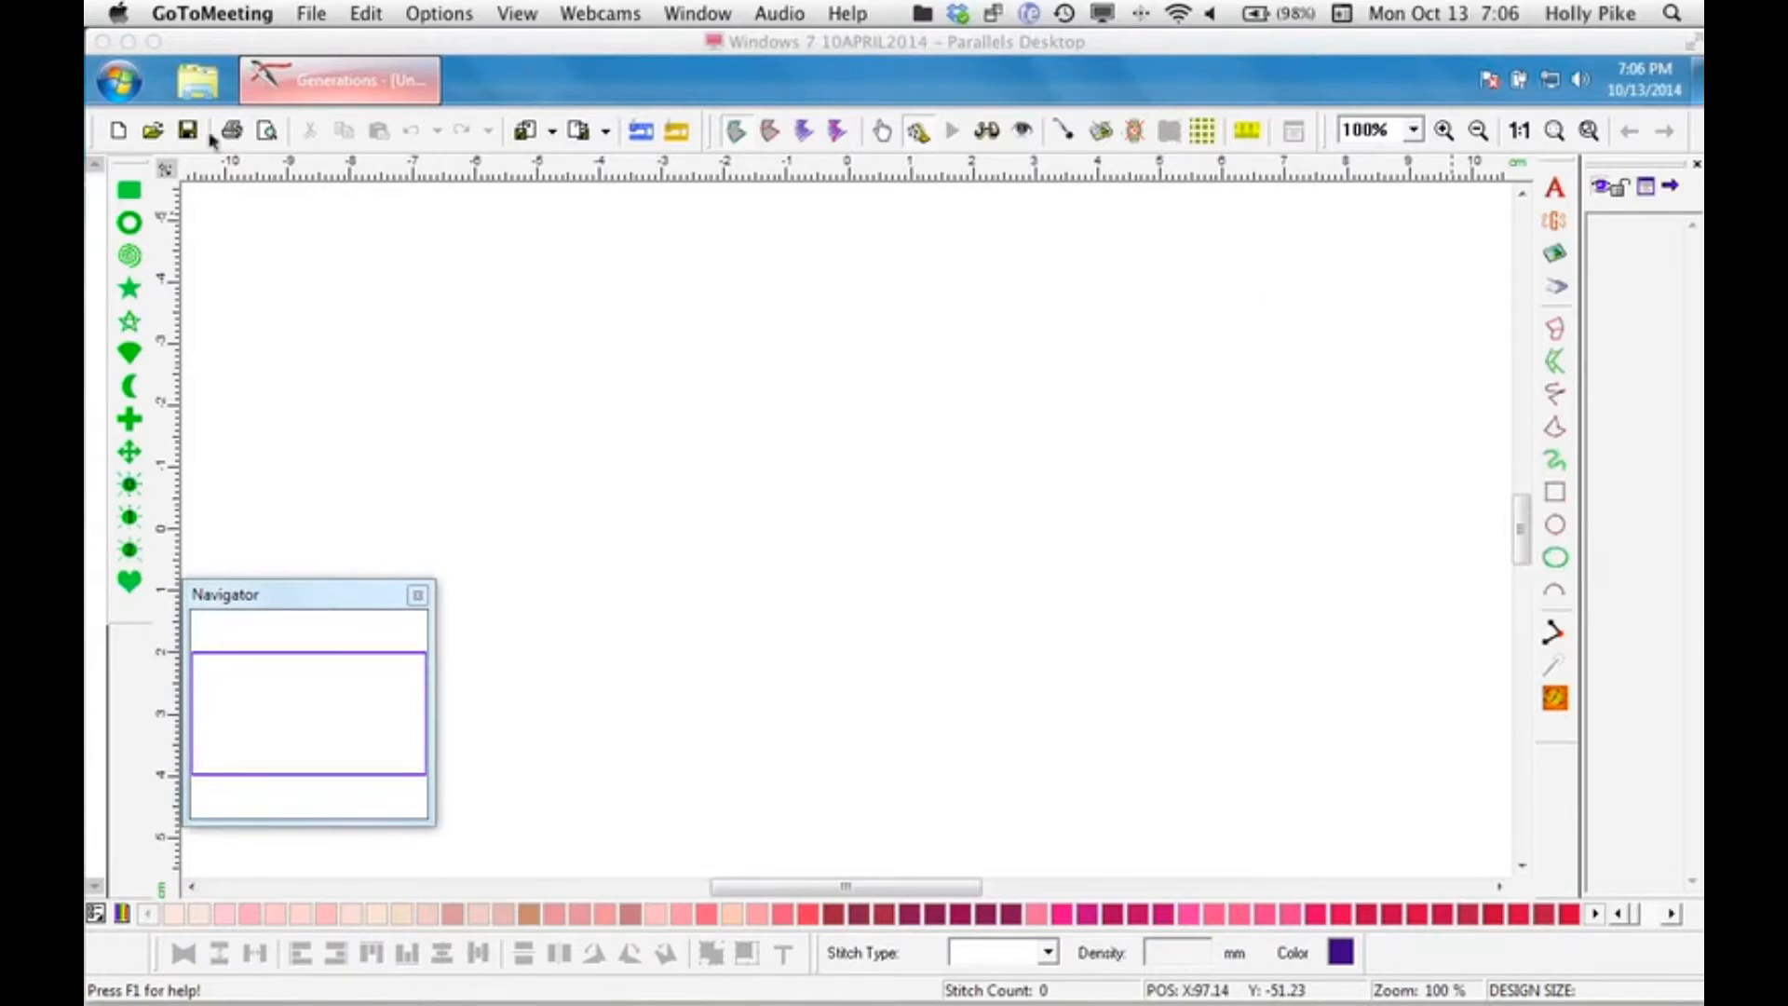
Open the Ripple Butterfly design from the Ripple folder inside AAA-YCD-Webinars.
left_click(153, 132)
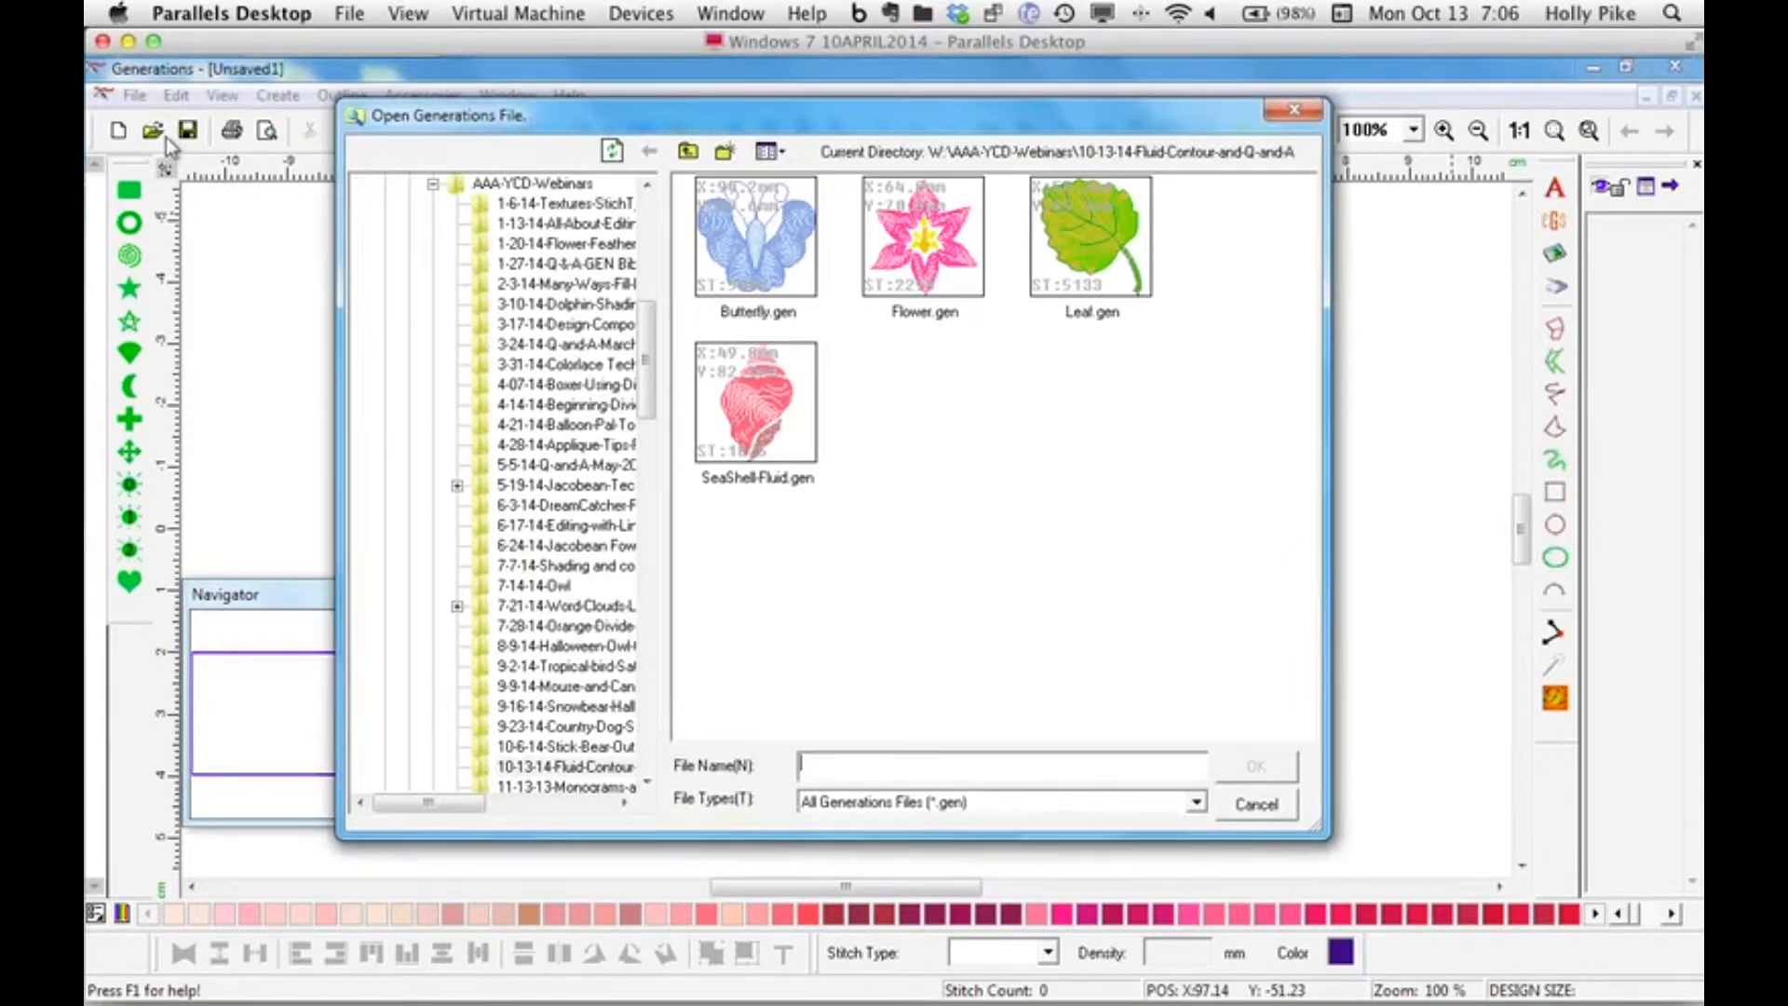
left_click_drag(643, 380, 643, 341)
left_click(434, 346)
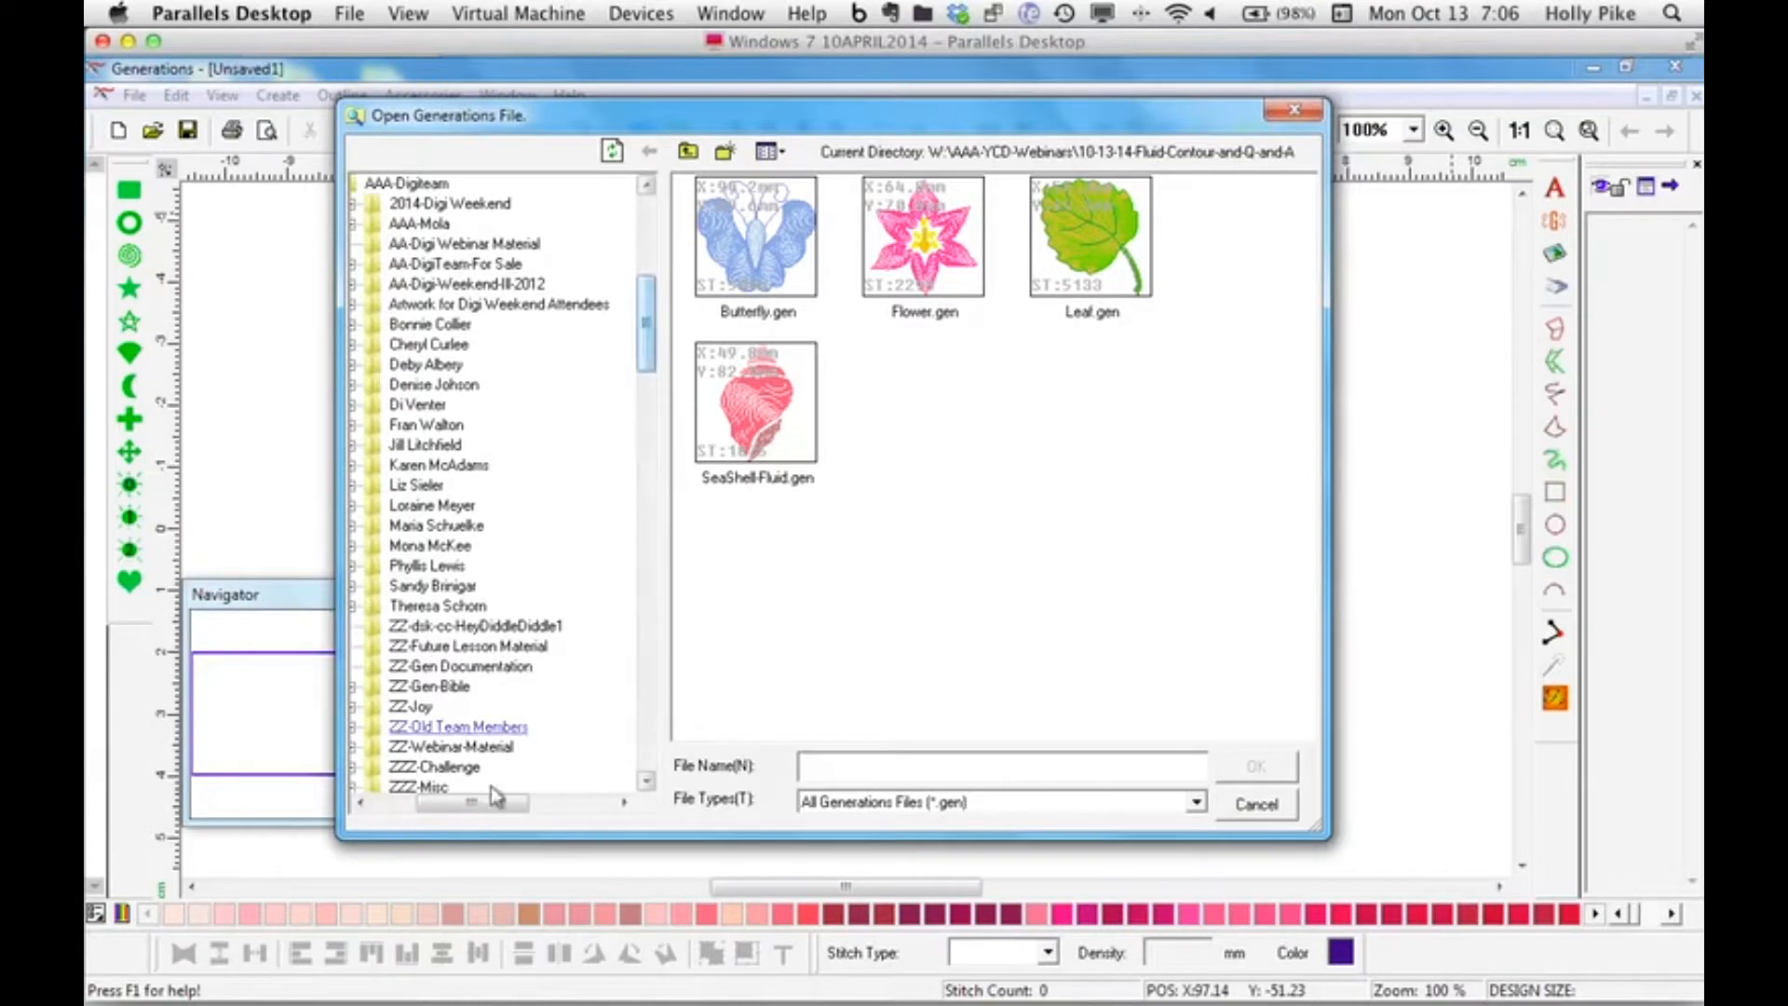
left_click_drag(471, 802, 443, 802)
left_click(398, 185)
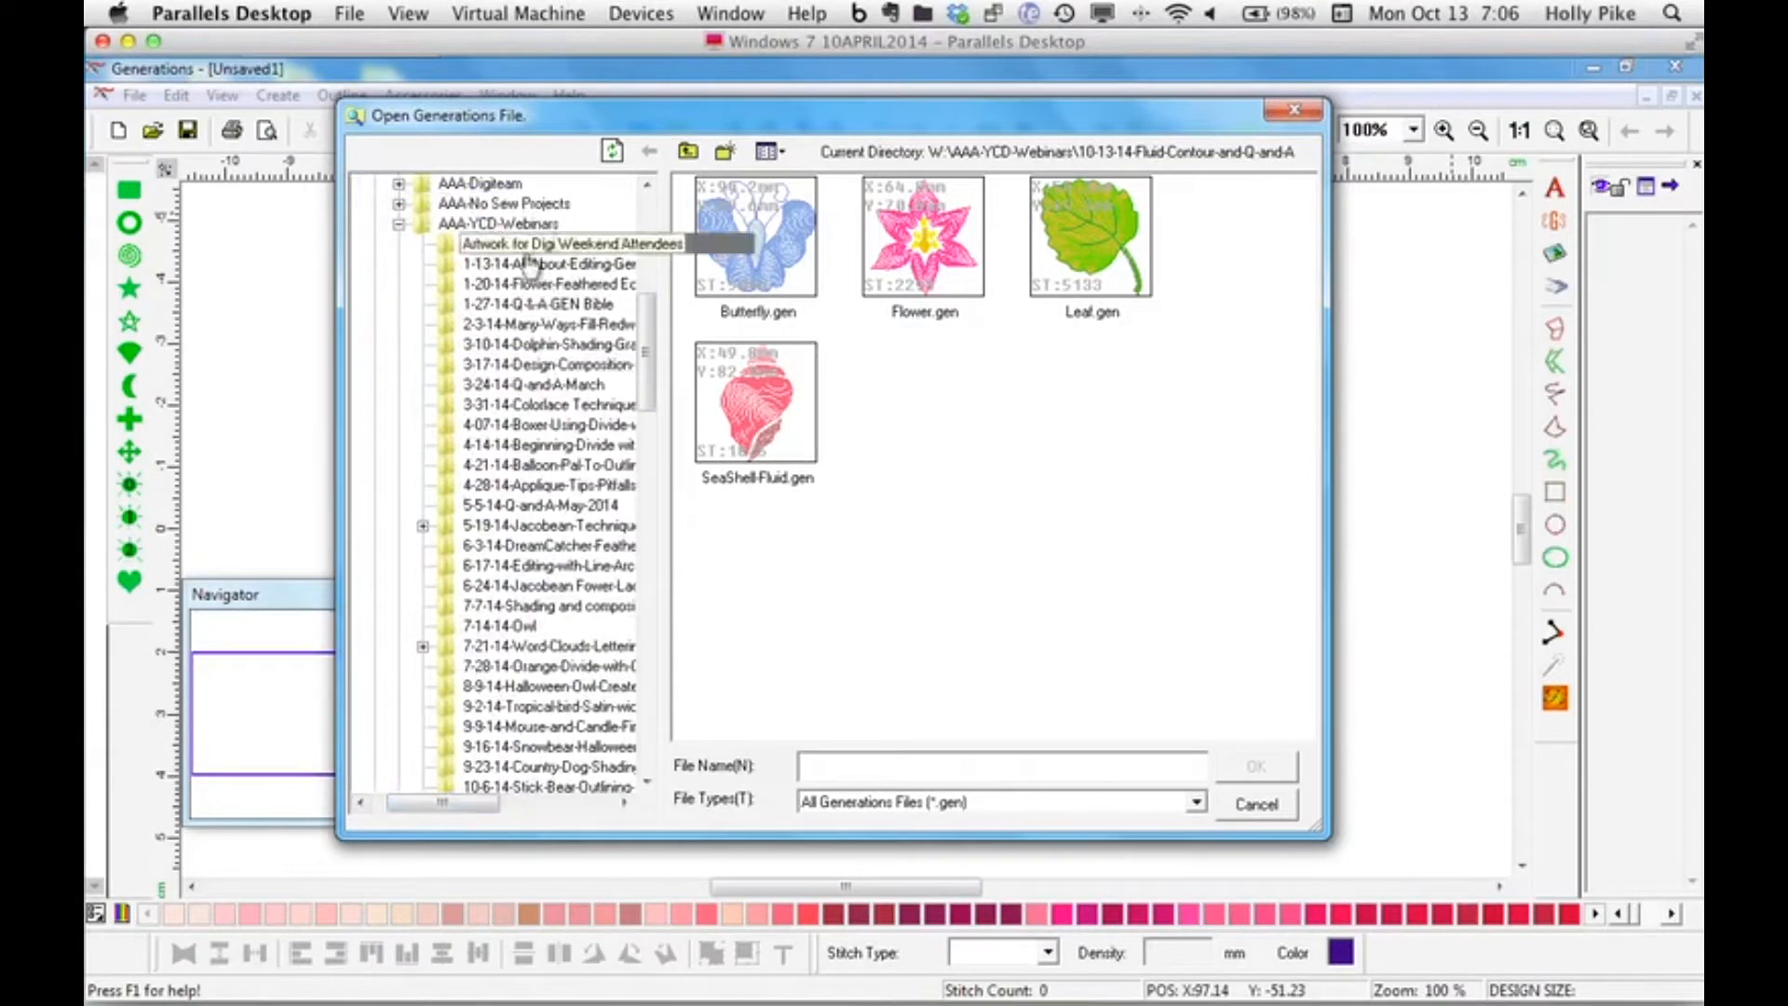
left_click_drag(646, 389, 641, 471)
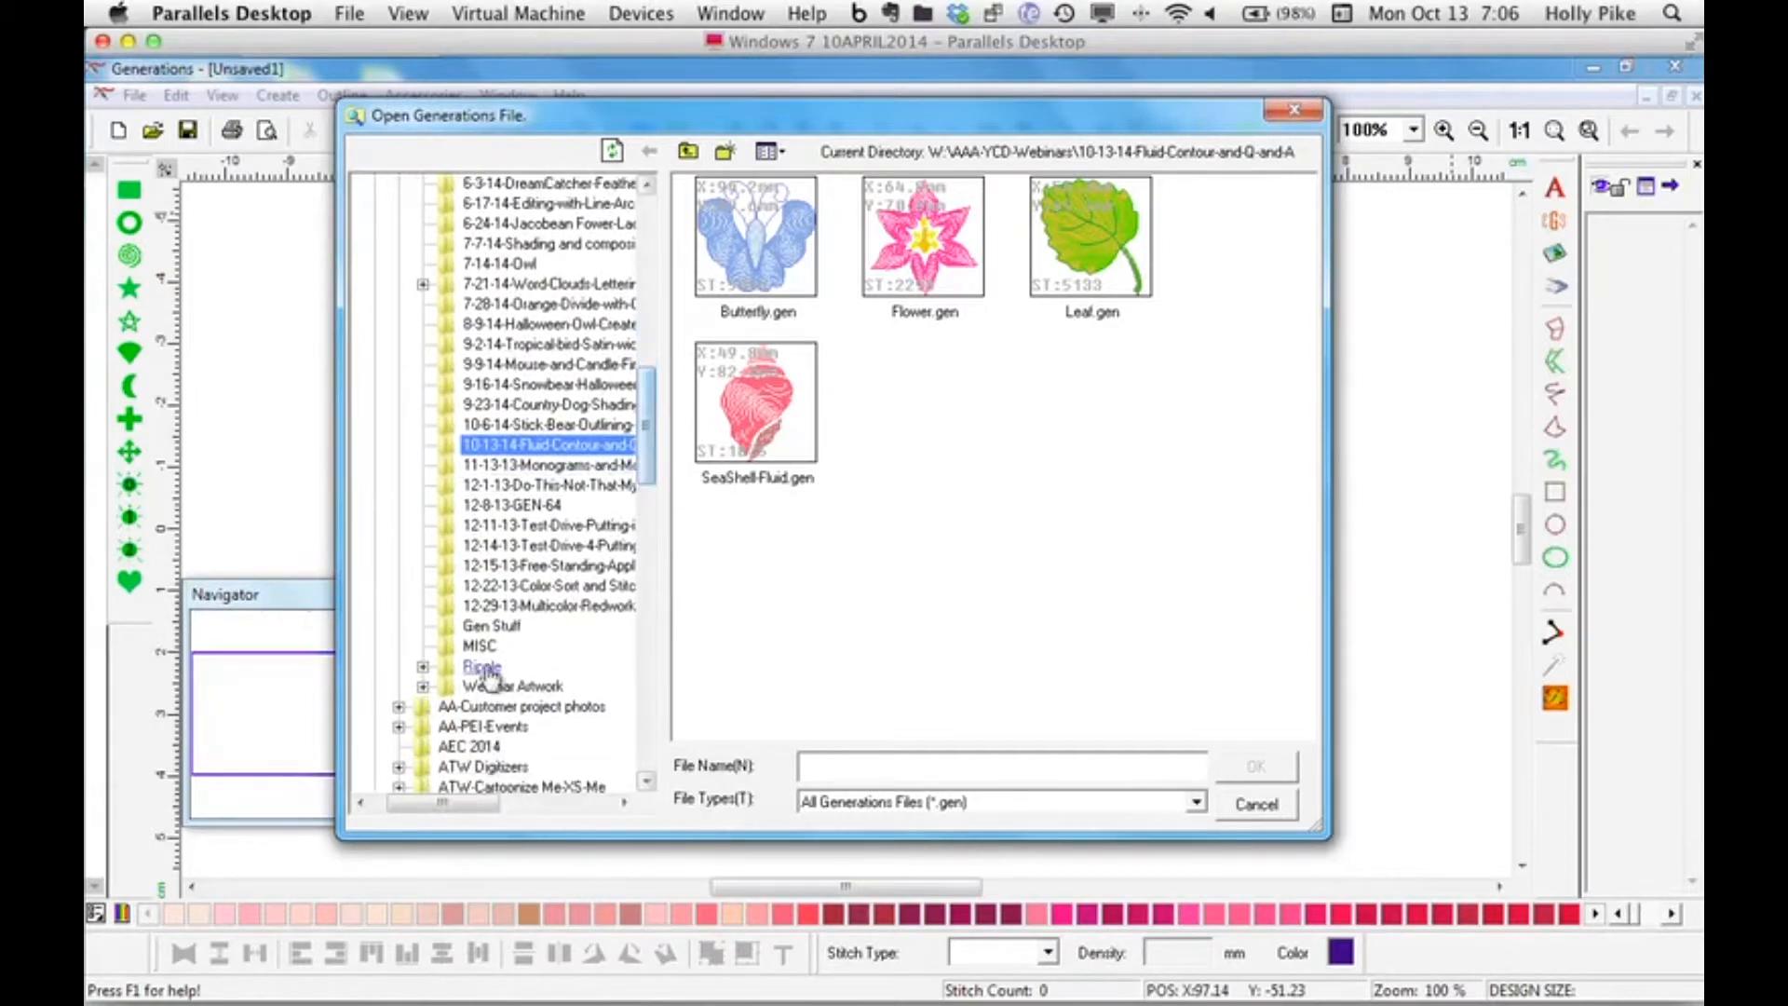
left_click(482, 666)
double_click(769, 261)
Open the RipplePumpkin design from the same folder and show it in realistic stitch view.
key("ctrl+o")
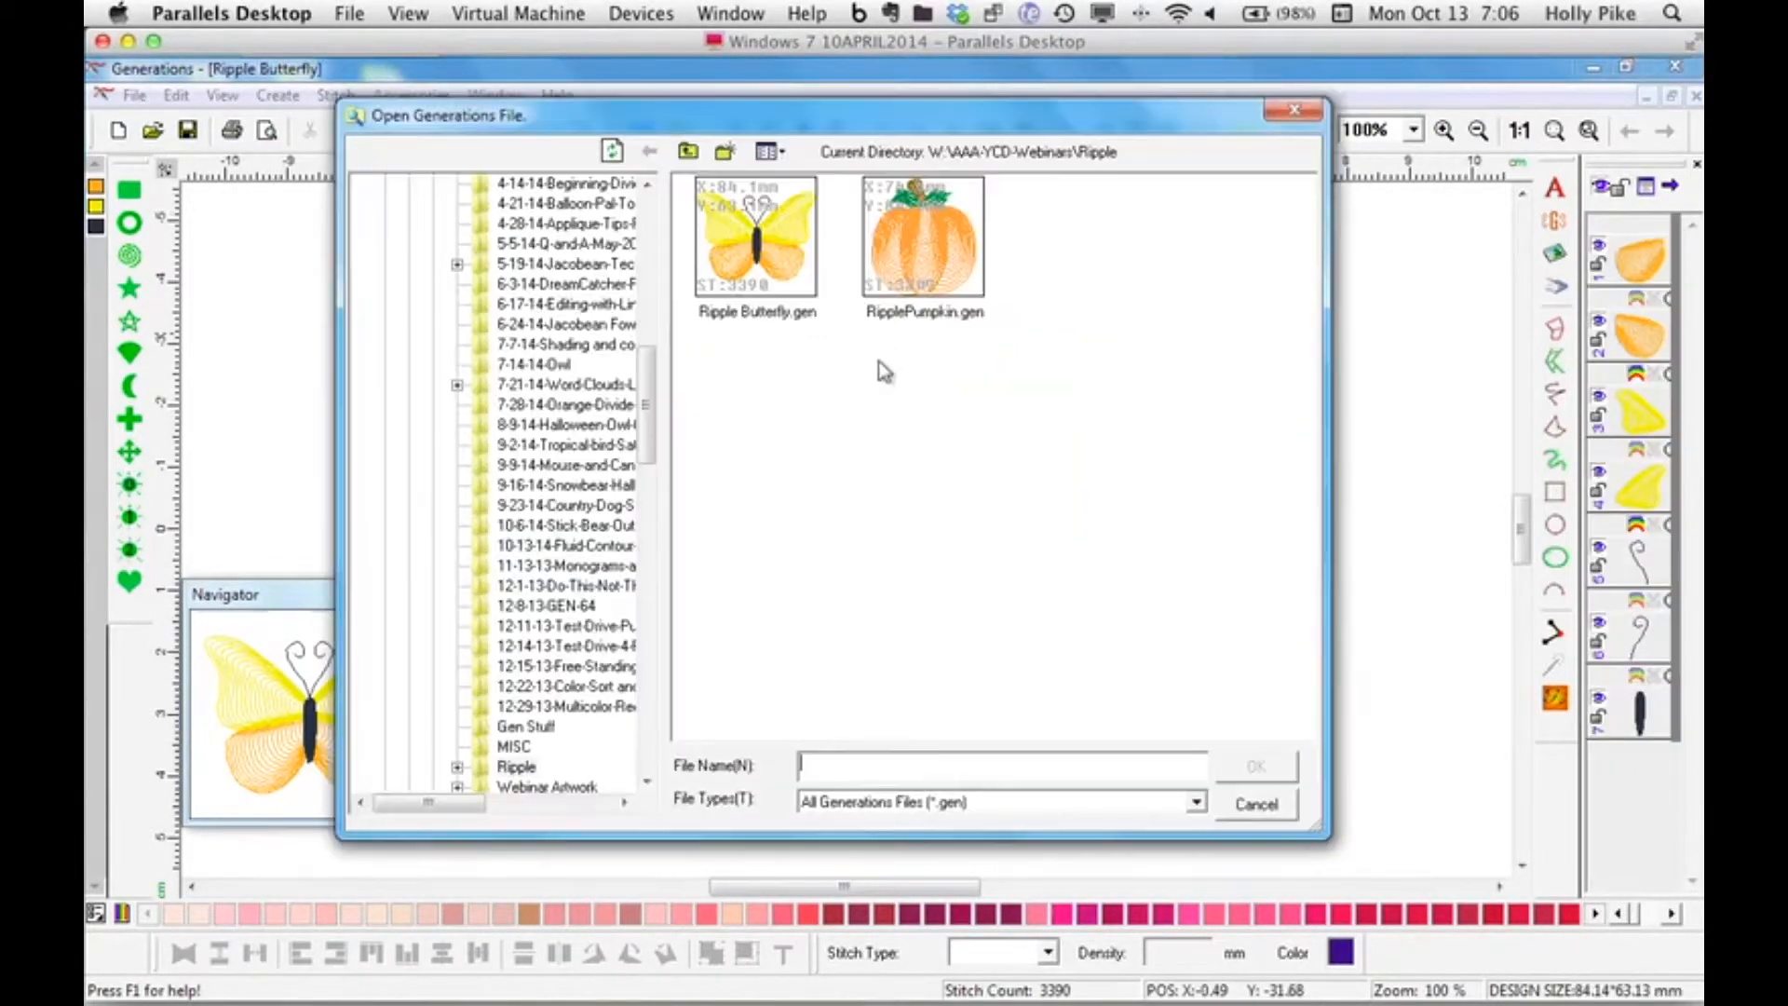
double_click(902, 267)
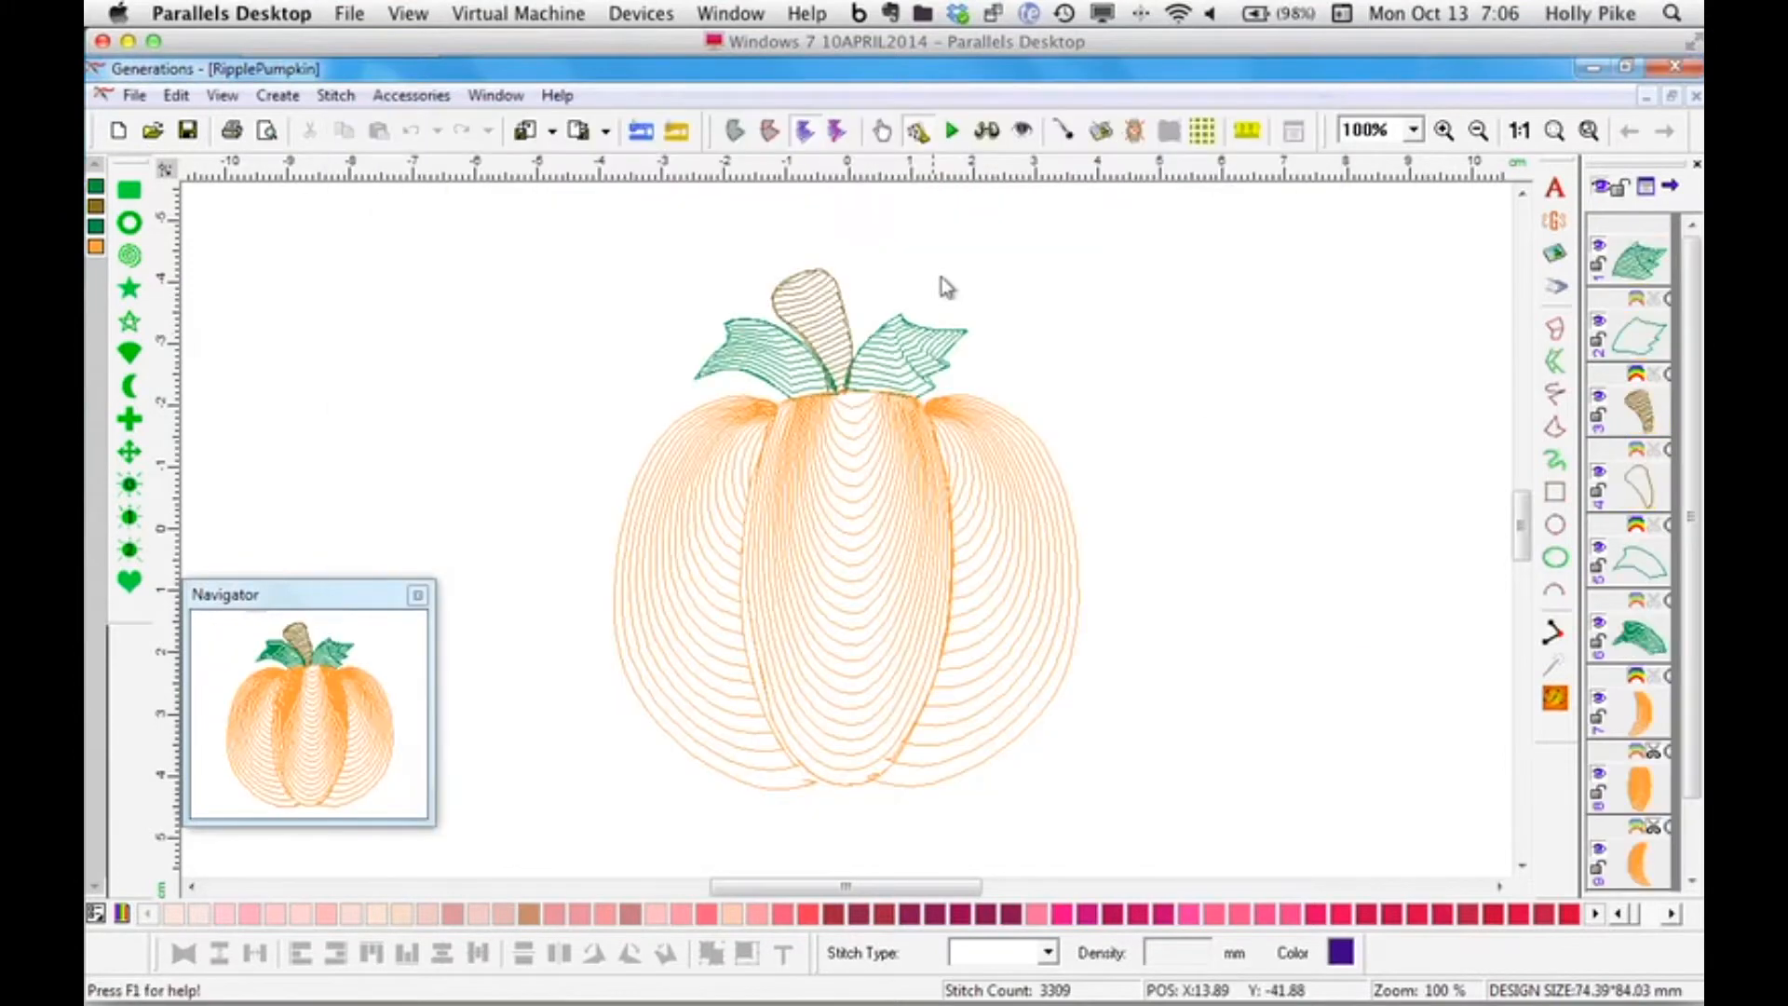
left_click(986, 133)
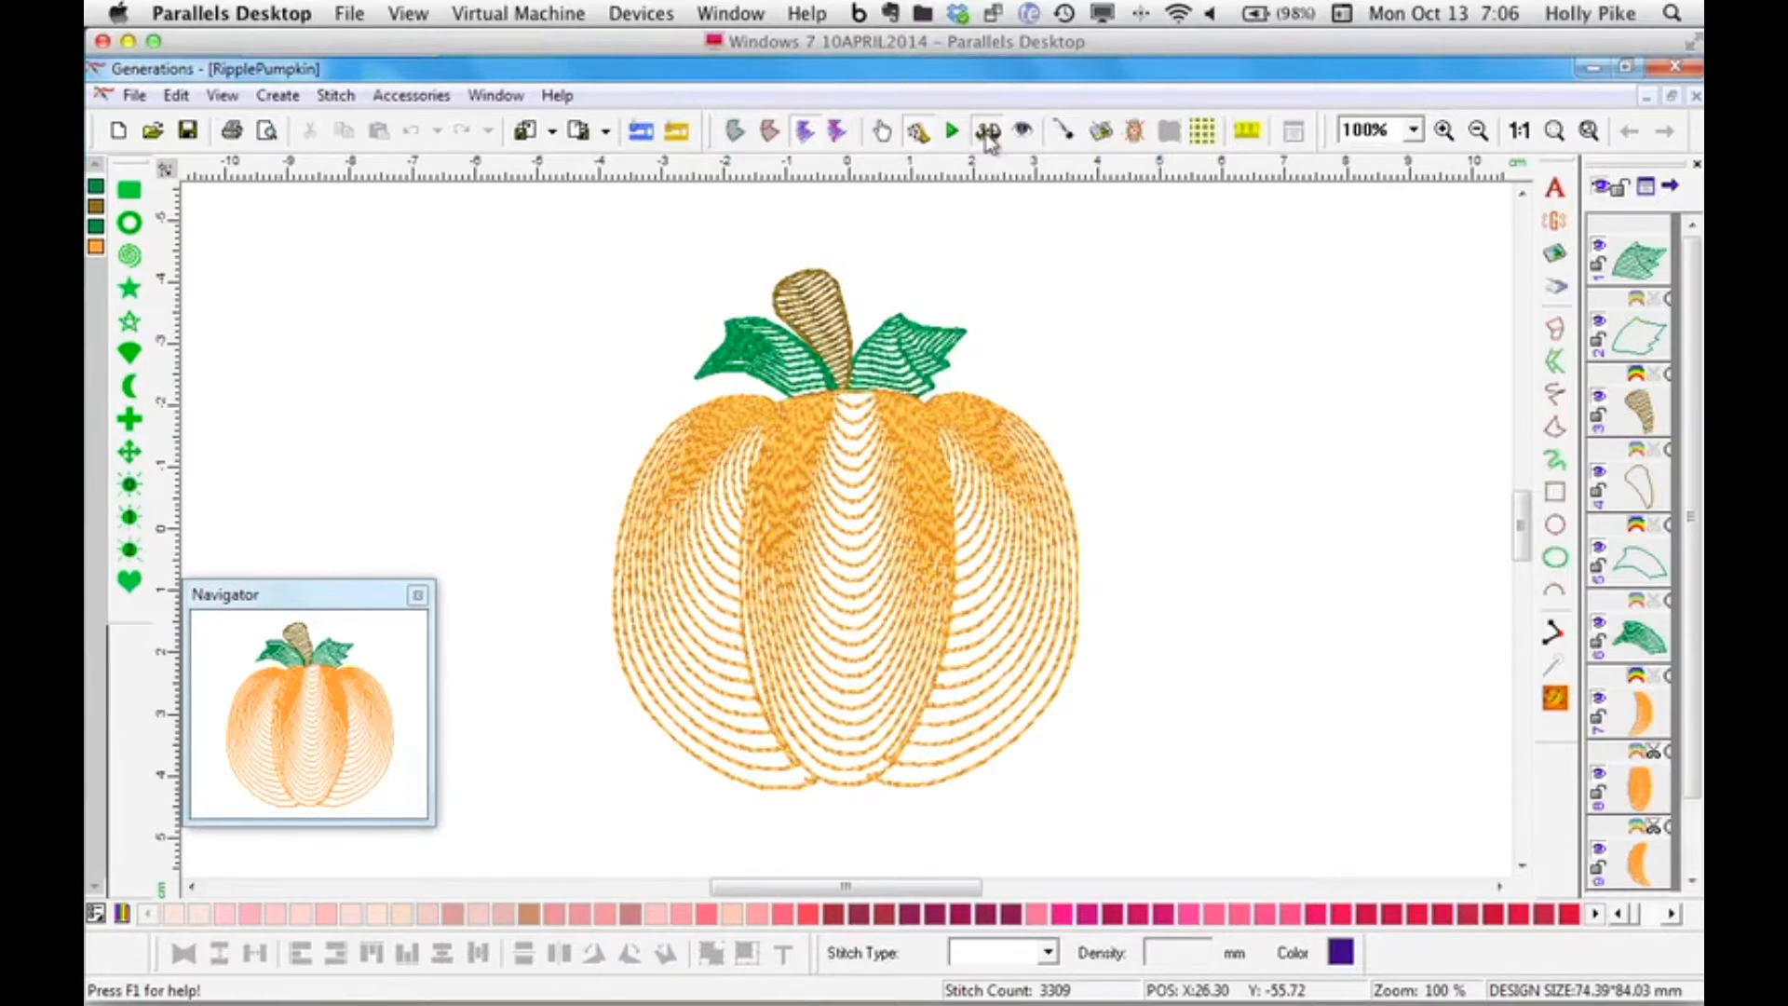
Switch to Ultimate Pen, mark the uppermost ripples of the pumpkin's centre section in purple, erase the marks and return to the design.
key("super+Tab")
mouse_move(831, 393)
left_mouse_down()
mouse_move(894, 384)
mouse_move(833, 384)
mouse_move(858, 402)
mouse_move(884, 394)
mouse_move(832, 384)
mouse_move(830, 414)
mouse_move(874, 415)
mouse_move(914, 383)
mouse_move(841, 429)
mouse_move(818, 413)
mouse_move(915, 386)
mouse_move(808, 411)
mouse_move(839, 440)
mouse_move(911, 391)
left_mouse_up()
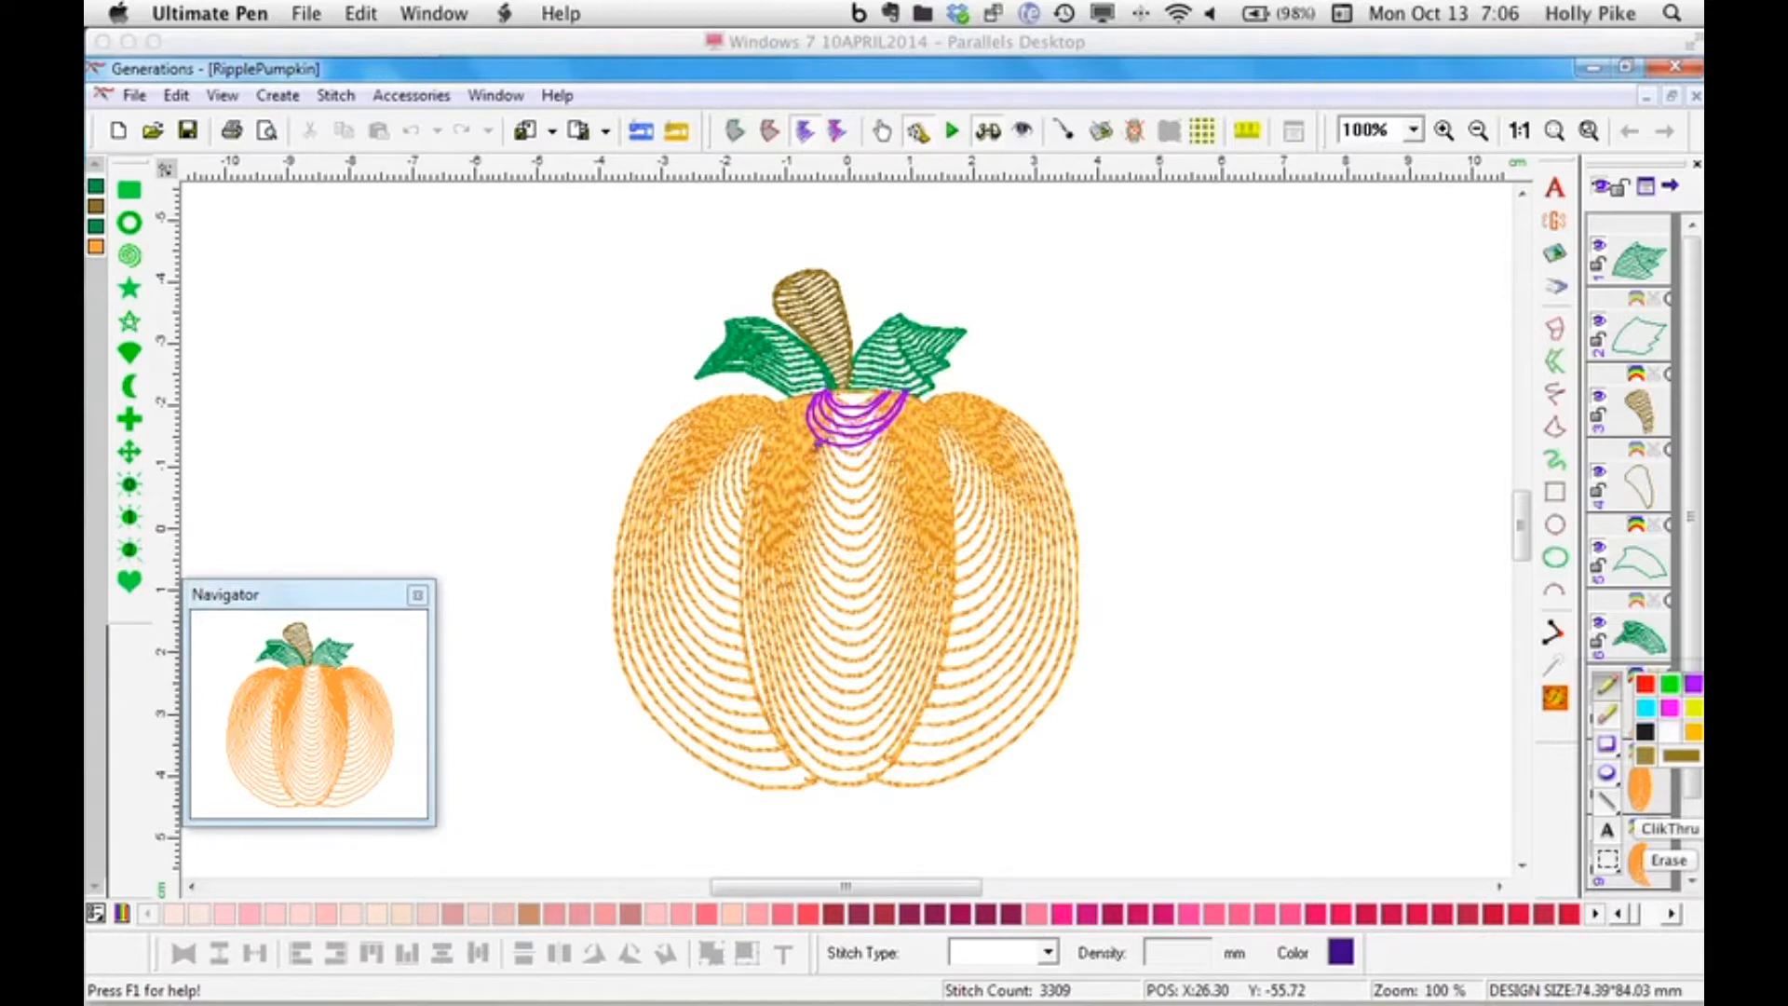
left_click(1668, 860)
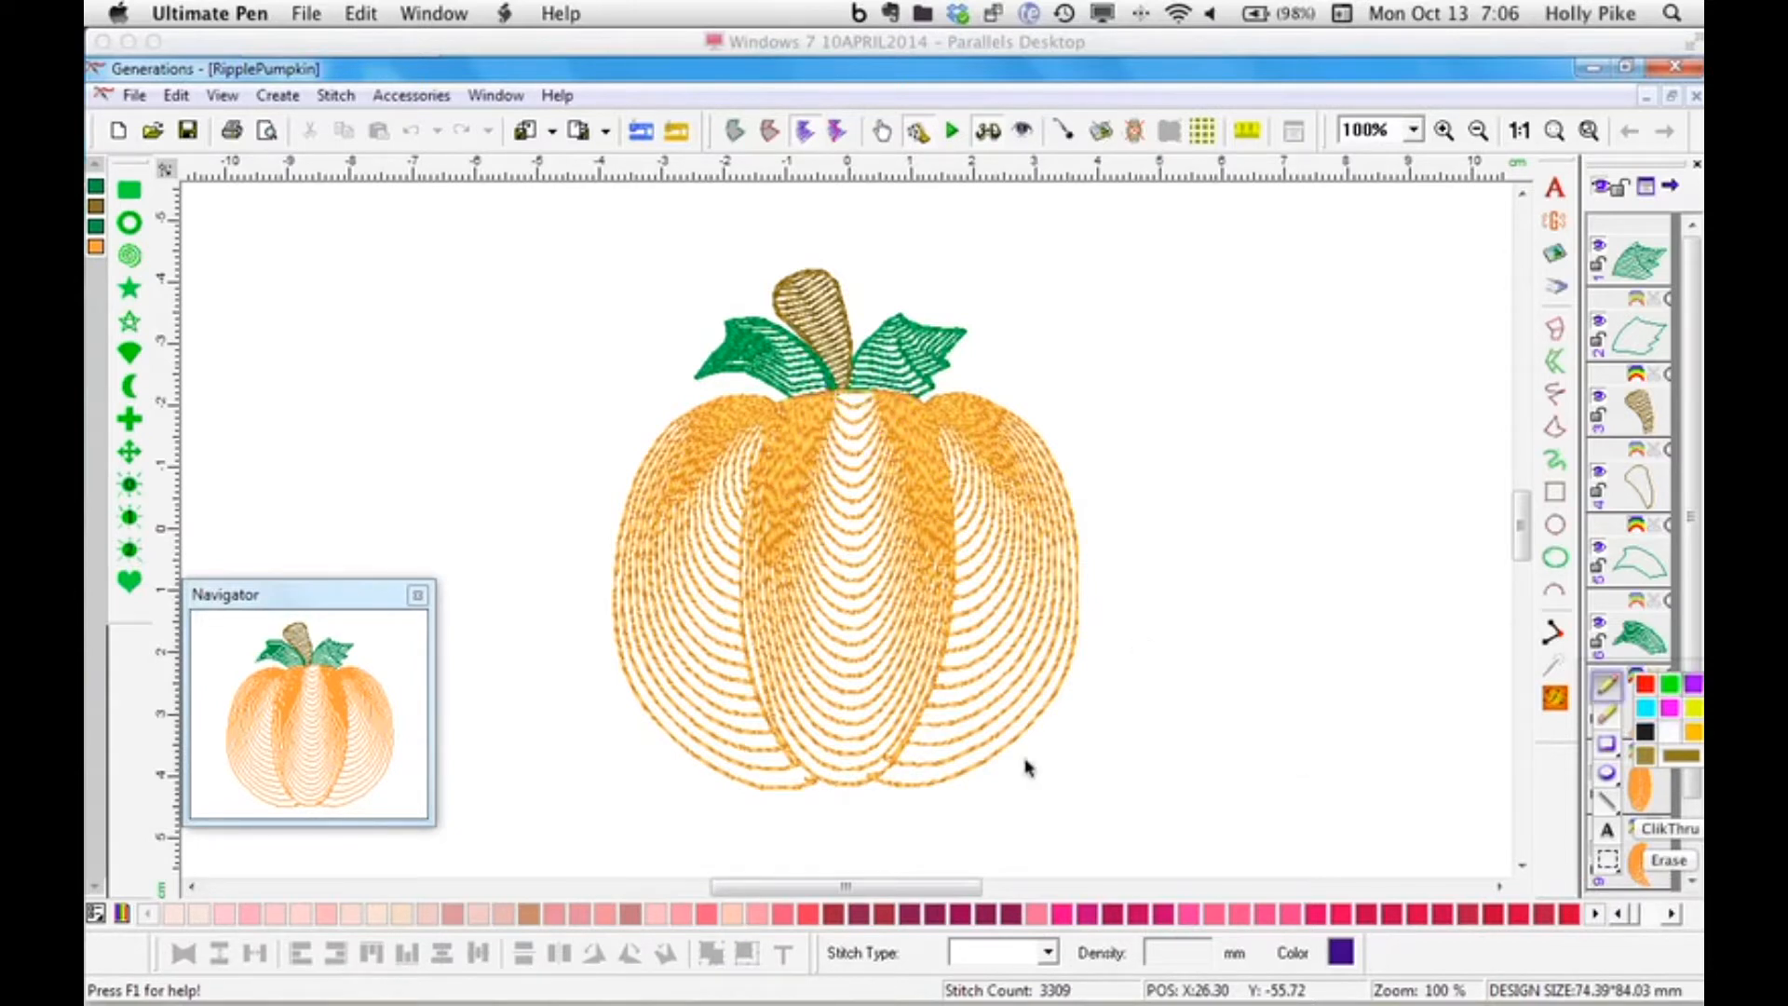
left_click(905, 622)
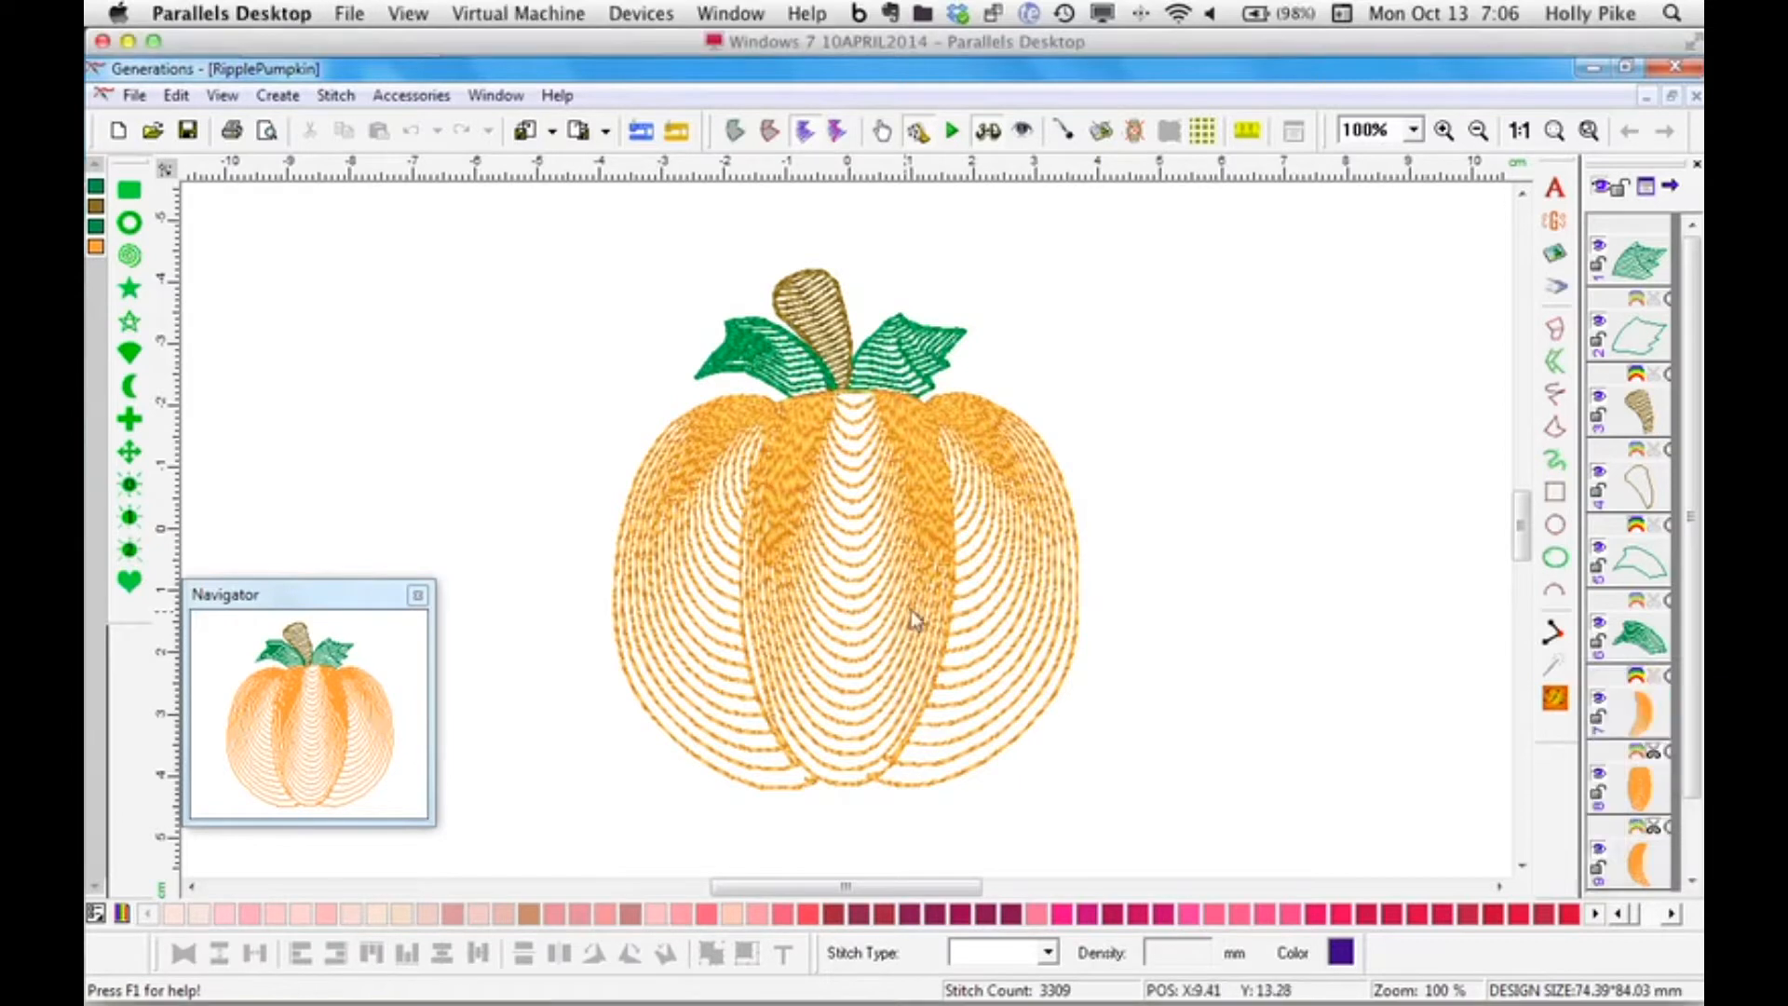
Examine the Fluid Contour stitch properties of the pumpkin's centre section and close them without changes.
left_click(897, 665)
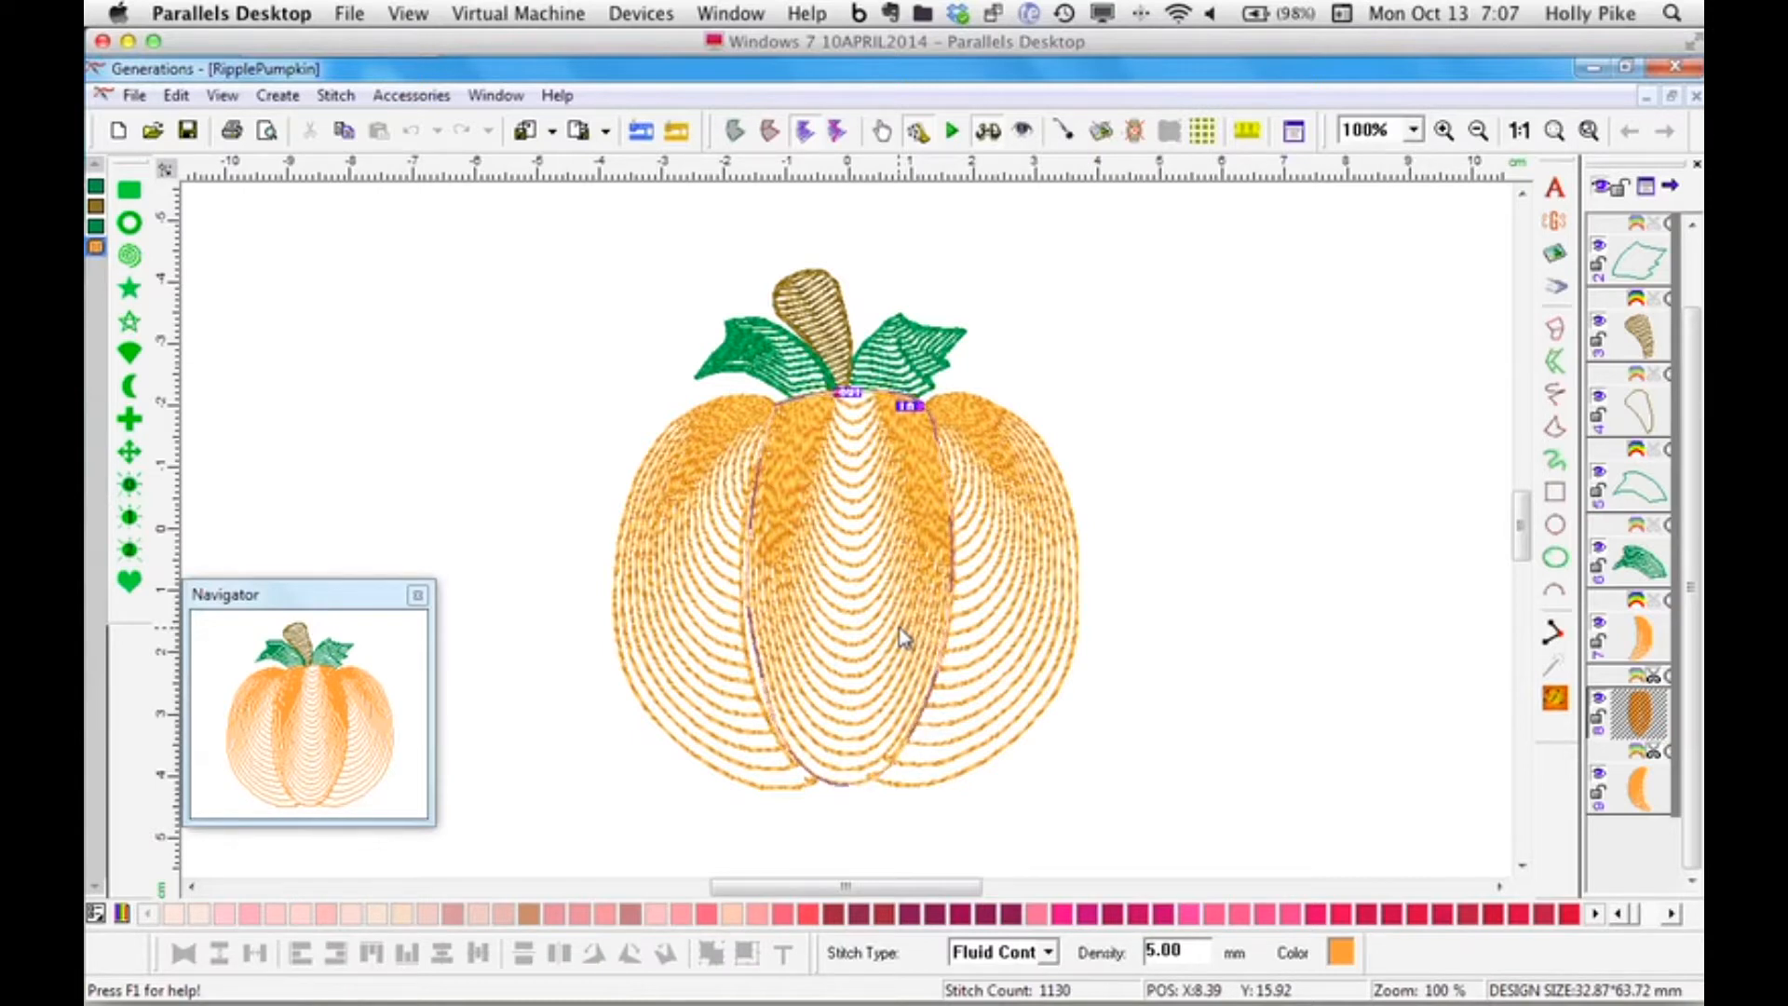
left_click(1127, 570)
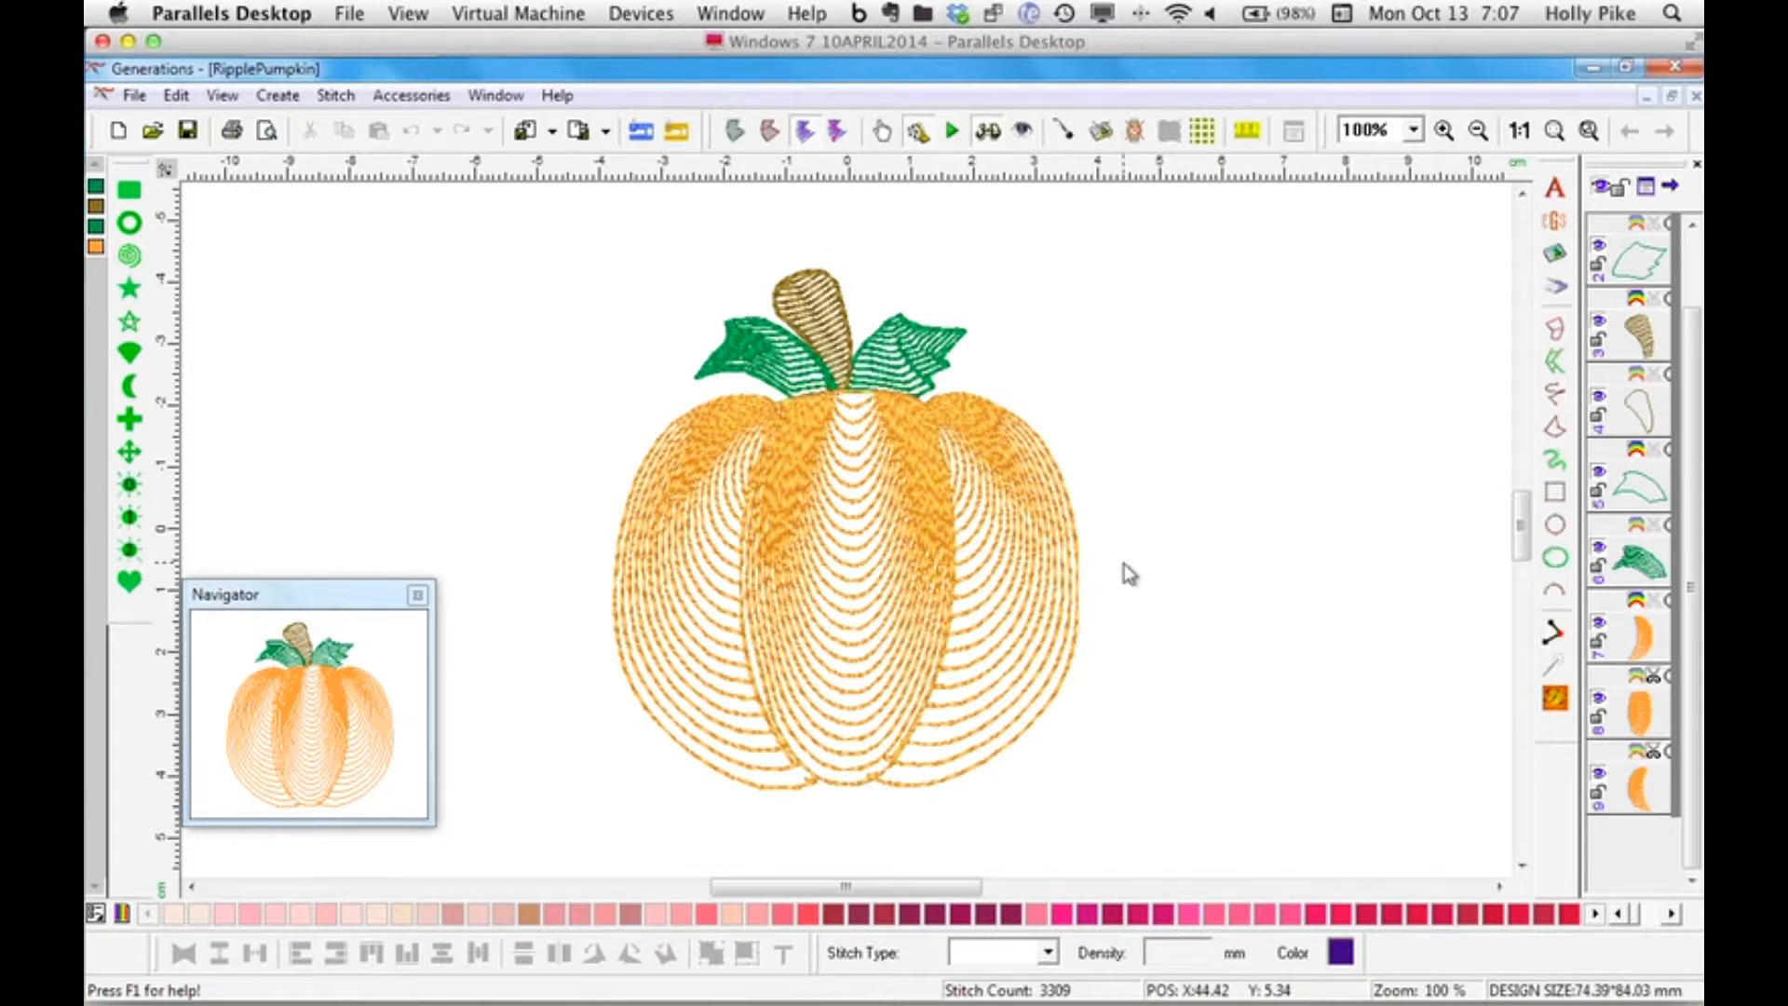
left_click(764, 496)
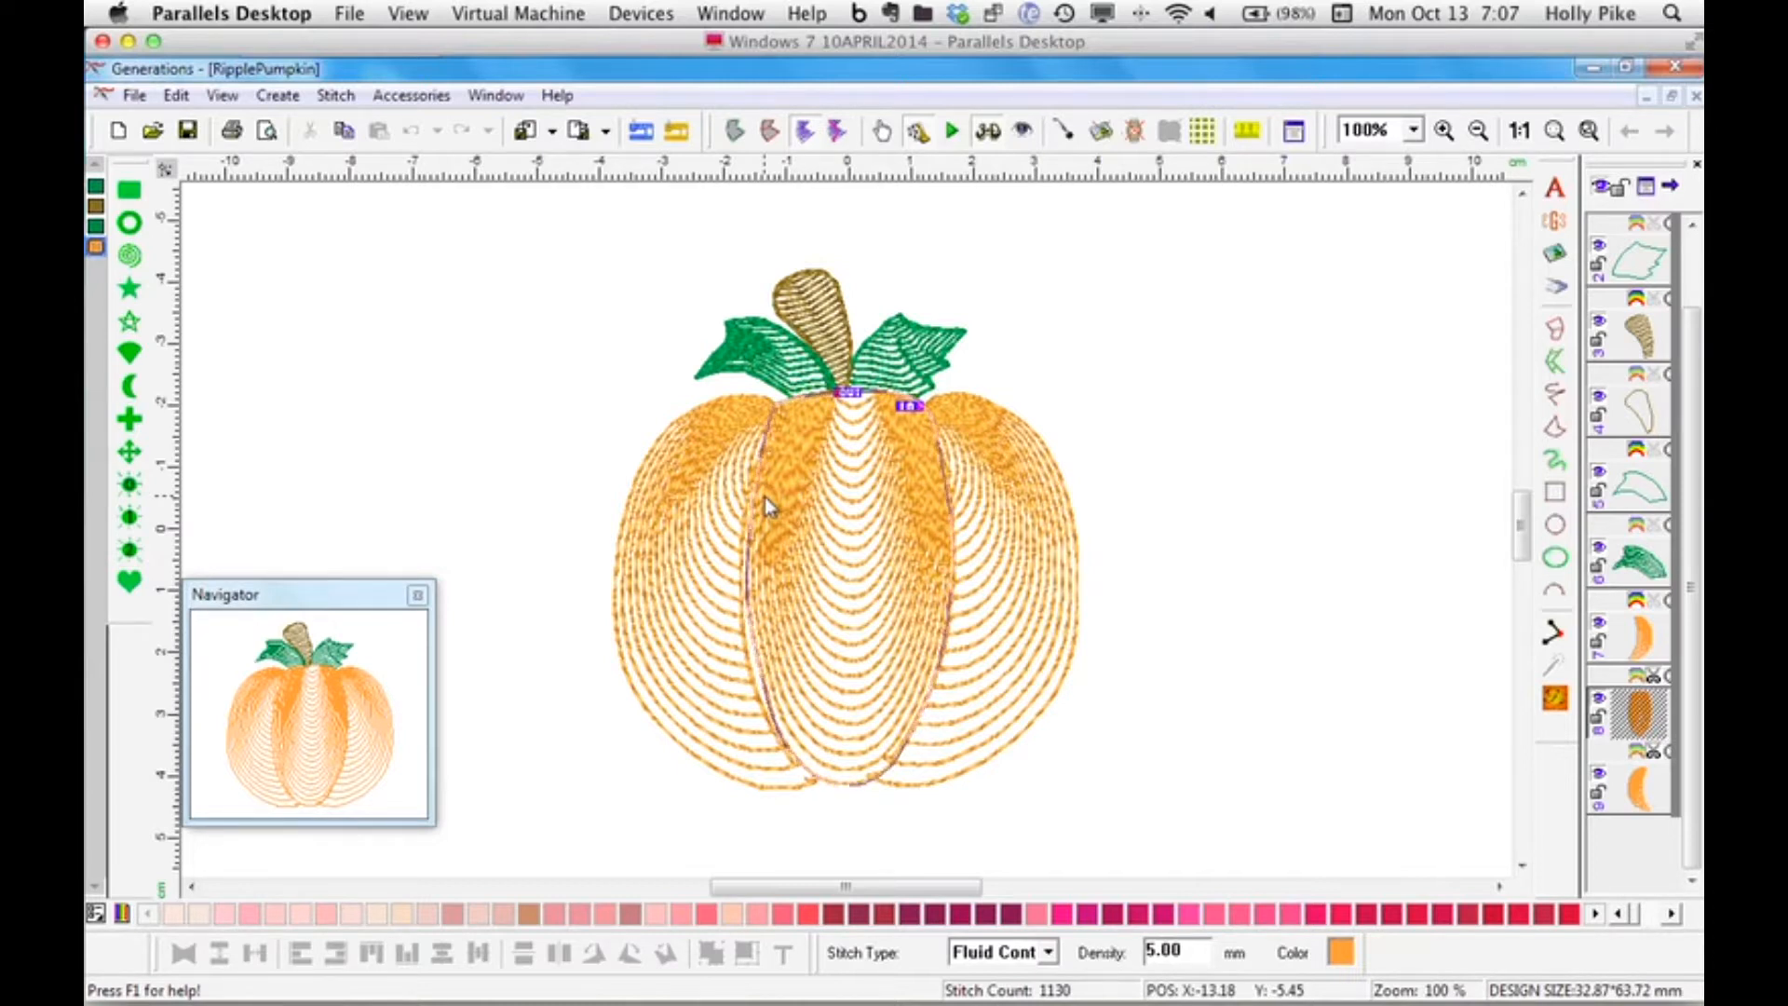
double_click(866, 589)
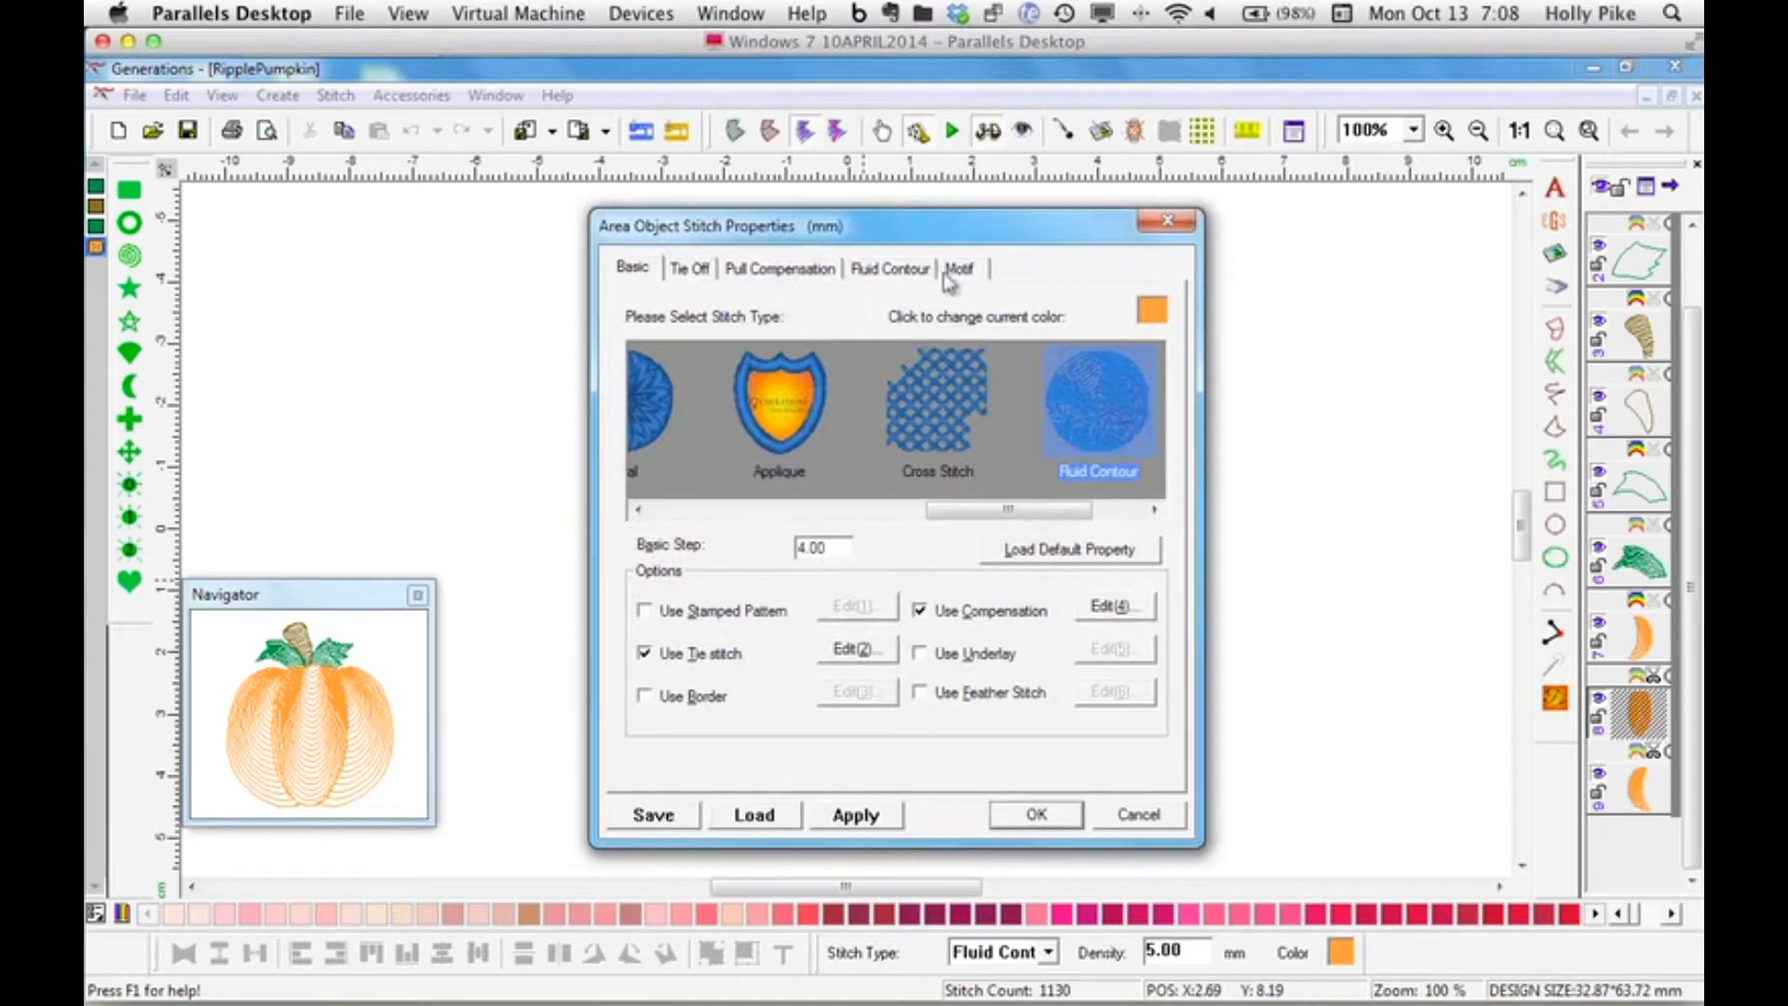
left_click(910, 277)
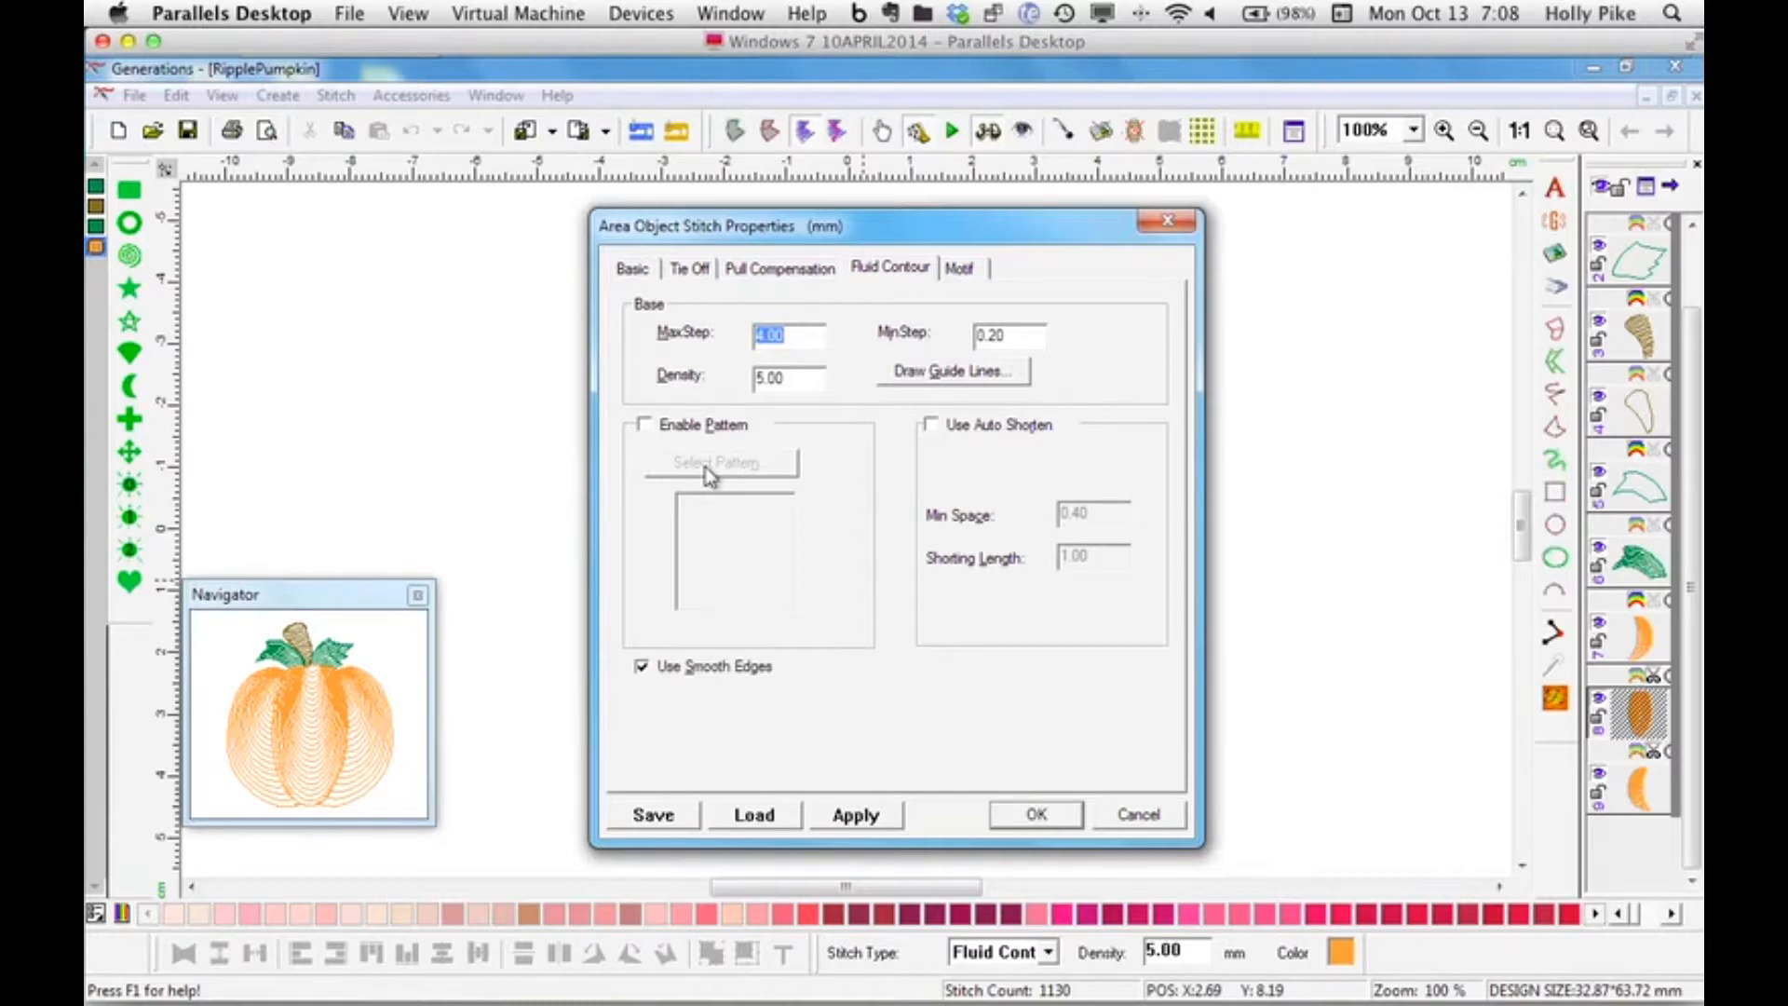
left_click(1113, 816)
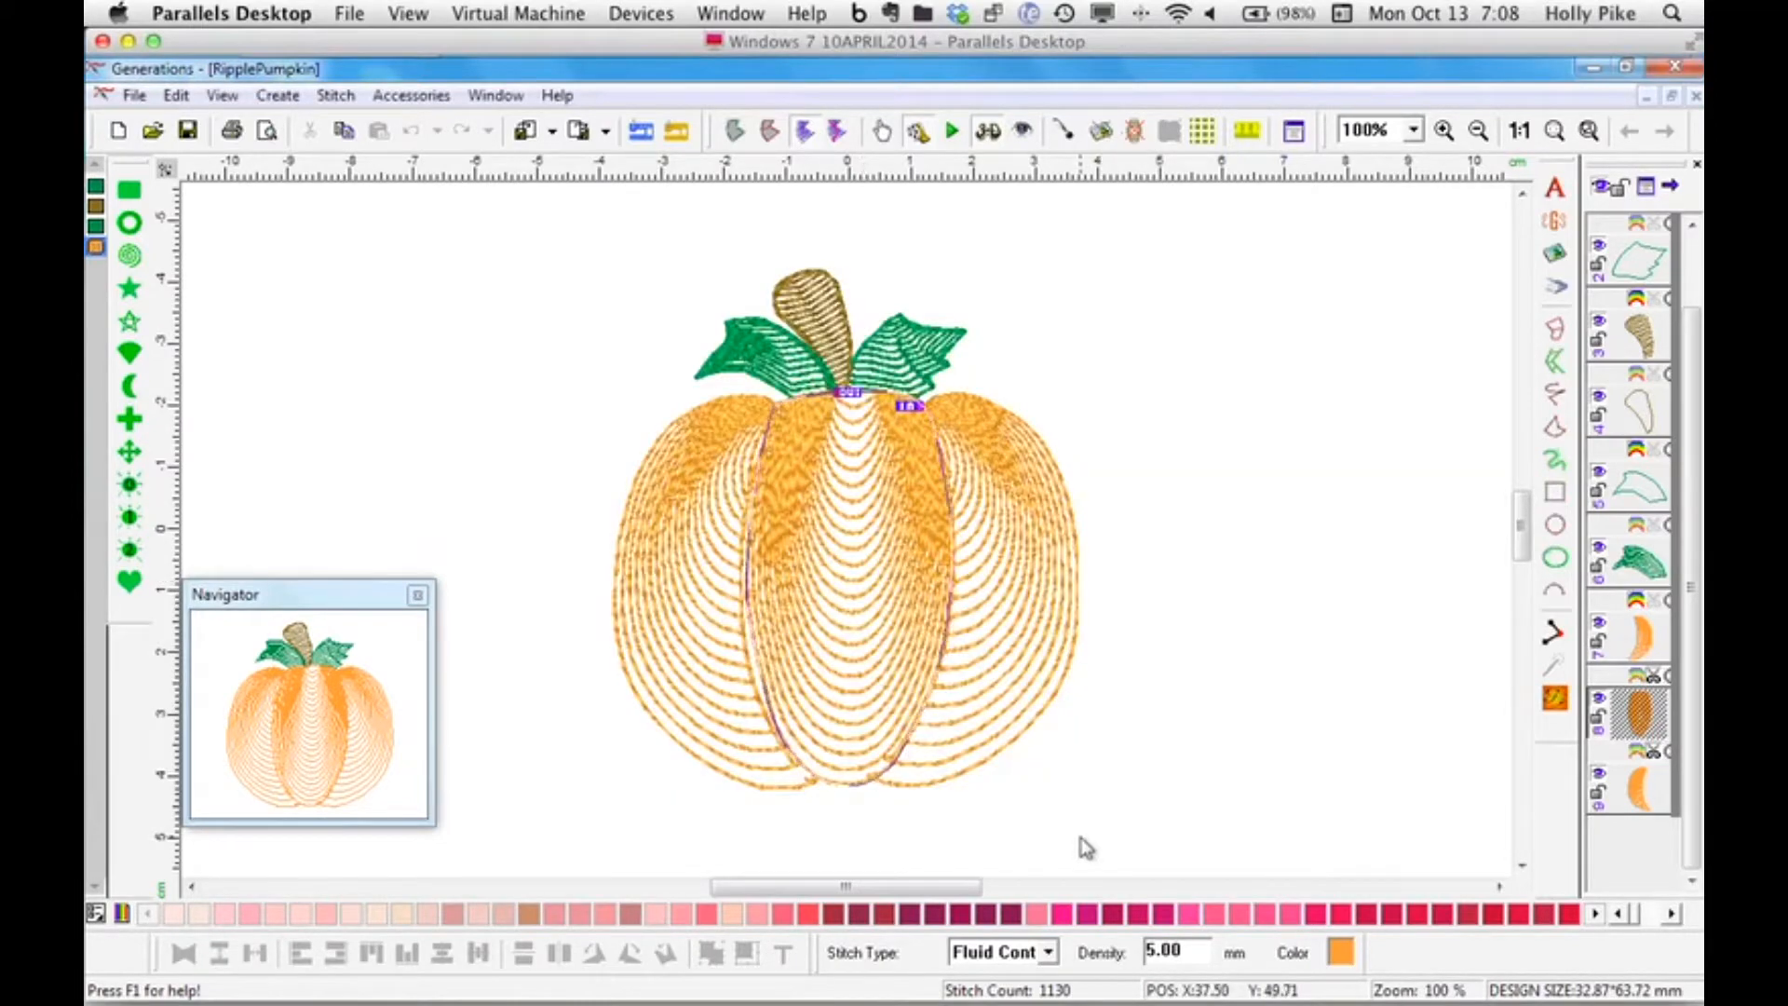
Sketch a purple rectangle beside the pumpkin with Ultimate Pen, adding a line labelled .20 and a dashed line below it.
key("ctrl+alt+p")
left_click_drag(1109, 383, 1415, 362)
left_click_drag(1113, 384, 1129, 659)
mouse_move(1415, 363)
left_mouse_down()
mouse_move(1454, 597)
mouse_move(1132, 645)
left_mouse_up()
left_click_drag(1116, 408, 1420, 388)
left_click(1058, 404)
mouse_move(1068, 390)
left_mouse_down()
mouse_move(1085, 407)
mouse_move(1094, 388)
left_mouse_up()
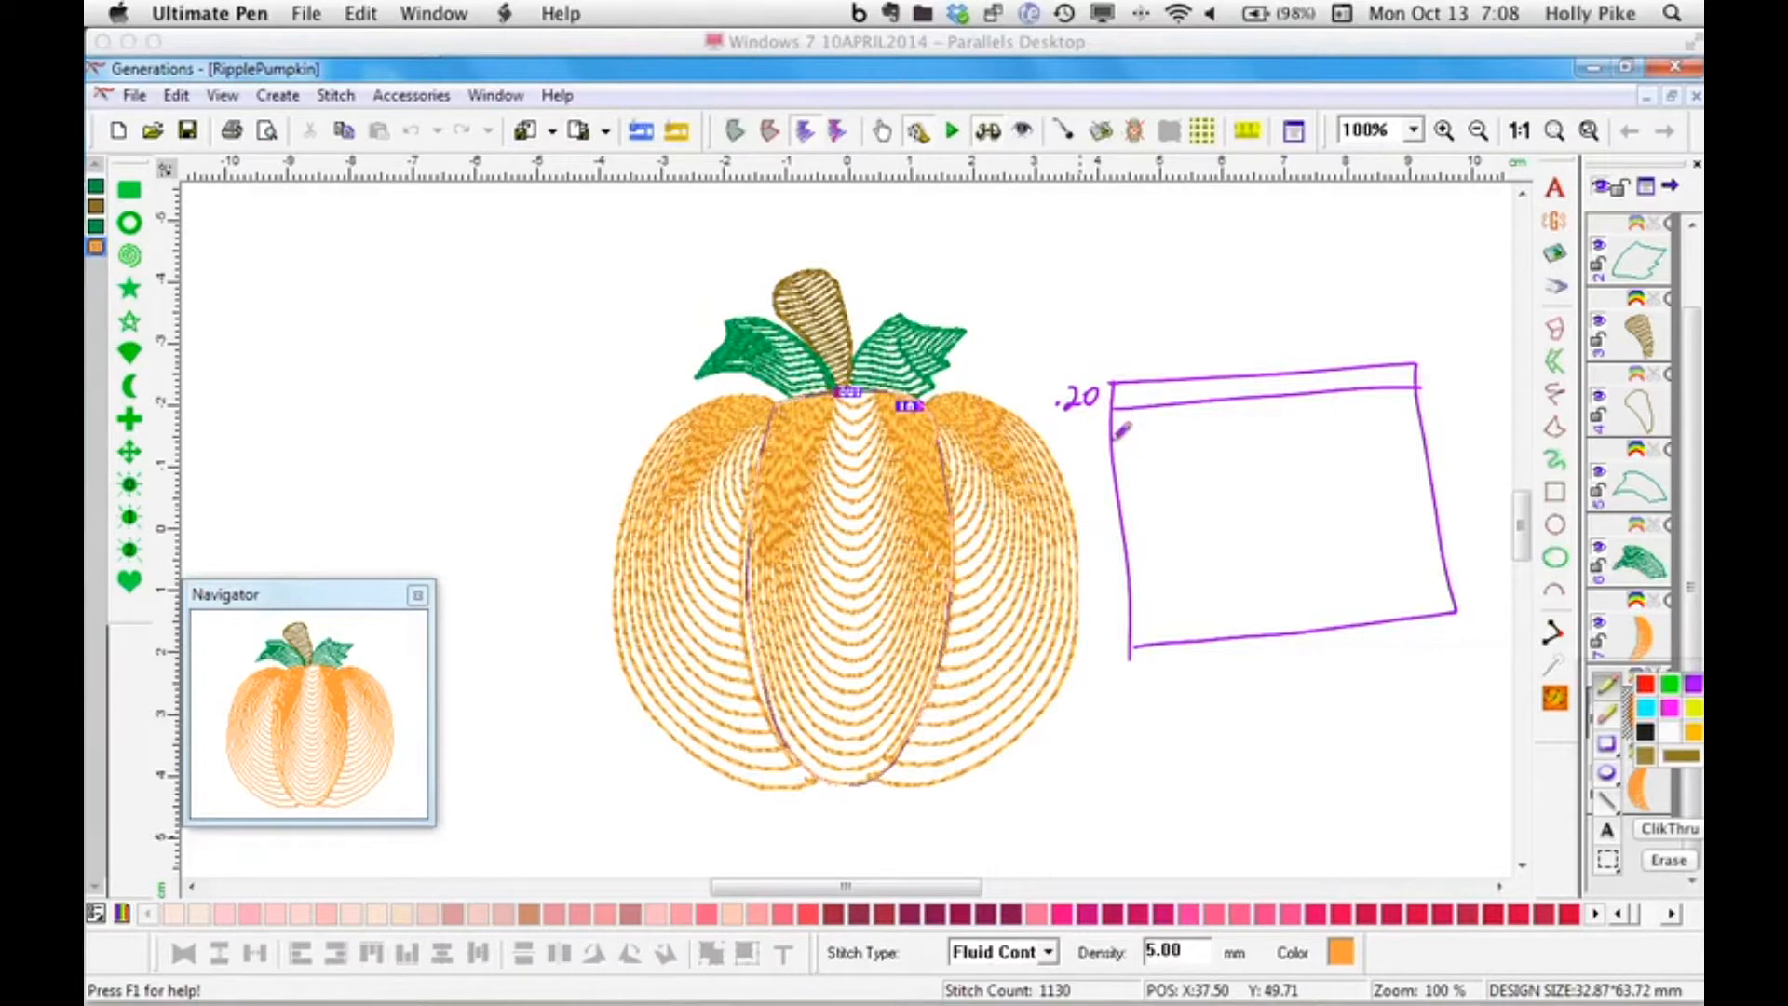
left_click_drag(1115, 437, 1123, 437)
left_click_drag(1128, 435, 1142, 433)
left_click_drag(1195, 419, 1426, 407)
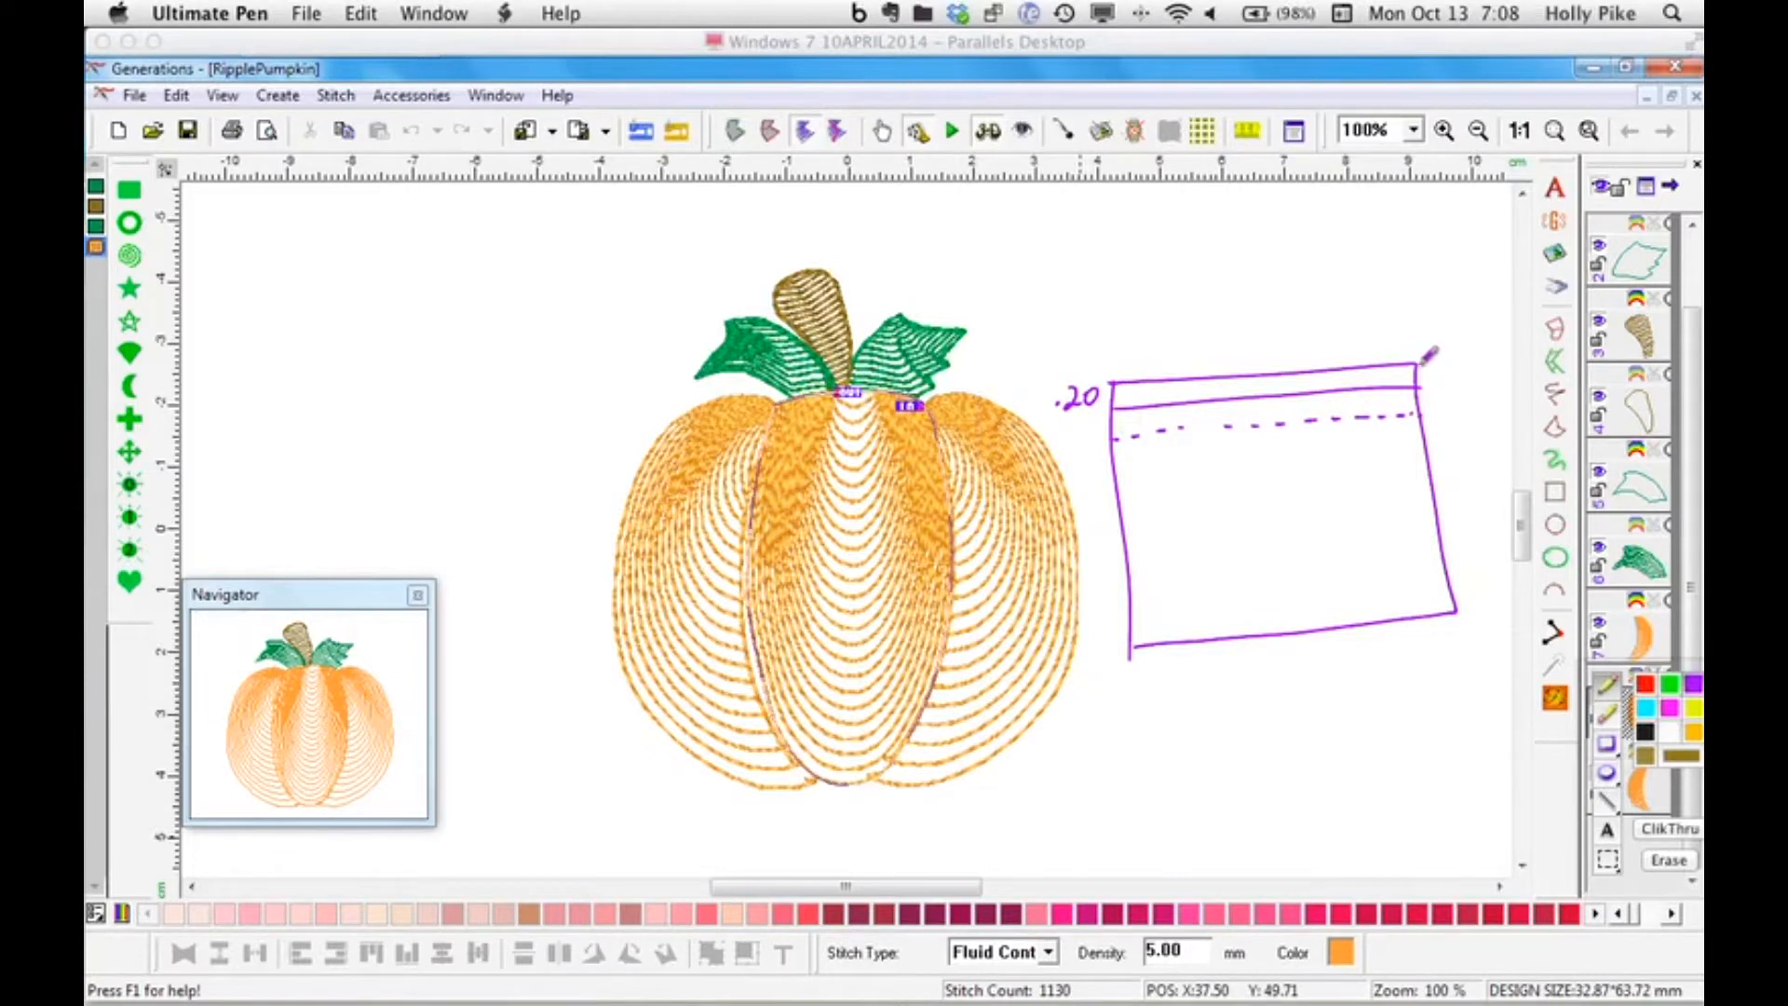
Mark the distance from the rectangle's upper edge to the dashed line with a red double arrow labelled .40.
left_click_drag(1426, 363, 1432, 421)
left_click(1646, 684)
mouse_move(1426, 352)
left_mouse_down()
mouse_move(1434, 425)
mouse_move(1487, 385)
mouse_move(1477, 396)
left_mouse_up()
left_click(1456, 394)
left_click_drag(1494, 373, 1493, 375)
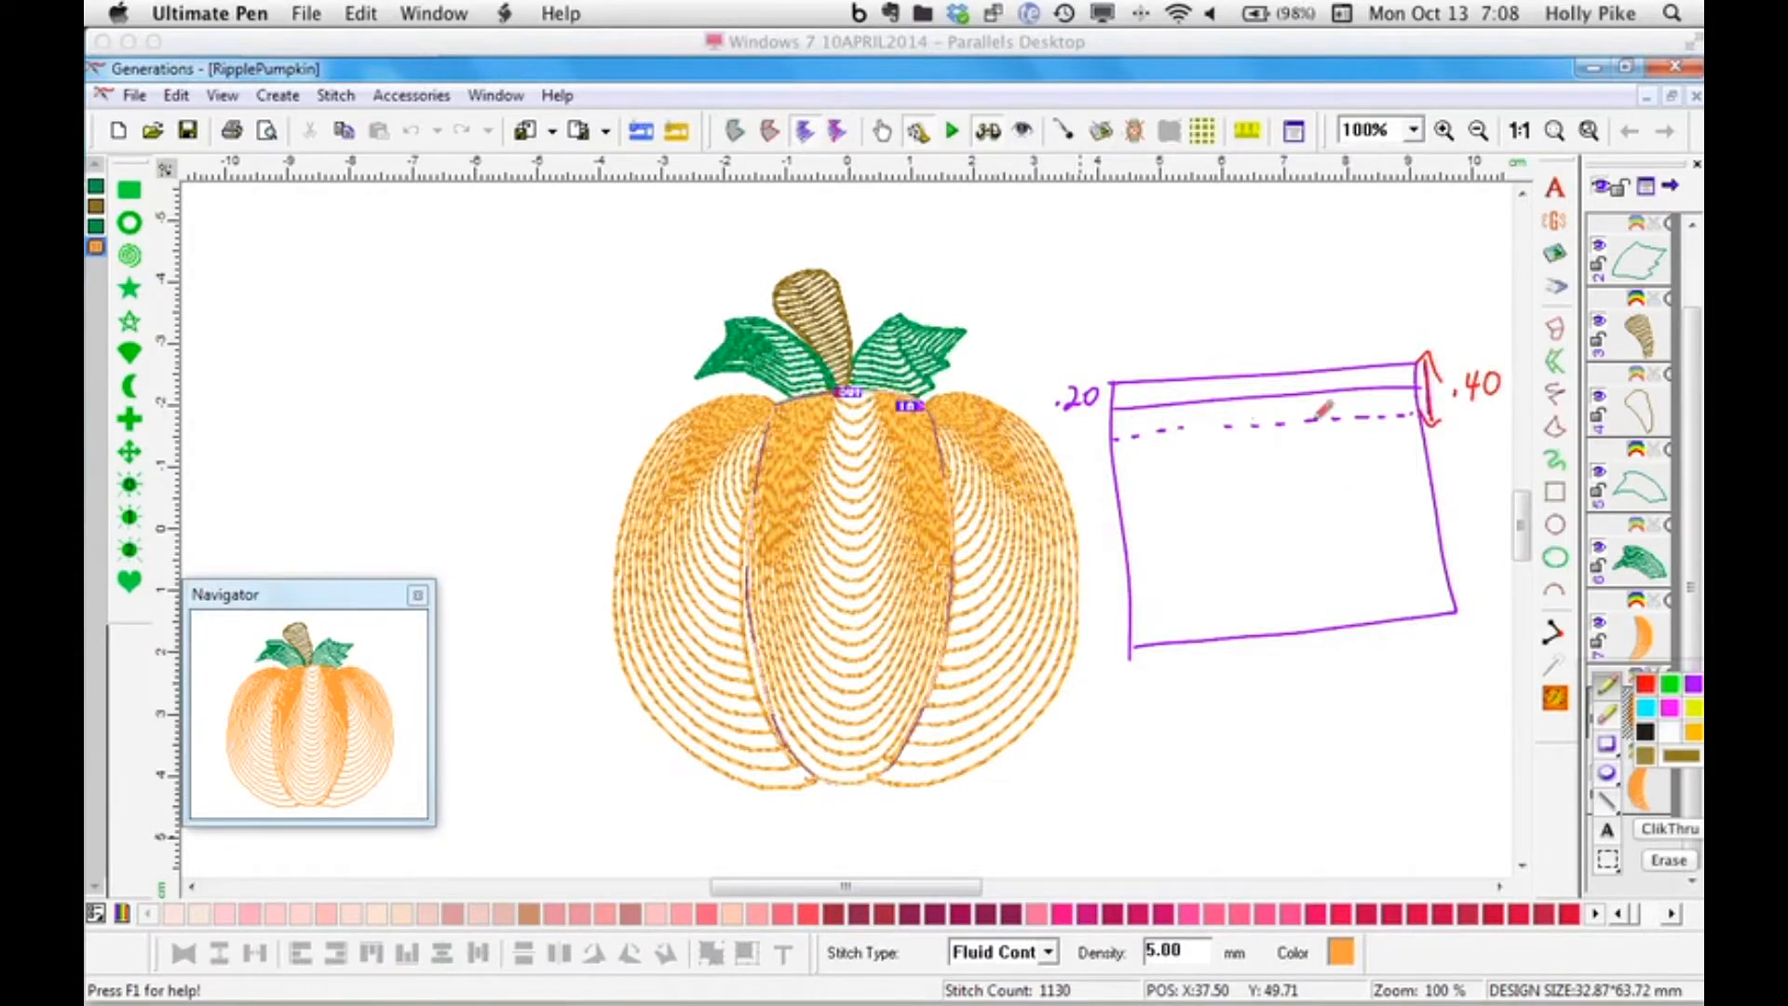
Add a red line across the rectangle with a double arrow up to its upper edge, label it .80, and erase the whole sketch.
left_click_drag(1124, 528, 1437, 503)
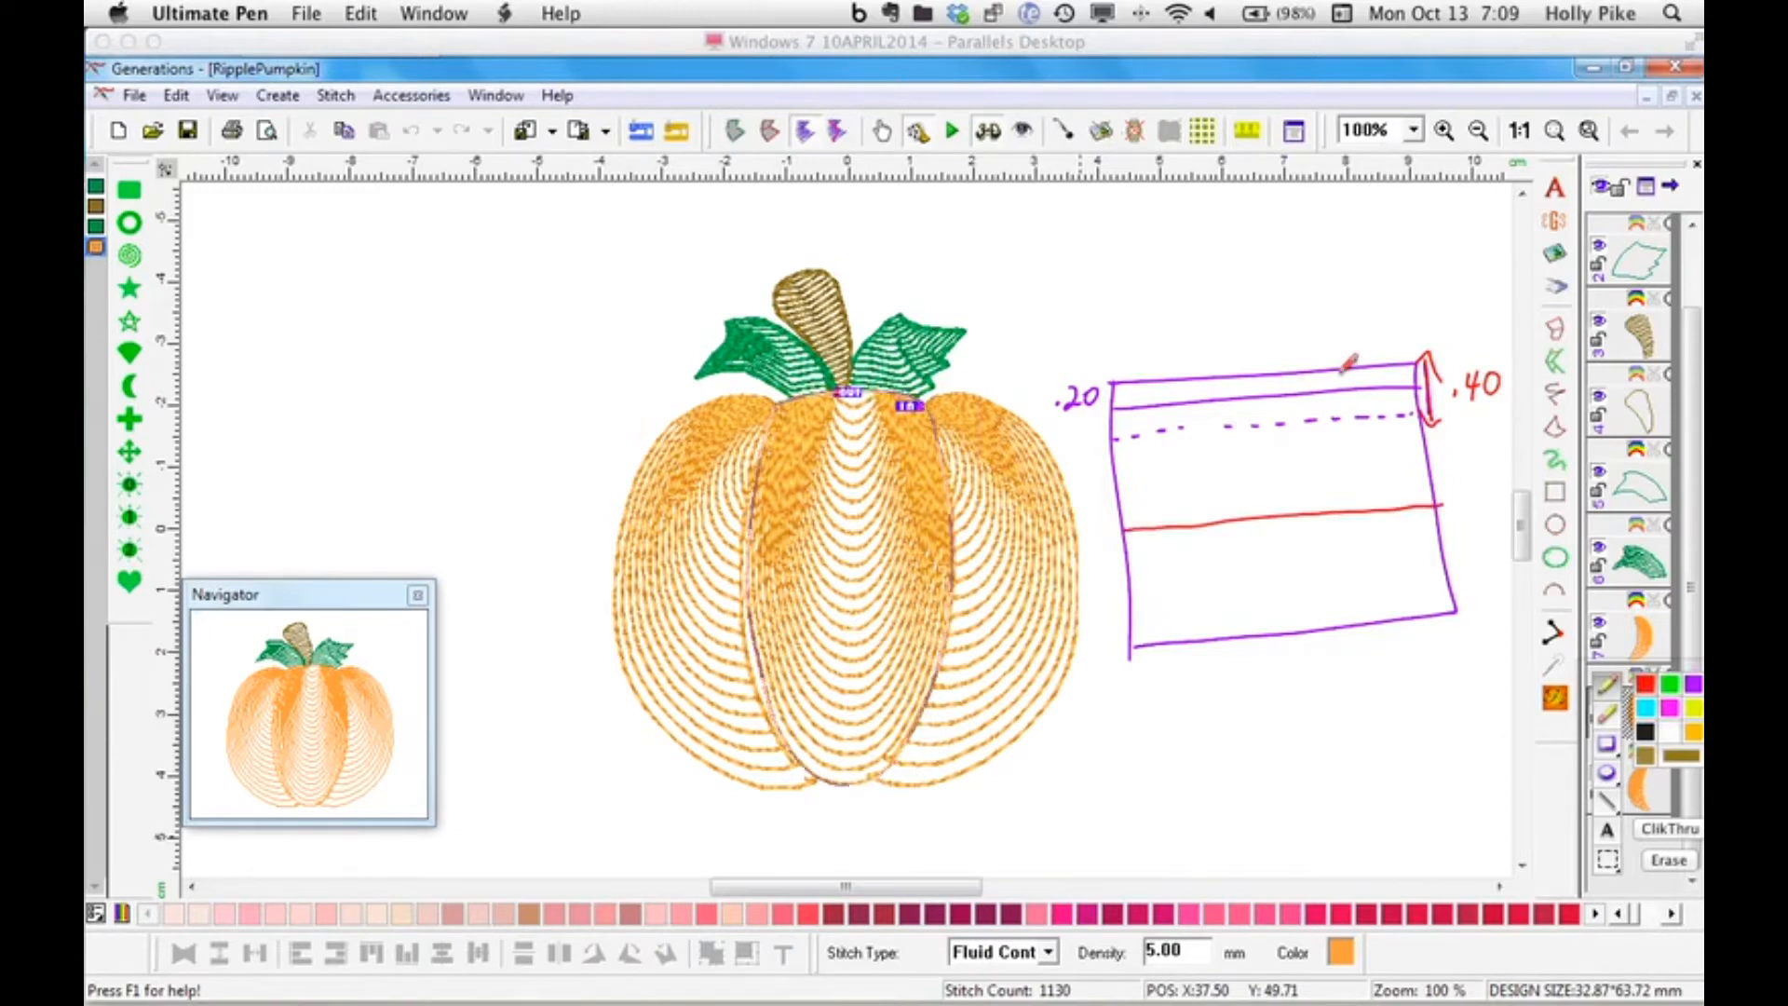
mouse_move(1342, 375)
left_mouse_down()
mouse_move(1369, 504)
mouse_move(1355, 382)
left_mouse_up()
left_click(1448, 508)
left_click_drag(1456, 506, 1457, 513)
left_click_drag(1477, 488, 1478, 489)
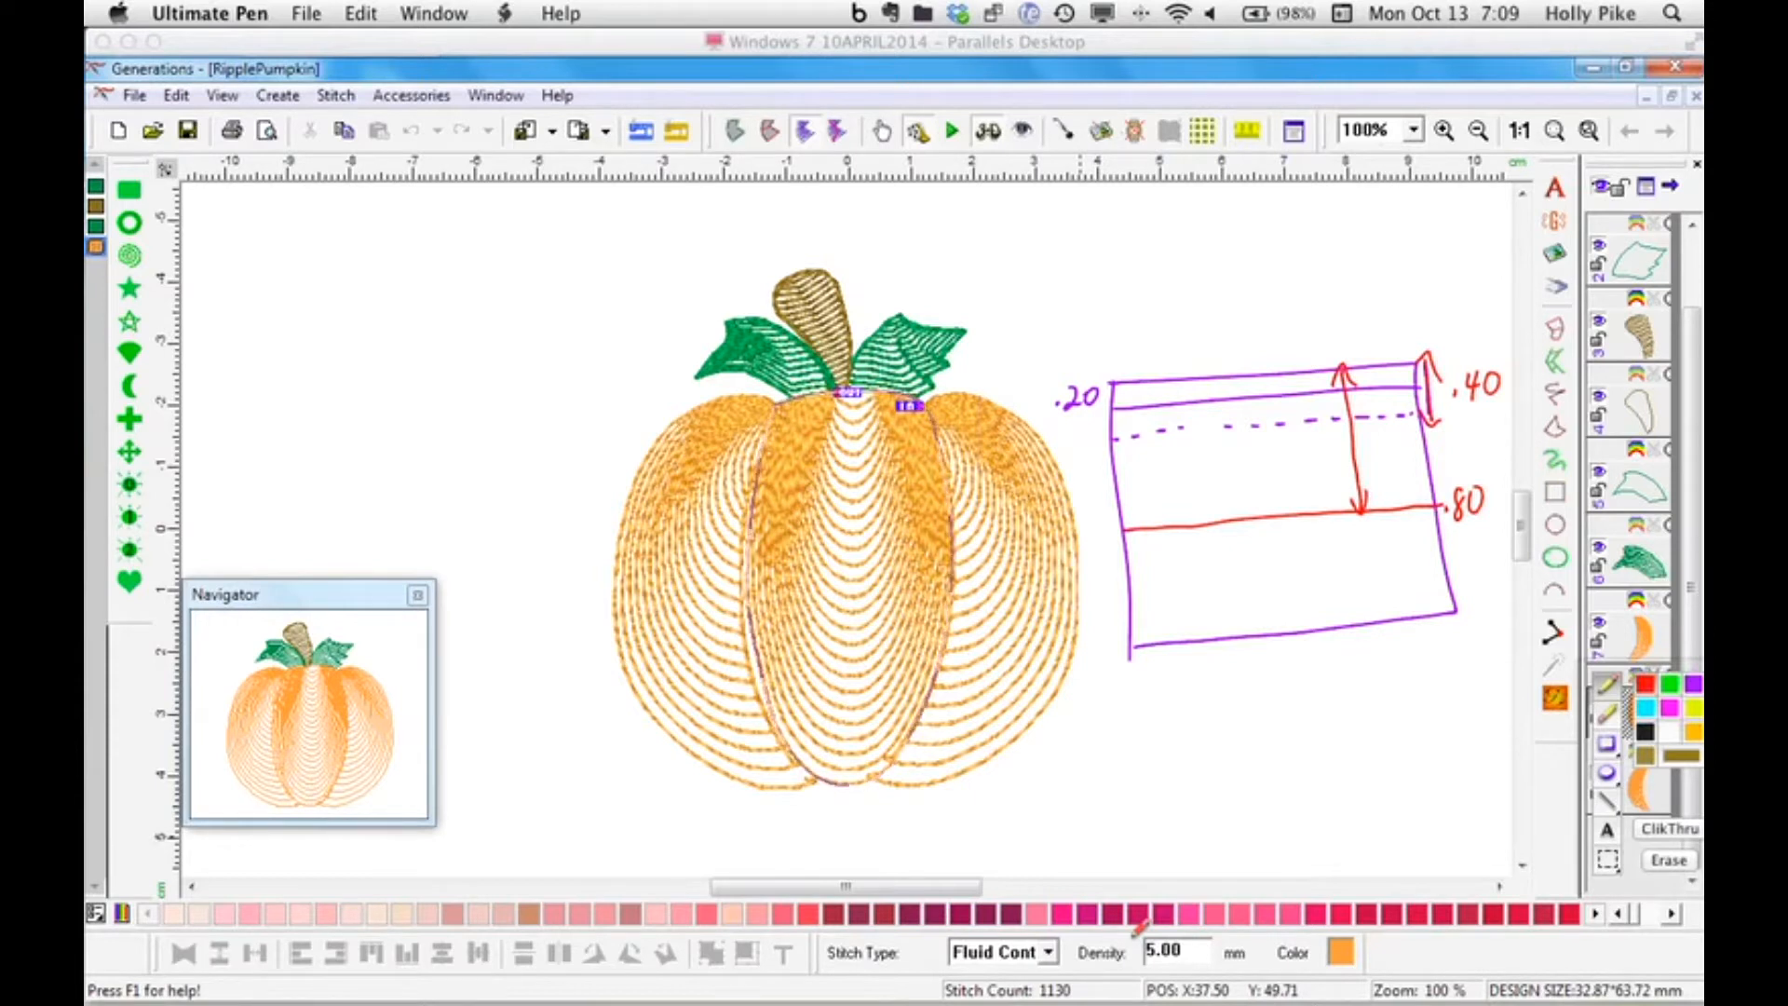
left_click(1669, 860)
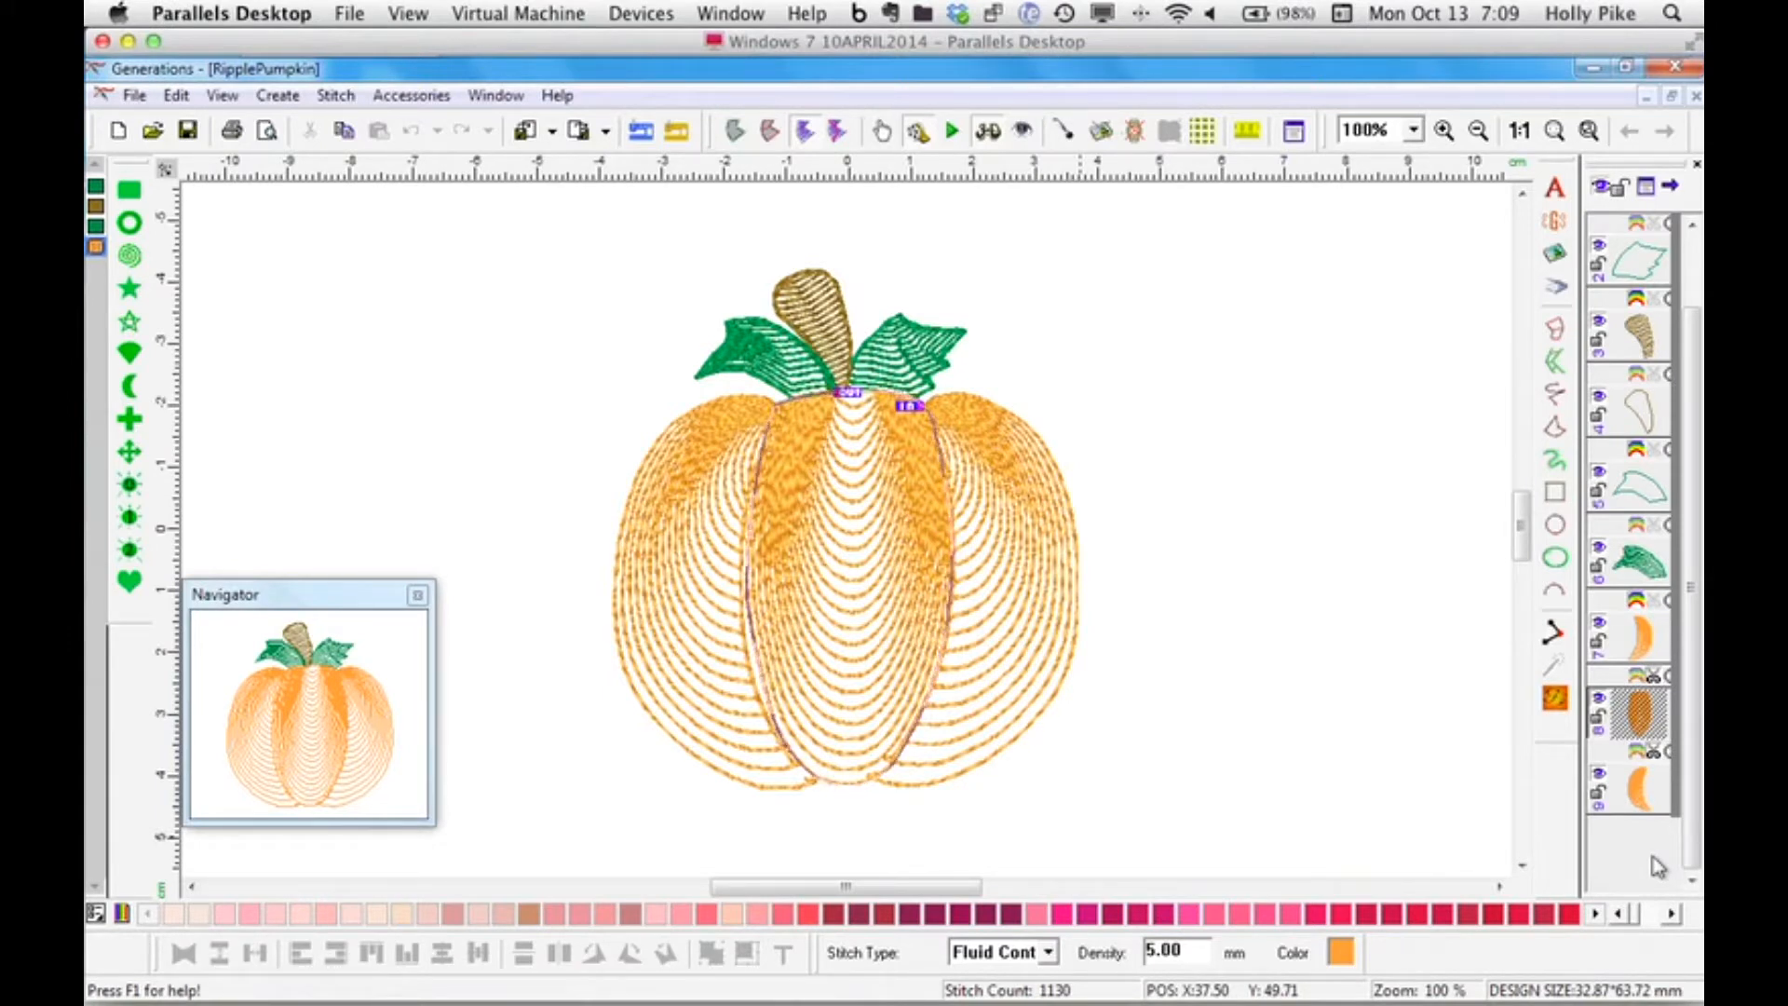
Reopen the centre section's Fluid Contour settings, scribble red zigzag stitches beside the dialog as an illustration, and erase them.
key("alt+Return")
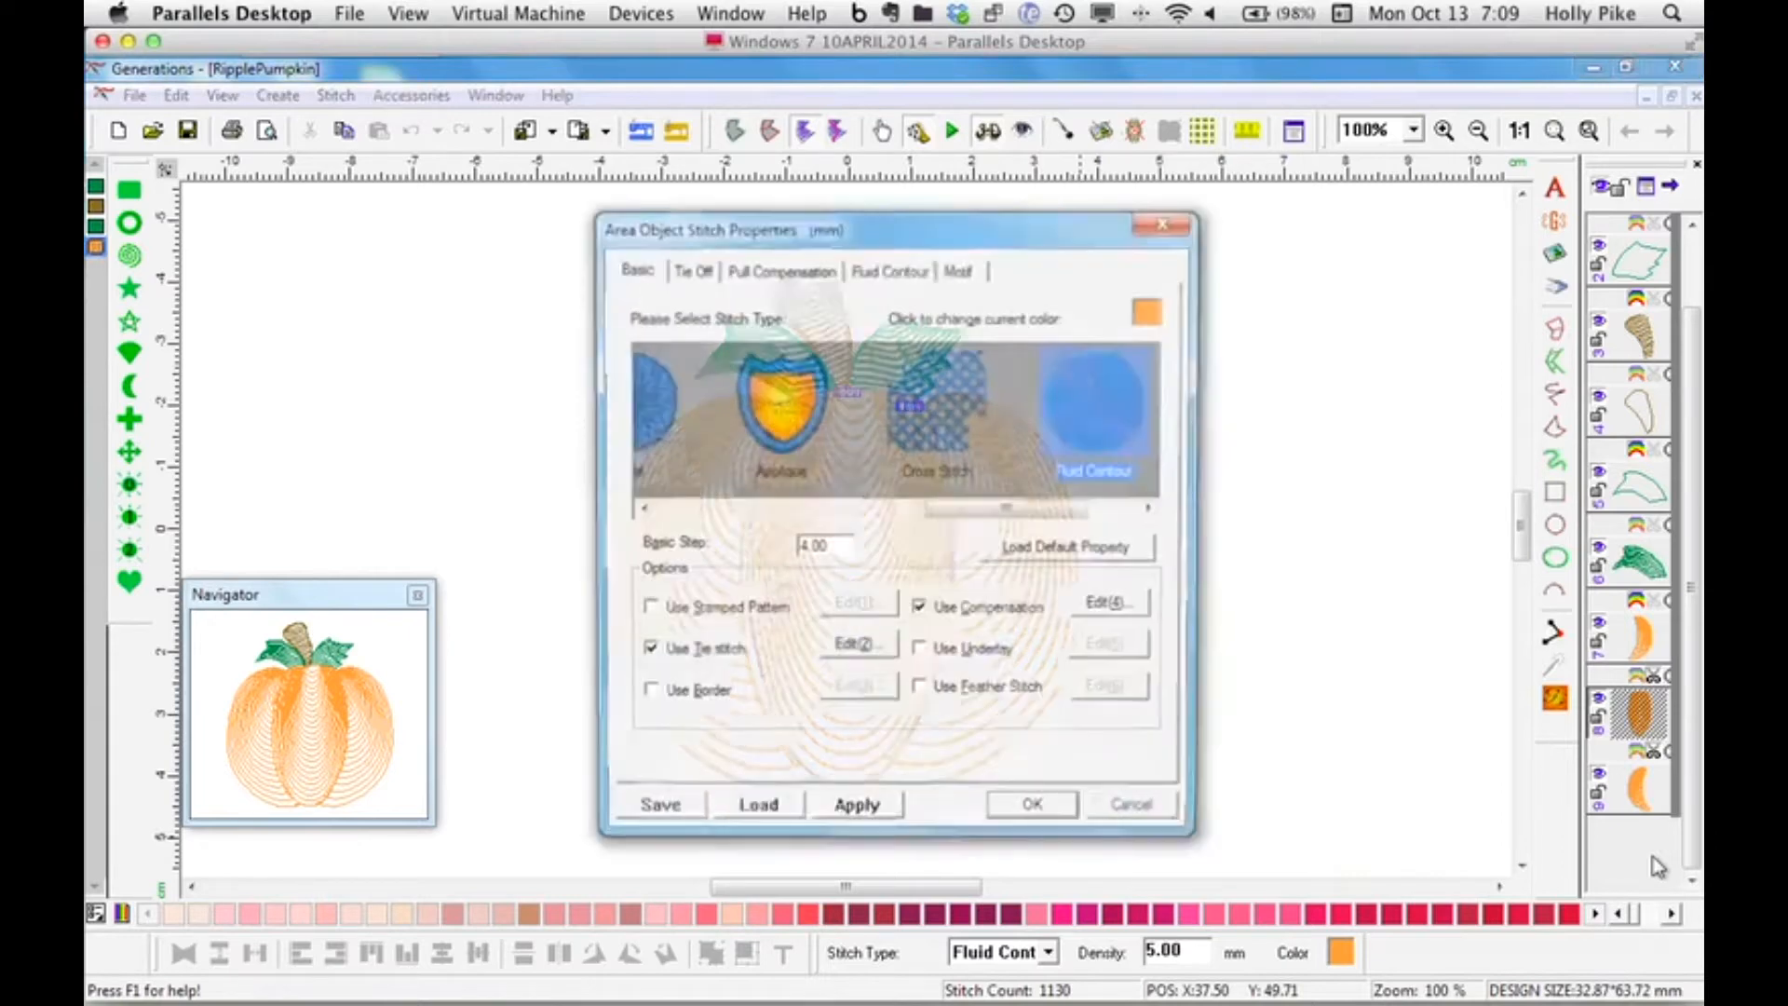
left_click(906, 271)
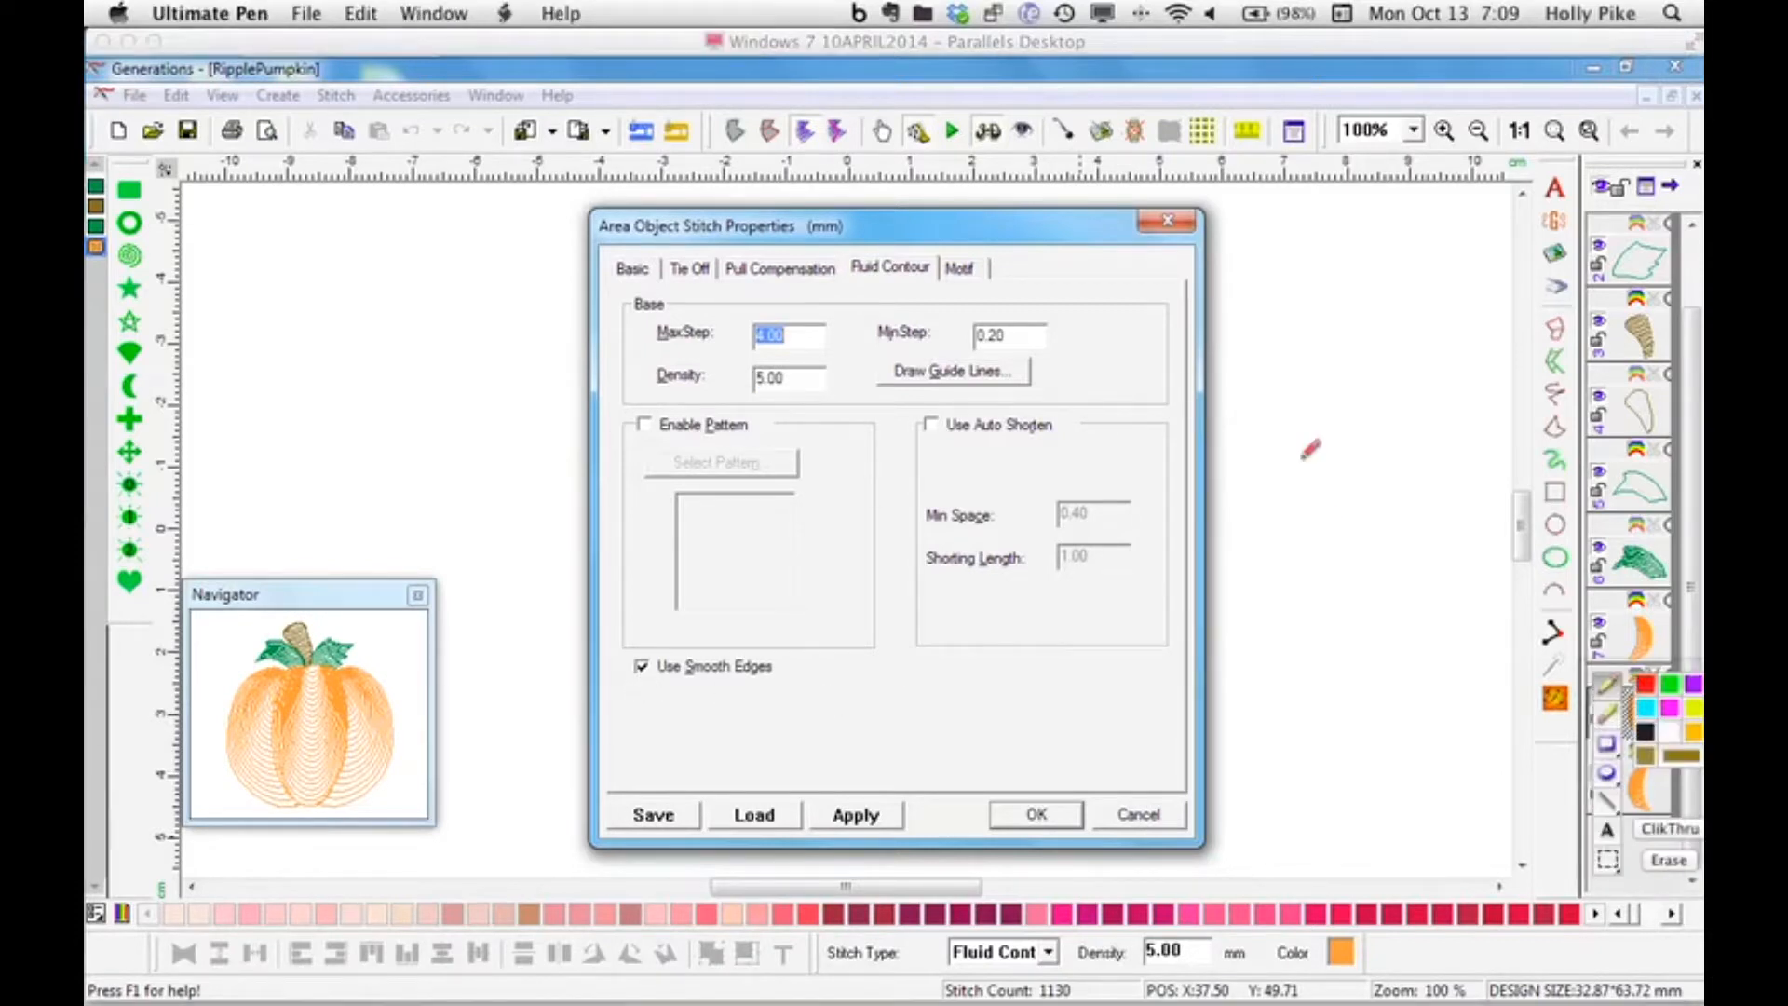
mouse_move(1316, 389)
left_mouse_down()
mouse_move(1264, 465)
mouse_move(1341, 414)
mouse_move(1286, 470)
mouse_move(1365, 437)
mouse_move(1293, 507)
mouse_move(1371, 467)
left_mouse_up()
mouse_move(1356, 346)
left_mouse_down()
mouse_move(1343, 386)
mouse_move(1379, 360)
mouse_move(1348, 387)
mouse_move(1357, 408)
mouse_move(1382, 388)
mouse_move(1371, 429)
mouse_move(1400, 404)
mouse_move(1376, 444)
mouse_move(1394, 467)
mouse_move(1446, 419)
left_mouse_up()
left_click(1664, 858)
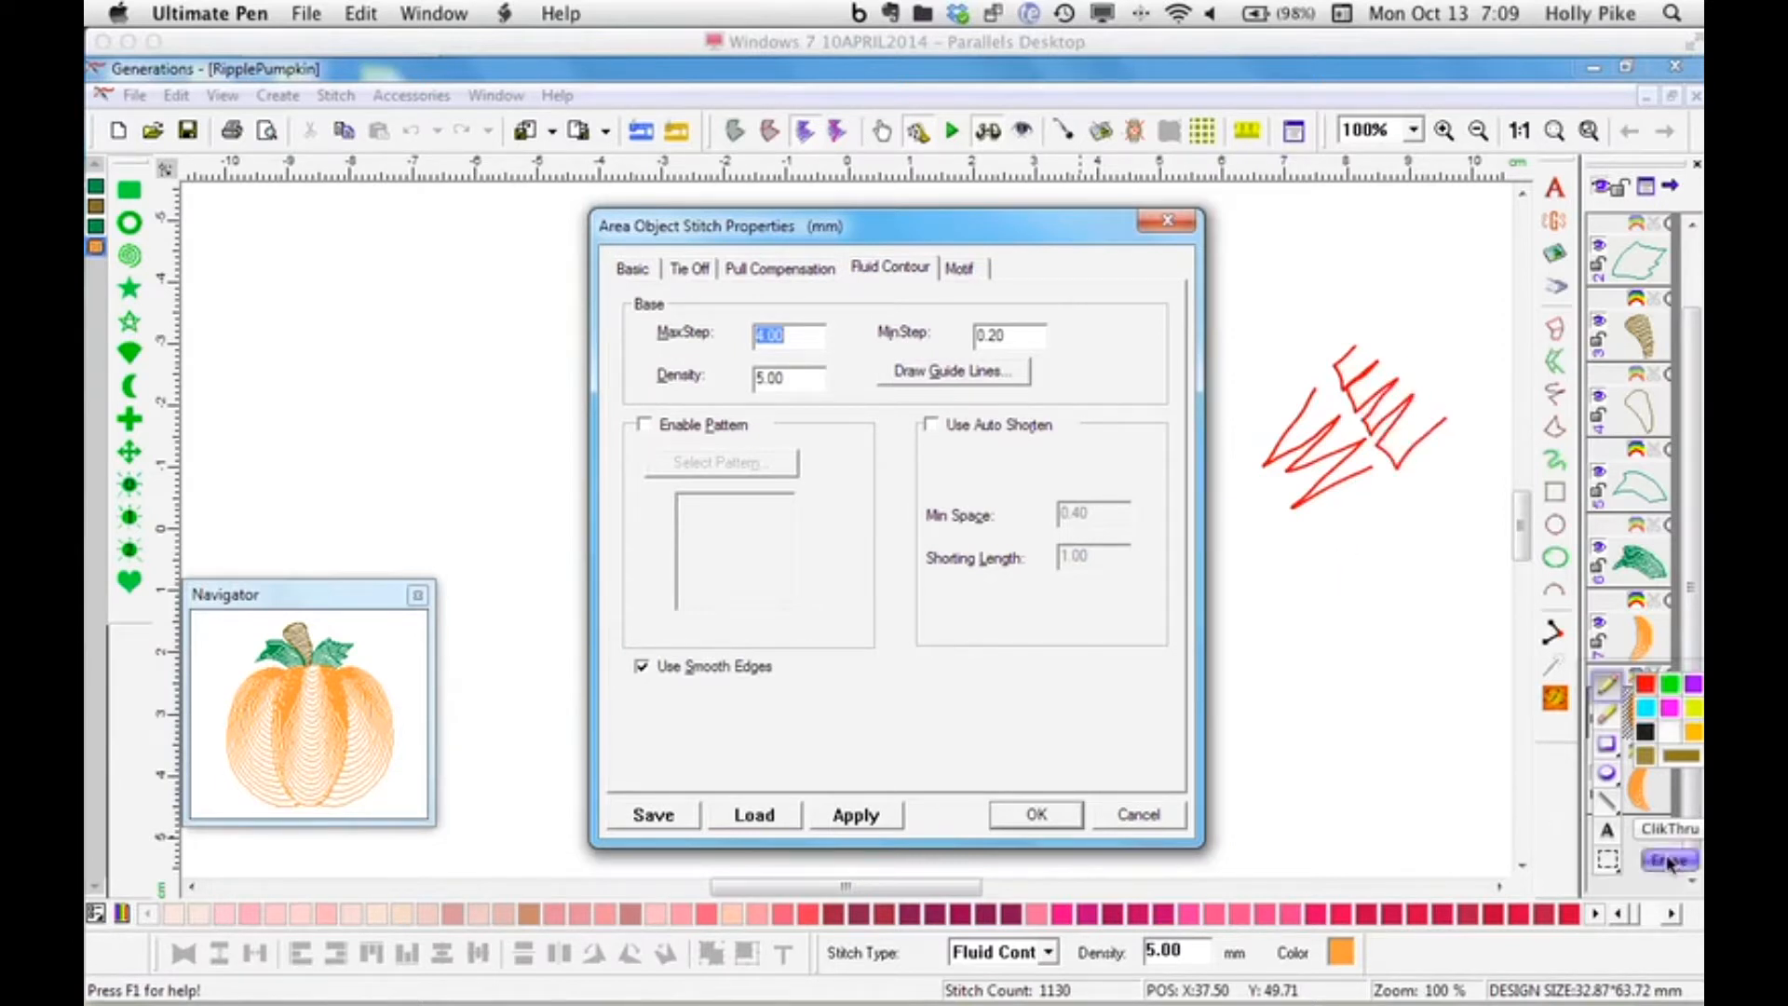
left_click(1658, 858)
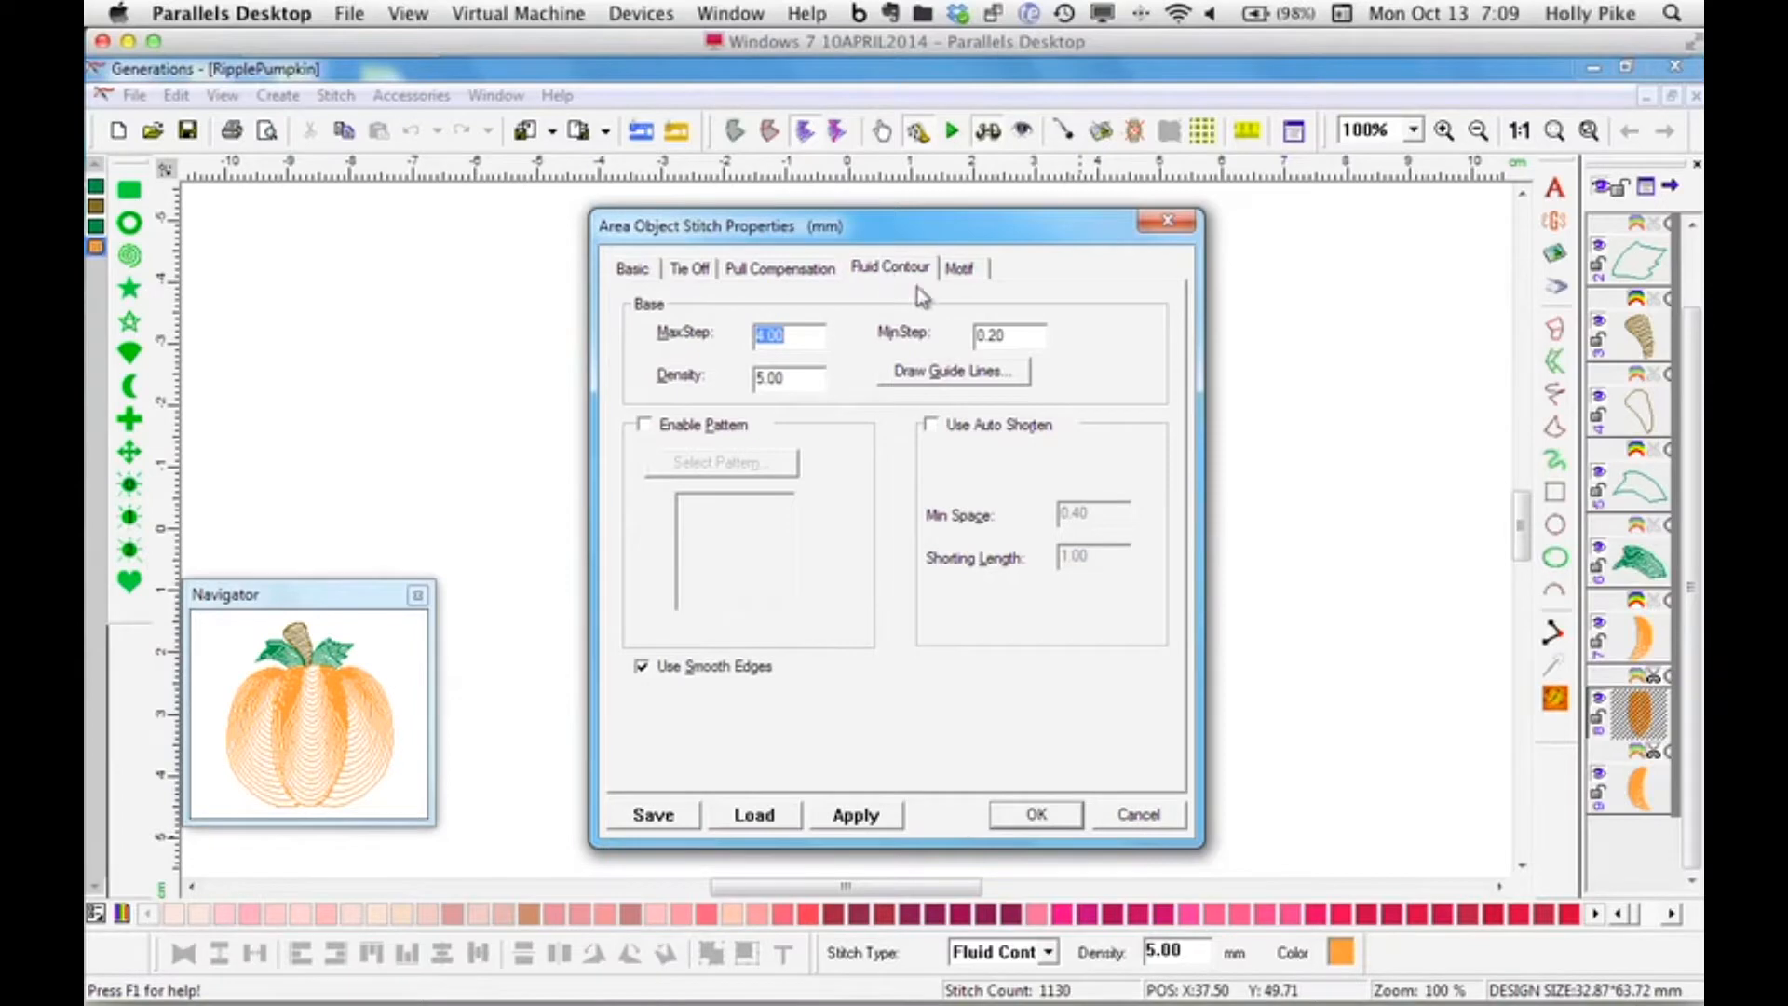
Inspect the guide lines of the pumpkin's centre section and leave its stitch properties without changes.
left_click(969, 373)
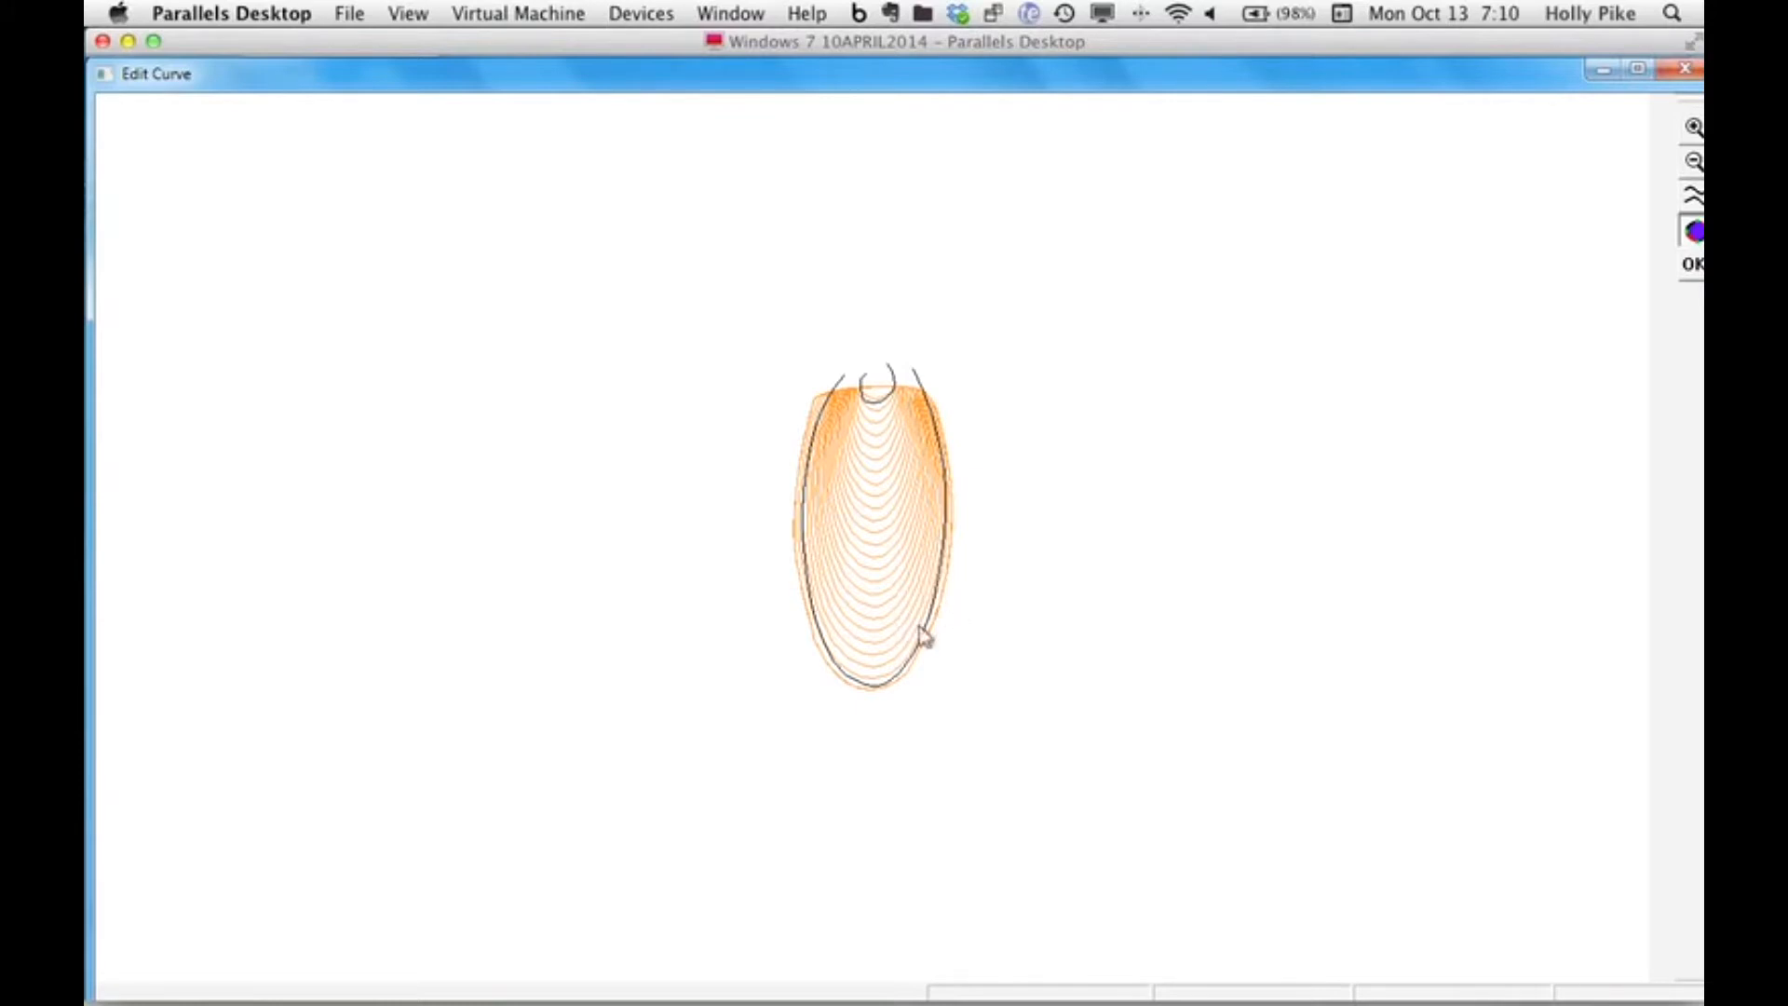
left_click(1684, 69)
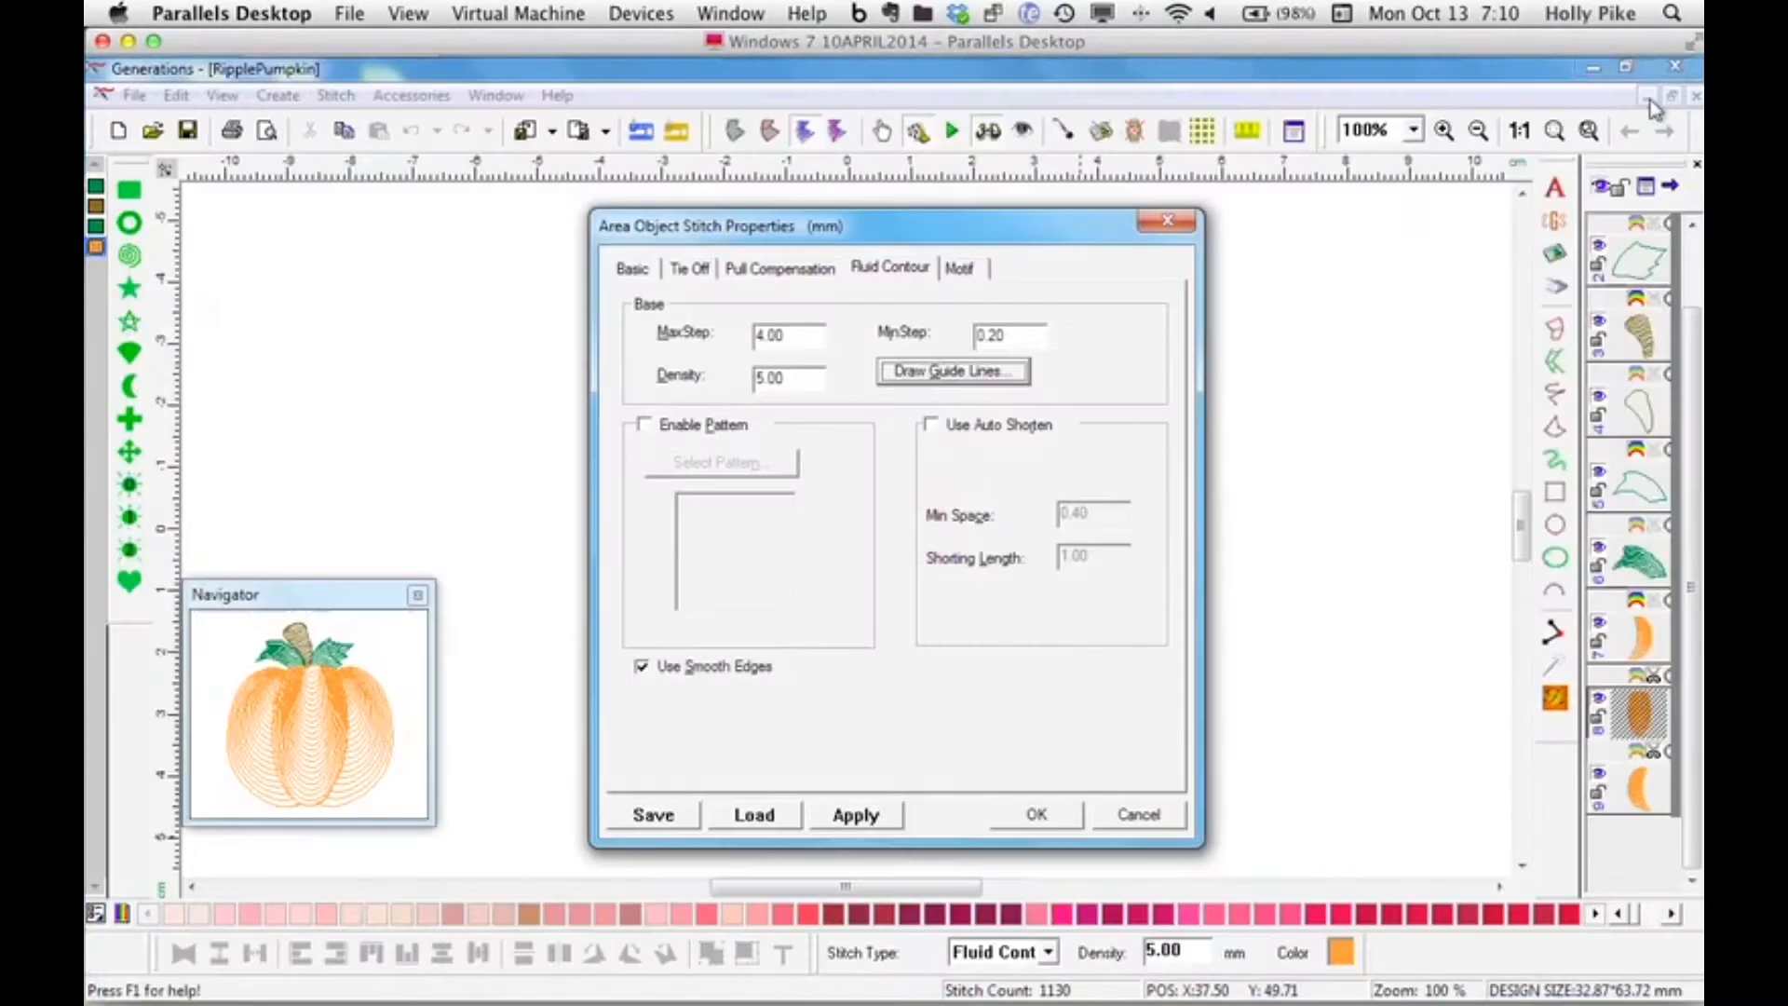
left_click(1111, 819)
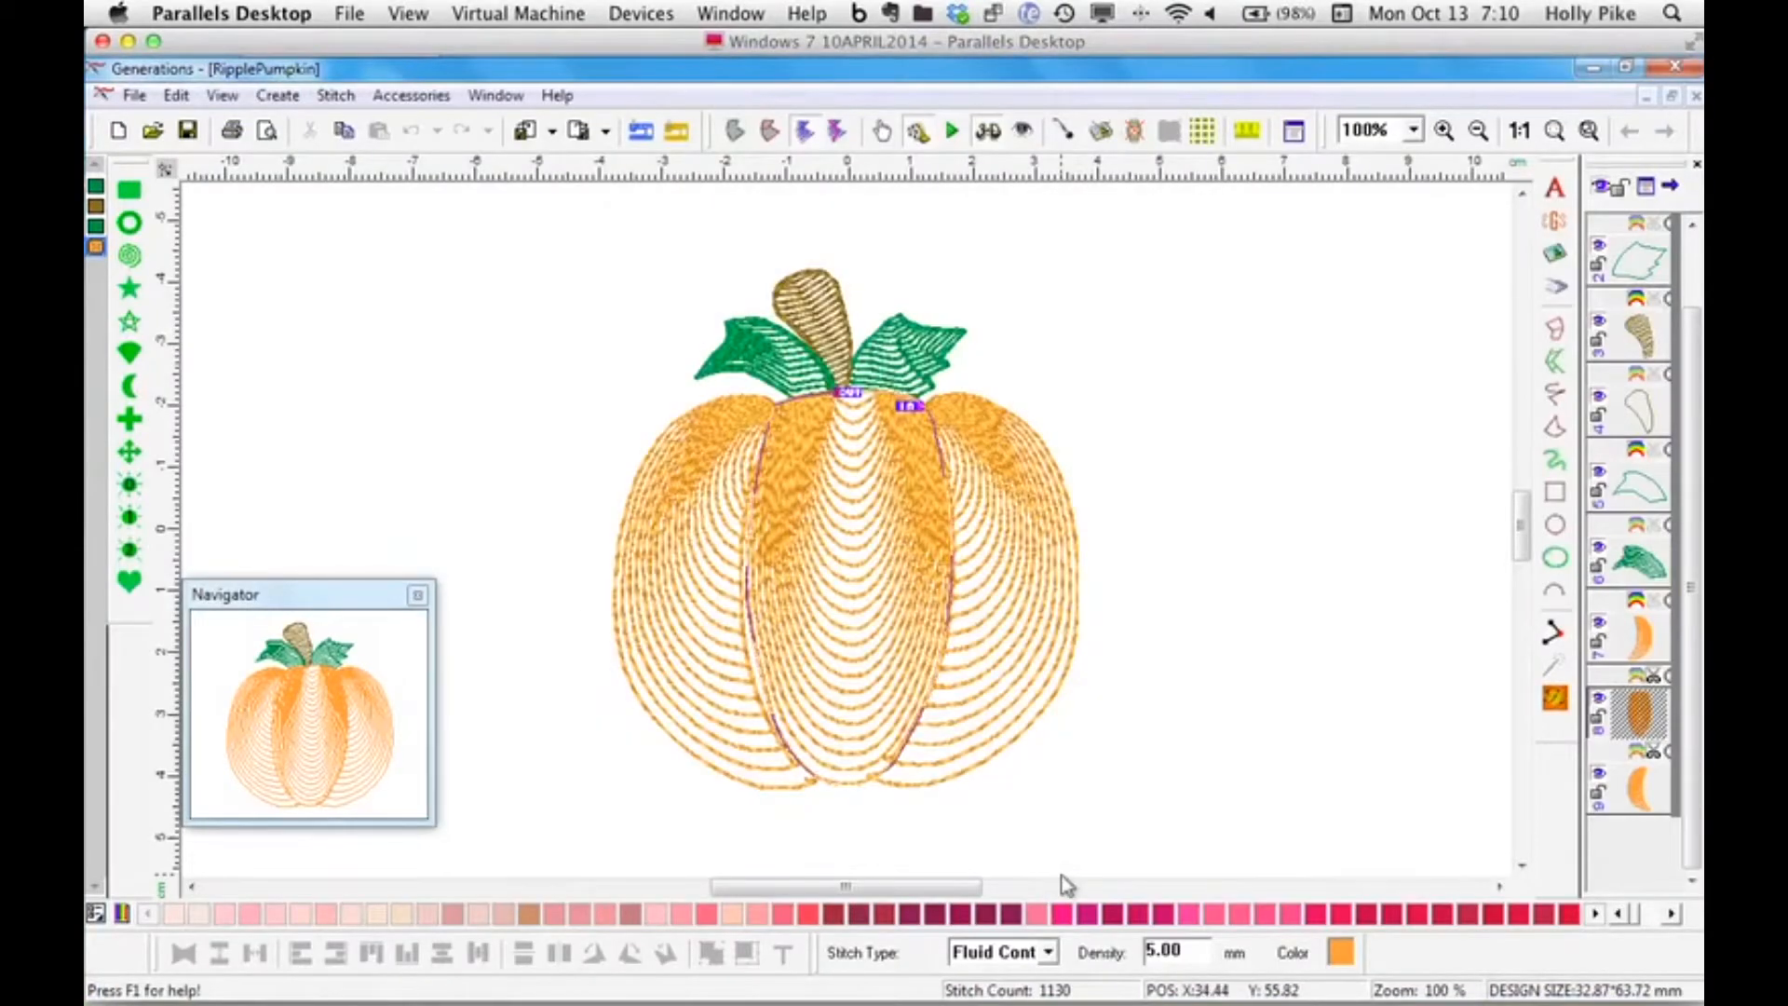
Check the stem's stitch type and density, and inspect the Fluid Contour settings and guide lines of the pumpkin's right leaf.
left_click(829, 335)
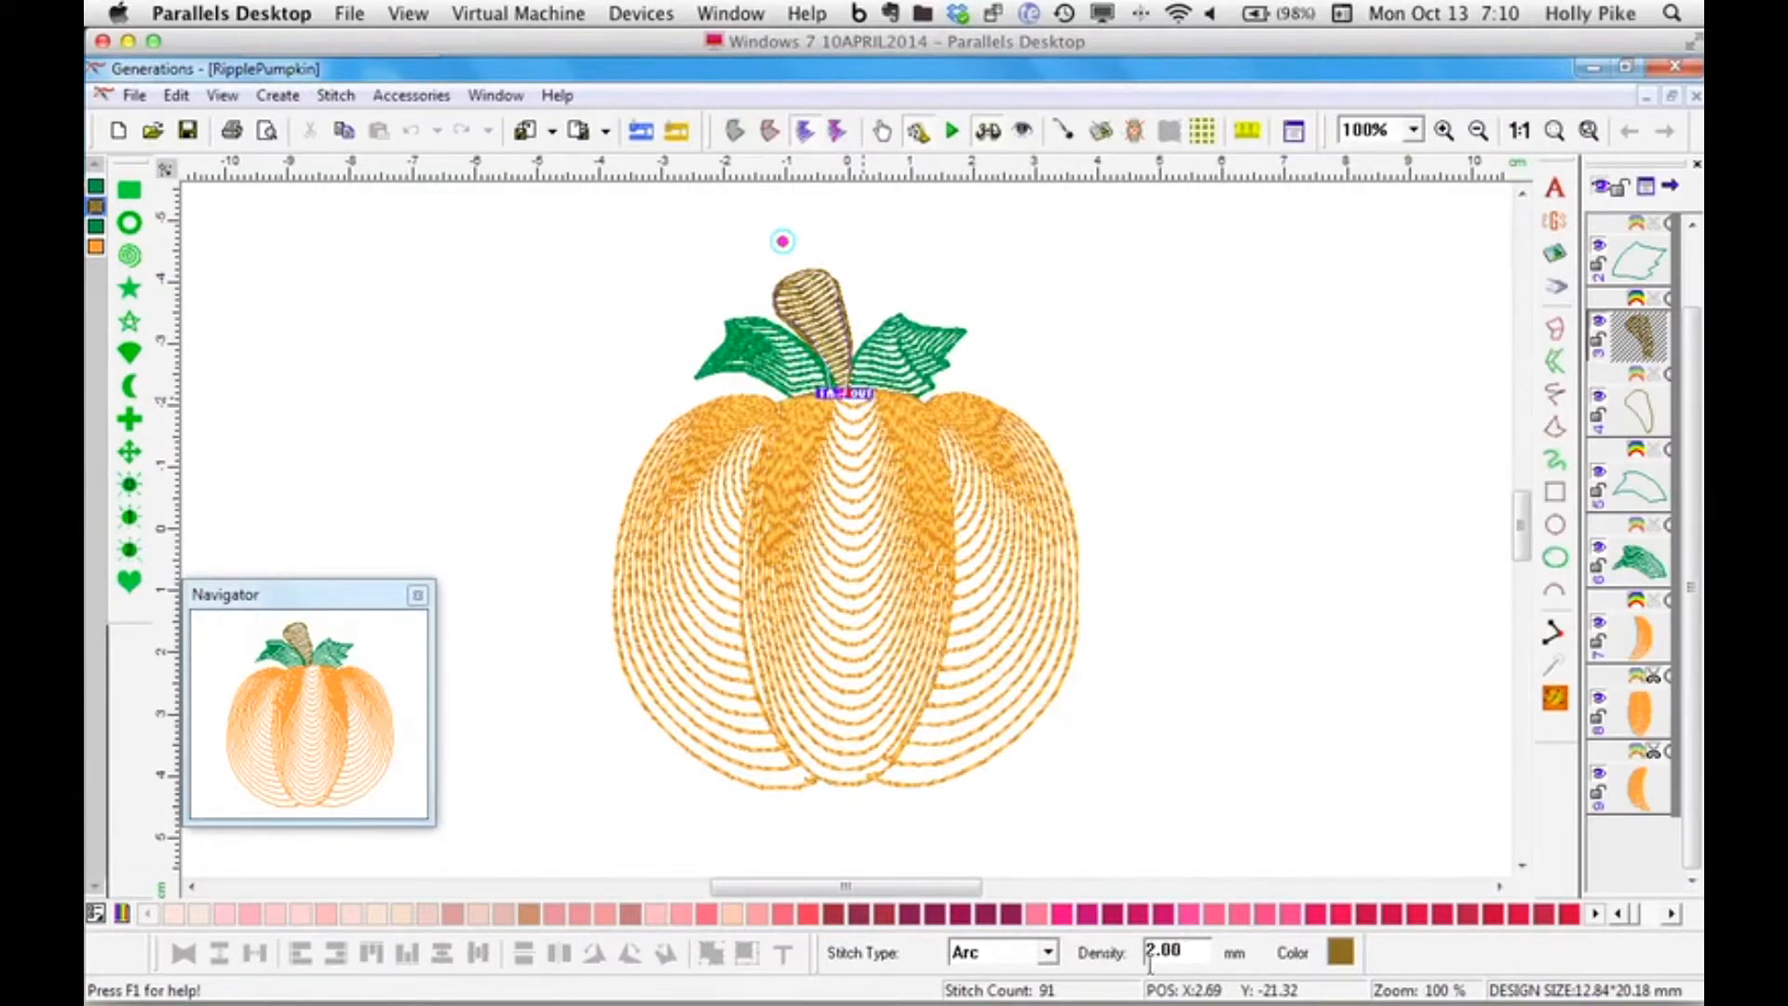
left_click(917, 377)
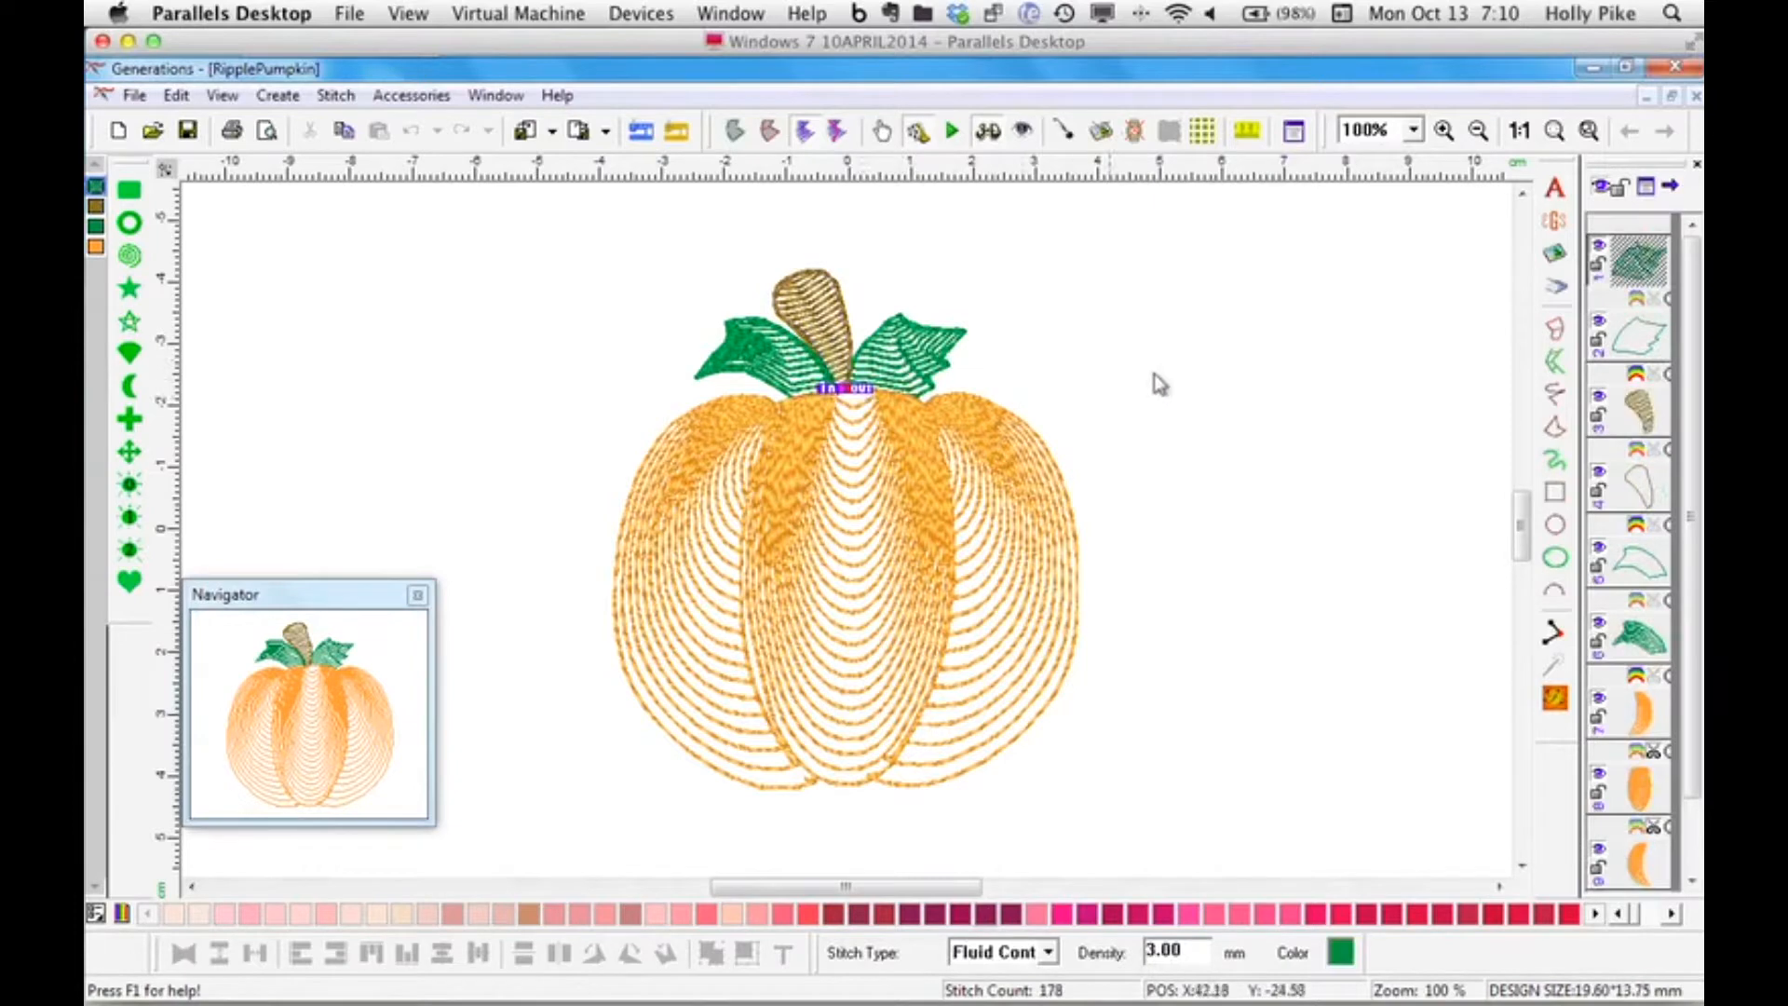
right_click(1198, 425)
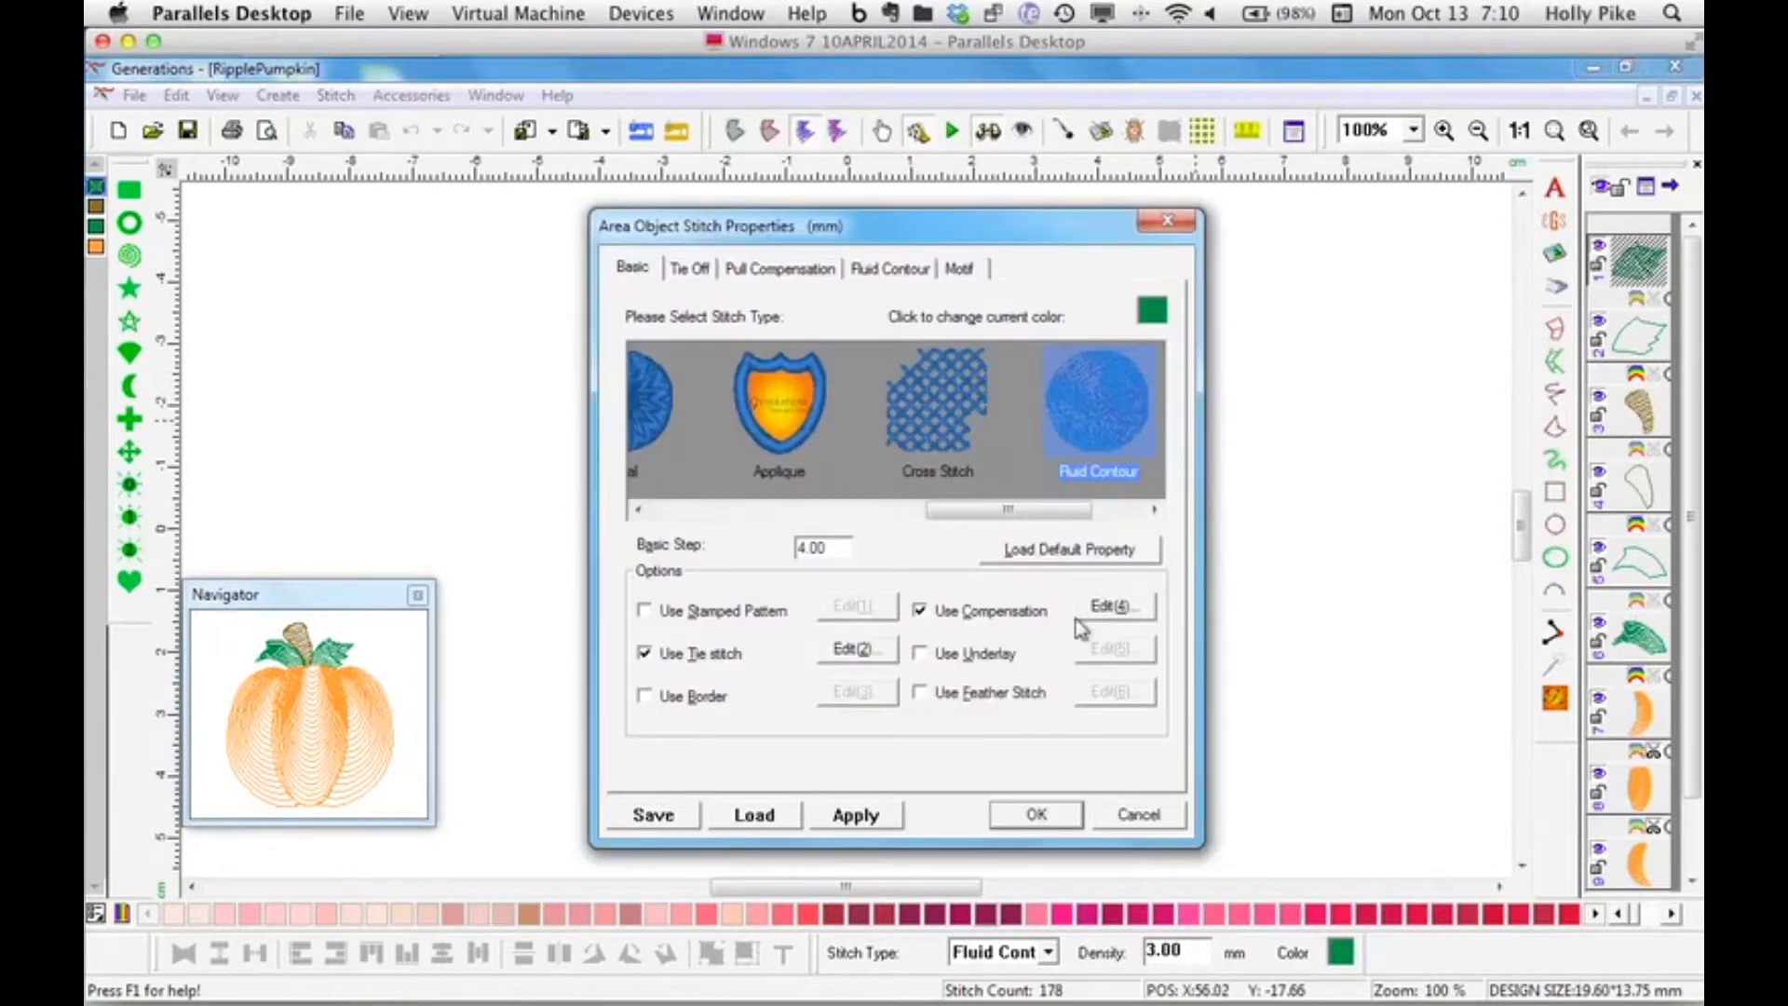
left_click(900, 271)
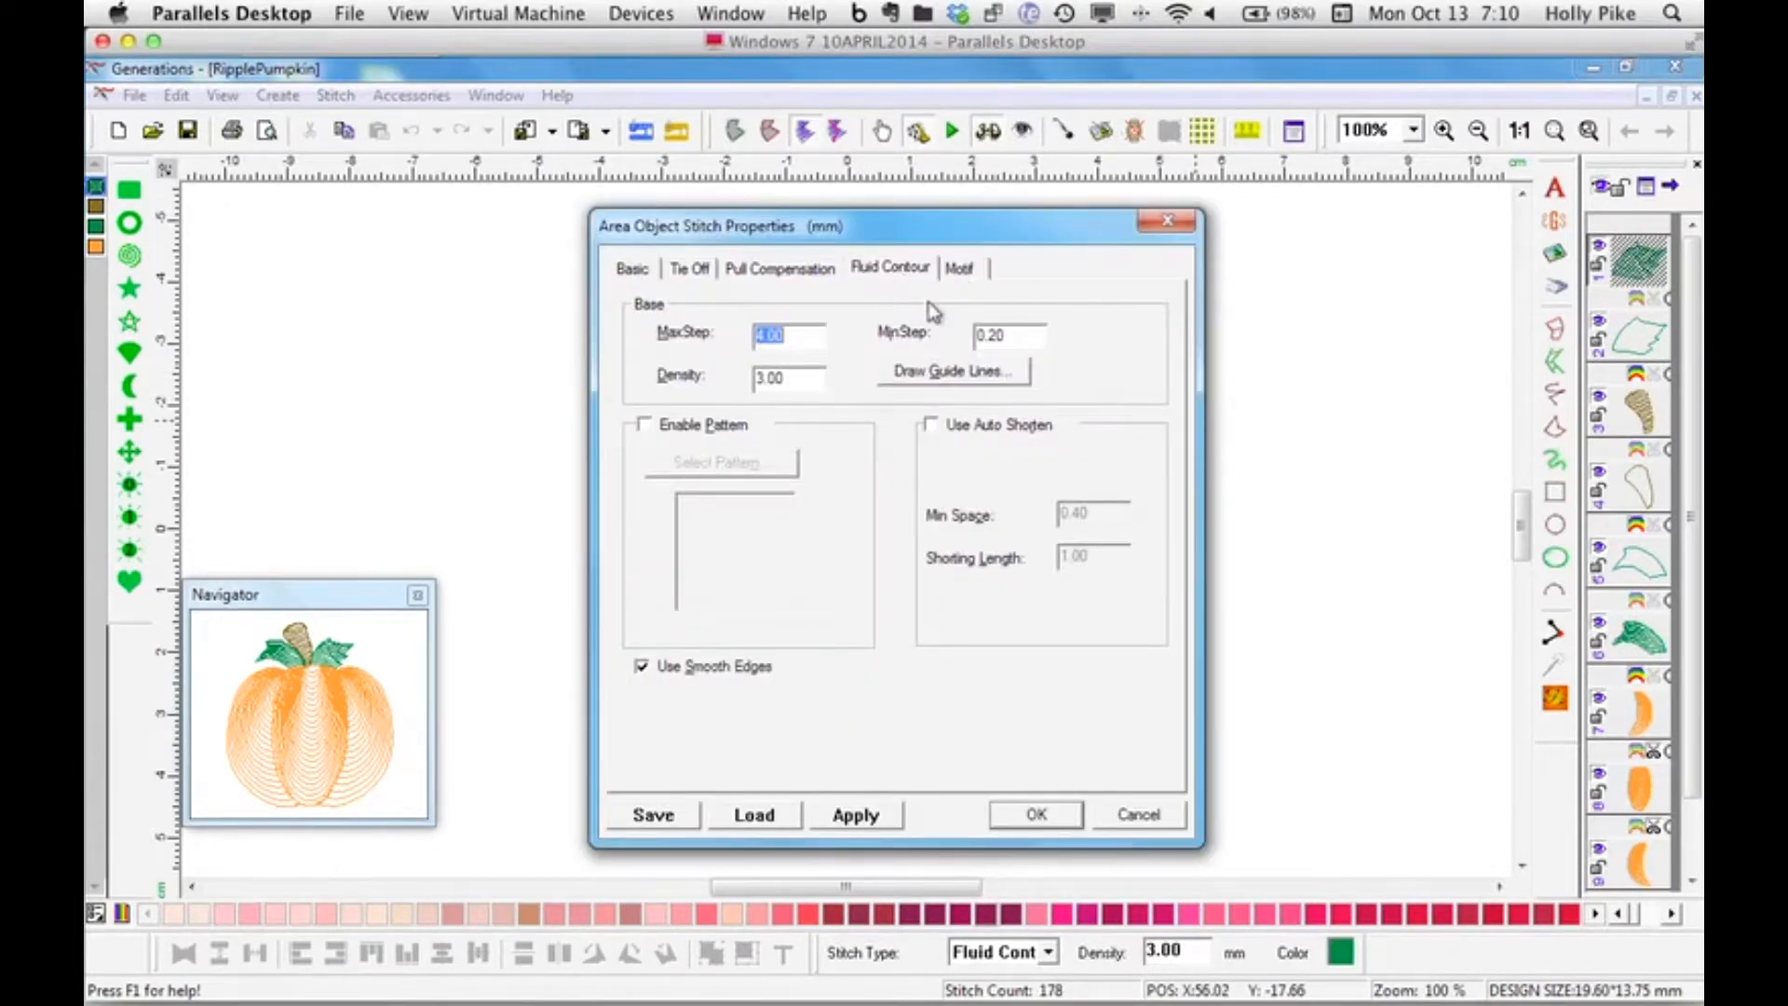
left_click(976, 376)
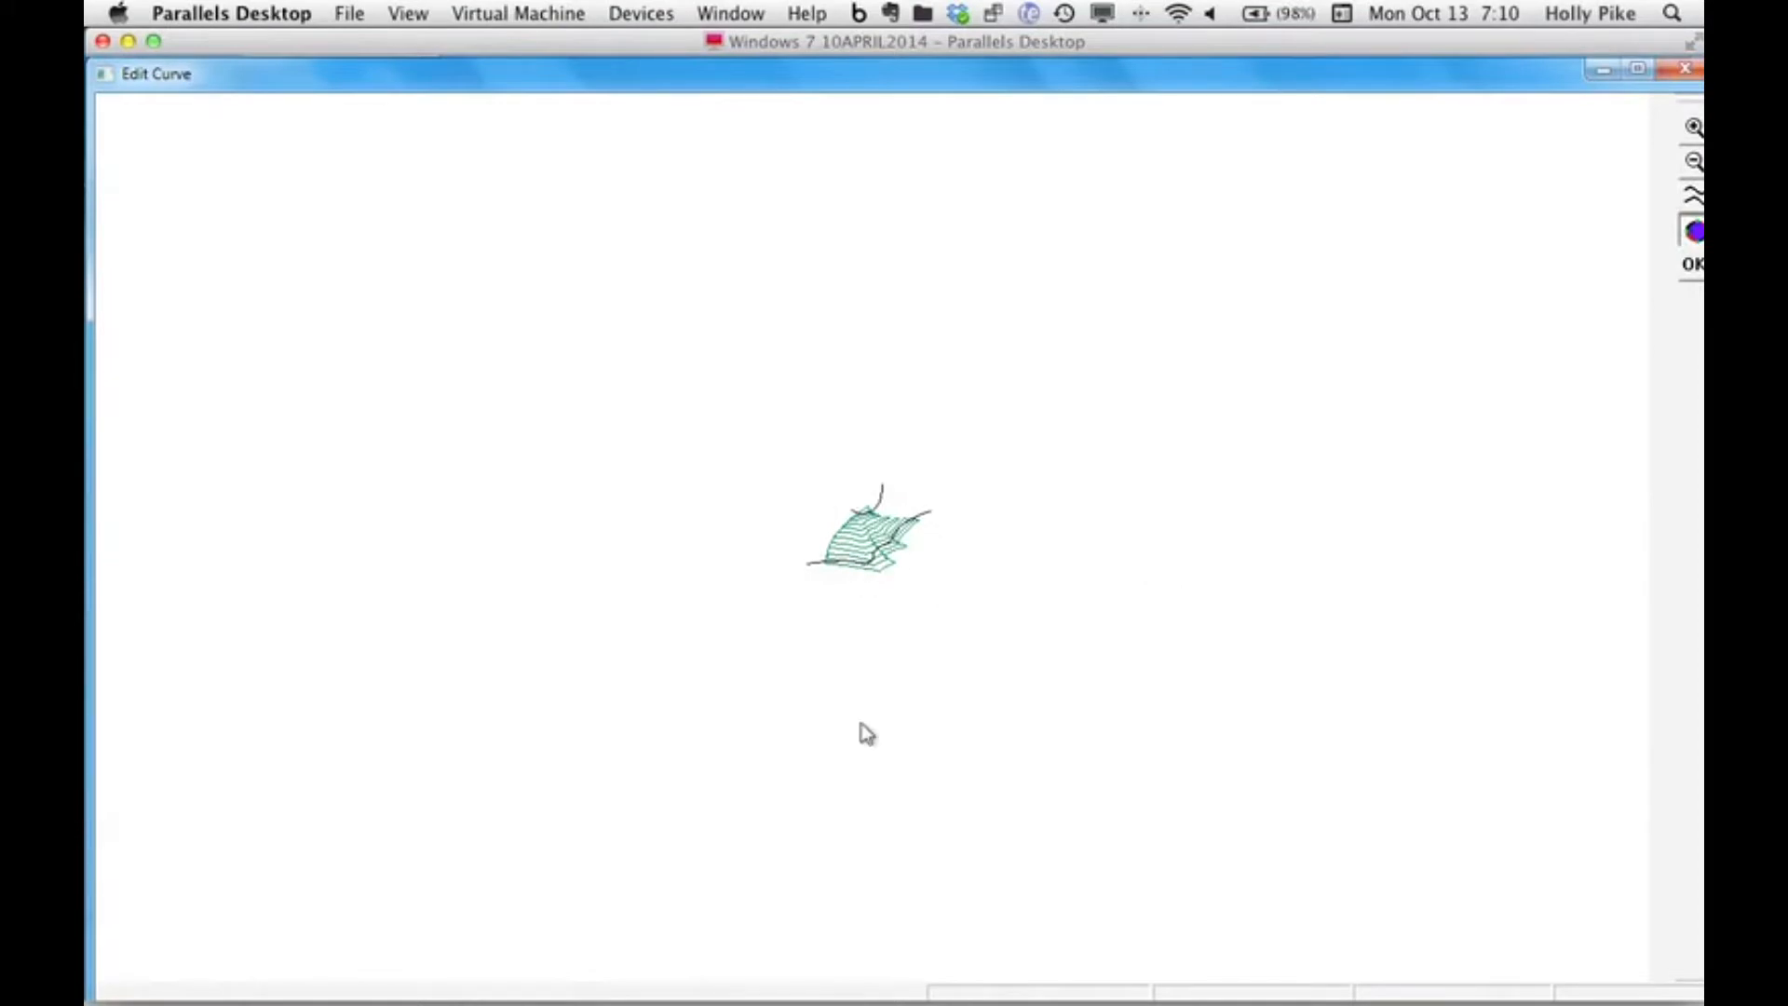
left_click(1684, 264)
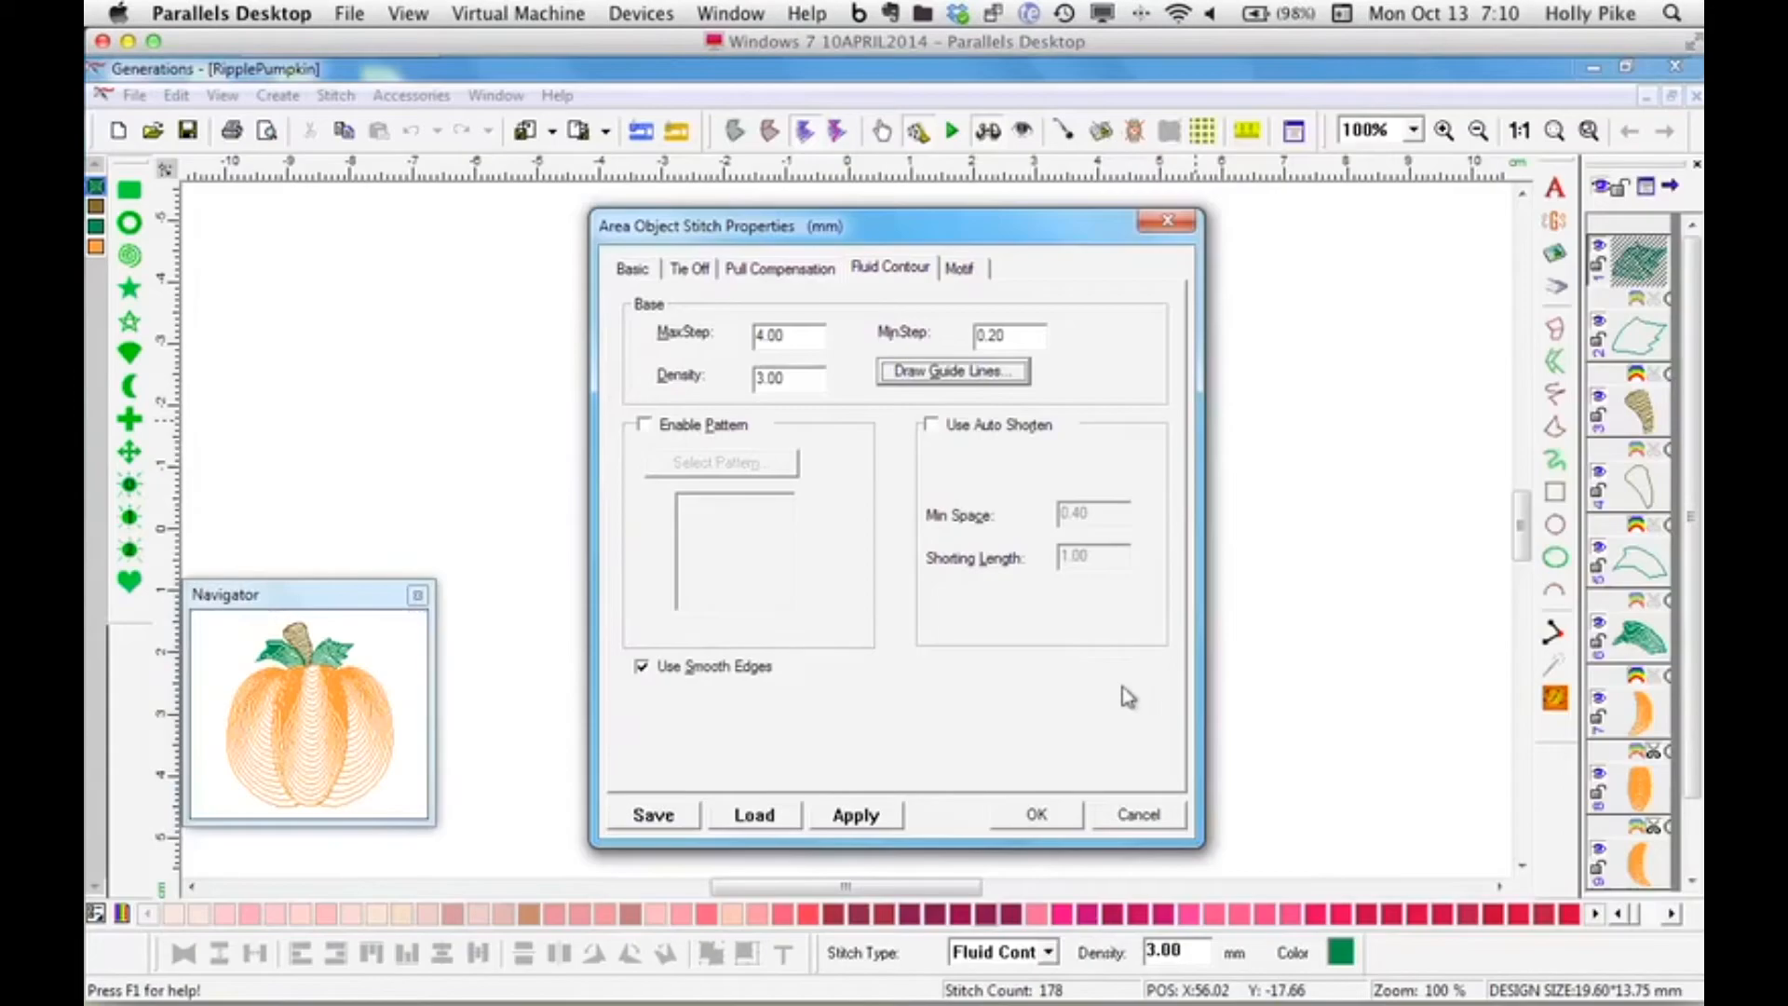
Close the right leaf's stitch properties and inspect the Fluid Contour settings and guide lines of the pumpkin's right section.
left_click(1043, 814)
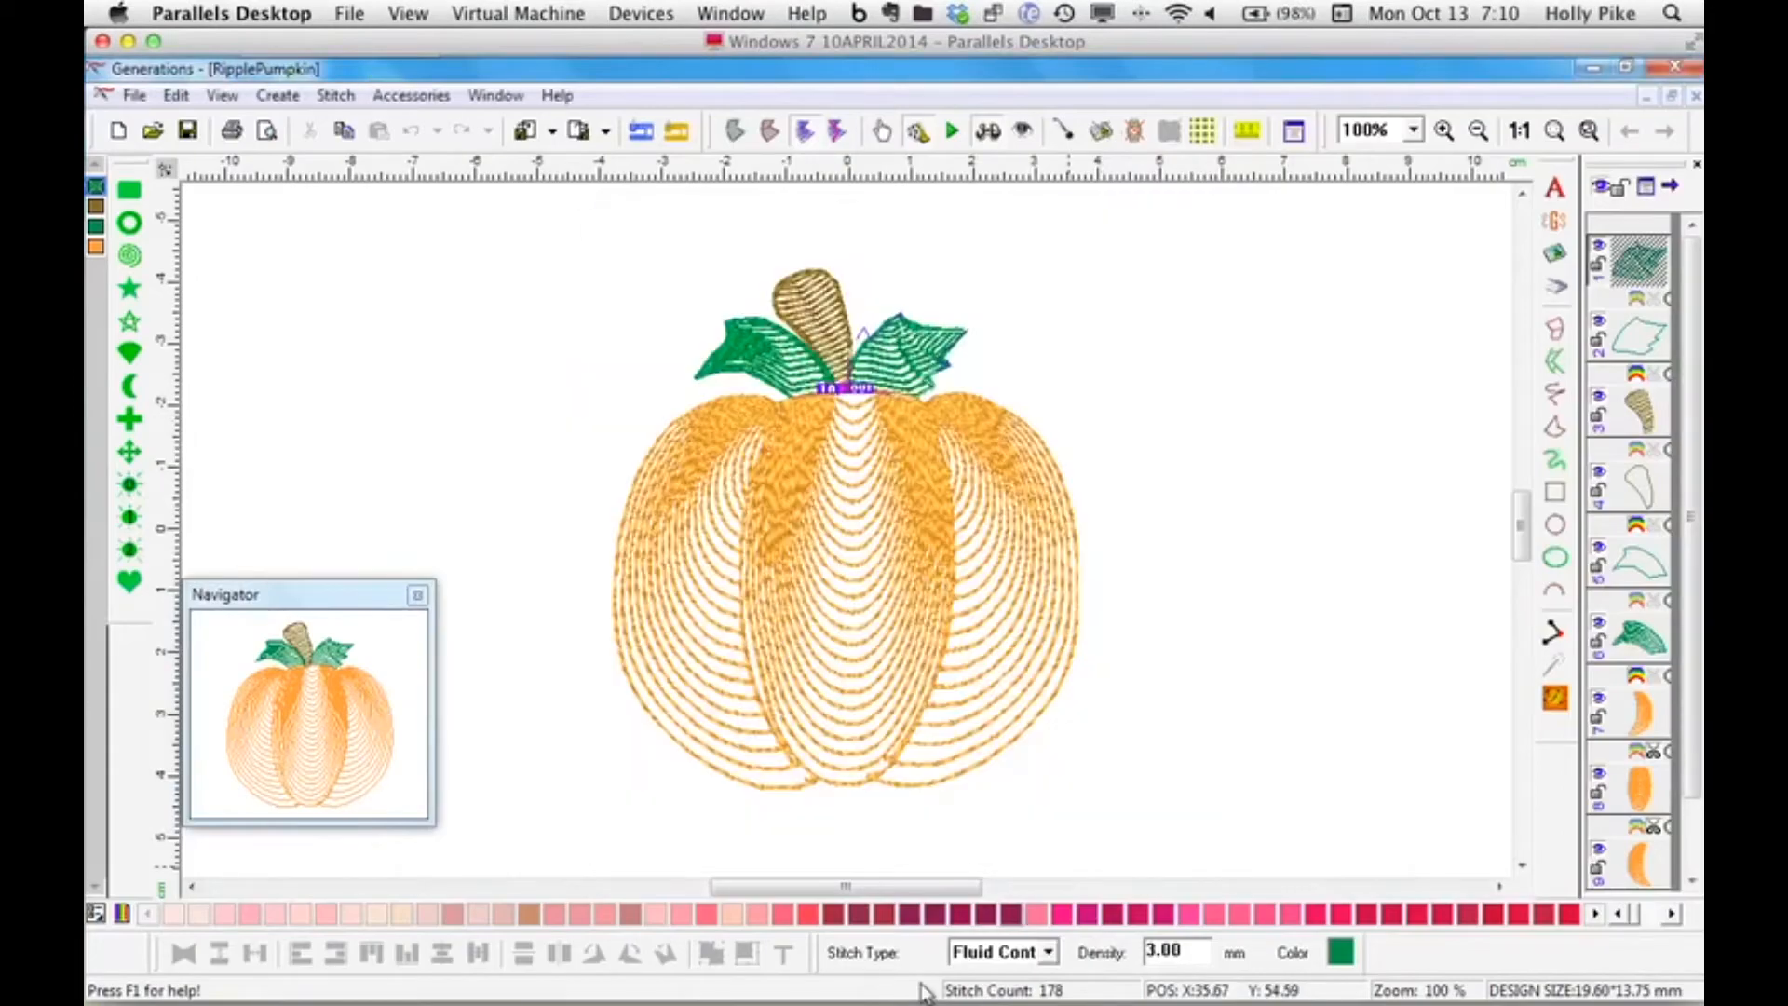
left_click(1692, 455)
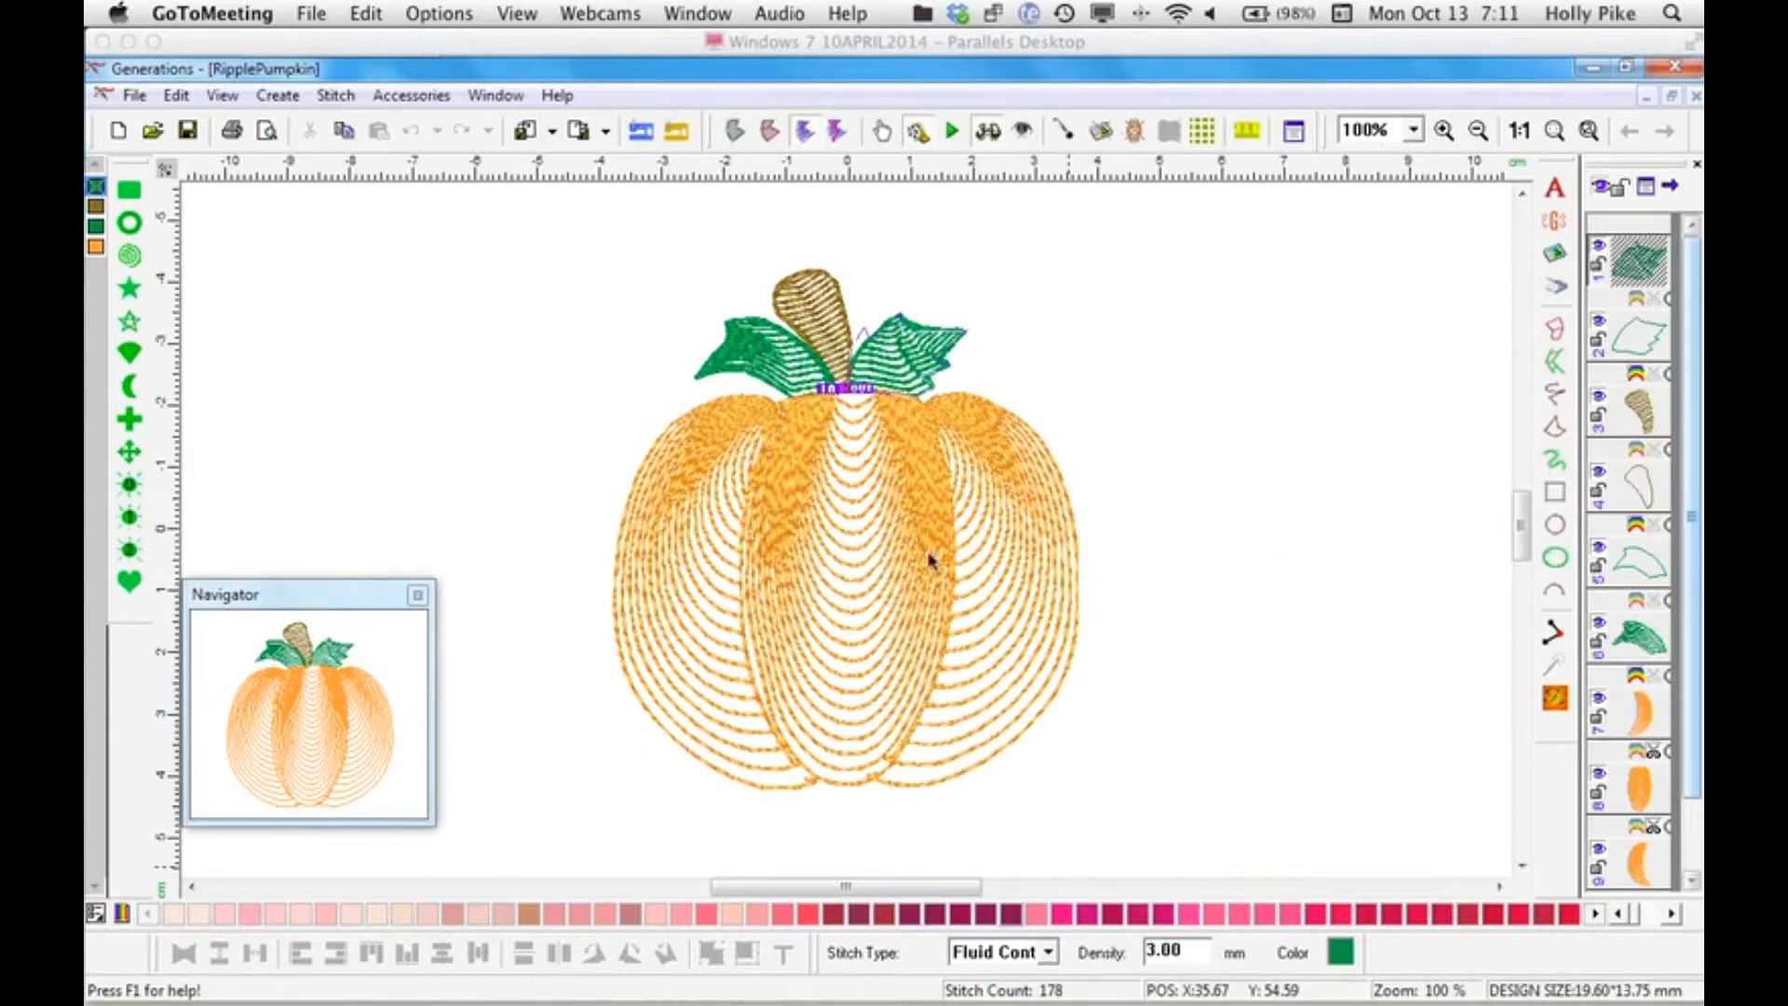
left_click(1004, 527)
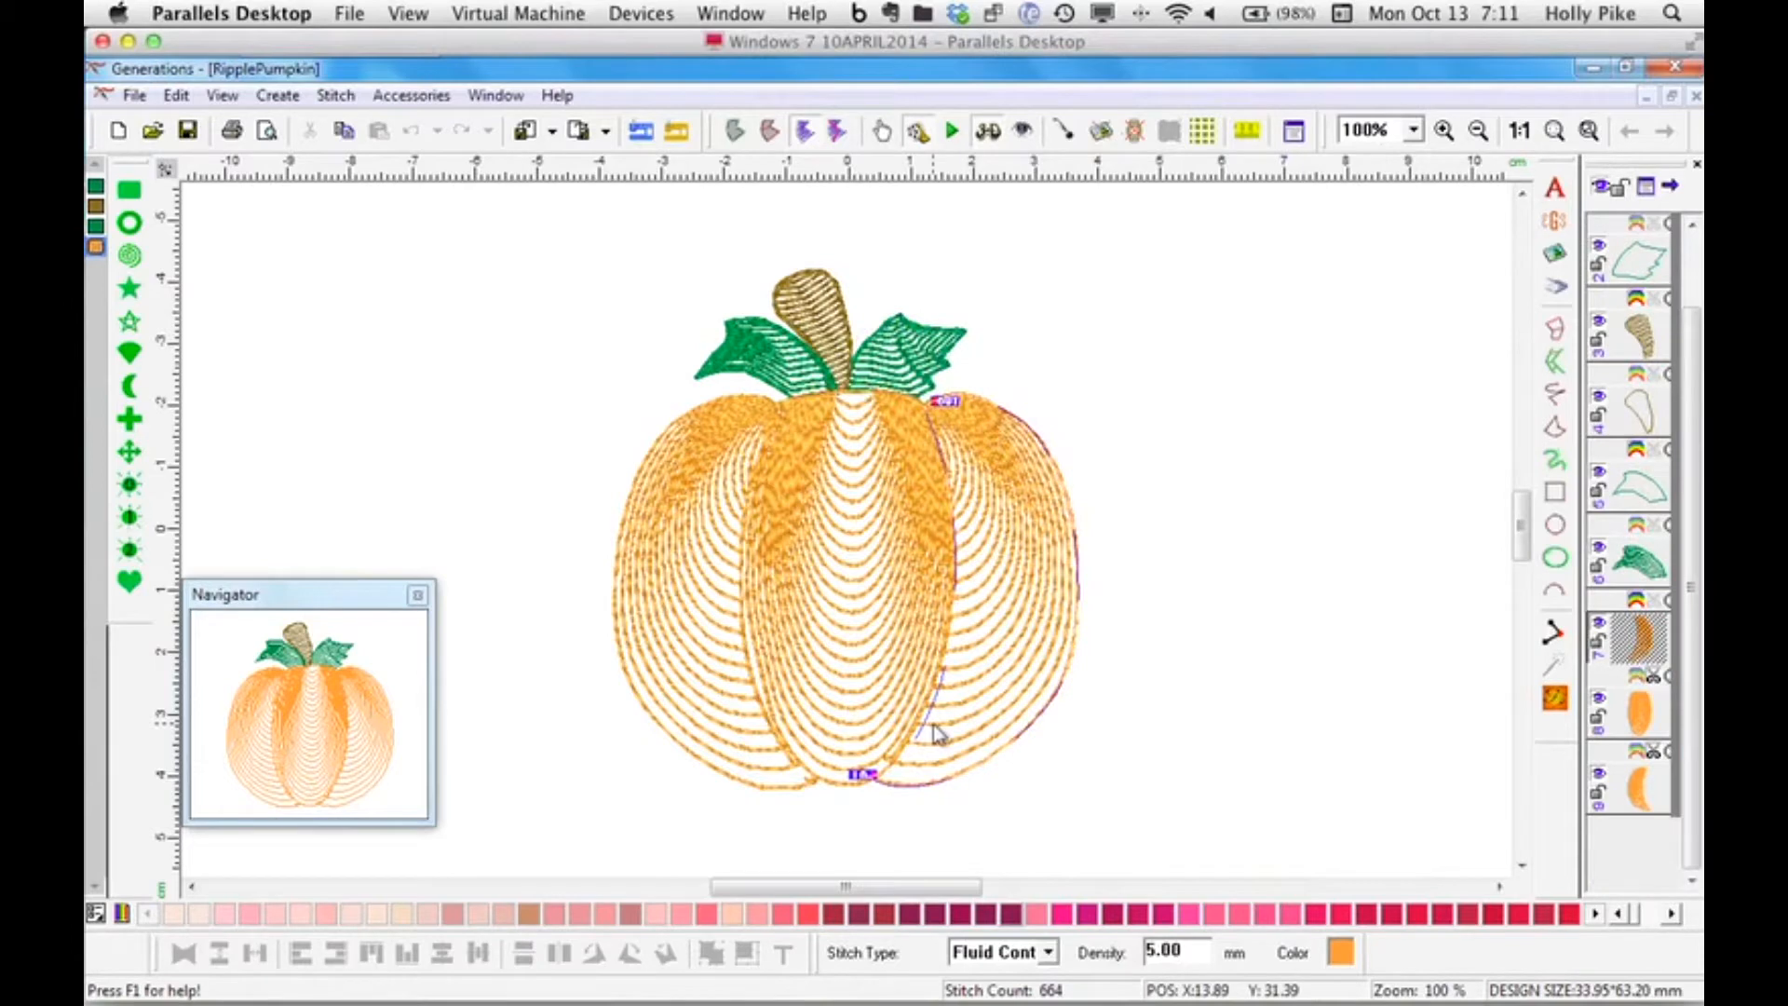
double_click(937, 733)
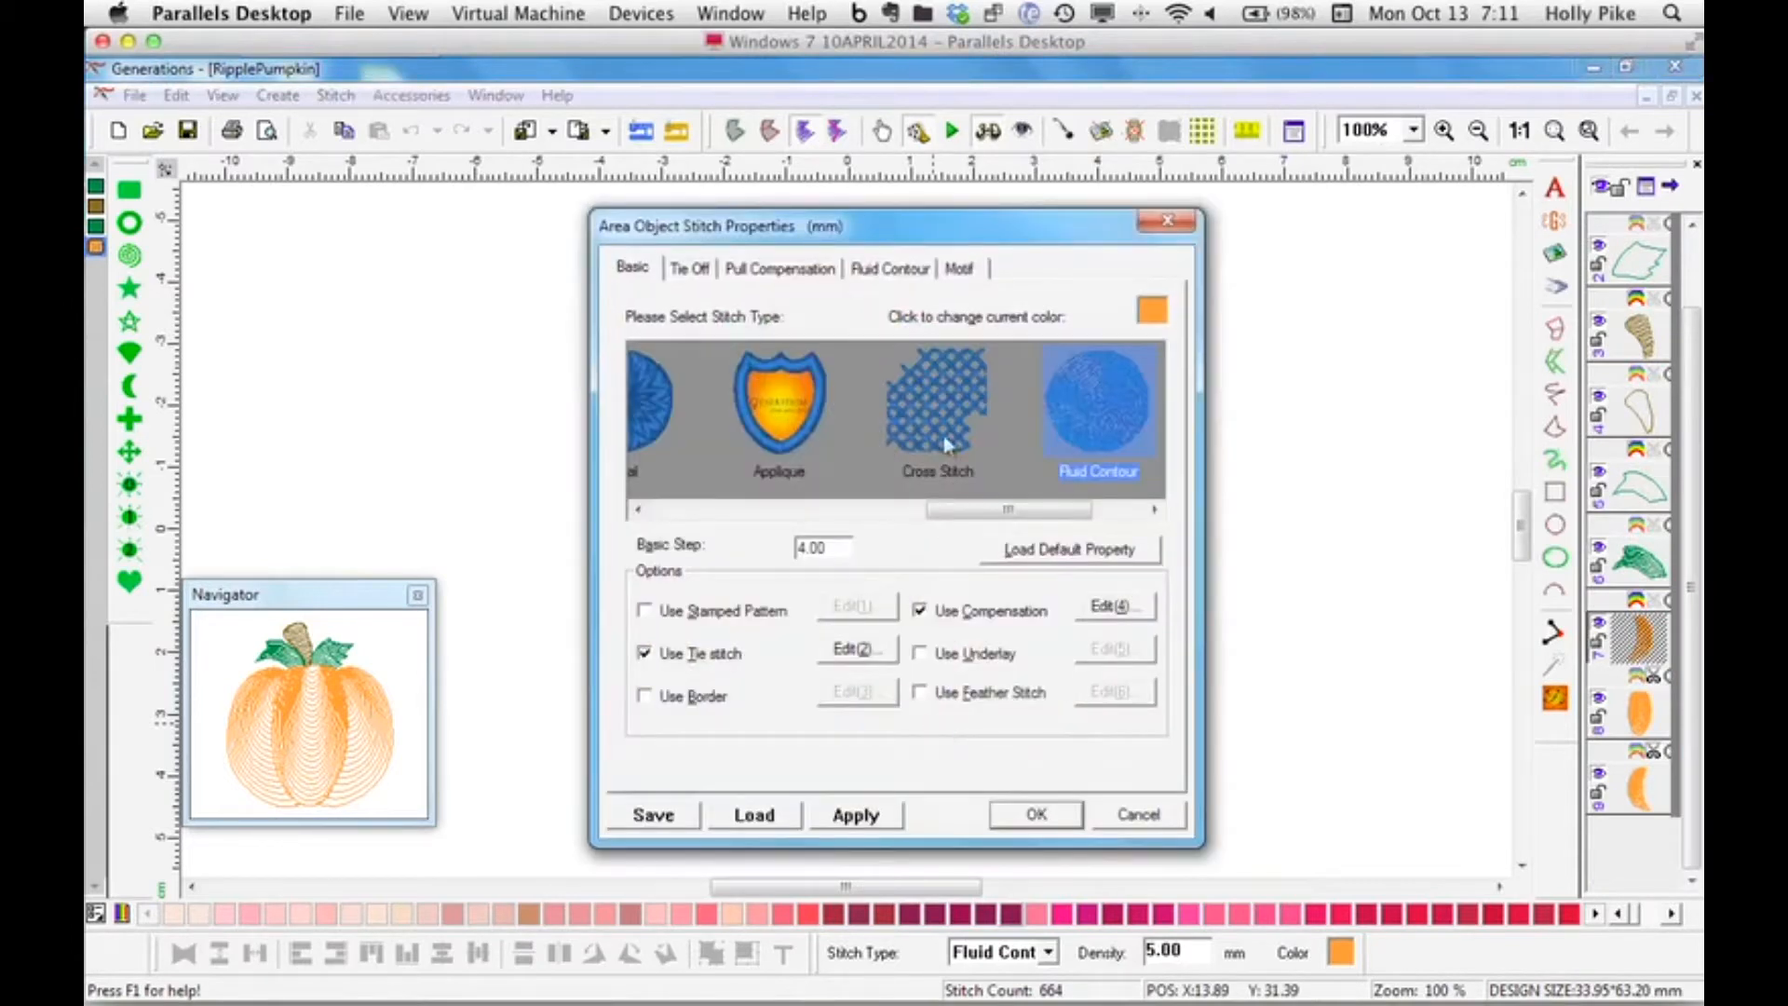
left_click(900, 270)
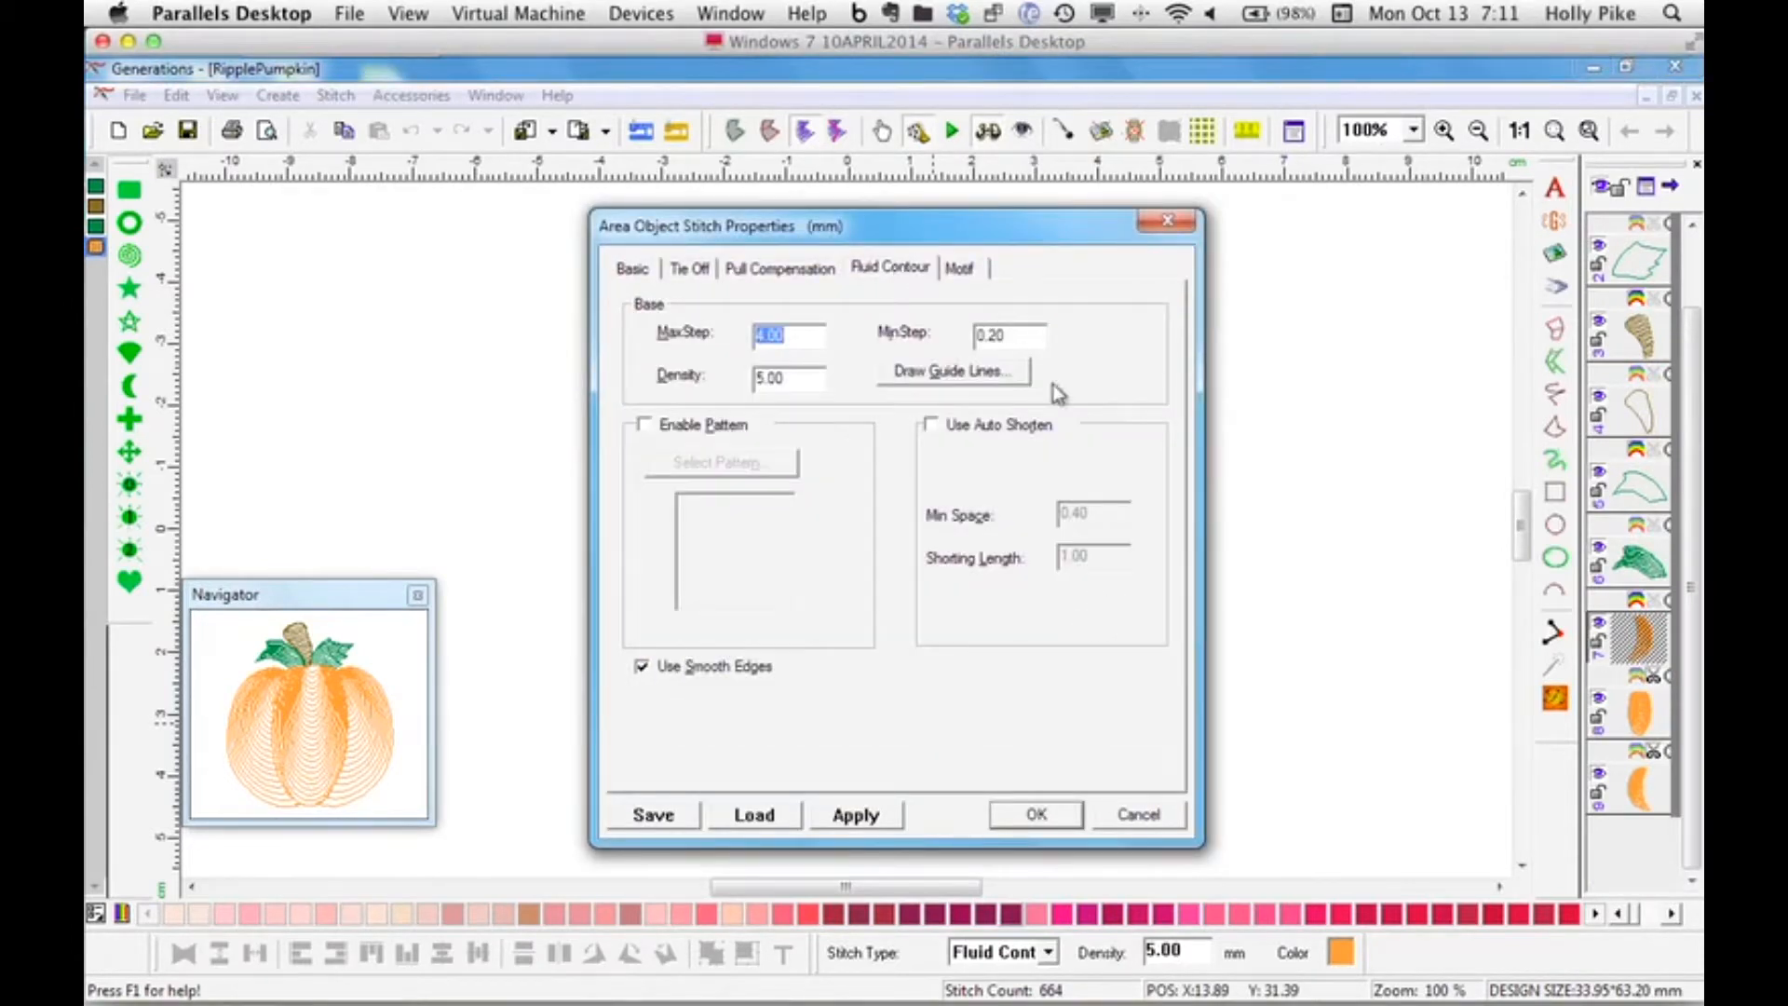
left_click(936, 372)
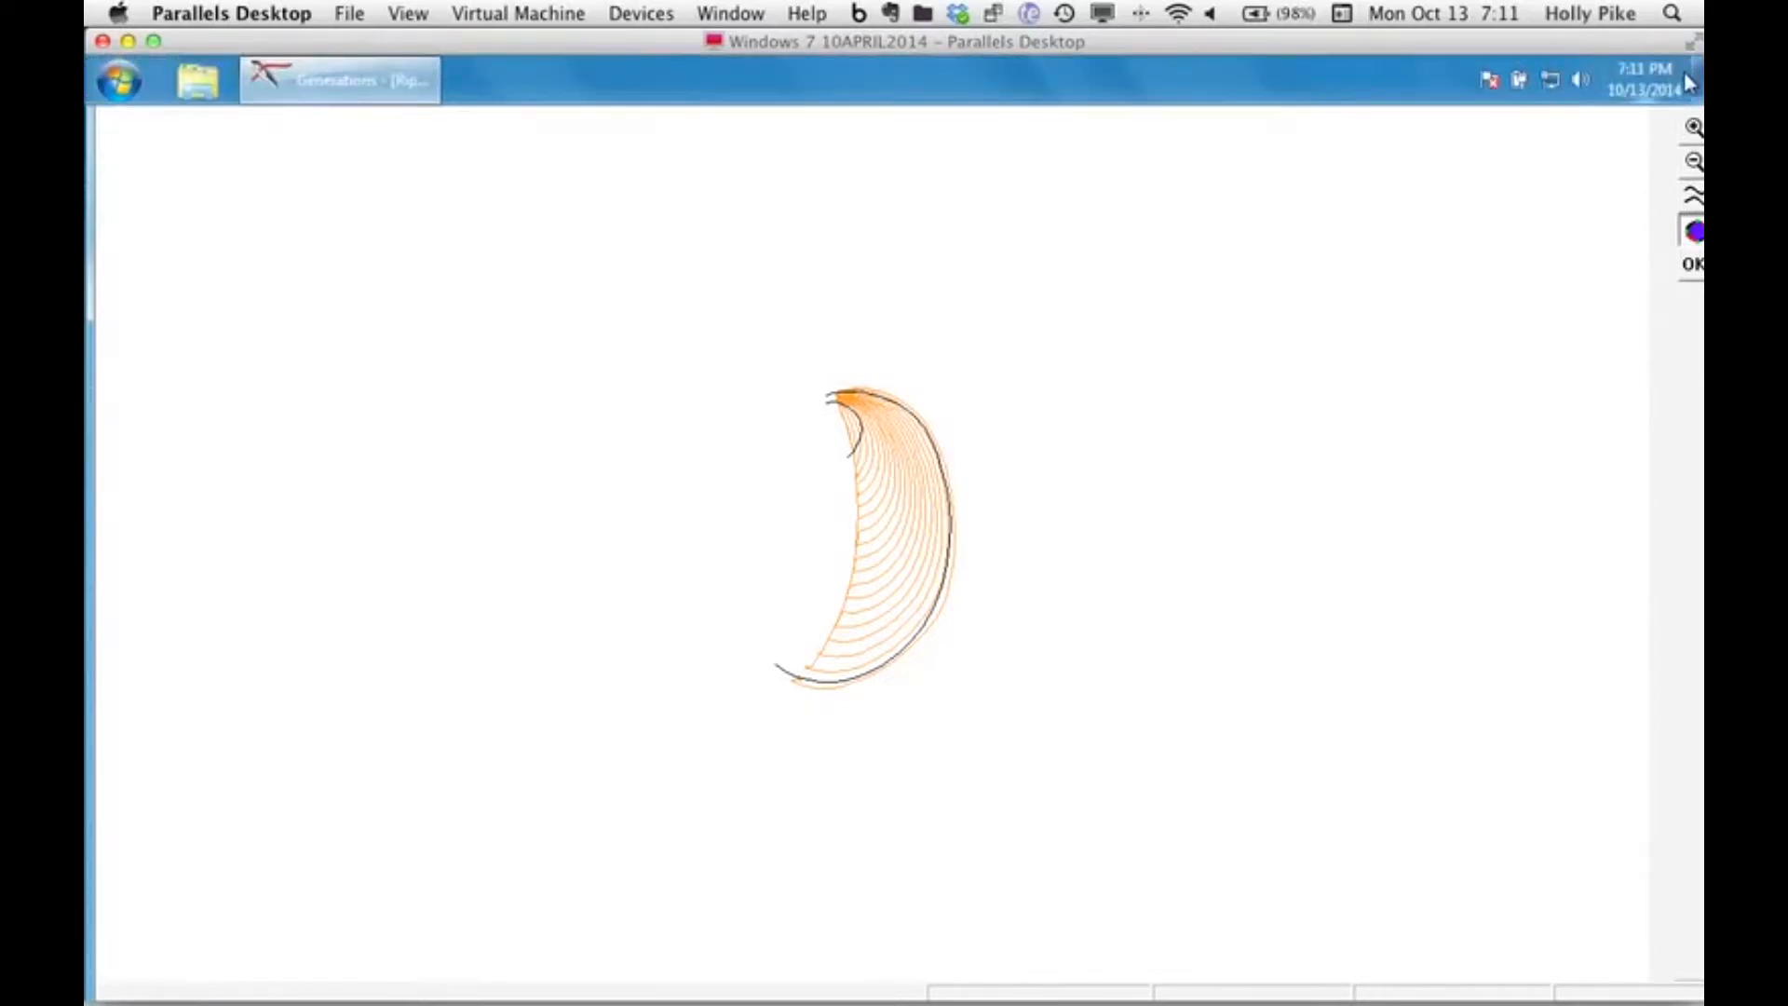
left_click(1684, 77)
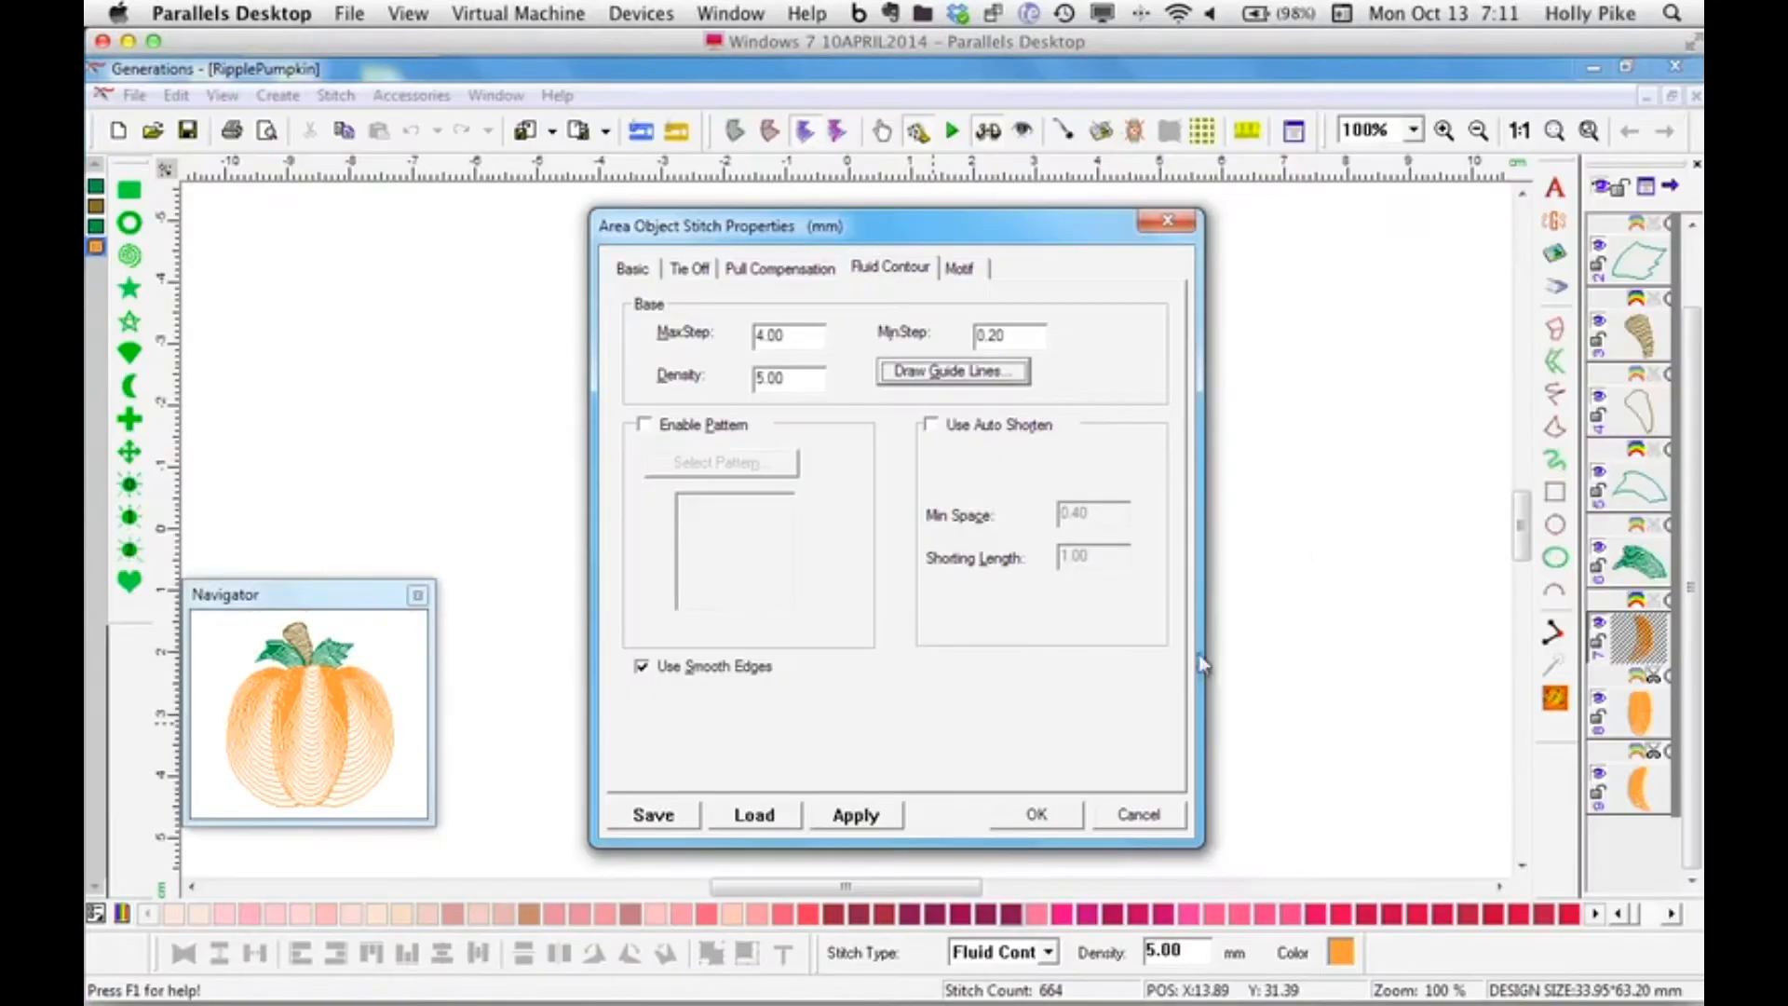
left_click(1137, 816)
Close the RipplePumpkin design and display the Ripple Butterfly design in 3D.
left_click(1681, 450)
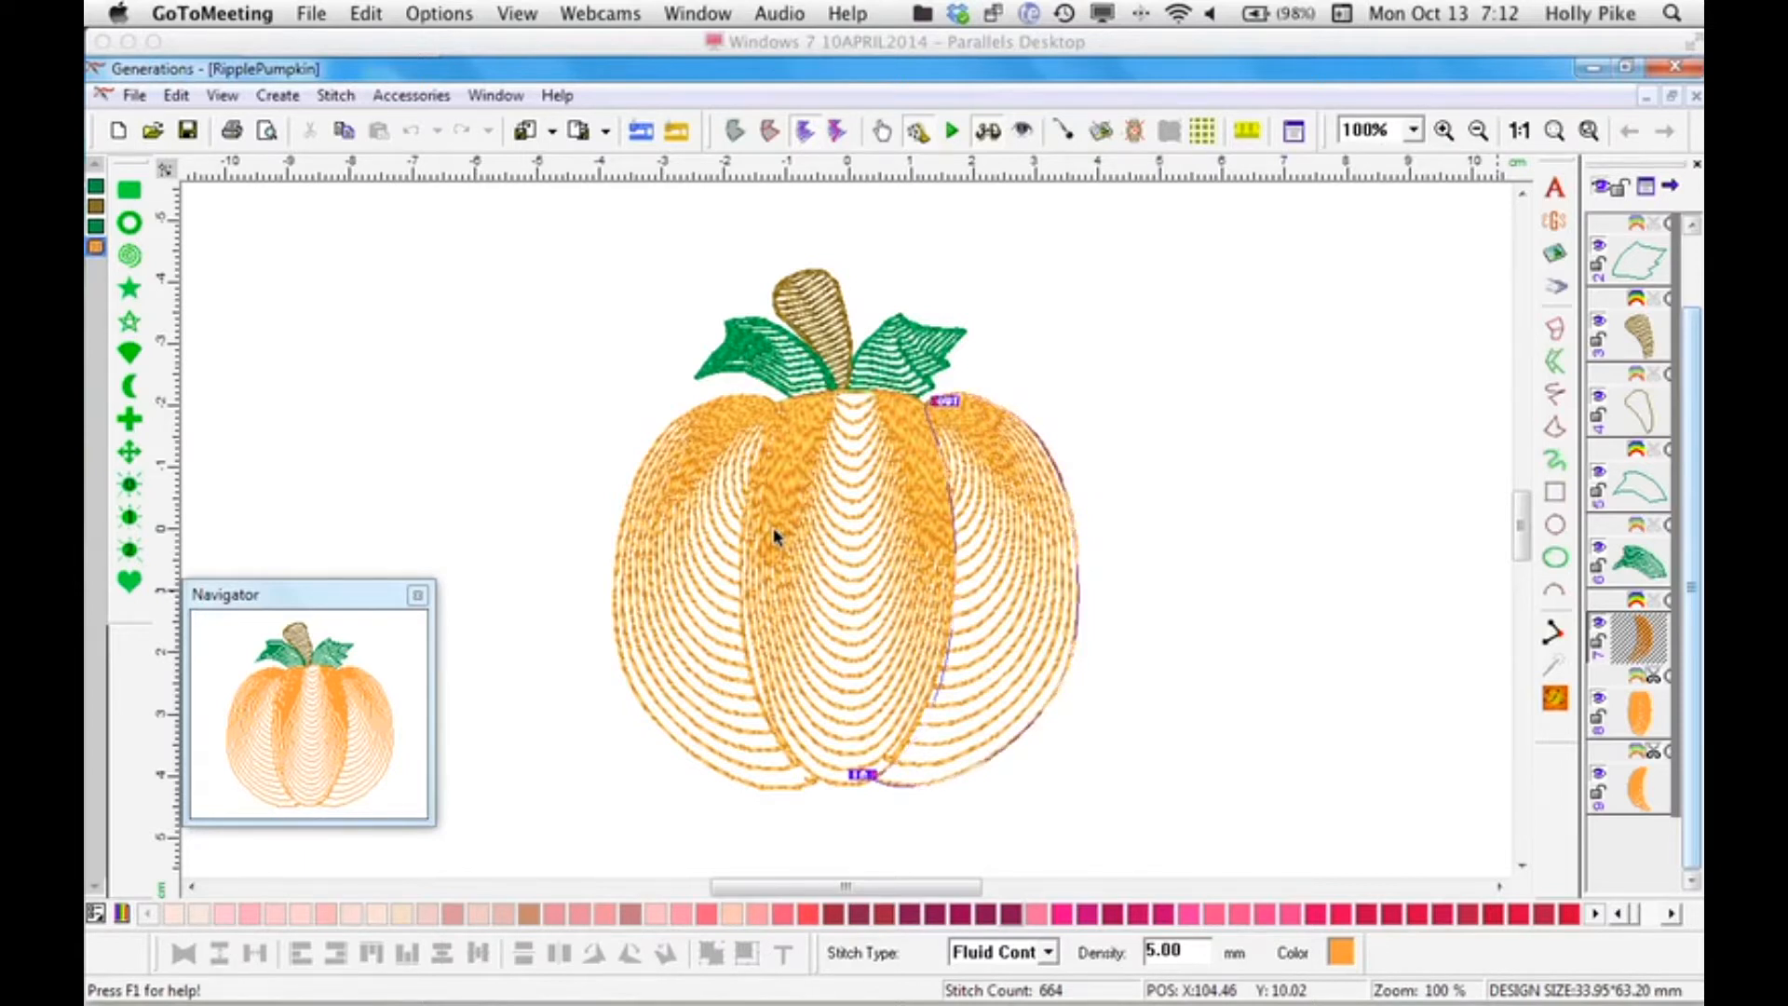
left_click(1695, 97)
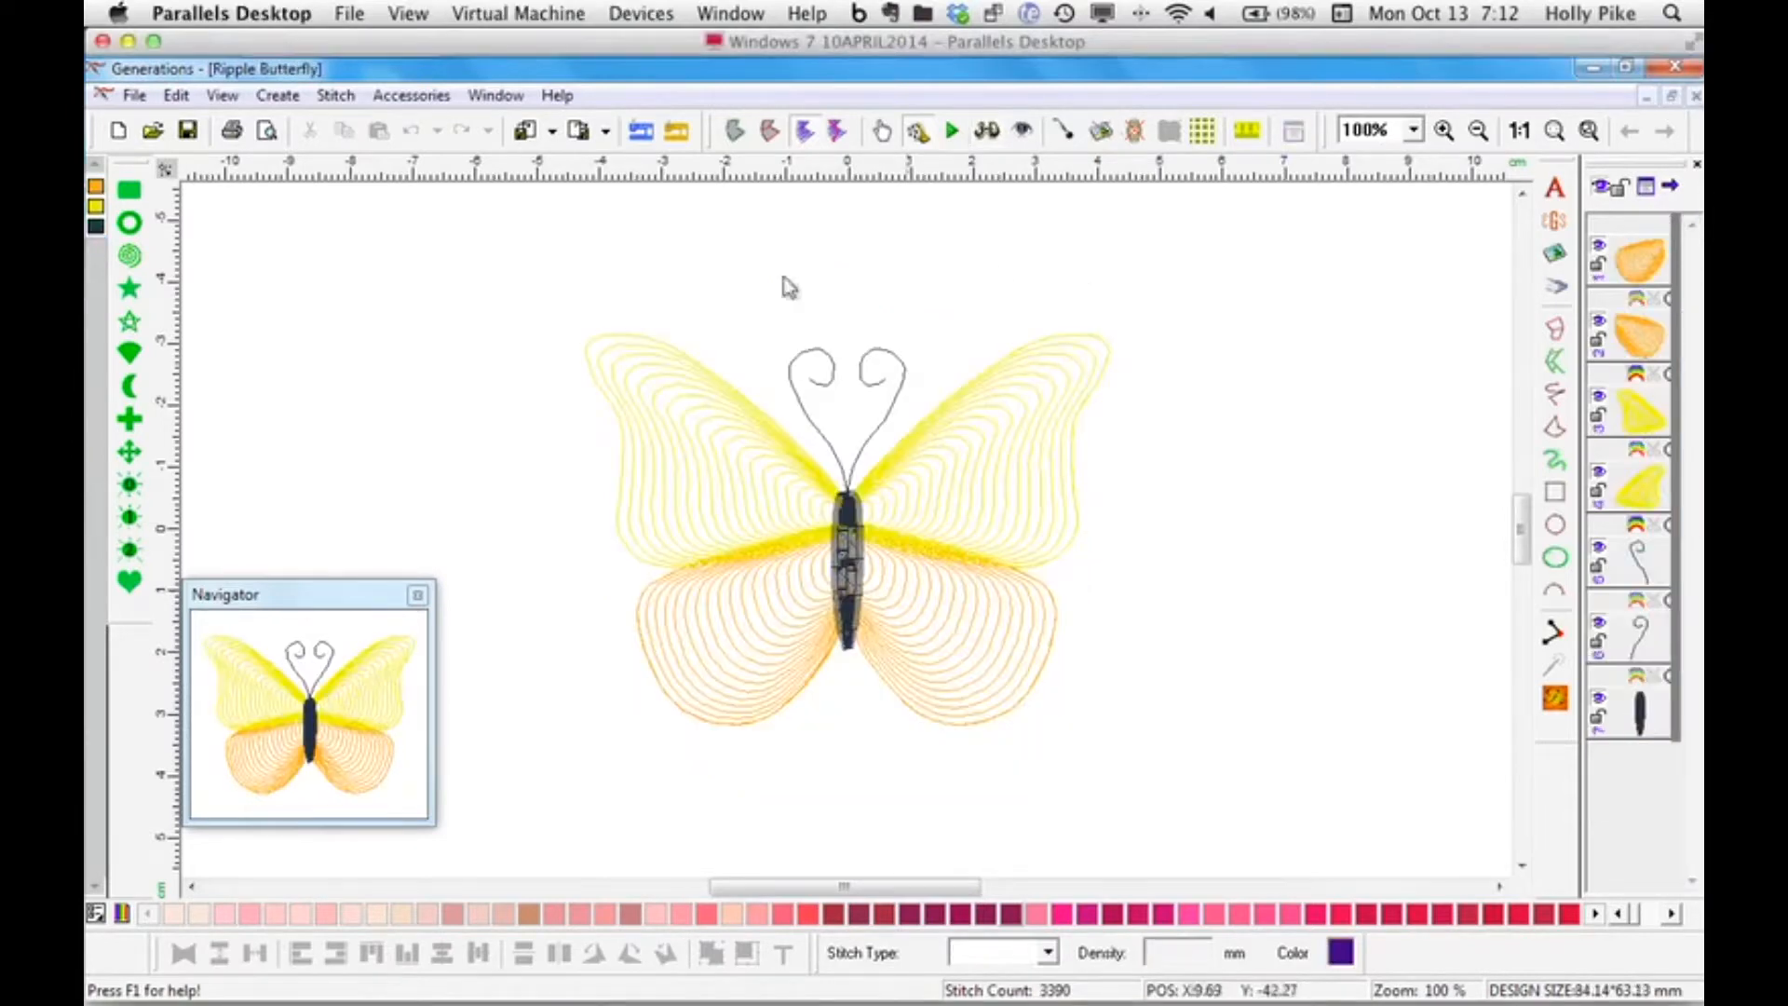
left_click(989, 134)
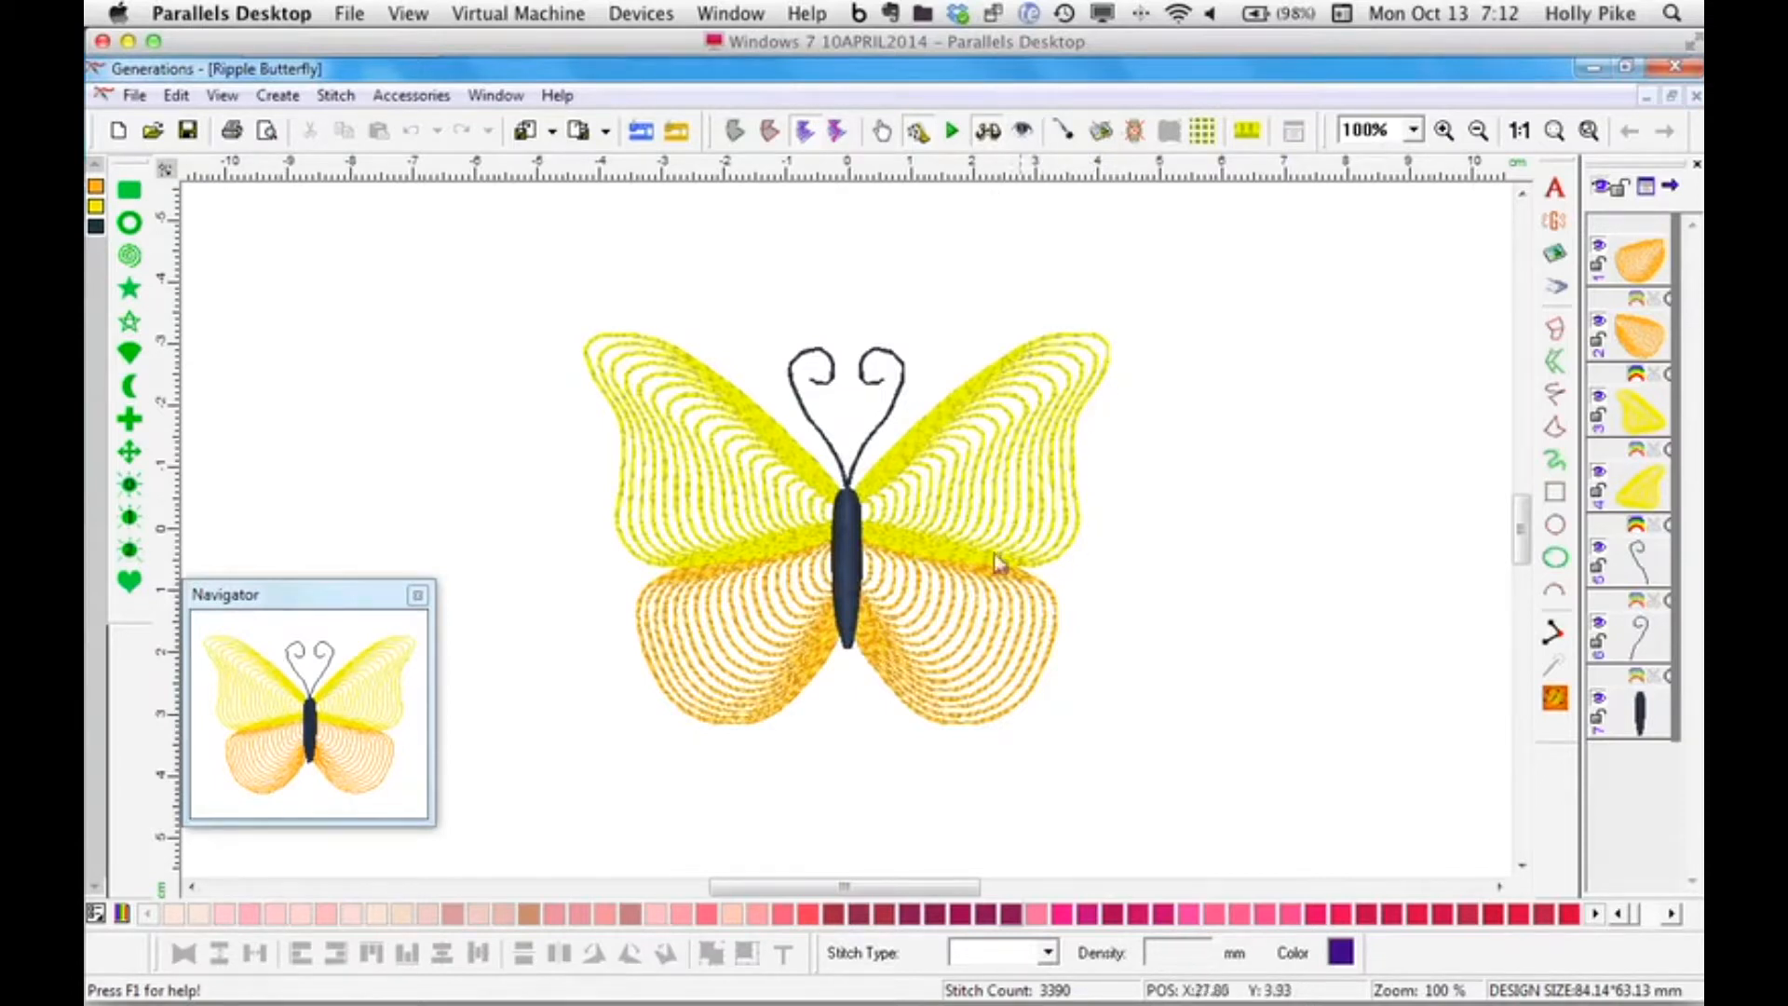
Inspect the Fluid Contour settings and guide lines of the butterfly's upper right wing without changing its properties.
left_click(973, 498)
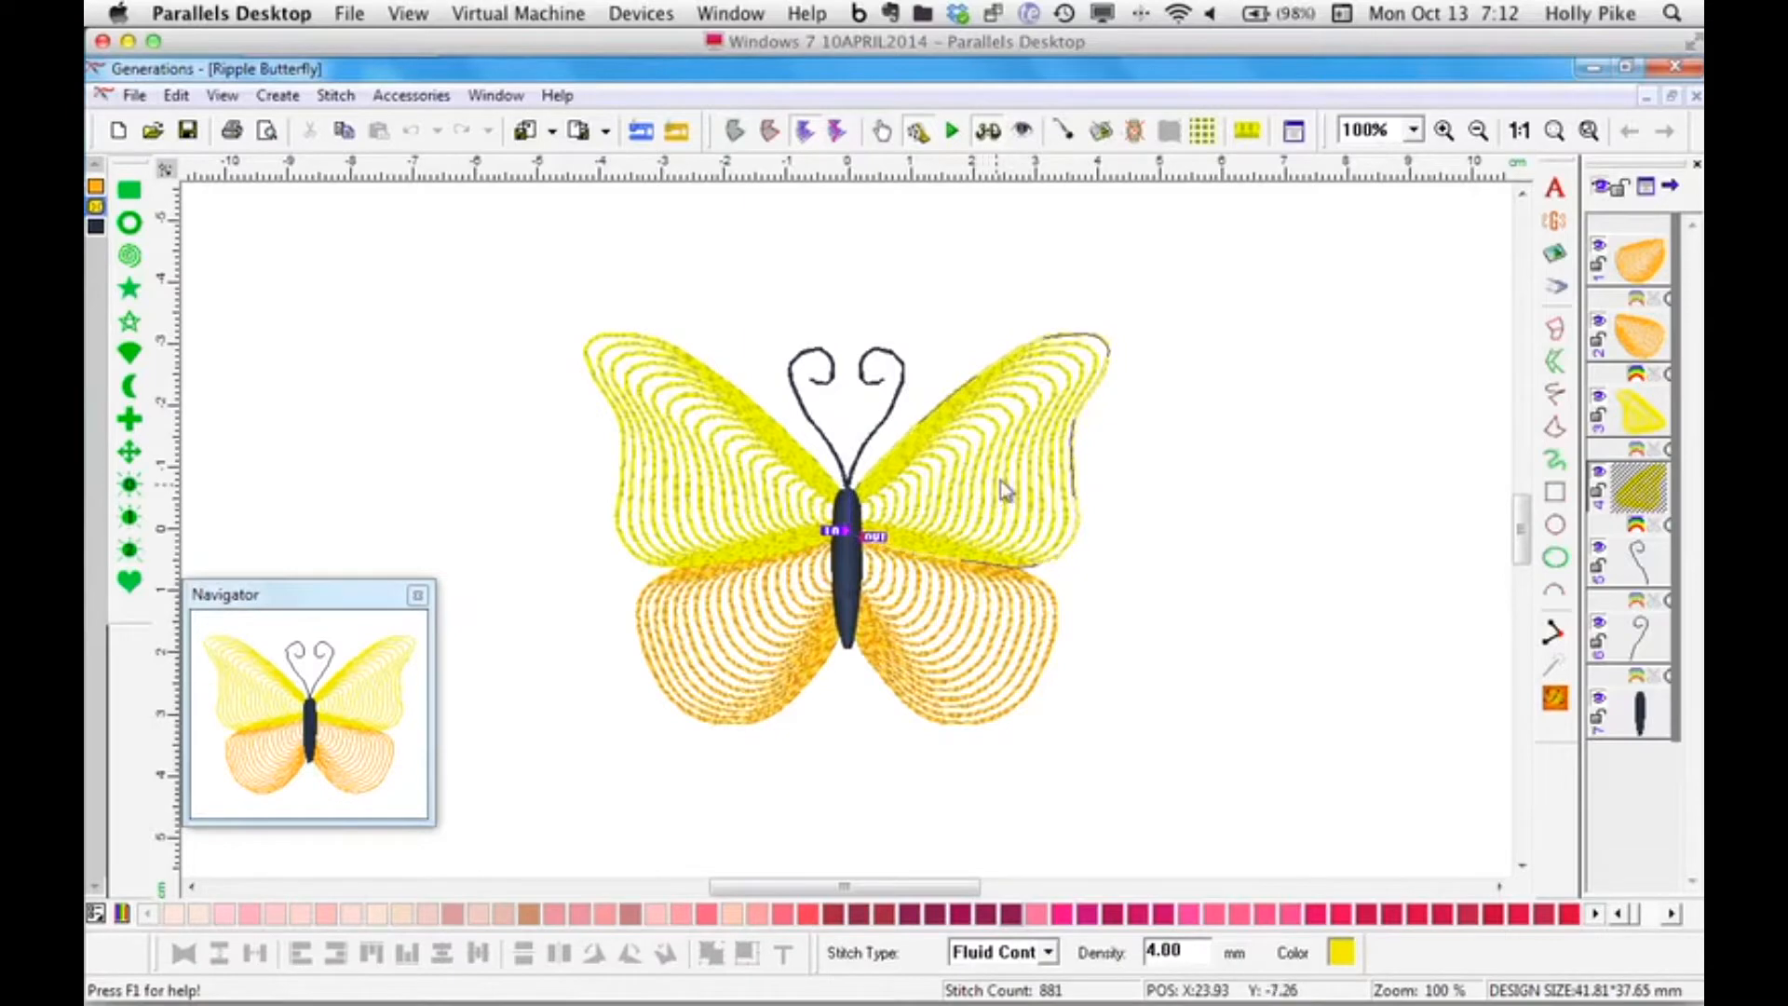
double_click(1006, 477)
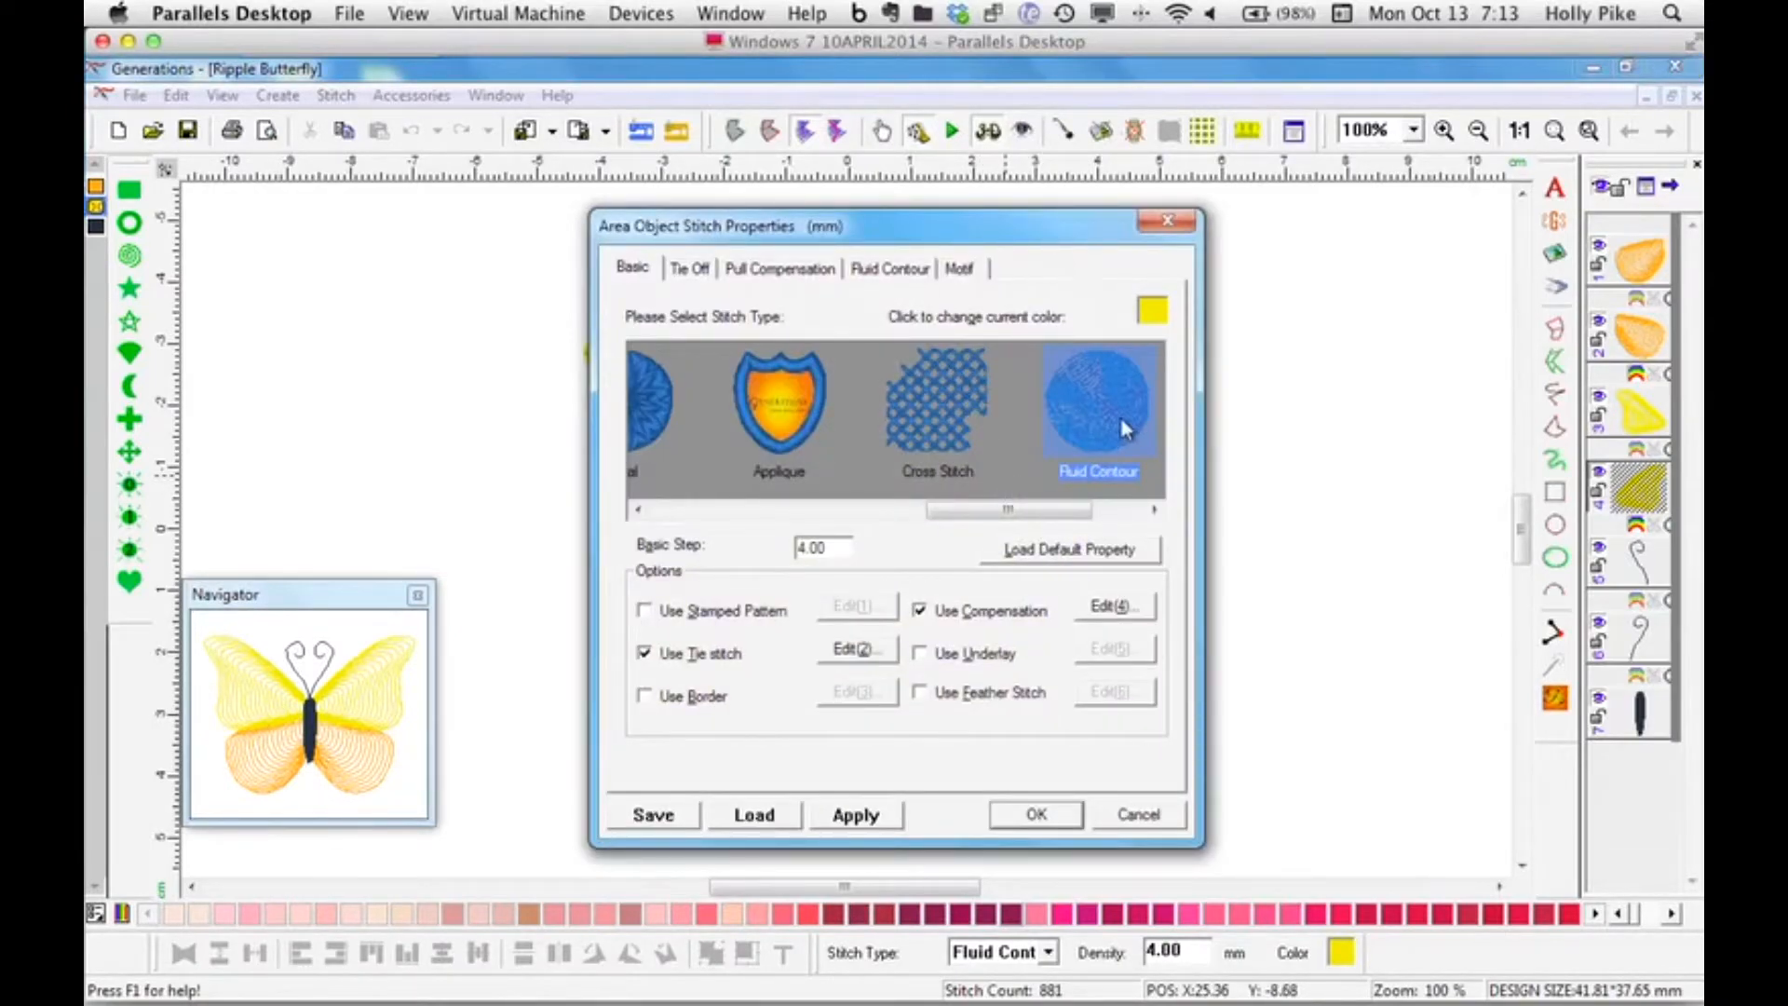
left_click(893, 269)
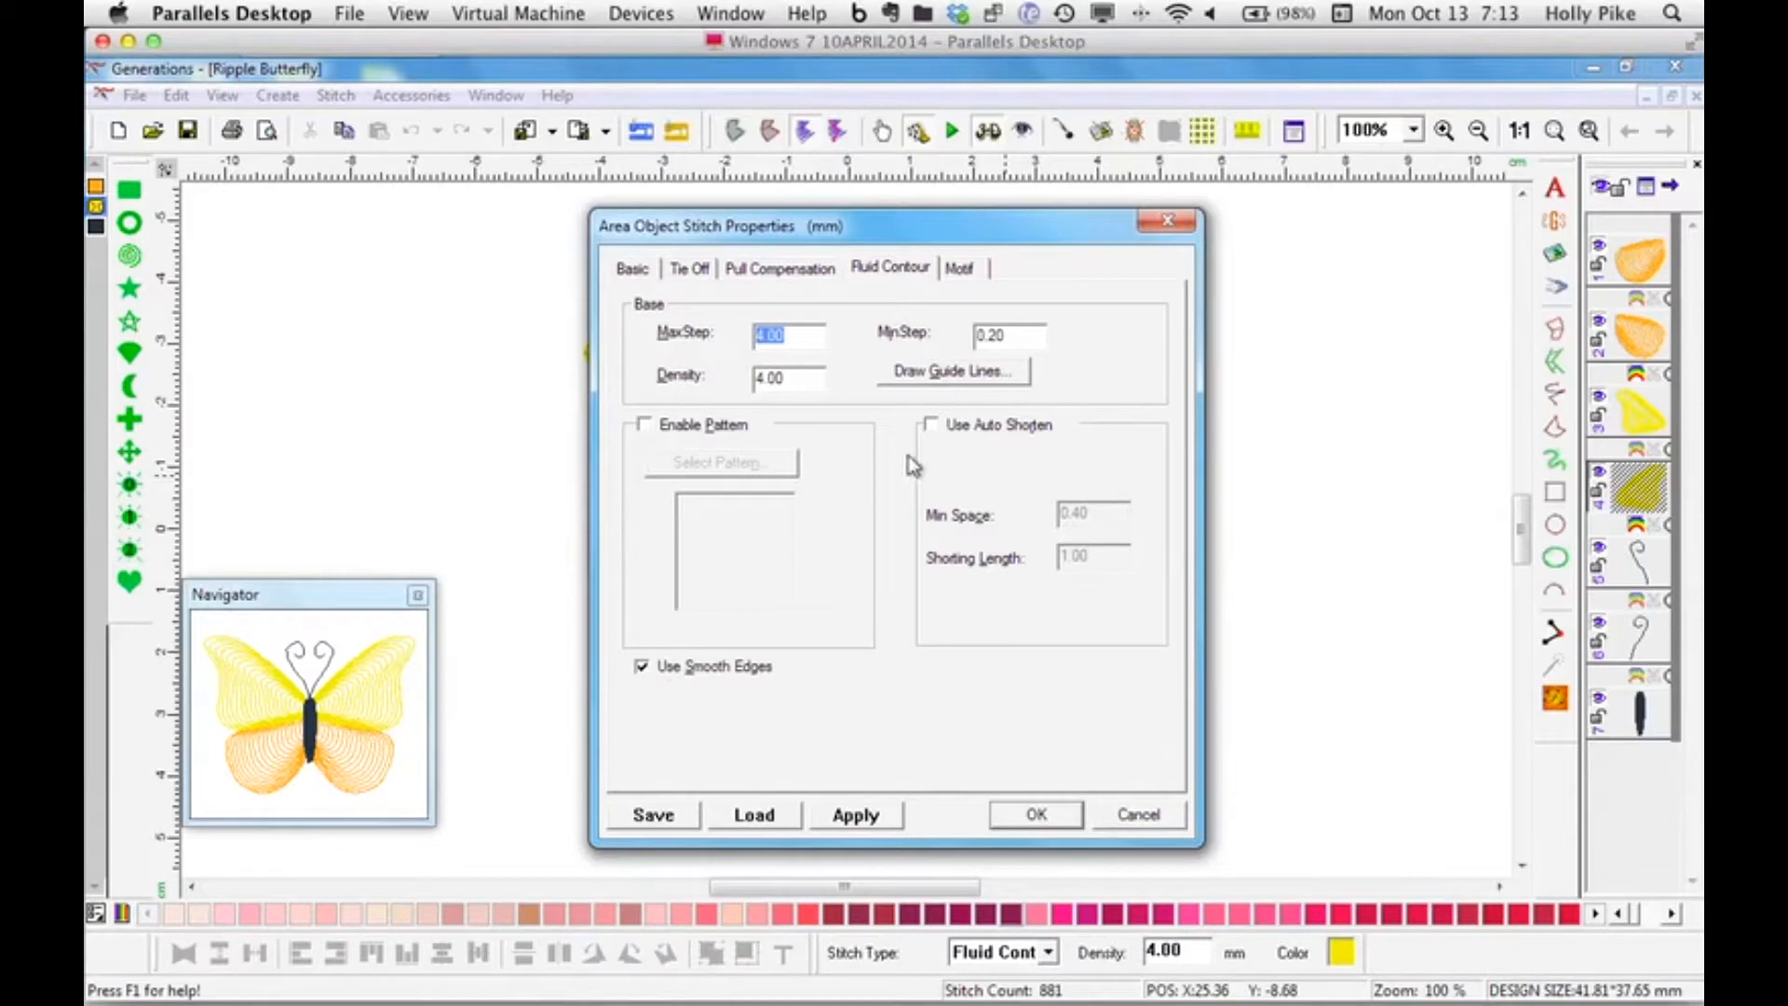
left_click(948, 375)
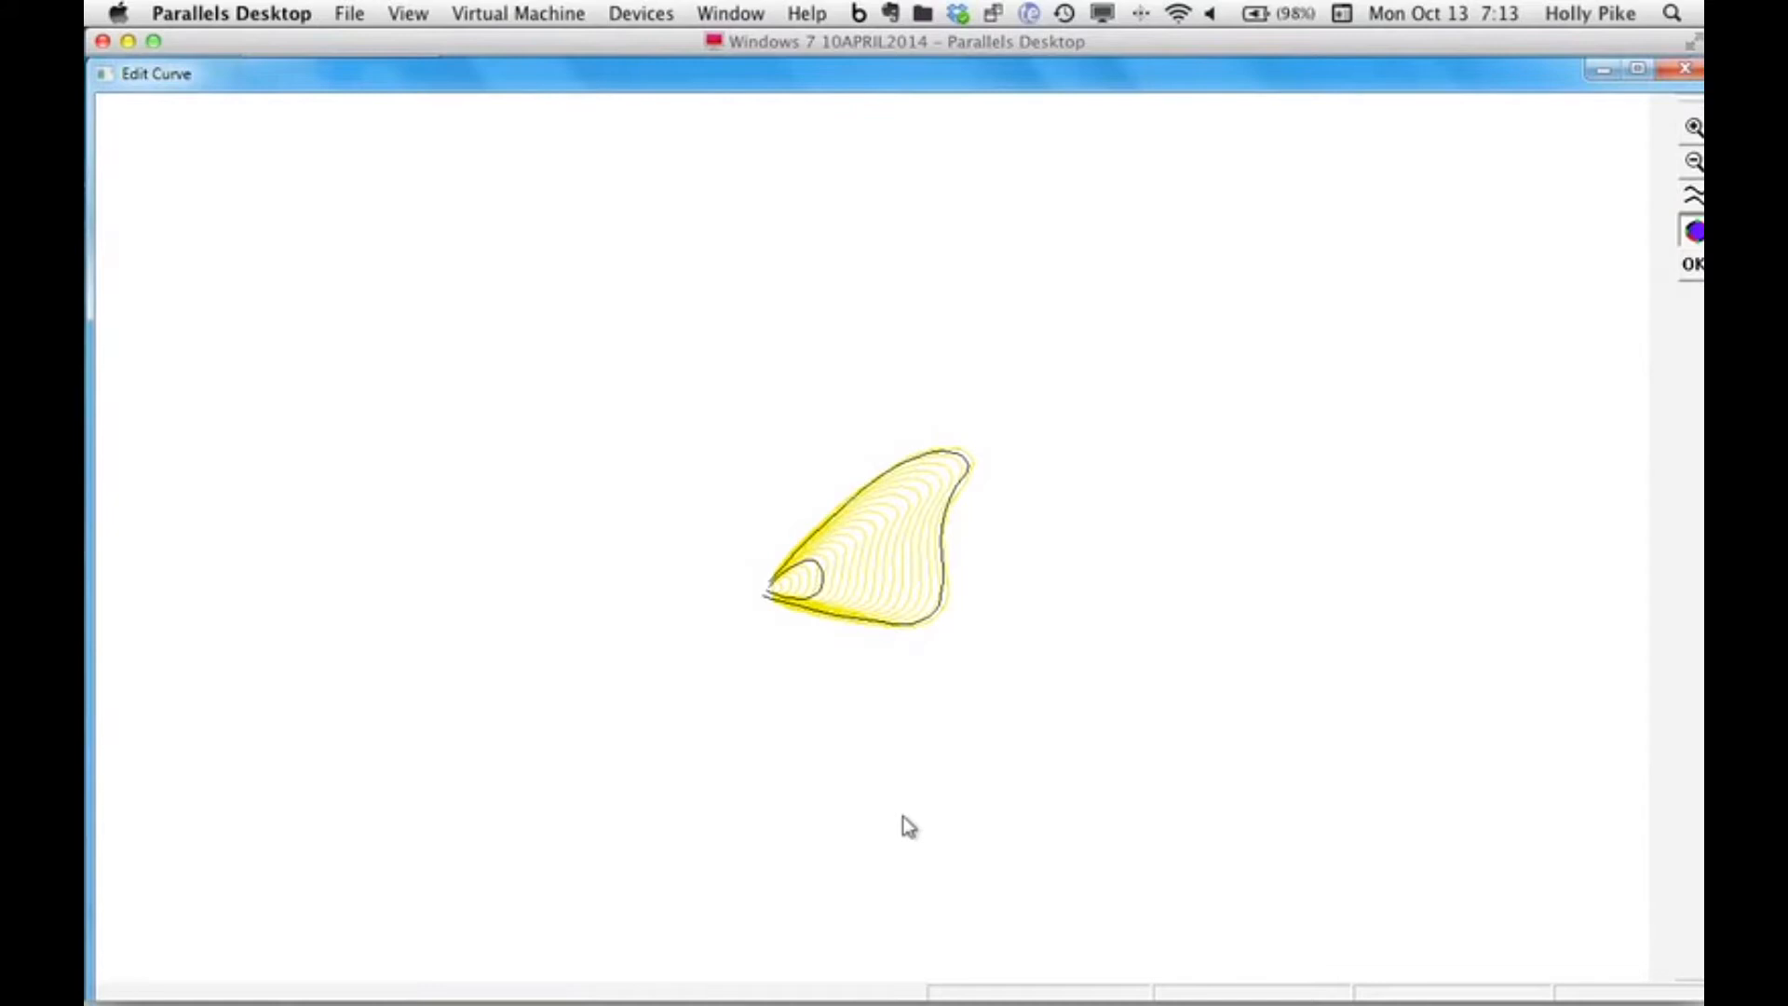
left_click(1685, 68)
left_click(1080, 817)
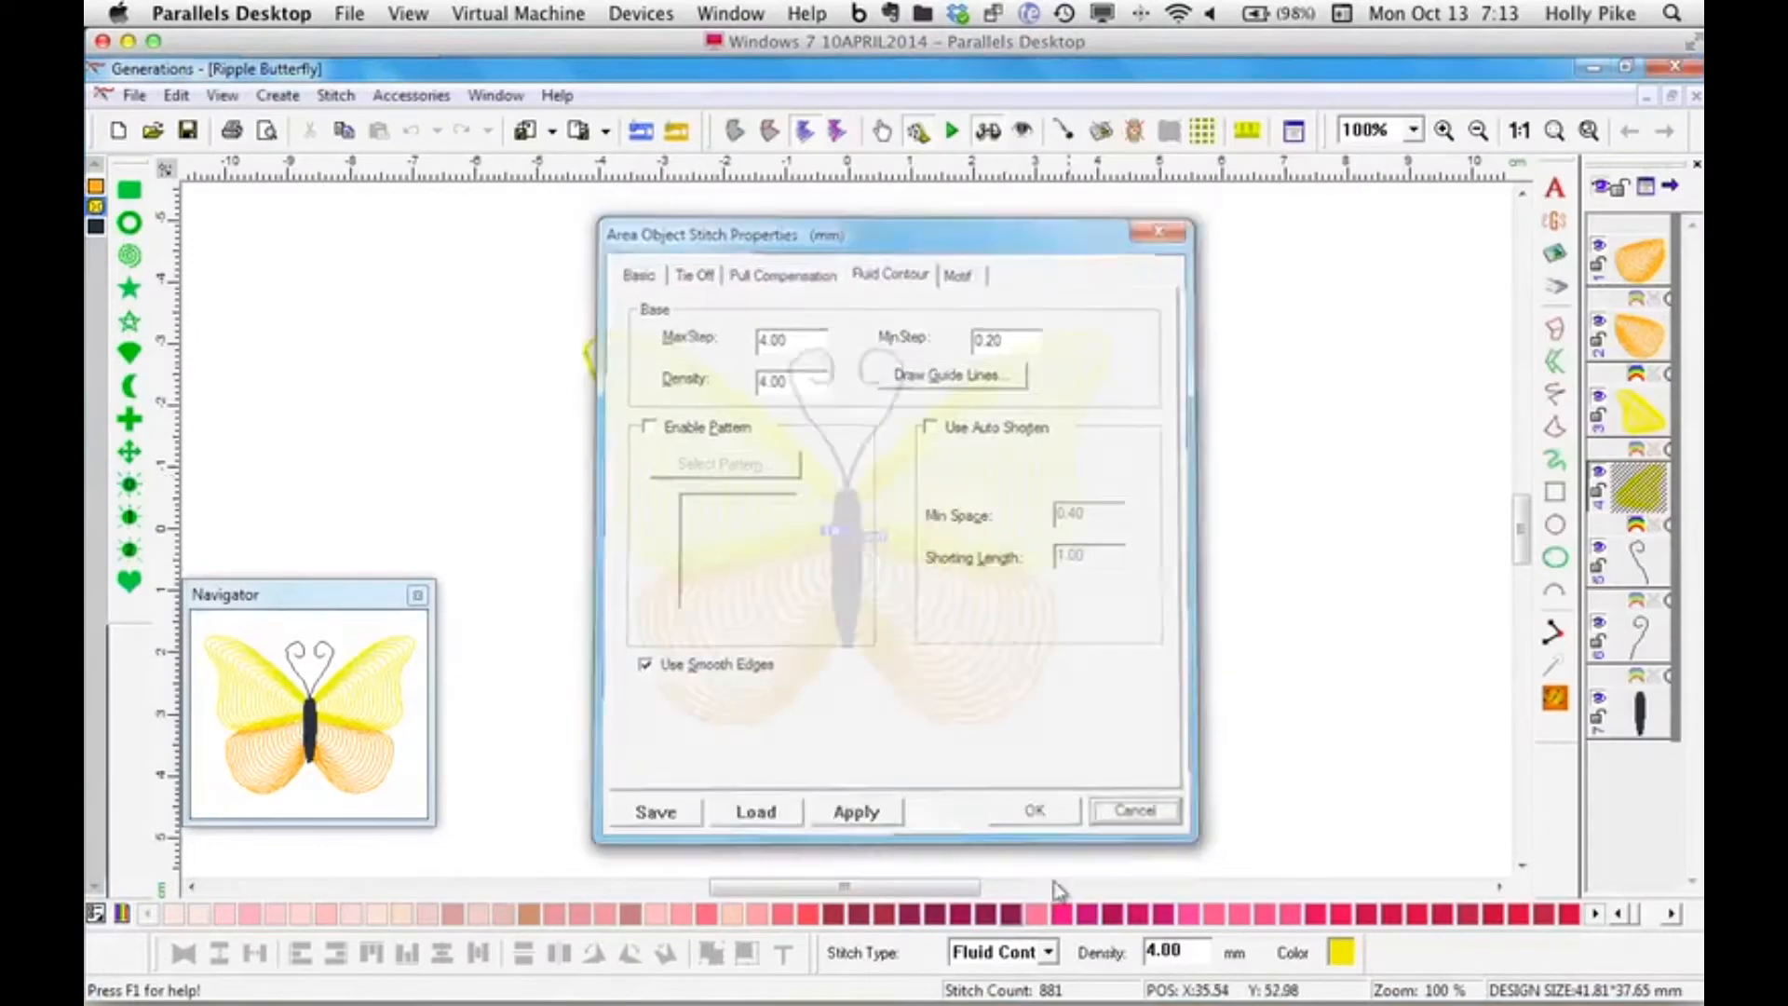
Check the lower right wing's Fluid Contour settings and guide lines, leave them unchanged and deselect the wing.
left_click(972, 689)
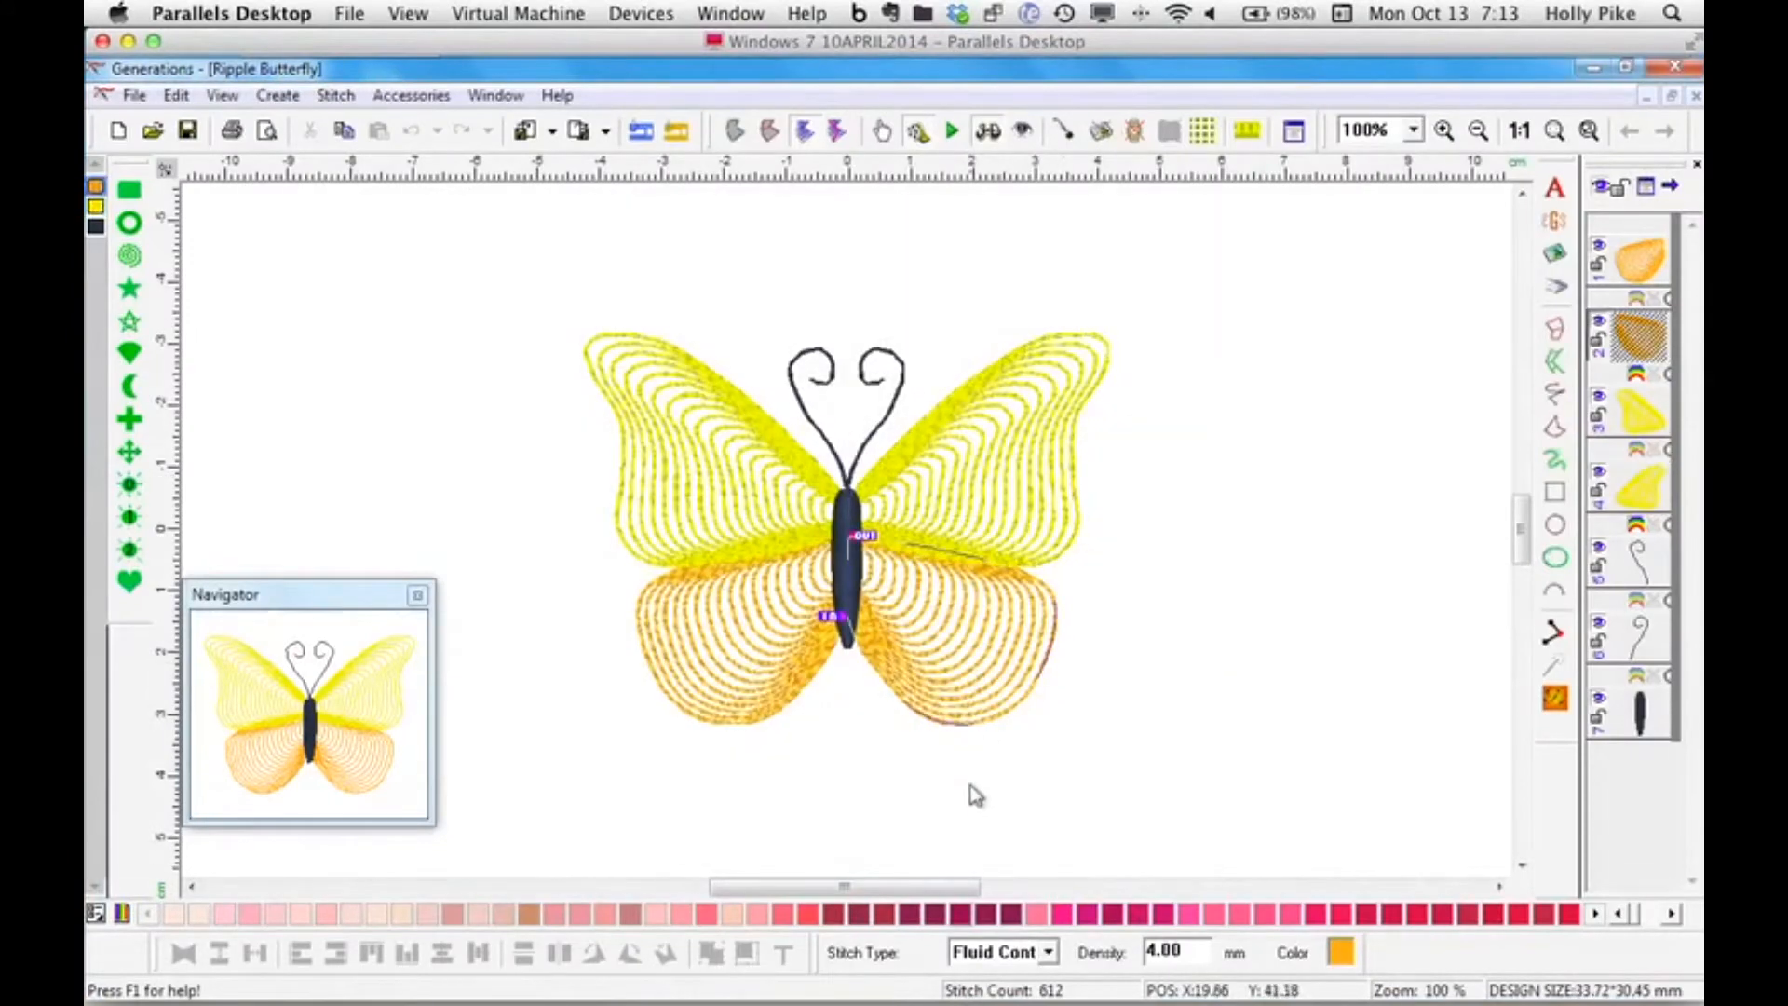
double_click(987, 689)
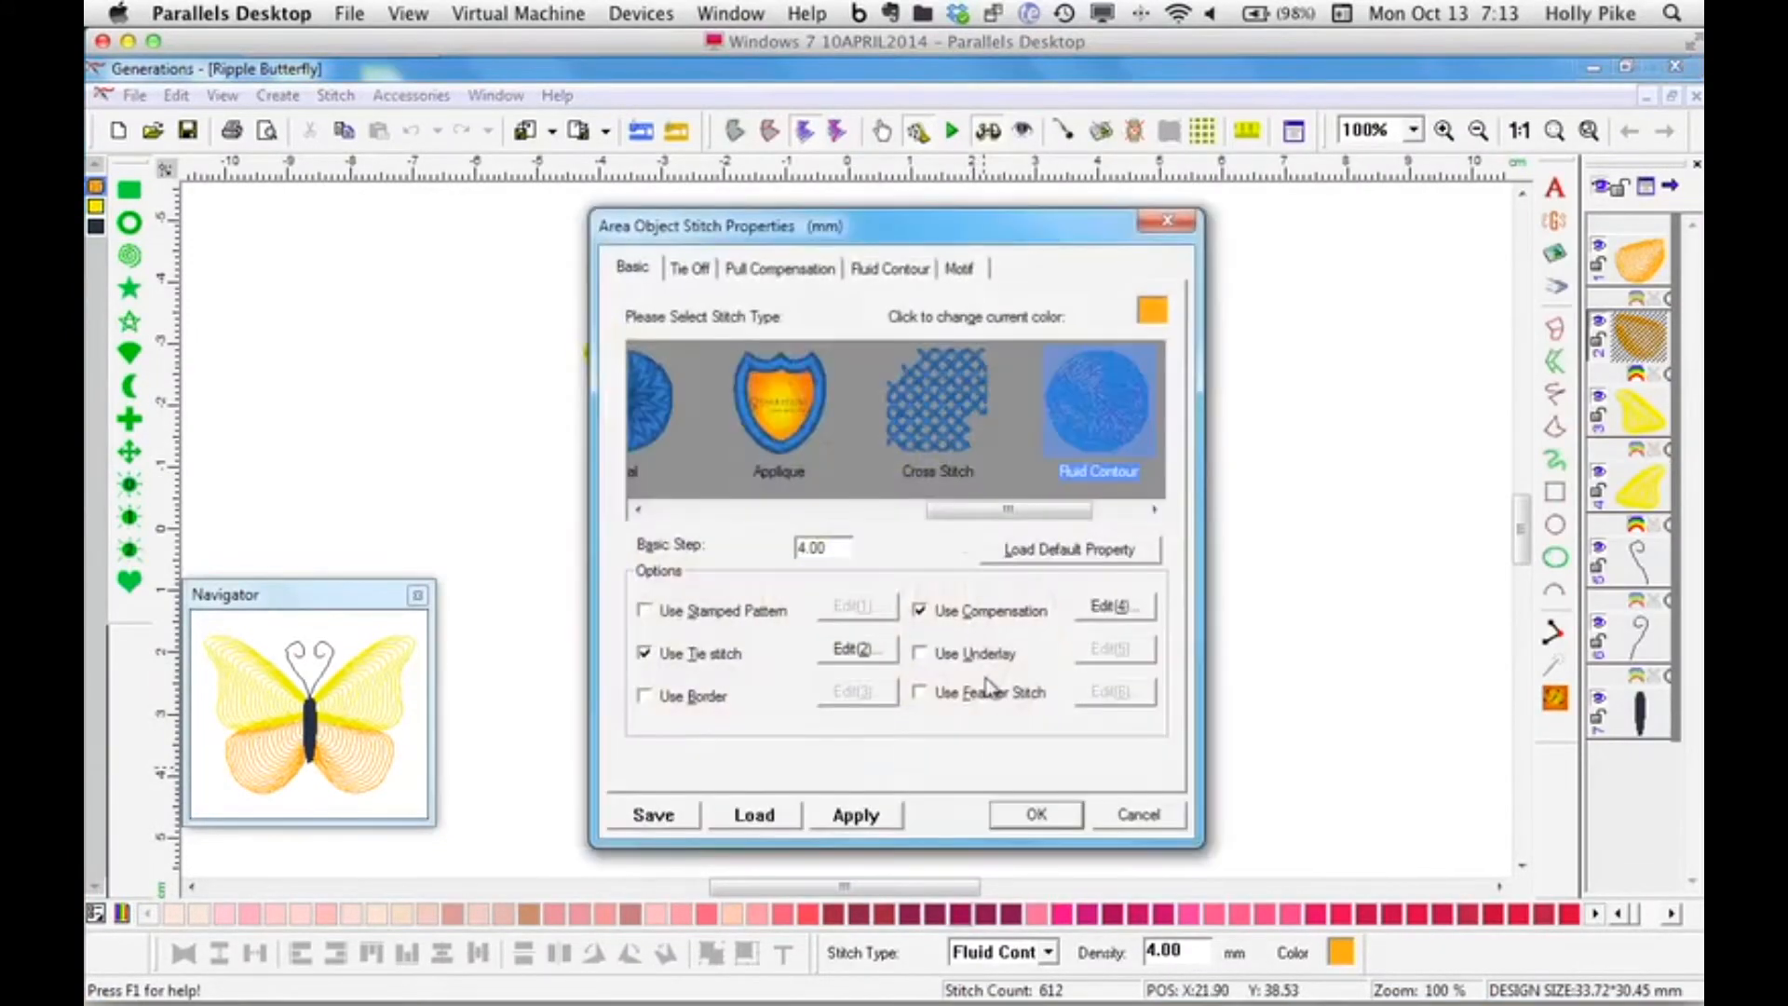
left_click(899, 270)
left_click(928, 374)
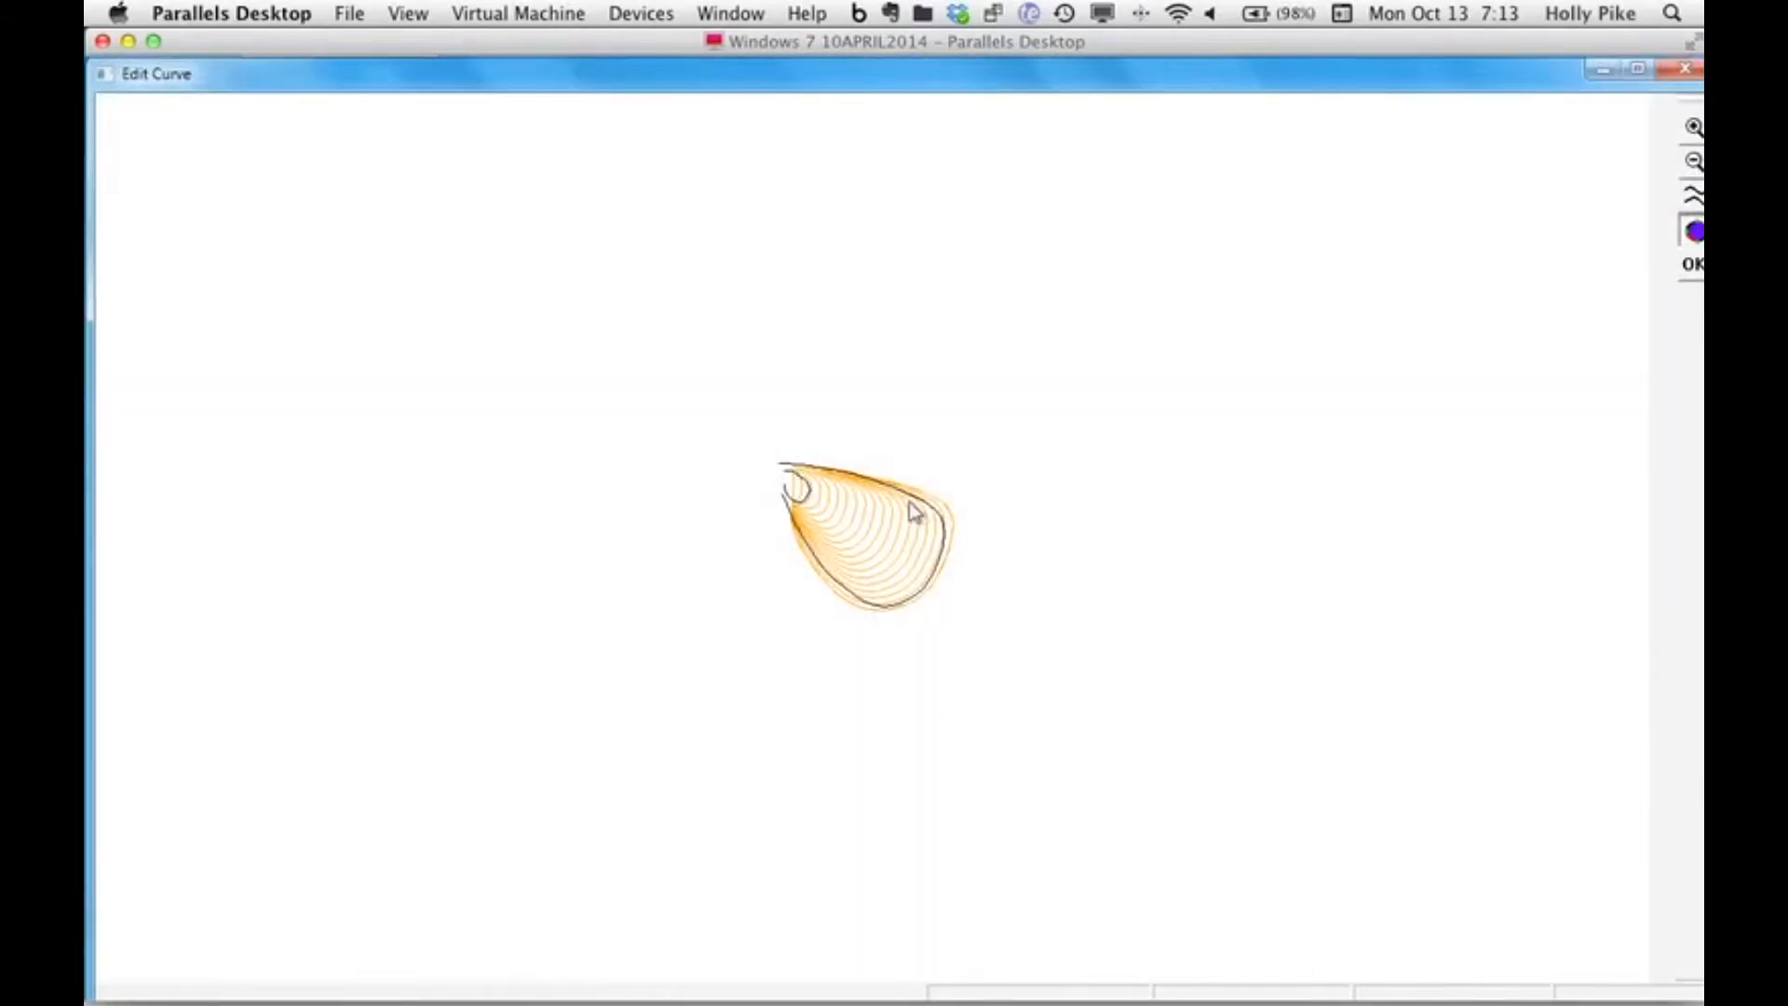
left_click(1685, 70)
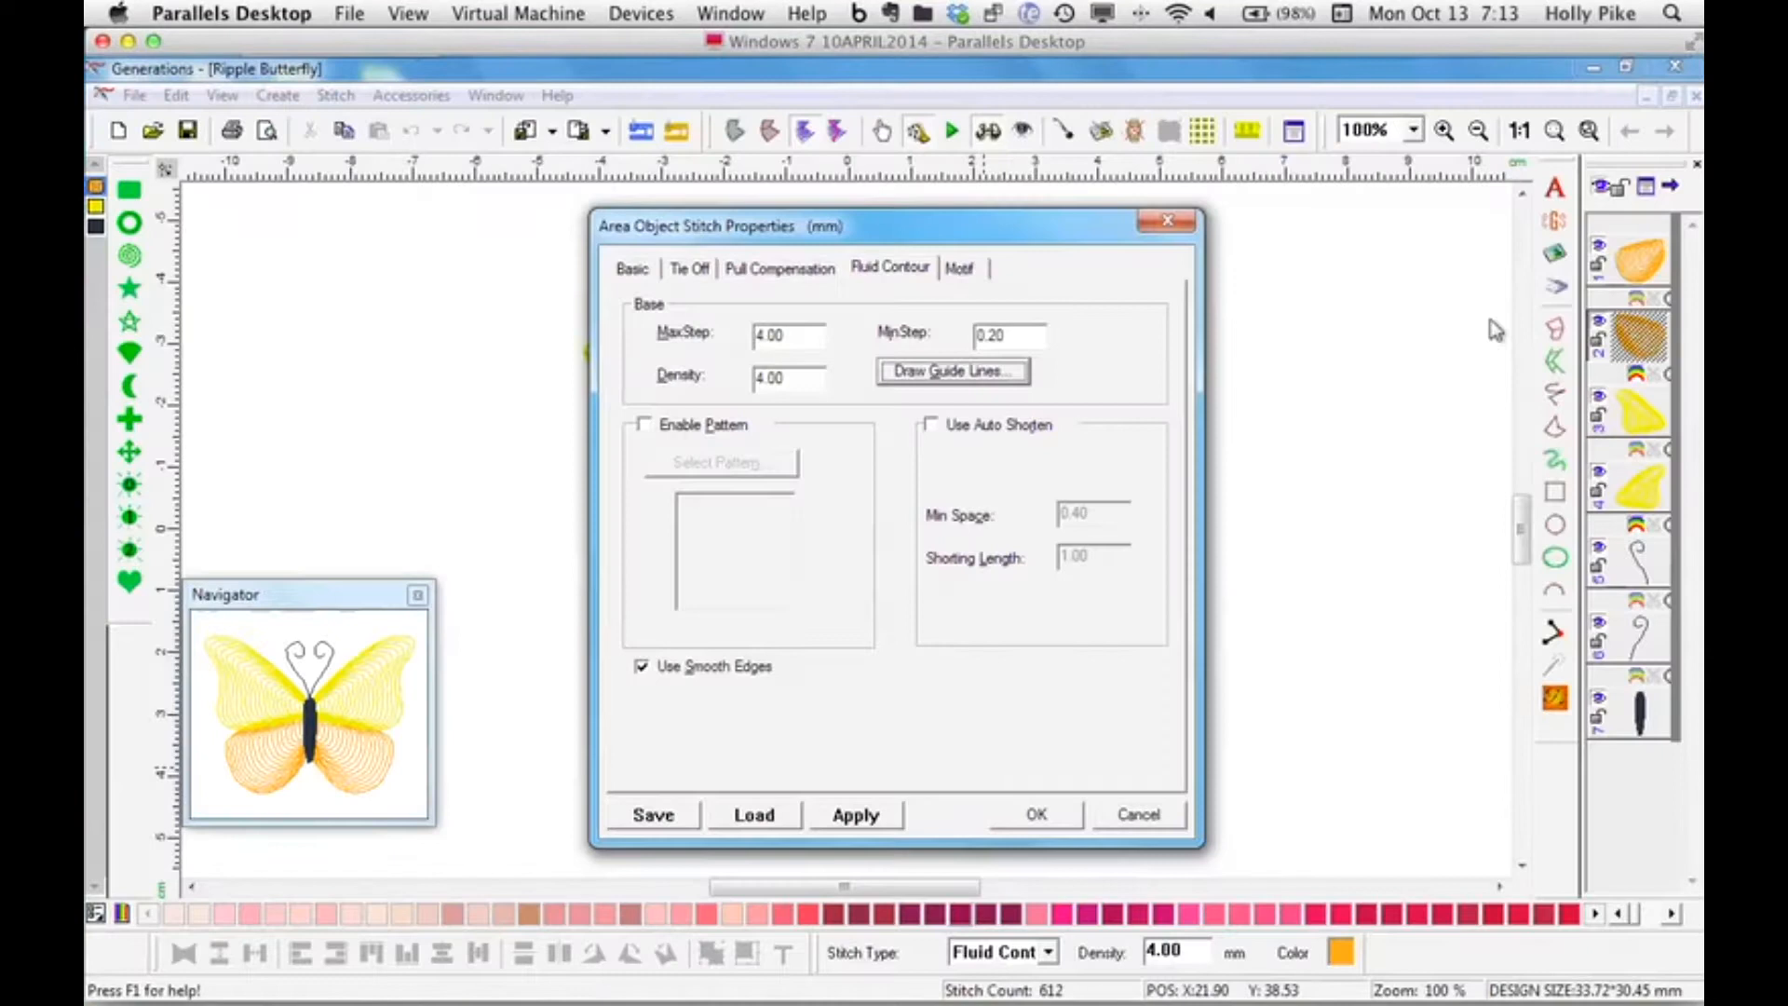
left_click(1132, 810)
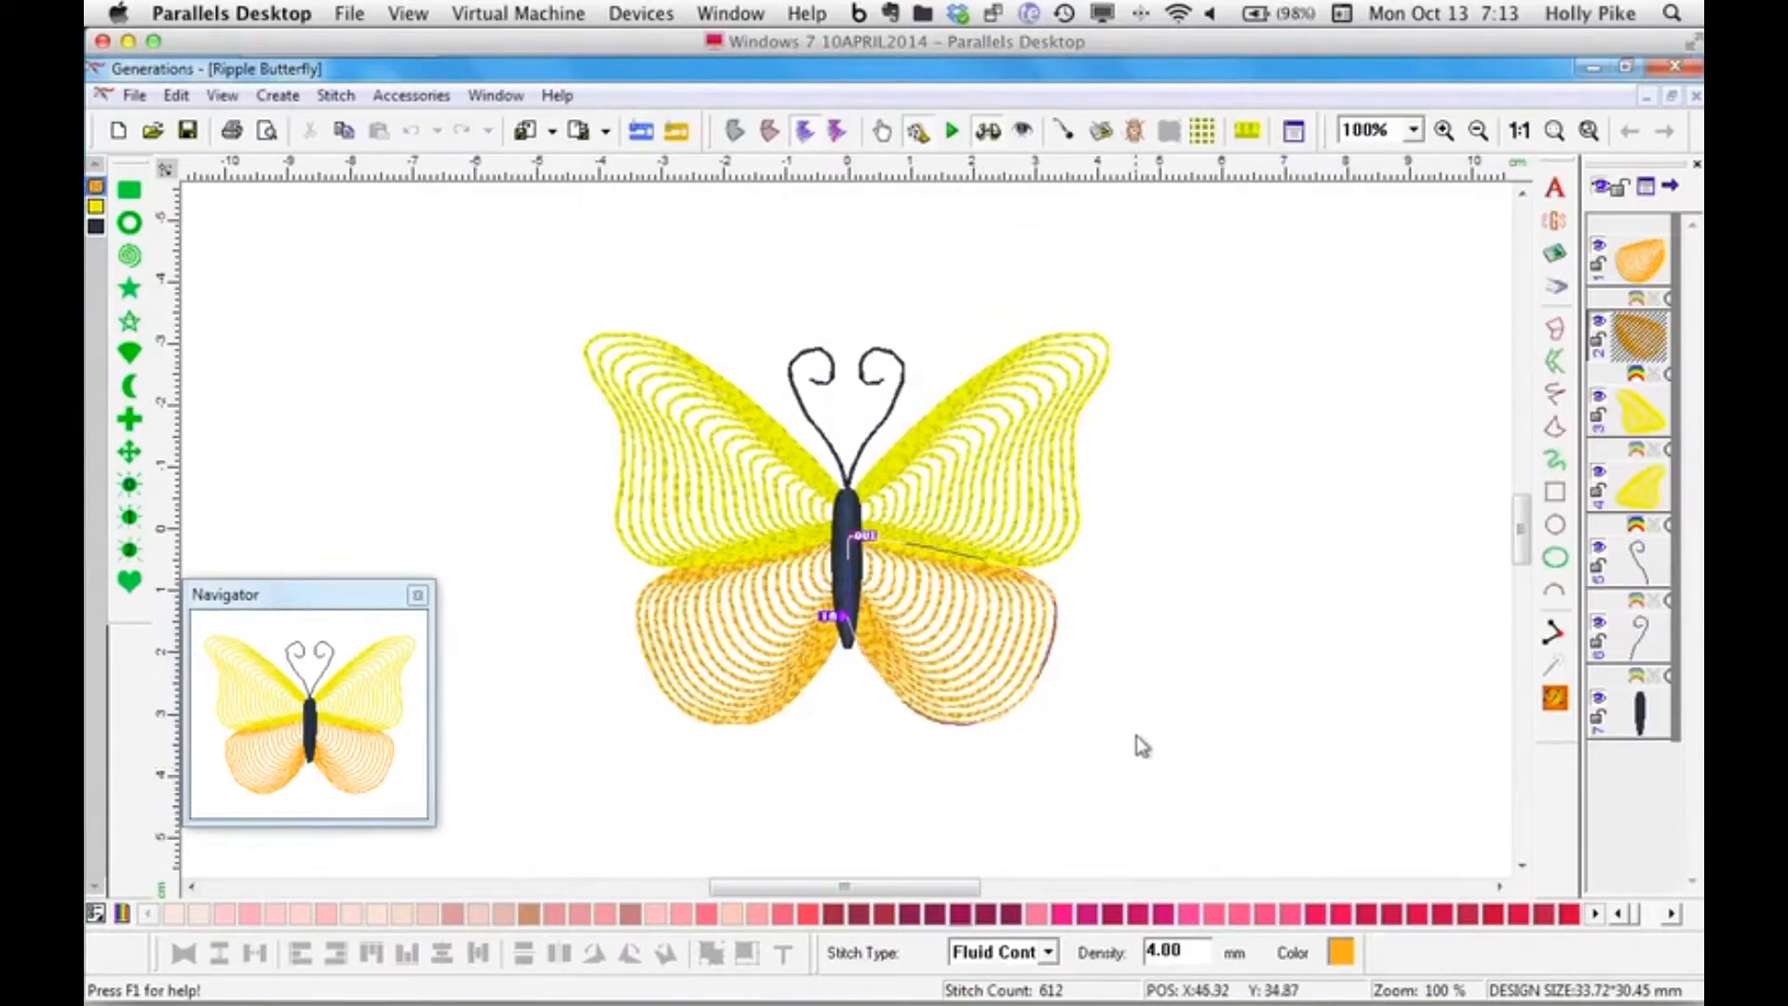
left_click(1151, 743)
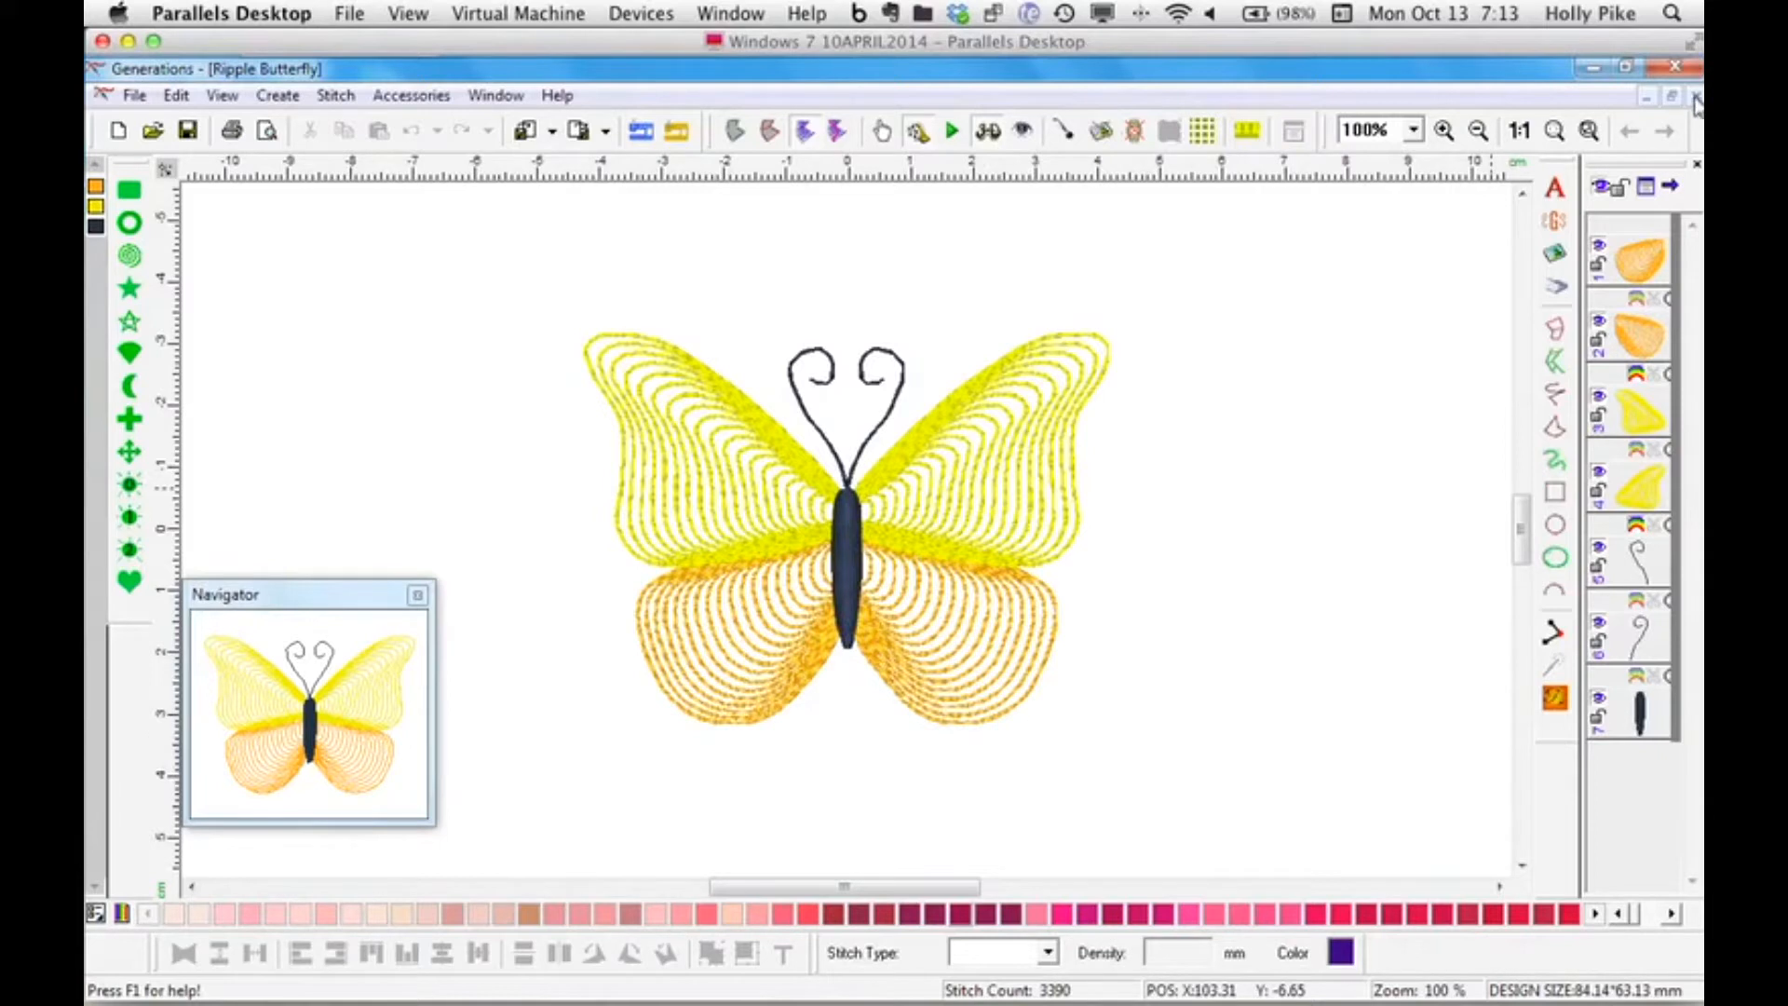
Re-examine how the guide lines follow the outline of the butterfly's upper right wing, then cancel its stitch properties.
left_click(1679, 450)
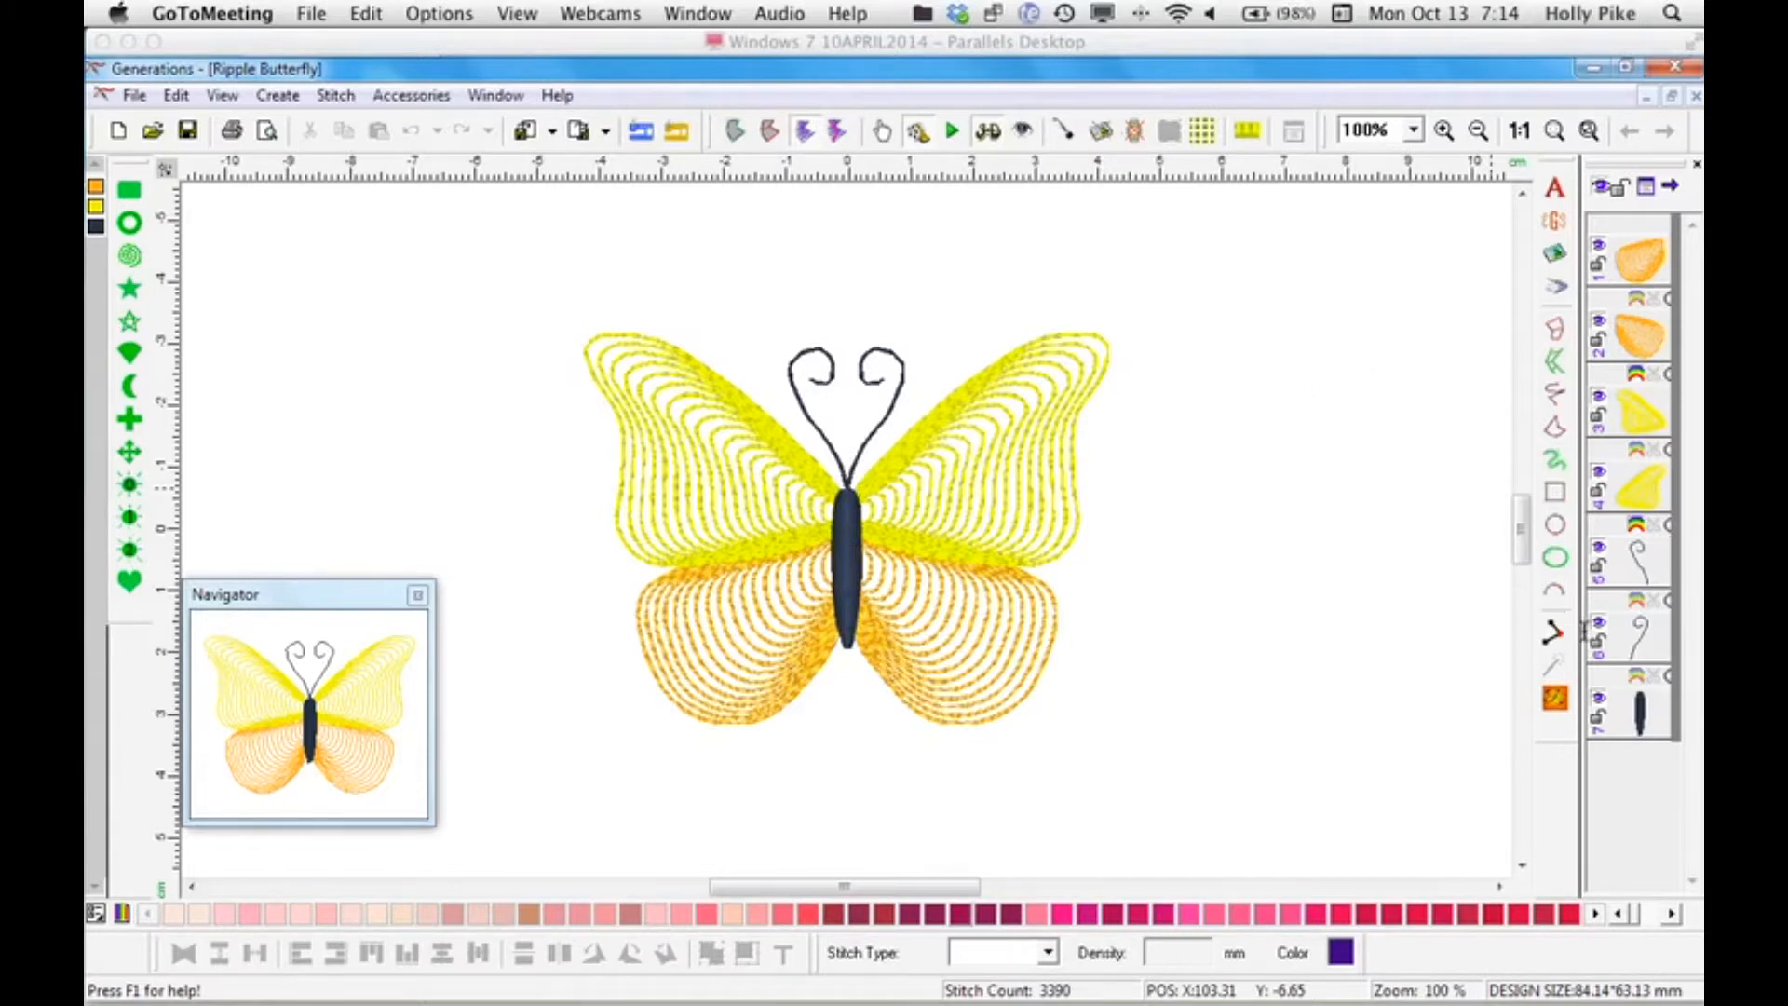
left_click(1040, 397)
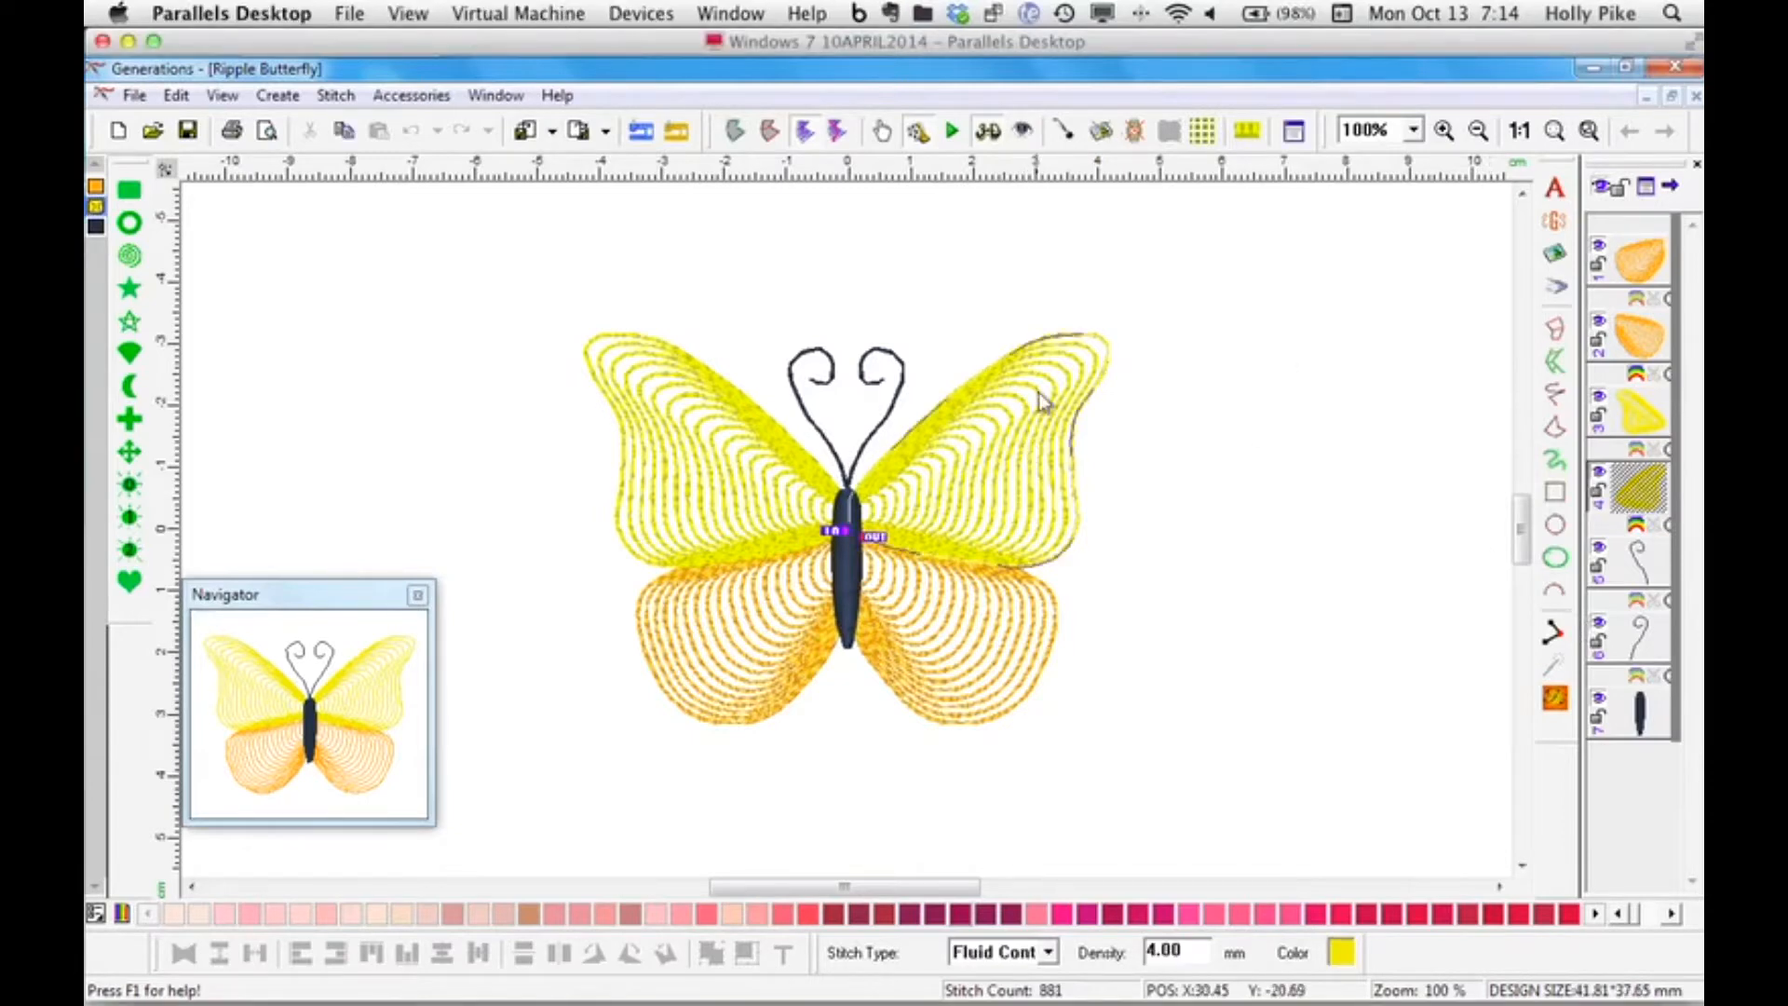
double_click(1083, 432)
left_click(894, 269)
left_click(969, 370)
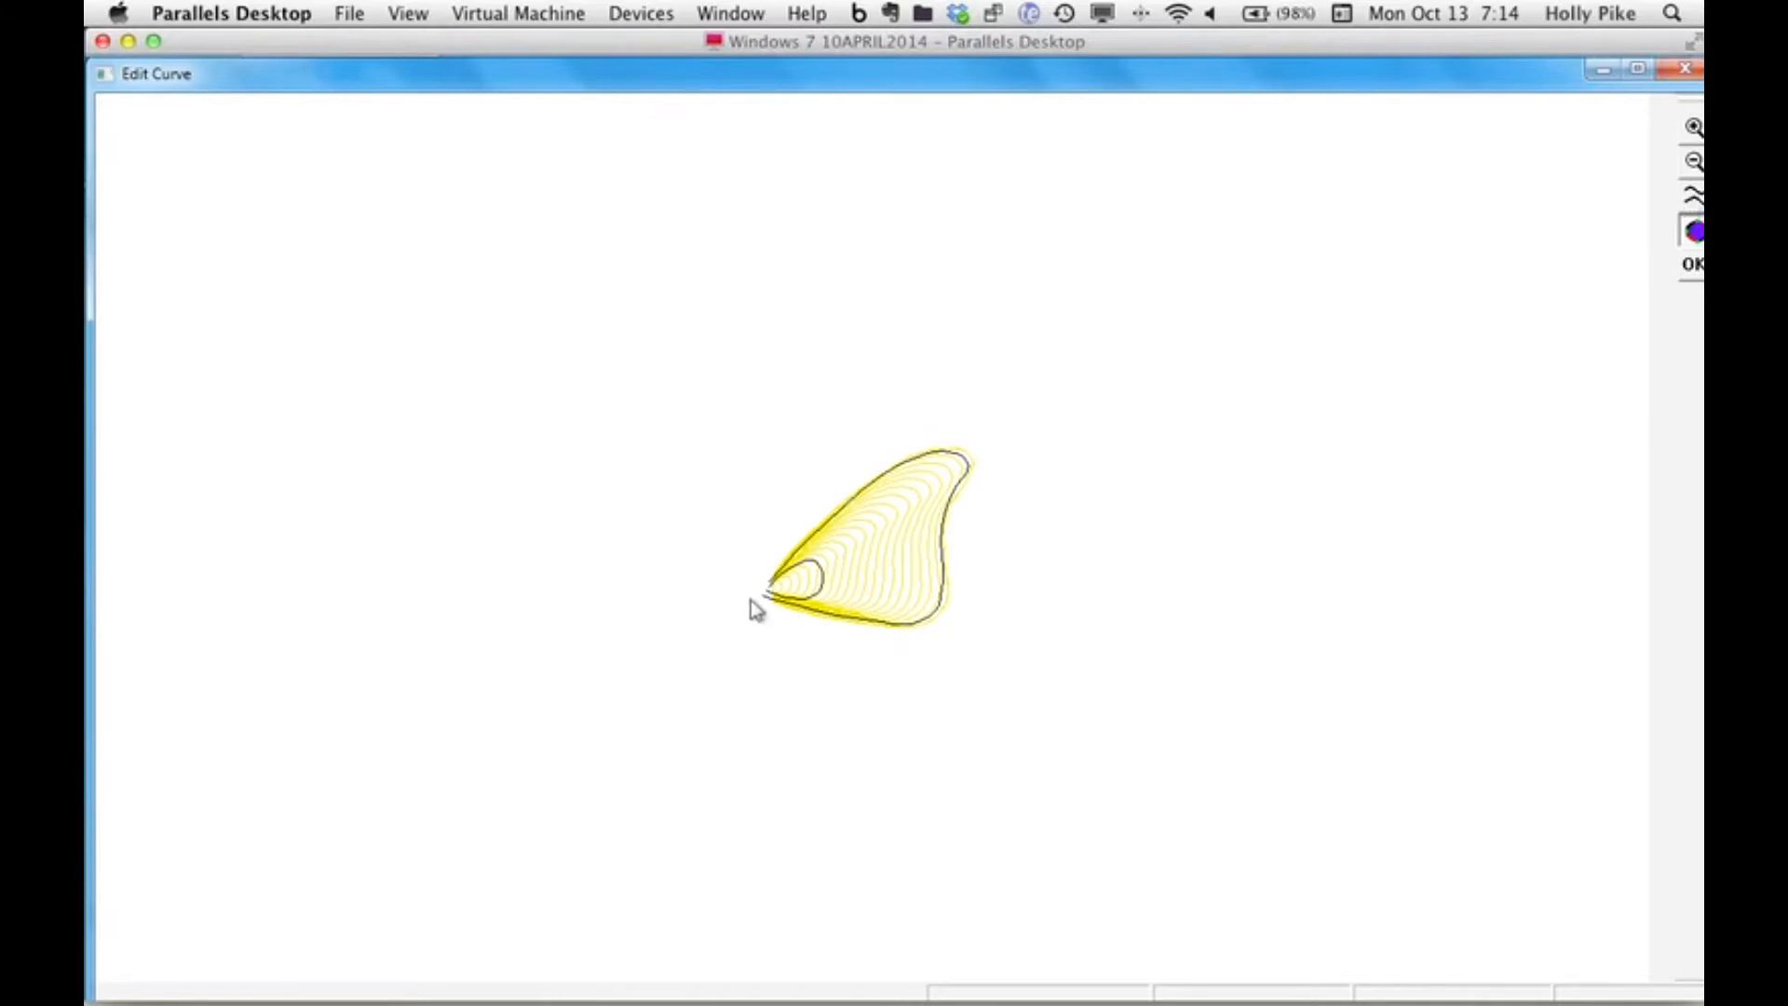
left_click(1681, 69)
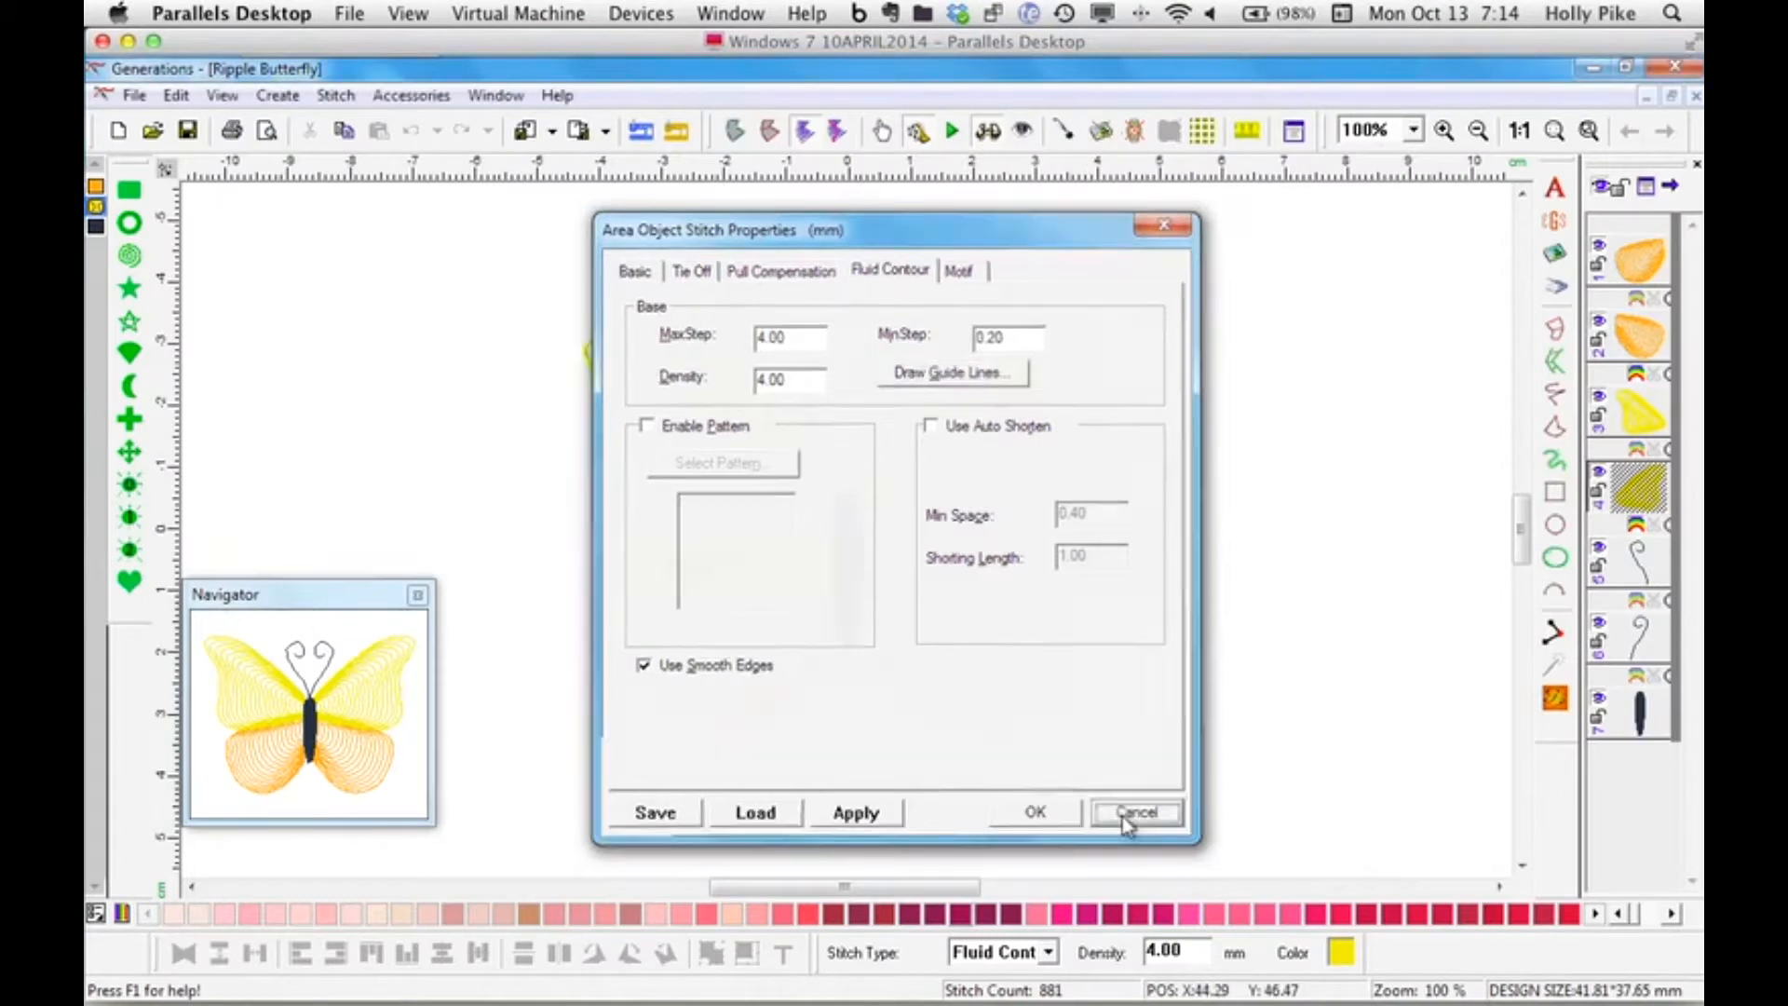
left_click(1138, 814)
Close the Ripple Butterfly design and draw a large heart outline in the centre of the blank design.
left_click(1696, 96)
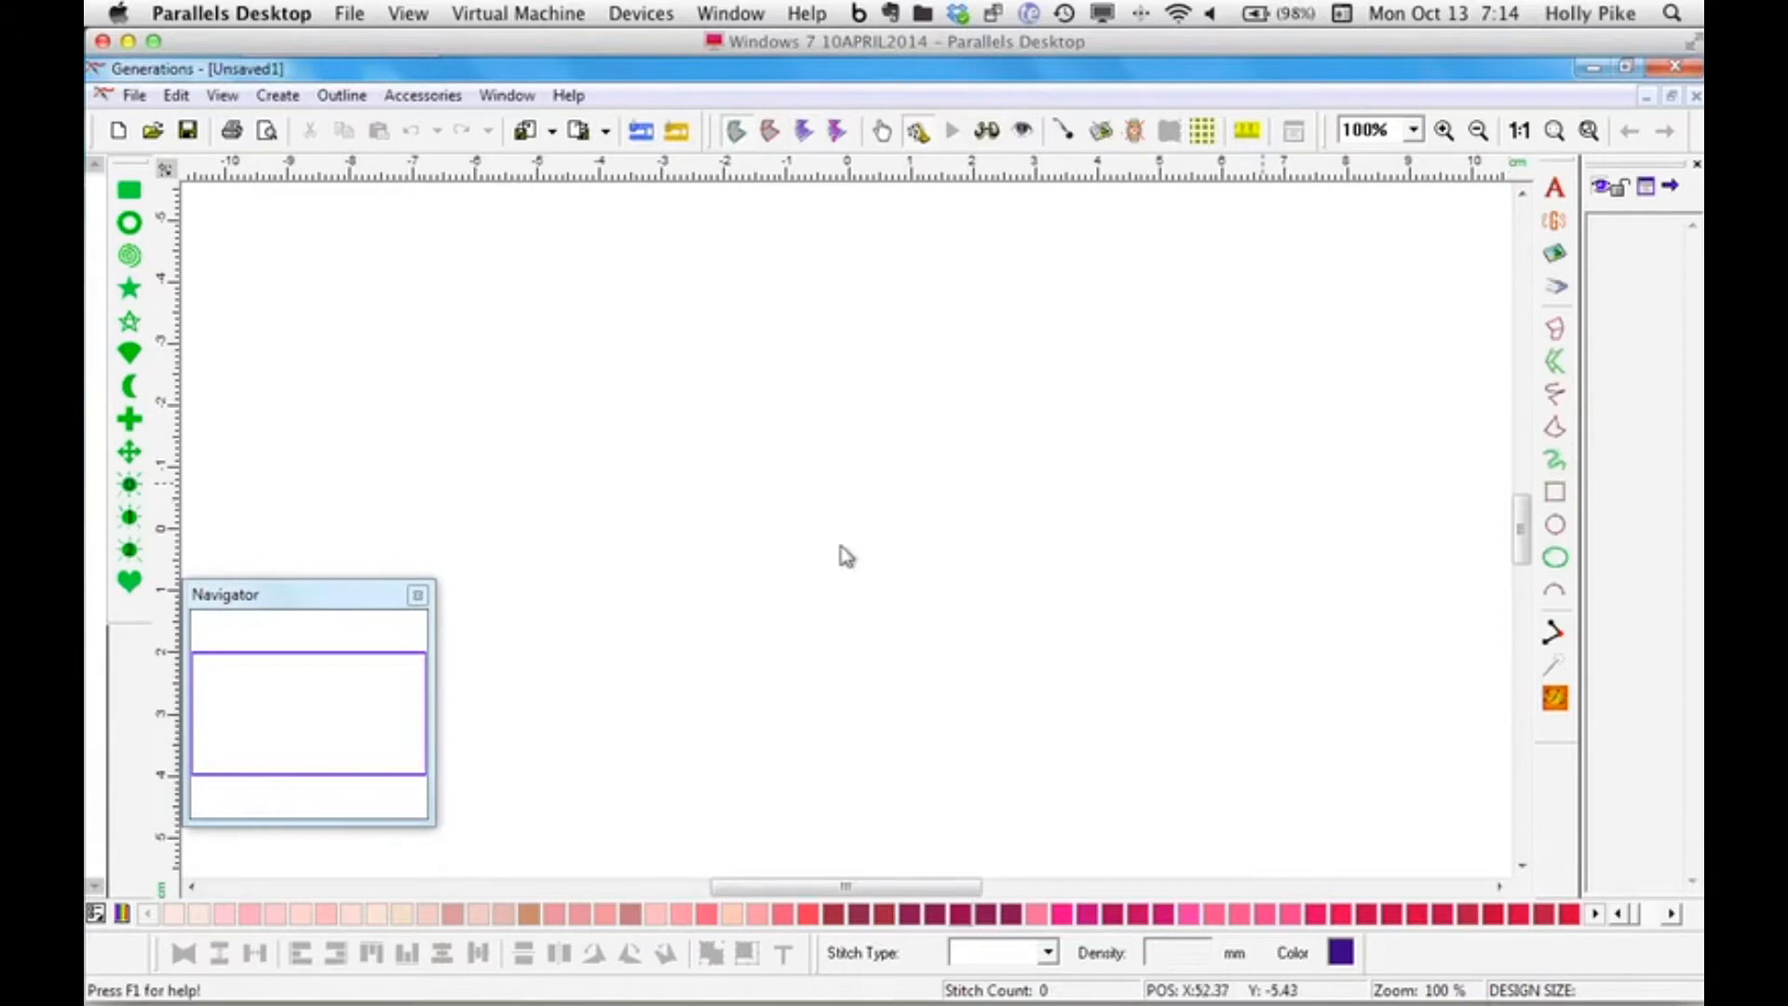
left_click(130, 582)
left_click_drag(571, 276, 1249, 815)
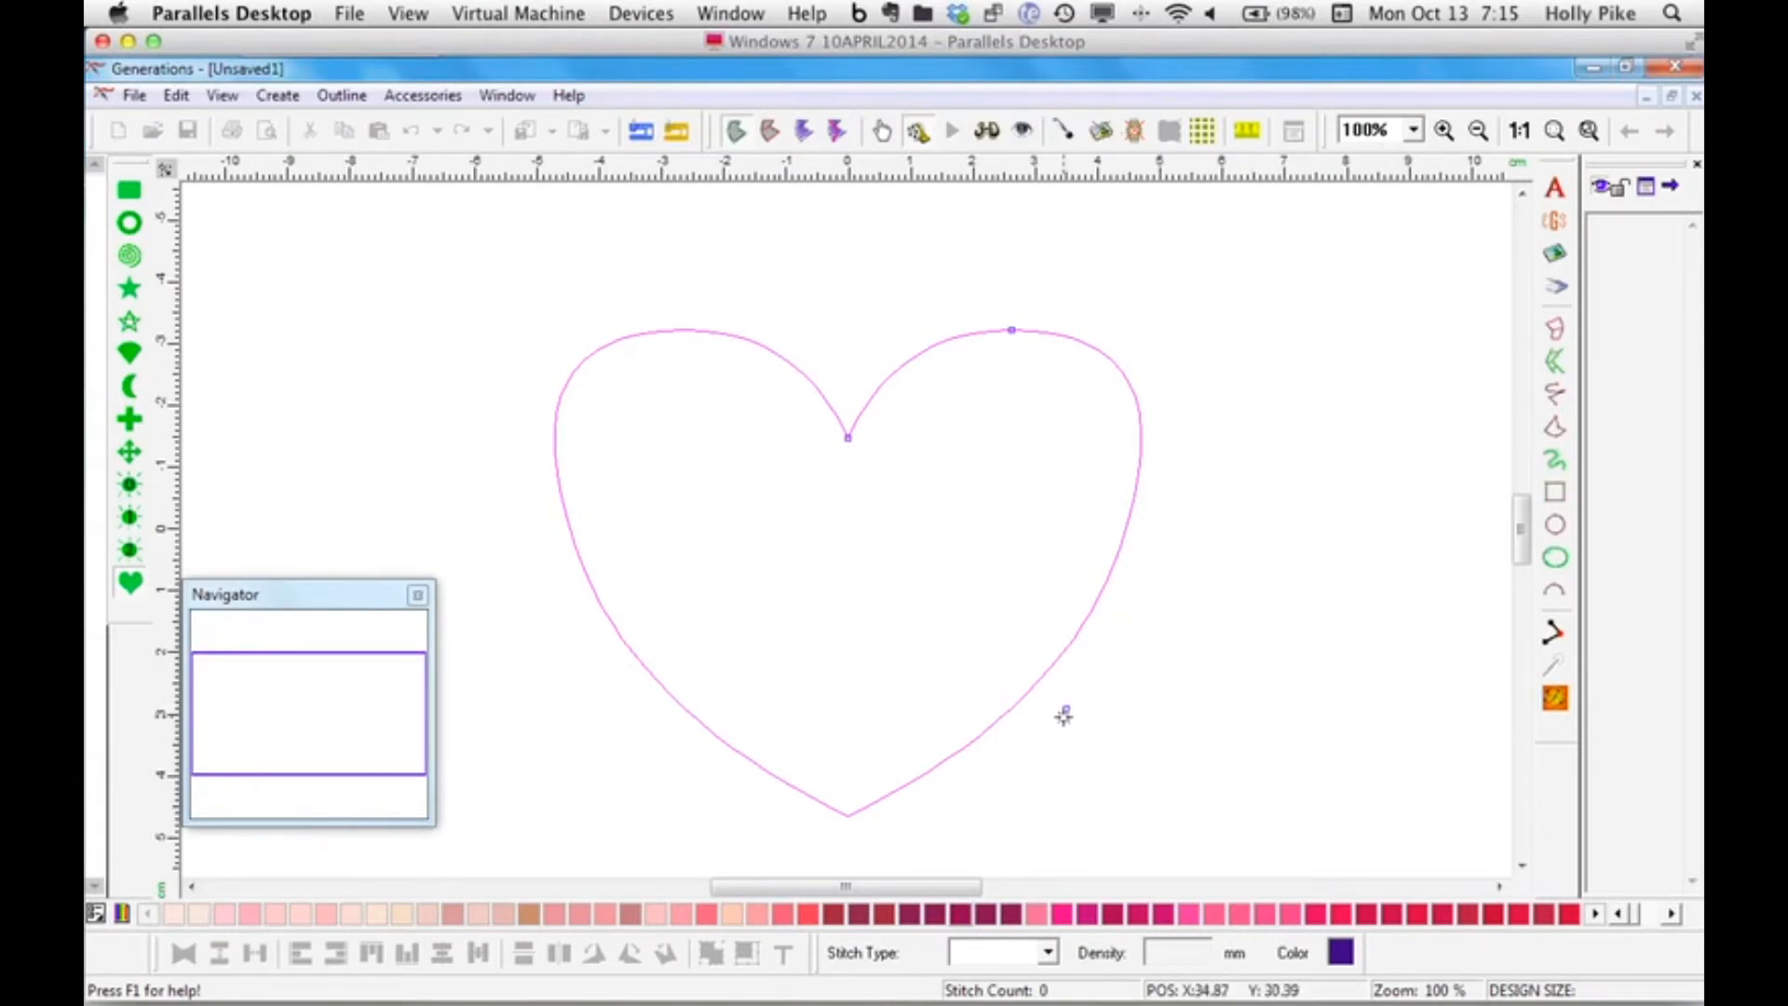
Reshape the heart's lobes, notch and sides, generate its stitches at about 95 × 75 mm, and recolour it pinkish red.
mouse_move(1012, 330)
left_mouse_down()
mouse_move(1015, 305)
mouse_move(1006, 357)
left_mouse_up()
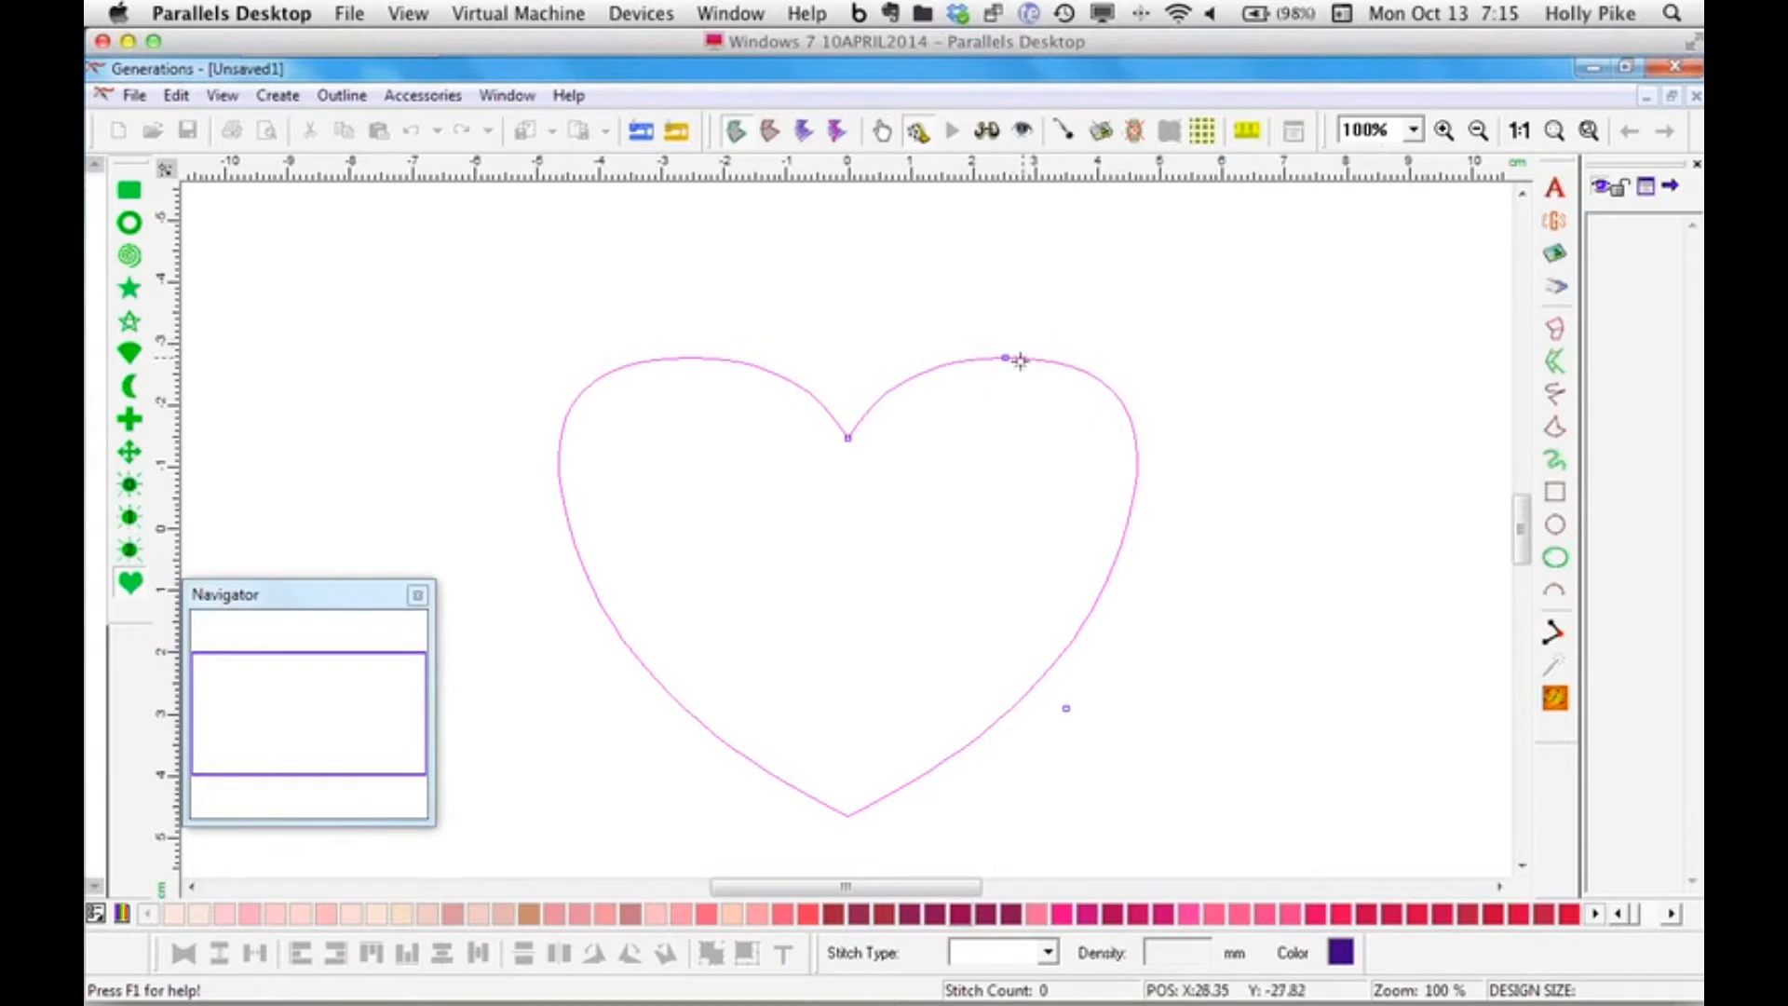
mouse_move(851, 441)
left_mouse_down()
mouse_move(848, 460)
mouse_move(850, 407)
mouse_move(848, 464)
left_mouse_up()
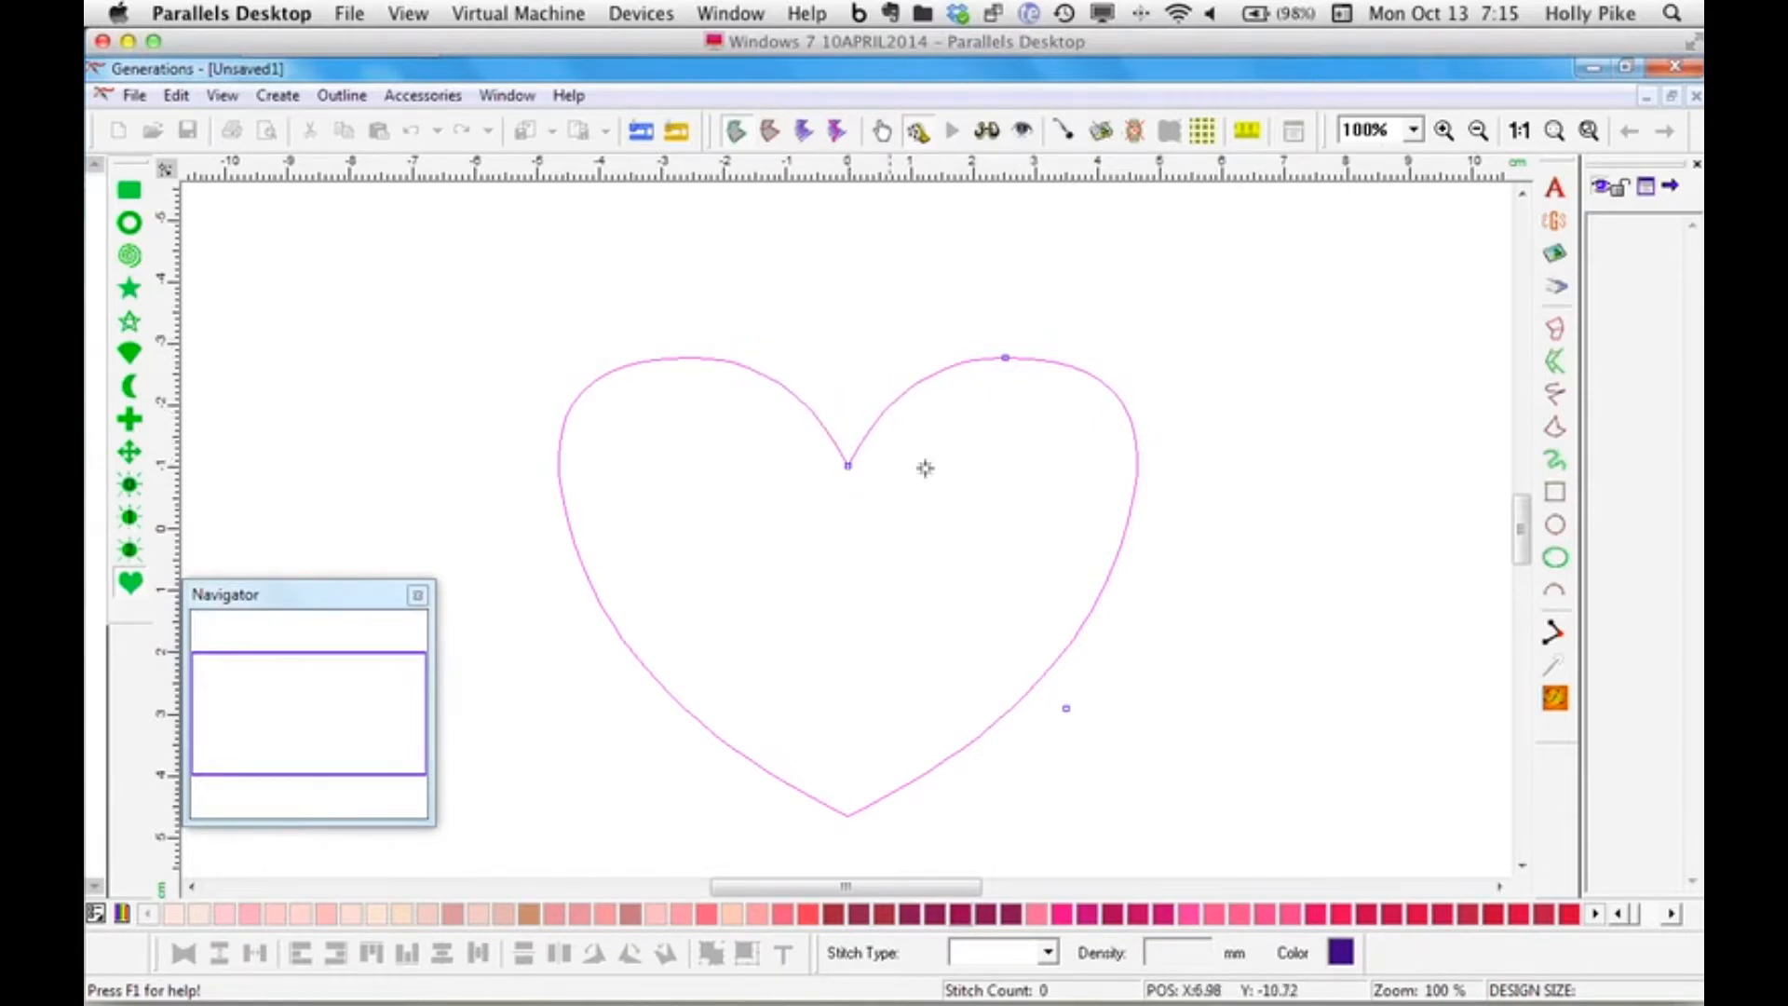
mouse_move(1062, 707)
left_mouse_down()
mouse_move(1030, 686)
mouse_move(1061, 698)
left_mouse_up()
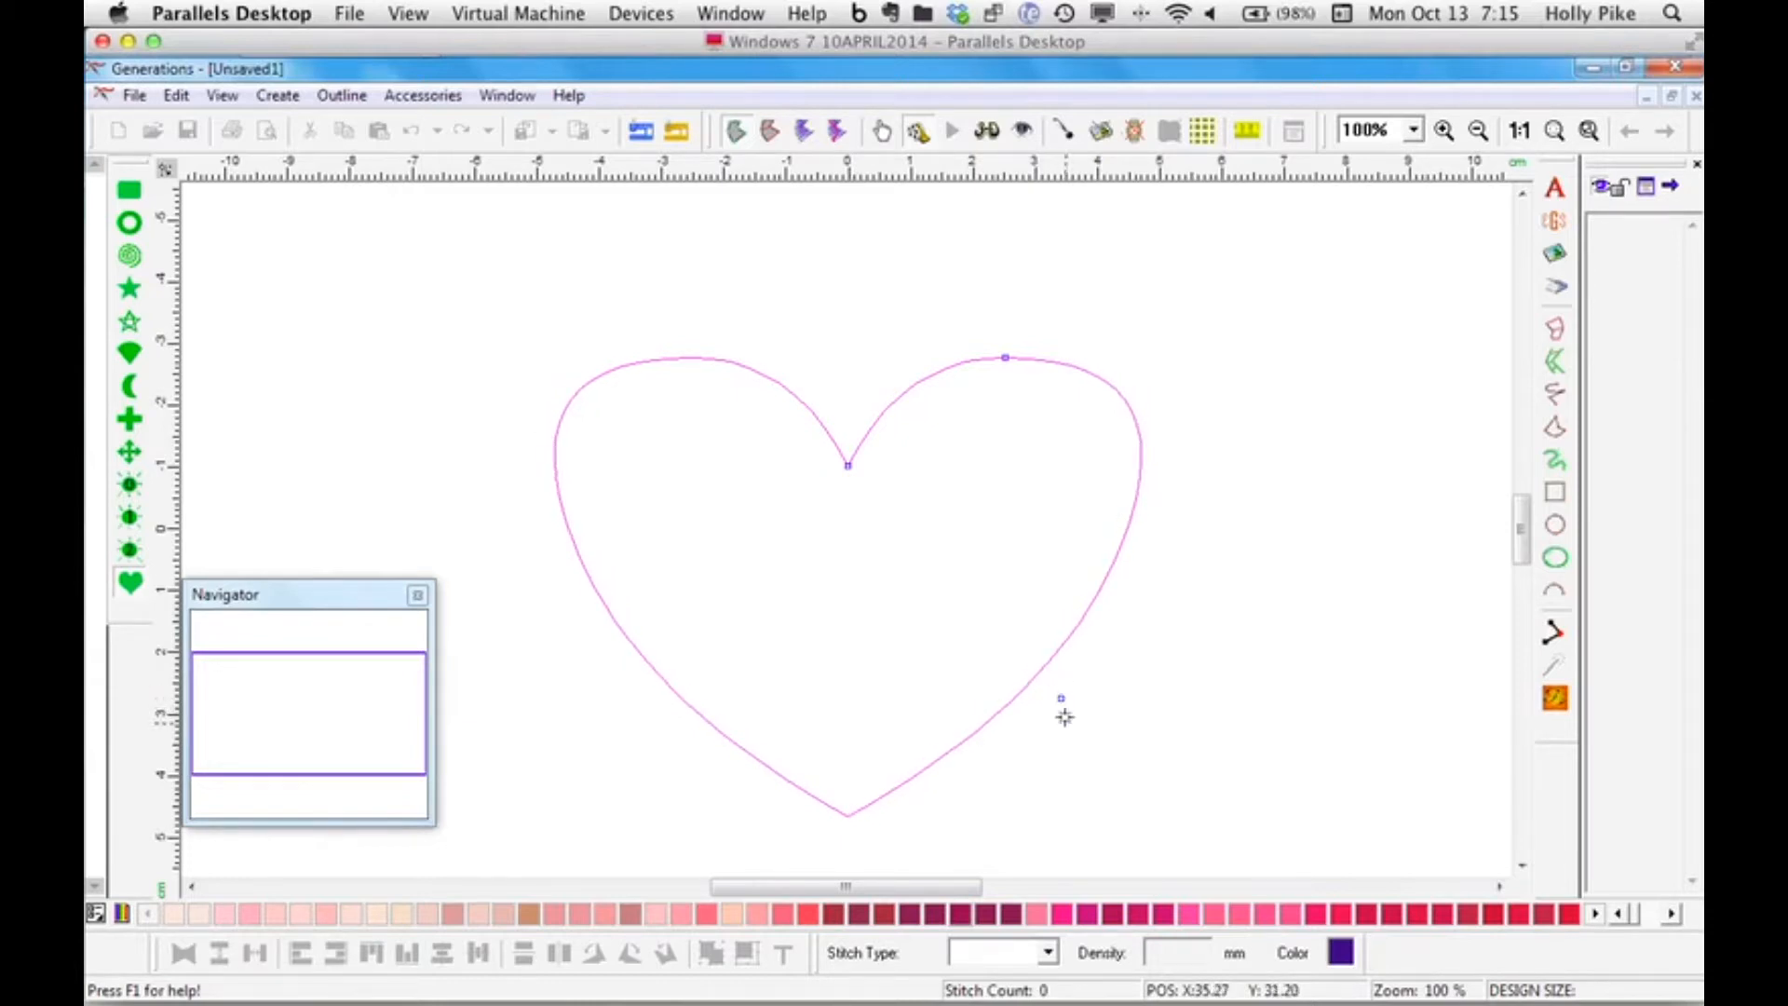
right_click(1053, 625)
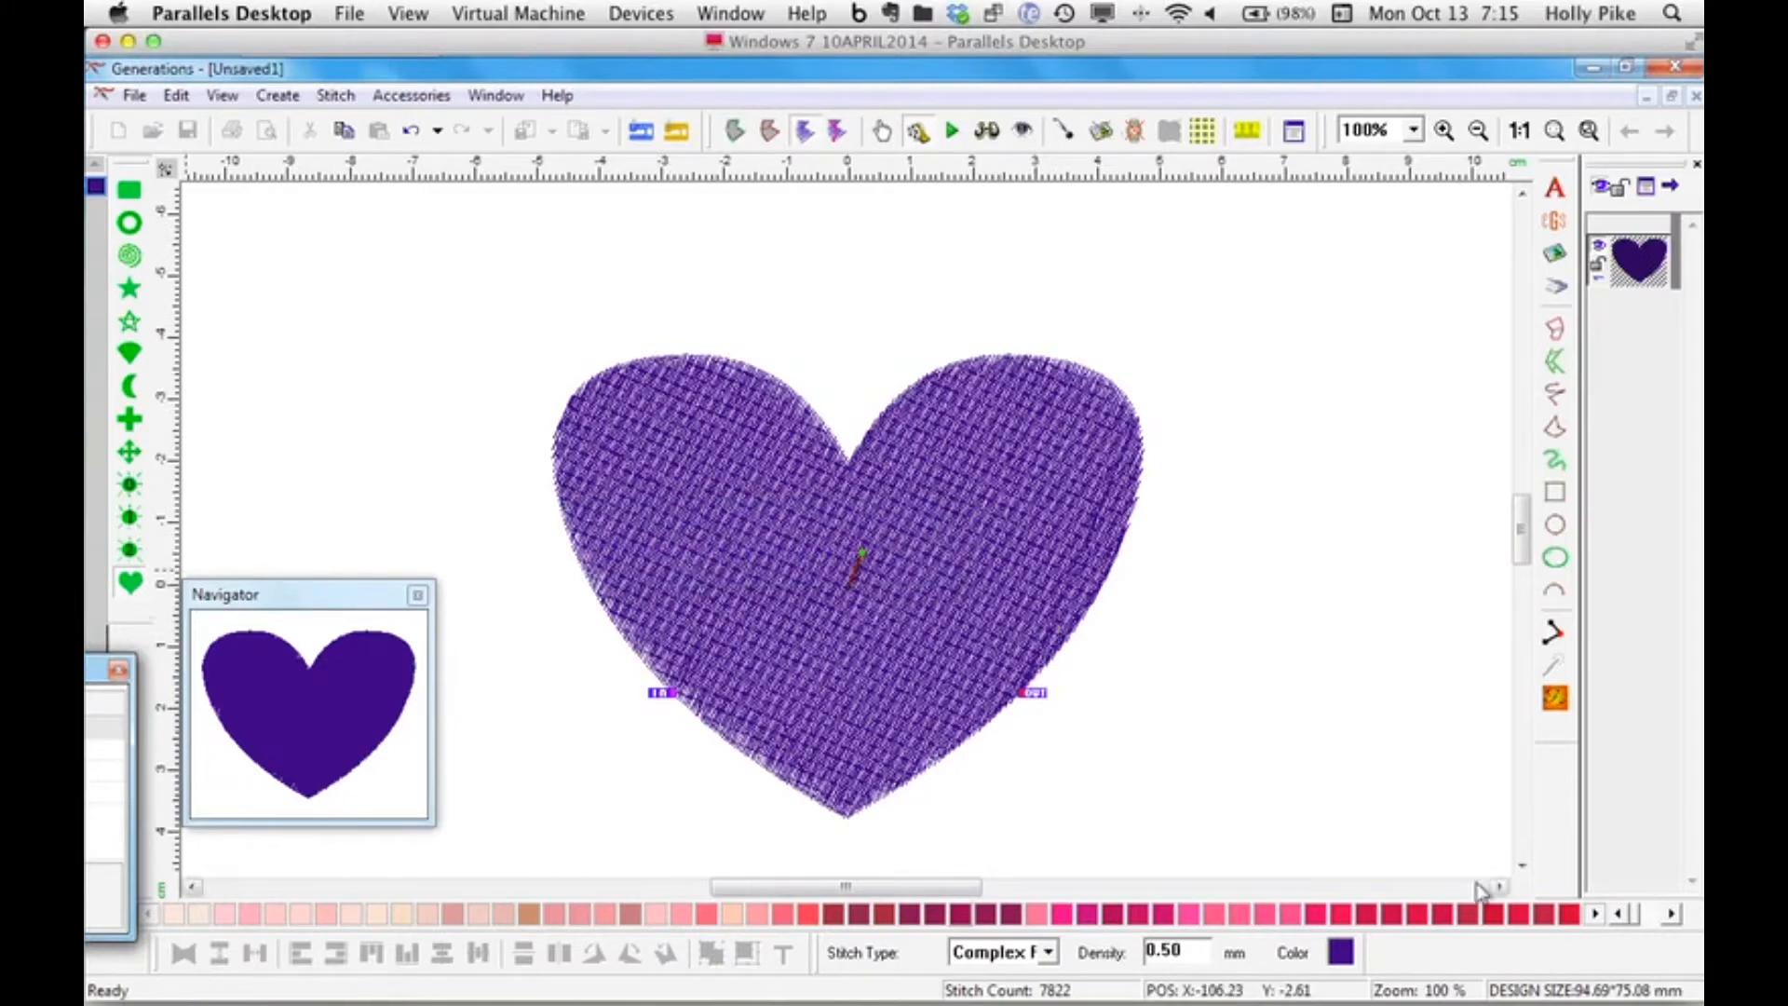
left_click(1341, 916)
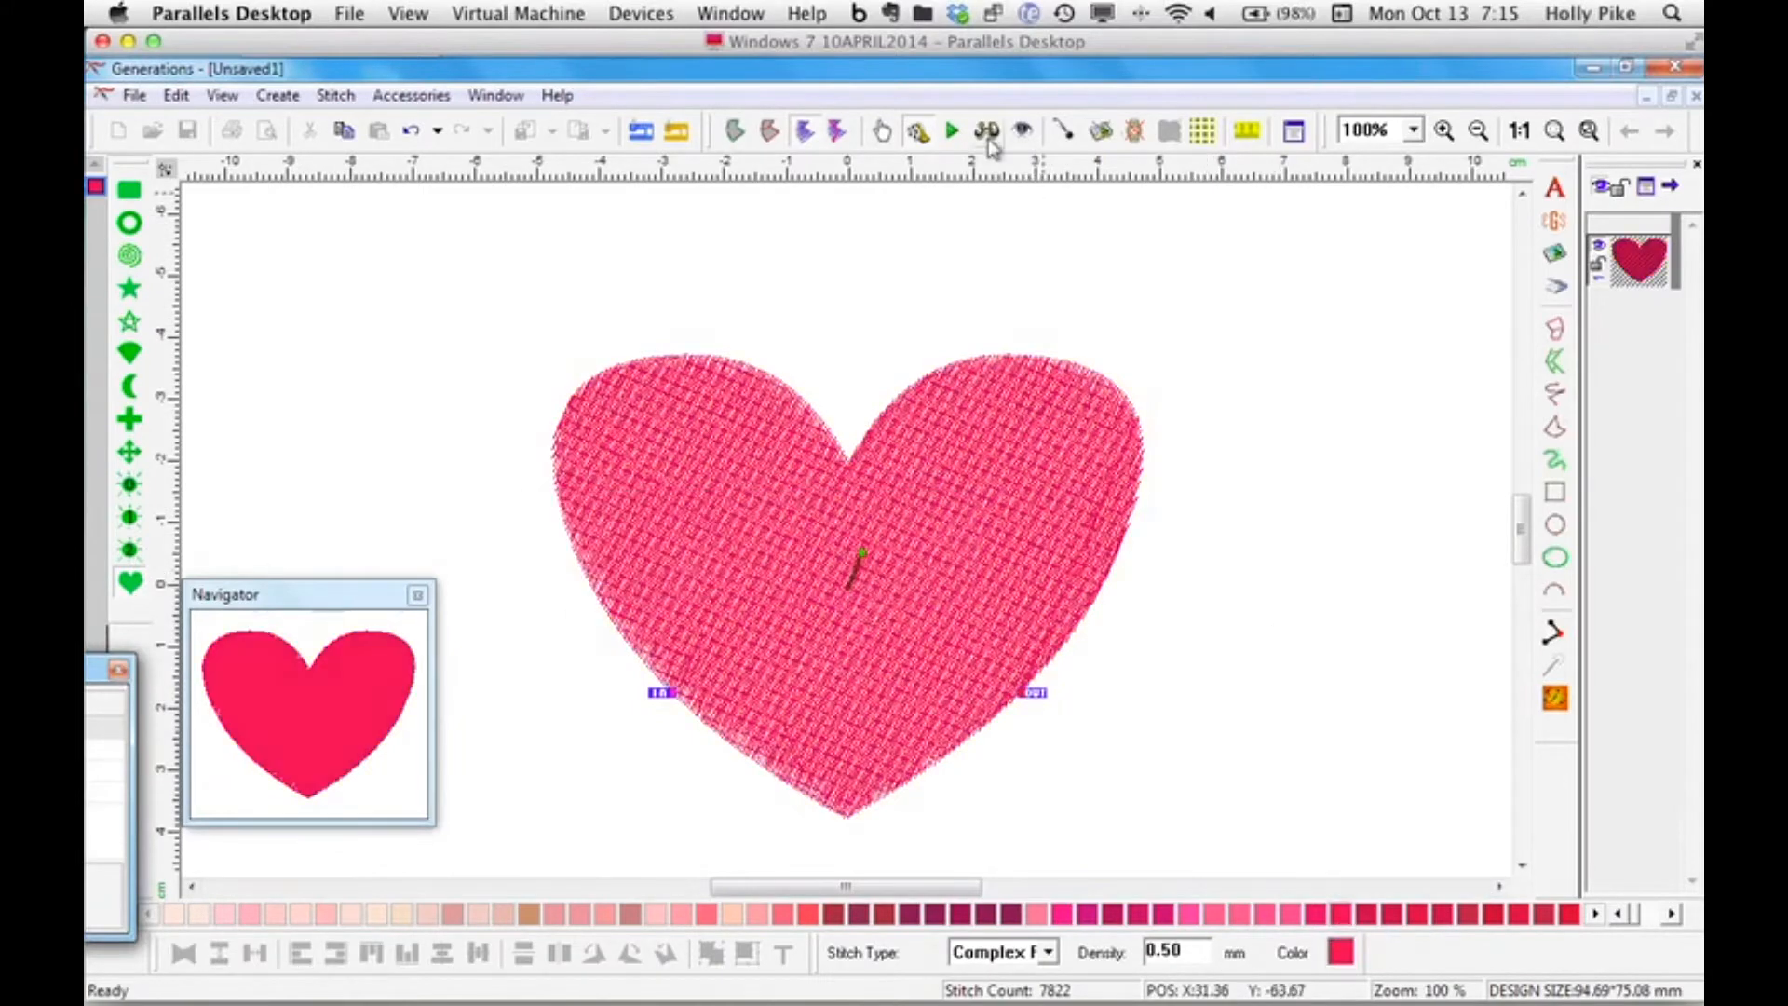
Draw a small heart about 24 × 21 mm beyond the large heart's upper right lobe and select it.
left_click(131, 583)
left_click_drag(1271, 294, 1386, 474)
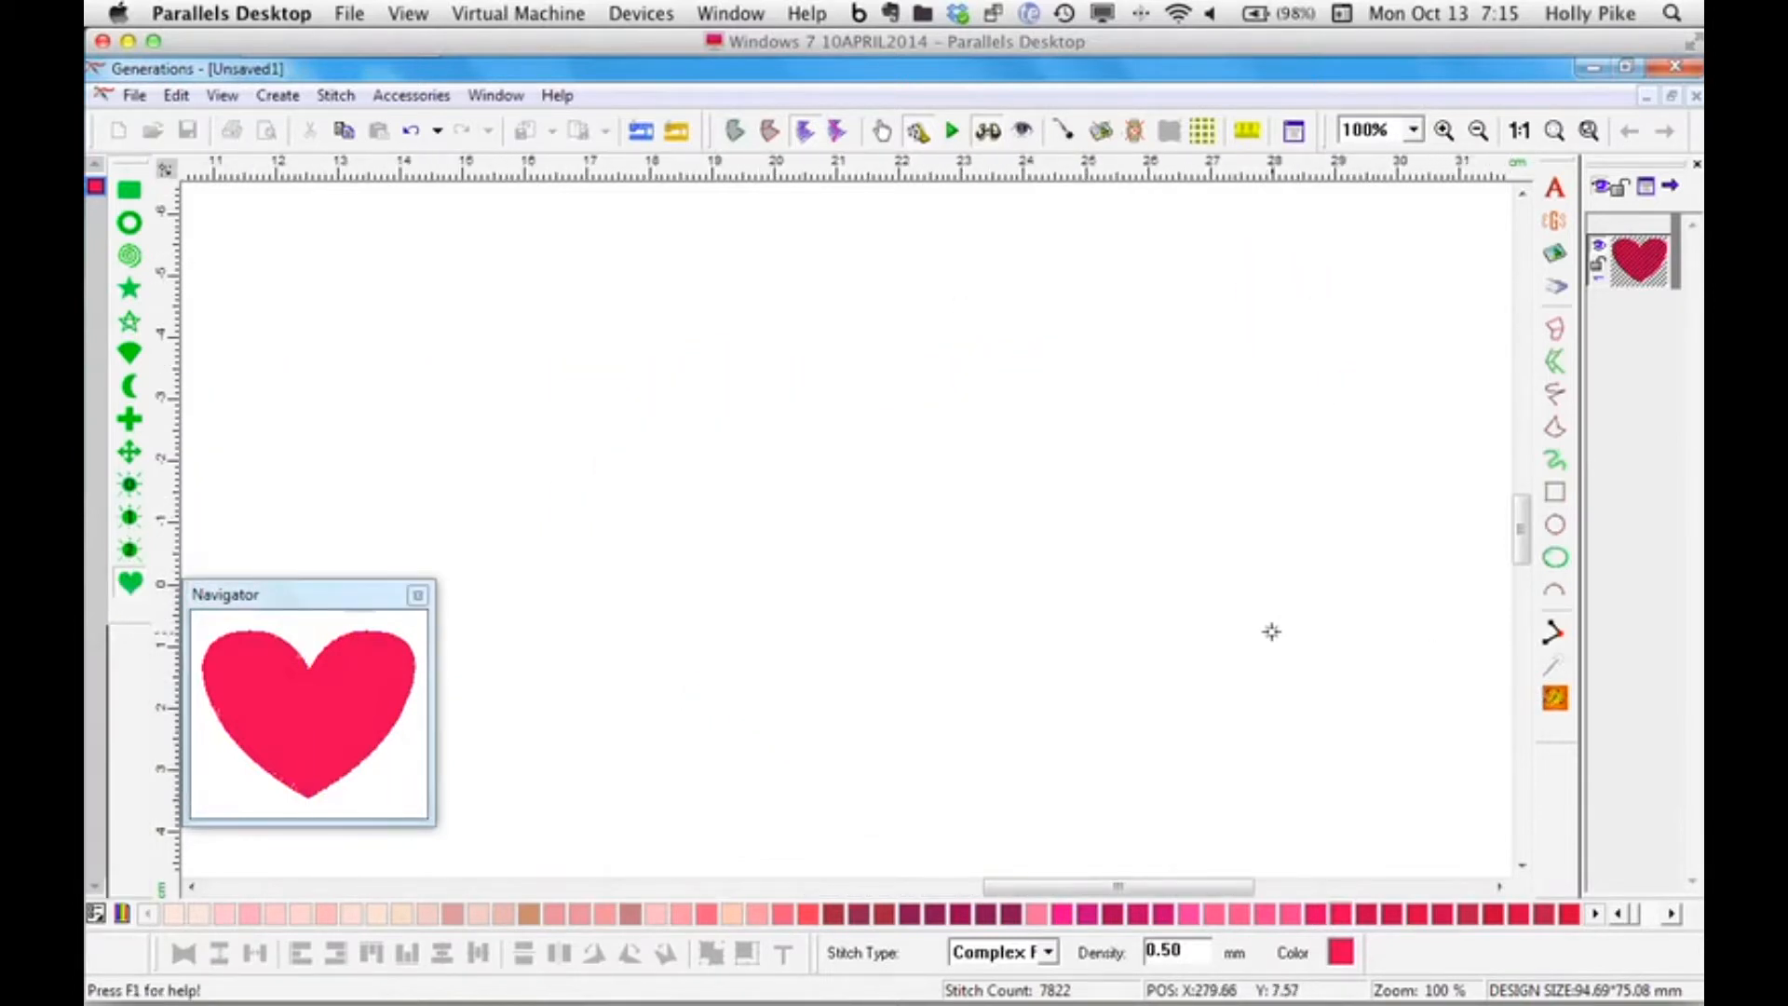
key("f")
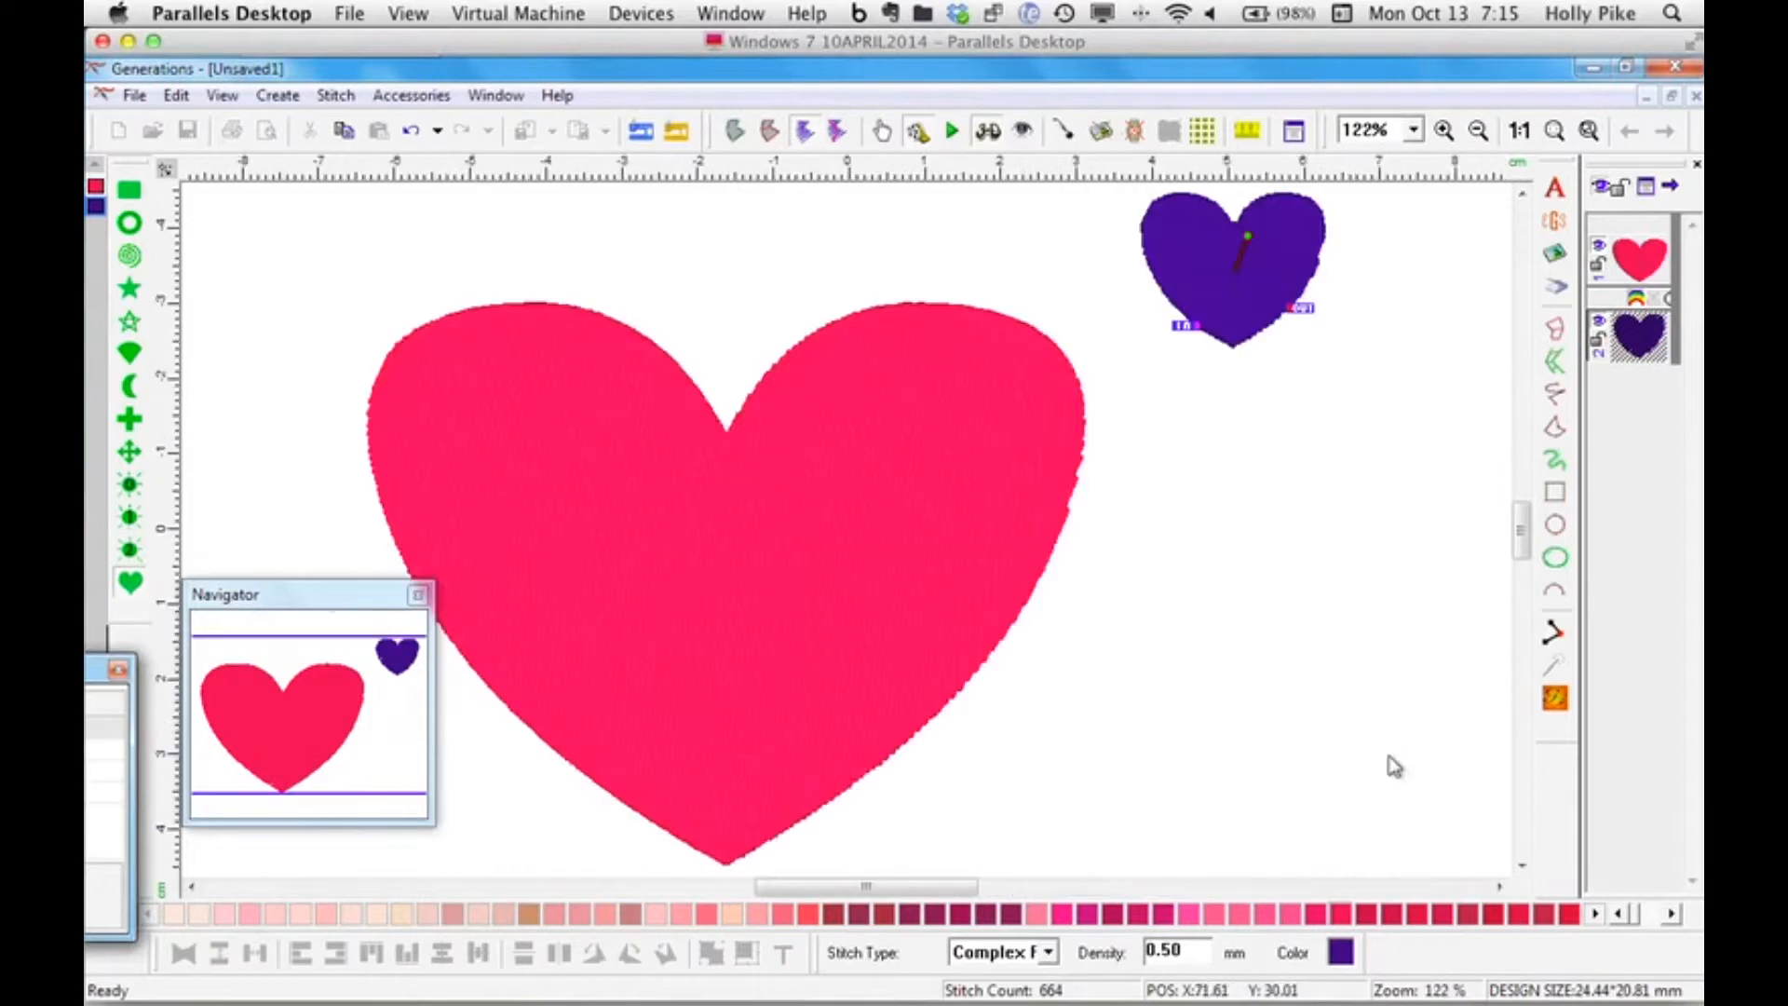
left_click(1247, 289)
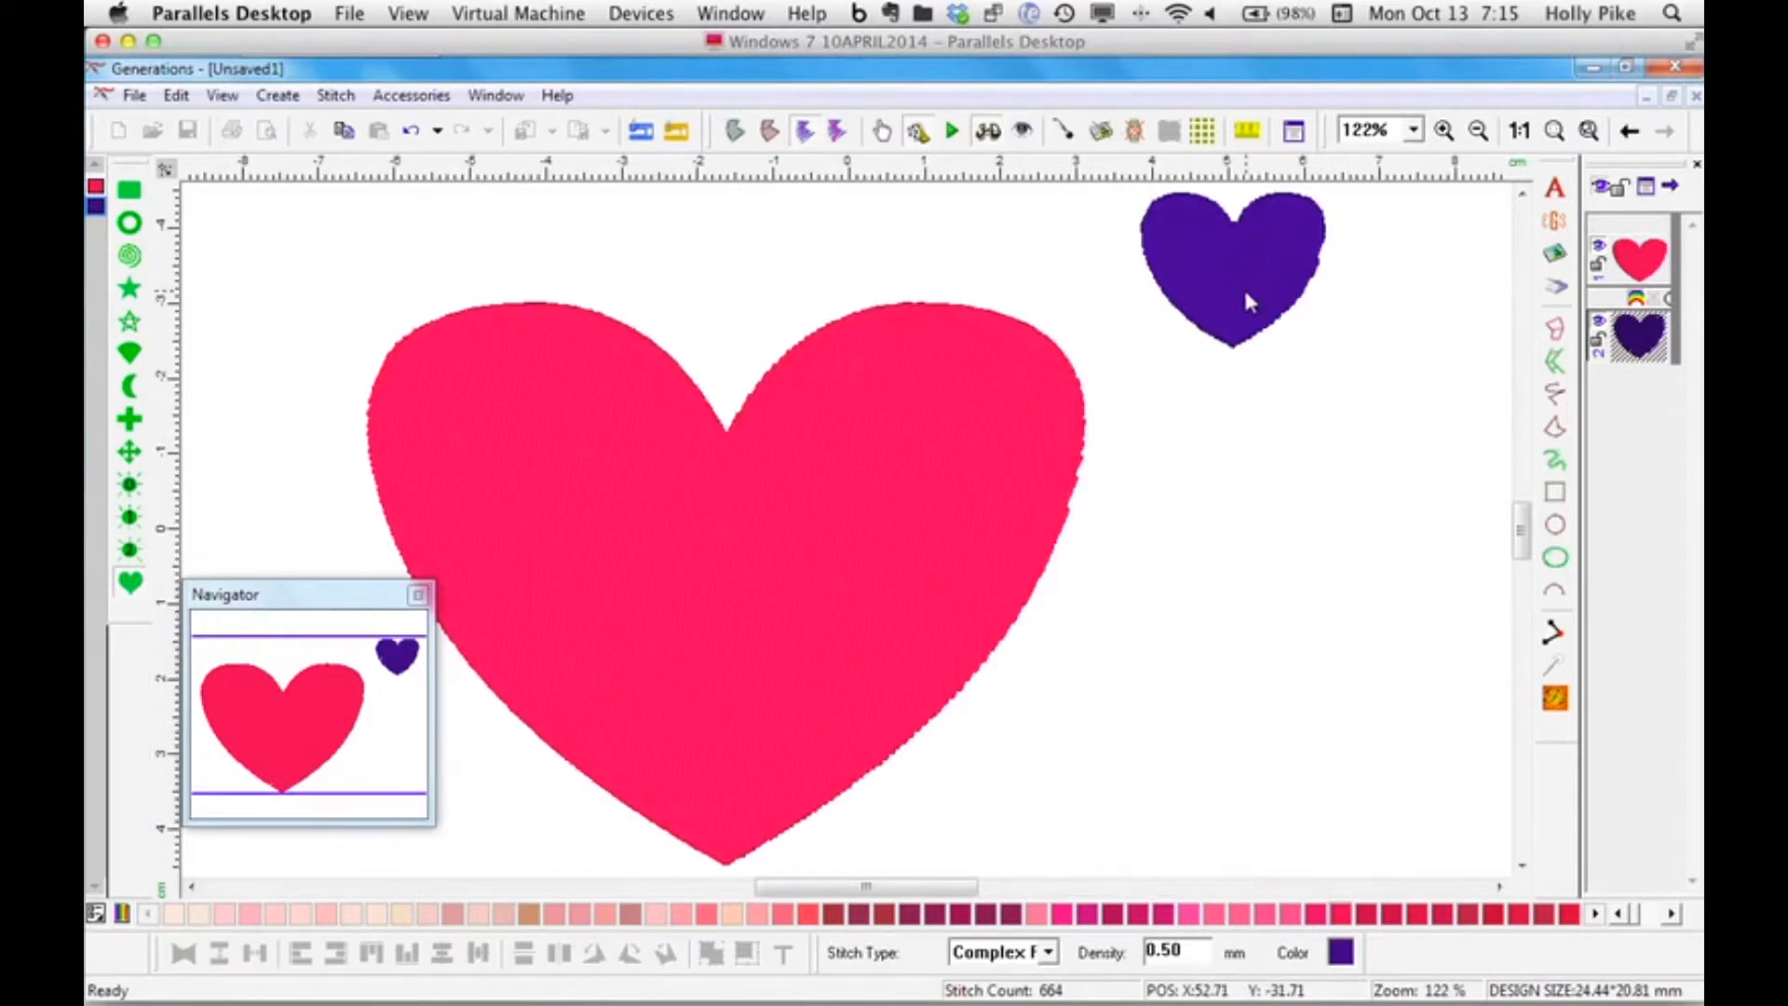
Delete the small purple heart beyond the large heart's upper right lobe.
right_click(1281, 330)
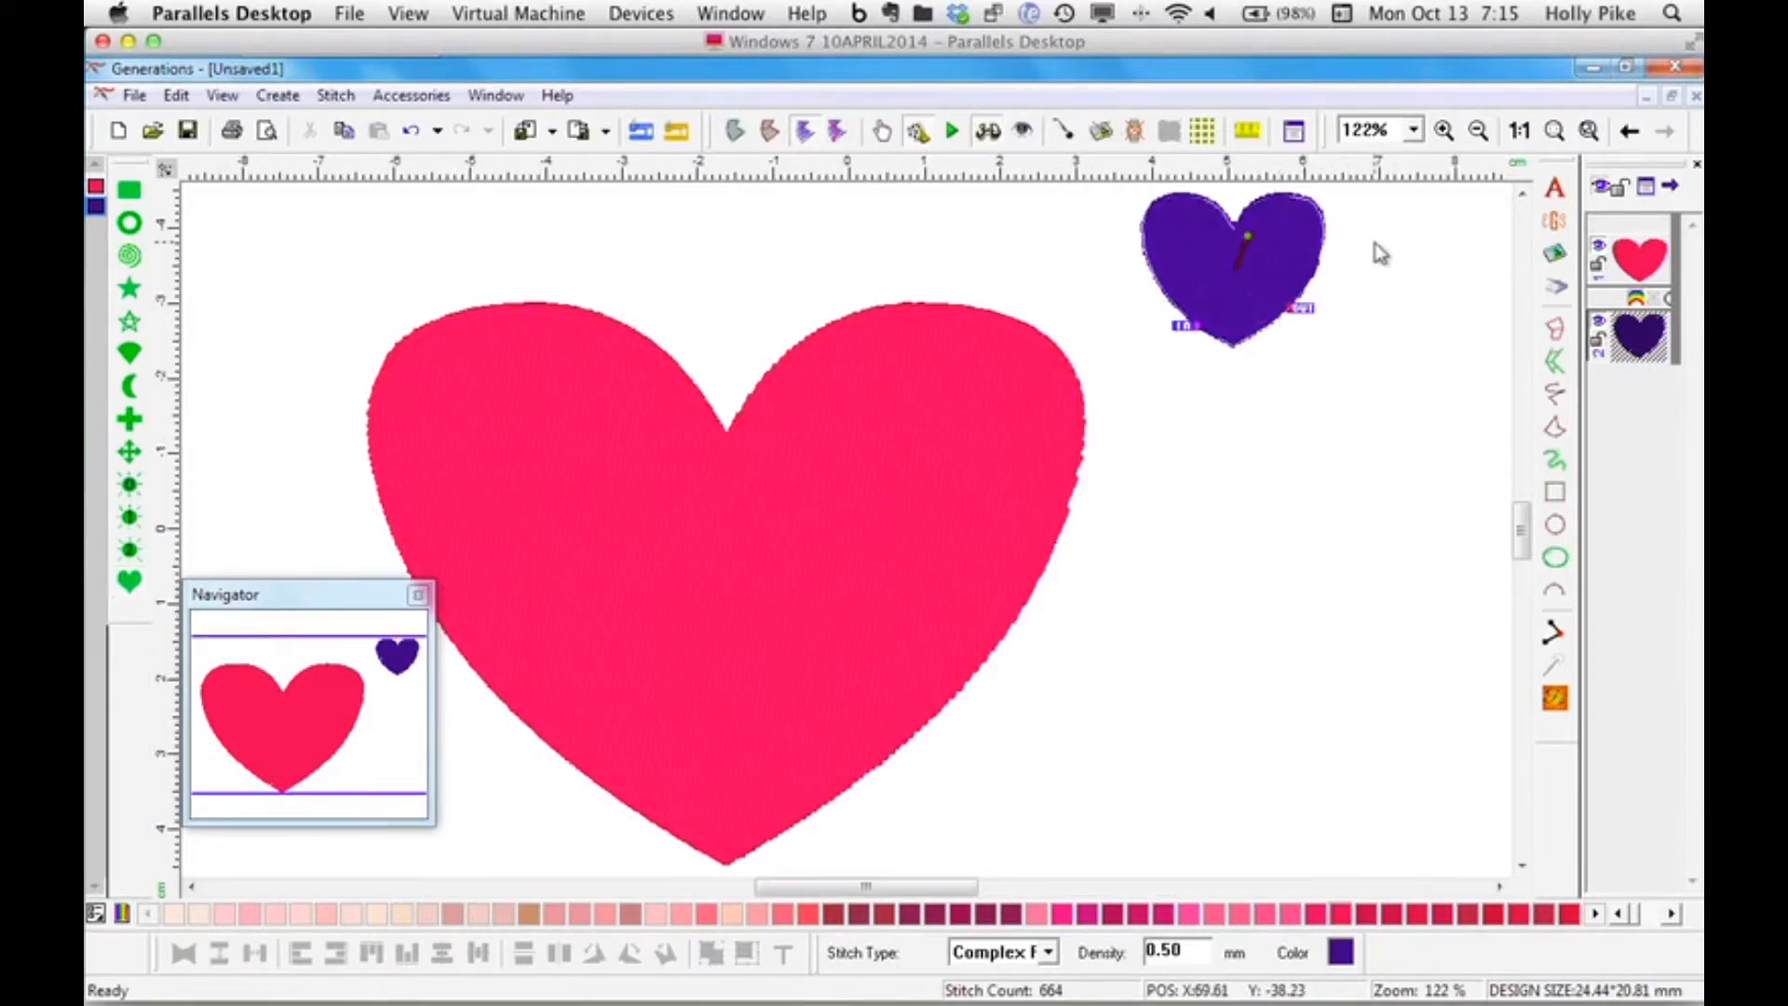
key("Delete")
left_click_drag(897, 886, 869, 889)
left_click_drag(1518, 521, 1519, 524)
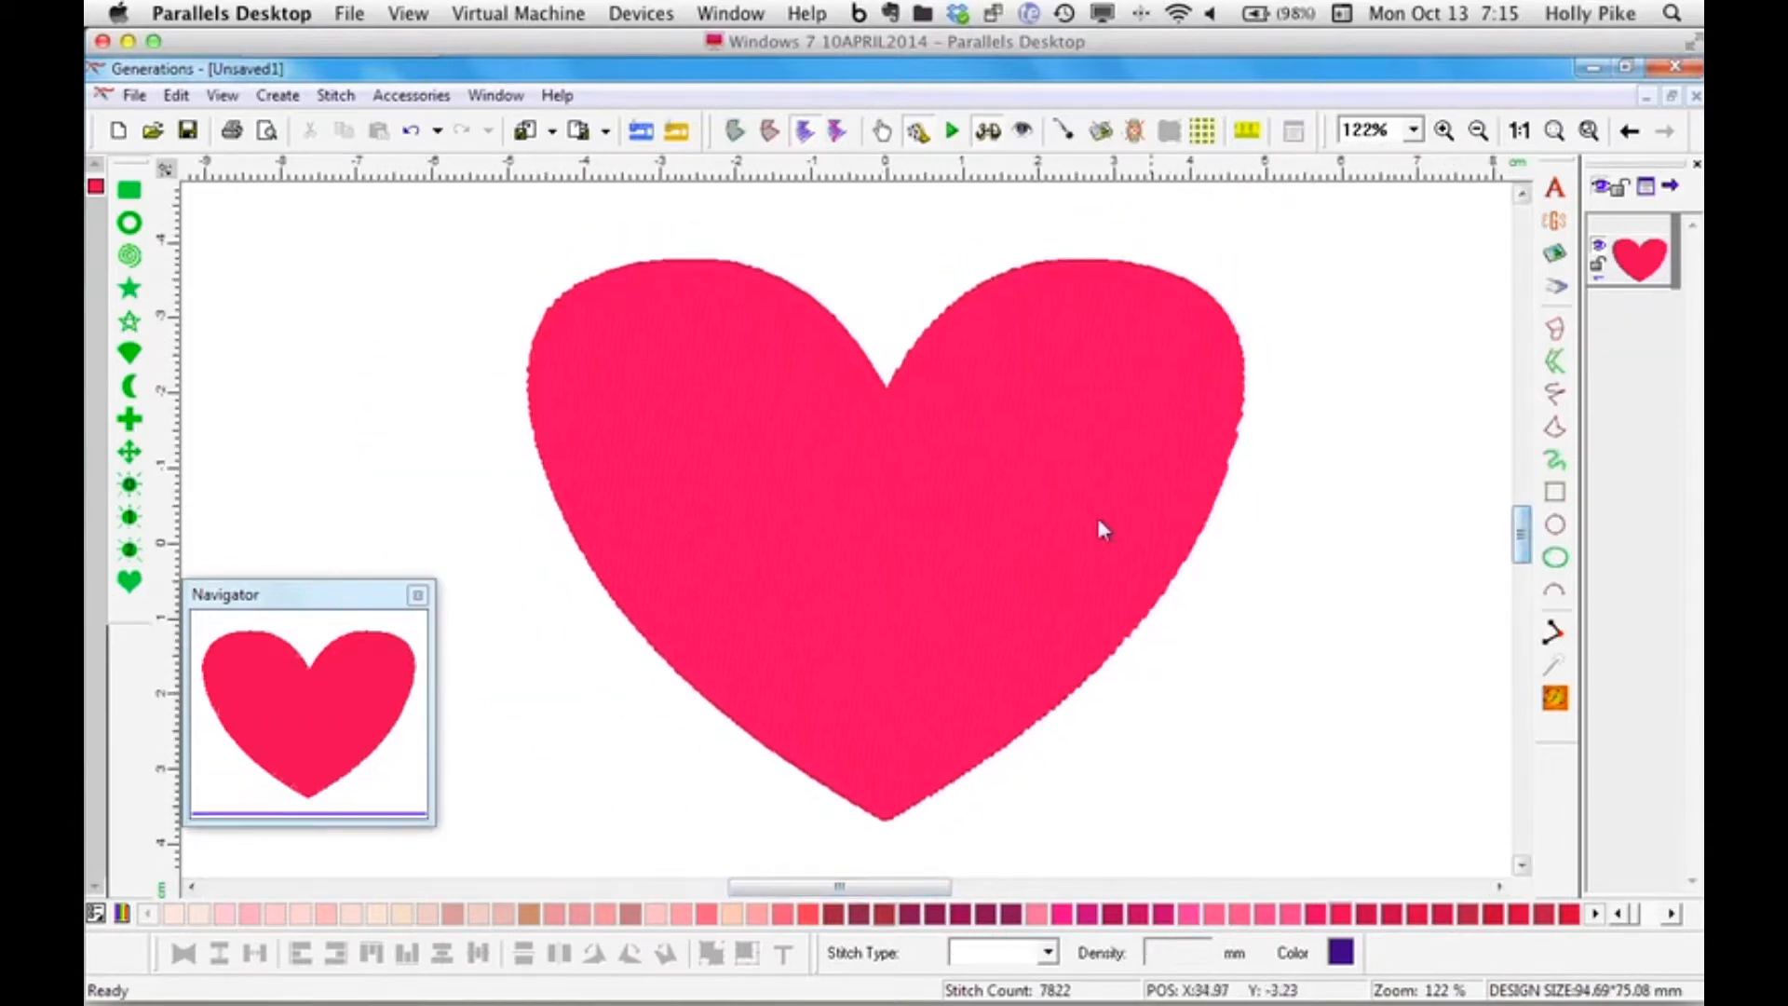
Set the large heart's stitch type to Fluid Contour with a density of 4 mm and smooth edges enabled.
left_click(1022, 523)
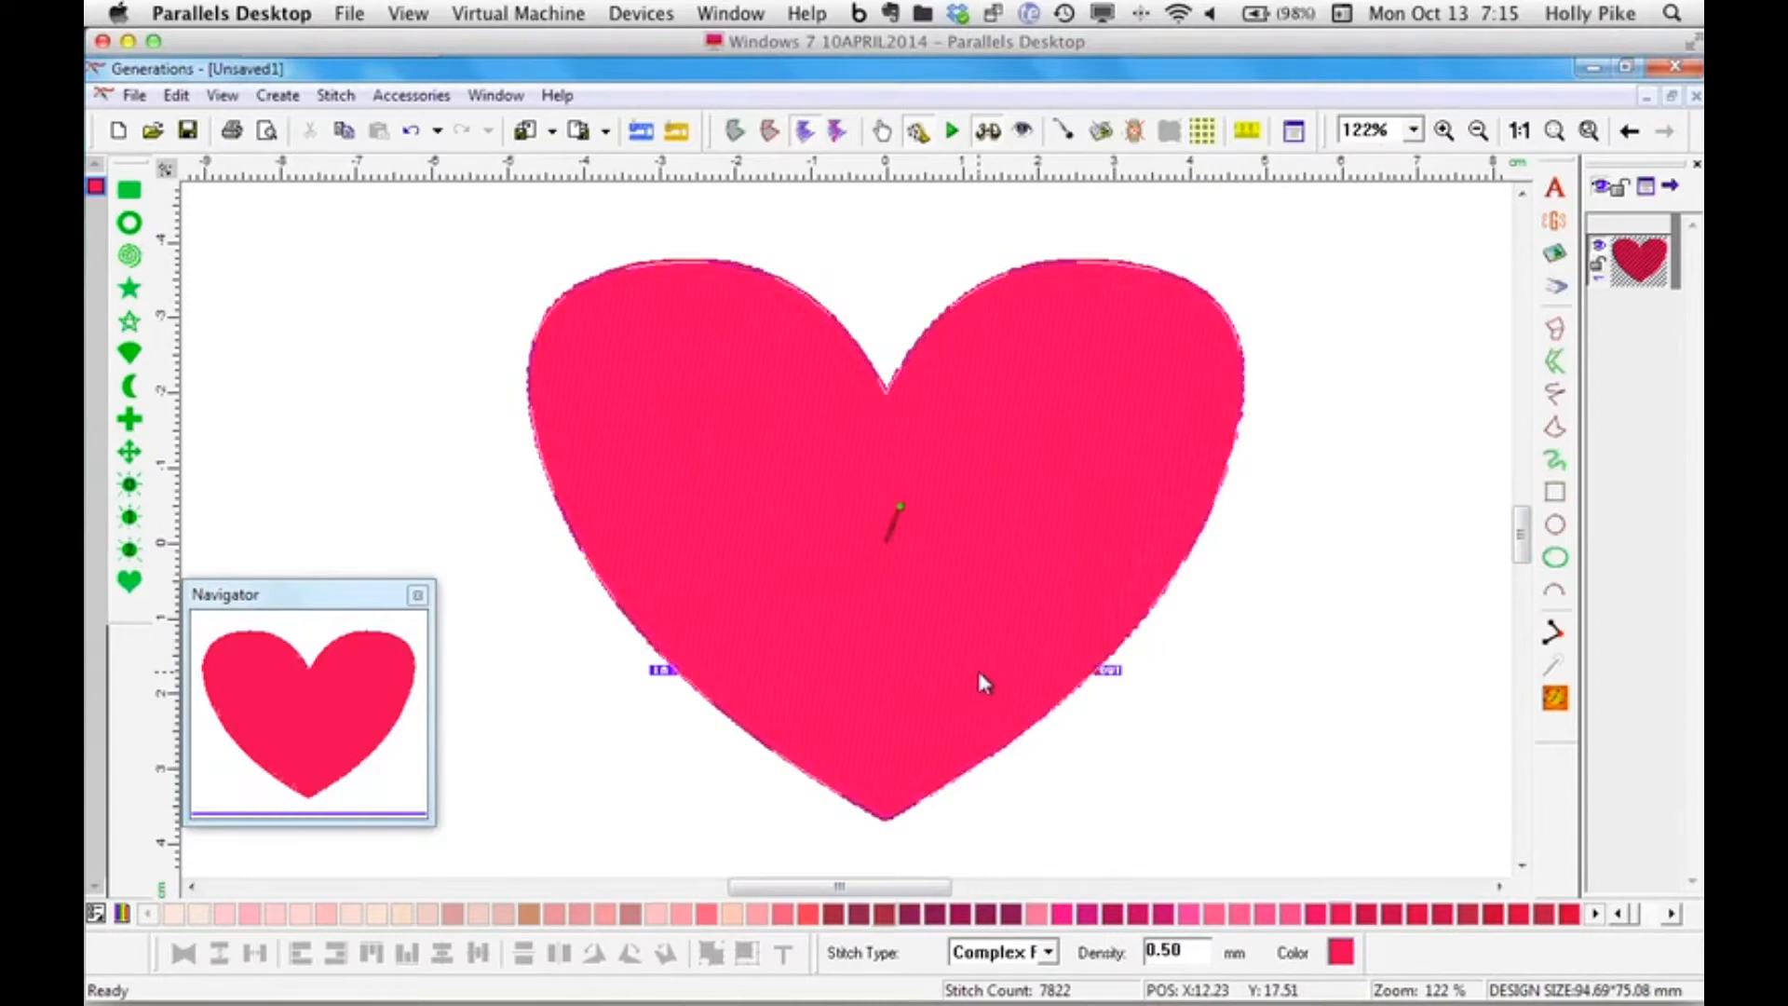
double_click(1044, 579)
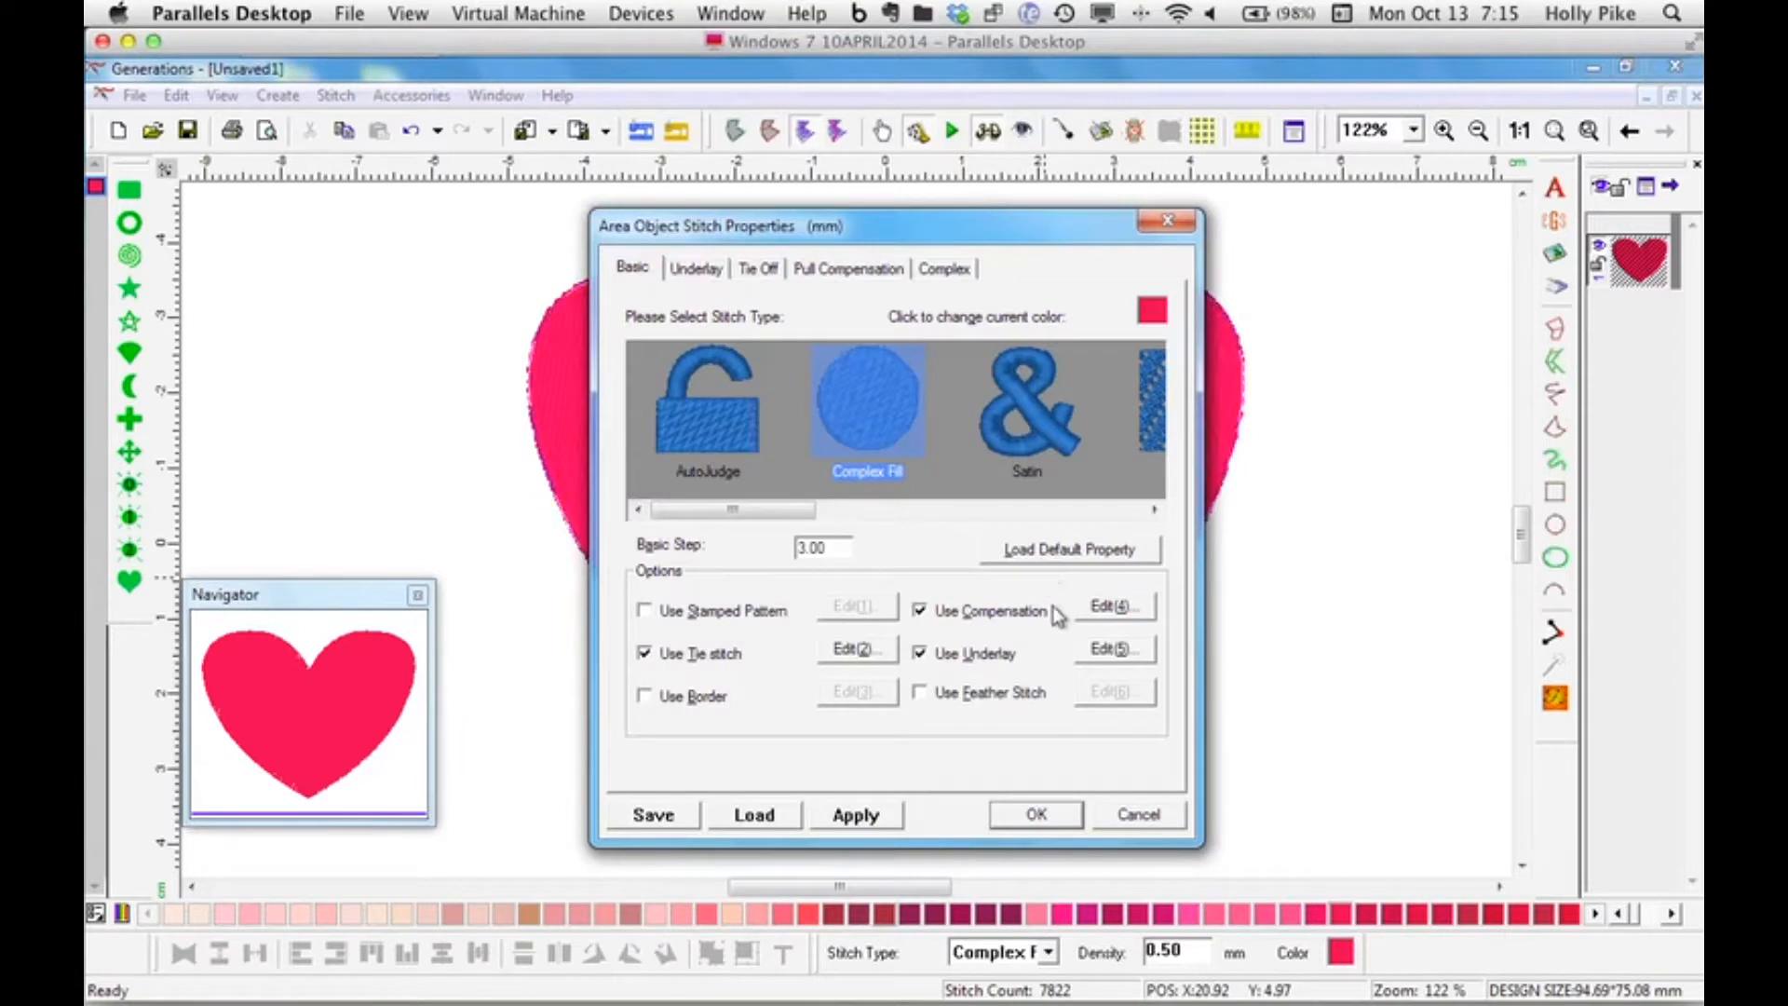
left_click_drag(778, 507, 1034, 518)
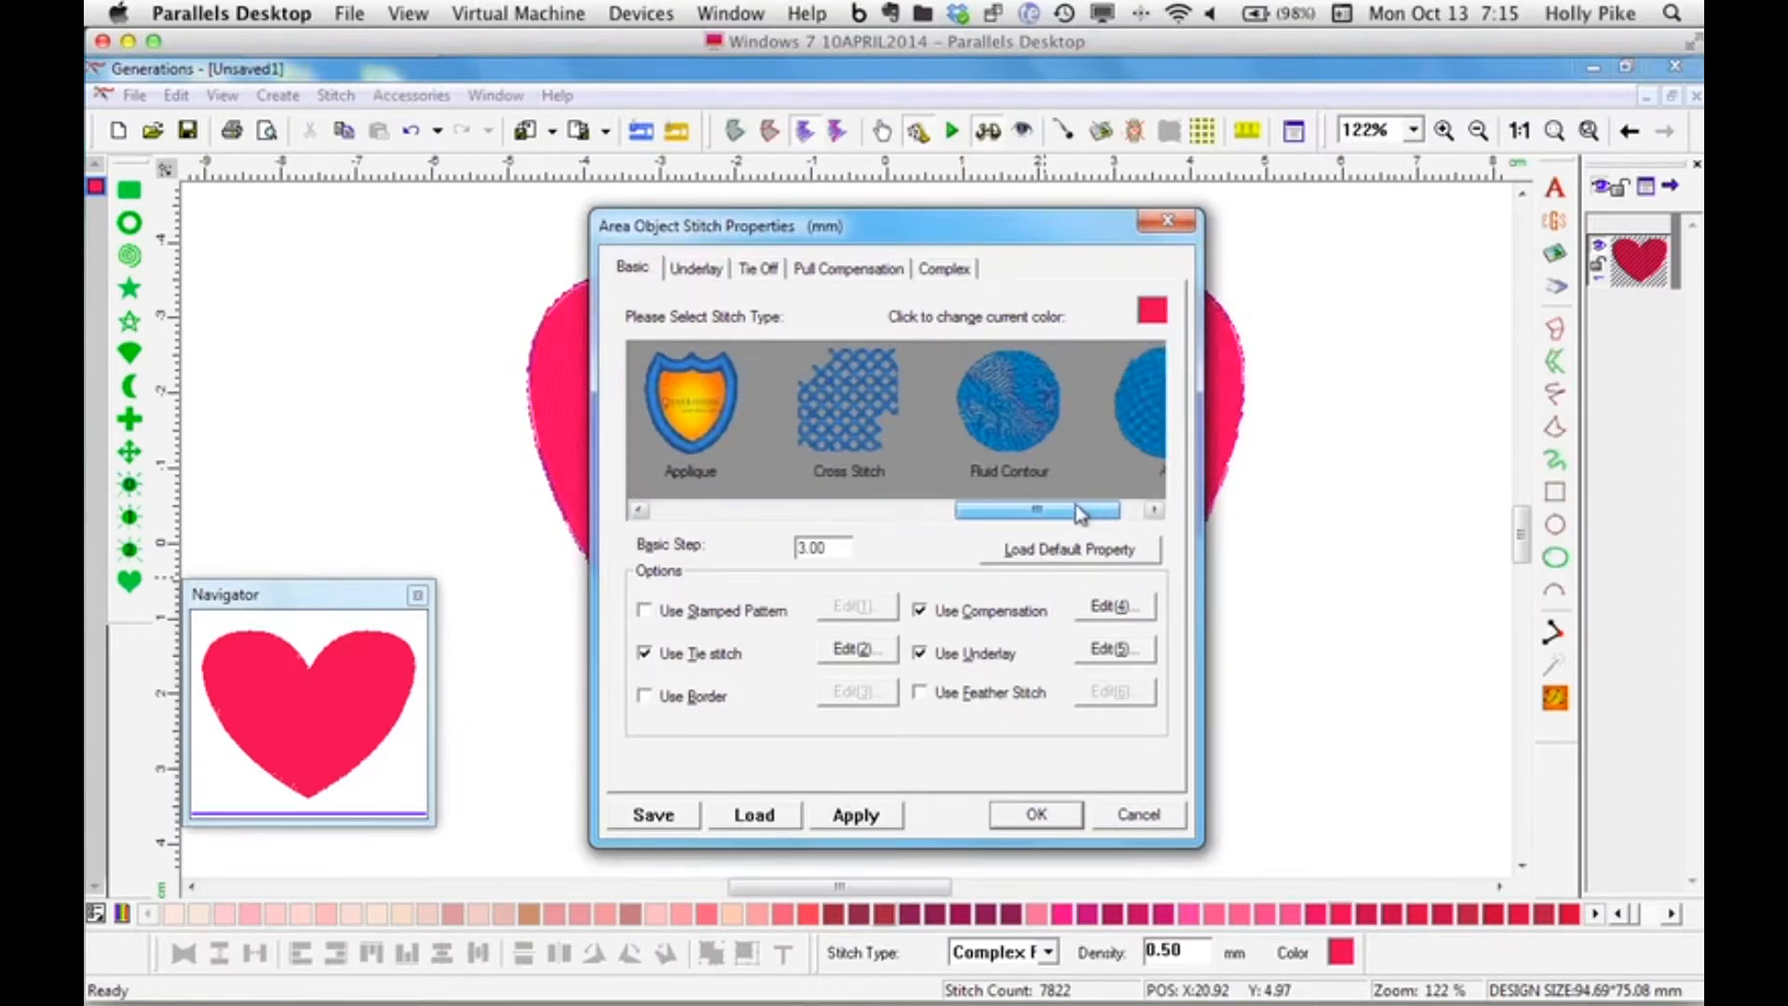
left_click(1004, 401)
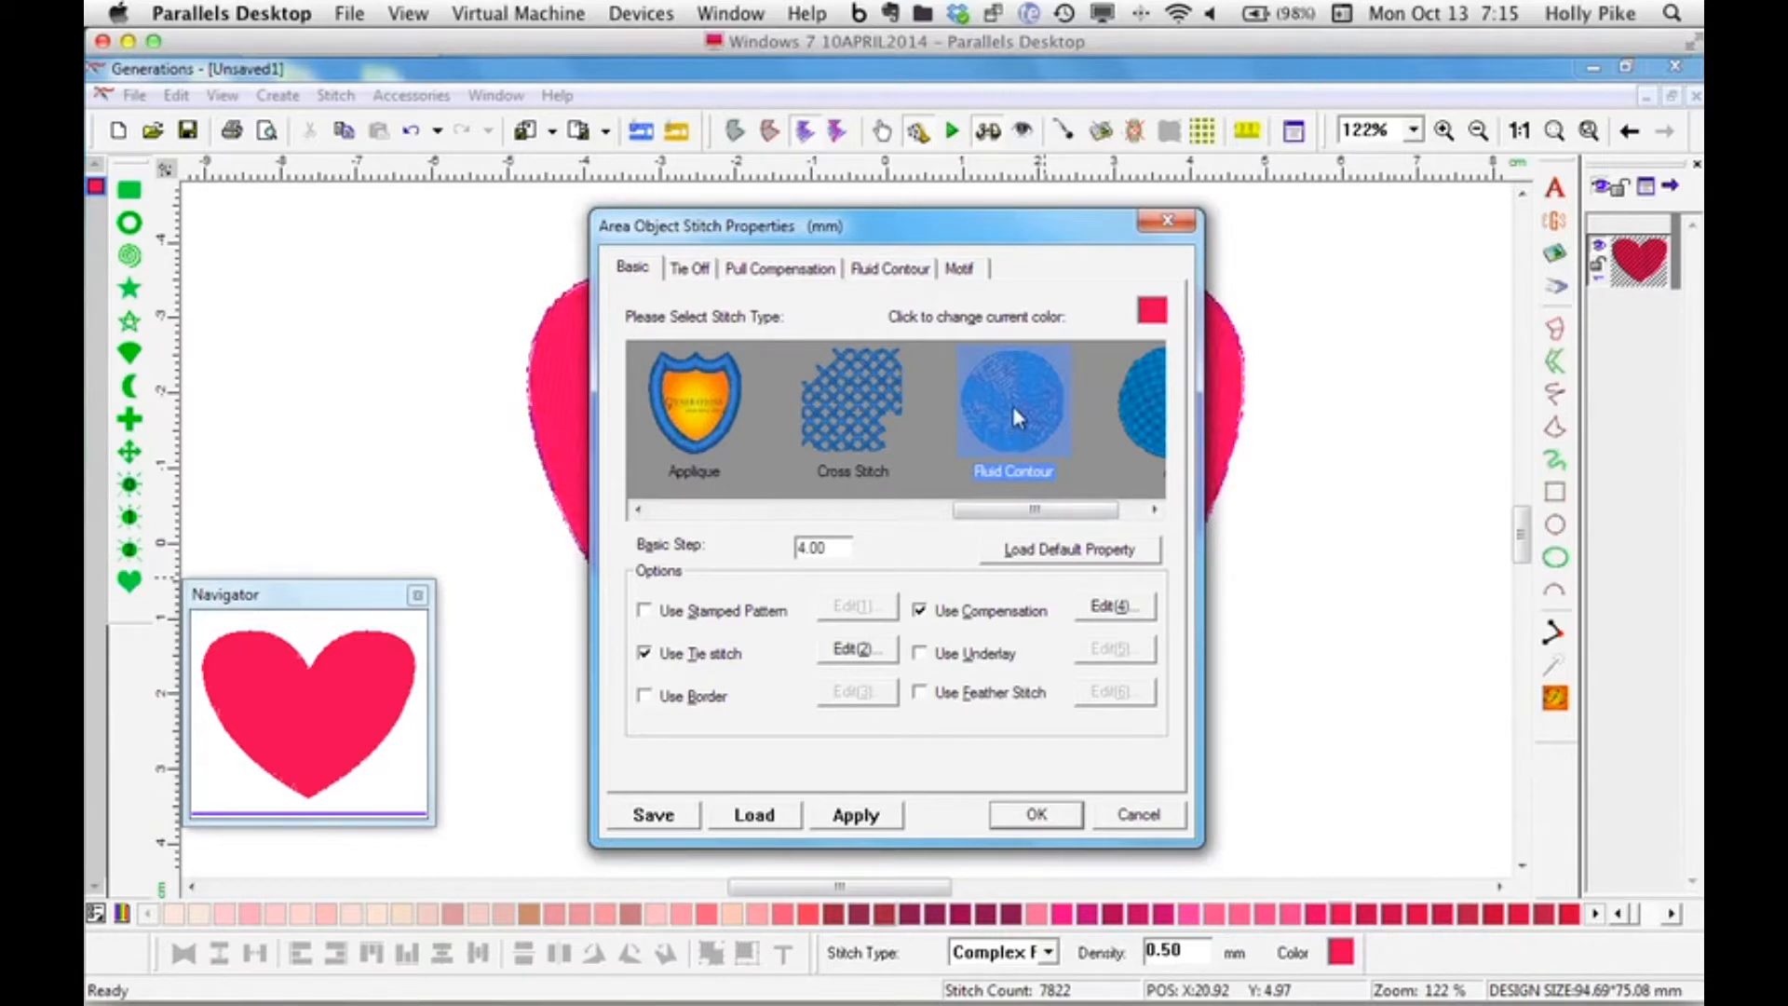
left_click(892, 269)
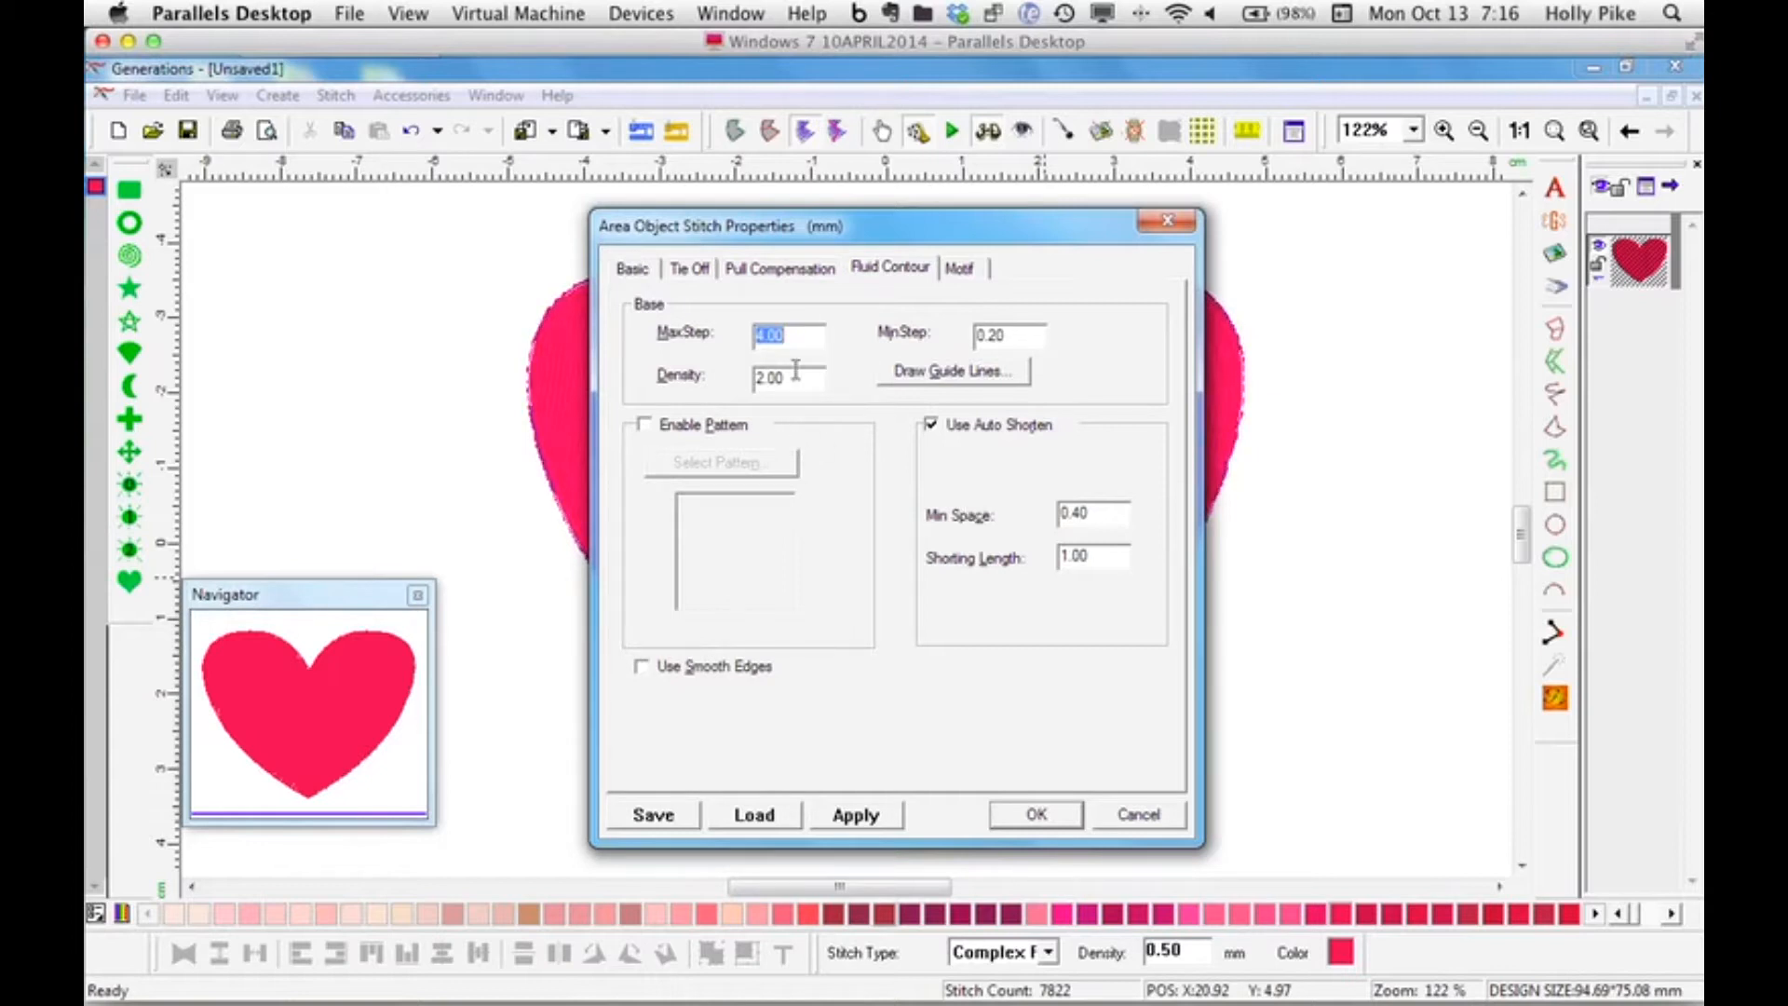
key("Tab")
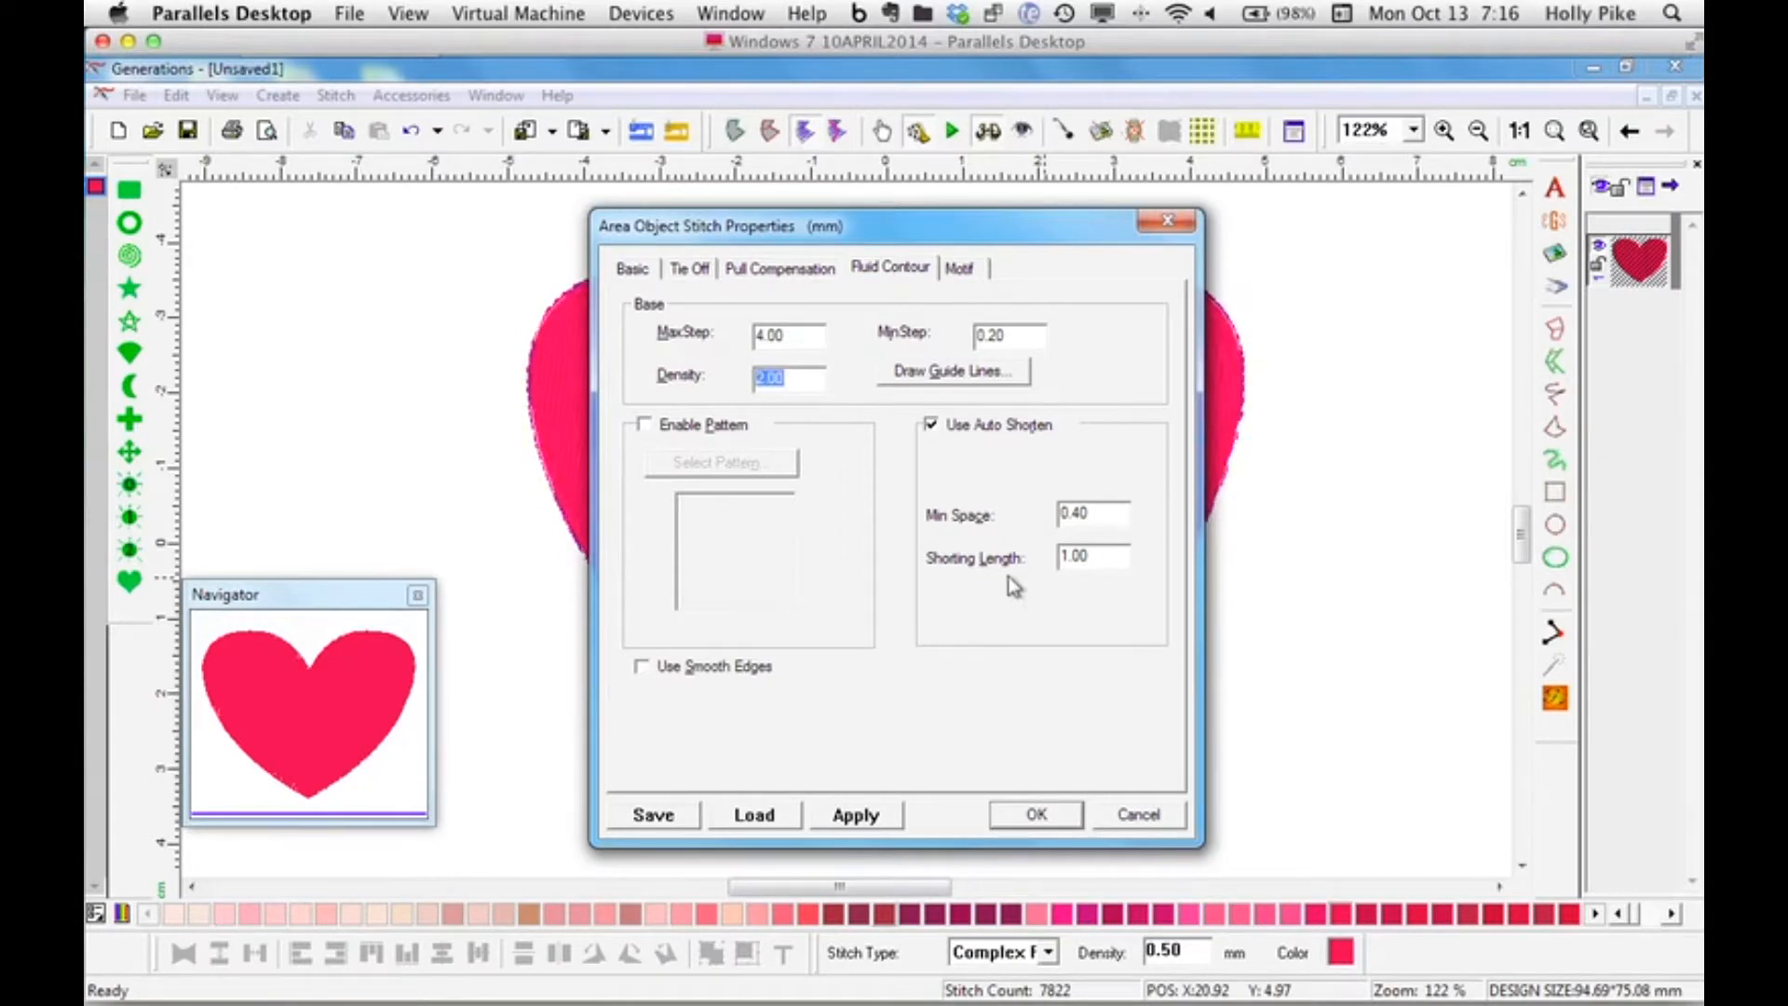
type("4")
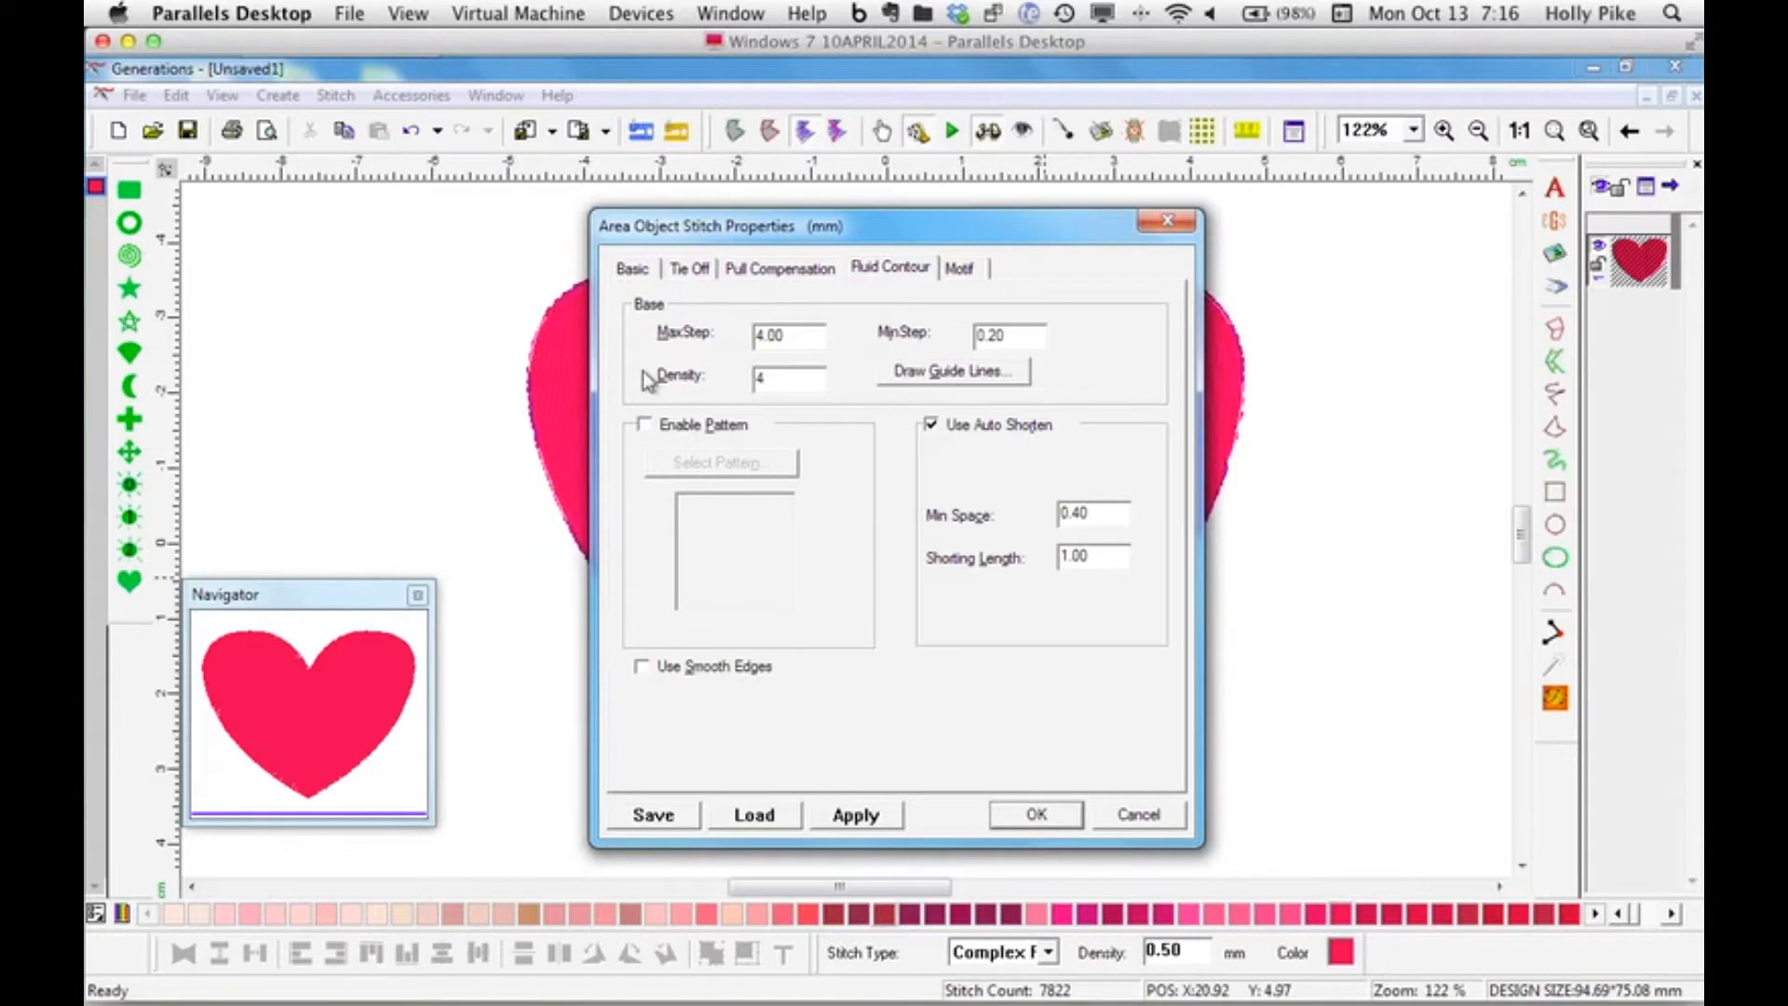
left_click(643, 667)
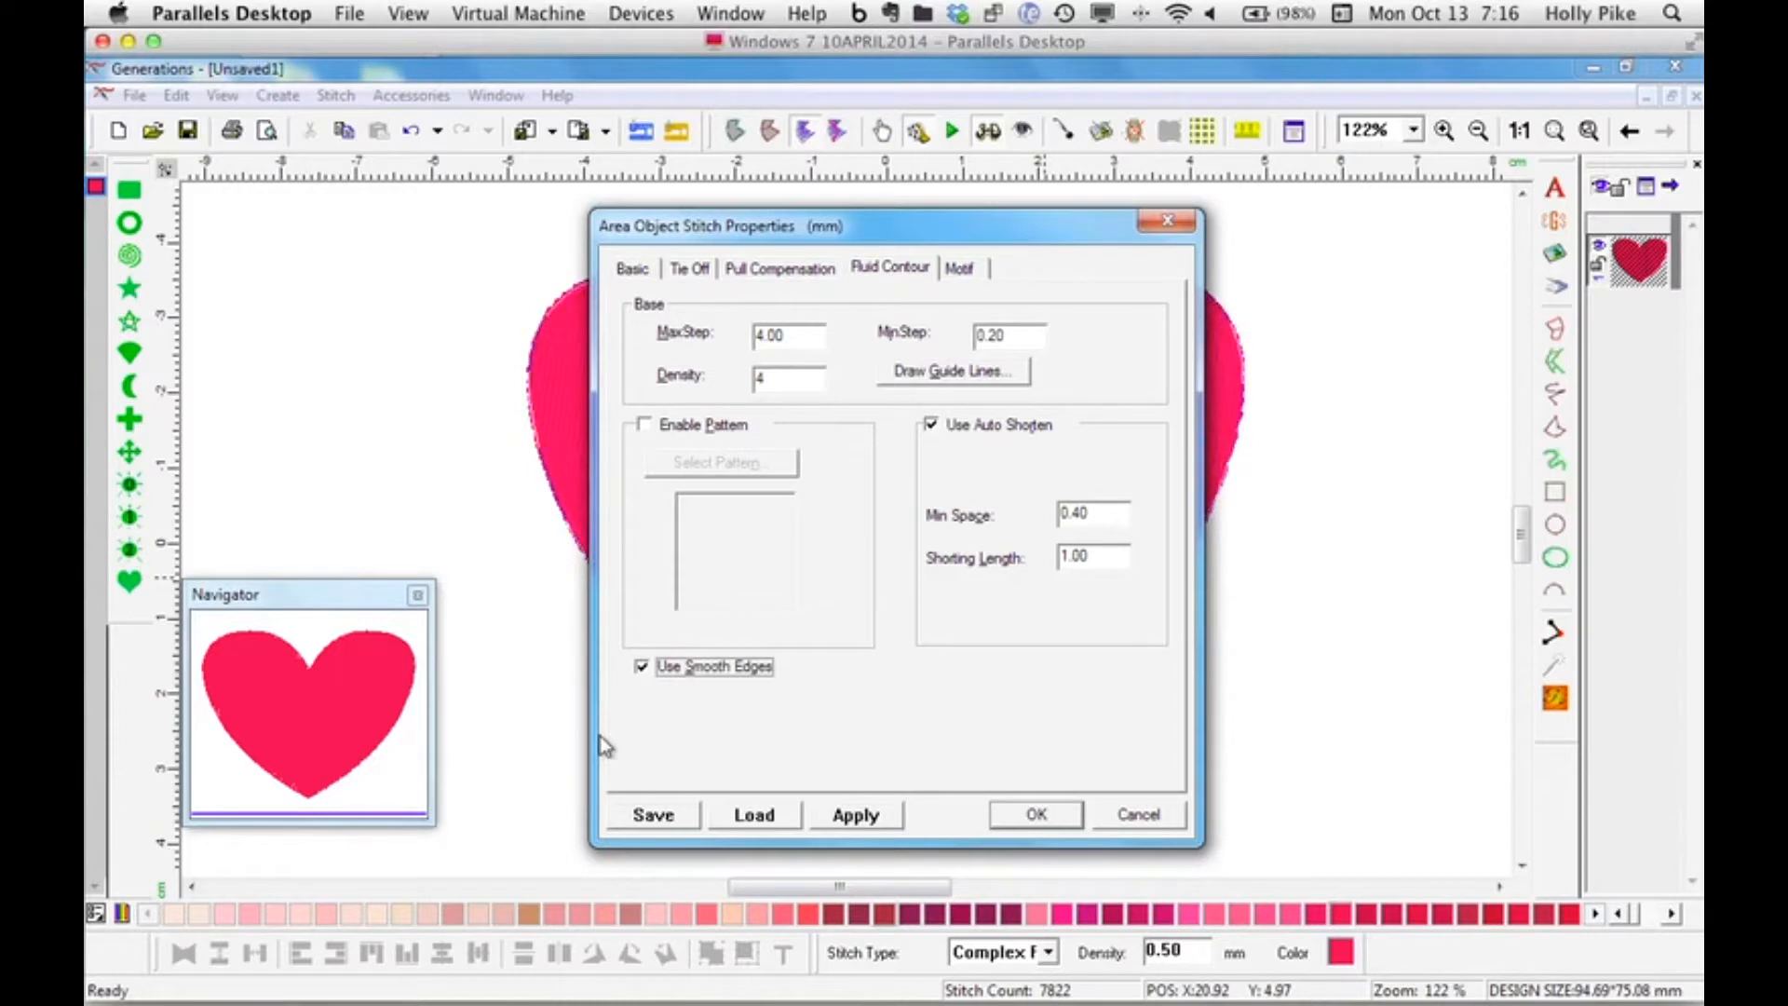
Draw one upward-arching guide line across the heart's lower part and apply the Fluid Contour fill.
left_click(951, 374)
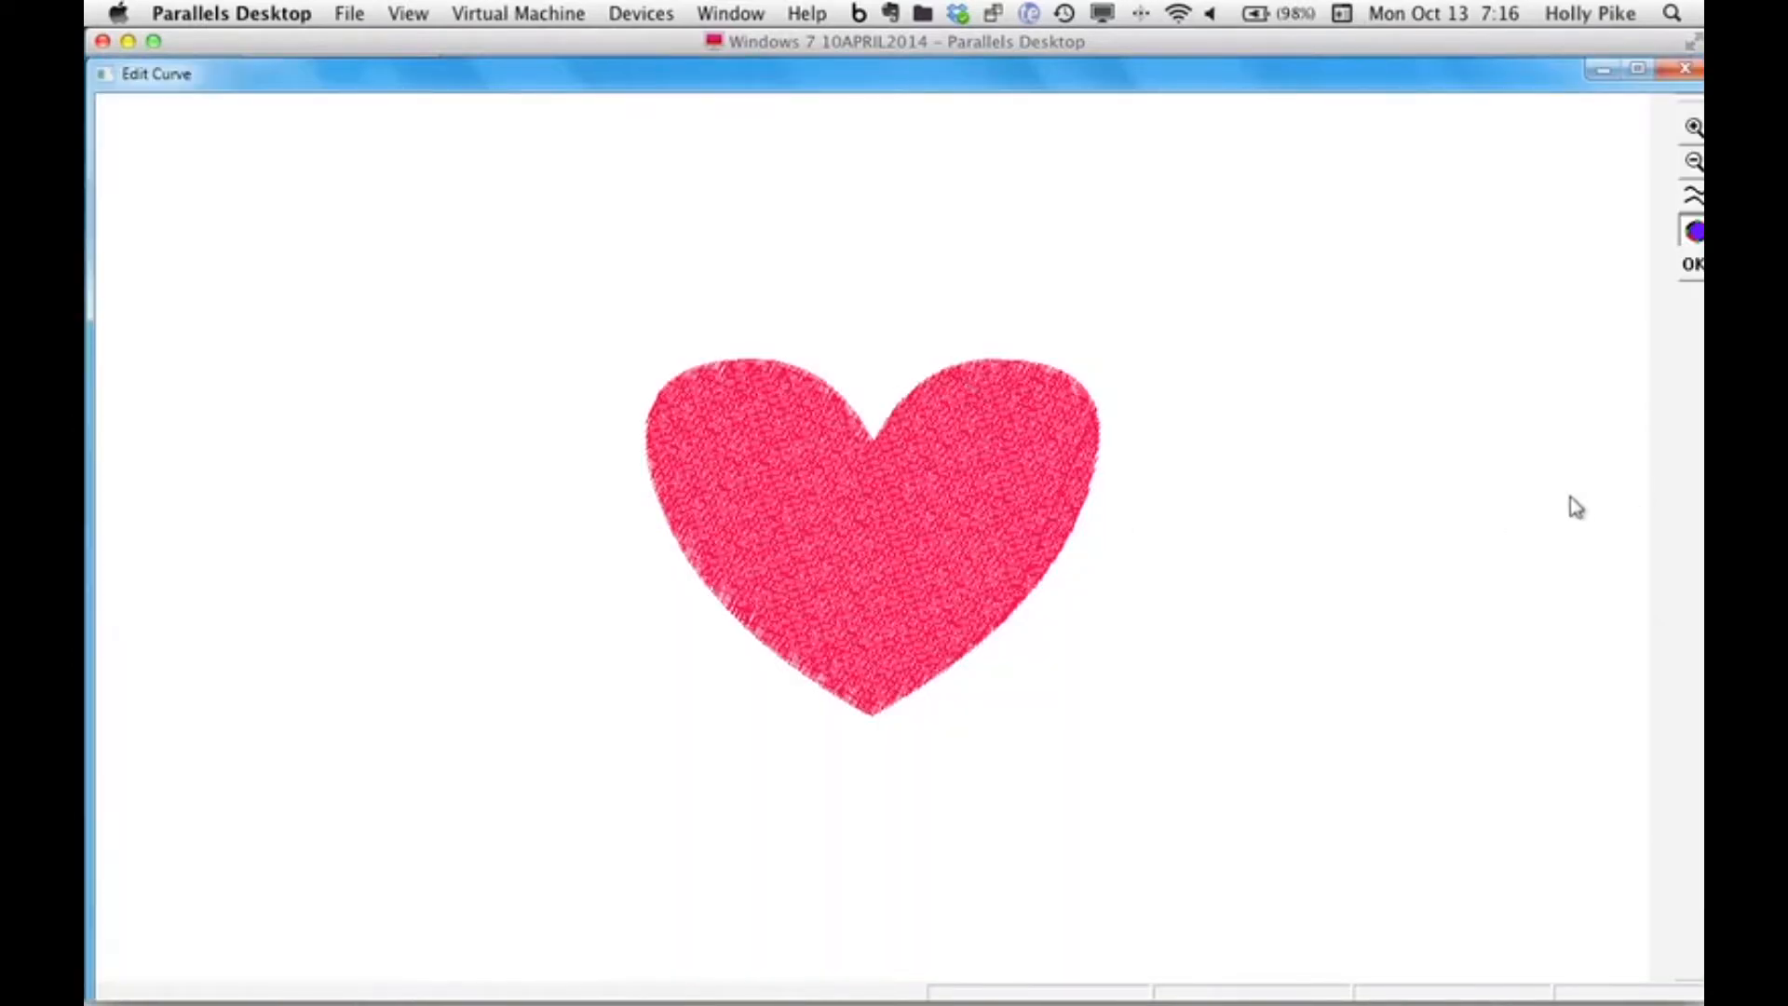
left_click(1693, 128)
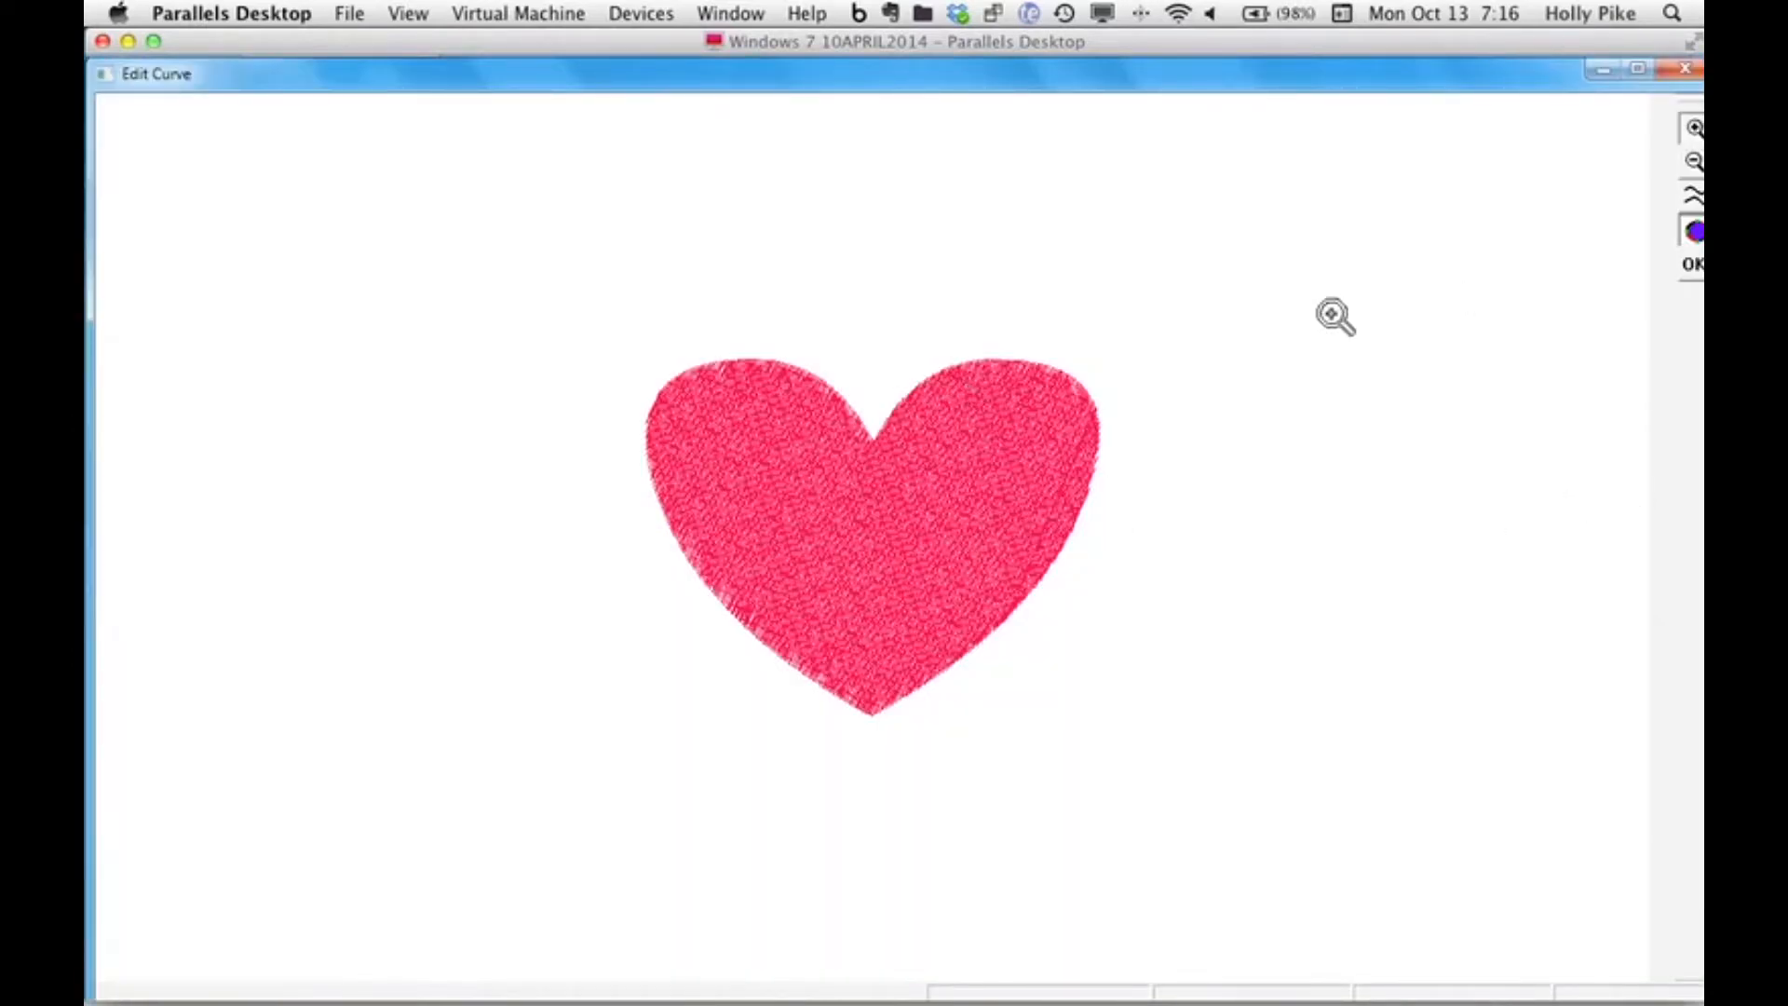
left_click(1232, 387)
left_click(1232, 391)
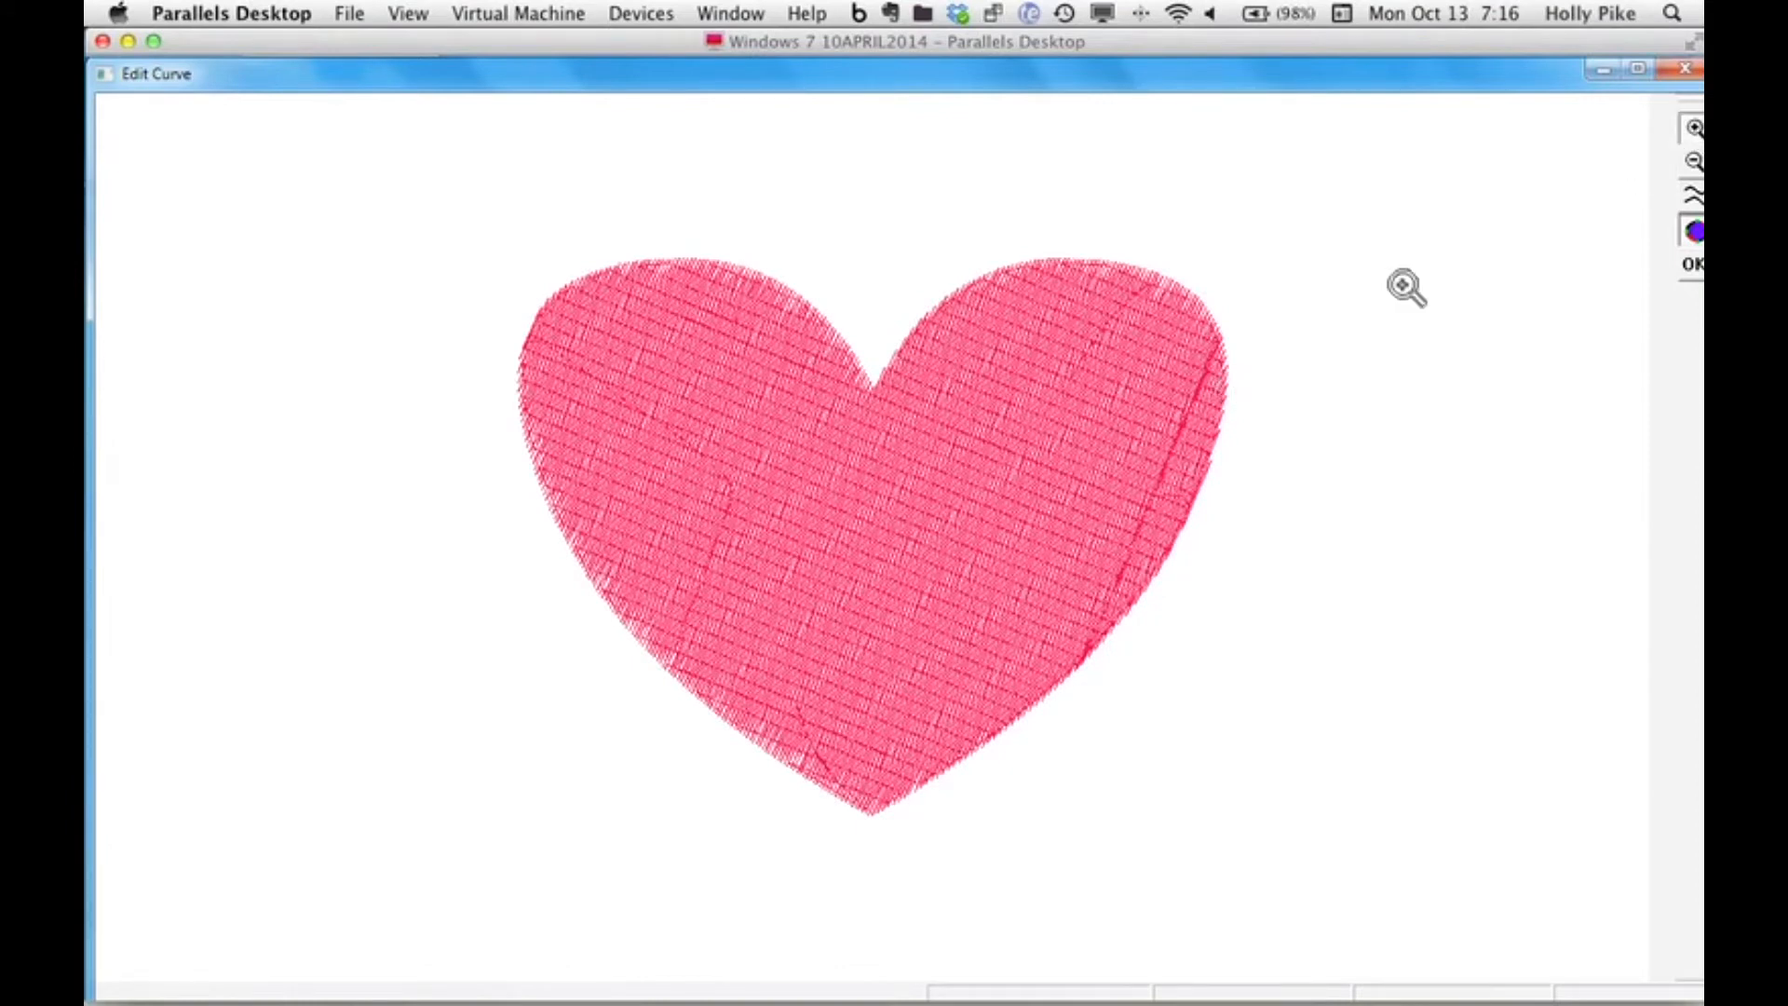
key("Escape")
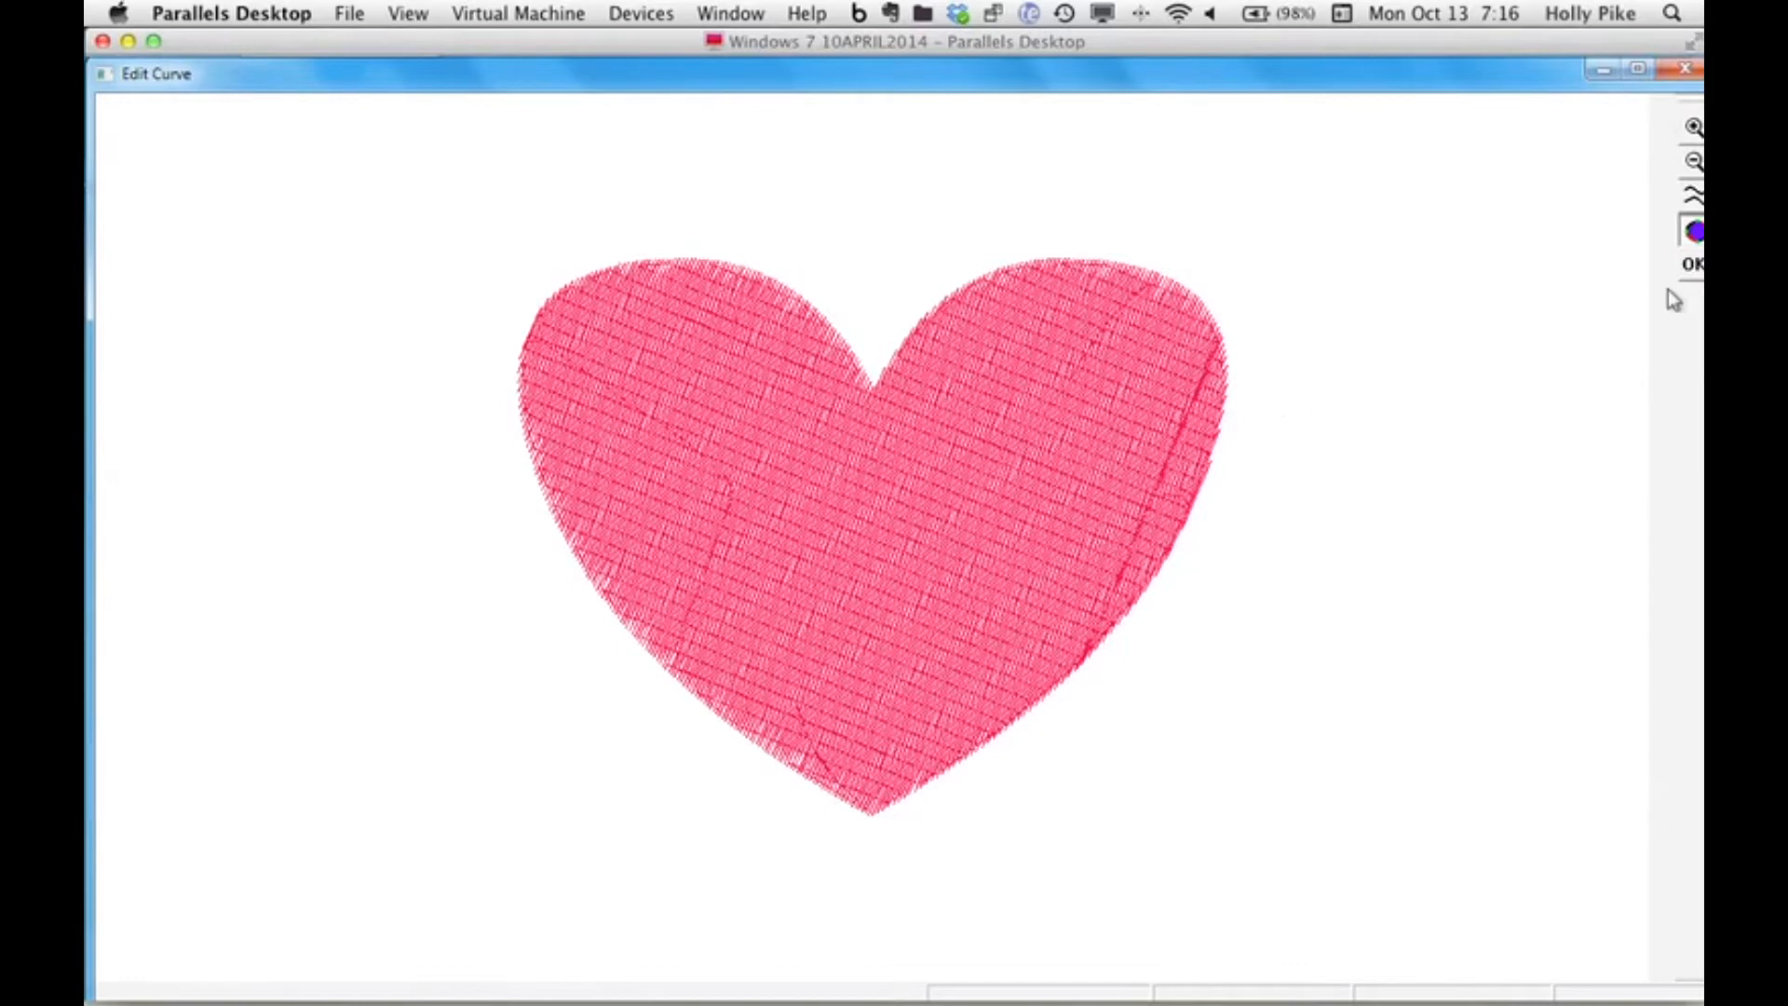
left_click(1693, 198)
left_click(660, 762)
left_click(715, 708)
left_click(977, 662)
right_click(1096, 747)
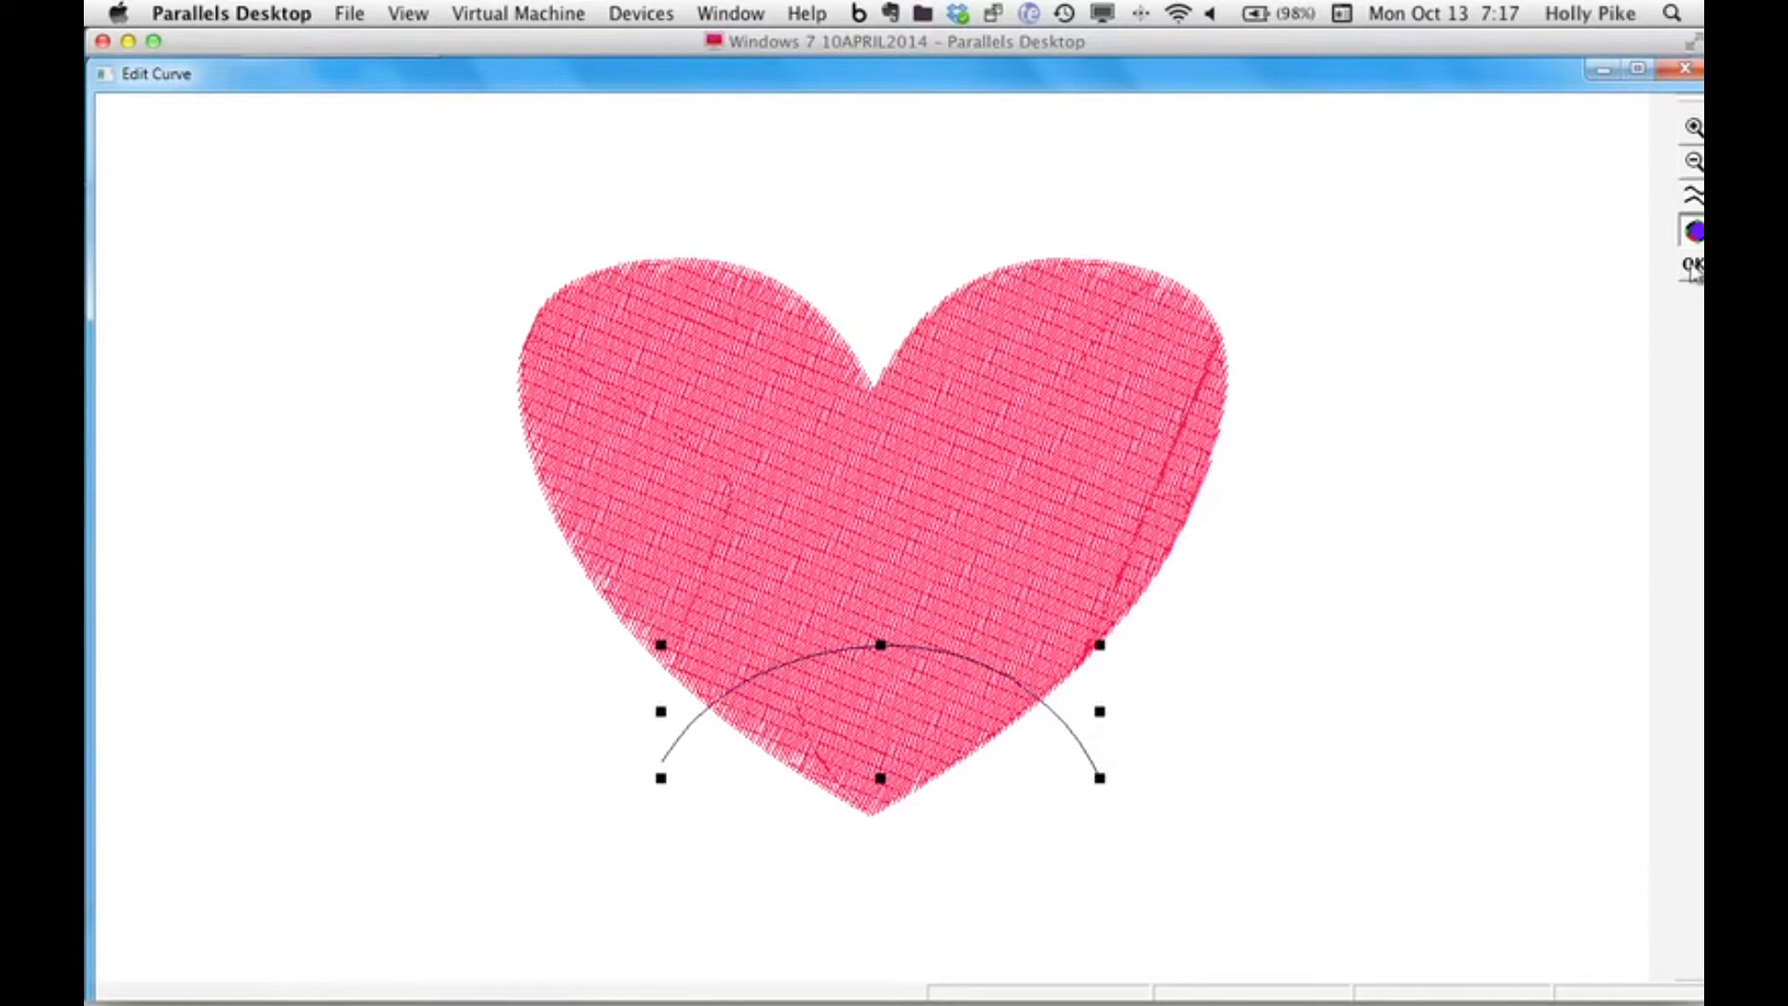
left_click(1692, 269)
left_click(1026, 820)
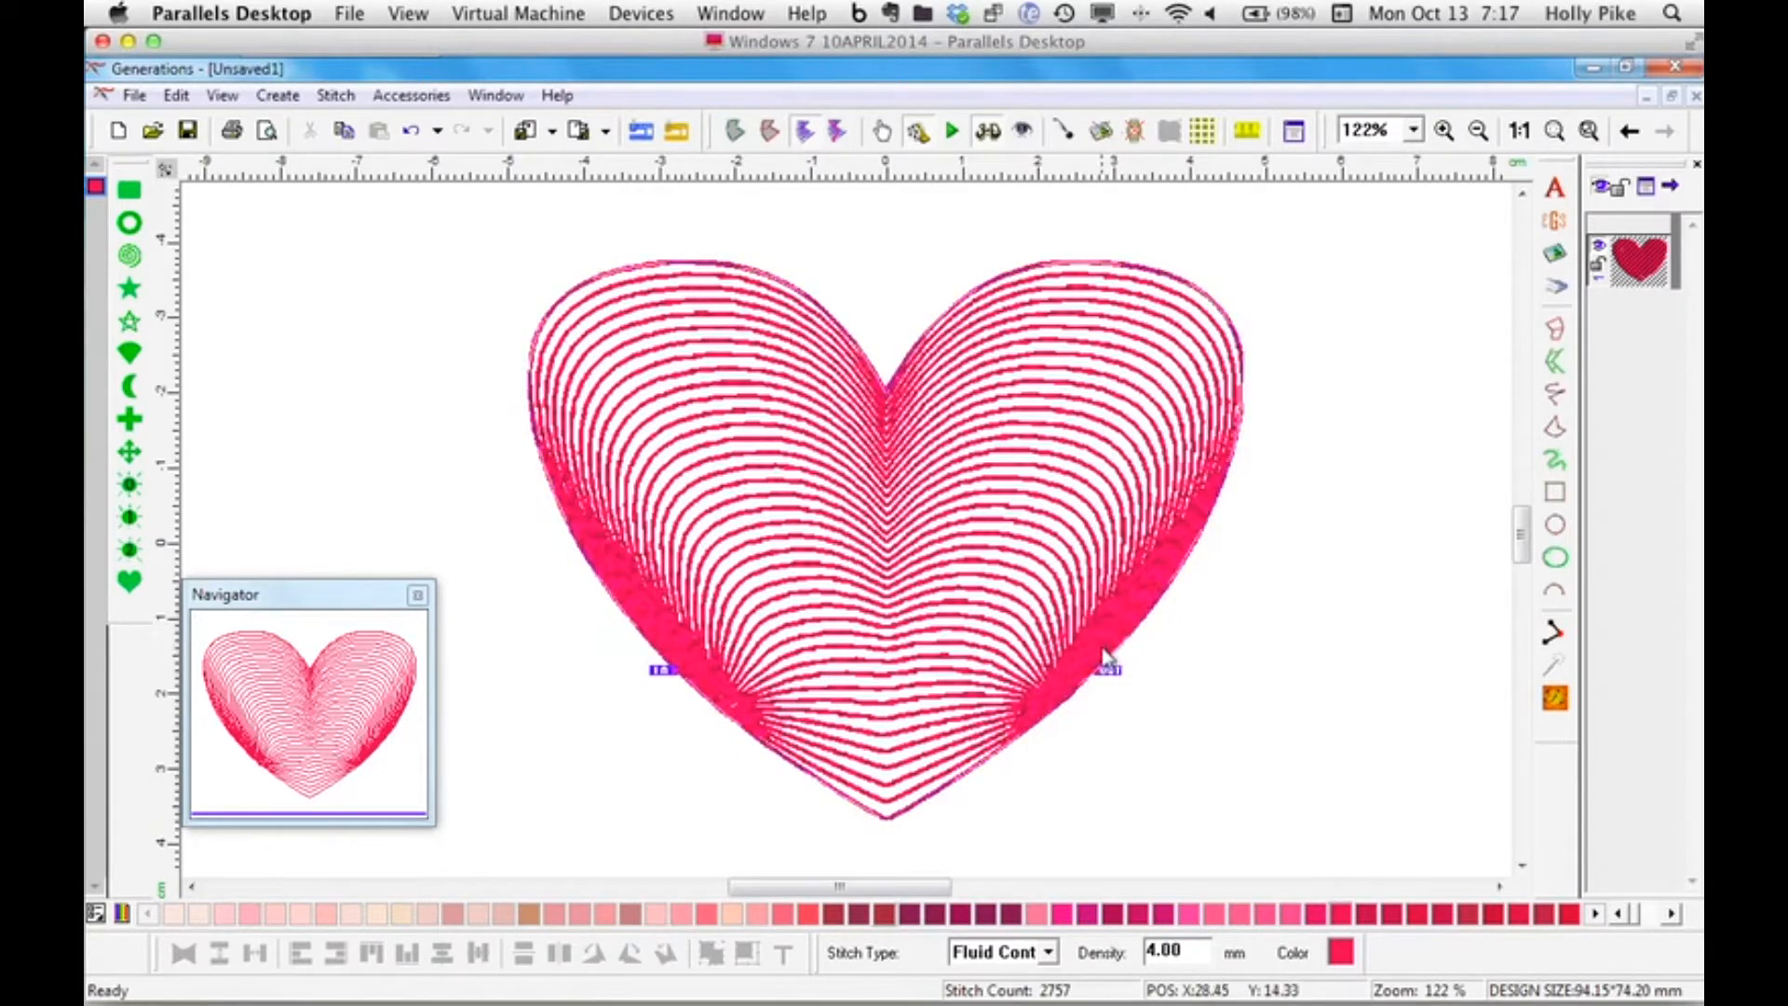
Set the heart's Fluid Contour density to 6 mm and regenerate its stitches.
left_click_drag(1197, 957, 1135, 964)
type("6")
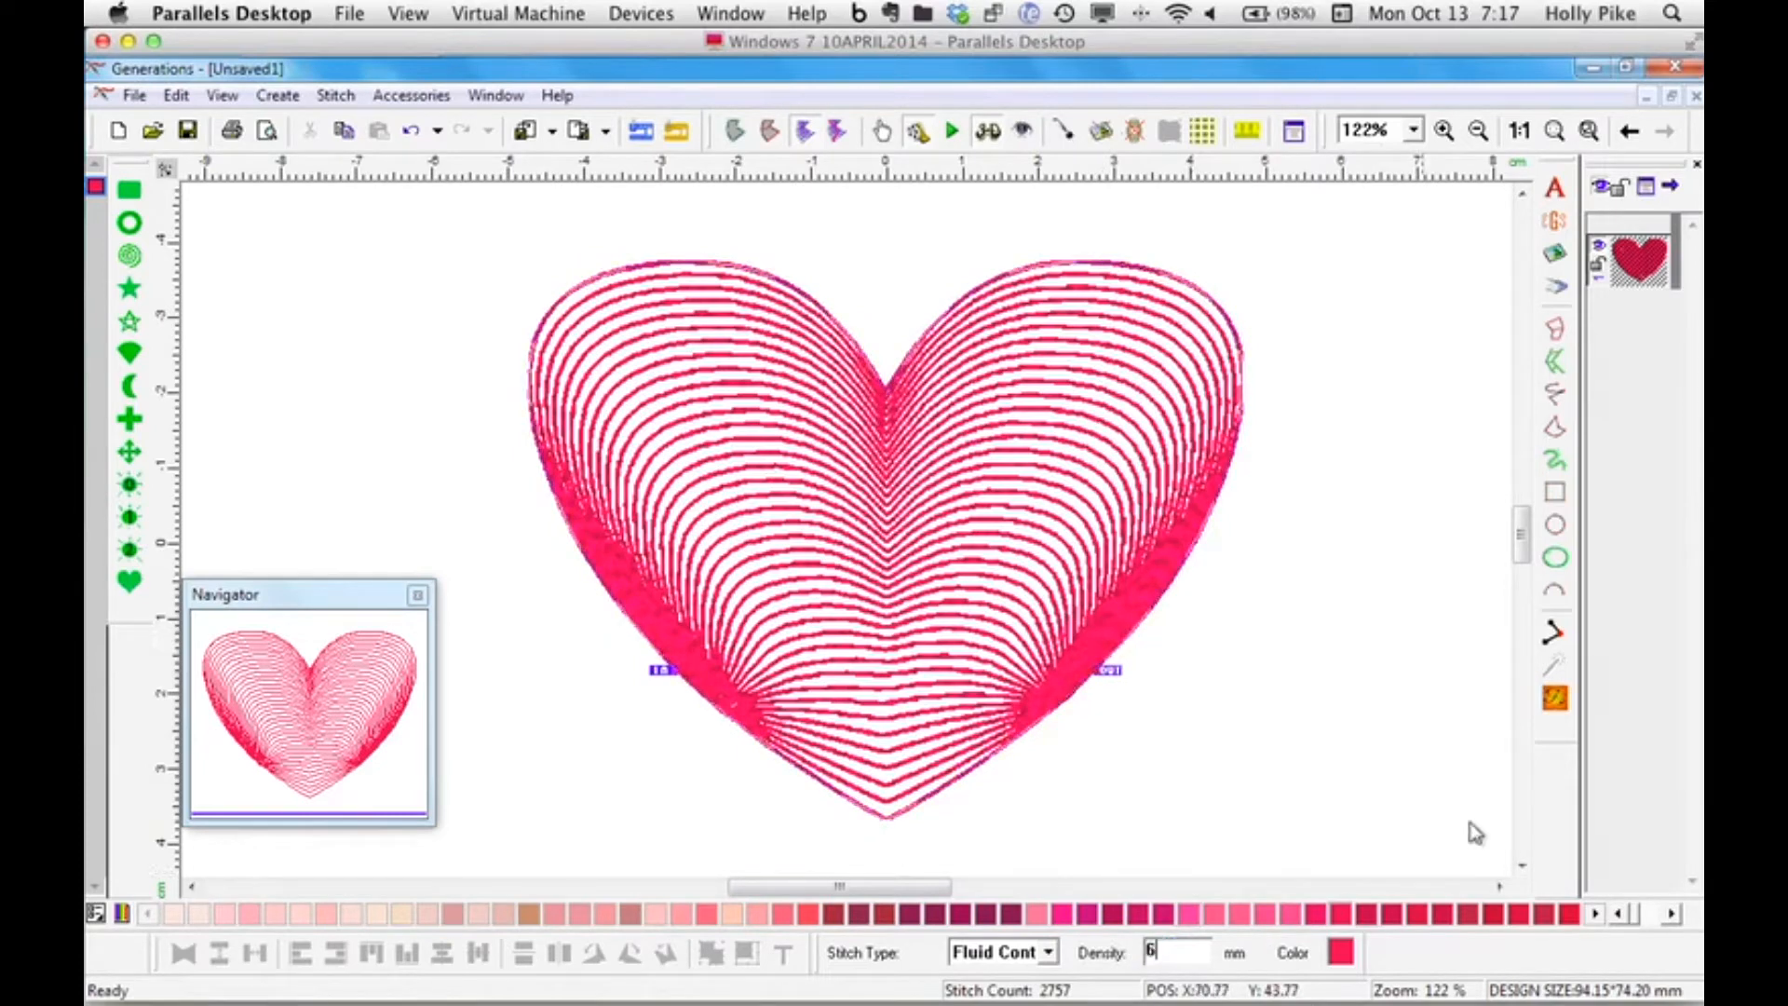
left_click(1555, 702)
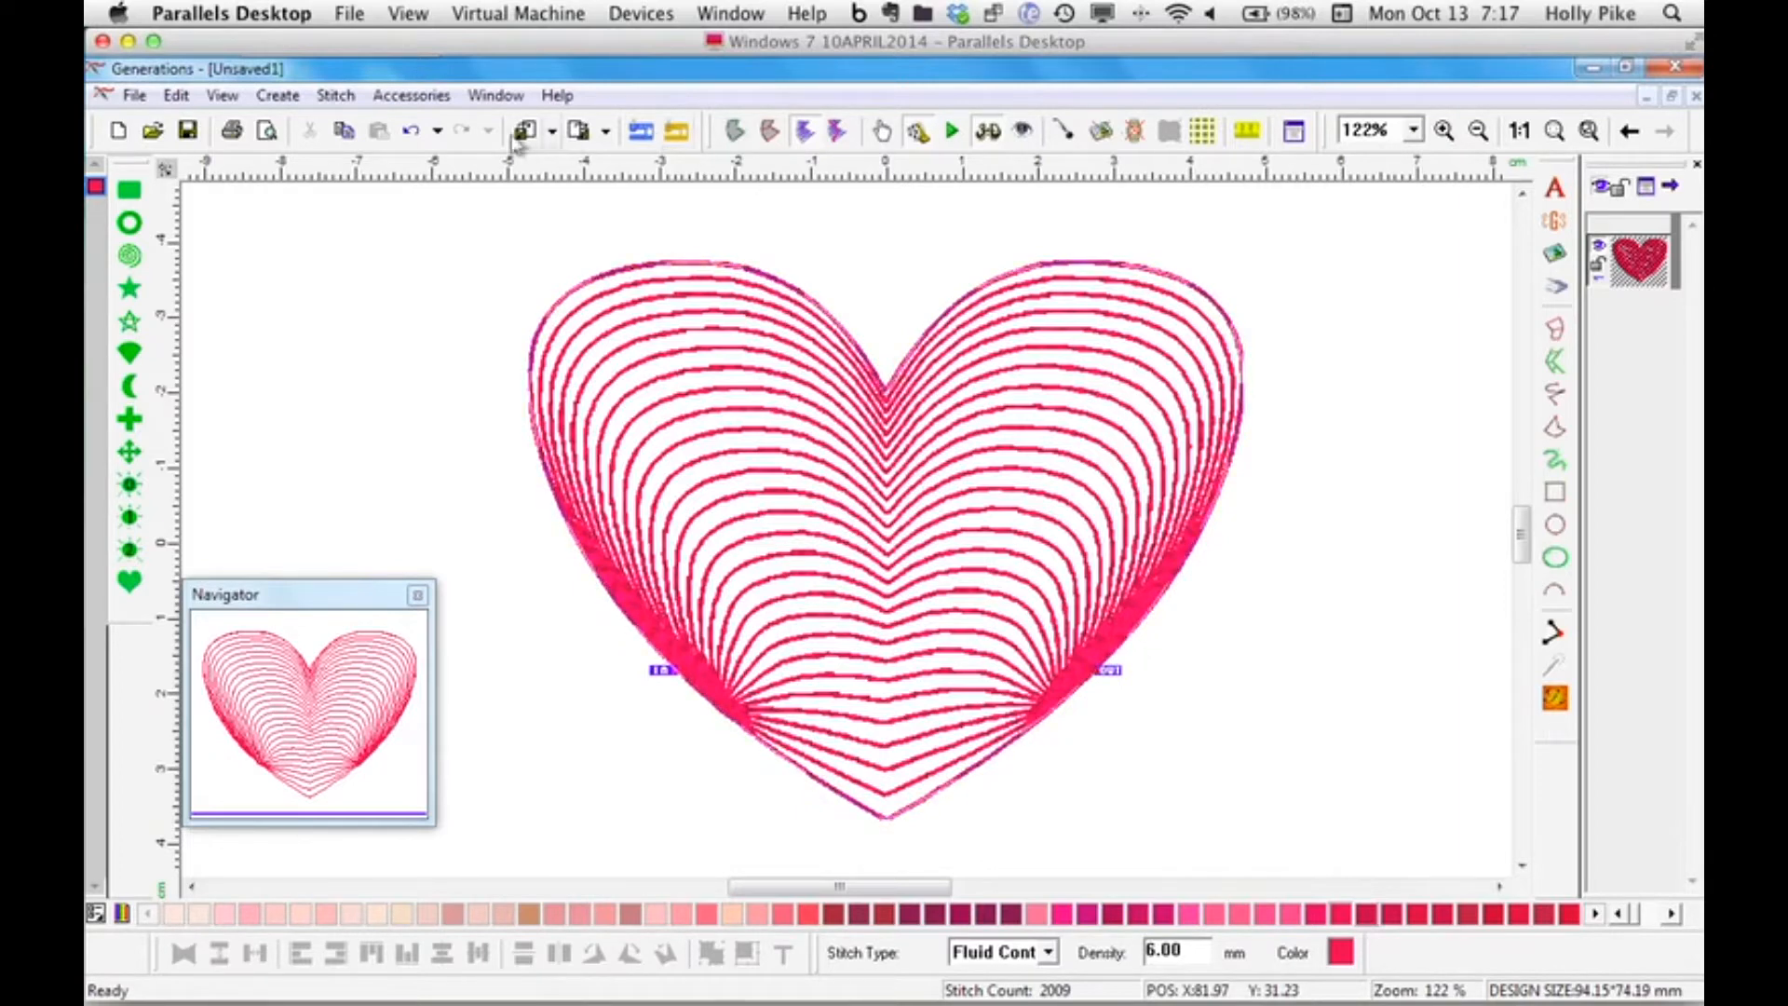
Undo the last density change and return the heart to Complex Fill.
left_click(413, 131)
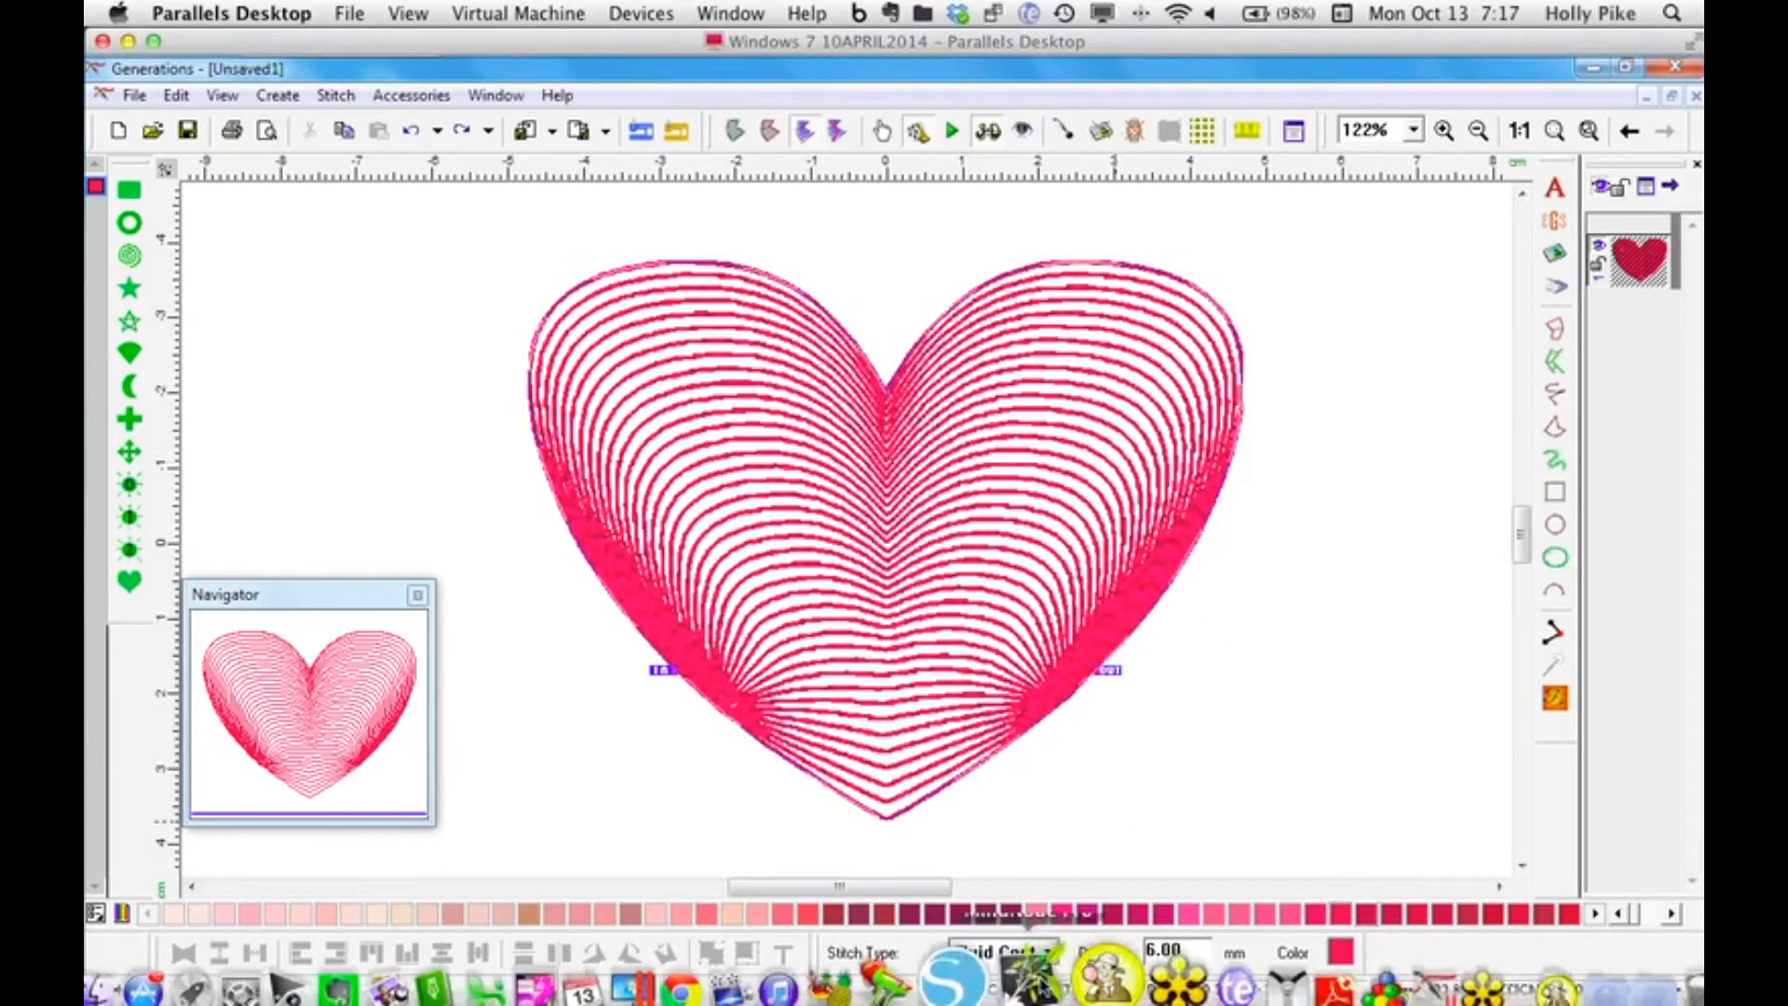
left_click(1048, 959)
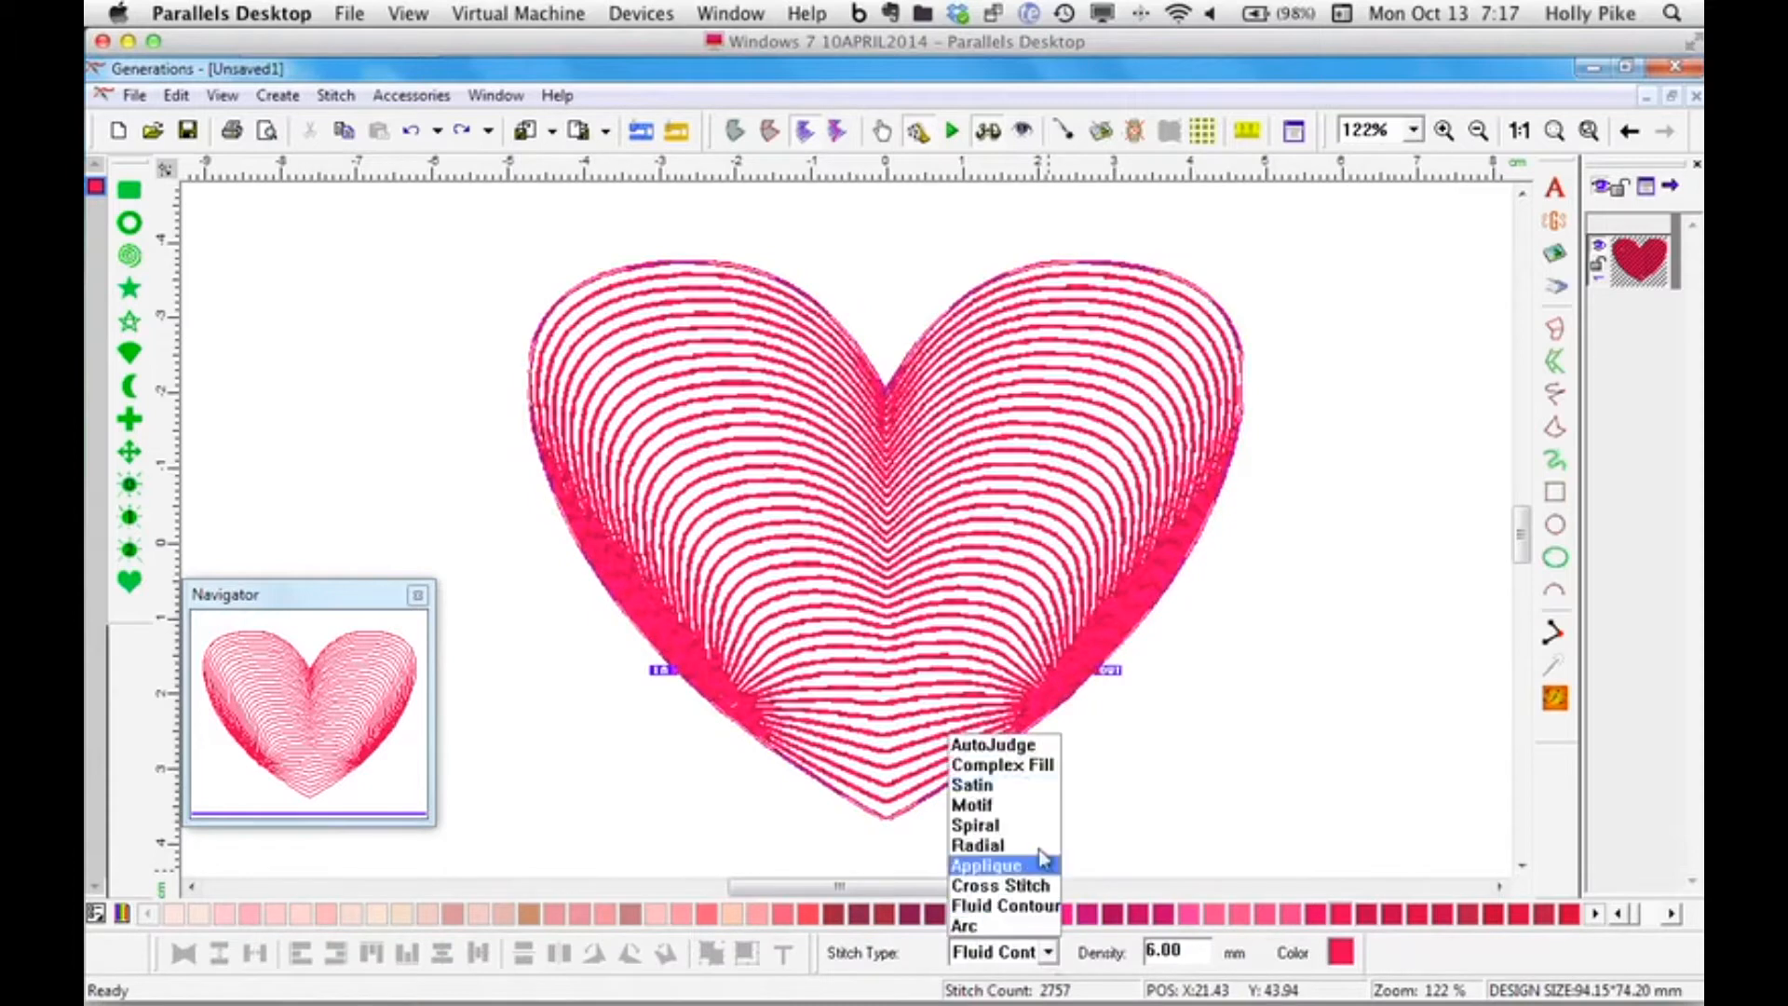
left_click(1038, 769)
Set the heart's stitch type to Fluid Contour with a density of 5 mm and smooth edges enabled.
double_click(1045, 772)
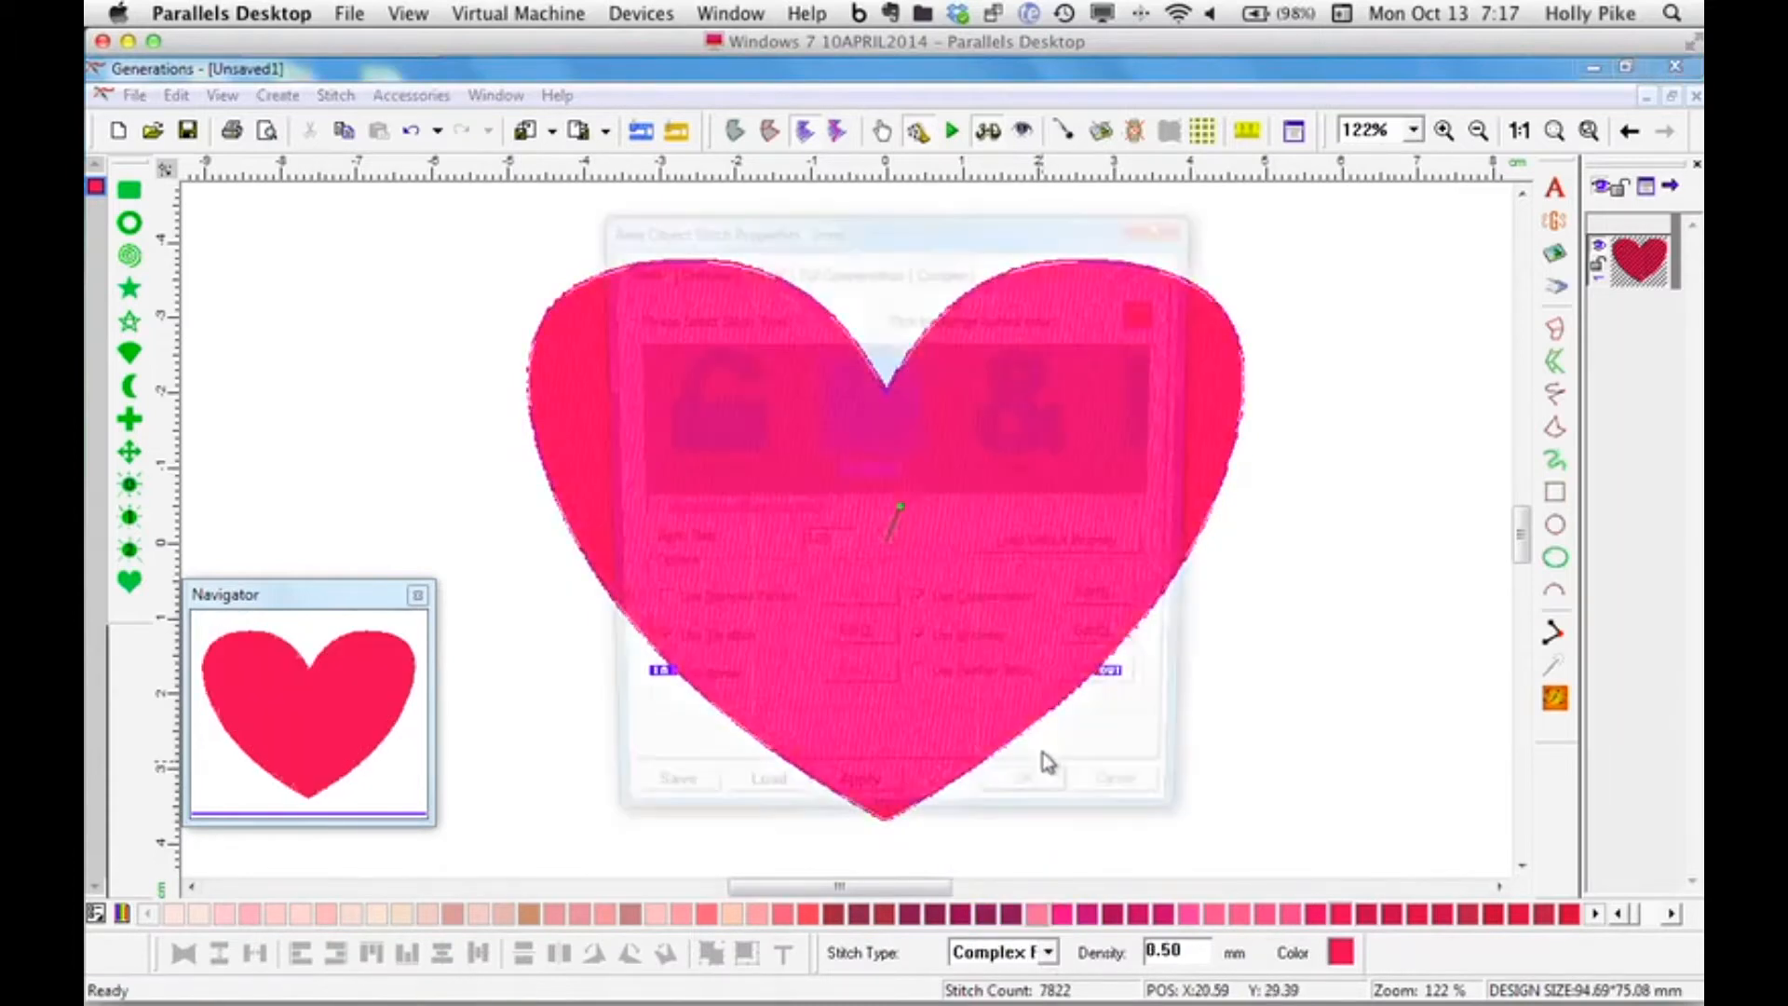
left_click_drag(790, 510, 1085, 489)
left_click(1047, 406)
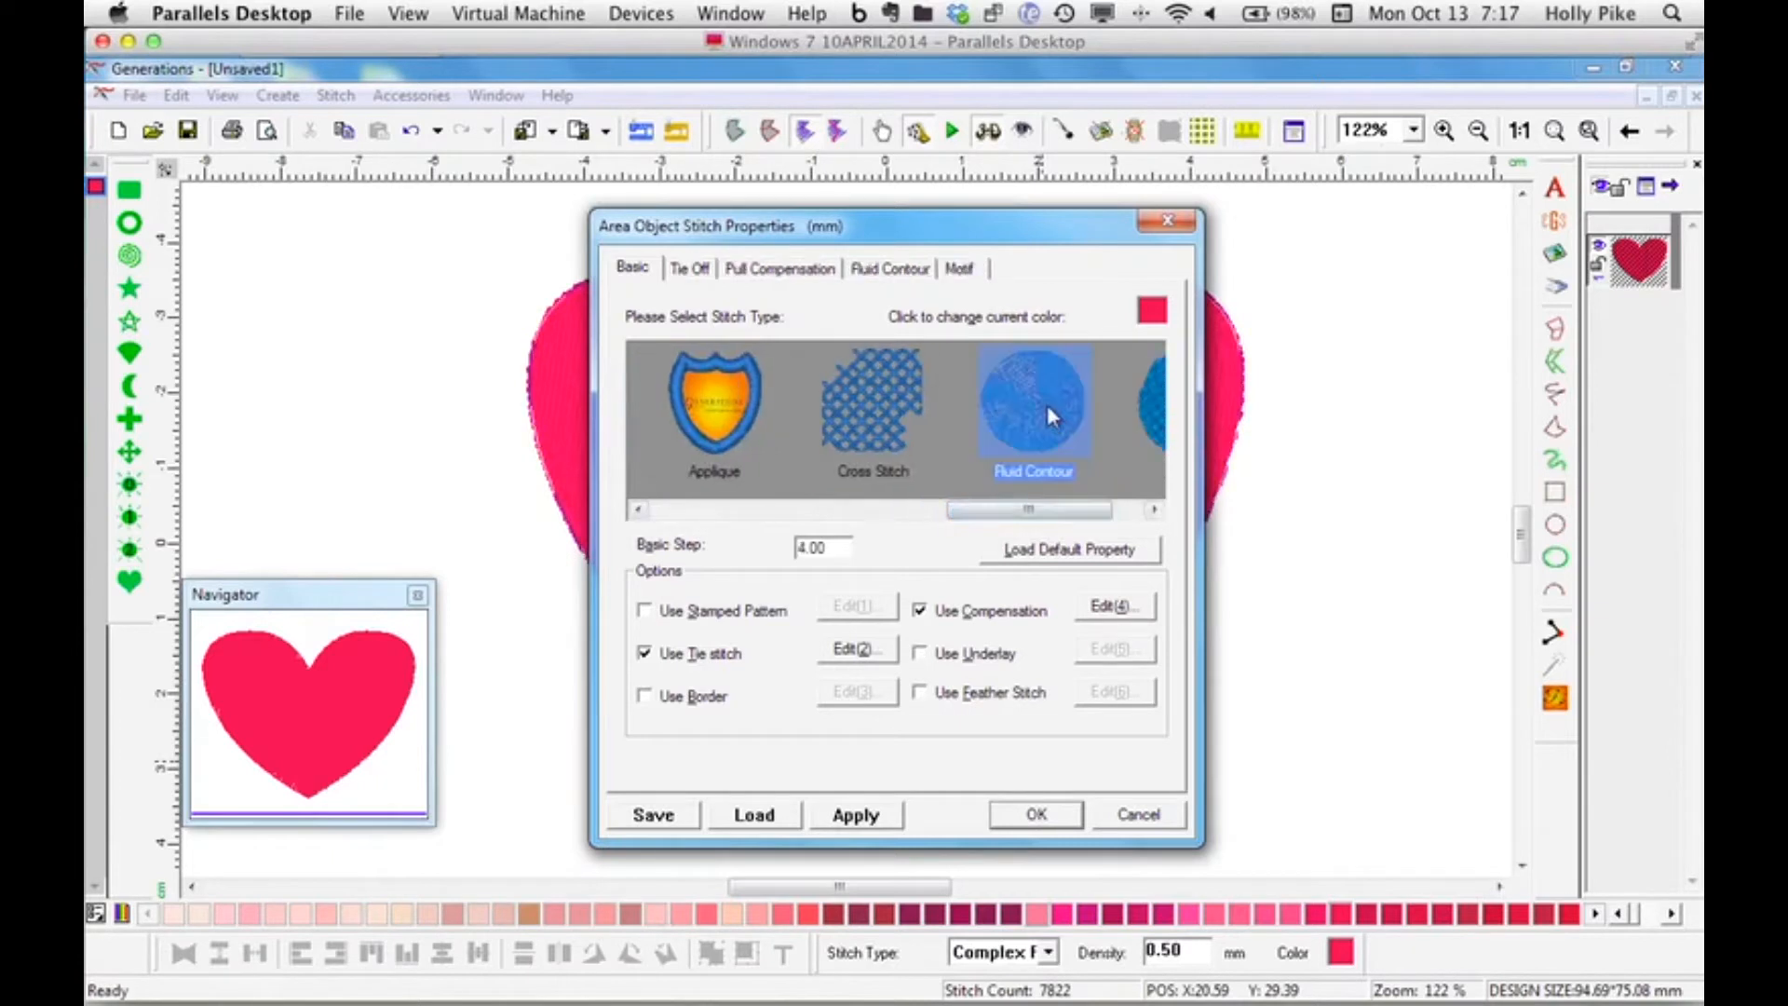
left_click(899, 268)
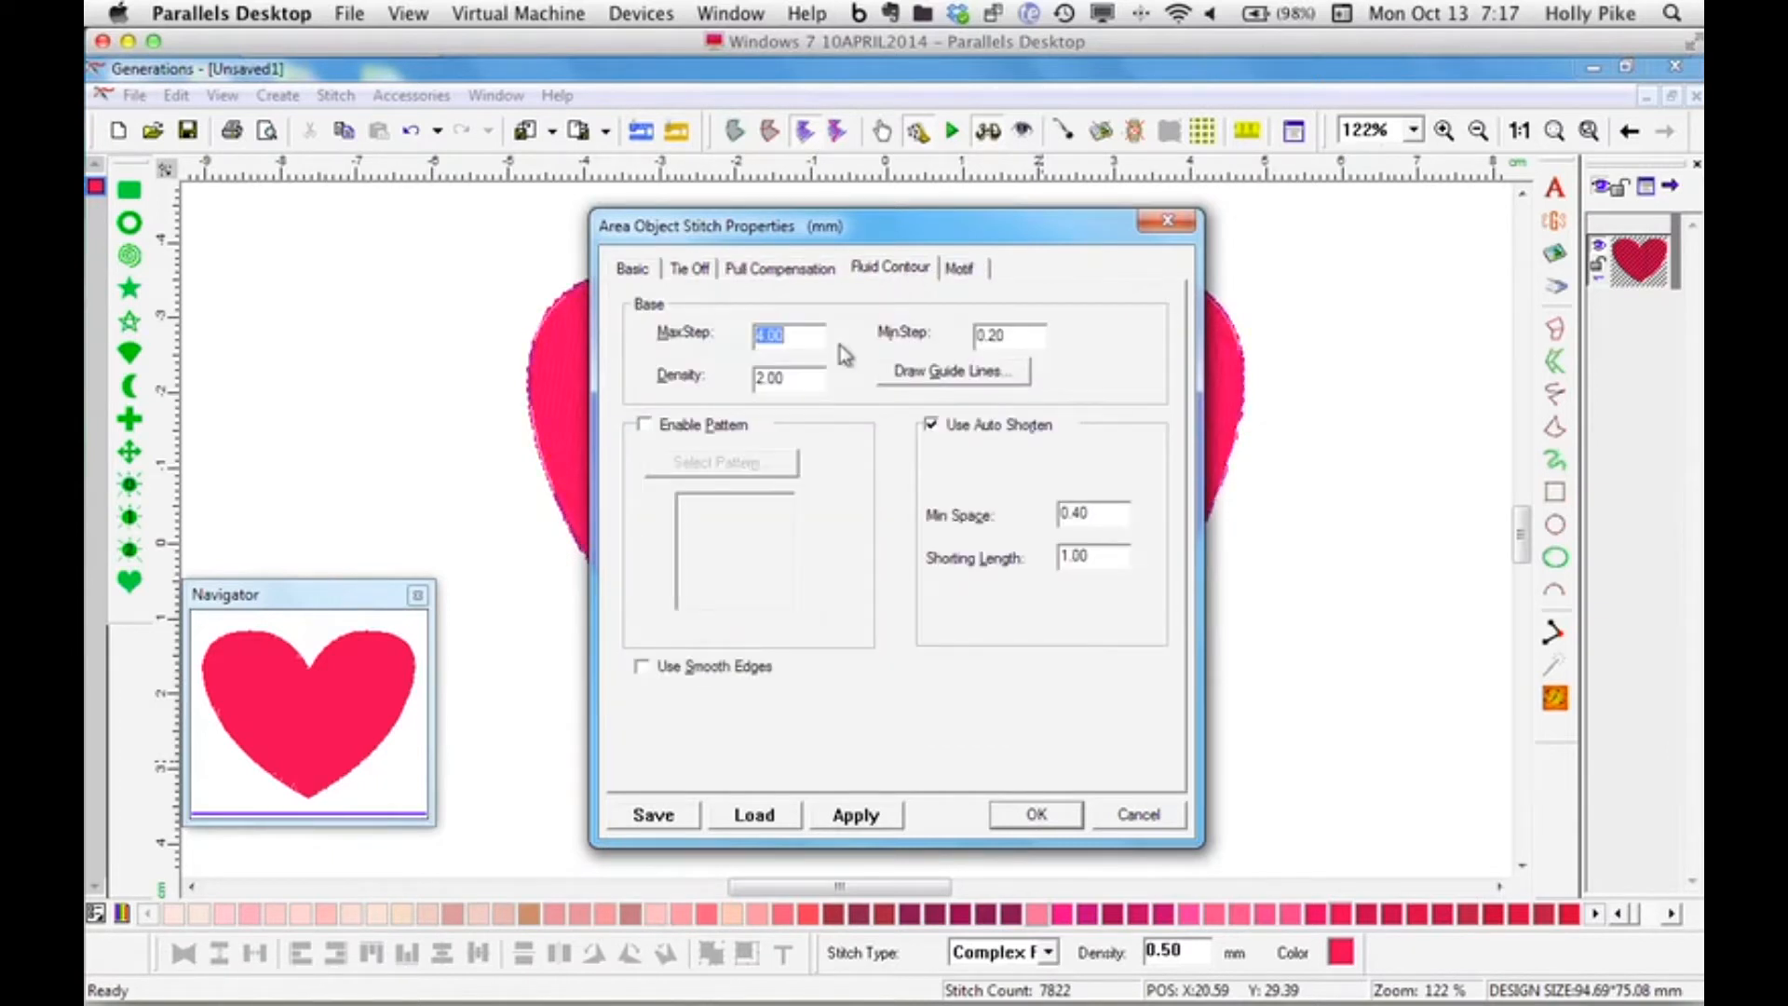
key("Tab")
type("5")
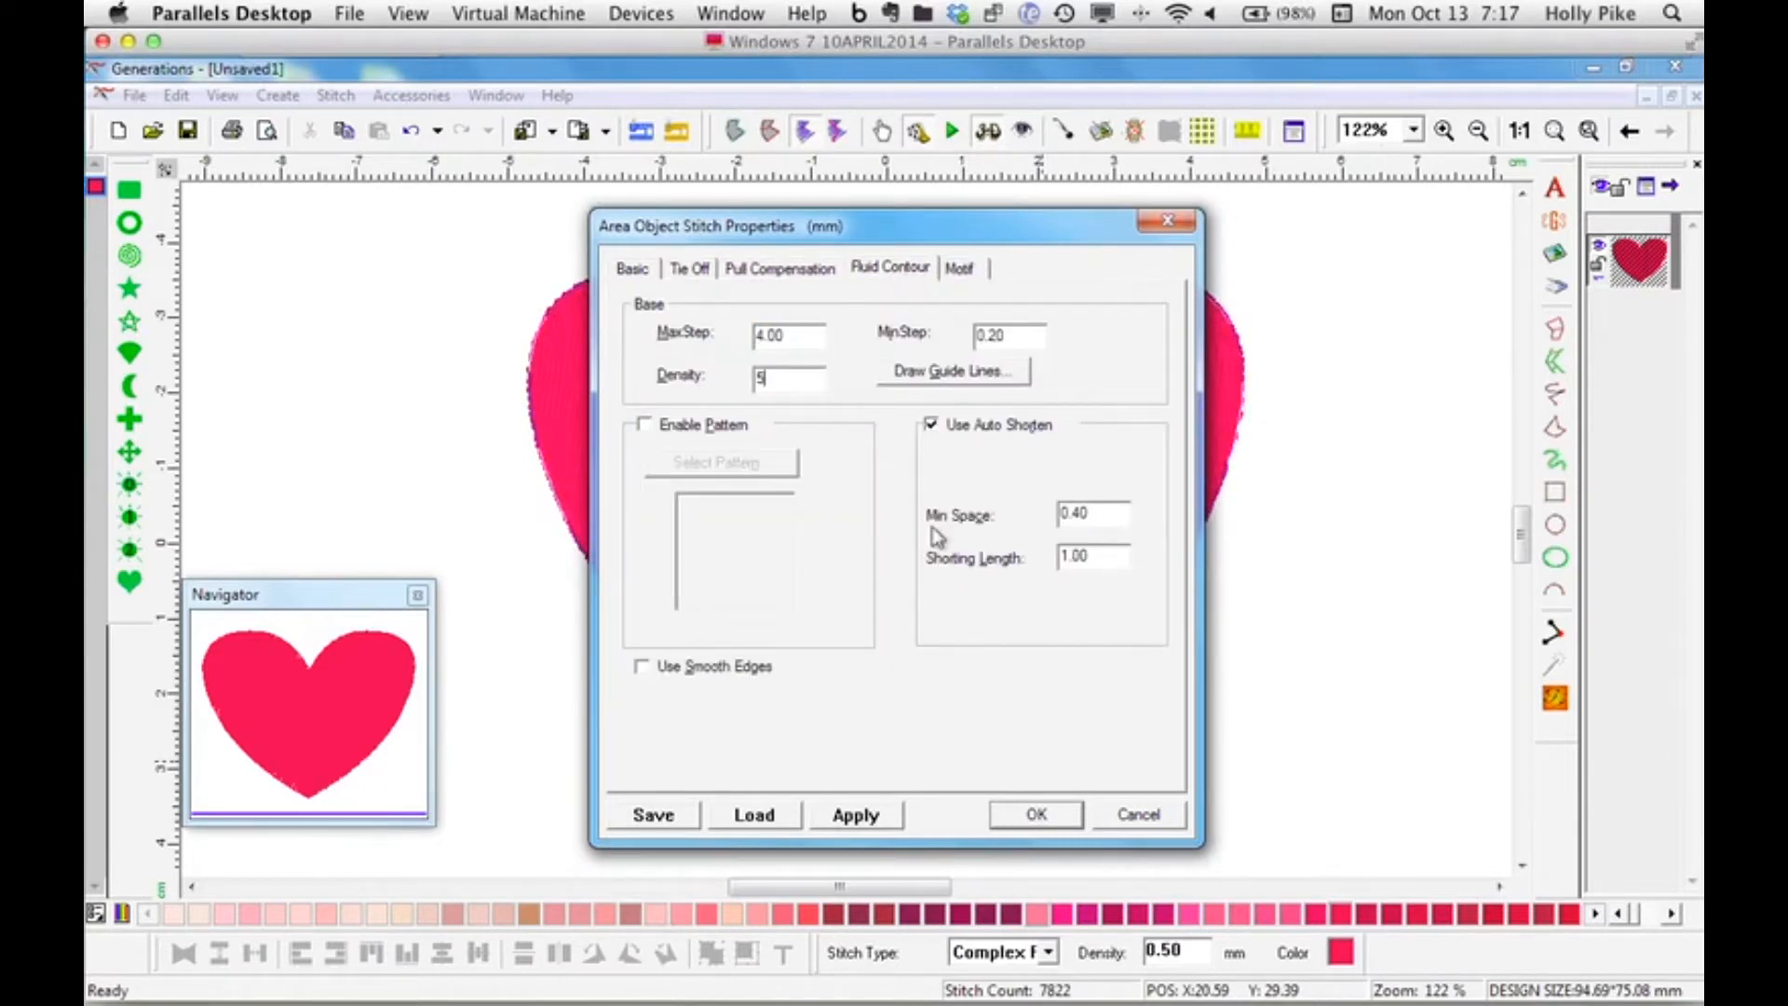
left_click(715, 669)
Draw a guide line curving inward from above the heart's right lobe down to below its lower right edge.
left_click(969, 373)
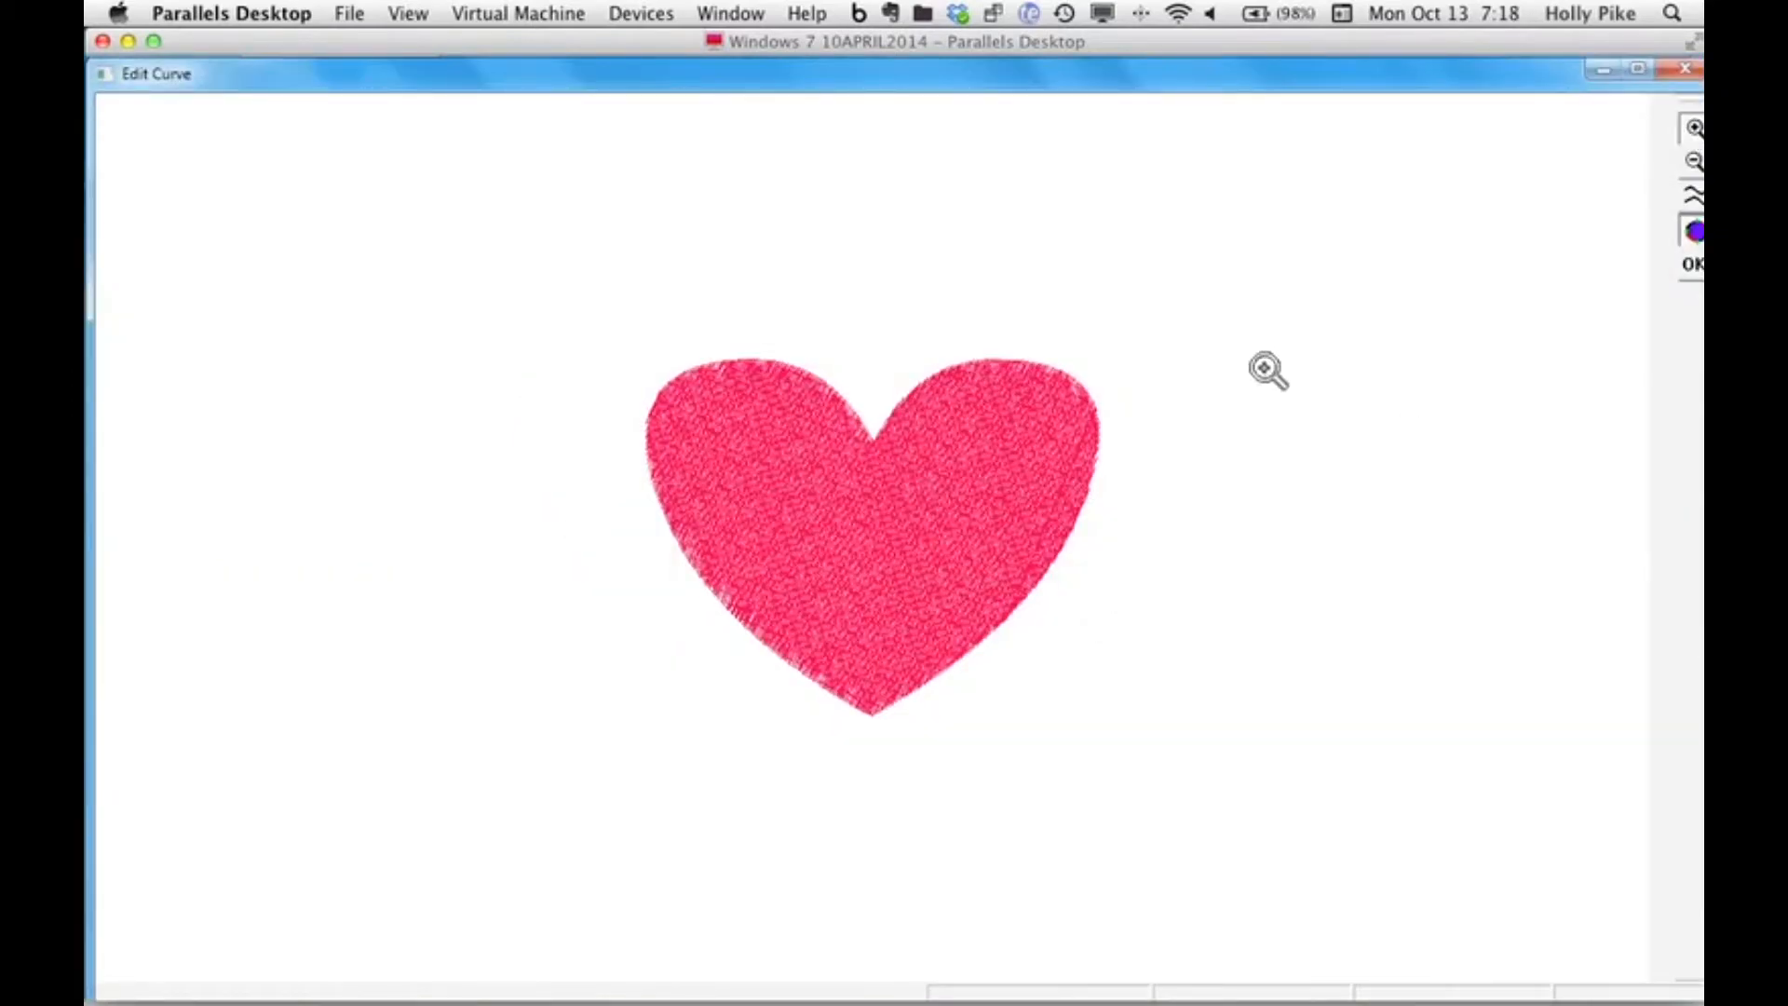
left_click(1264, 369)
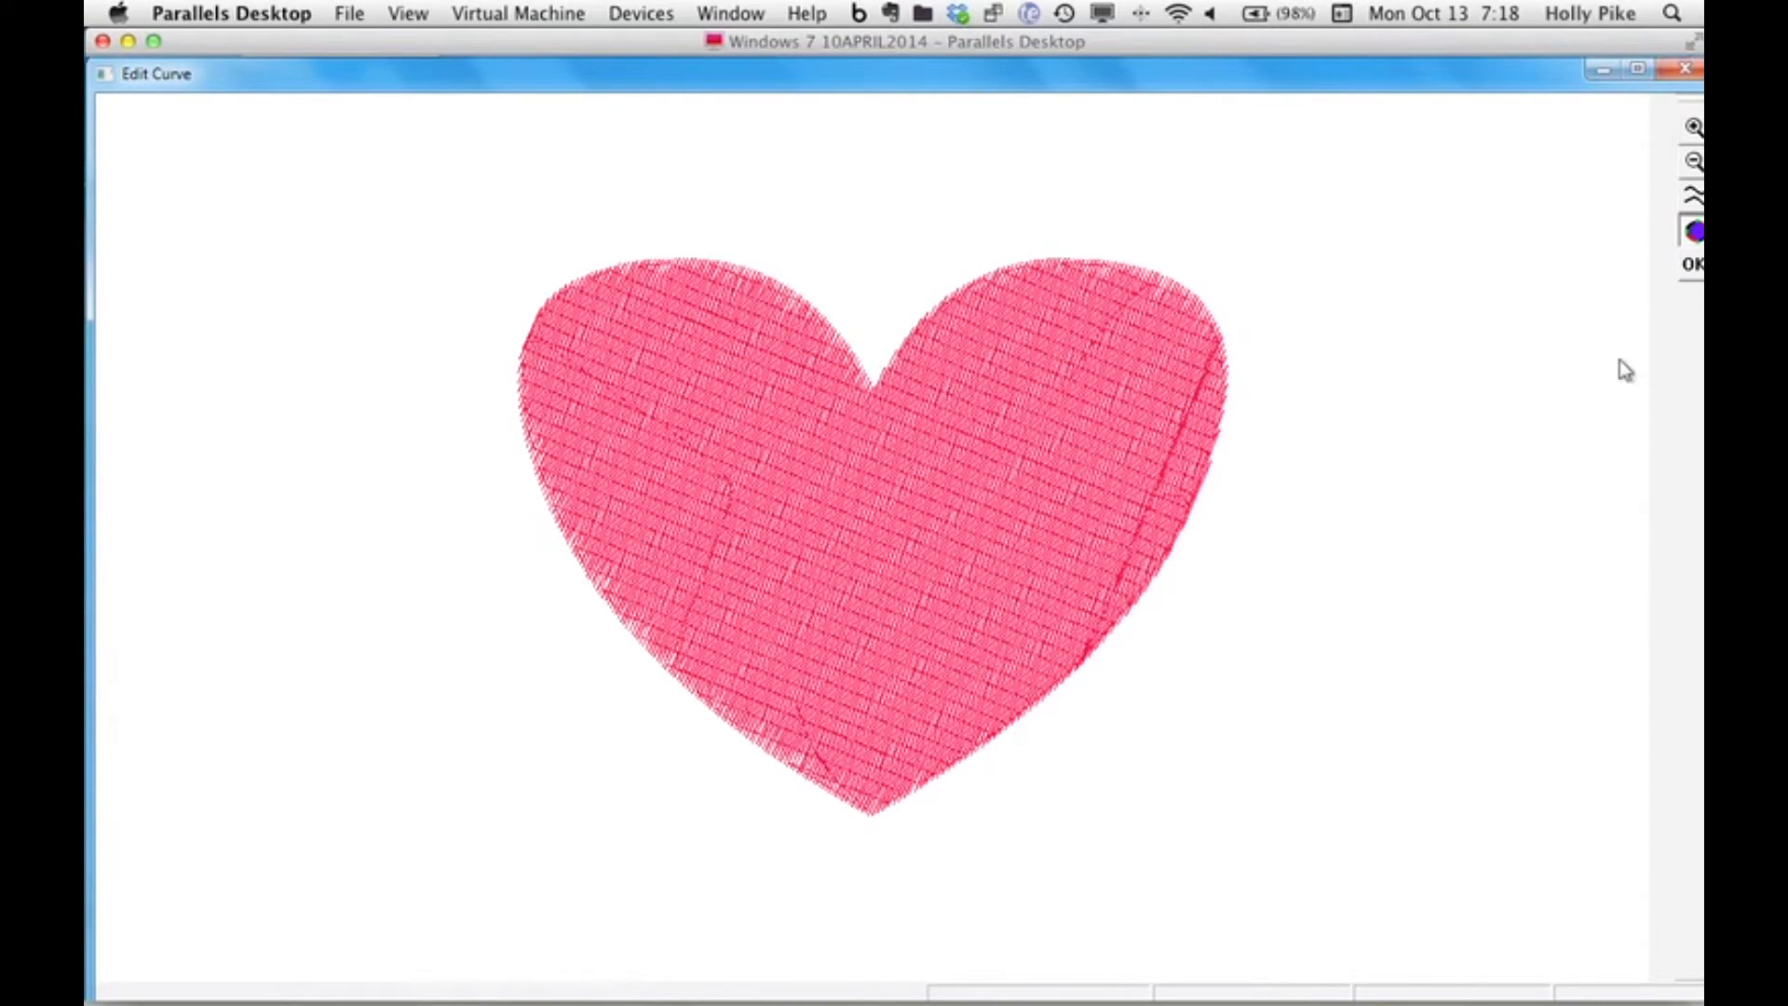
left_click(1690, 195)
left_click(1201, 215)
mouse_move(1078, 358)
left_mouse_down()
mouse_move(1021, 467)
mouse_move(987, 610)
left_mouse_up()
left_click_drag(1013, 785, 1023, 806)
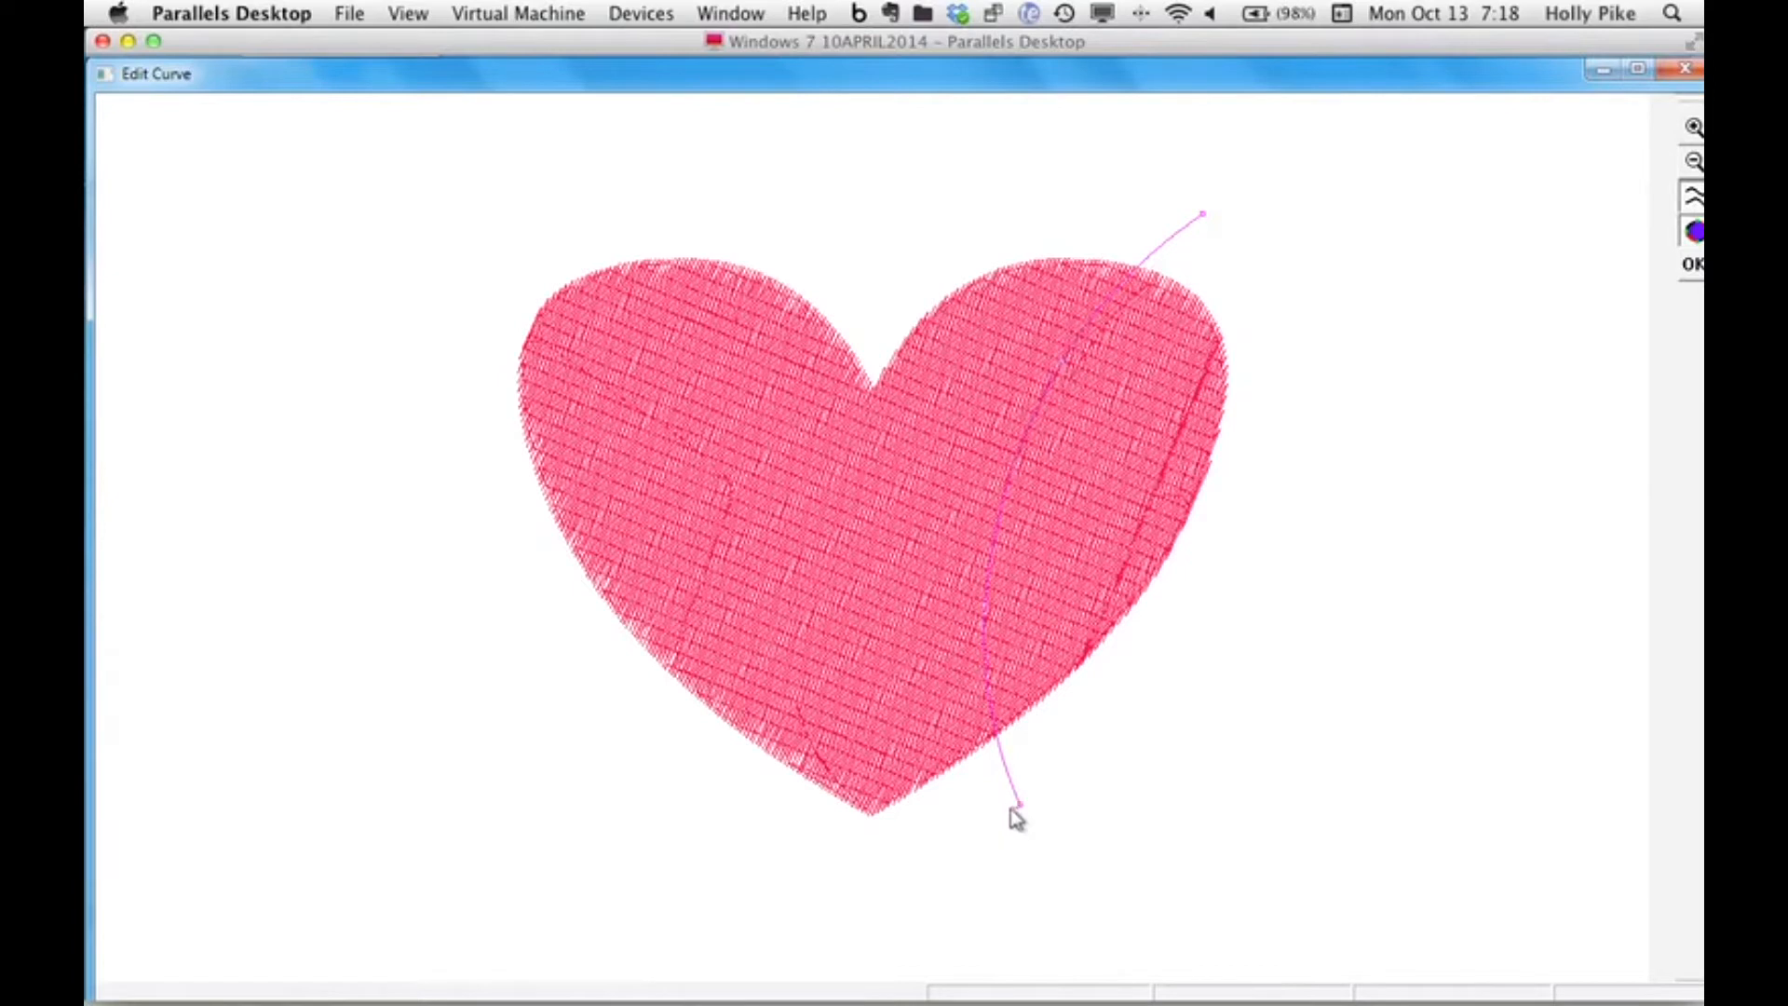
left_click_drag(1013, 804, 1011, 799)
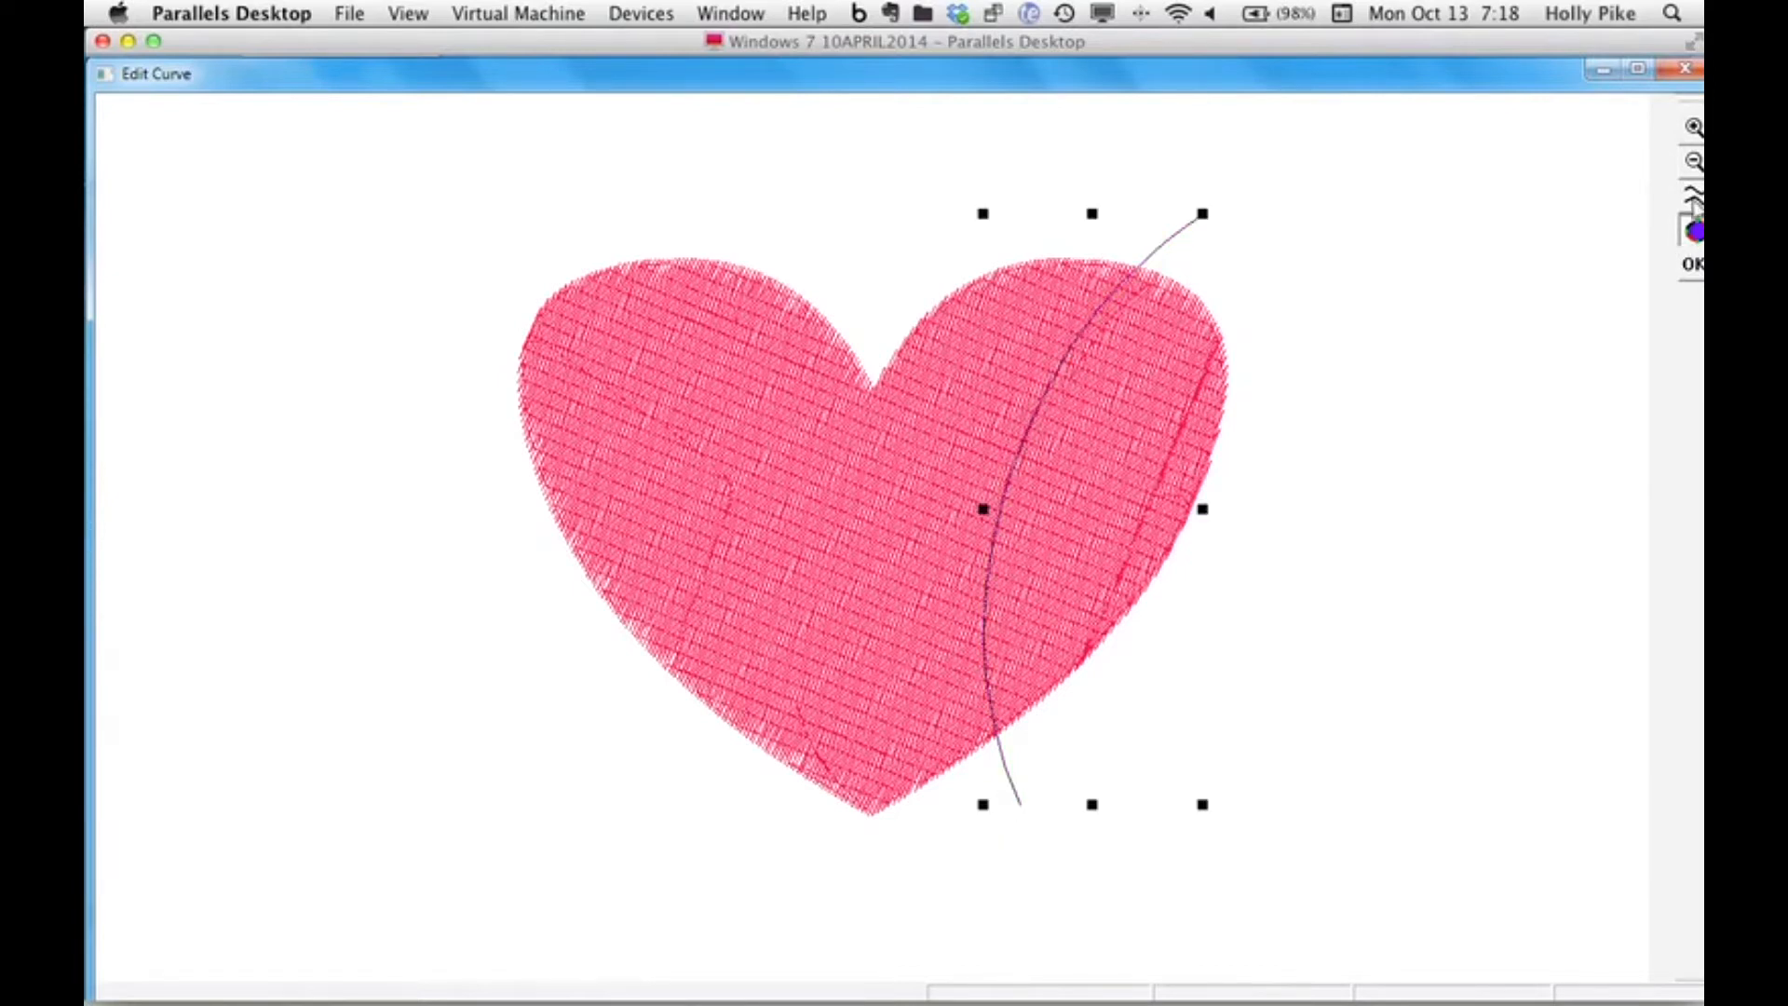
Draw a second inward-curving guide line through the heart's left lobe and apply the Fluid Contour fill.
mouse_move(621, 197)
left_mouse_down()
mouse_move(676, 291)
mouse_move(709, 584)
left_mouse_up()
mouse_move(686, 713)
left_mouse_down()
mouse_move(629, 828)
mouse_move(618, 793)
left_mouse_up()
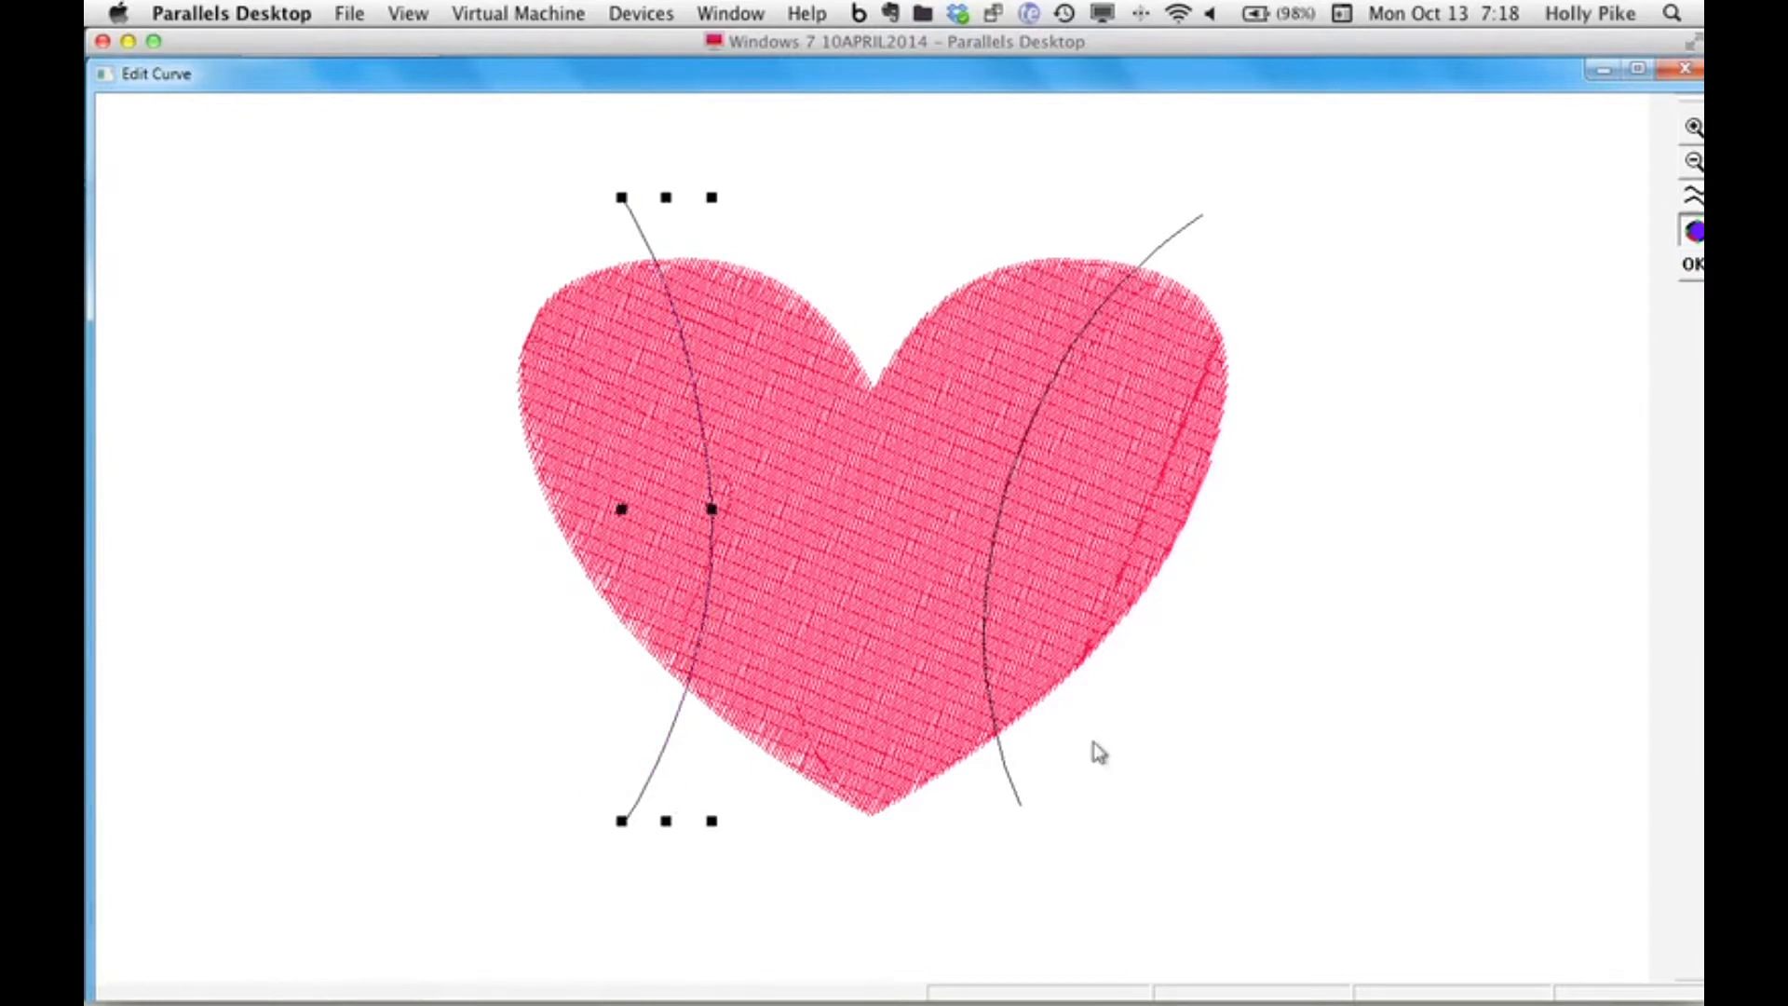
left_click(1692, 265)
left_click(1030, 810)
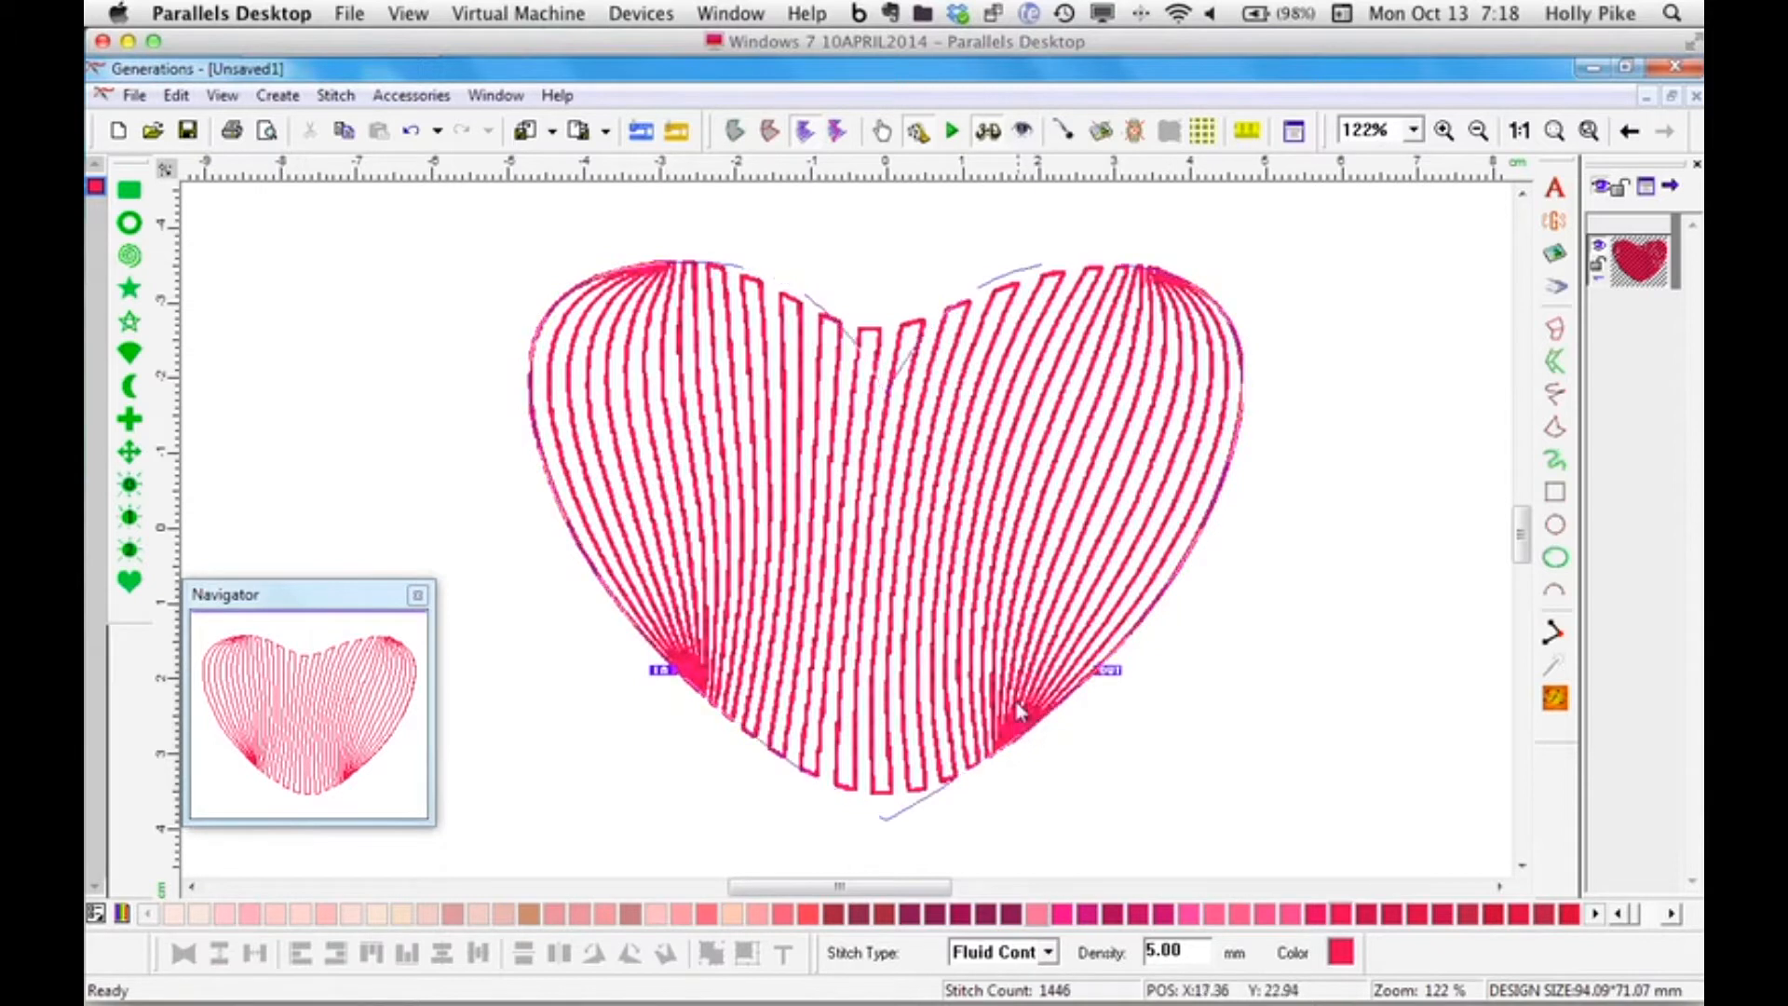
Undo the heart's two-guide-line Fluid Contour fill.
left_click(1049, 951)
left_click(503, 198)
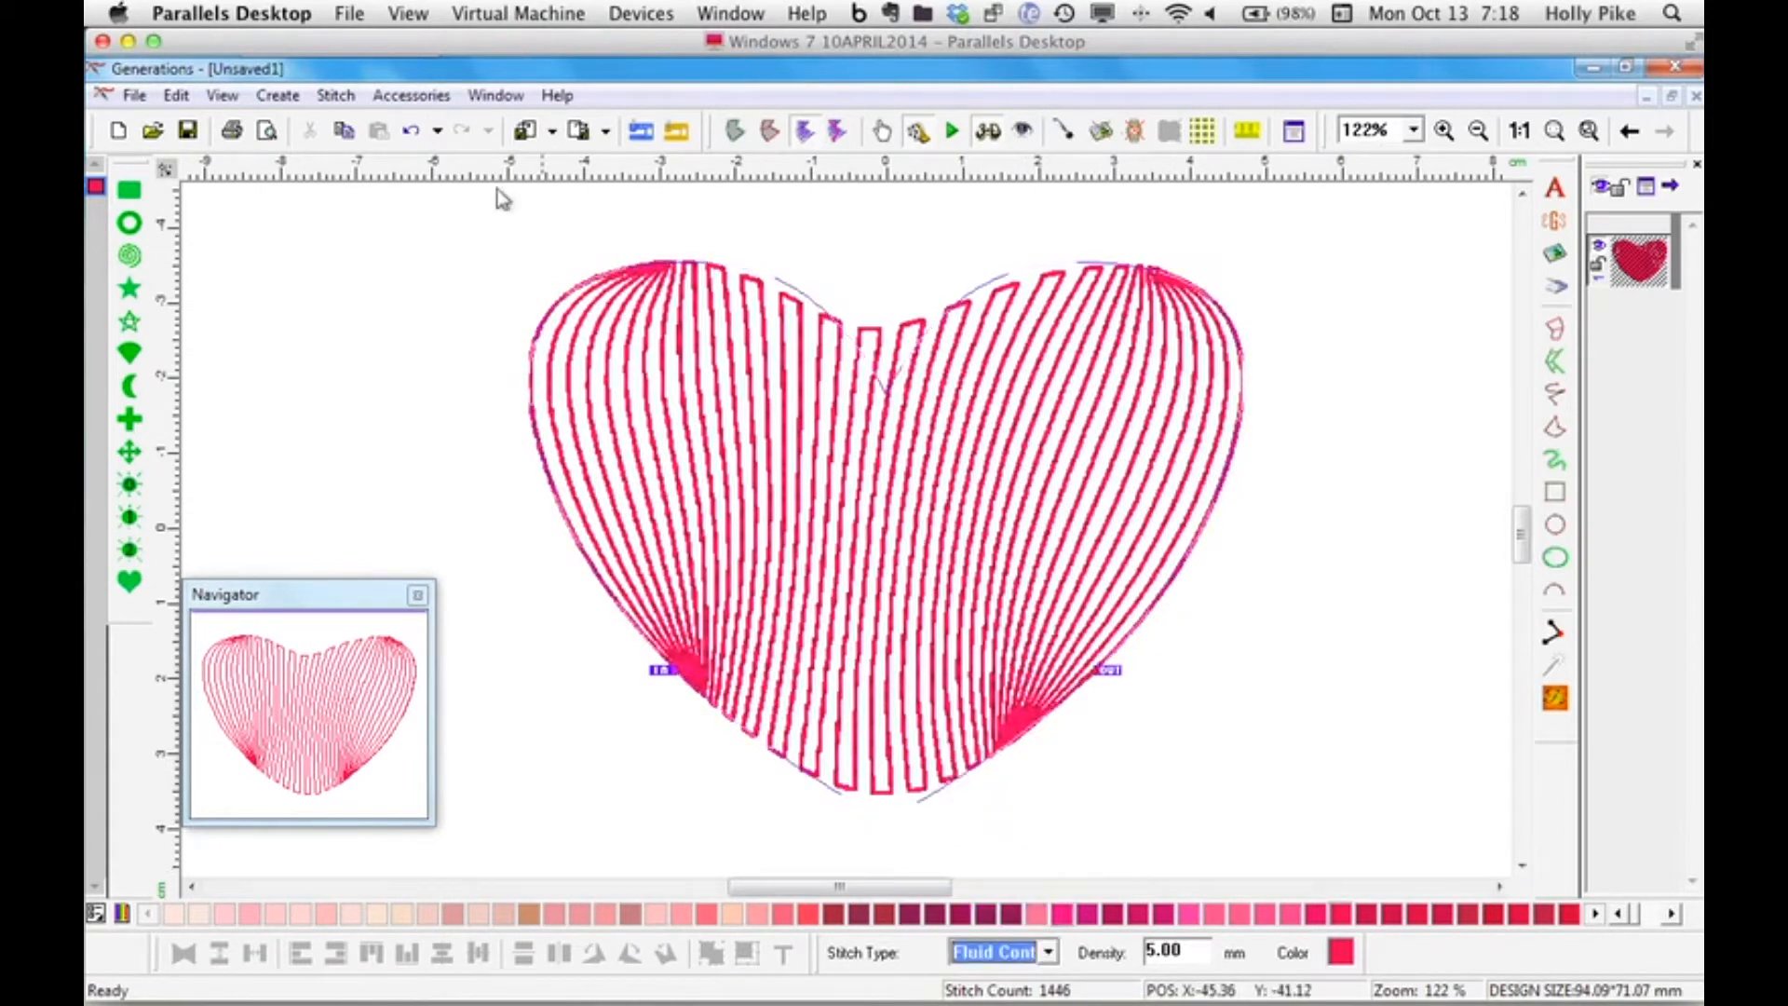
left_click(410, 133)
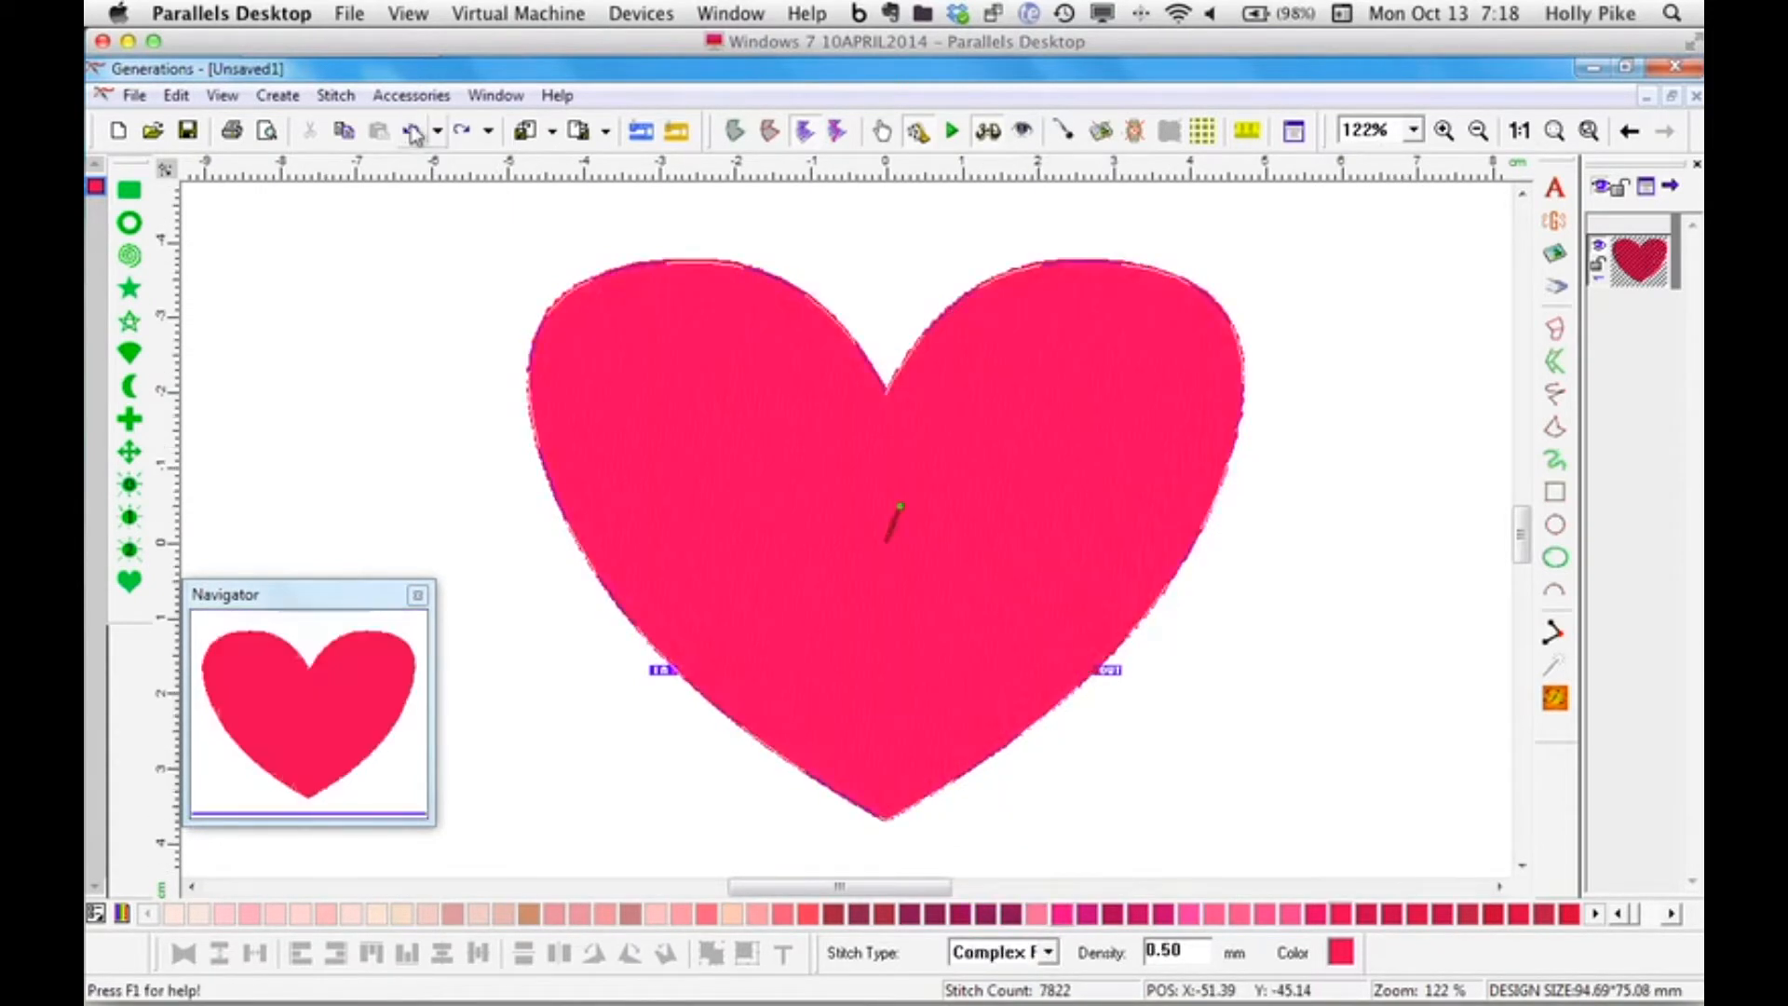
Set the heart's stitch type to Fluid Contour with a density of 4 mm and smooth edges enabled.
double_click(1188, 601)
left_click_drag(797, 511, 1084, 511)
left_click(1046, 395)
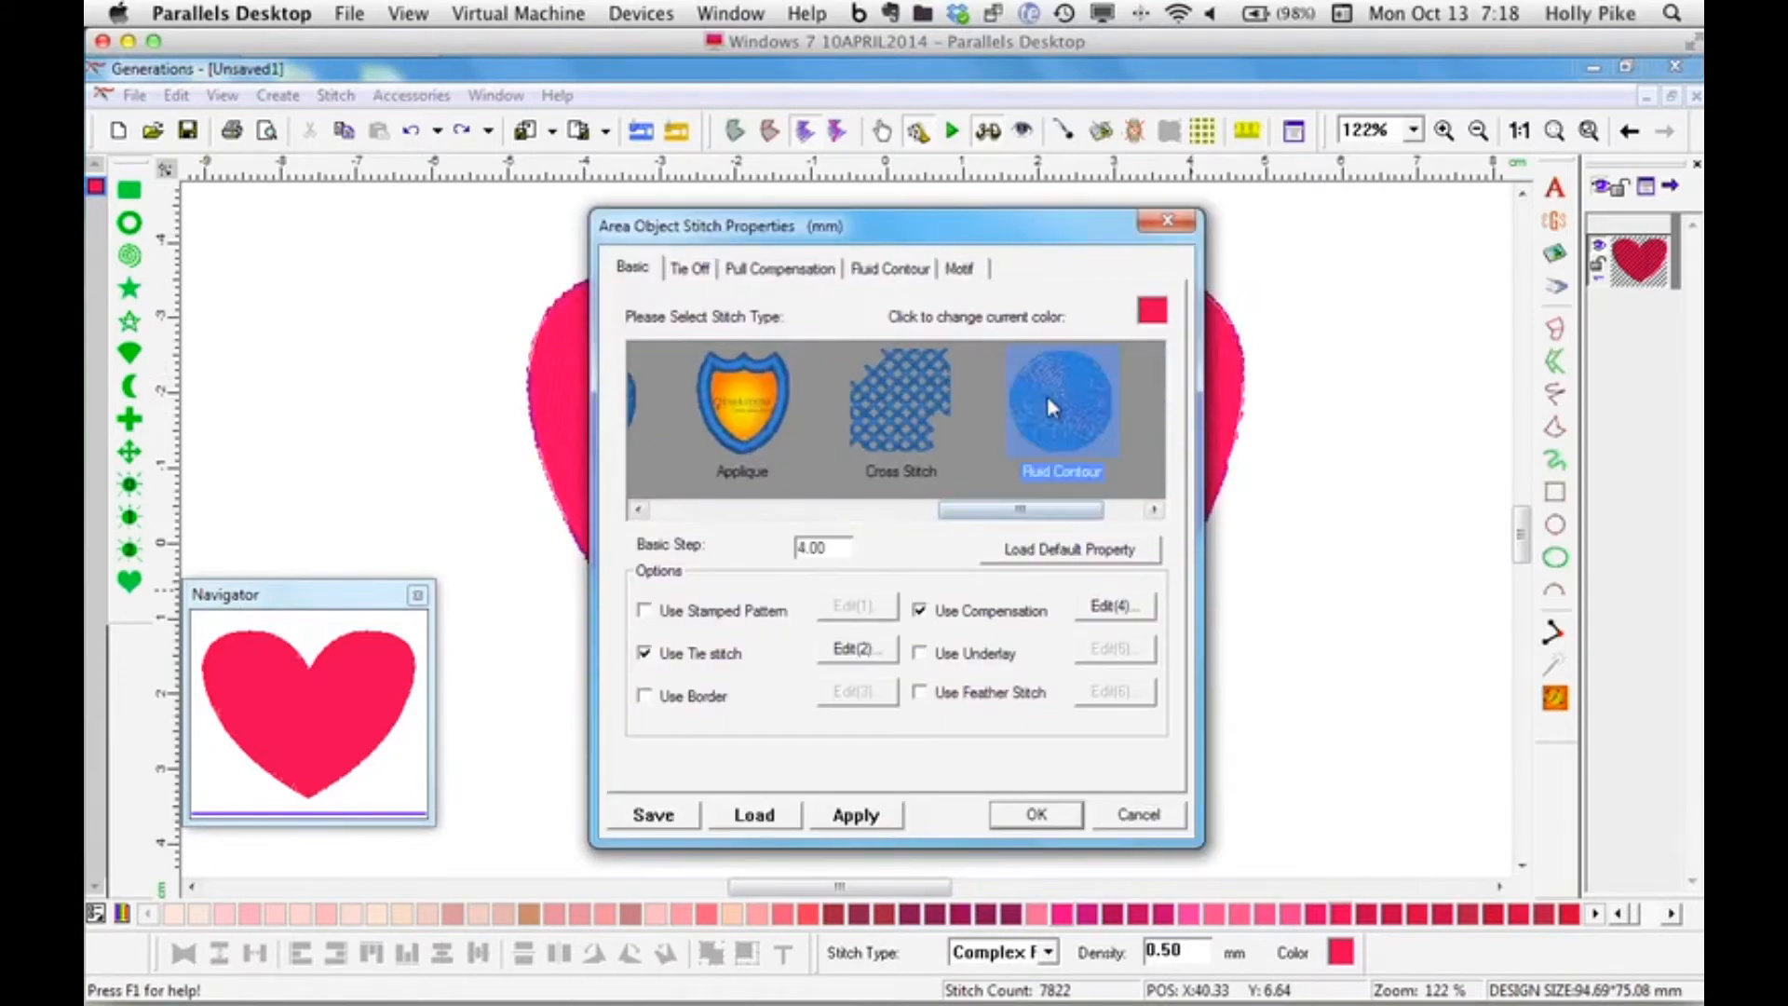
left_click(889, 269)
left_click(773, 377)
double_click(773, 377)
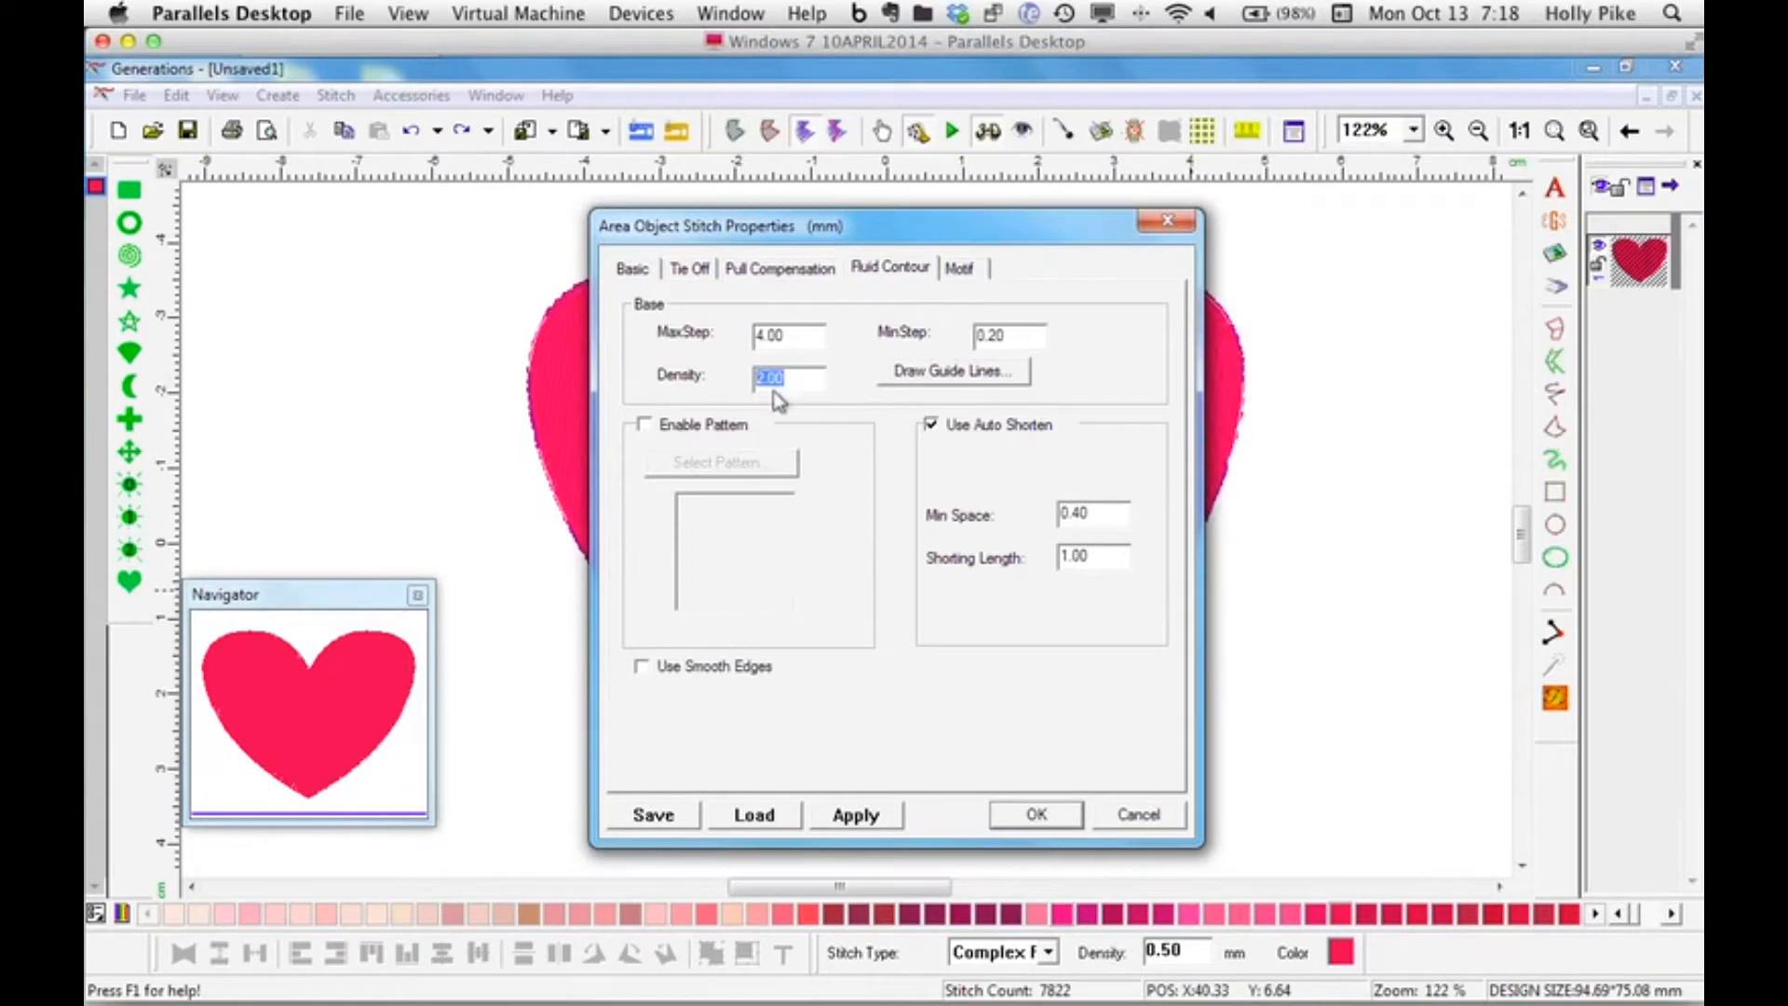
type("4")
left_click(700, 669)
Draw a short arched guide line across the heart's bottom tip.
left_click(953, 371)
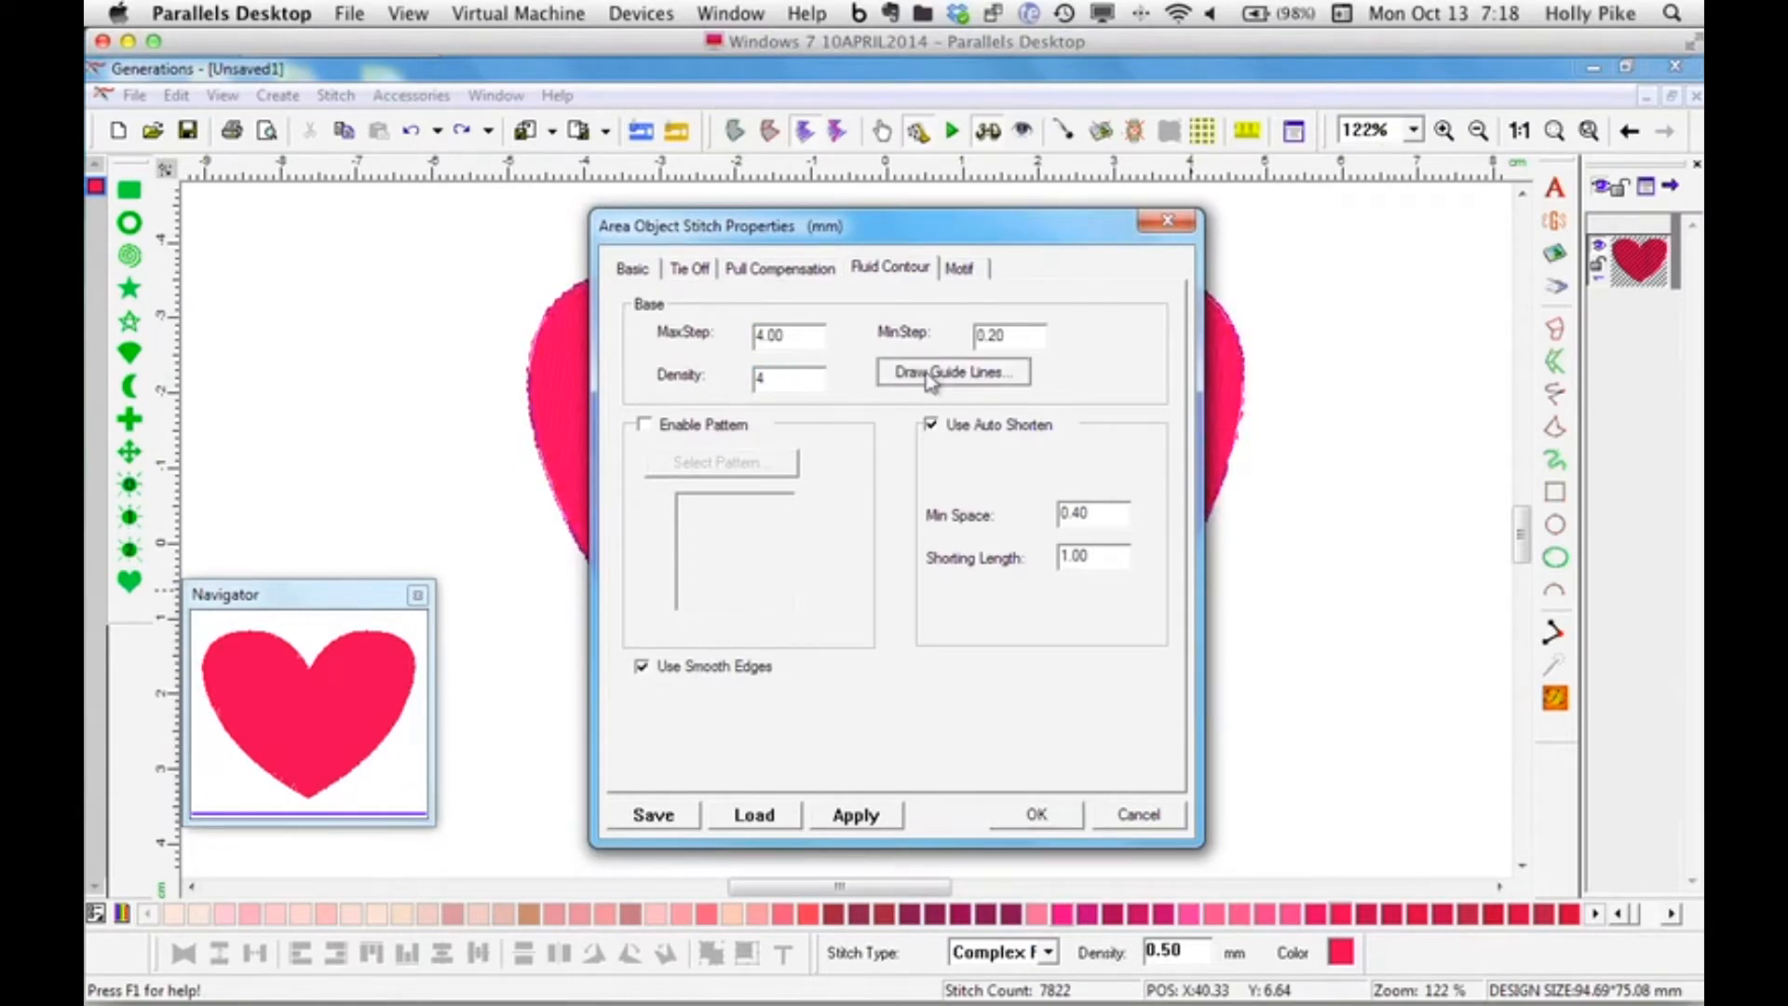
left_click(1694, 198)
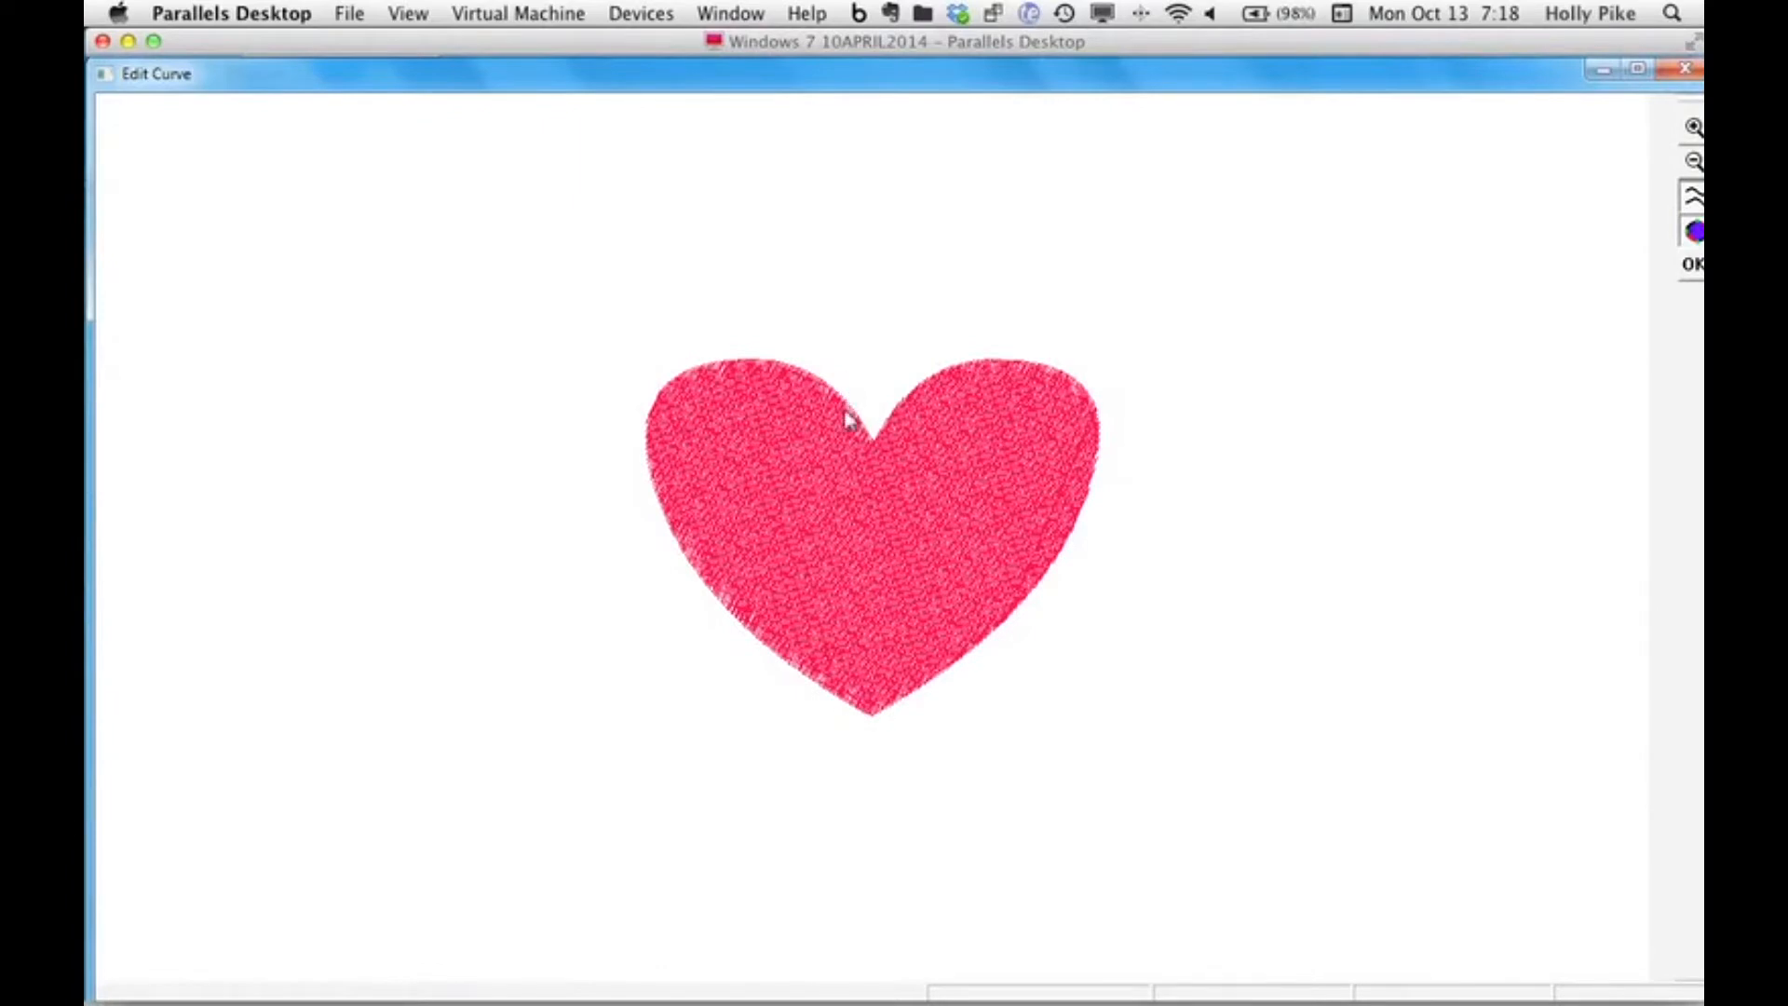
left_click(866, 693)
left_click(904, 688)
double_click(925, 726)
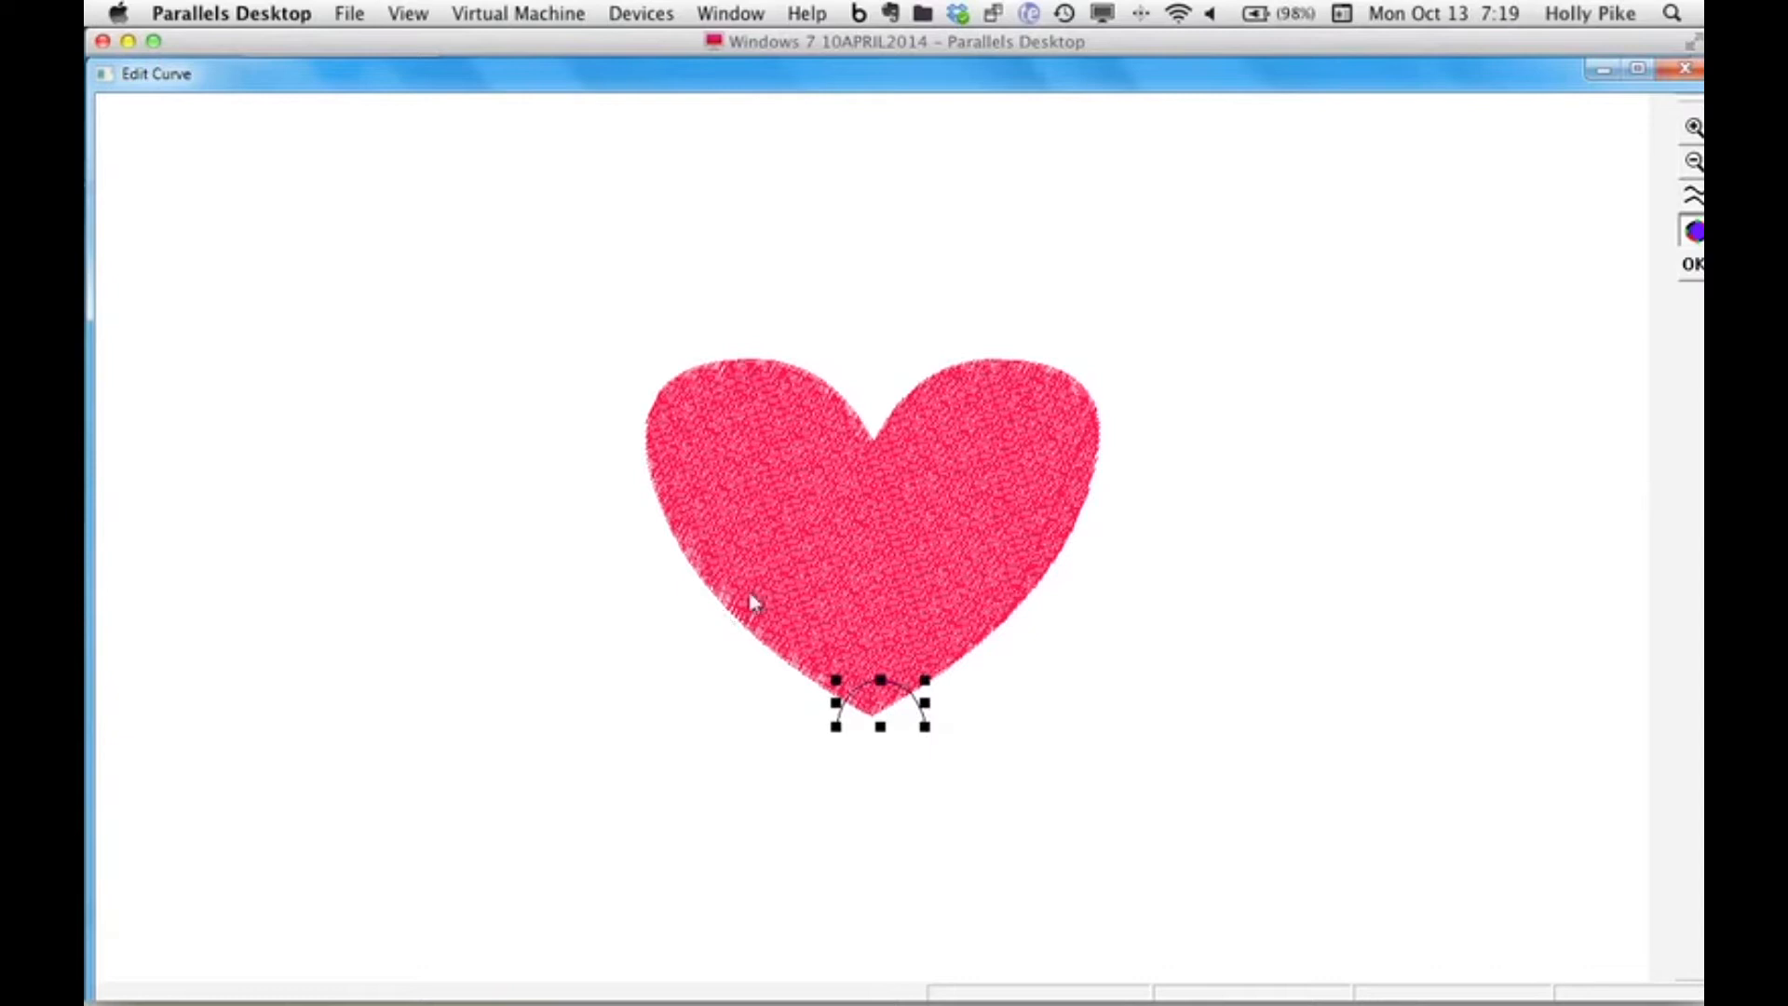
Draw a second guide line just inside the heart's upper outline, dipping at the cleft, and apply the Fluid Contour fill.
left_click(690, 584)
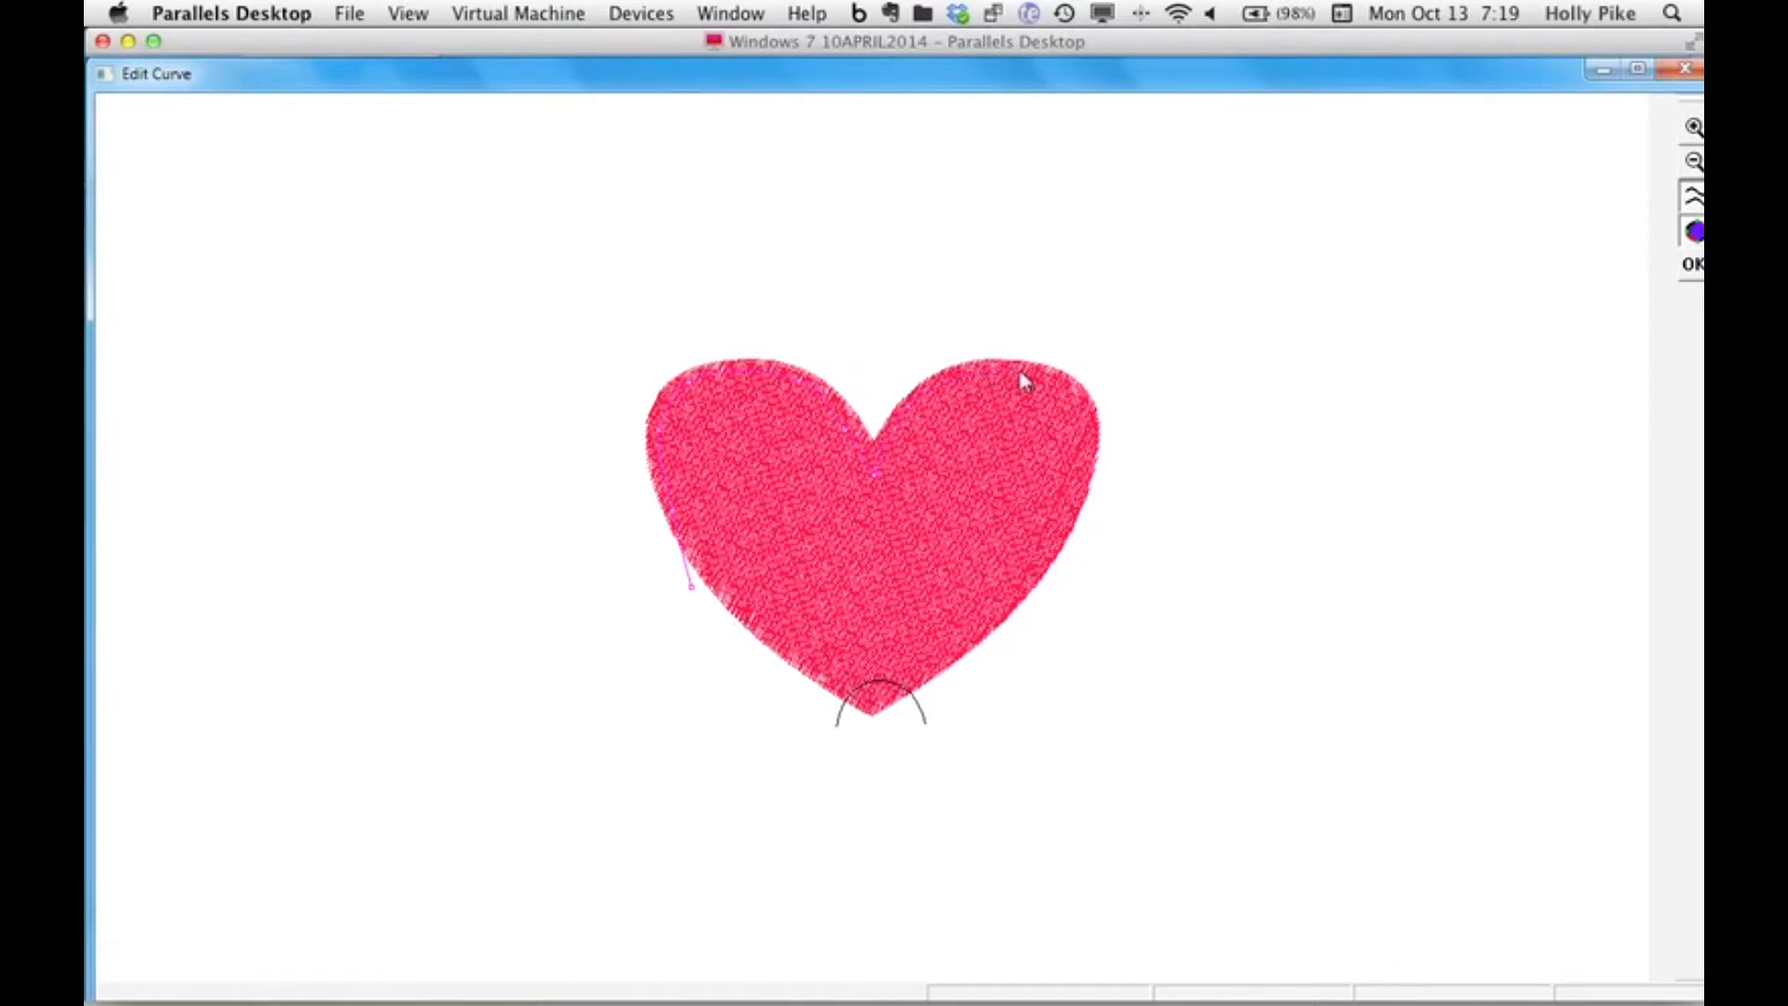
right_click(1090, 557)
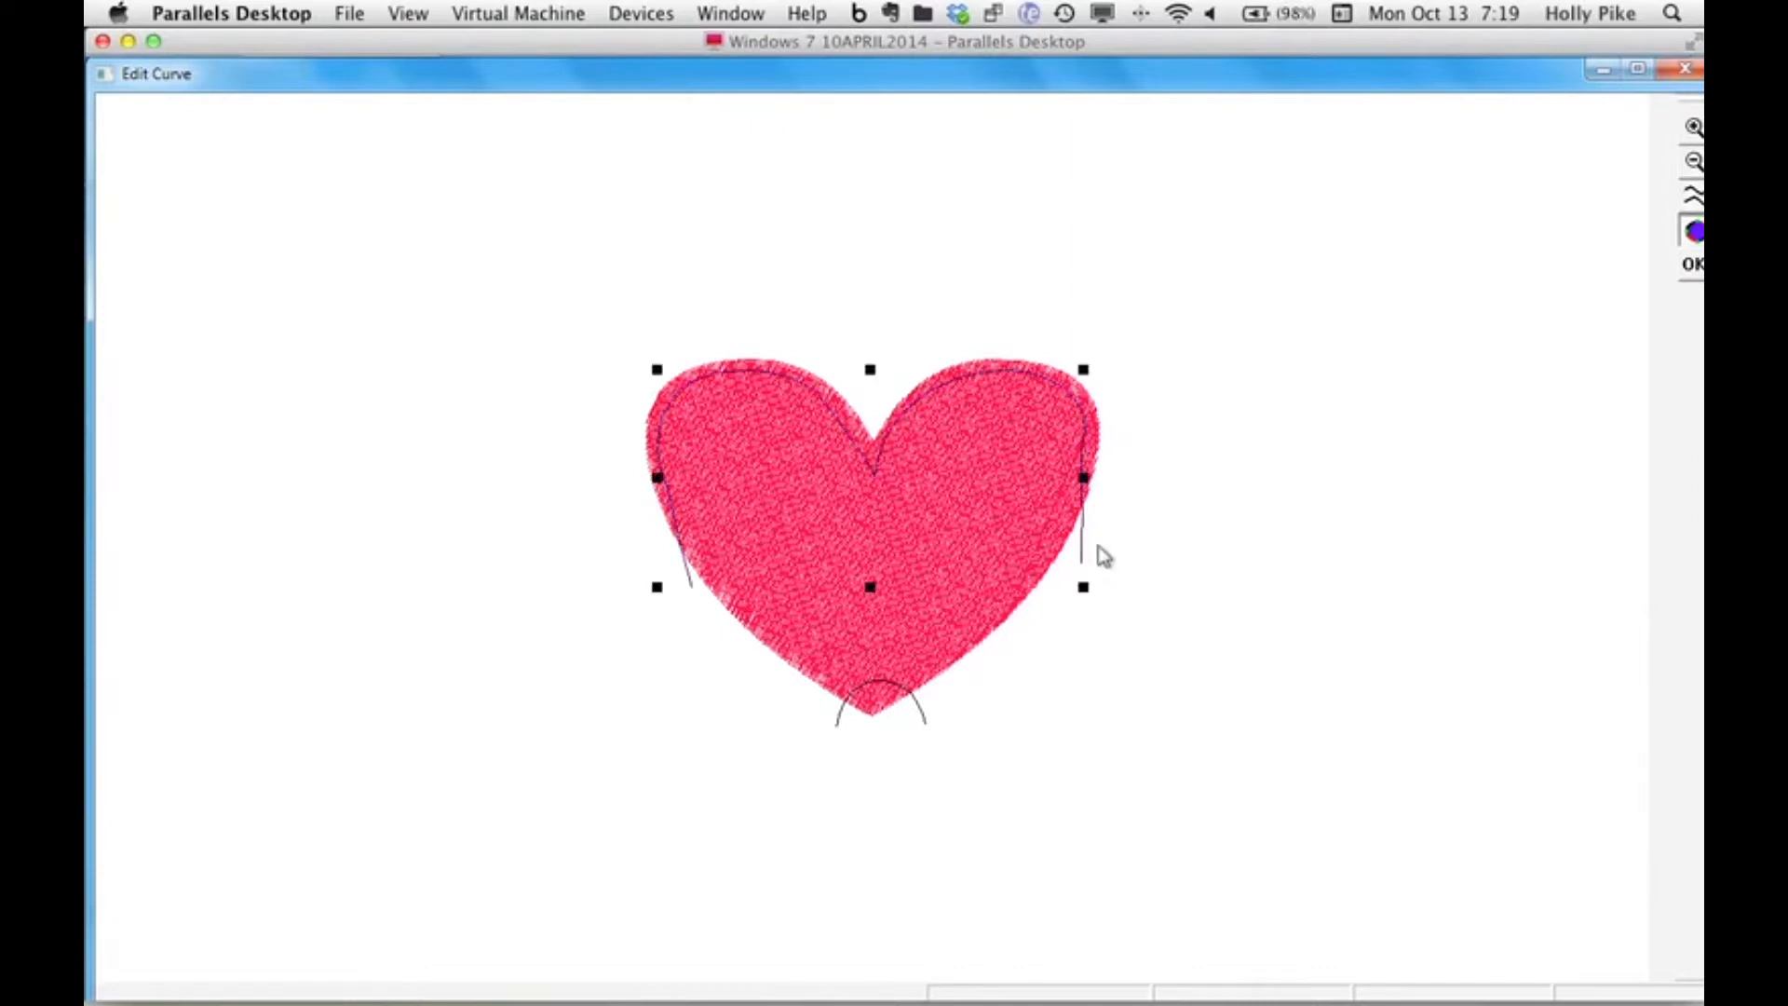
left_click(1694, 268)
left_click(1036, 814)
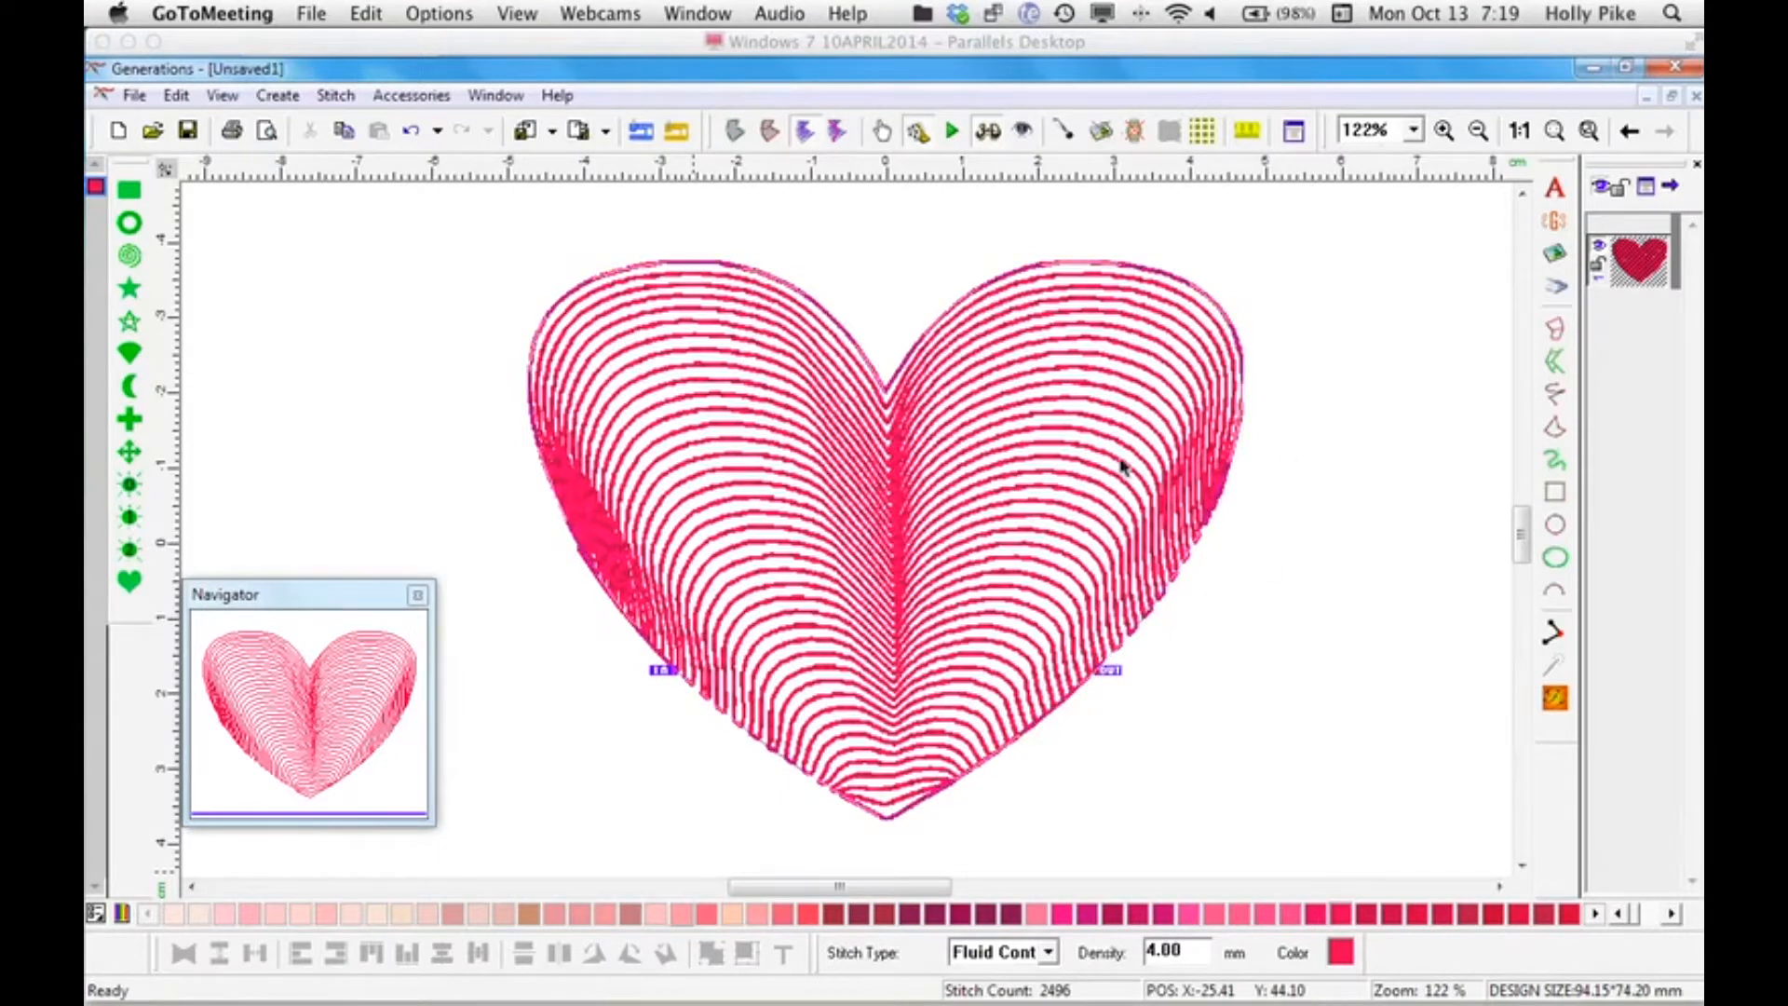
Review the heart's basic stitch properties without changing them.
left_click(1288, 529)
double_click(1076, 528)
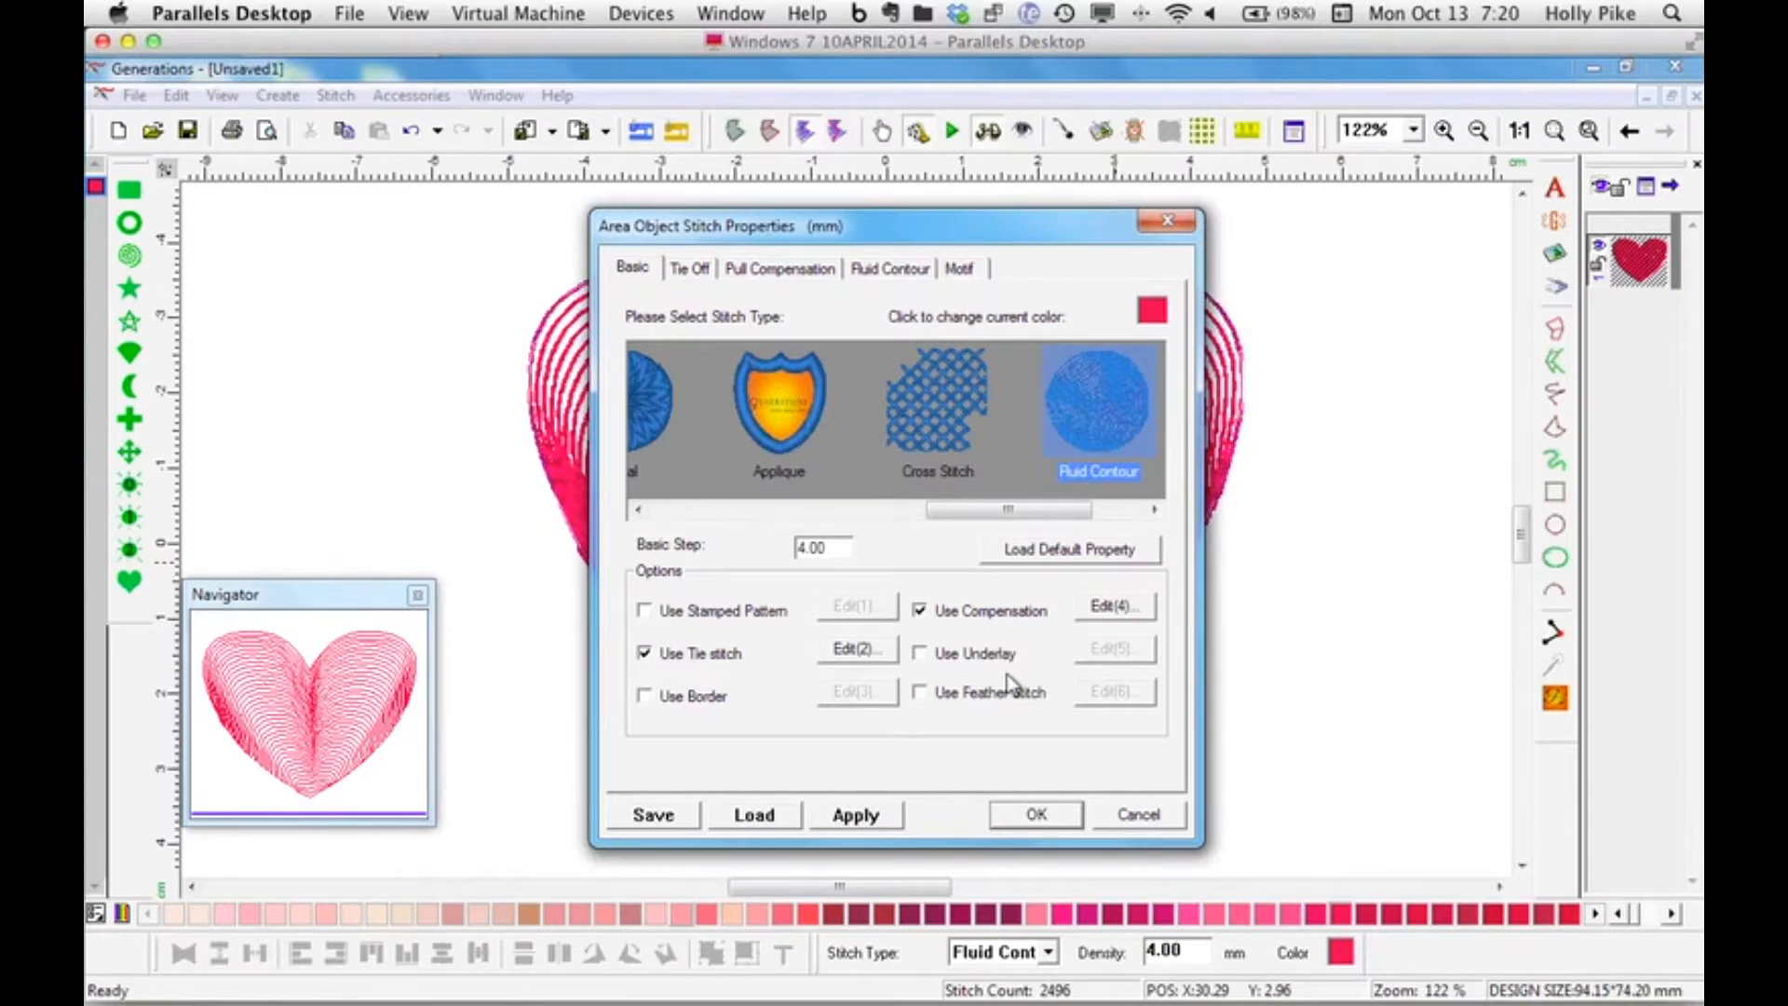
left_click(1138, 814)
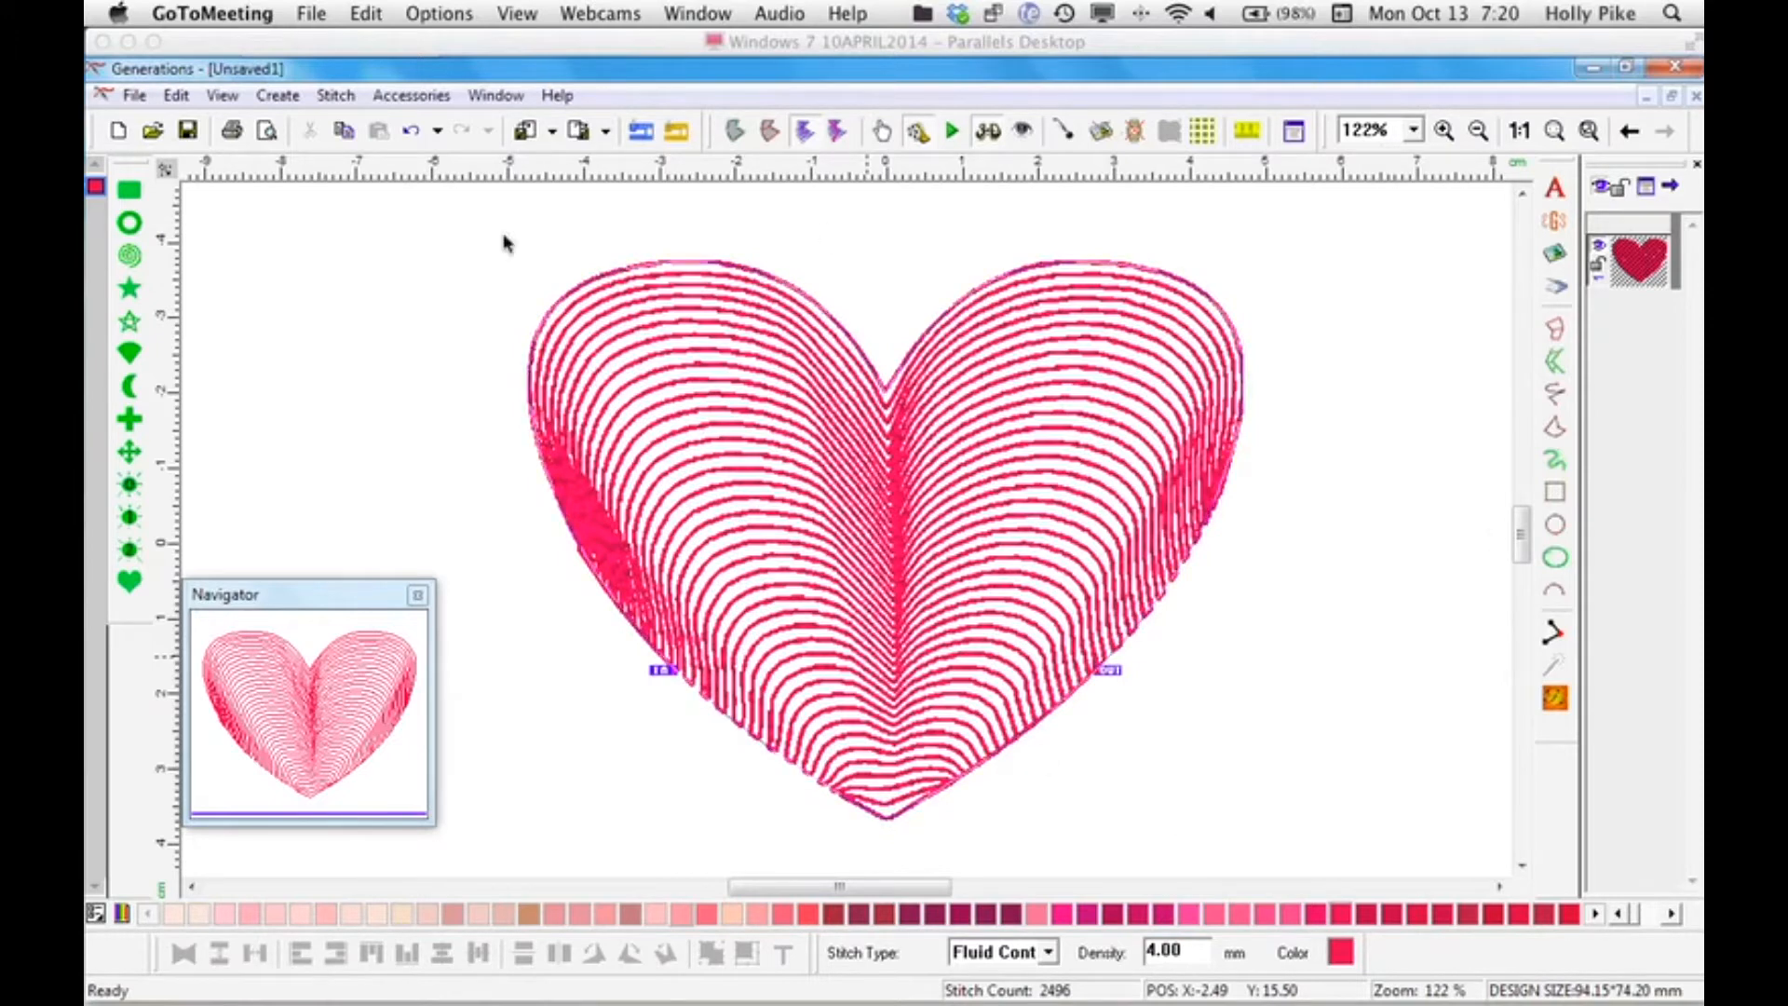
Open the RipplePumpkin design, check the Fluid Contour settings of its orange section, and close the design again.
left_click(153, 132)
double_click(946, 261)
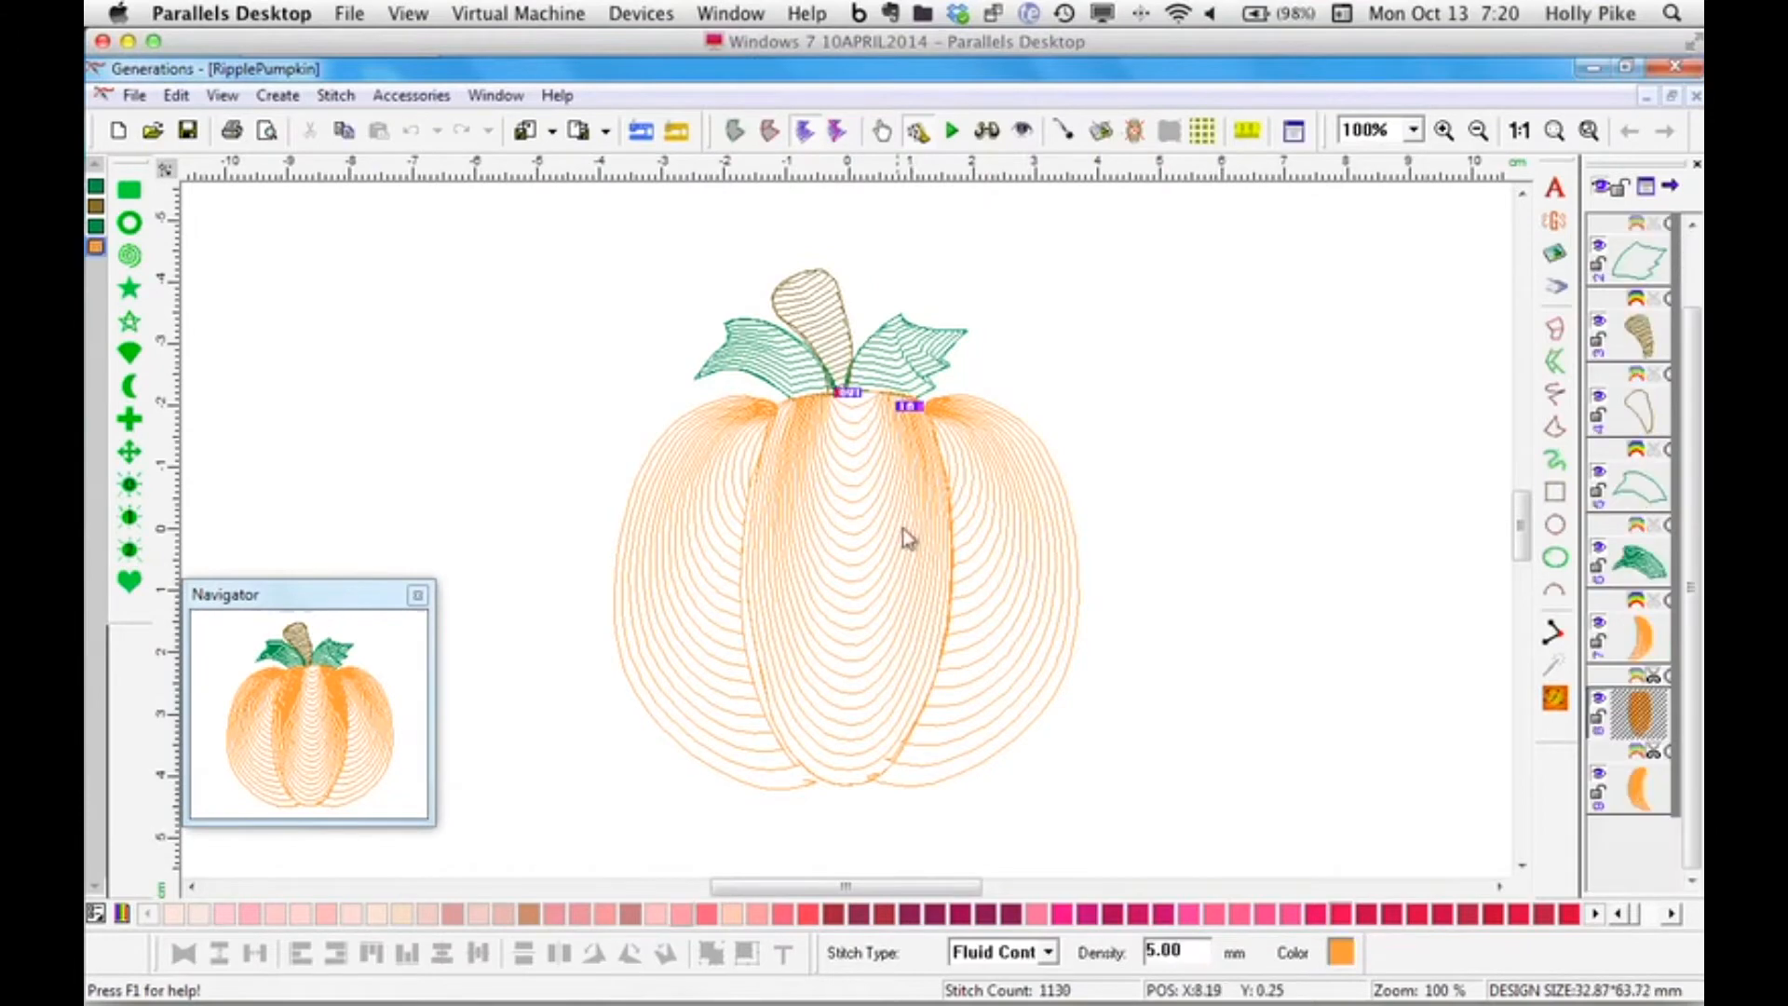
double_click(1002, 579)
left_click(908, 276)
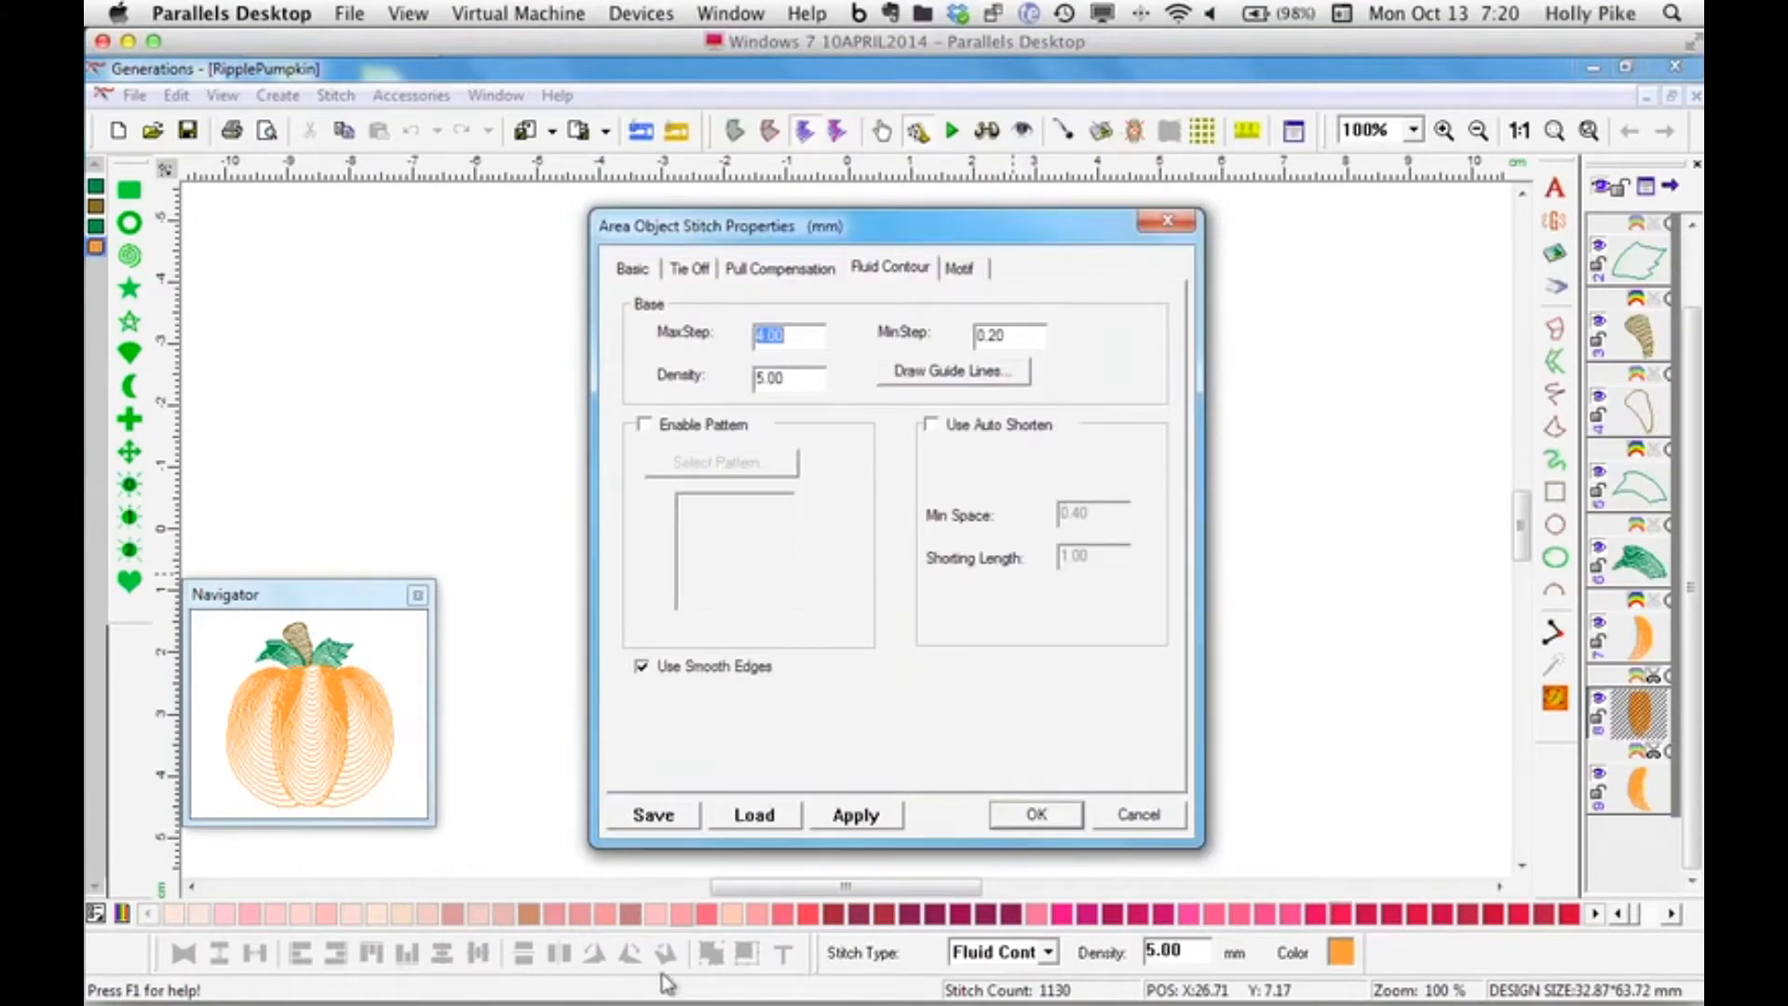
left_click(1127, 816)
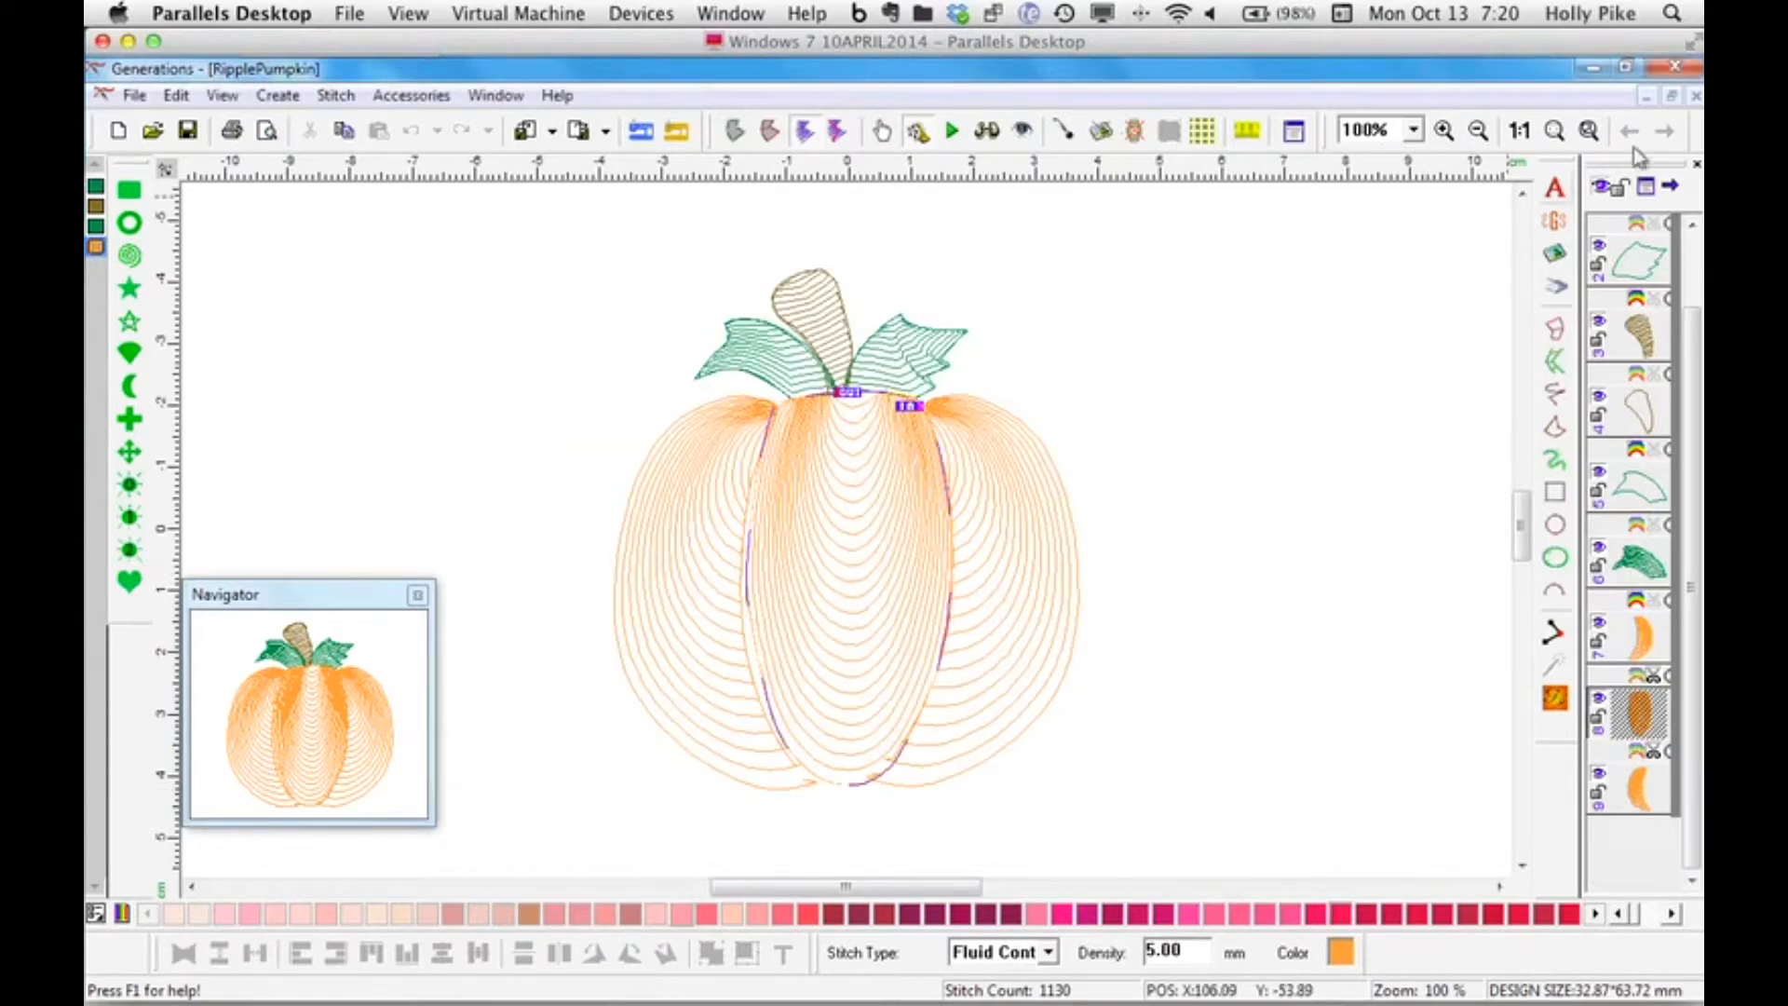
left_click(1693, 97)
Turn off auto shorten in the heart's Fluid Contour settings and apply the change.
right_click(1022, 482)
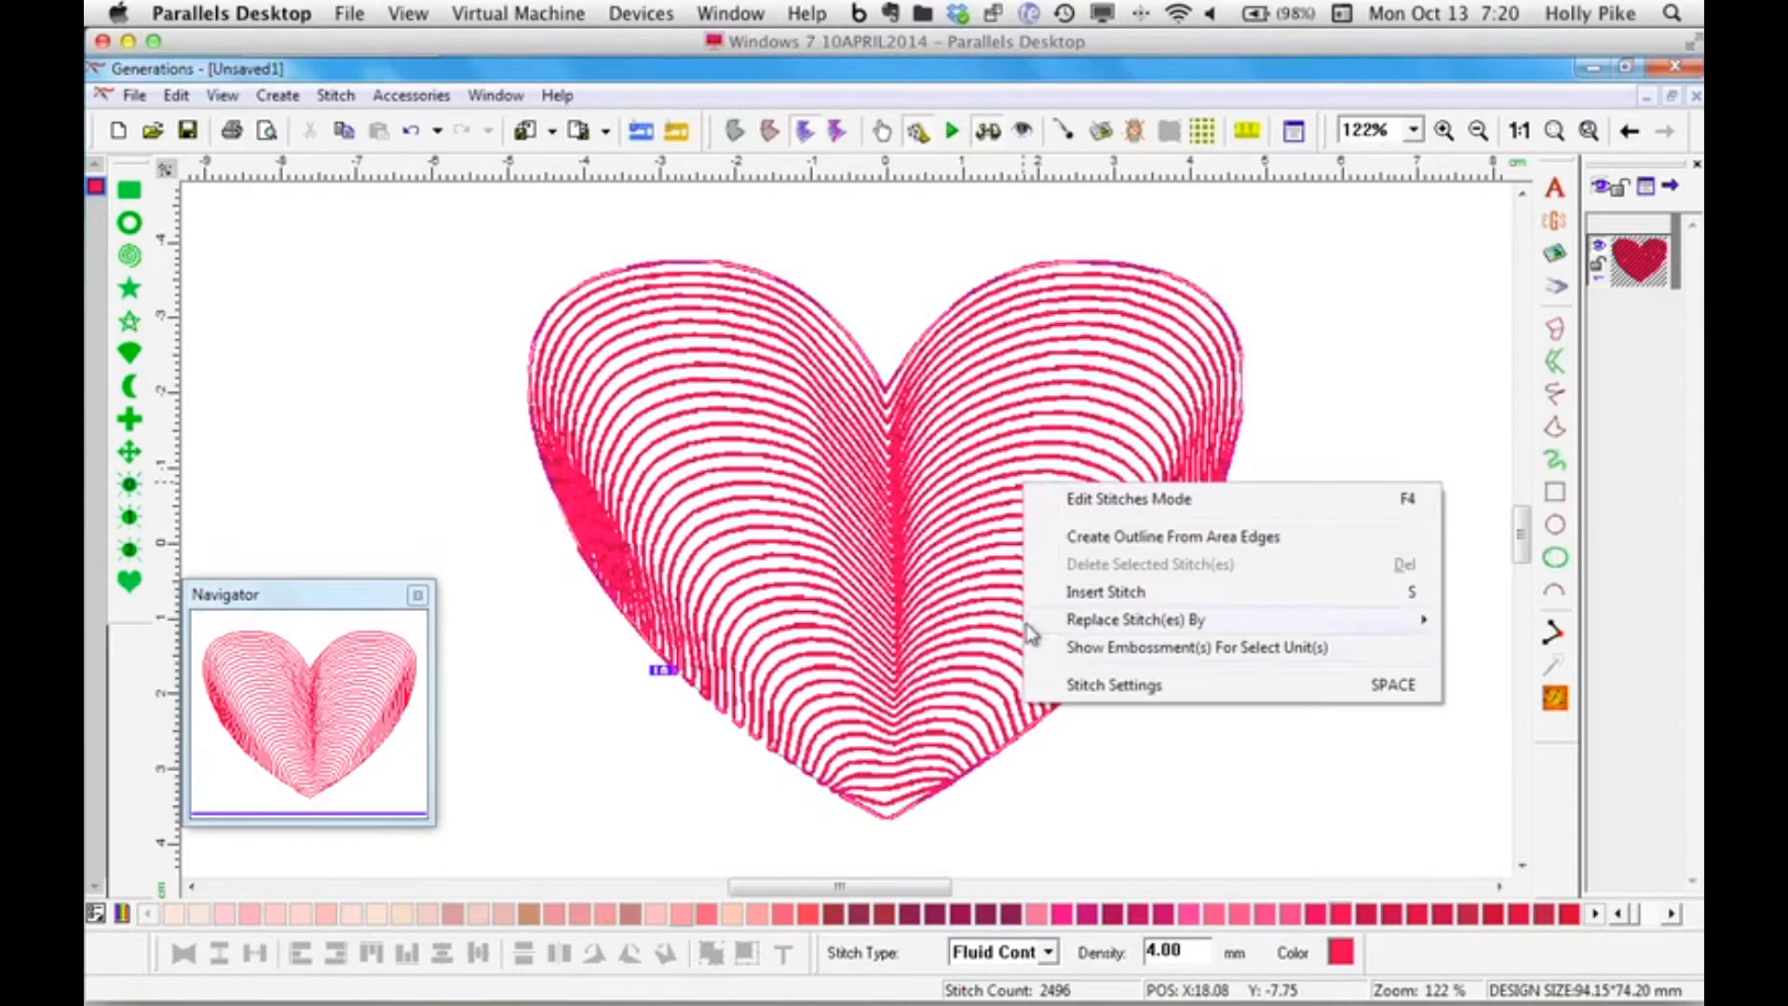
left_click(1119, 766)
left_click(1044, 599)
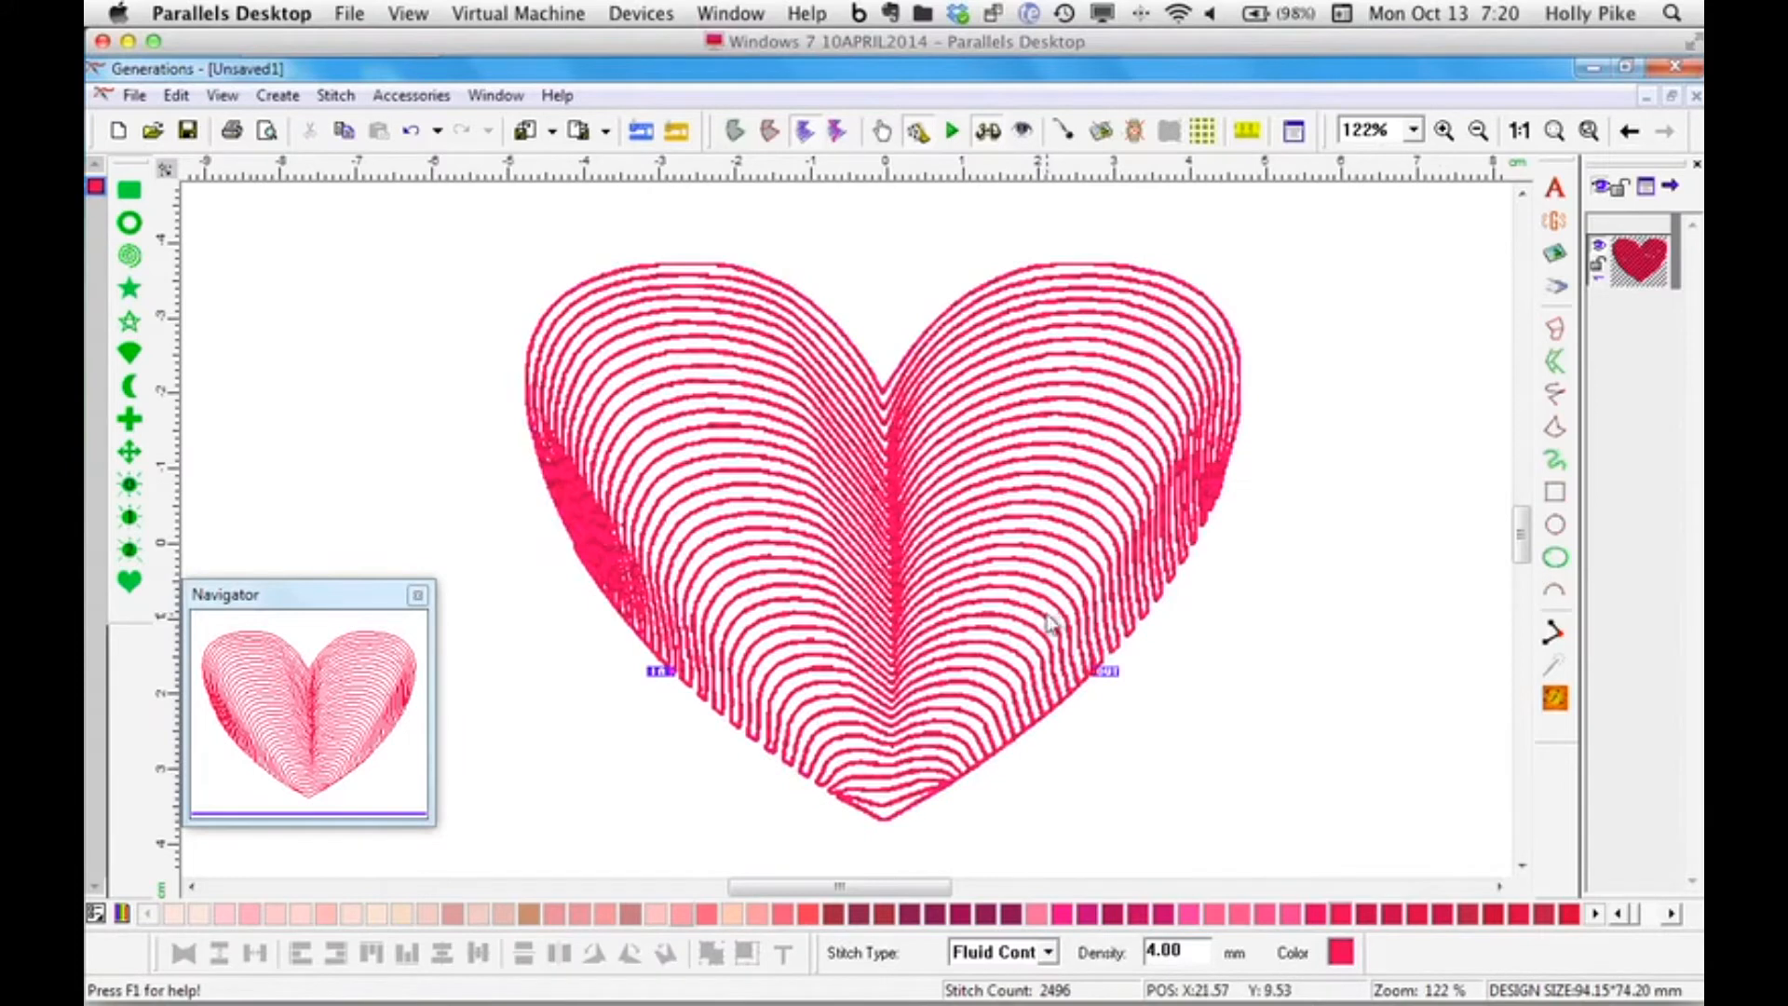
double_click(1045, 601)
left_click(894, 269)
left_click(930, 421)
left_click(1034, 815)
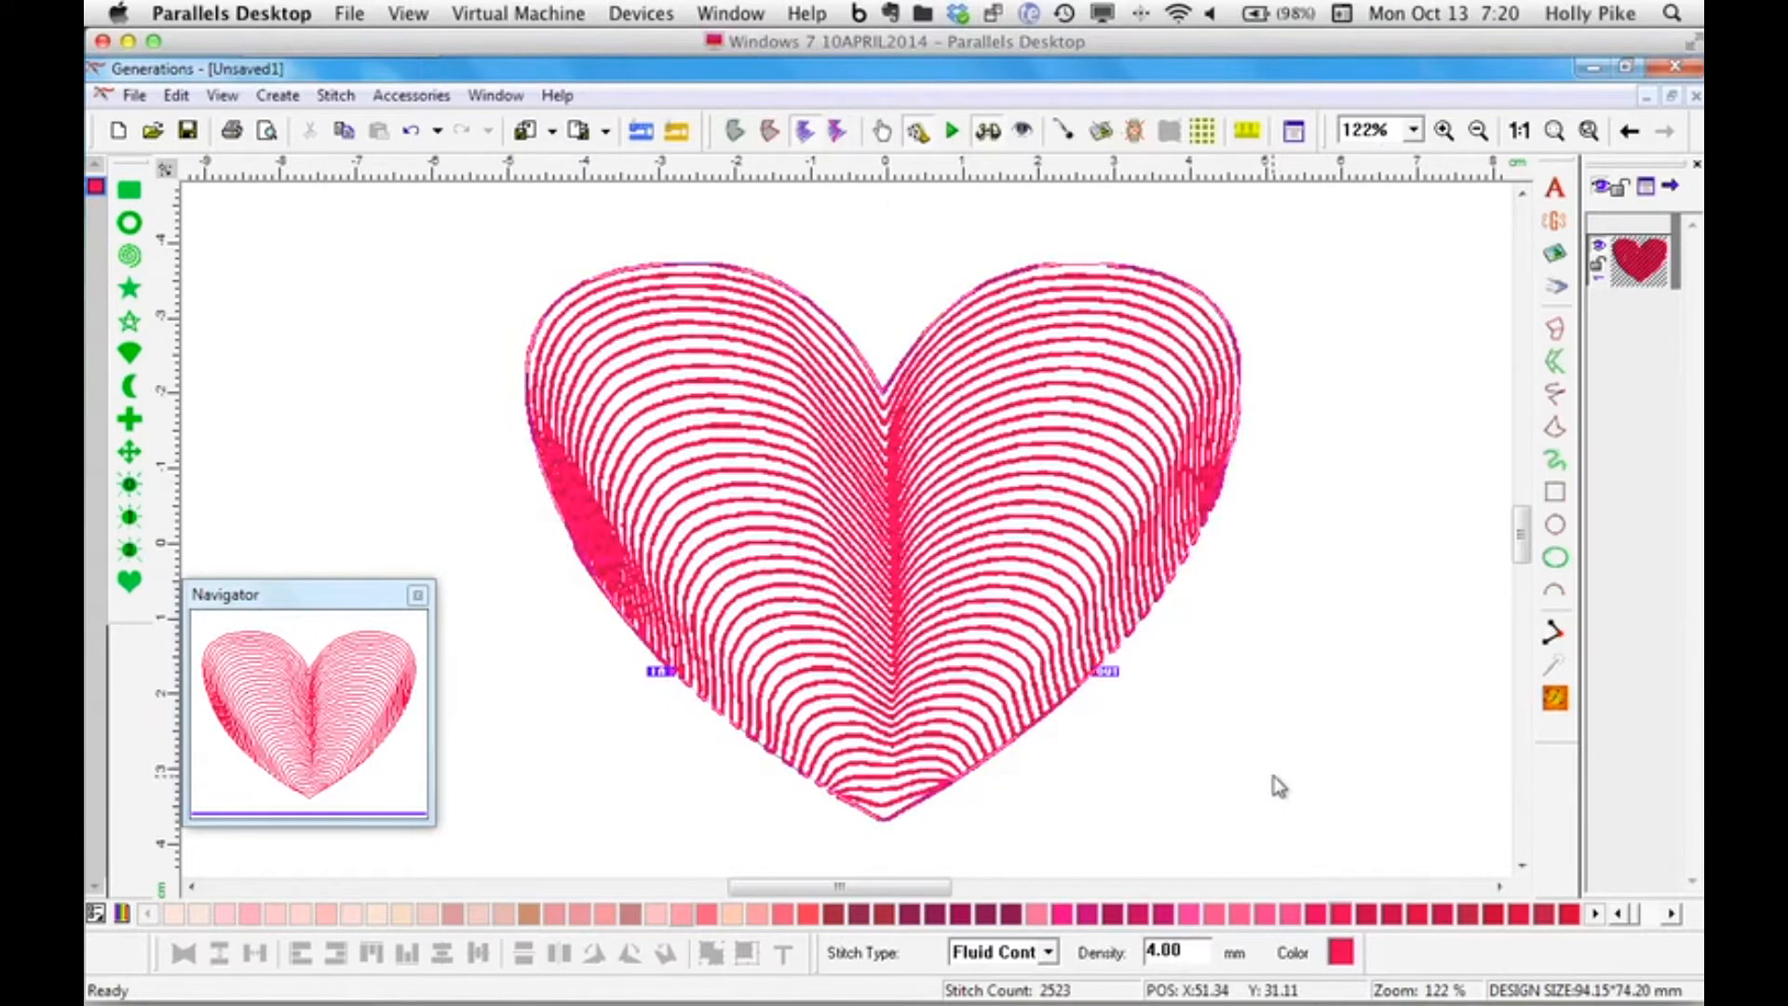
Reset the heart to Complex Fill, then choose Fluid Contour with 4 mm density, smooth edges on and auto shorten off.
left_click(1048, 951)
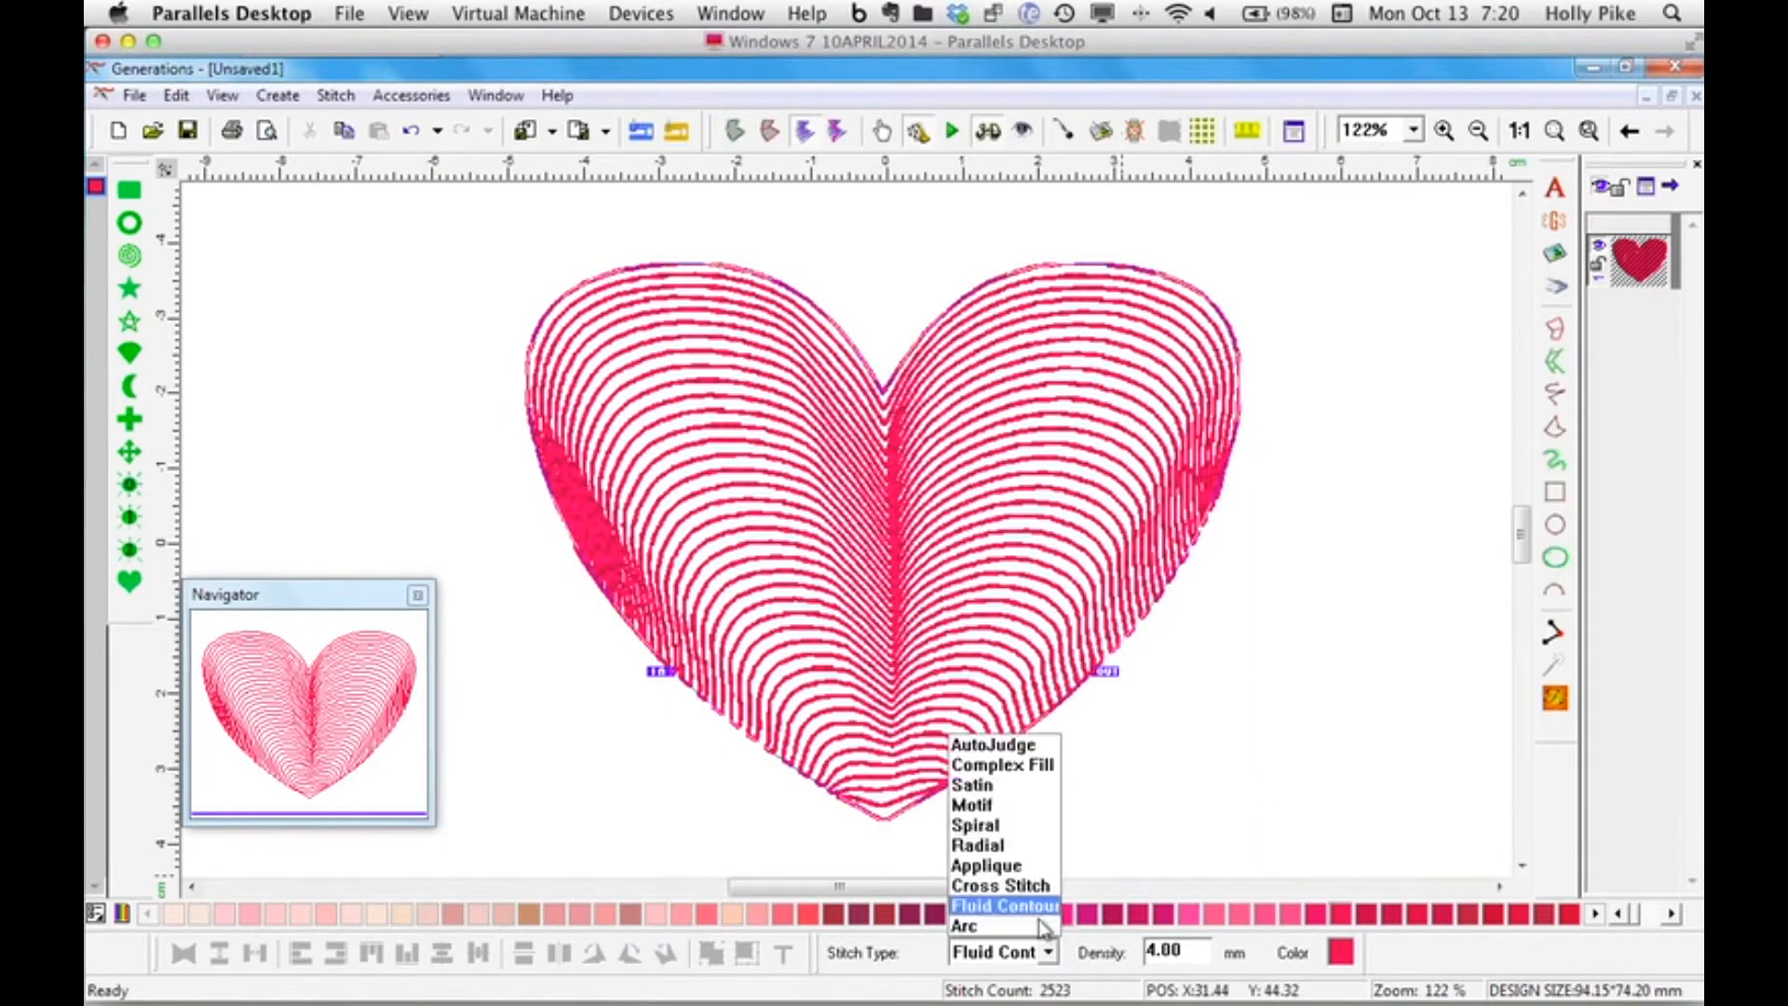
left_click(1020, 763)
double_click(1042, 720)
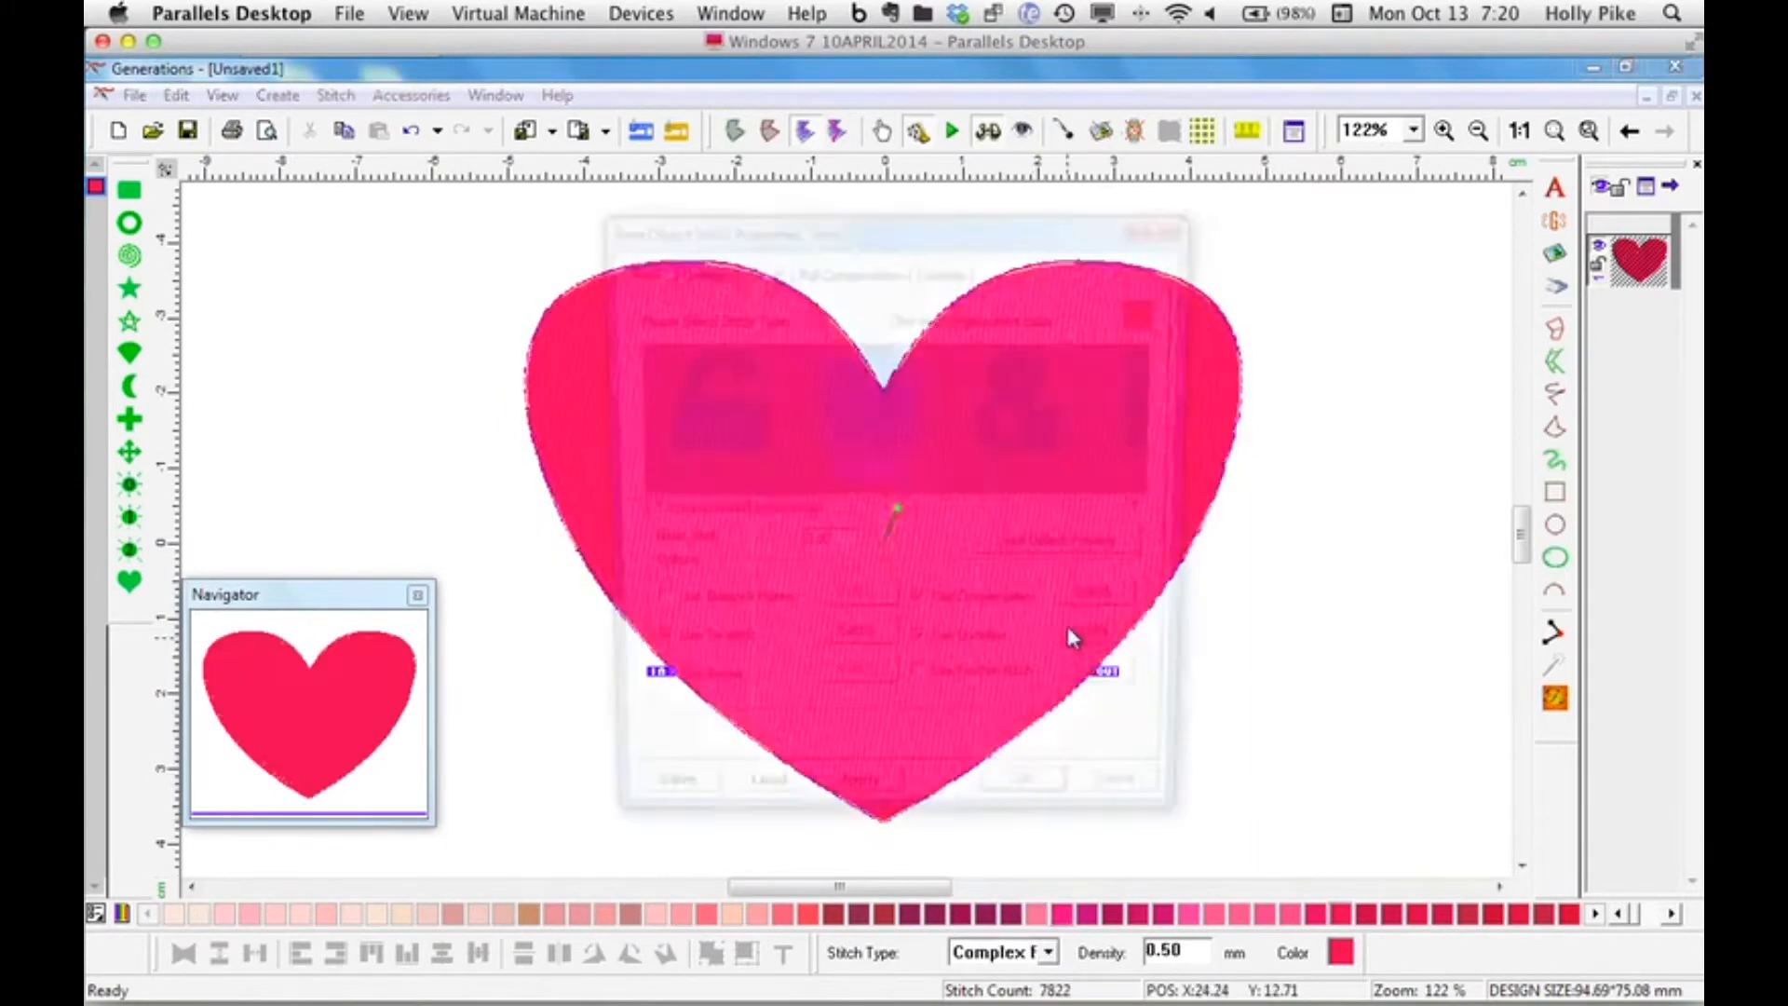
left_click_drag(783, 510, 1081, 511)
left_click(1017, 409)
left_click(883, 270)
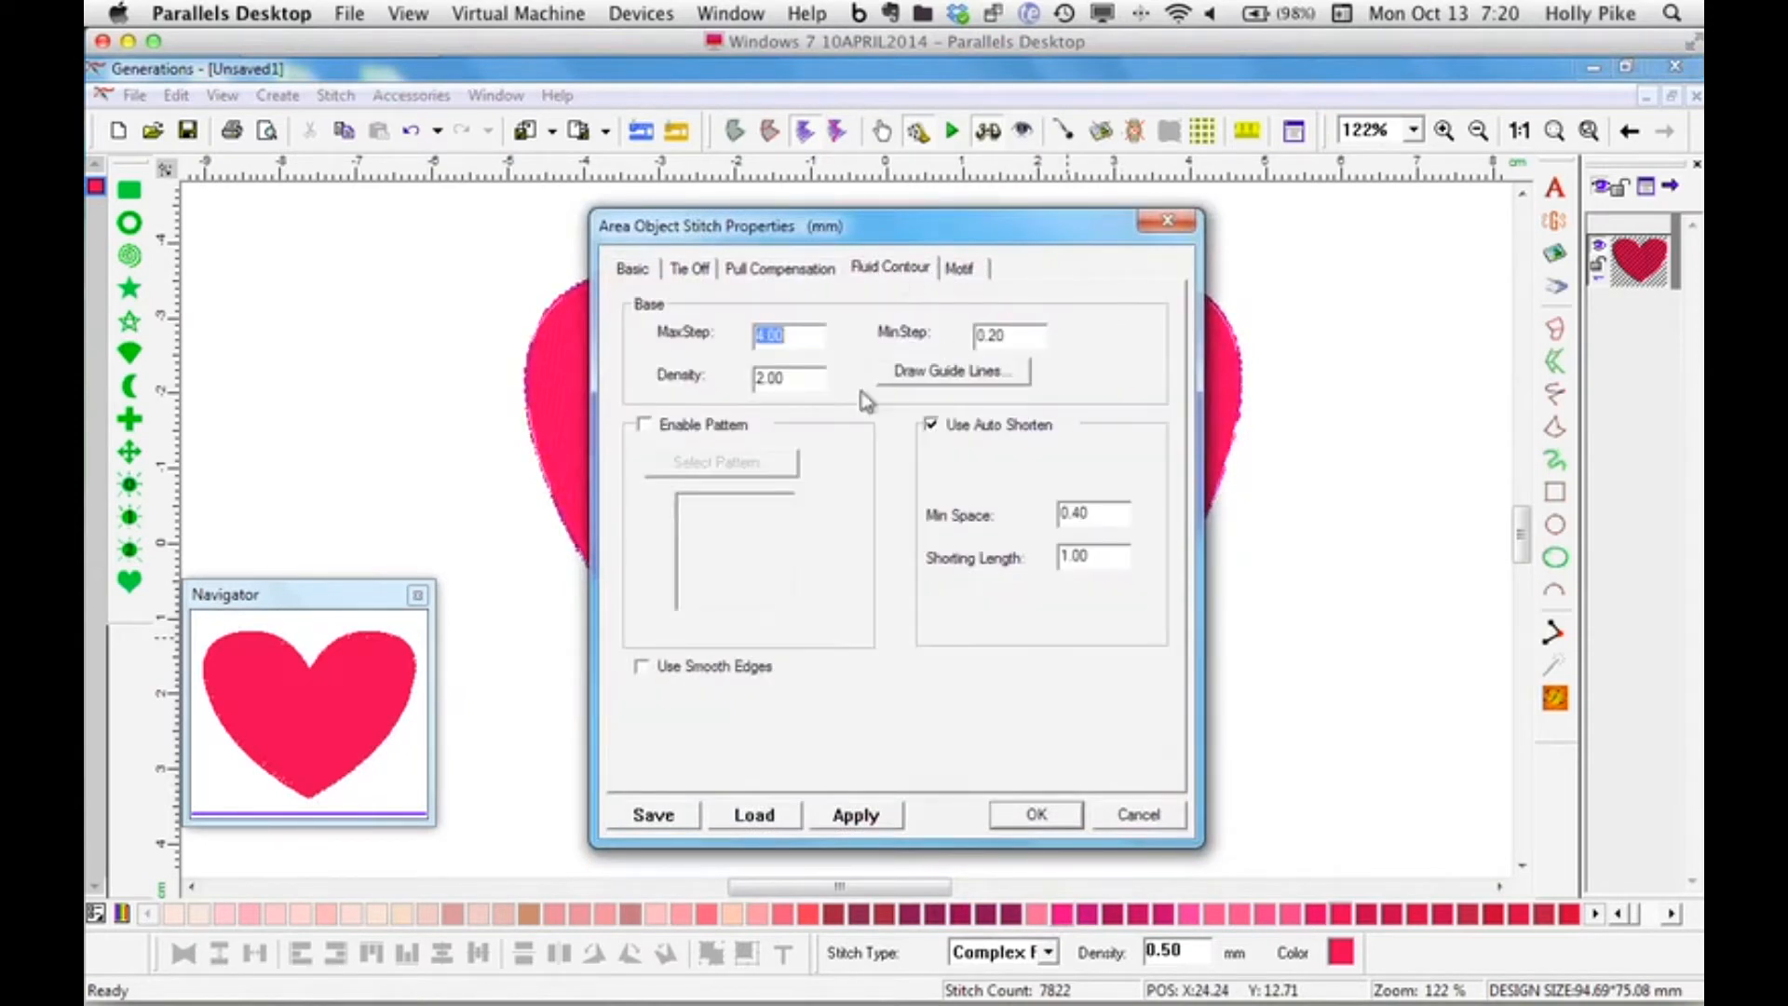
left_click_drag(790, 377, 757, 380)
type("4")
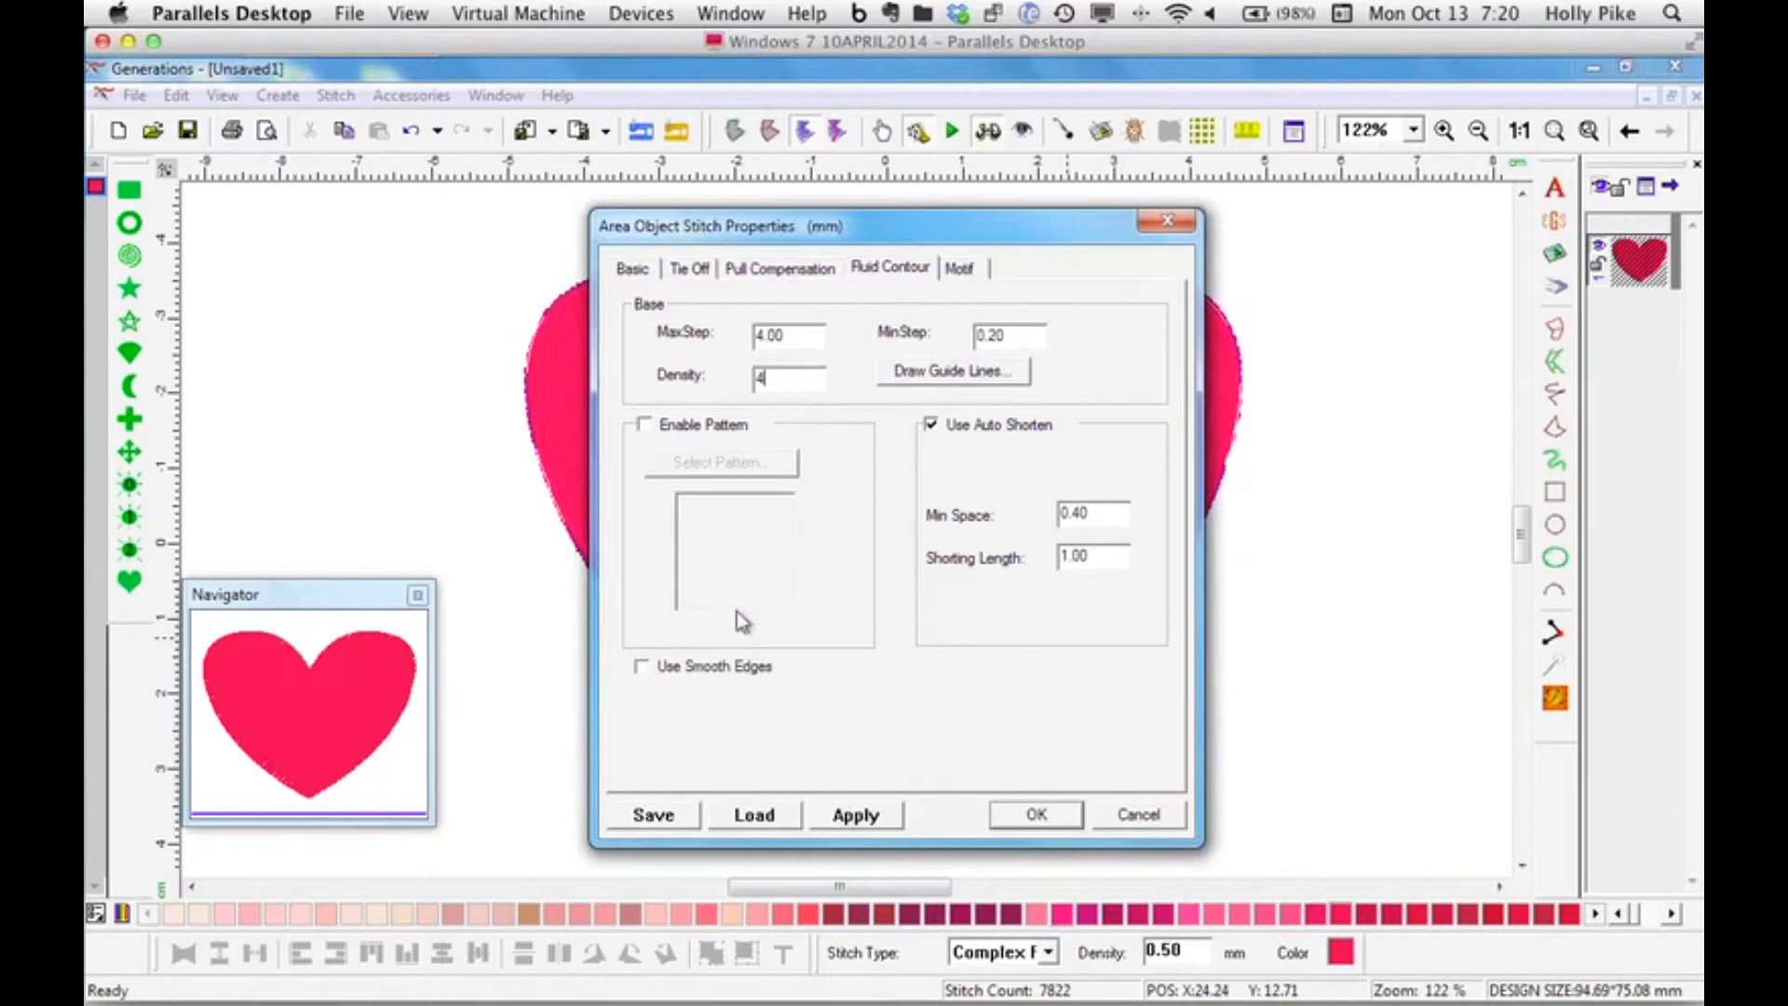
left_click(641, 667)
left_click(932, 425)
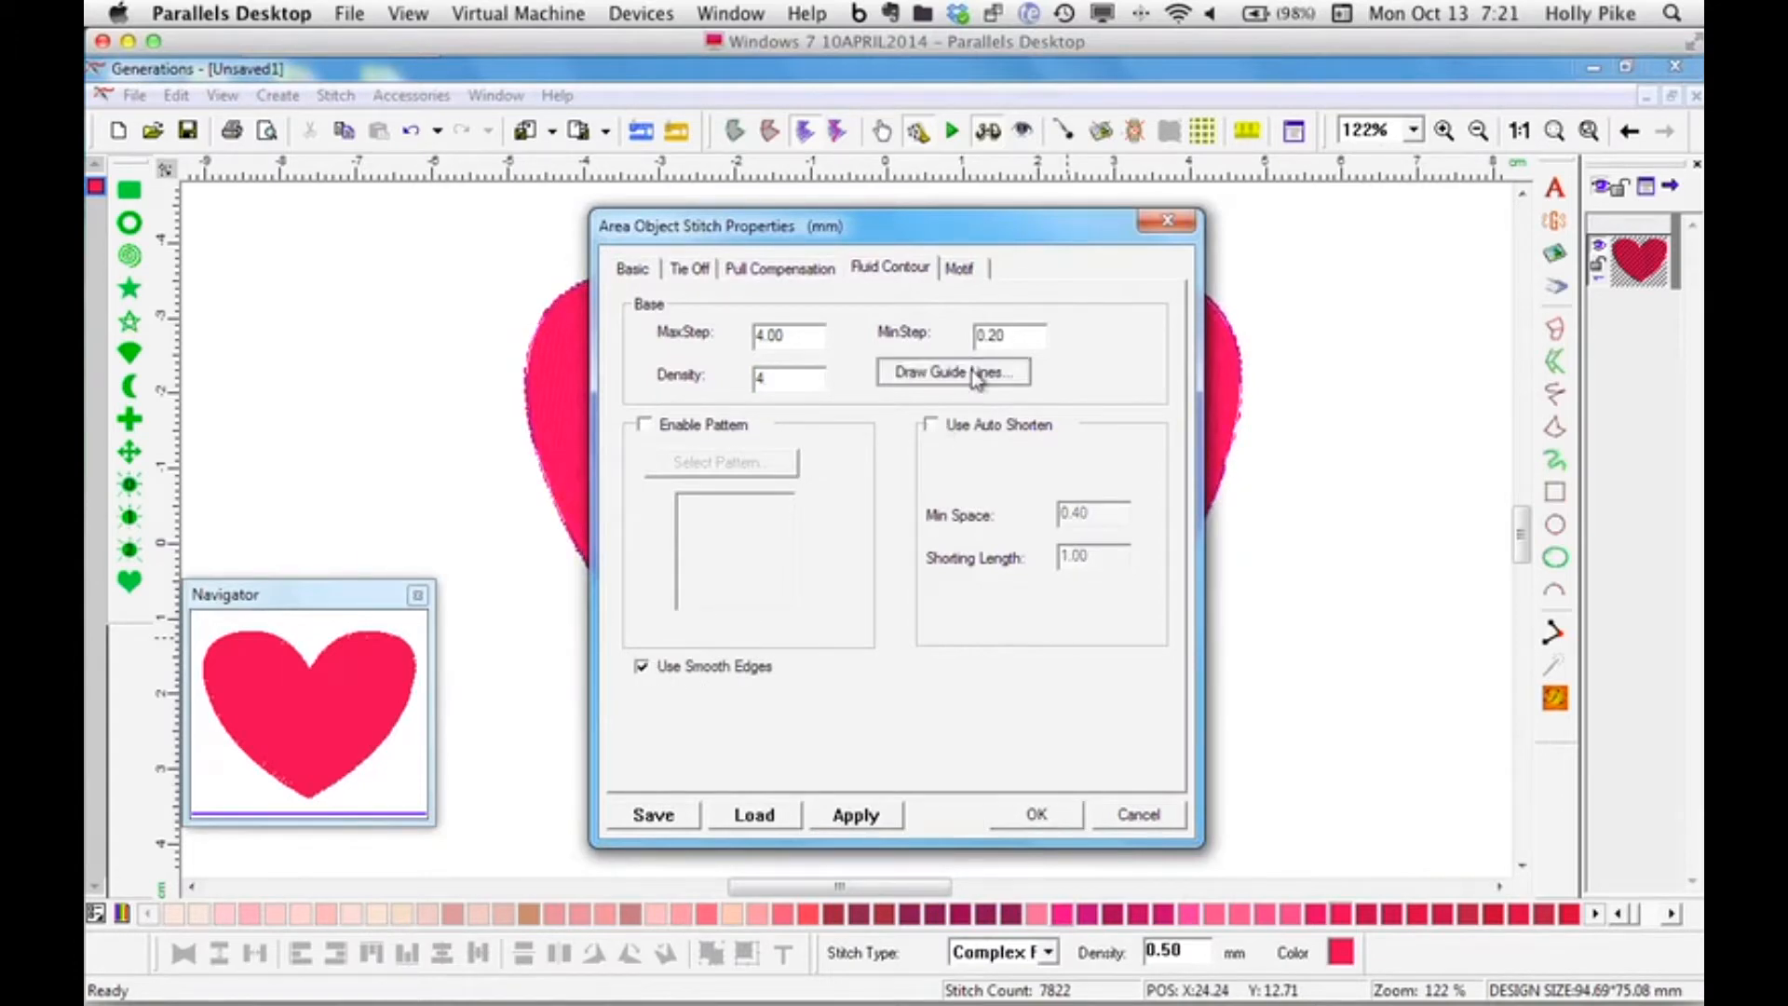
Draw a wide arched guide line across the lower part of the heart, extending past both side edges.
left_click(974, 371)
left_click(1693, 198)
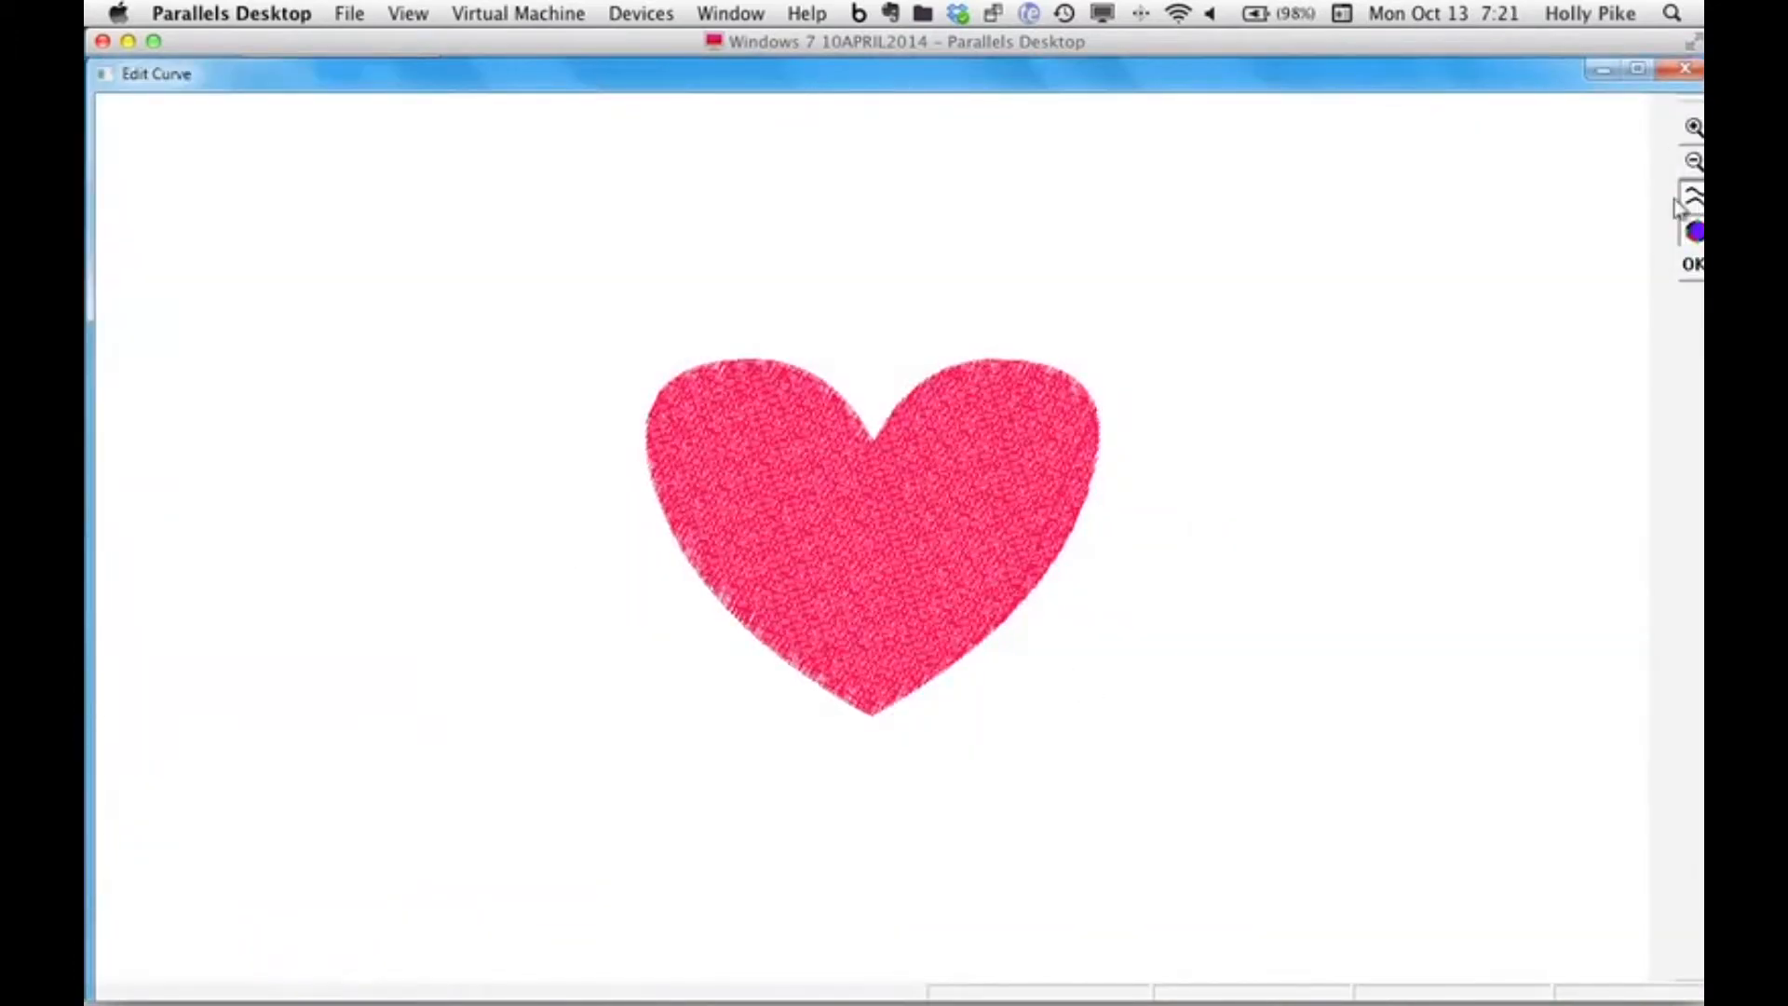
left_click(732, 672)
left_click(868, 590)
left_click(1041, 659)
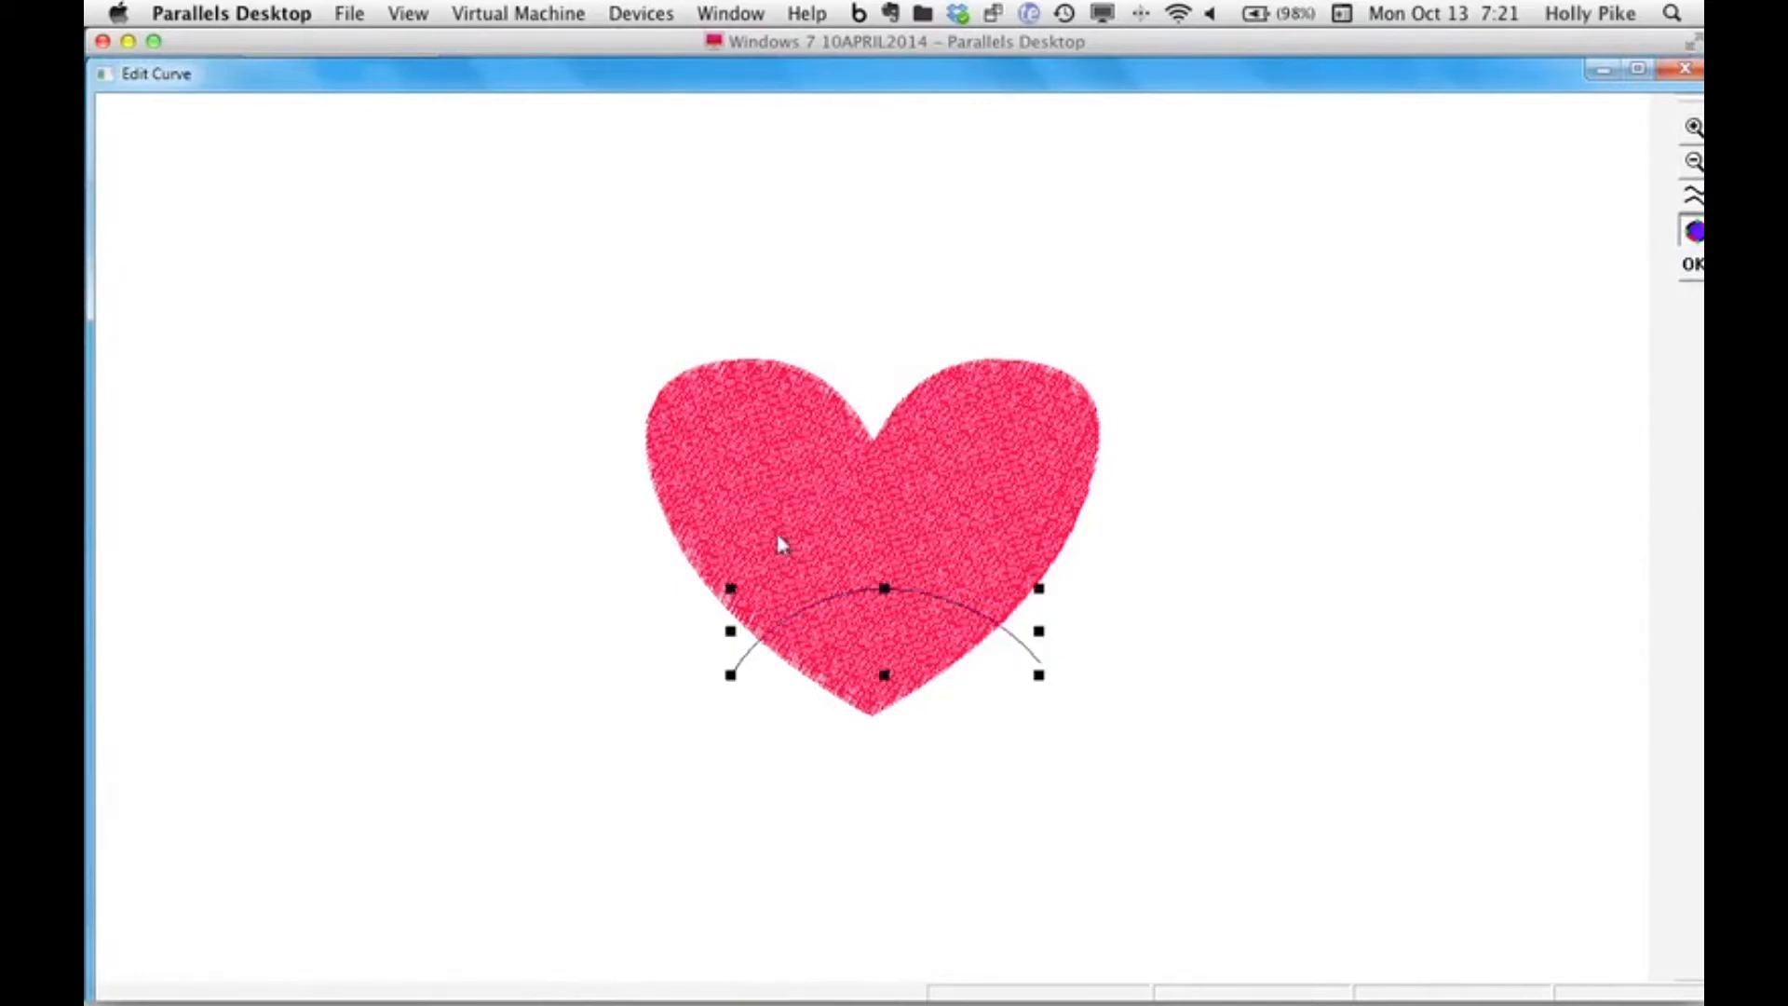
Draw a guide line inside the heart's upper outline with both ends reaching down to the wide arch, and apply the fill.
left_click(1694, 199)
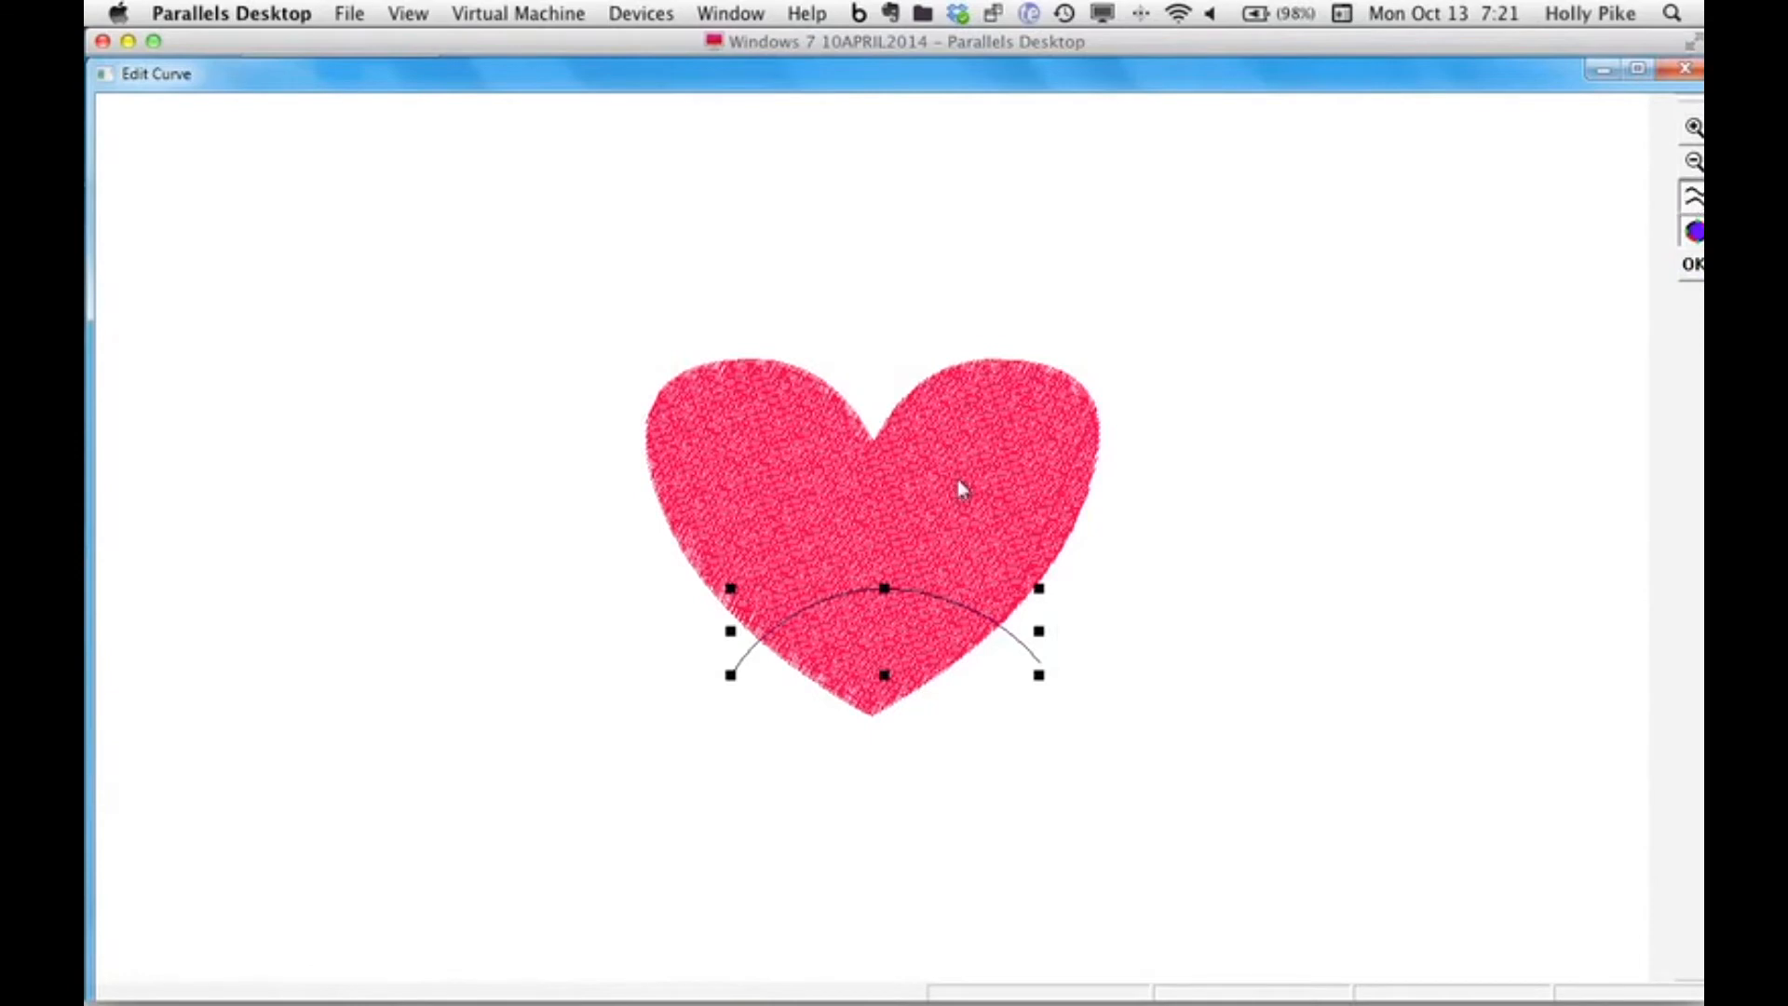
left_click(744, 630)
left_click(1015, 628)
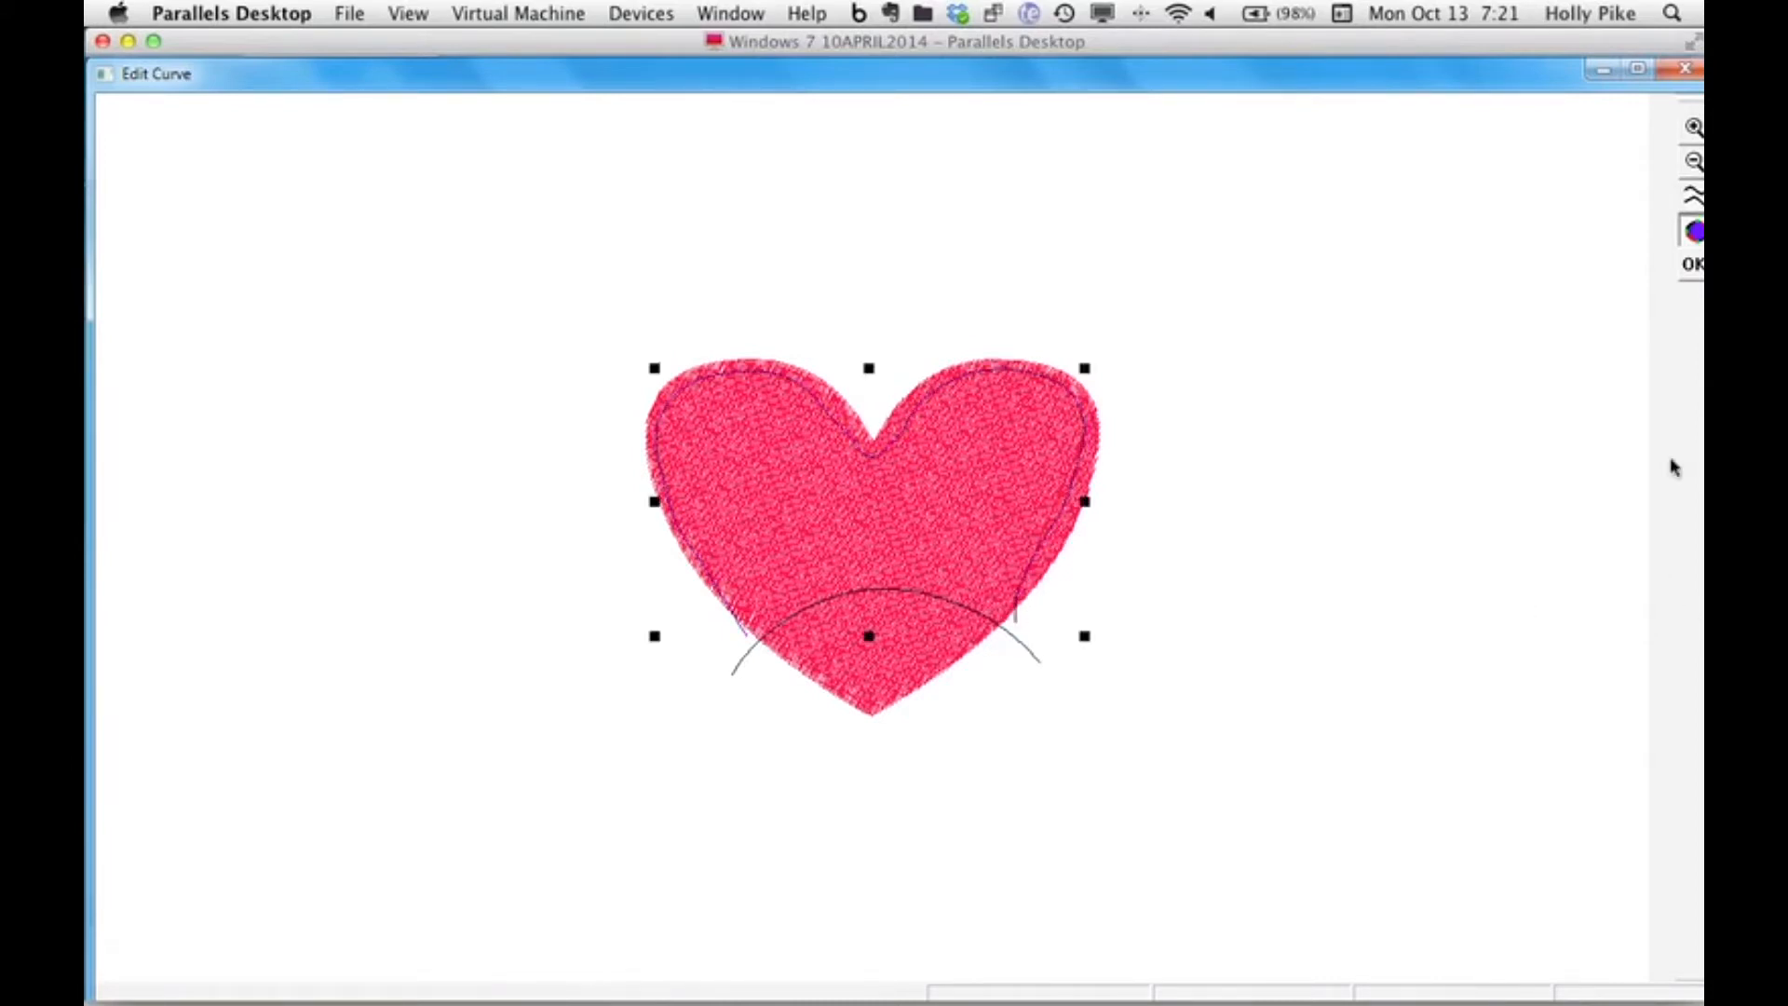
left_click(1693, 269)
left_click(1032, 812)
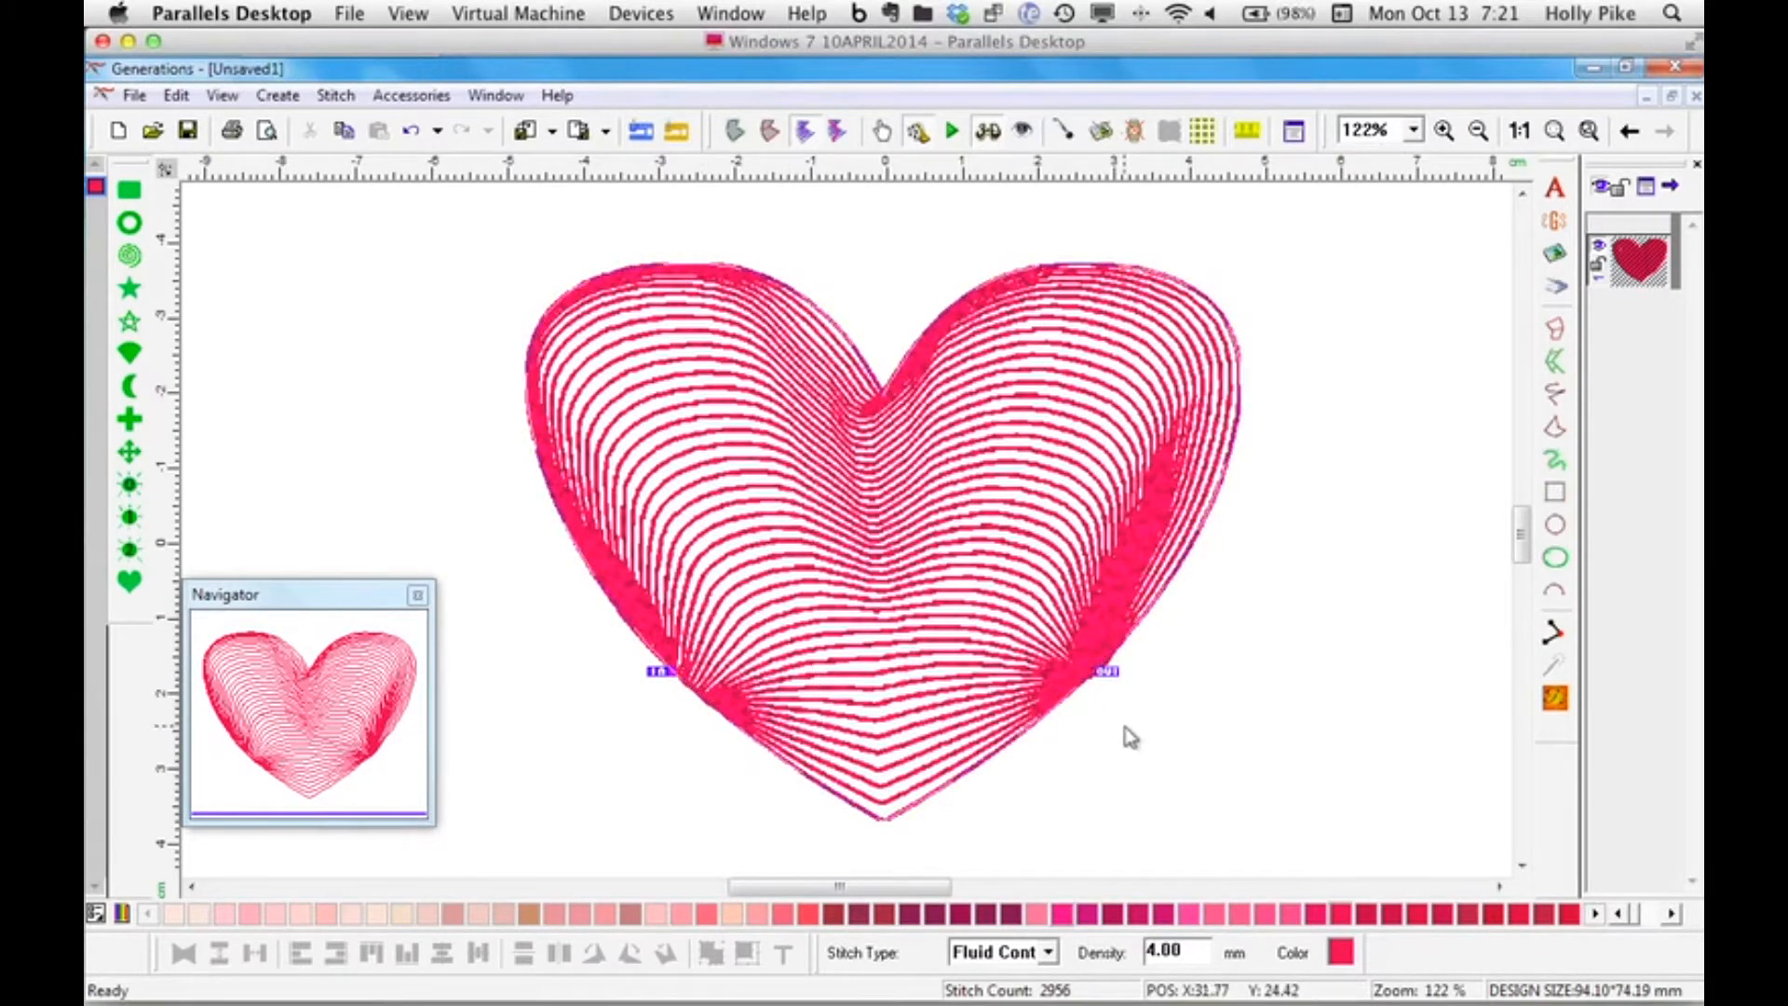
Return the heart to Complex Fill and set up Fluid Contour again with 4 mm density, smooth edges and no auto shorten.
left_click(1048, 951)
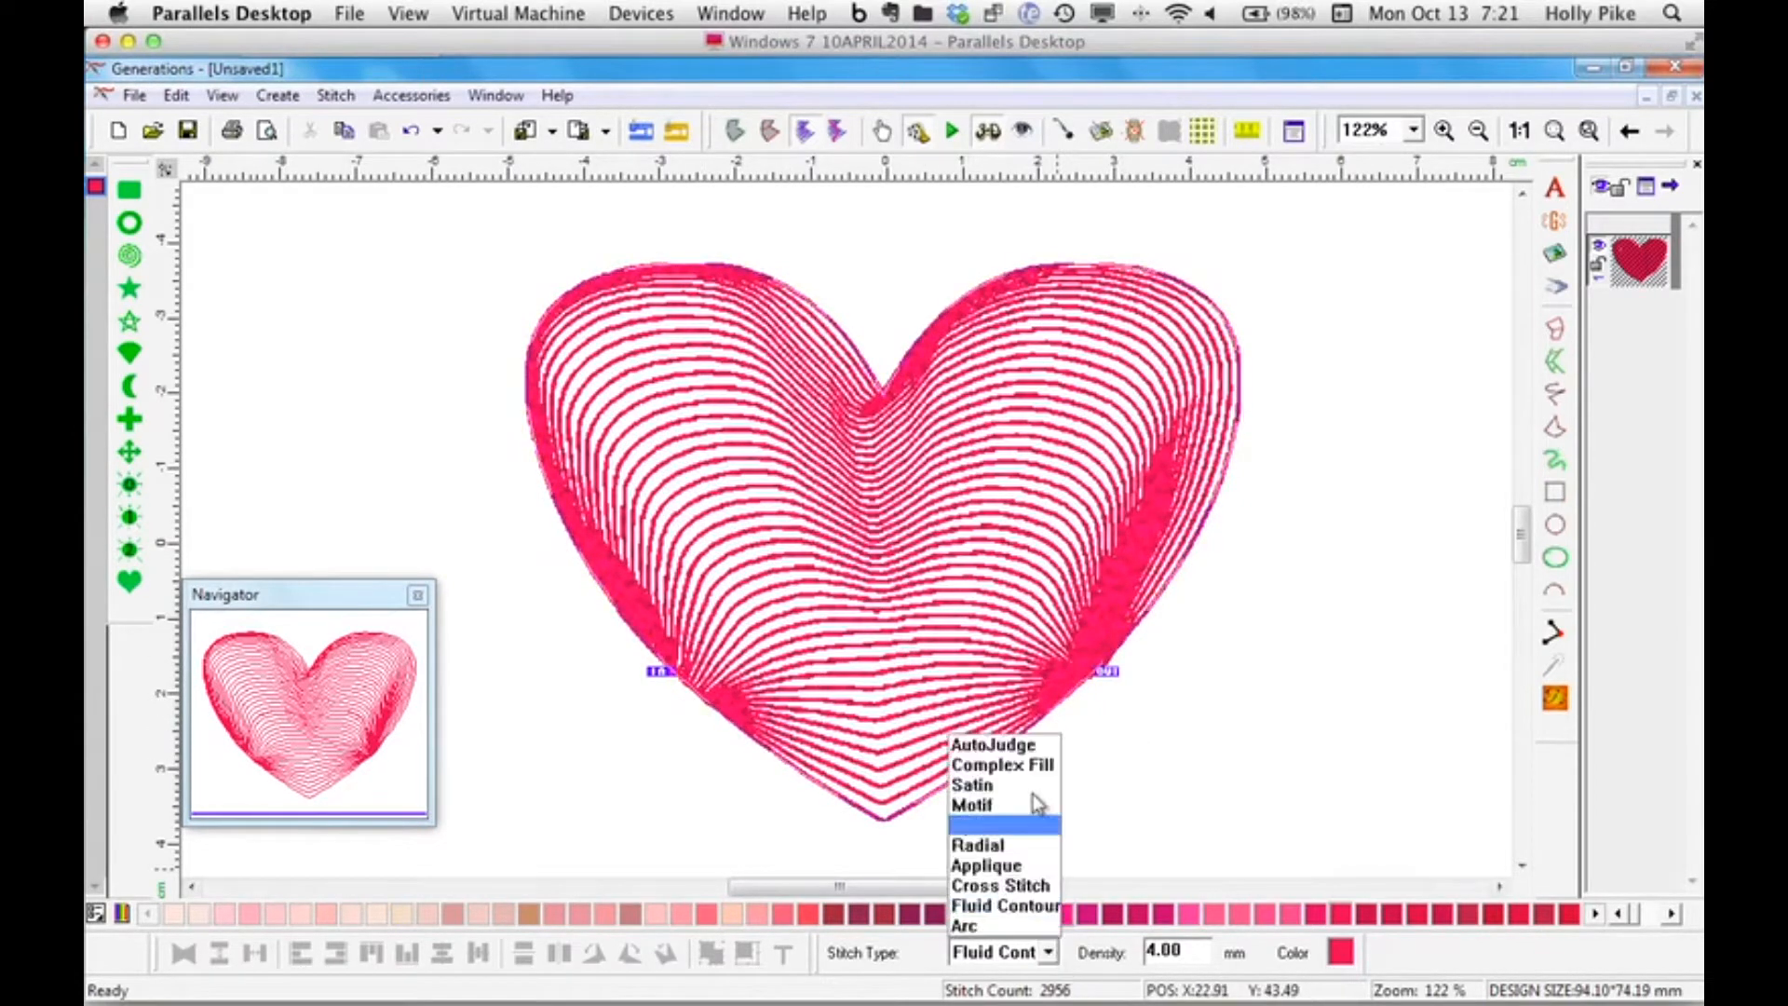
left_click(1034, 762)
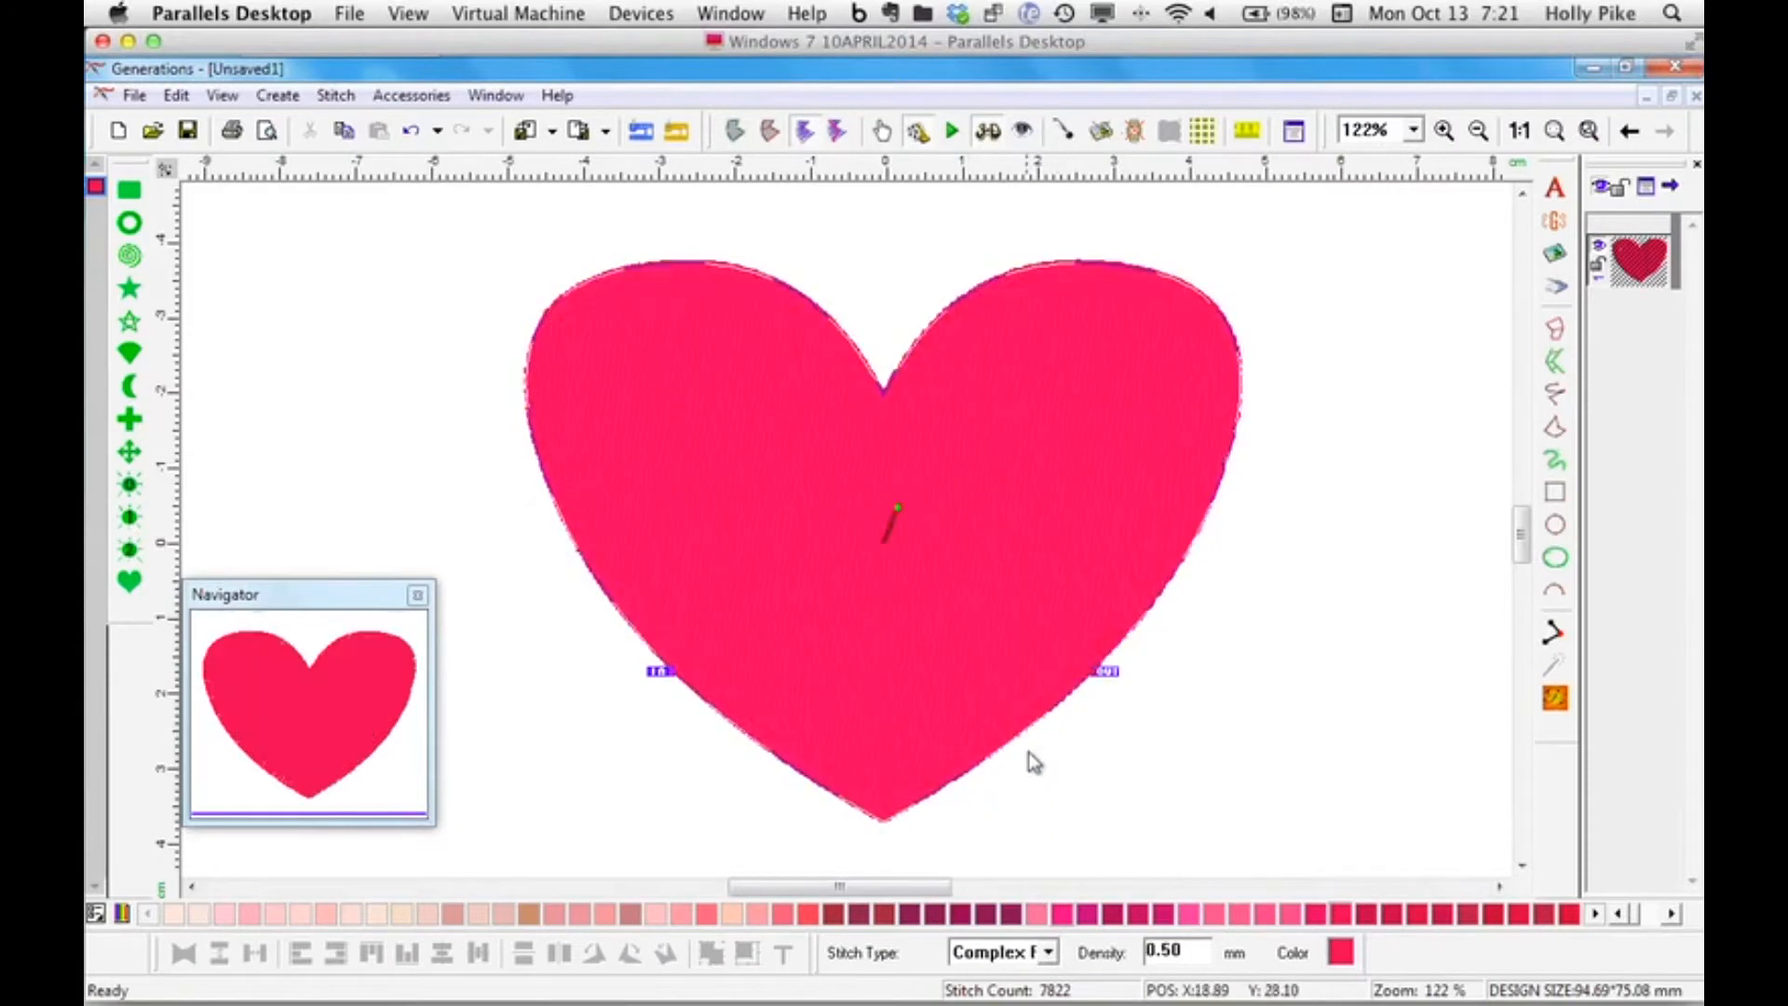
double_click(1182, 547)
left_click_drag(798, 510, 1071, 511)
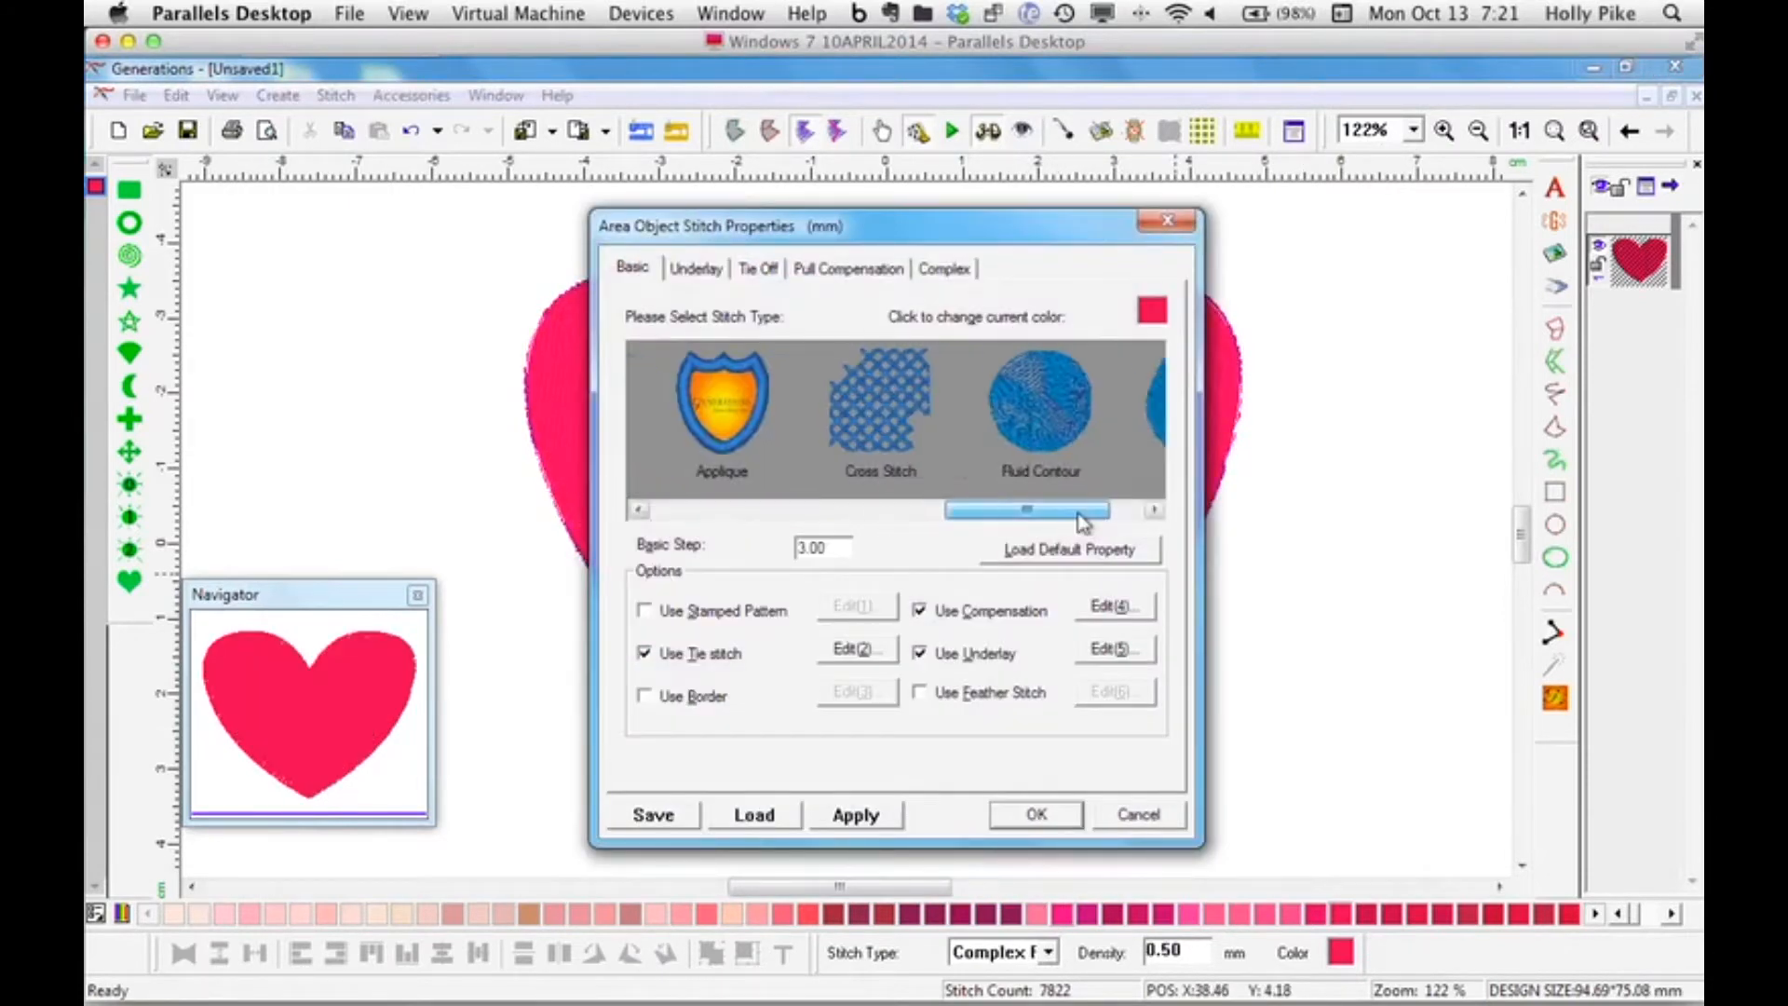
left_click(1051, 405)
left_click(907, 272)
key("Tab")
type("4")
left_click(641, 667)
left_click(930, 425)
Draw a small arched guide line over the heart's bottom tip.
left_click(965, 372)
left_click(1694, 199)
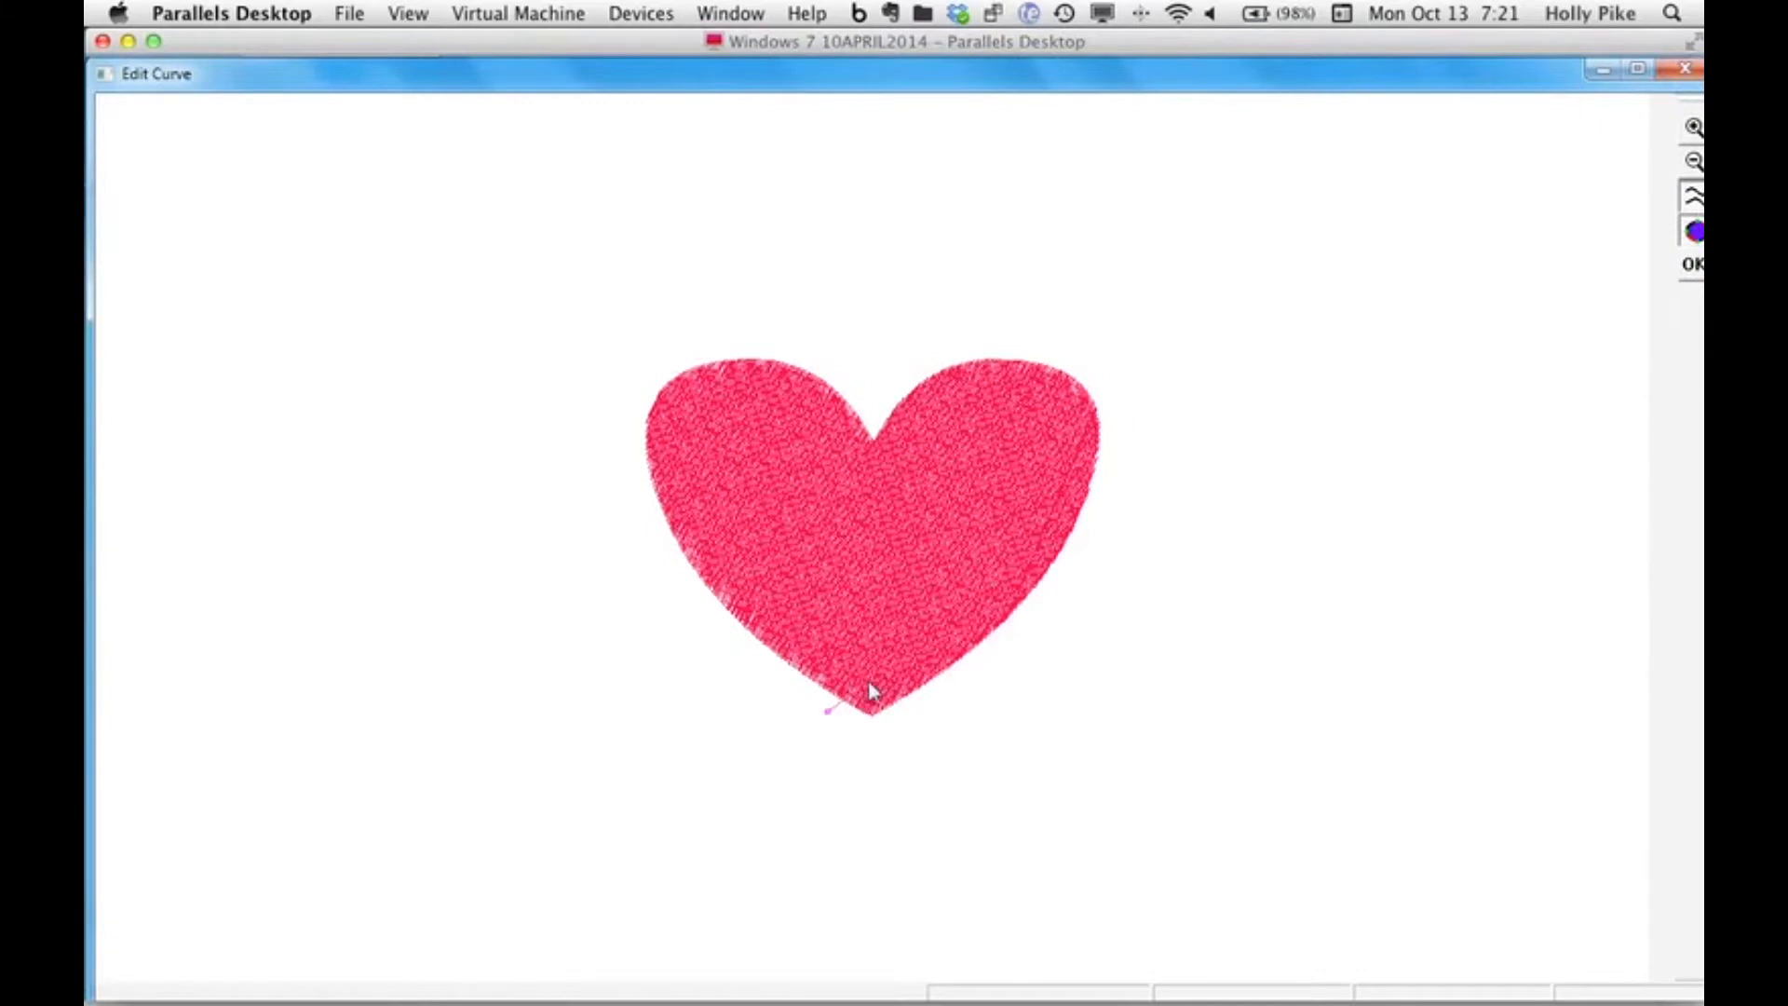
left_click(920, 706)
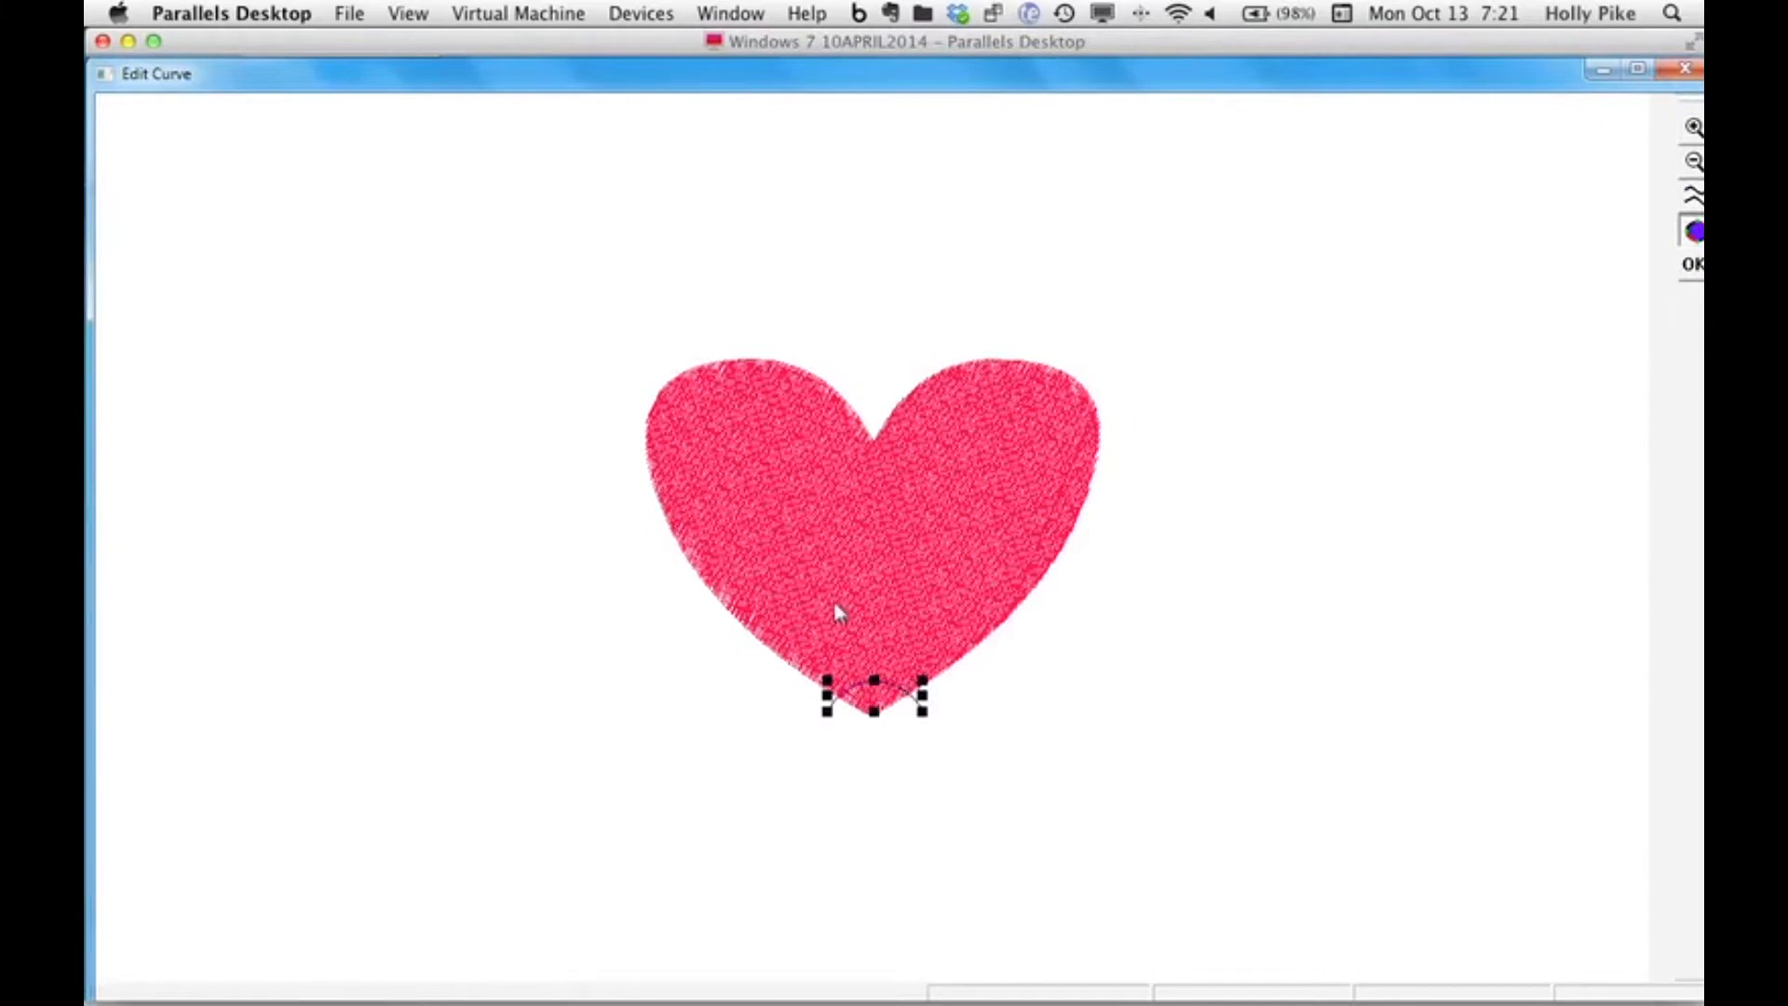
Draw a double-humped guide line across the heart's middle, dipping at the center, and apply the Fluid Contour fill.
left_click(672, 603)
left_click(790, 502)
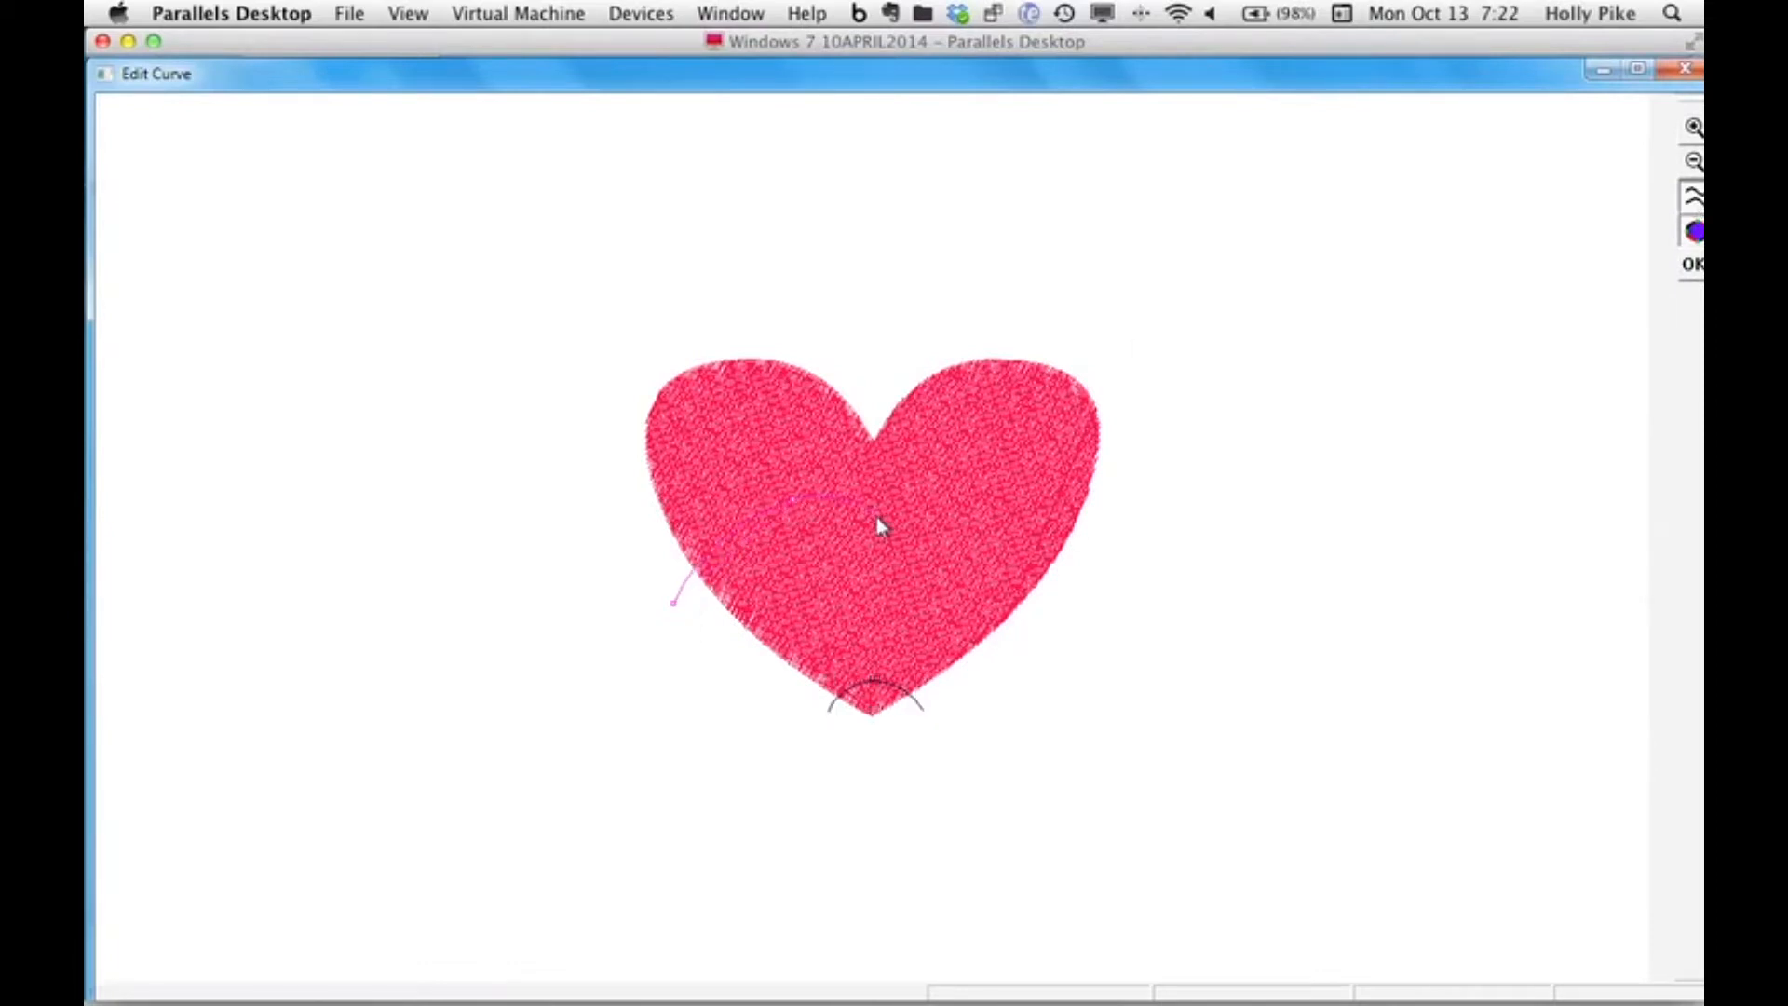
left_click(1045, 488)
left_click(1102, 575)
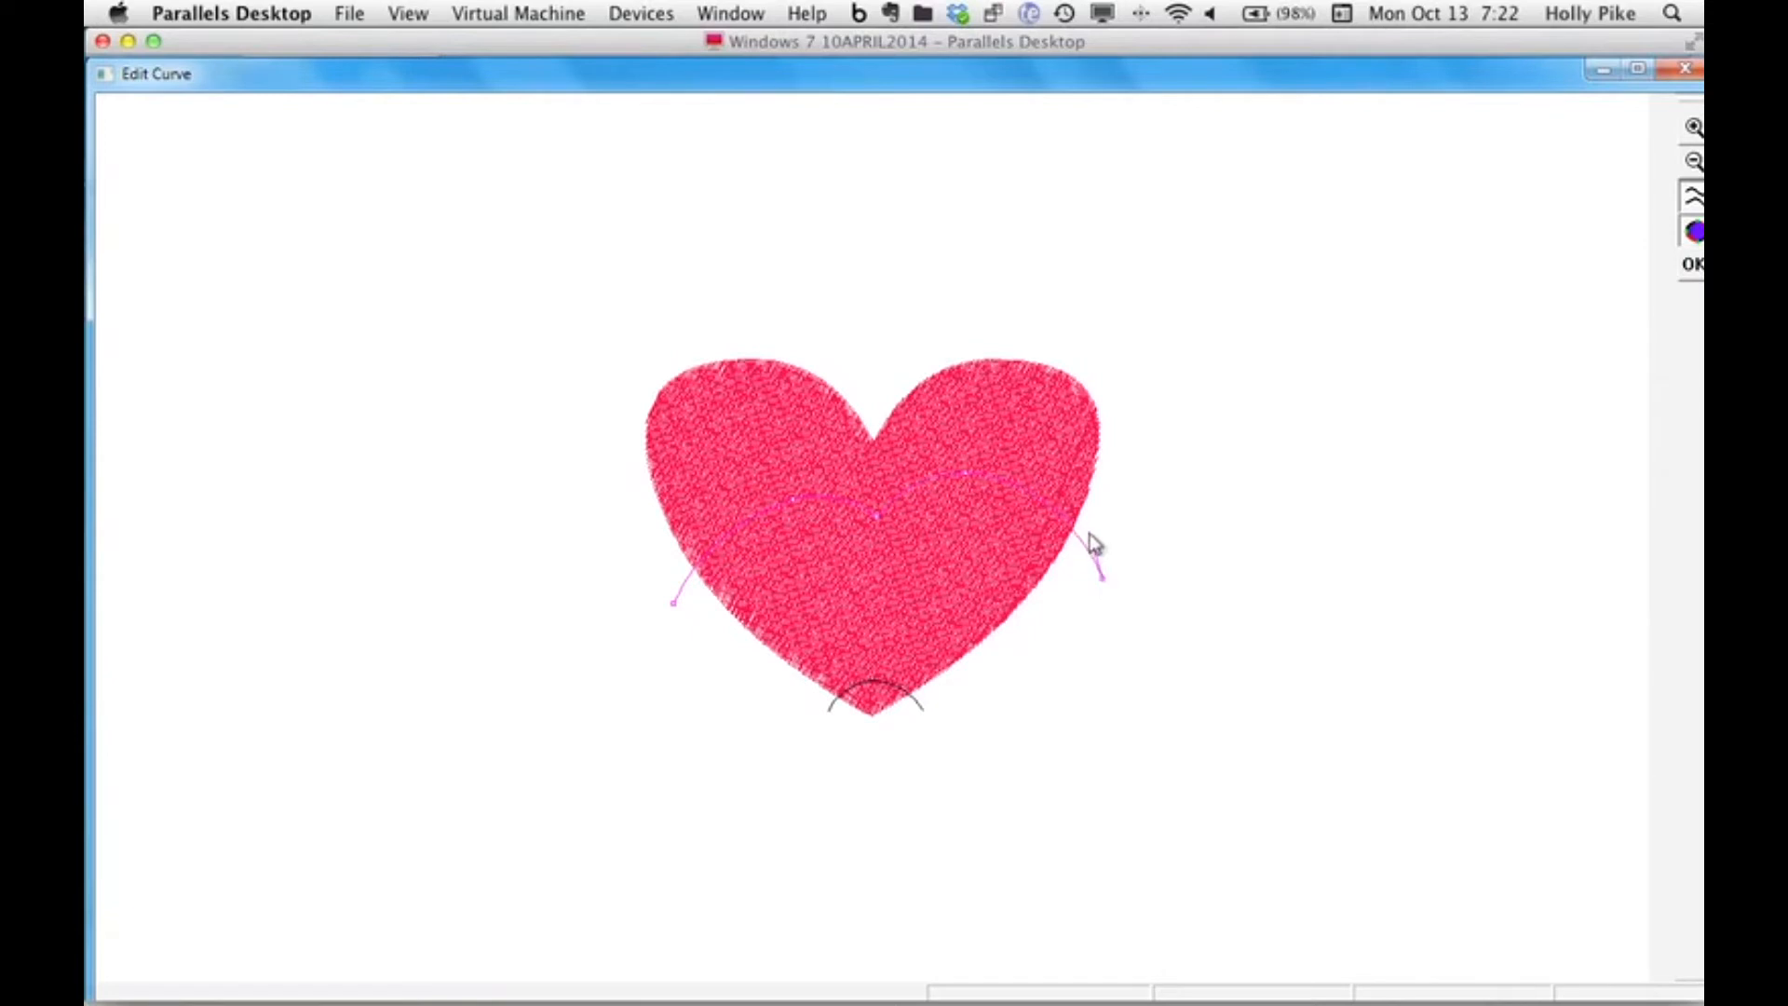
left_click(1694, 263)
left_click(1025, 812)
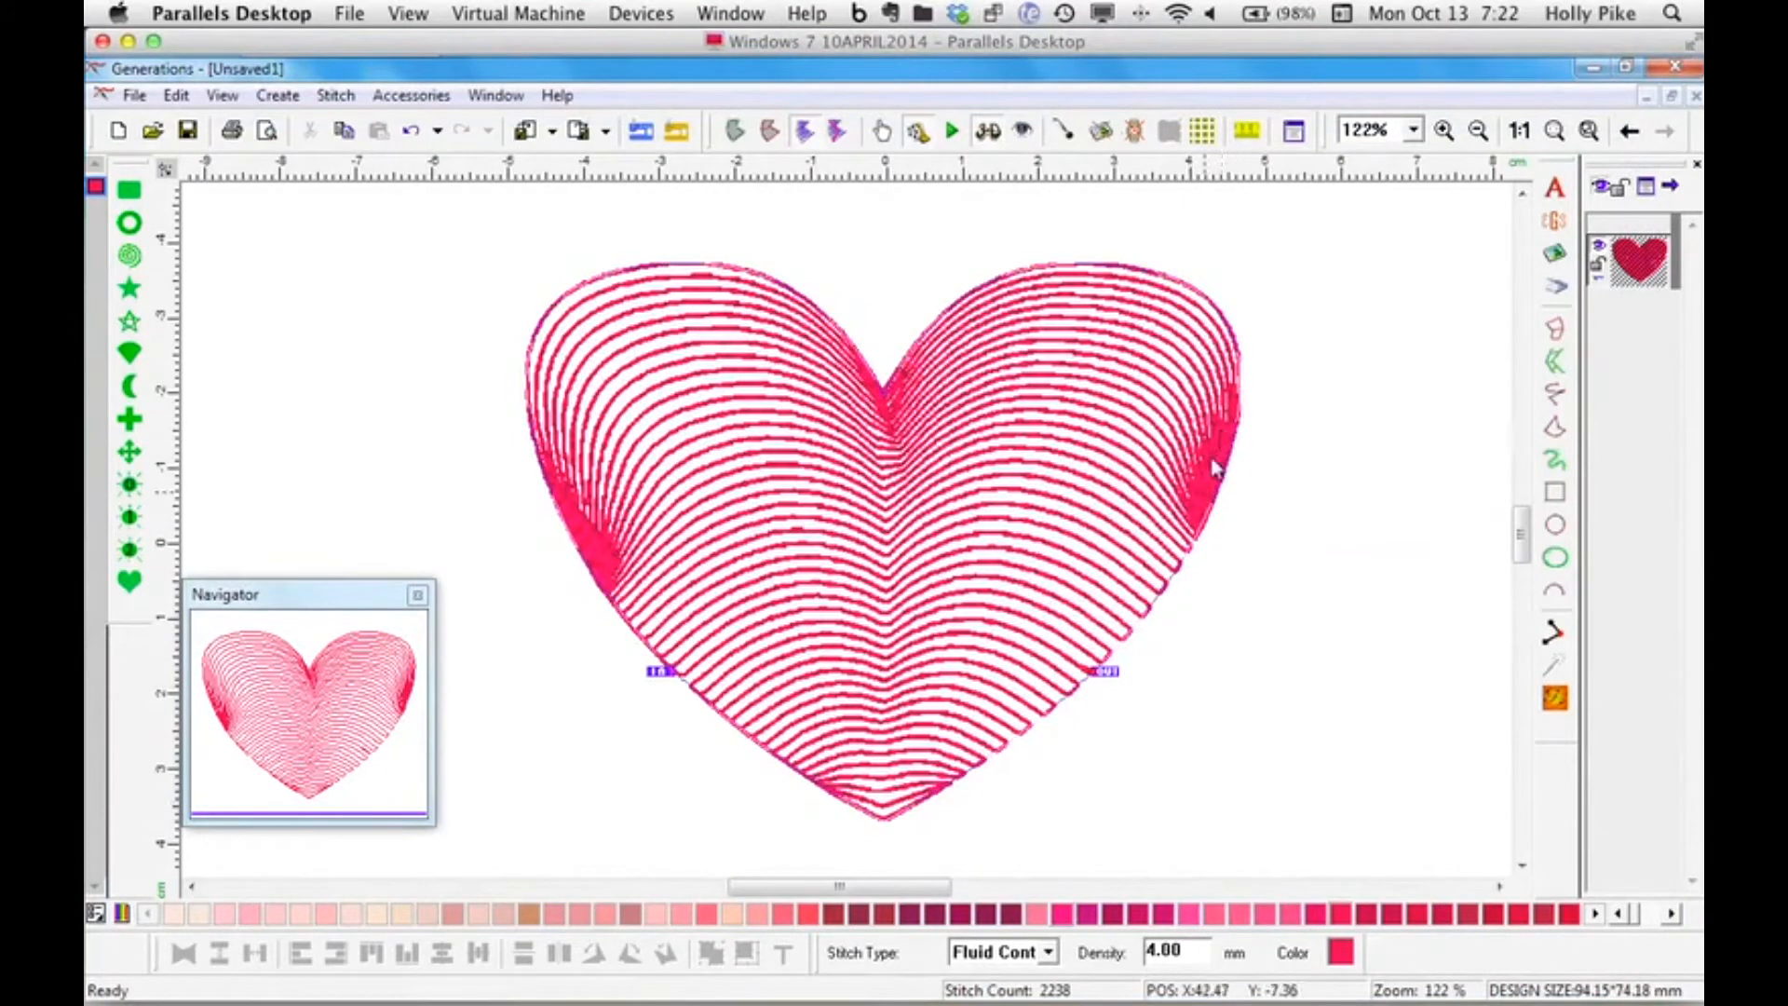
left_click(1681, 345)
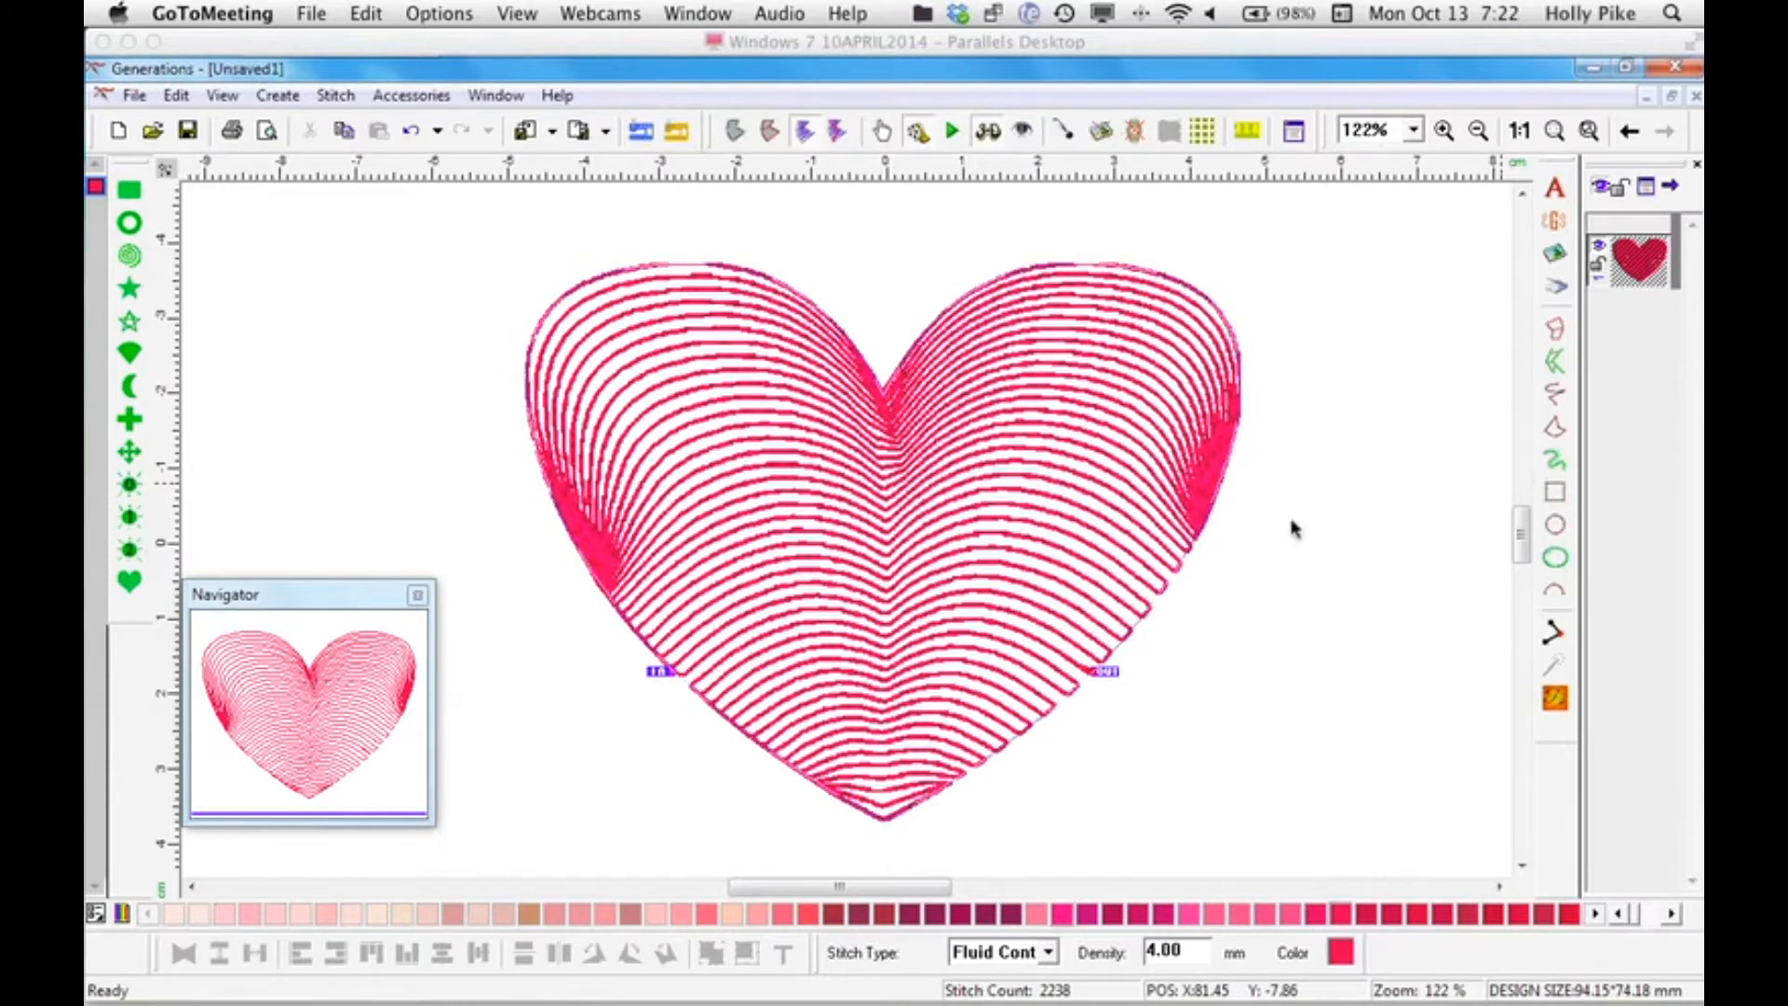
Delete the heart and draw a crescent moon about 30 mm wide and 59 mm tall in the center of the workspace.
left_click(1272, 493)
left_click(1154, 488)
key("Delete")
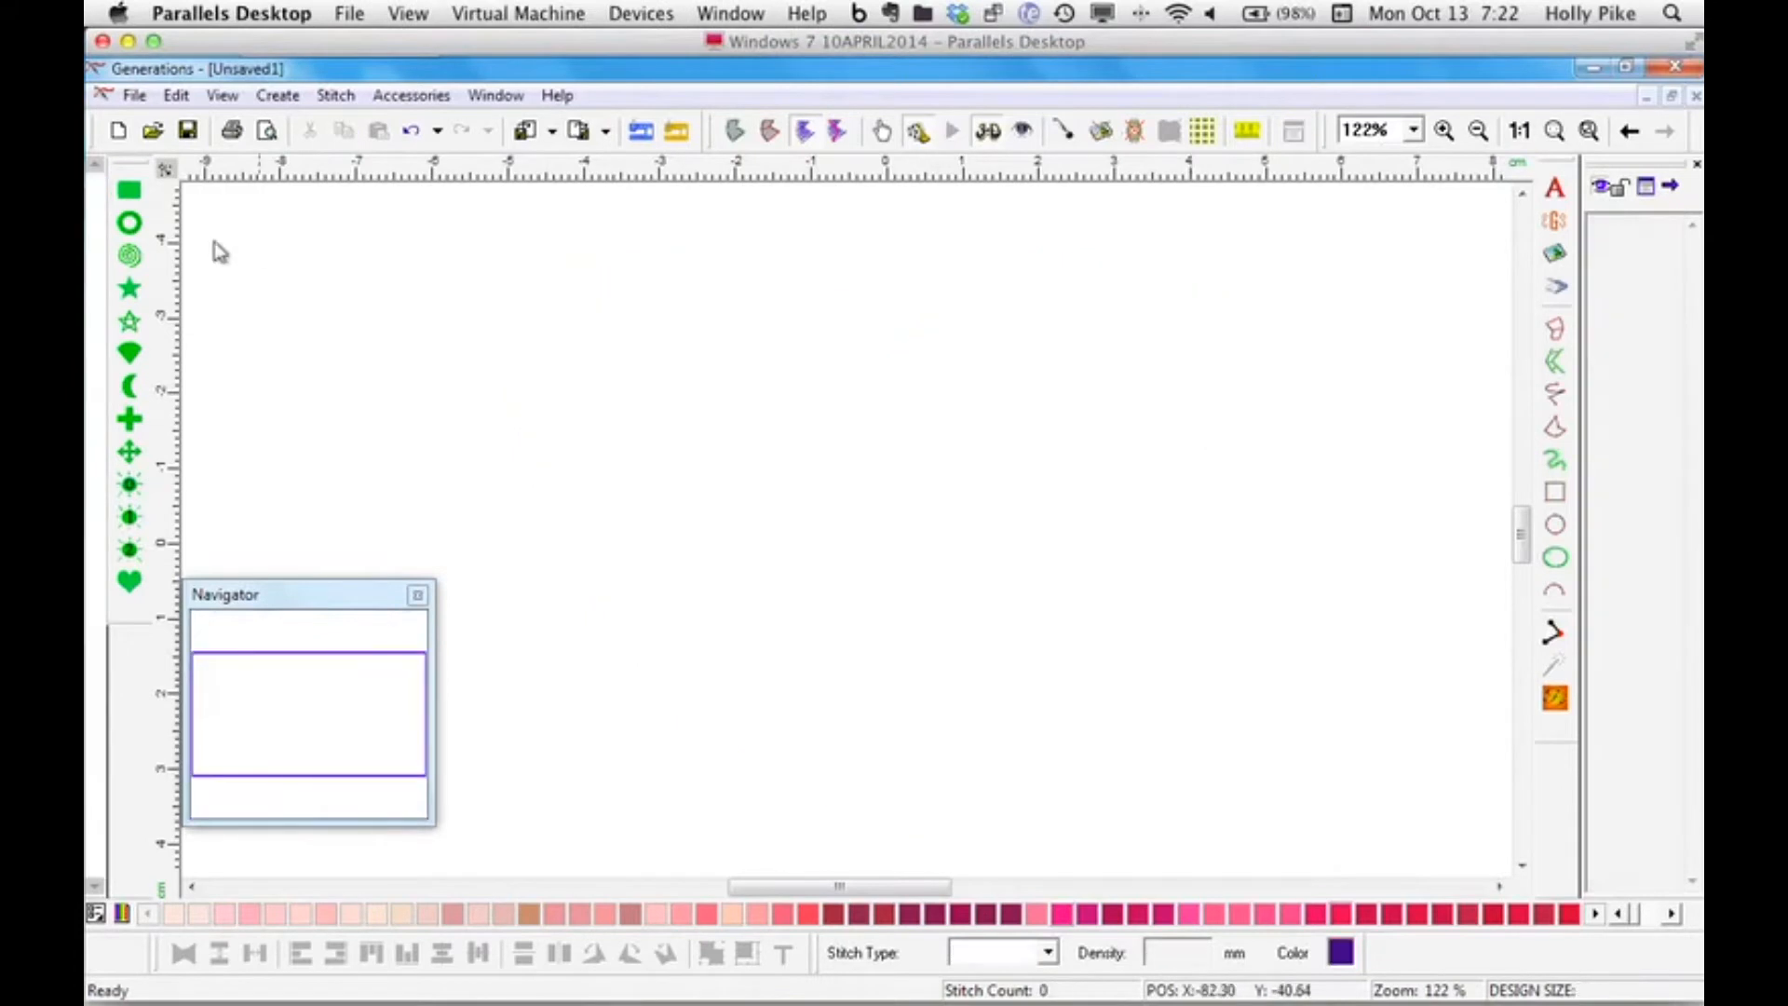
left_click(130, 385)
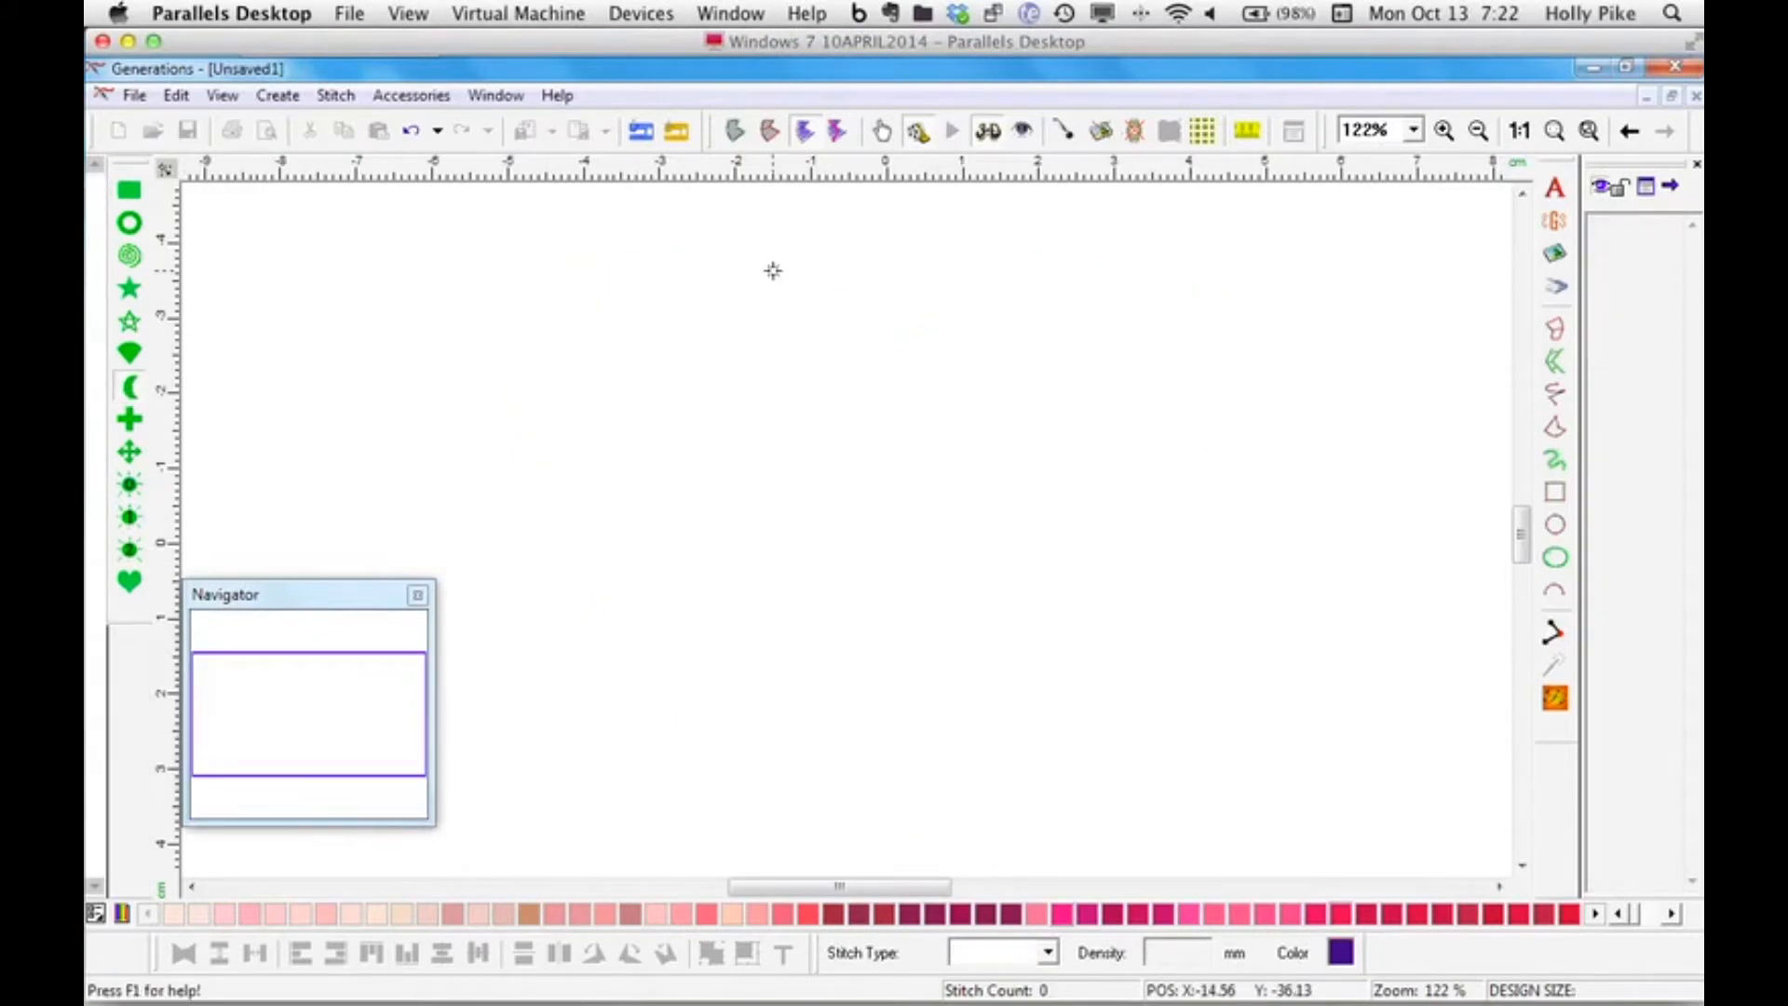
left_click_drag(772, 270, 1218, 845)
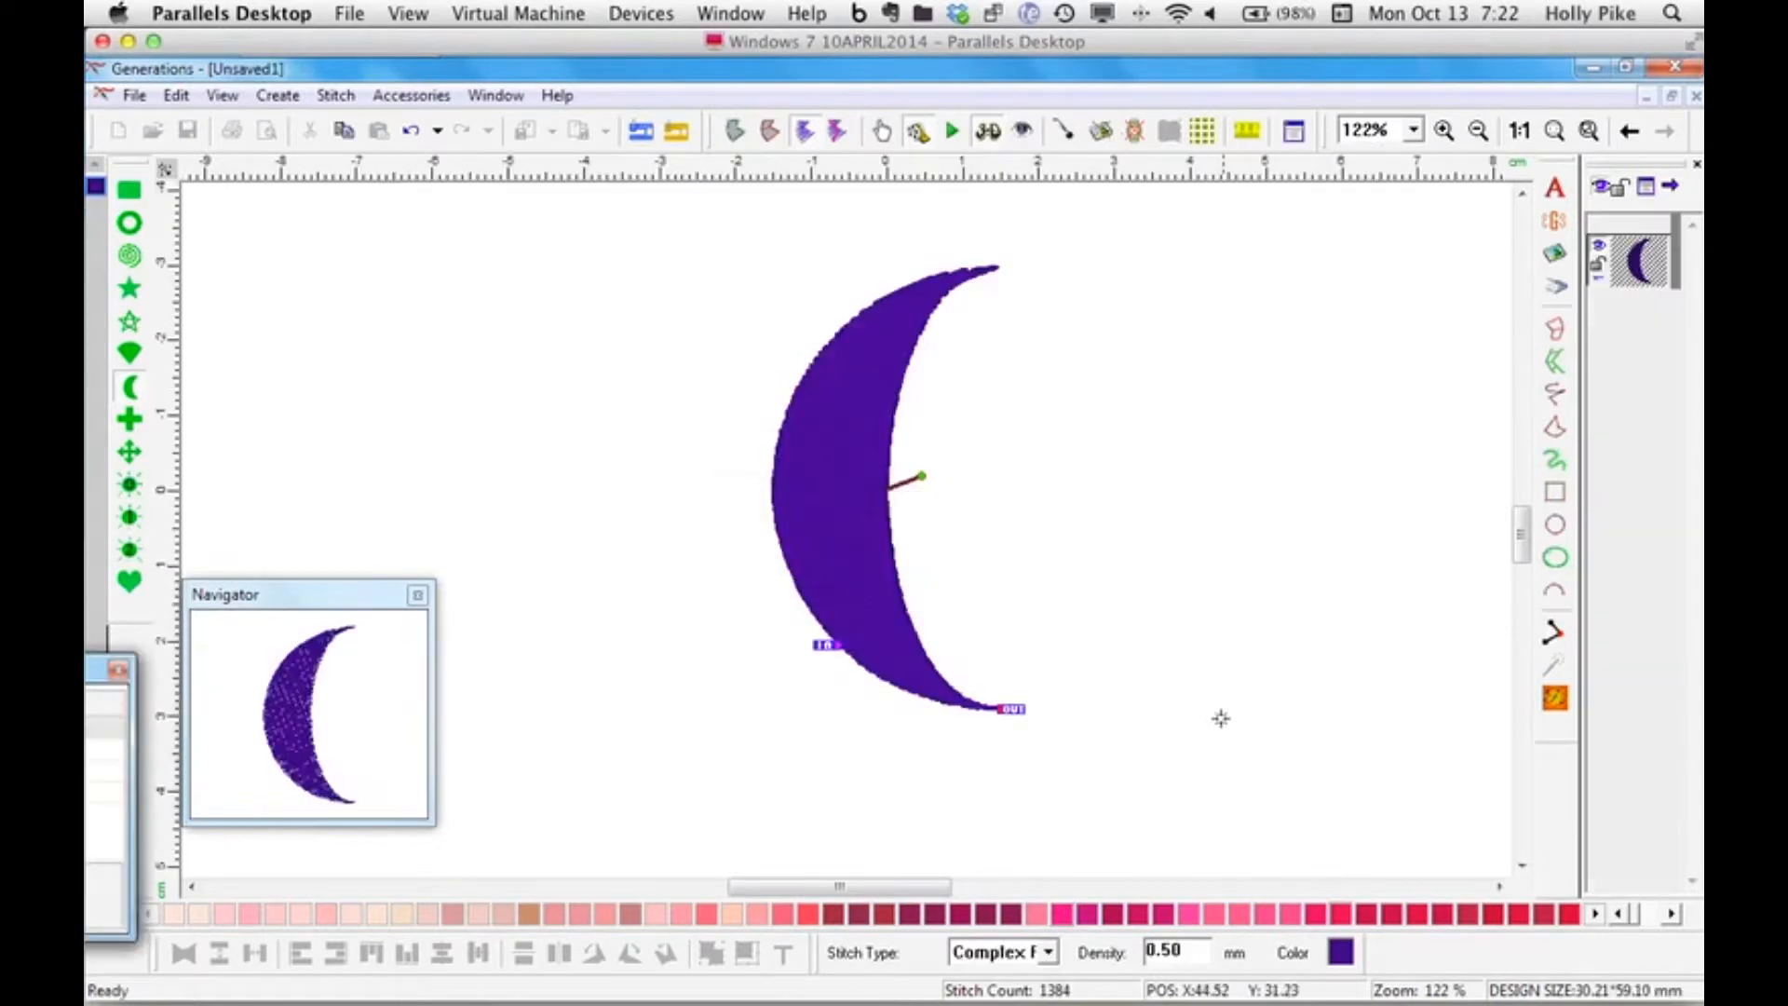
left_click(982, 579)
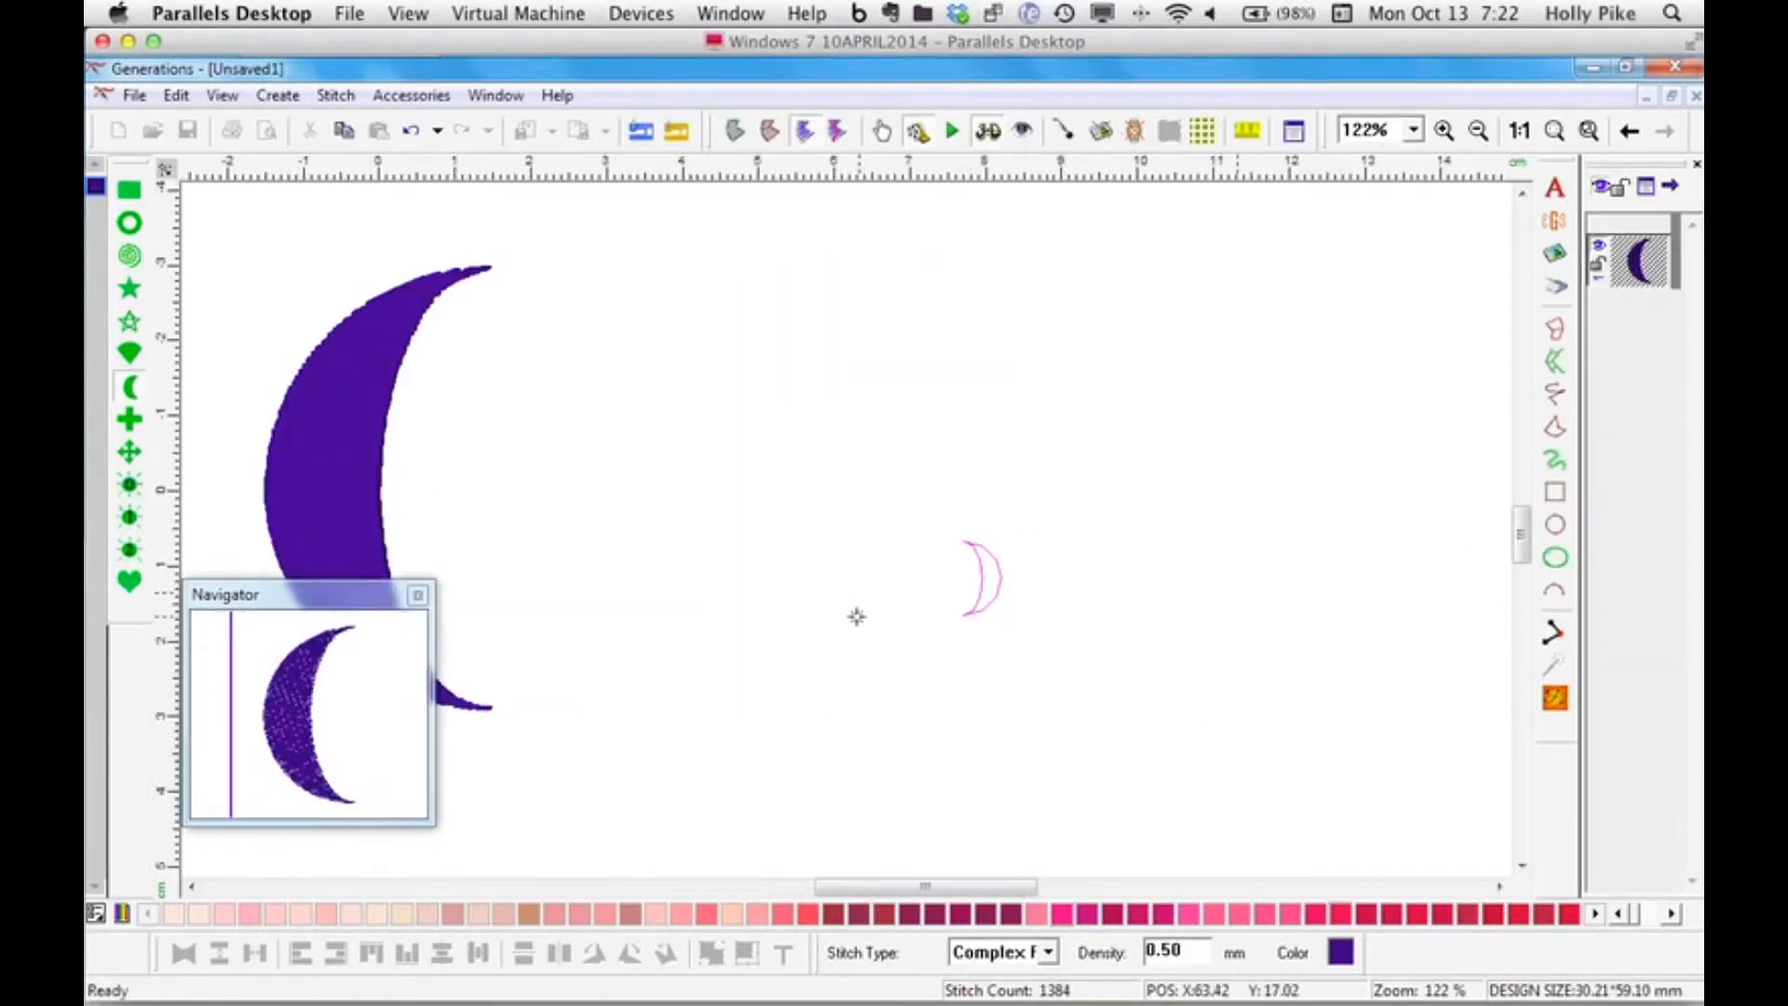
key("Escape")
left_click_drag(894, 878, 817, 879)
Recolor the crescent yellow and reselect it for editing its stitch settings.
right_click(810, 573)
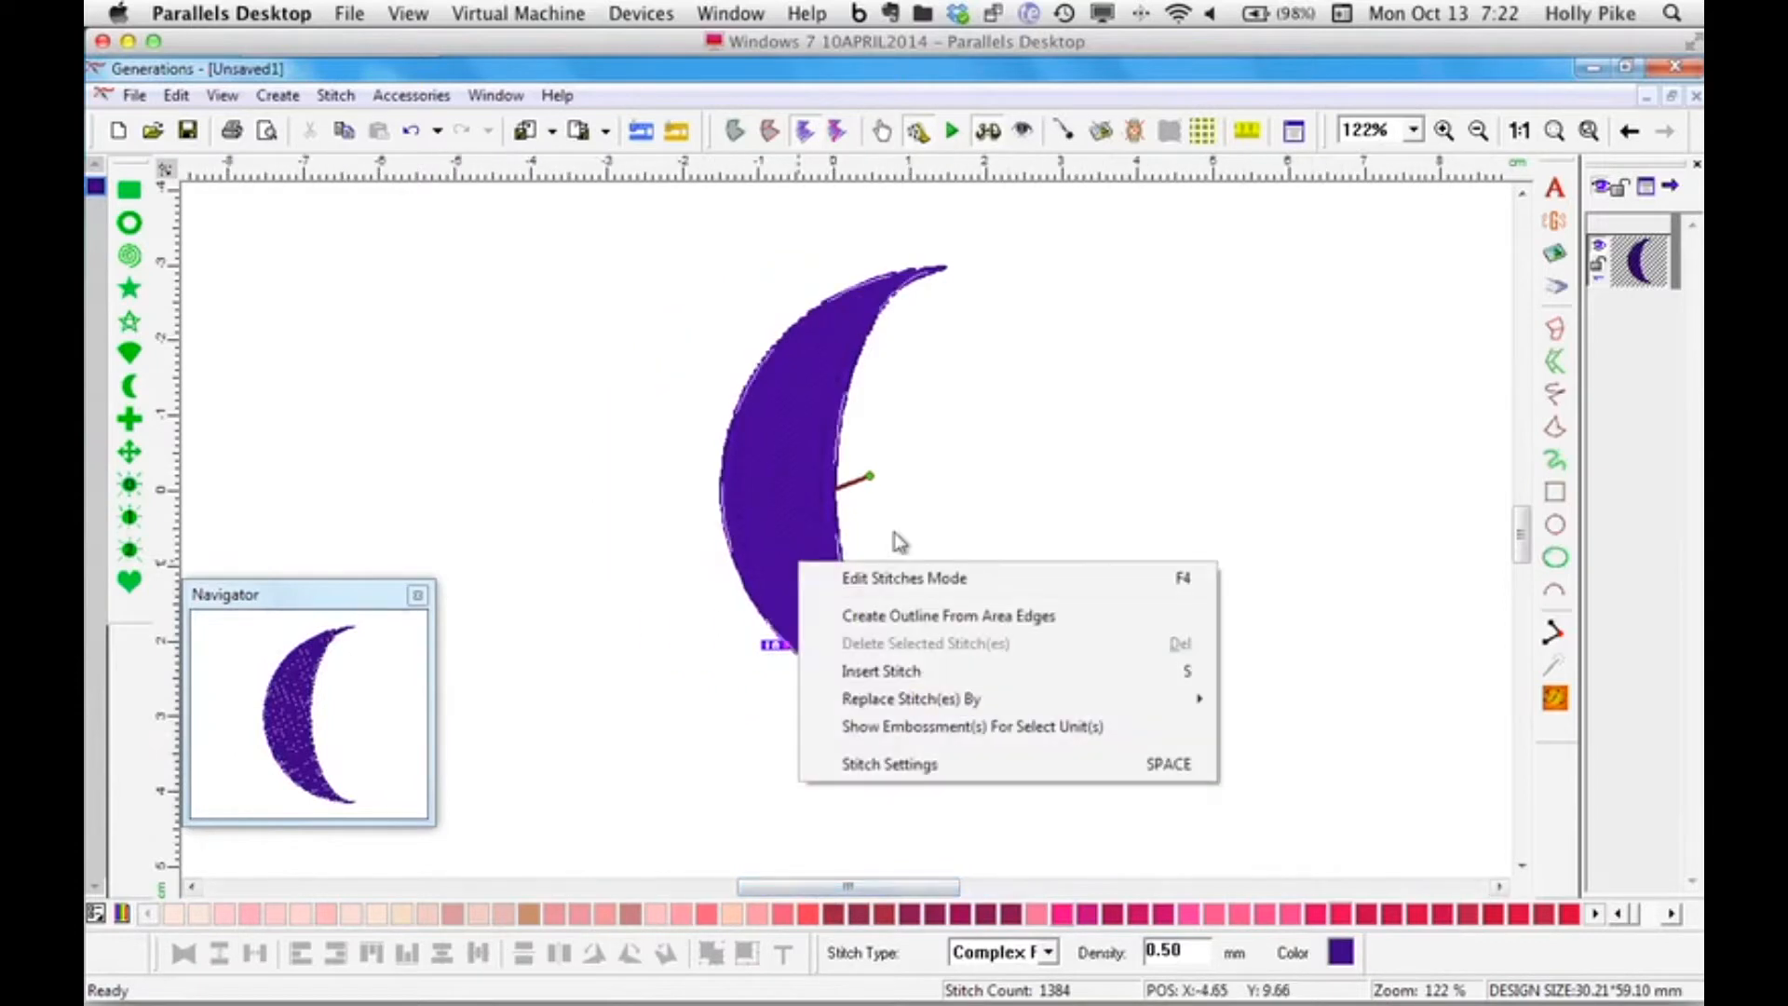
left_click(1648, 916)
left_click(1648, 916)
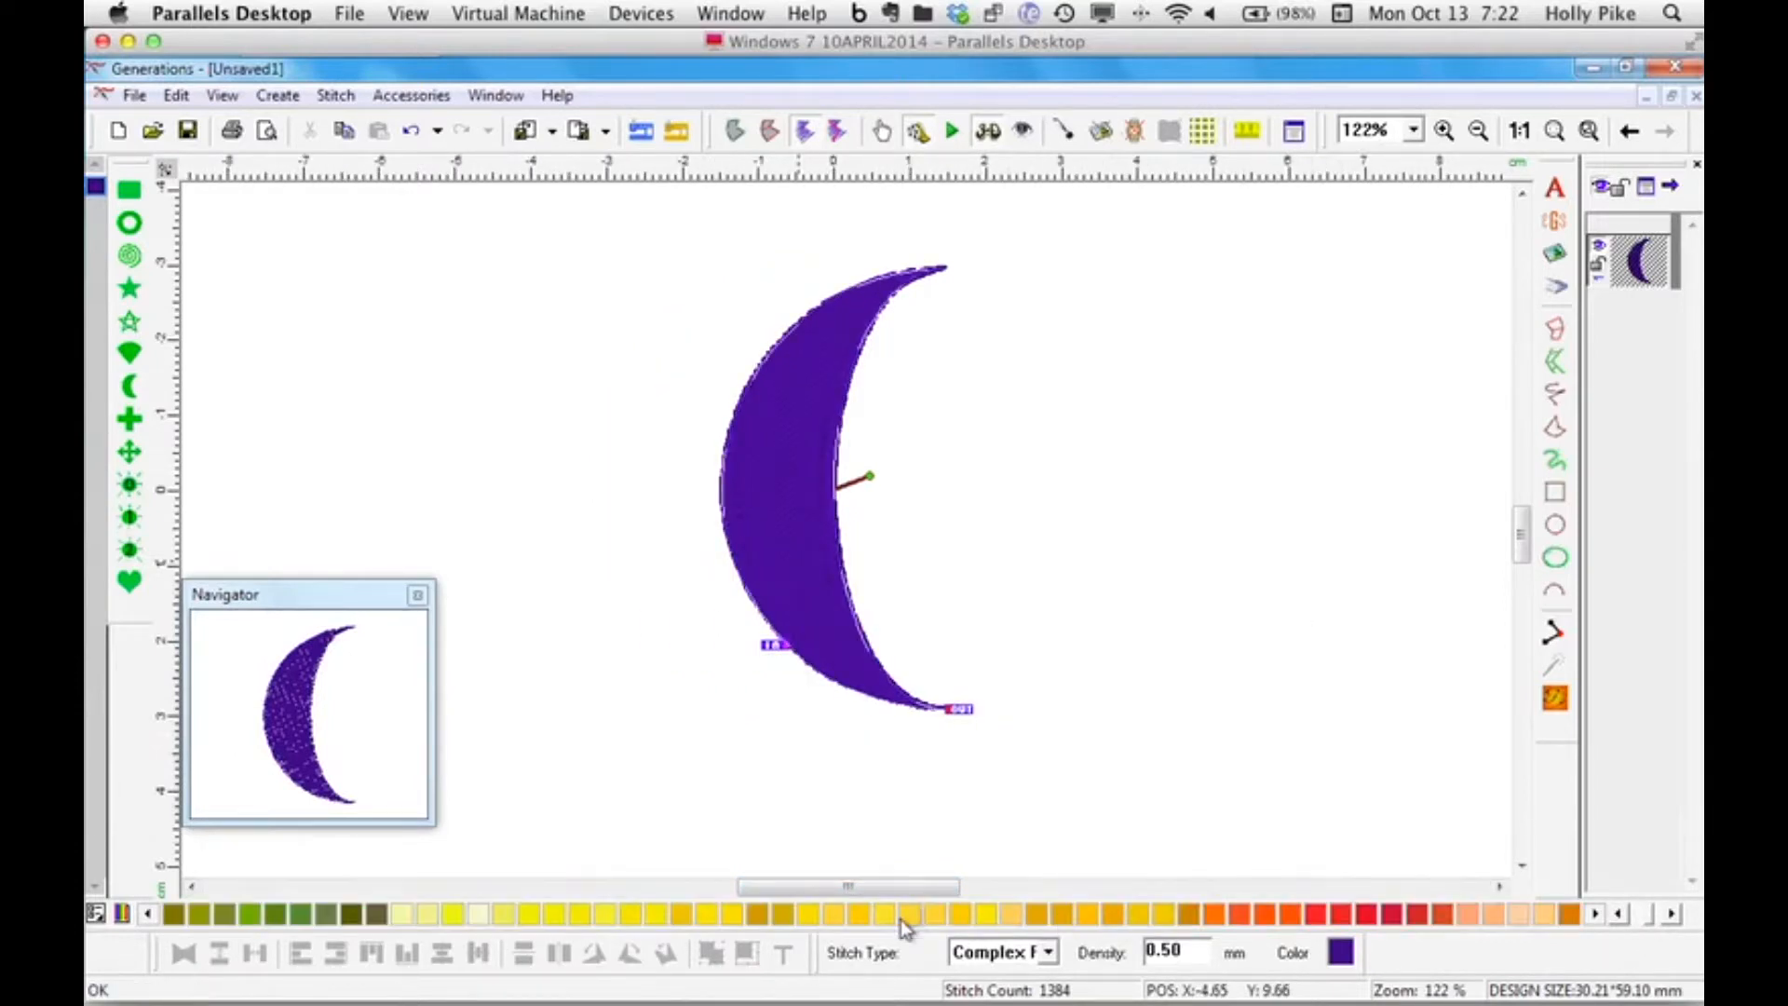
left_click(669, 913)
left_click_drag(806, 594, 832, 631)
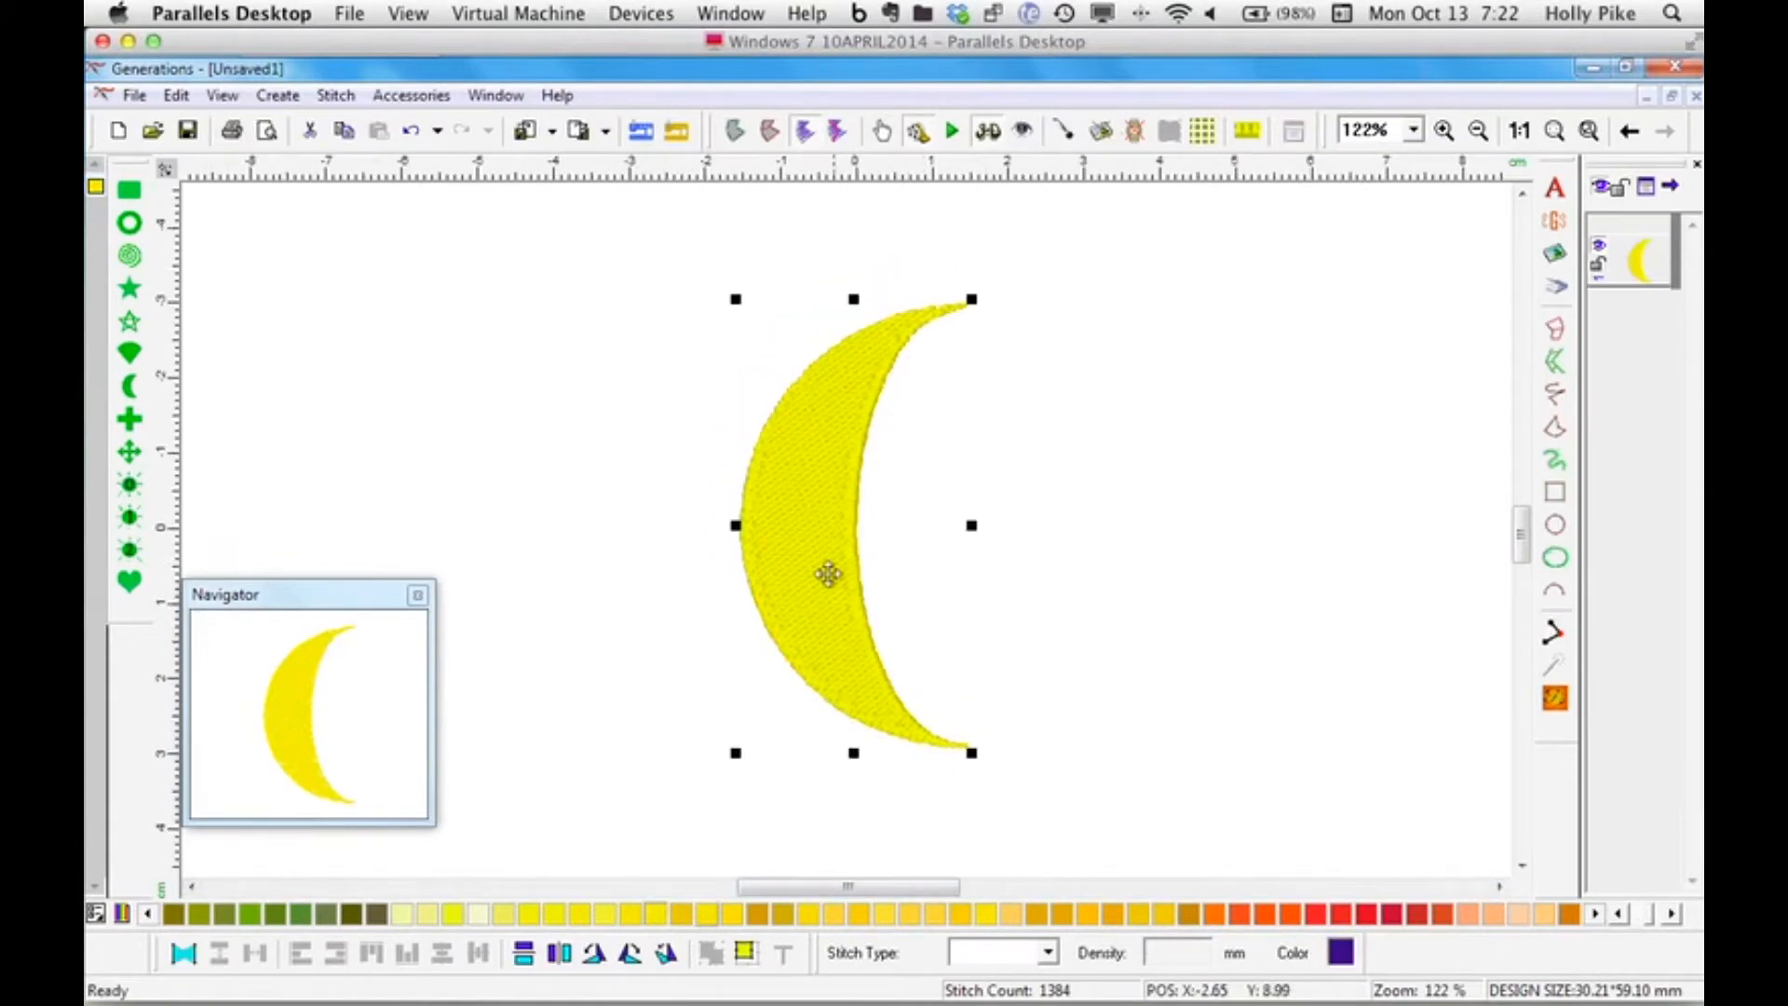
left_click(832, 460)
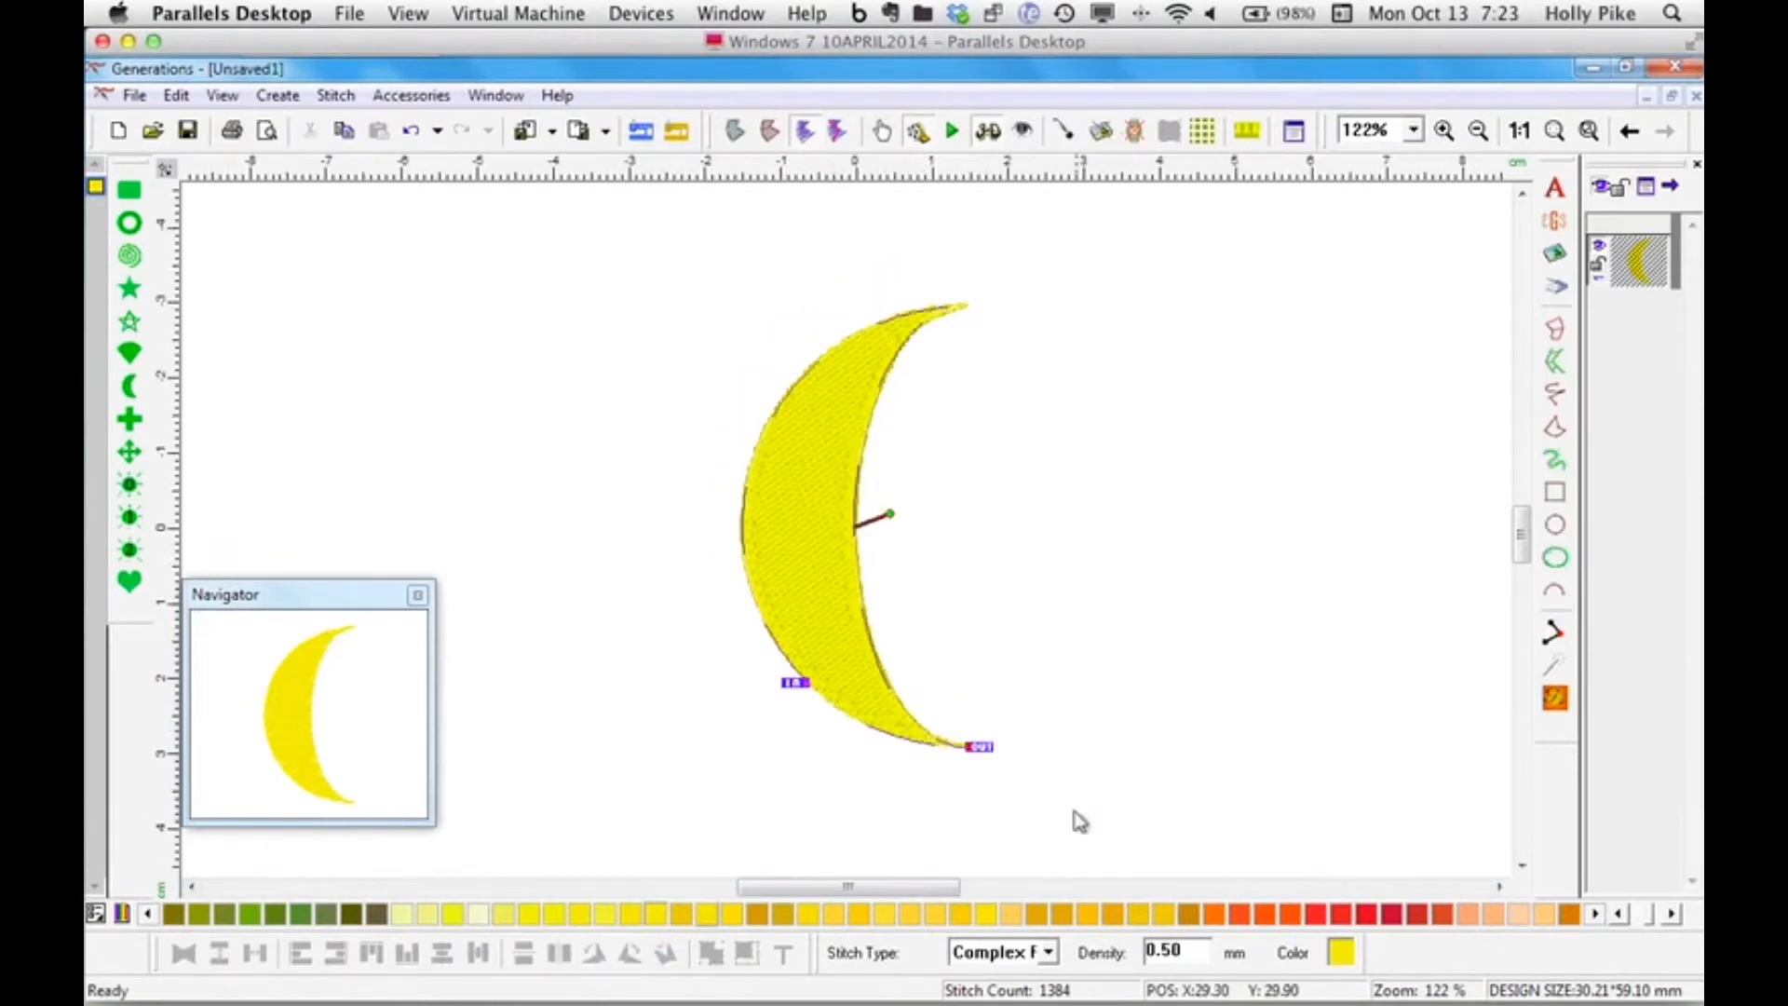
Set the crescent to Fluid Contour with 4 mm density, smooth edges and no auto shorten.
left_click_drag(797, 510, 1101, 510)
left_click(1060, 408)
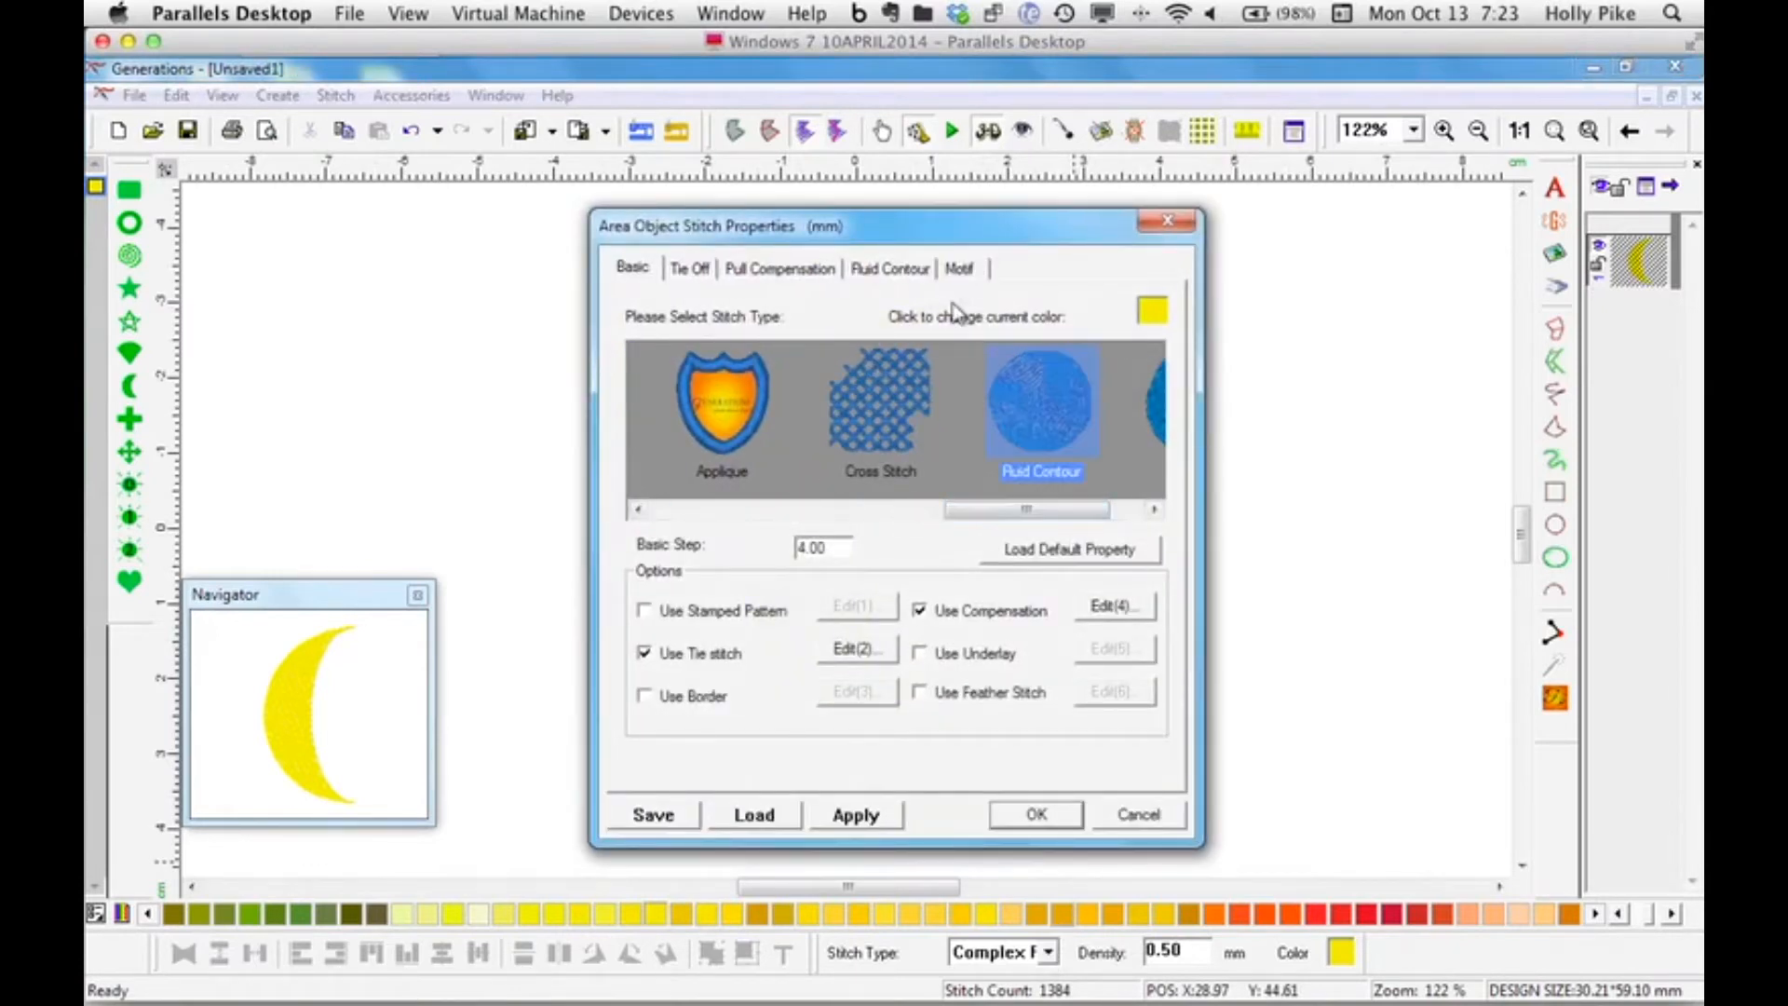
left_click(903, 270)
double_click(798, 378)
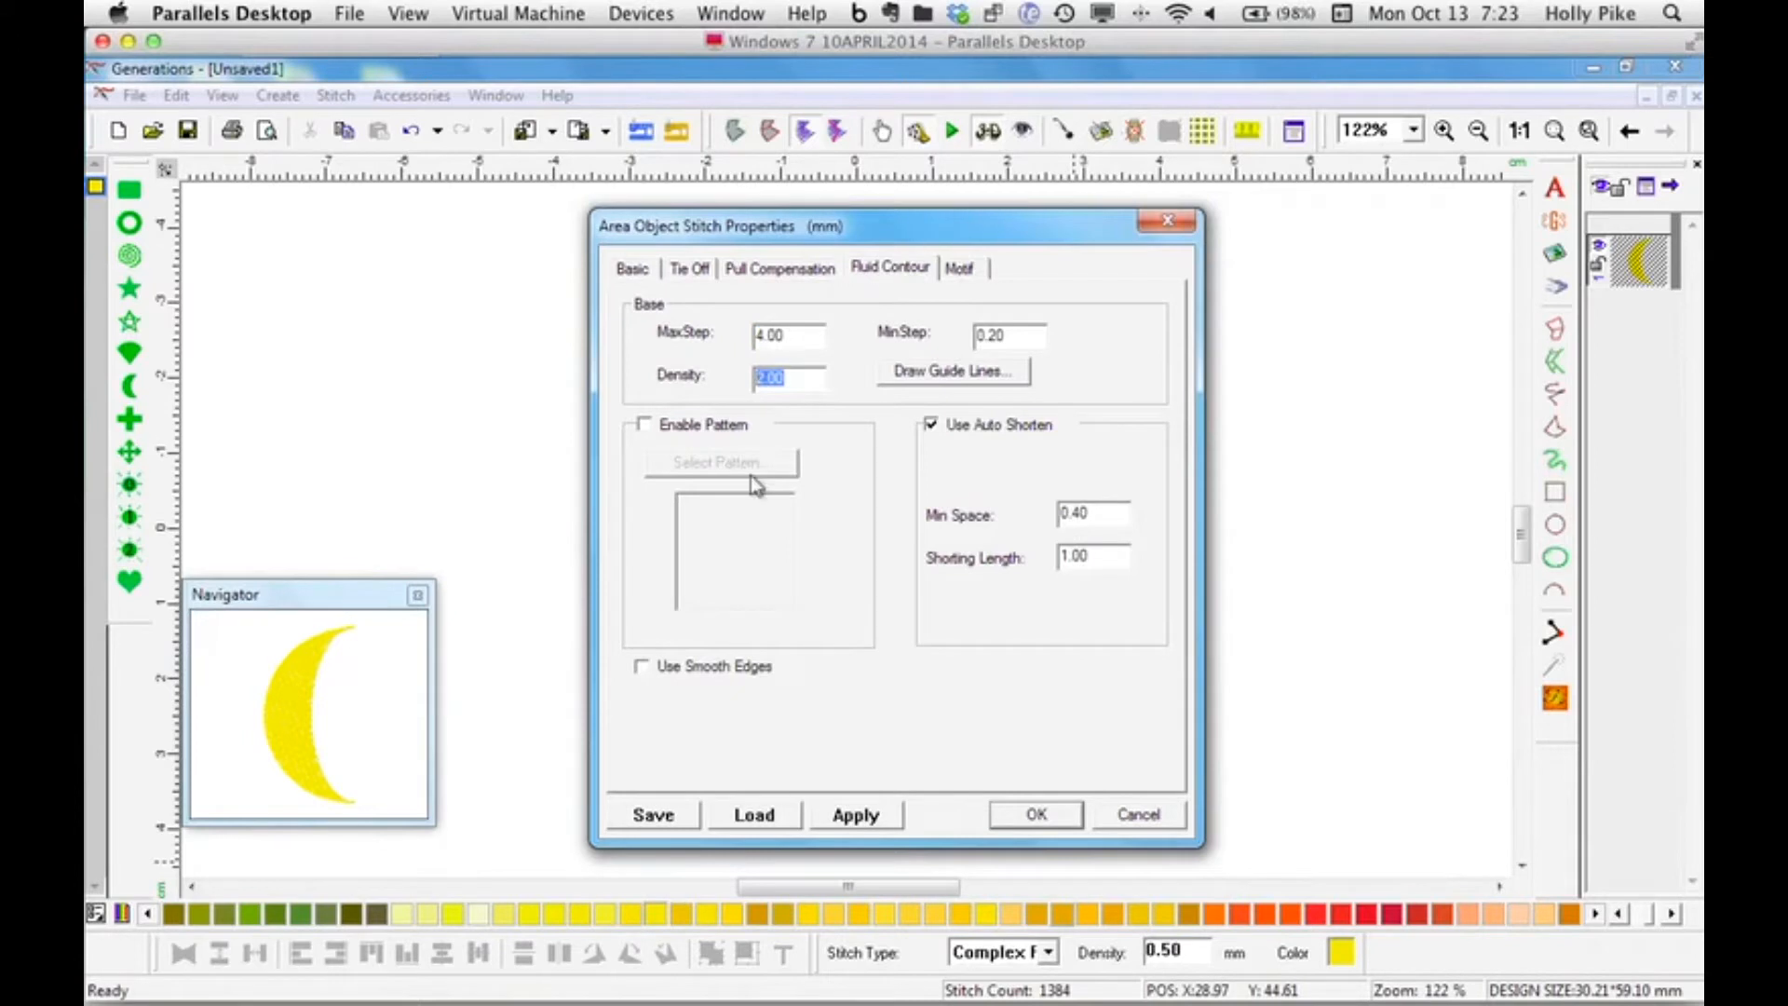
type("4")
left_click(931, 424)
Draw a short curved guide line across the crescent's upper tip in the guide line editor.
left_click(953, 371)
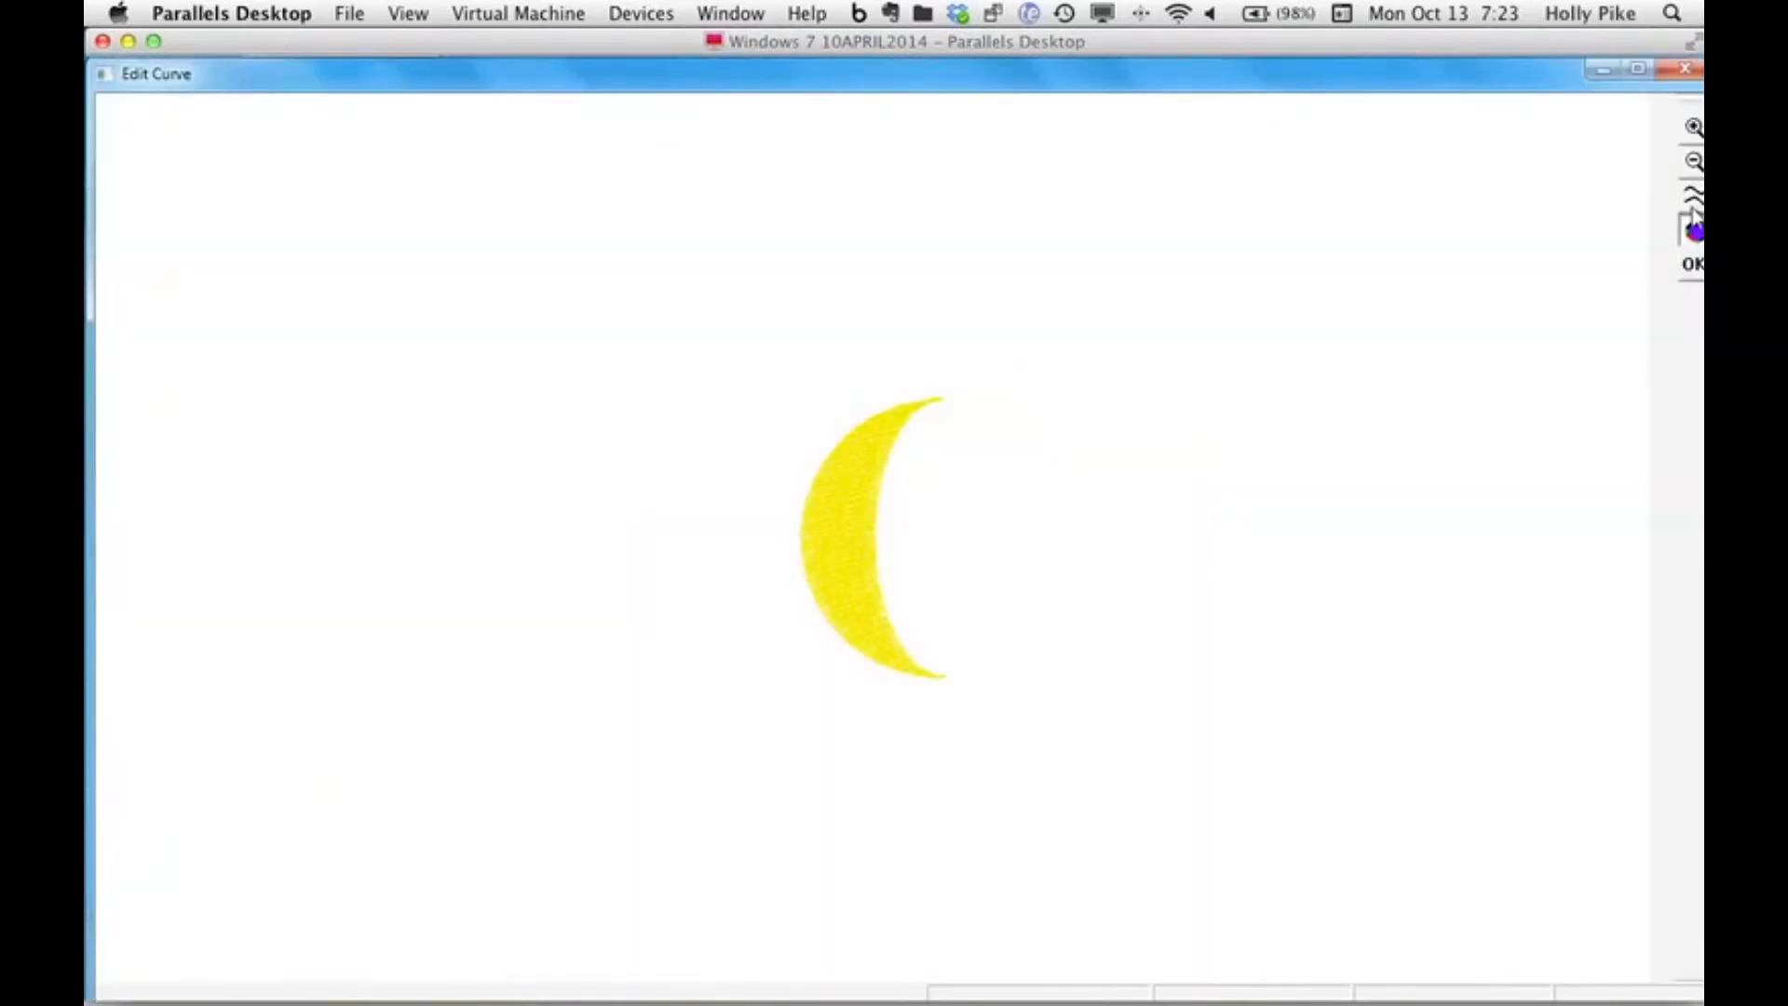
left_click(1692, 129)
left_click(1226, 397)
left_click(1224, 401)
left_click(1224, 402)
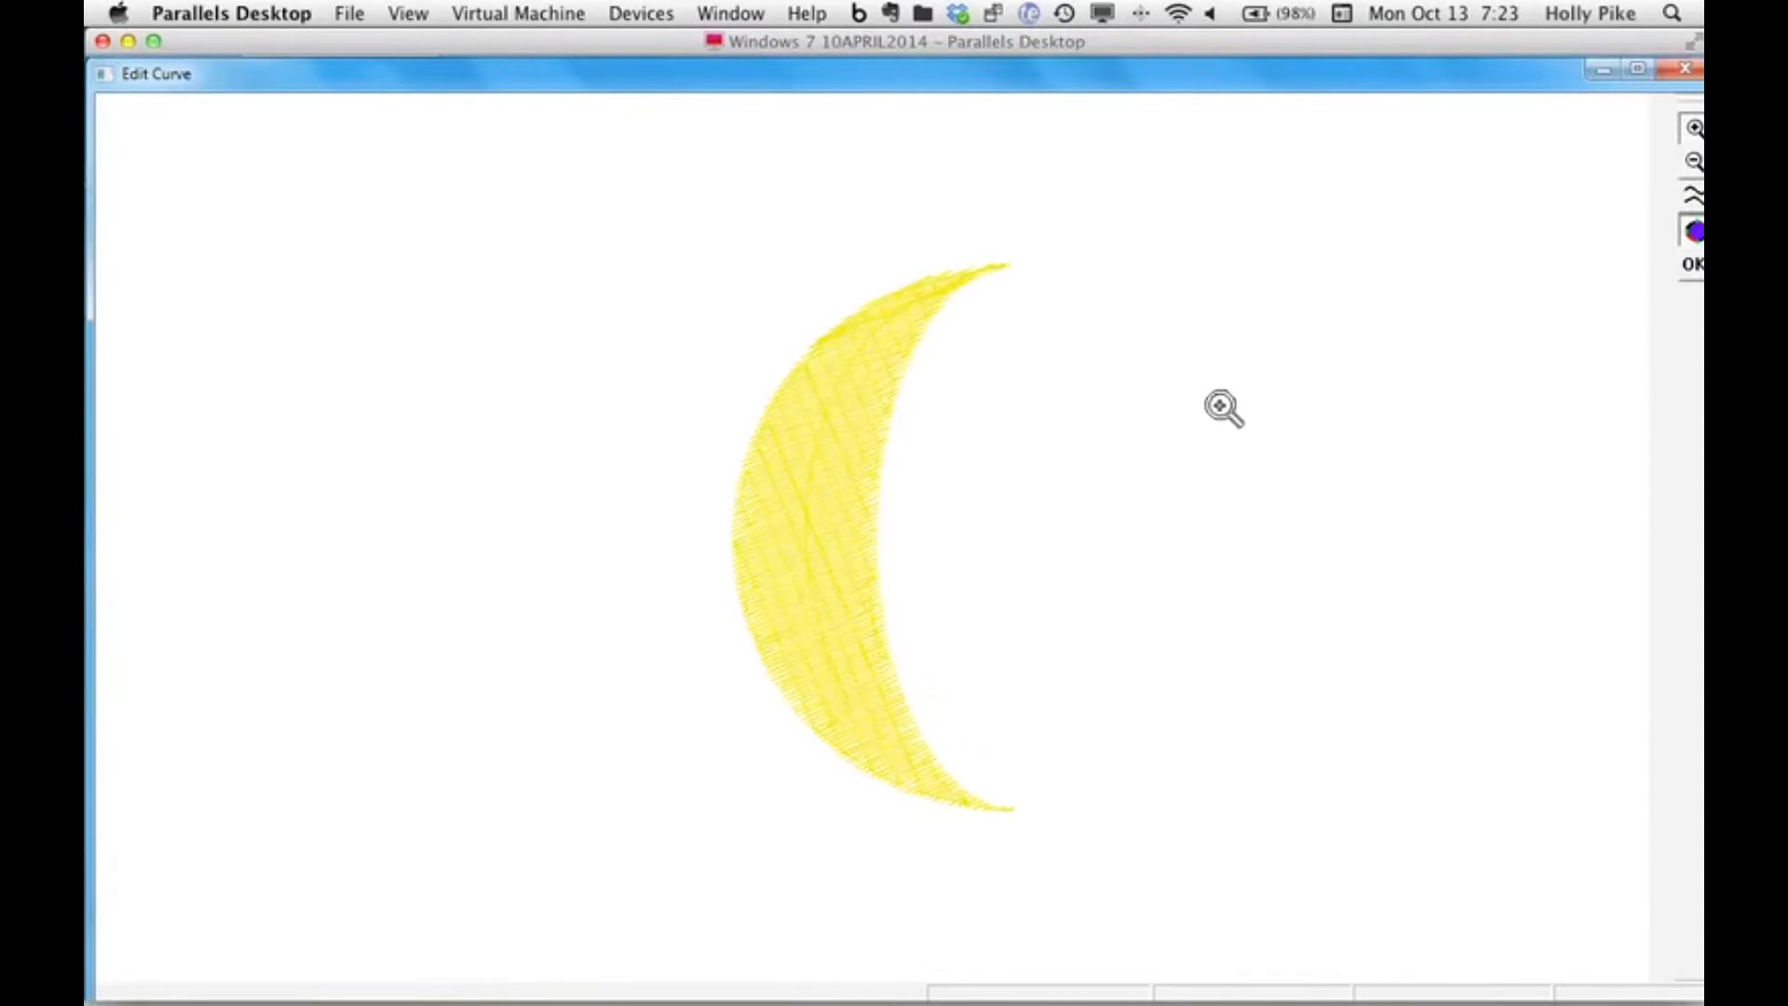
left_click(1224, 403)
right_click(1223, 400)
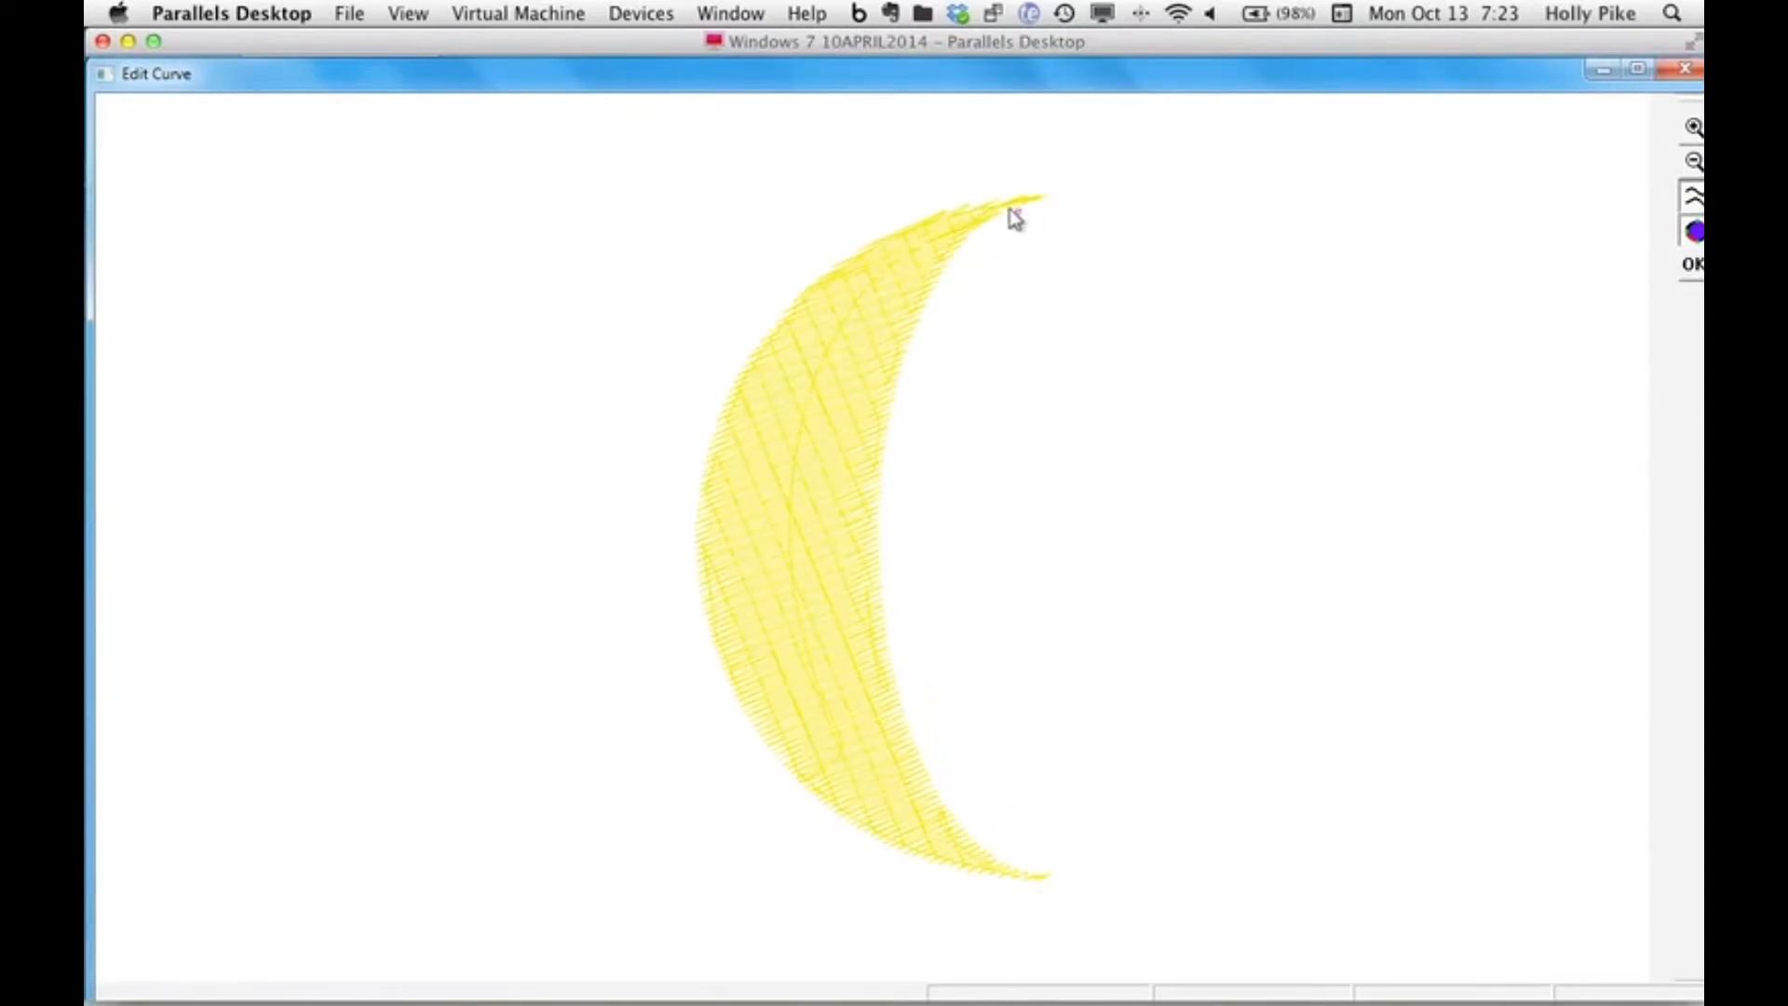
right_click(950, 293)
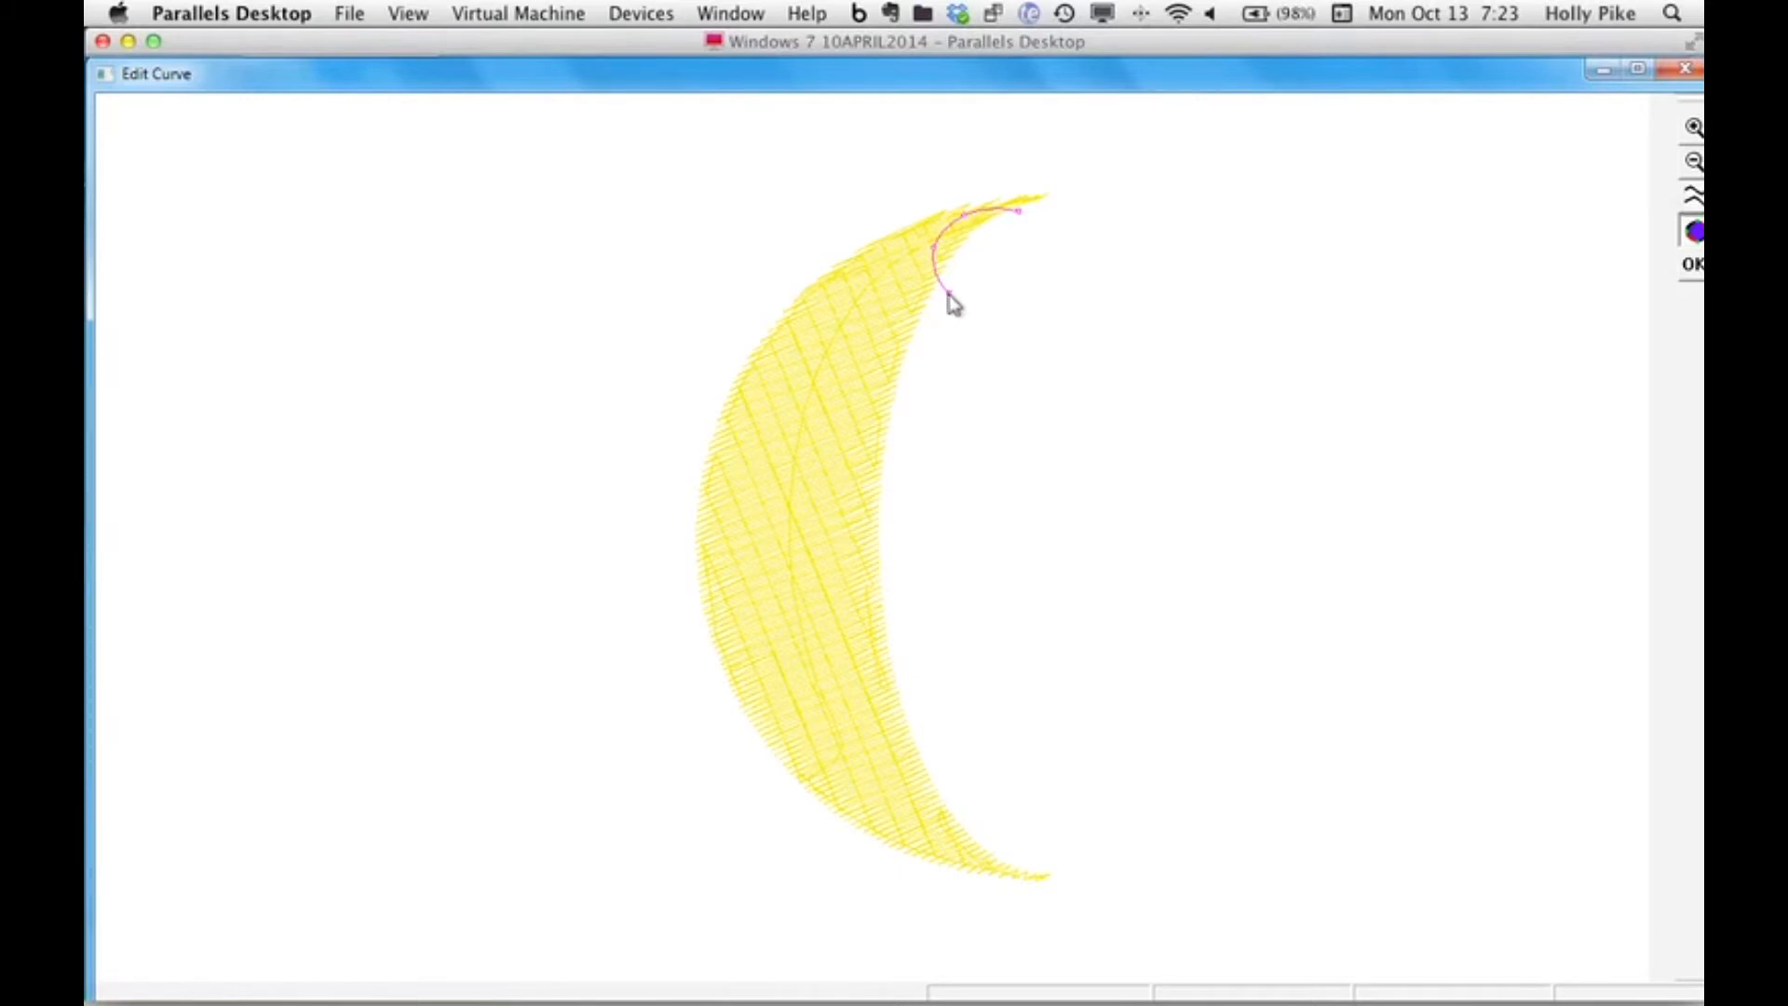
Try to draw a guide line along the crescent's outer edge from the upper tip to just beyond the lower tip.
left_click(1038, 196)
left_click(935, 214)
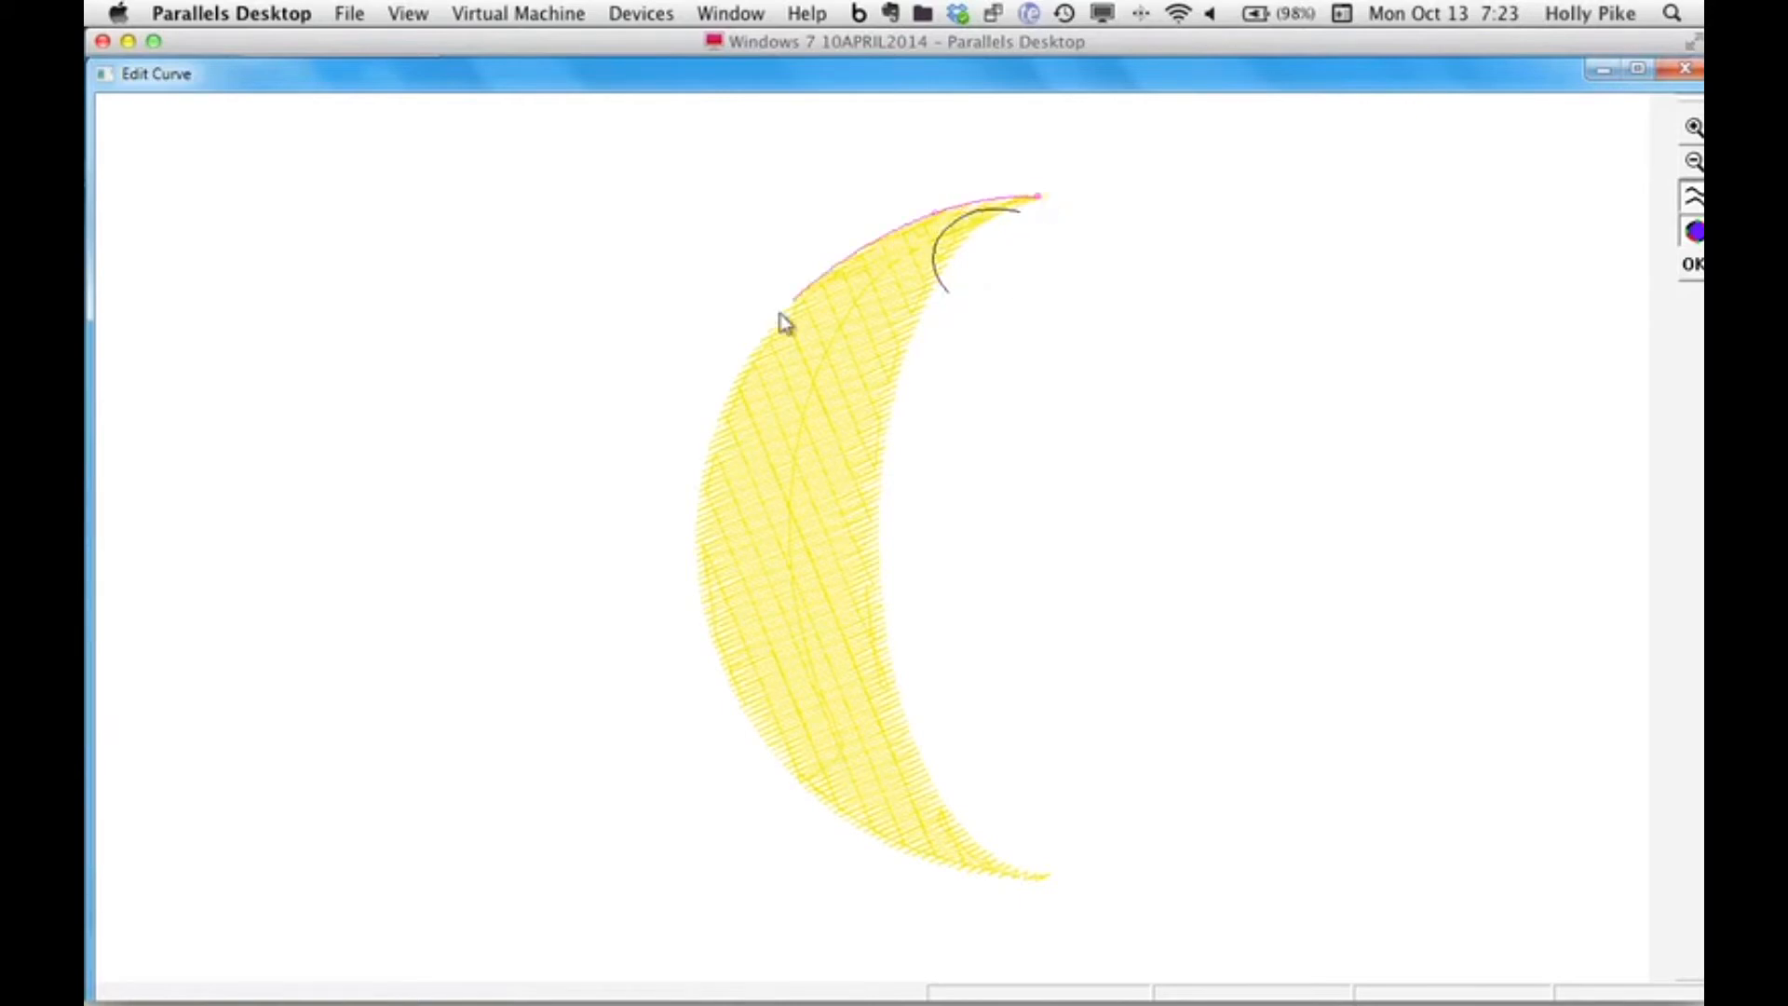
left_click(737, 387)
left_click(752, 720)
left_click(912, 851)
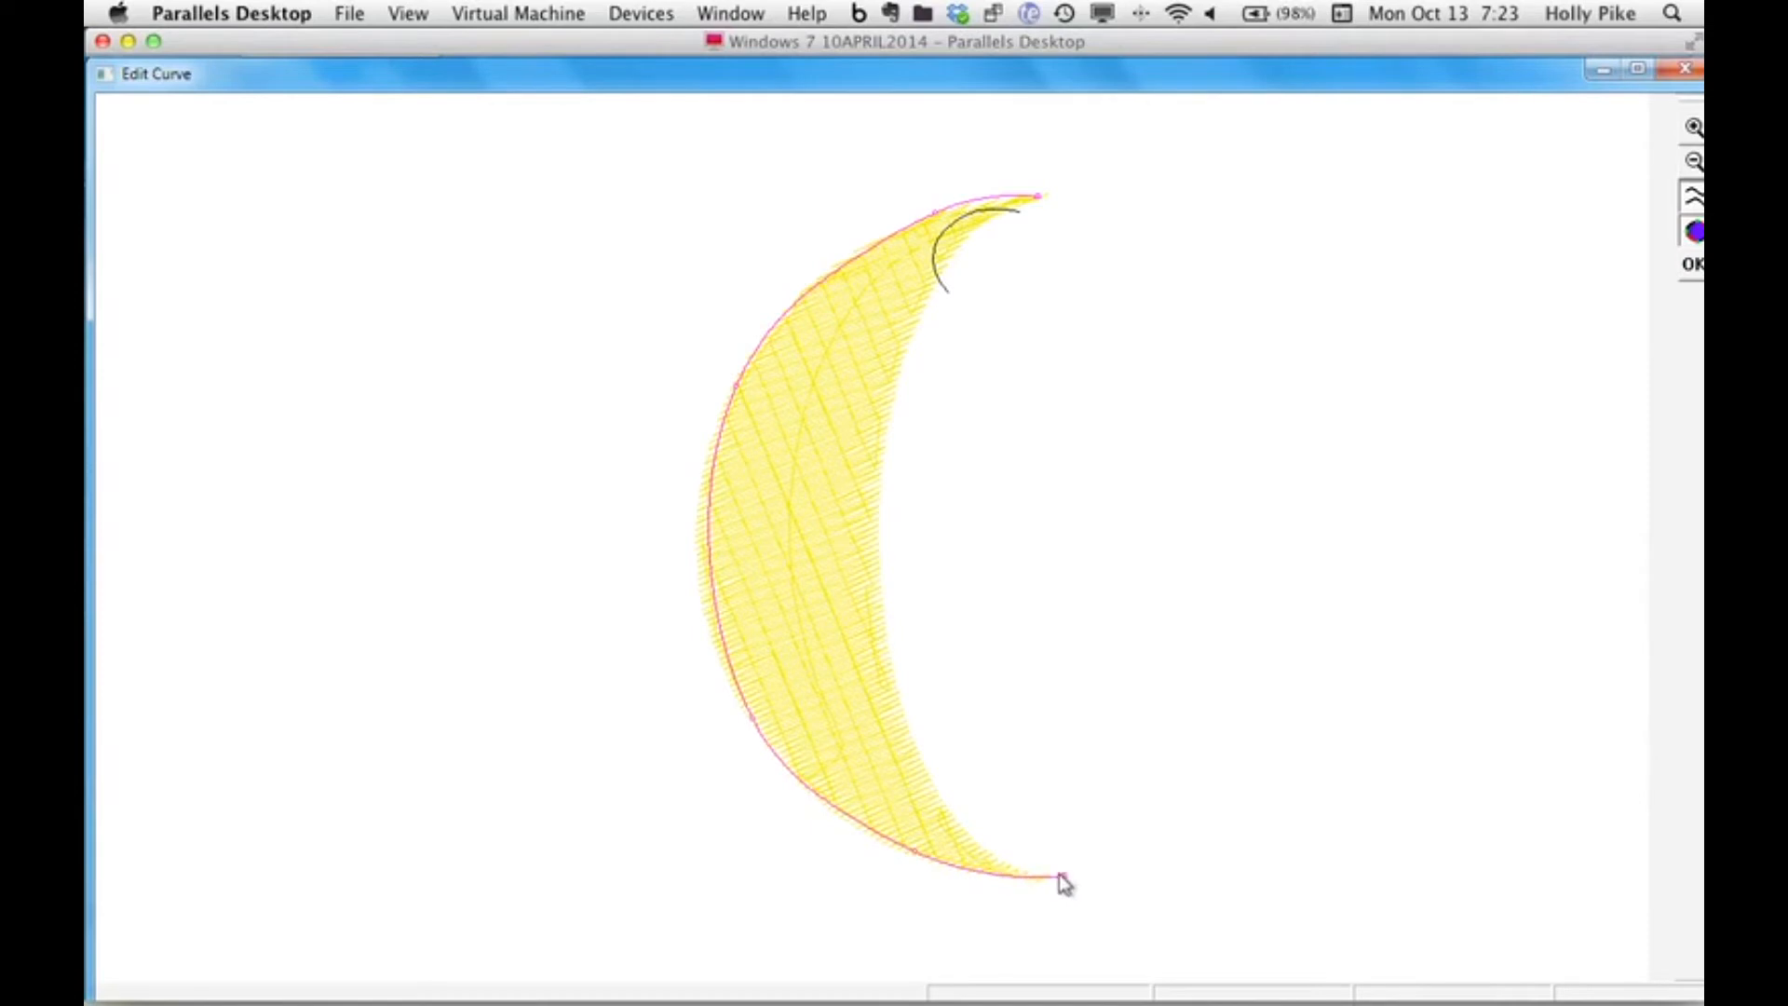
left_click(1062, 876)
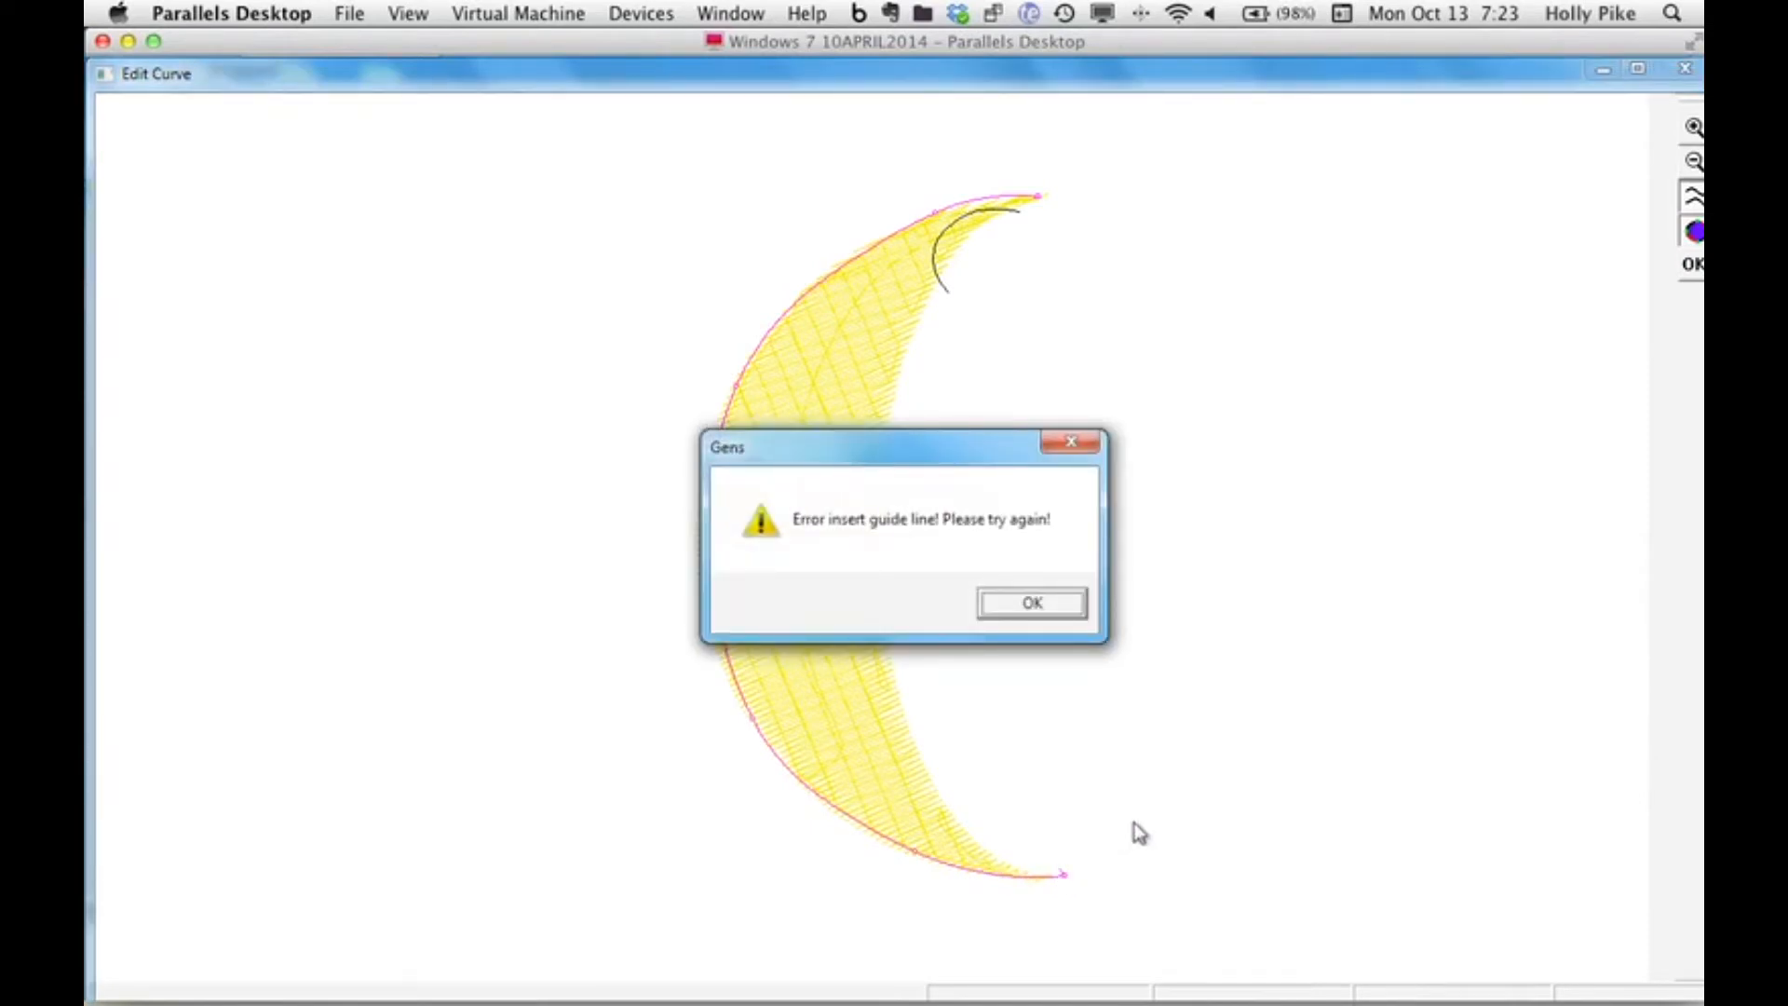
left_click(1021, 613)
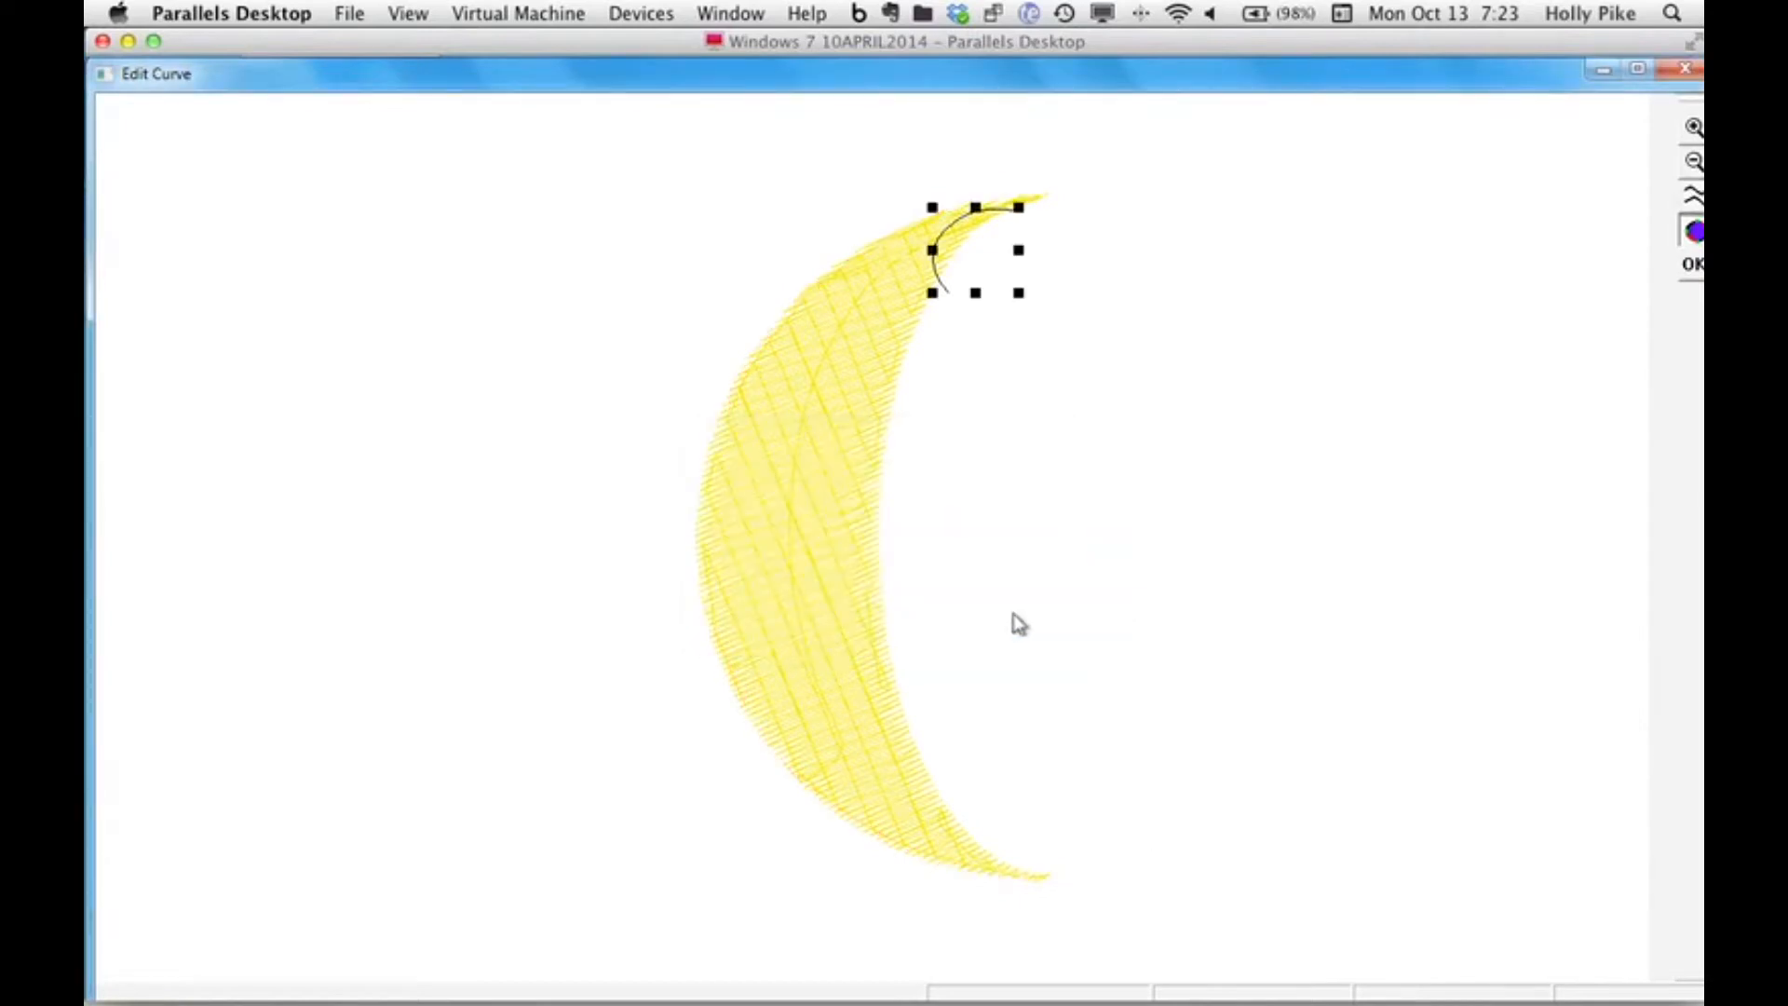
Draw a long guide line just inside the crescent's outer curve from tip to tip, and apply the Fluid Contour fill.
left_click(1041, 195)
left_click(993, 203)
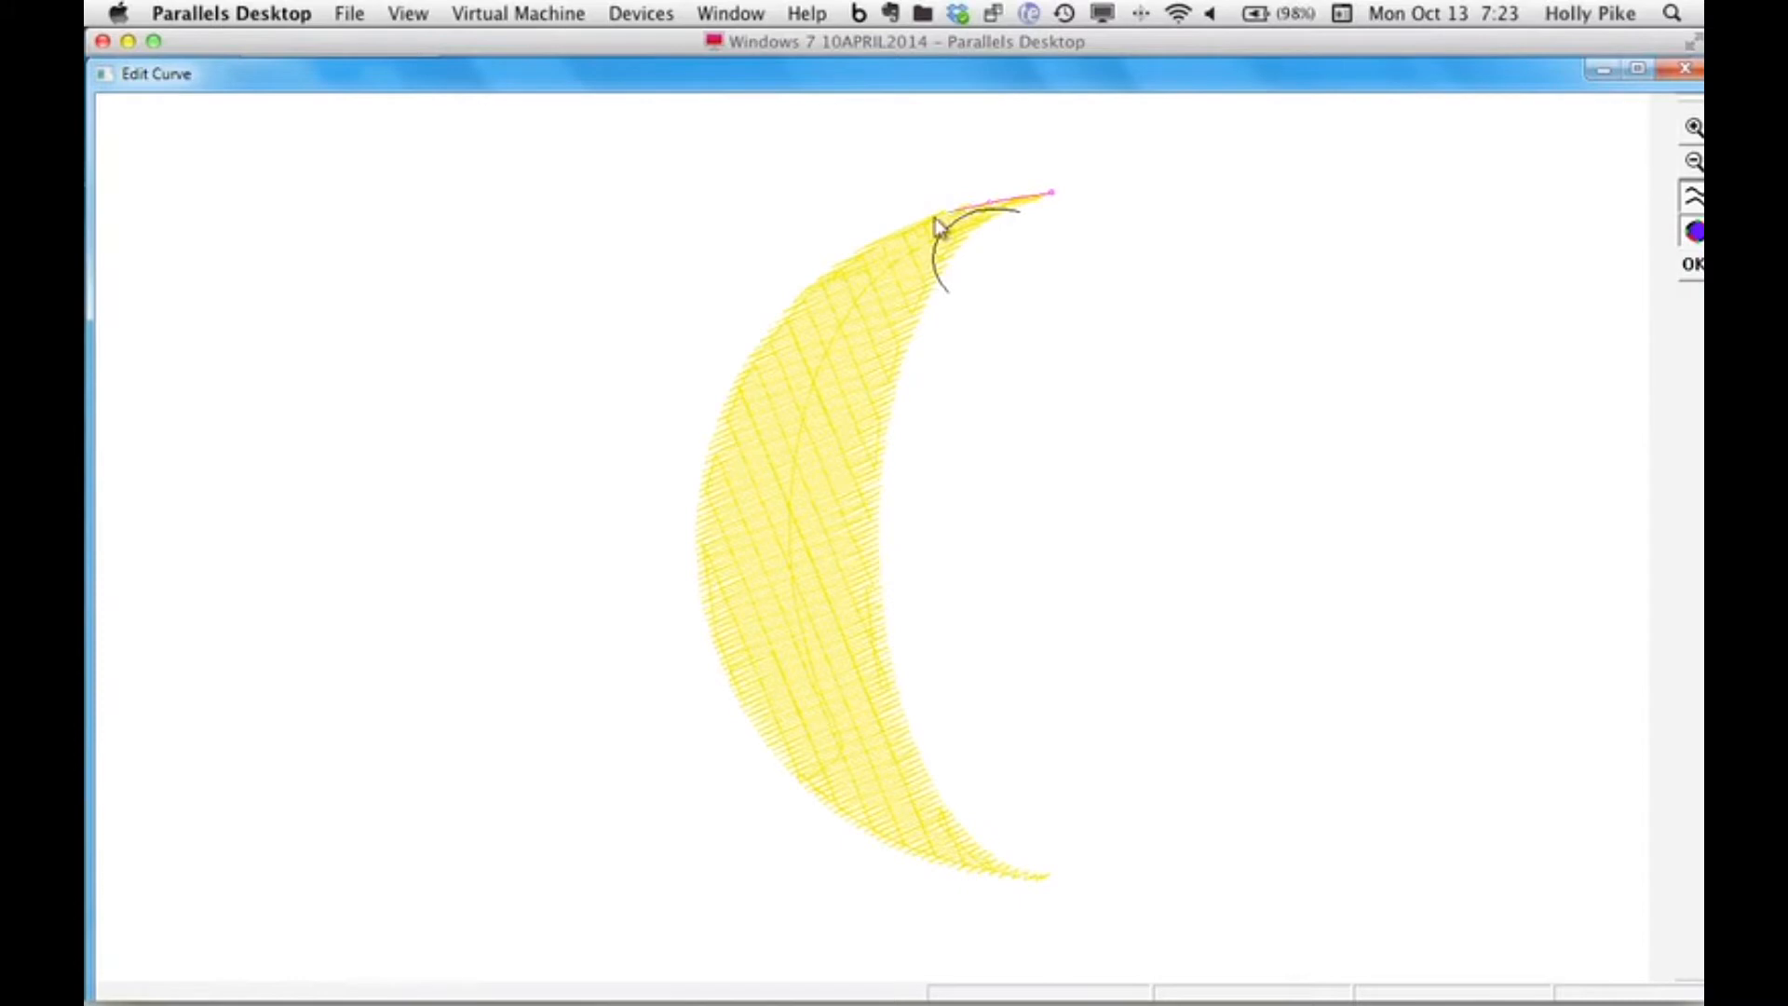
left_click(720, 630)
left_click(855, 810)
left_click(1006, 874)
right_click(1053, 856)
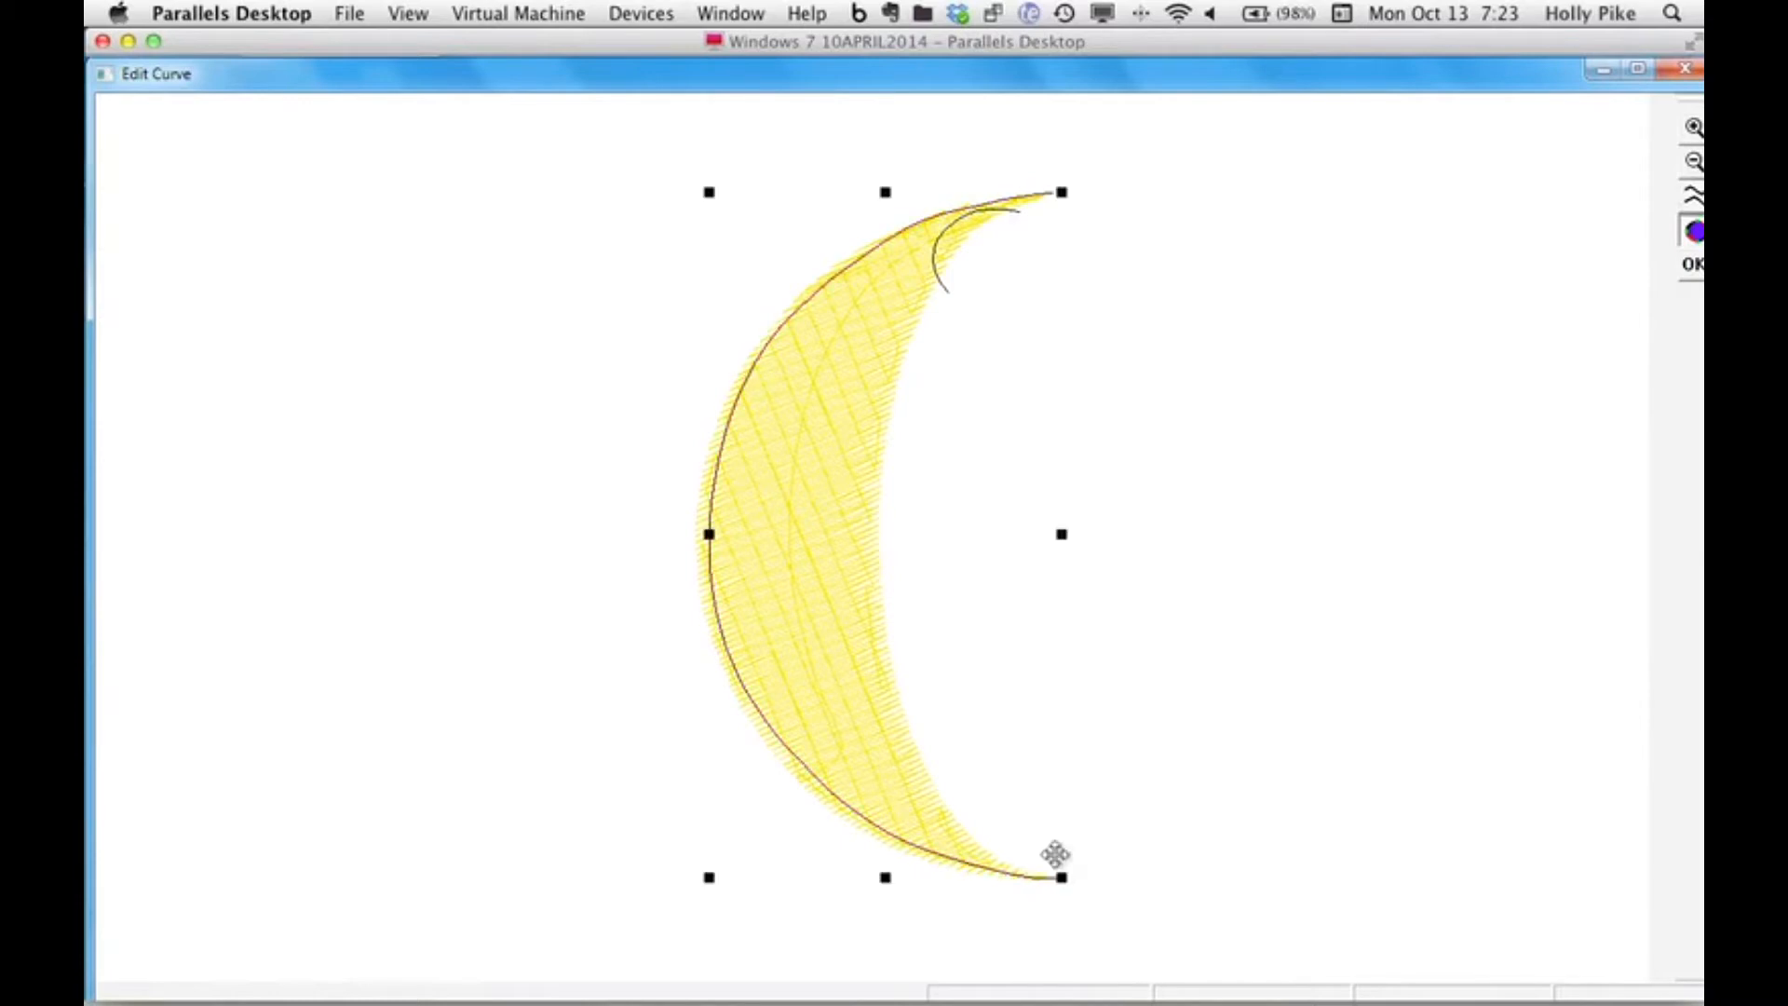
left_click(1692, 267)
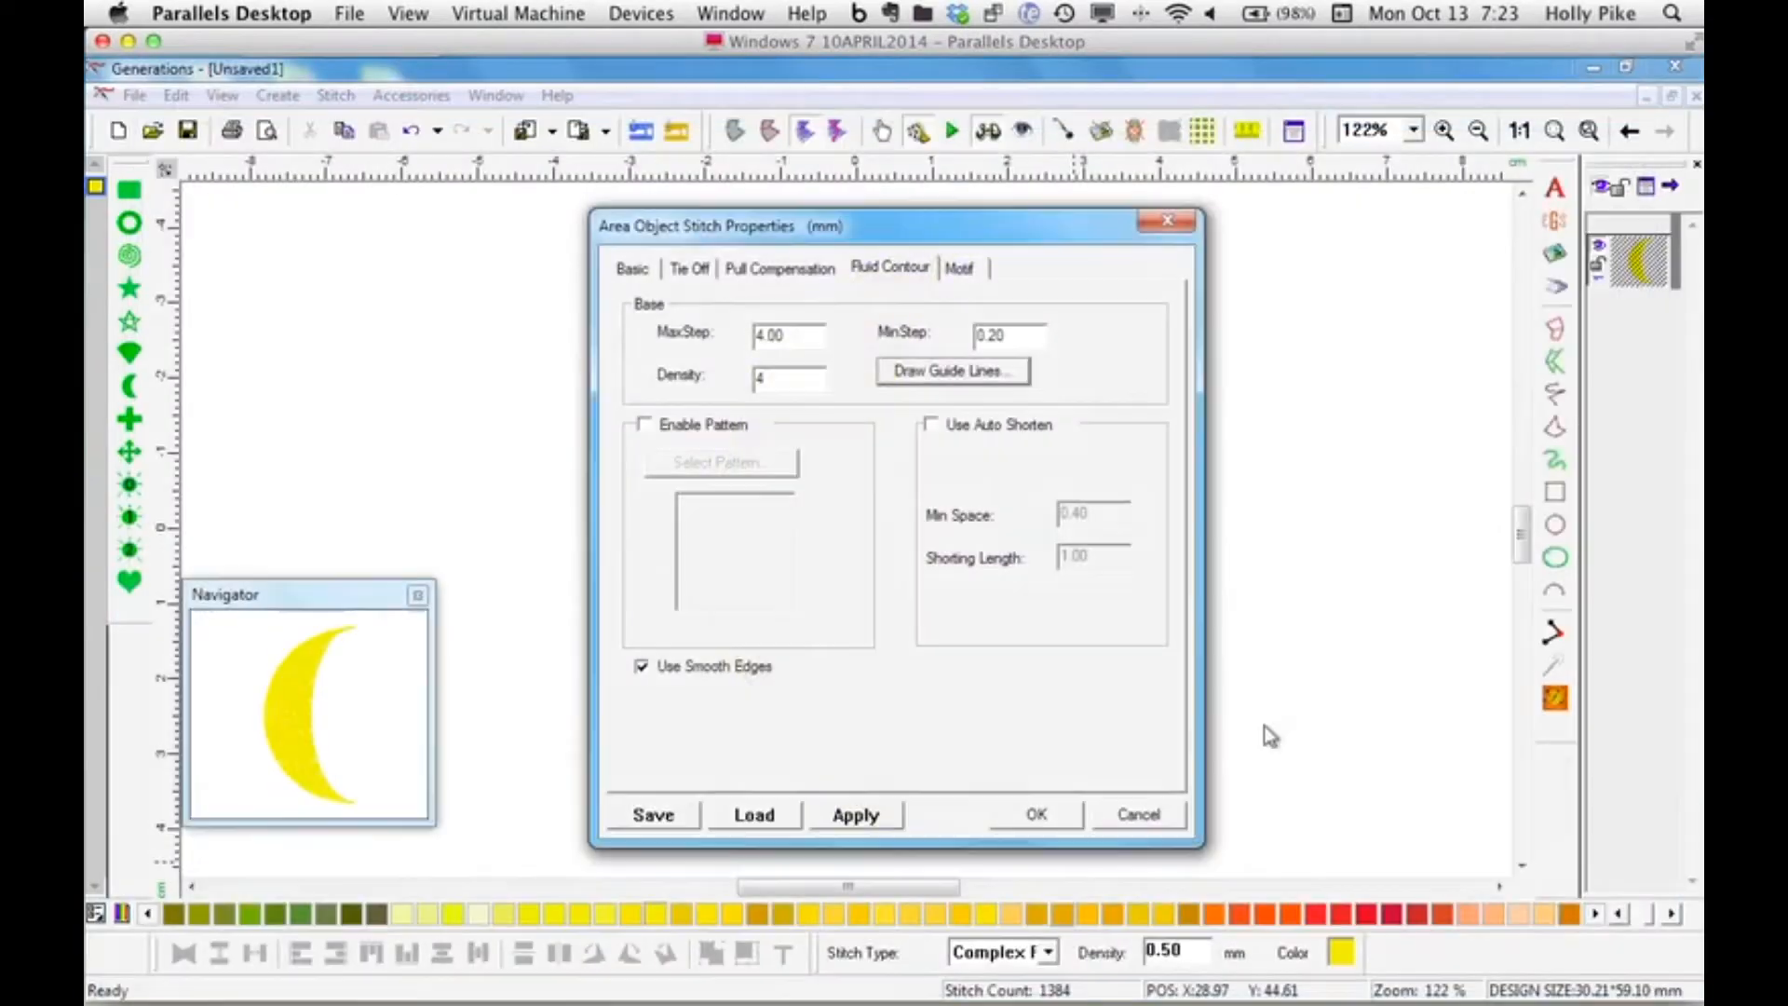
left_click(1037, 814)
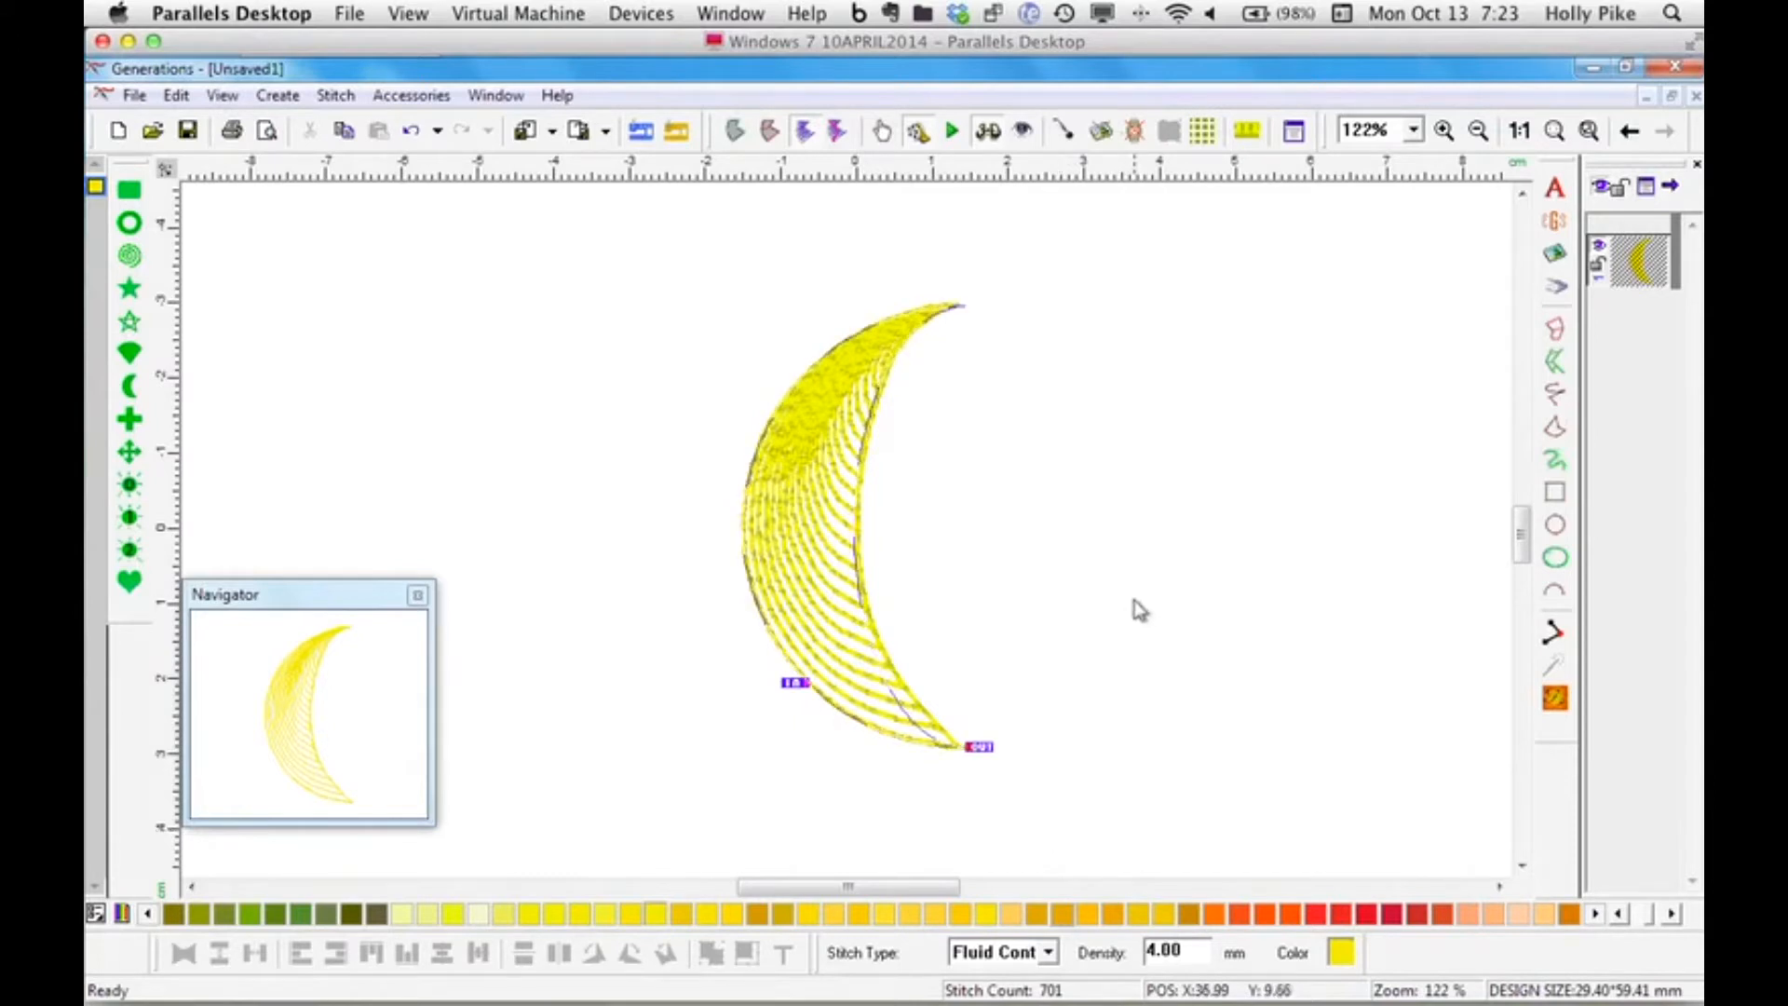
Set the crescent's fill density to 6 mm, regenerate the stitches and deselect it.
left_click(1041, 742)
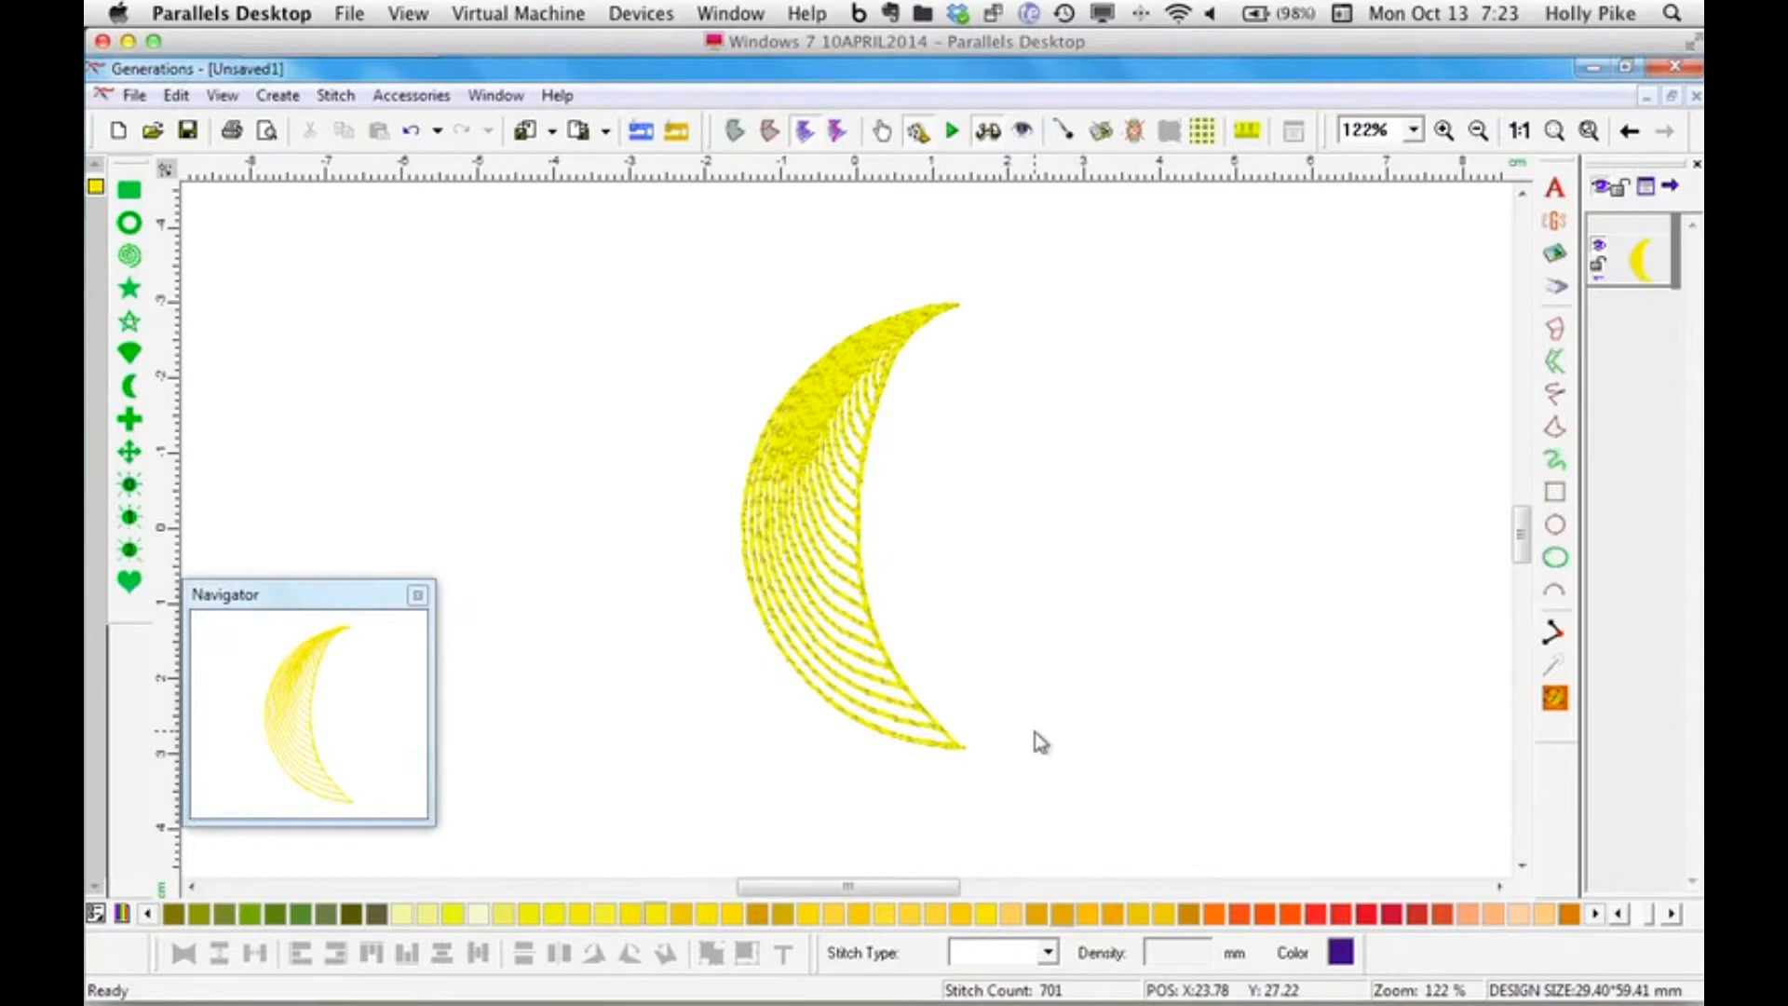
left_click(832, 576)
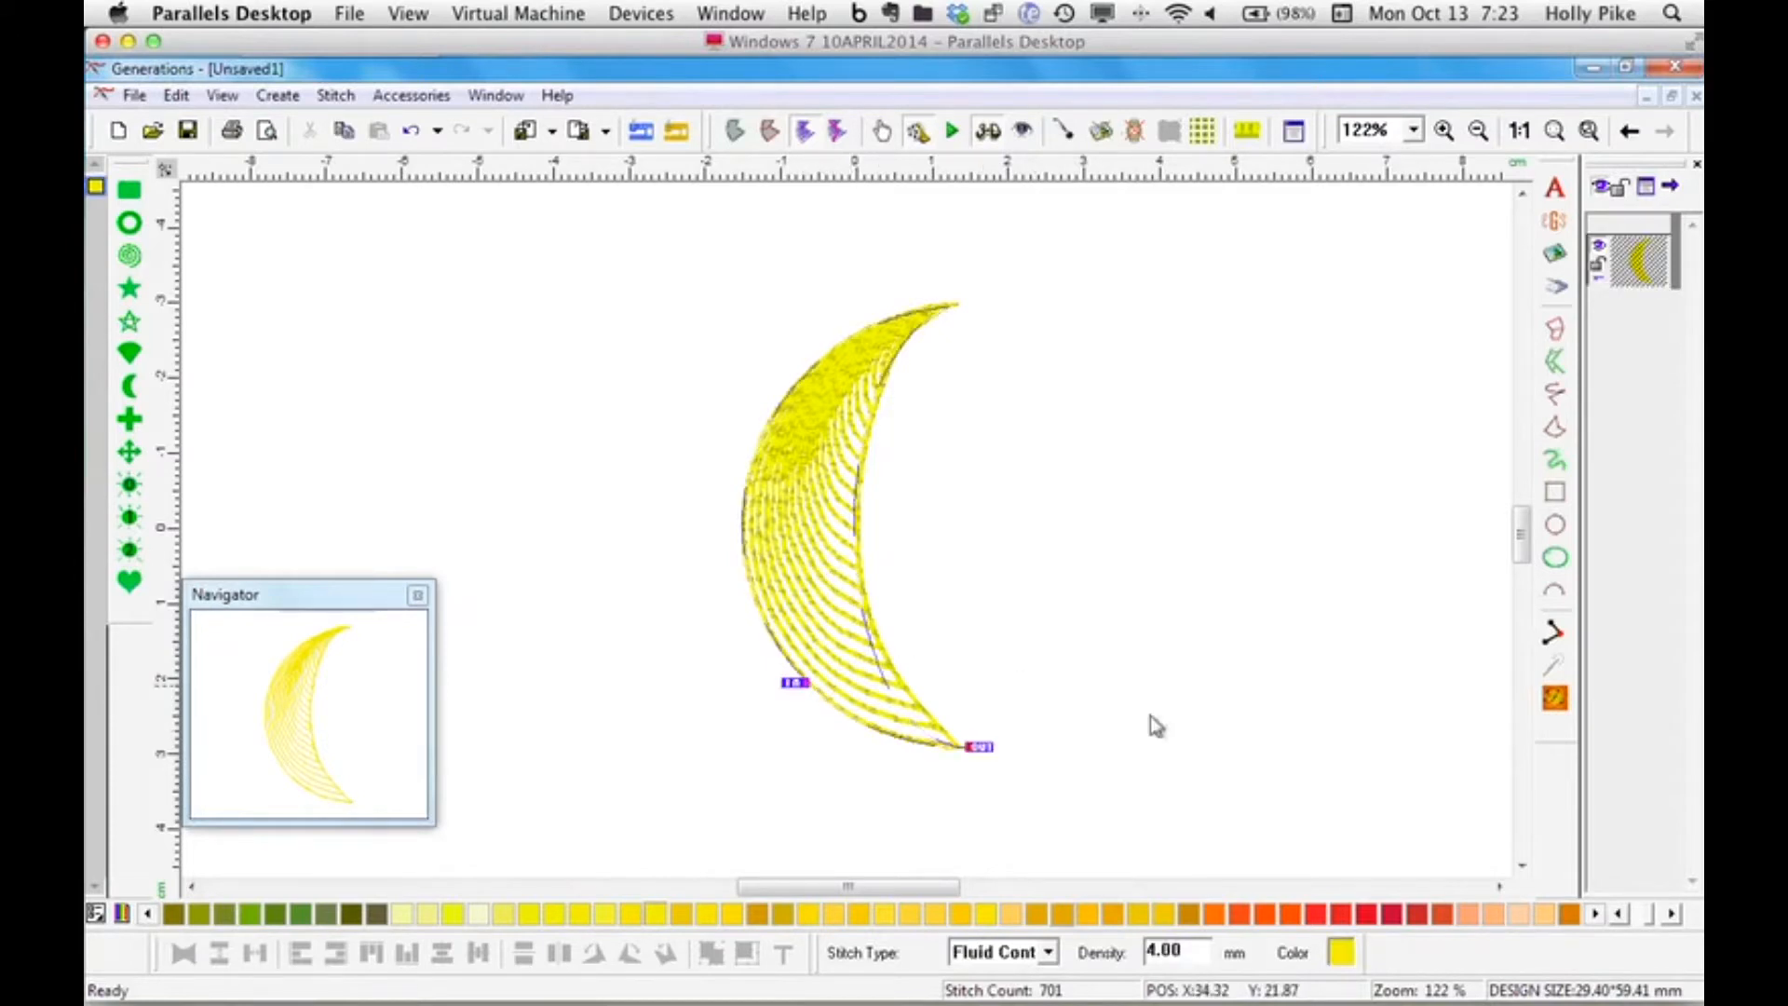
double_click(1159, 950)
type("6")
left_click(1553, 700)
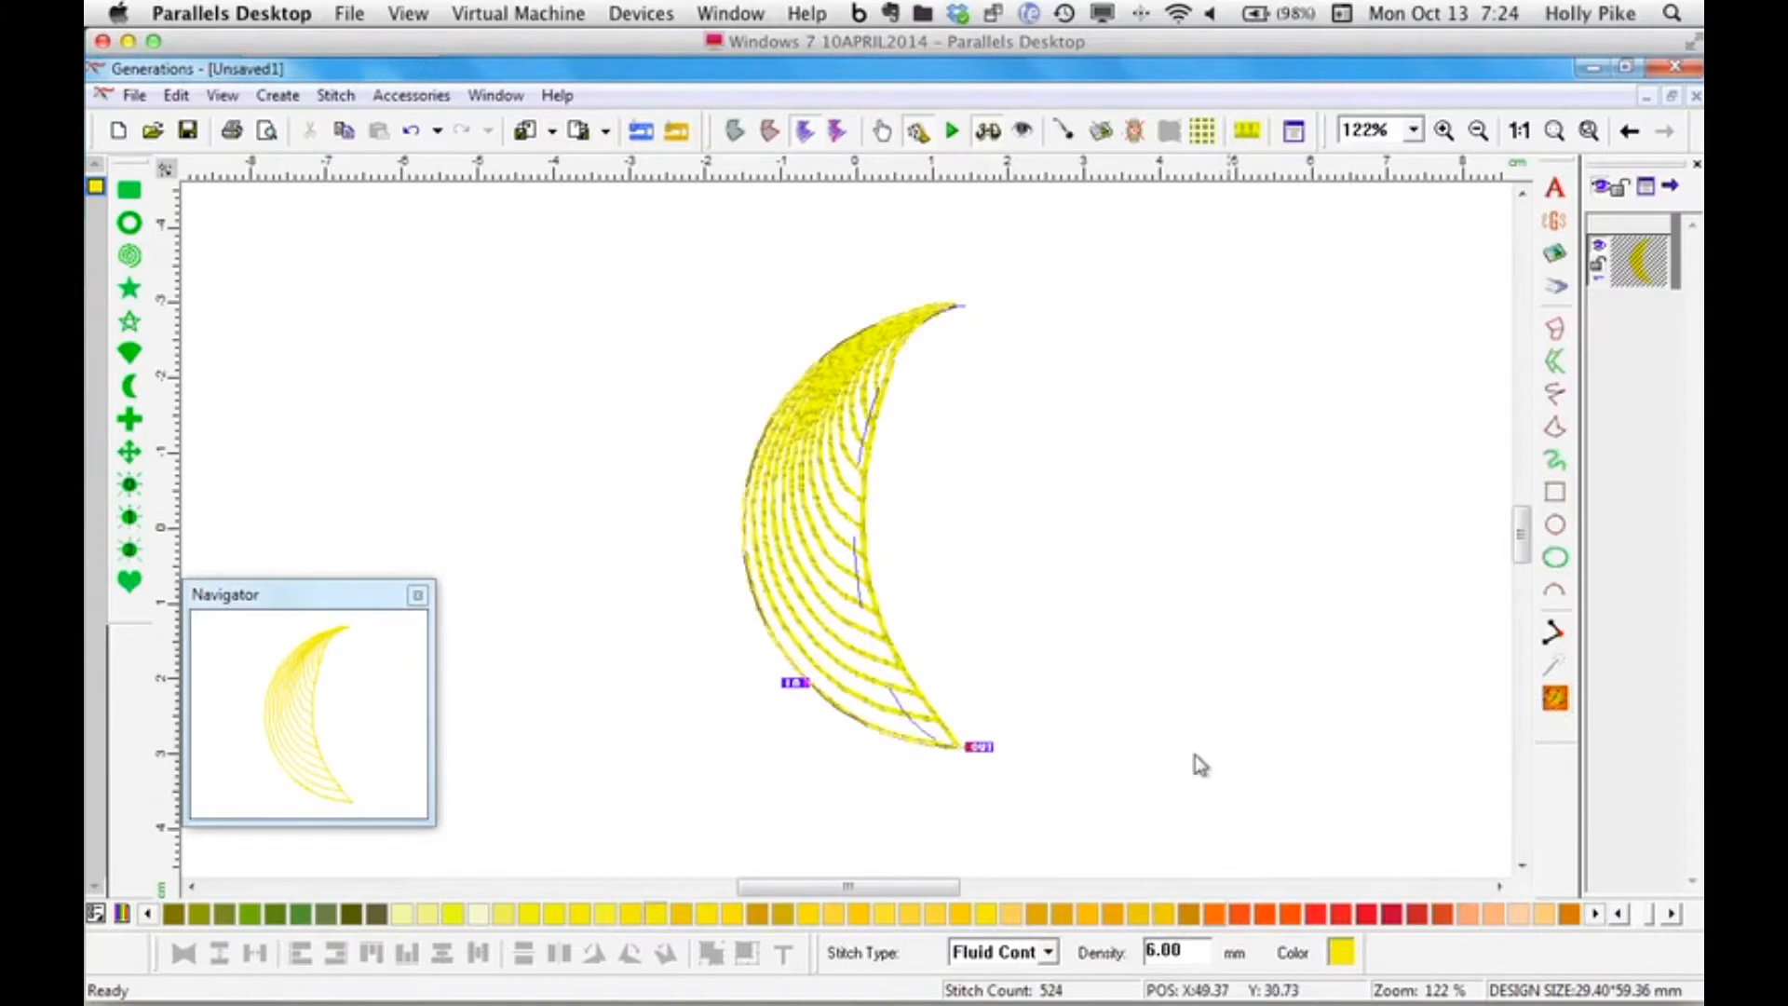
left_click(1069, 761)
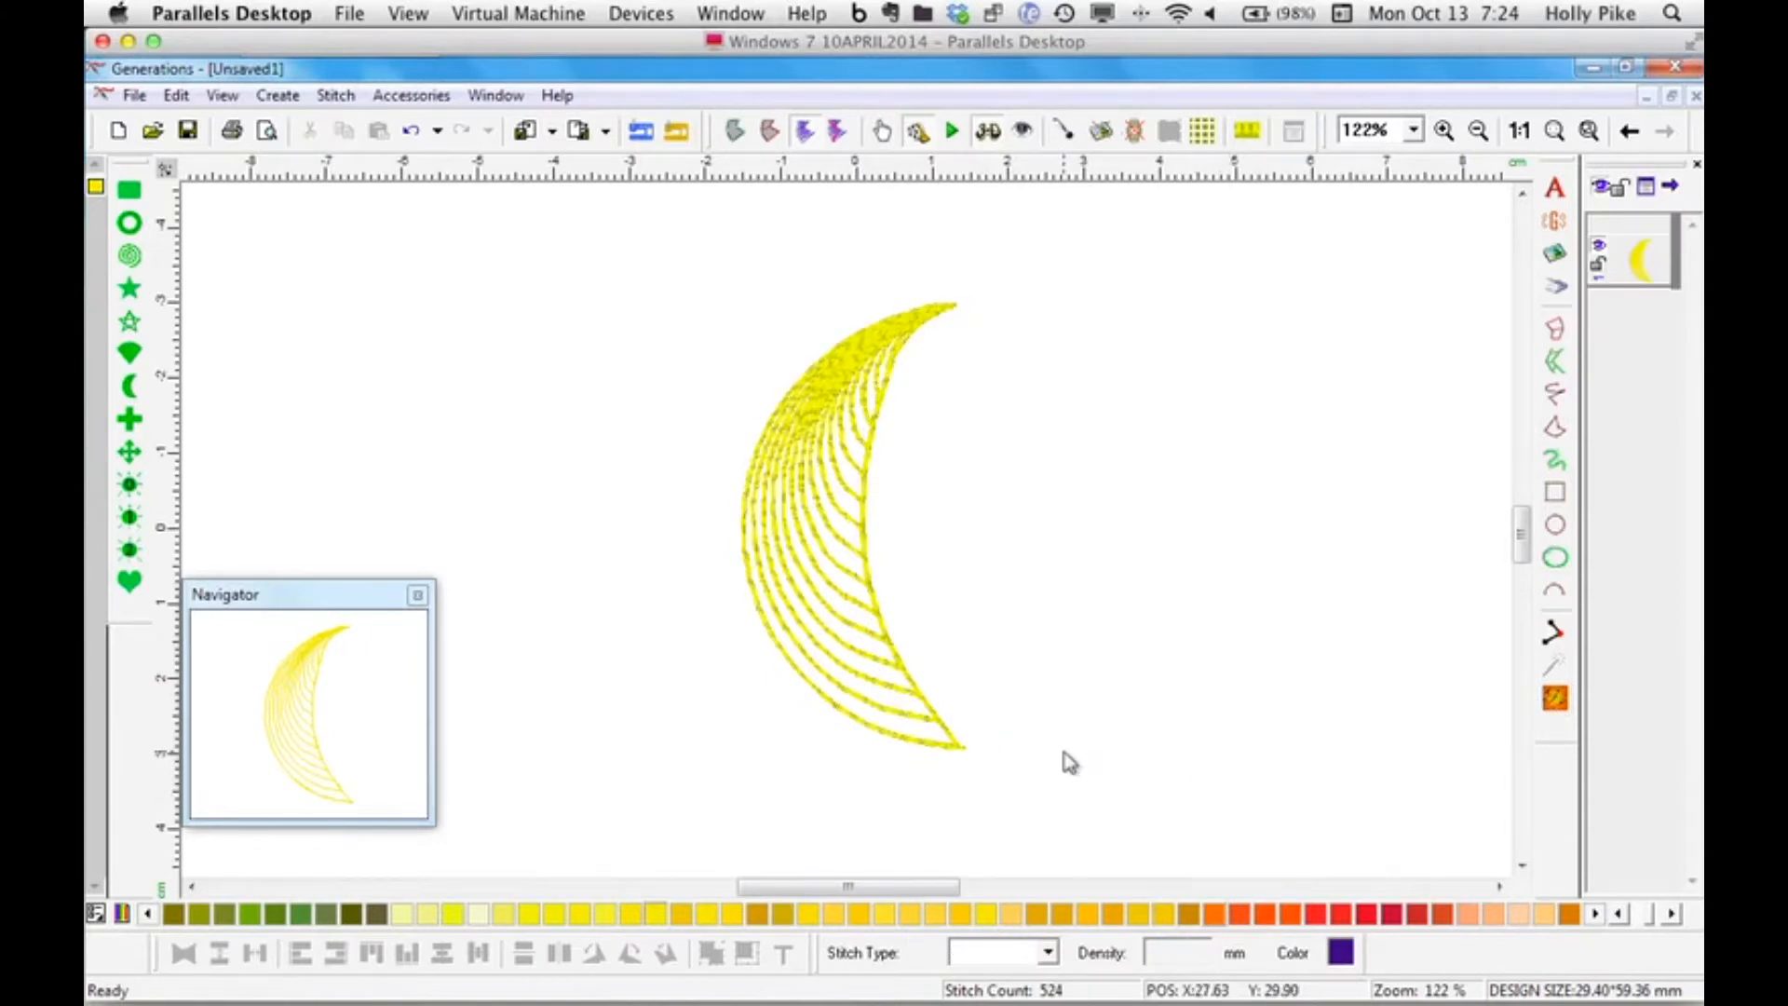
Duplicate the crescent in place and flip the copy vertically so the ripple lines cross.
left_click(834, 536)
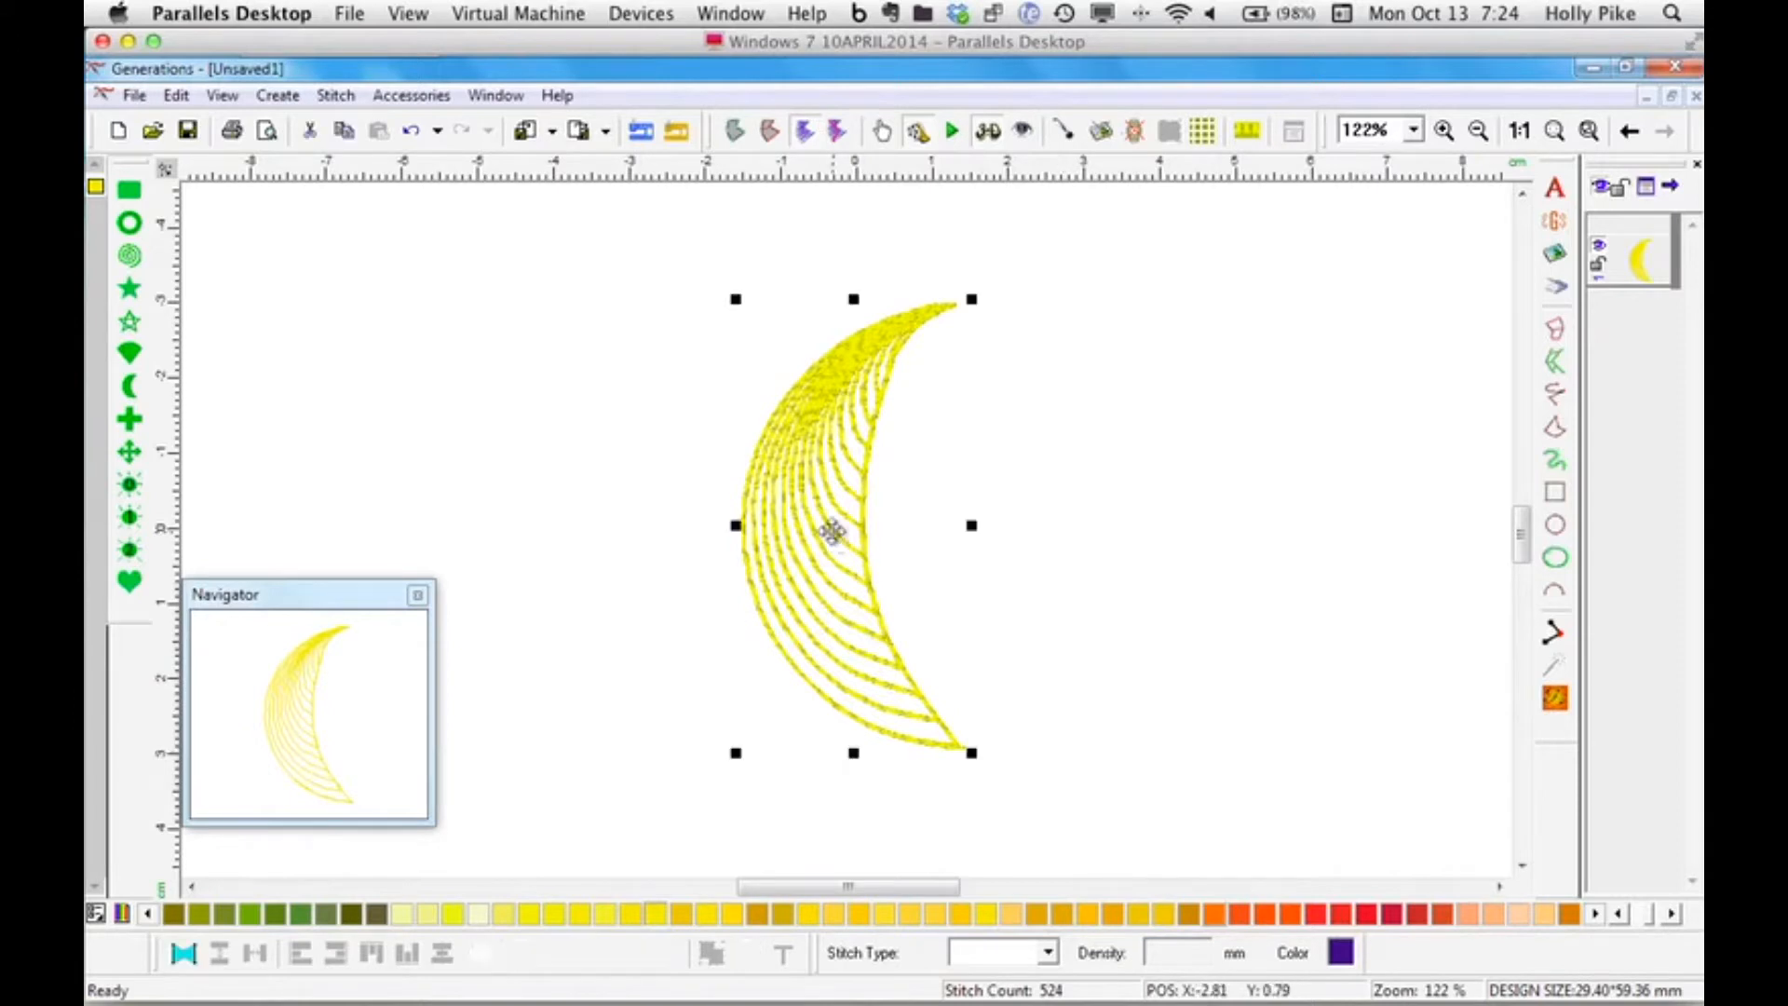
left_click(344, 130)
left_click(381, 132)
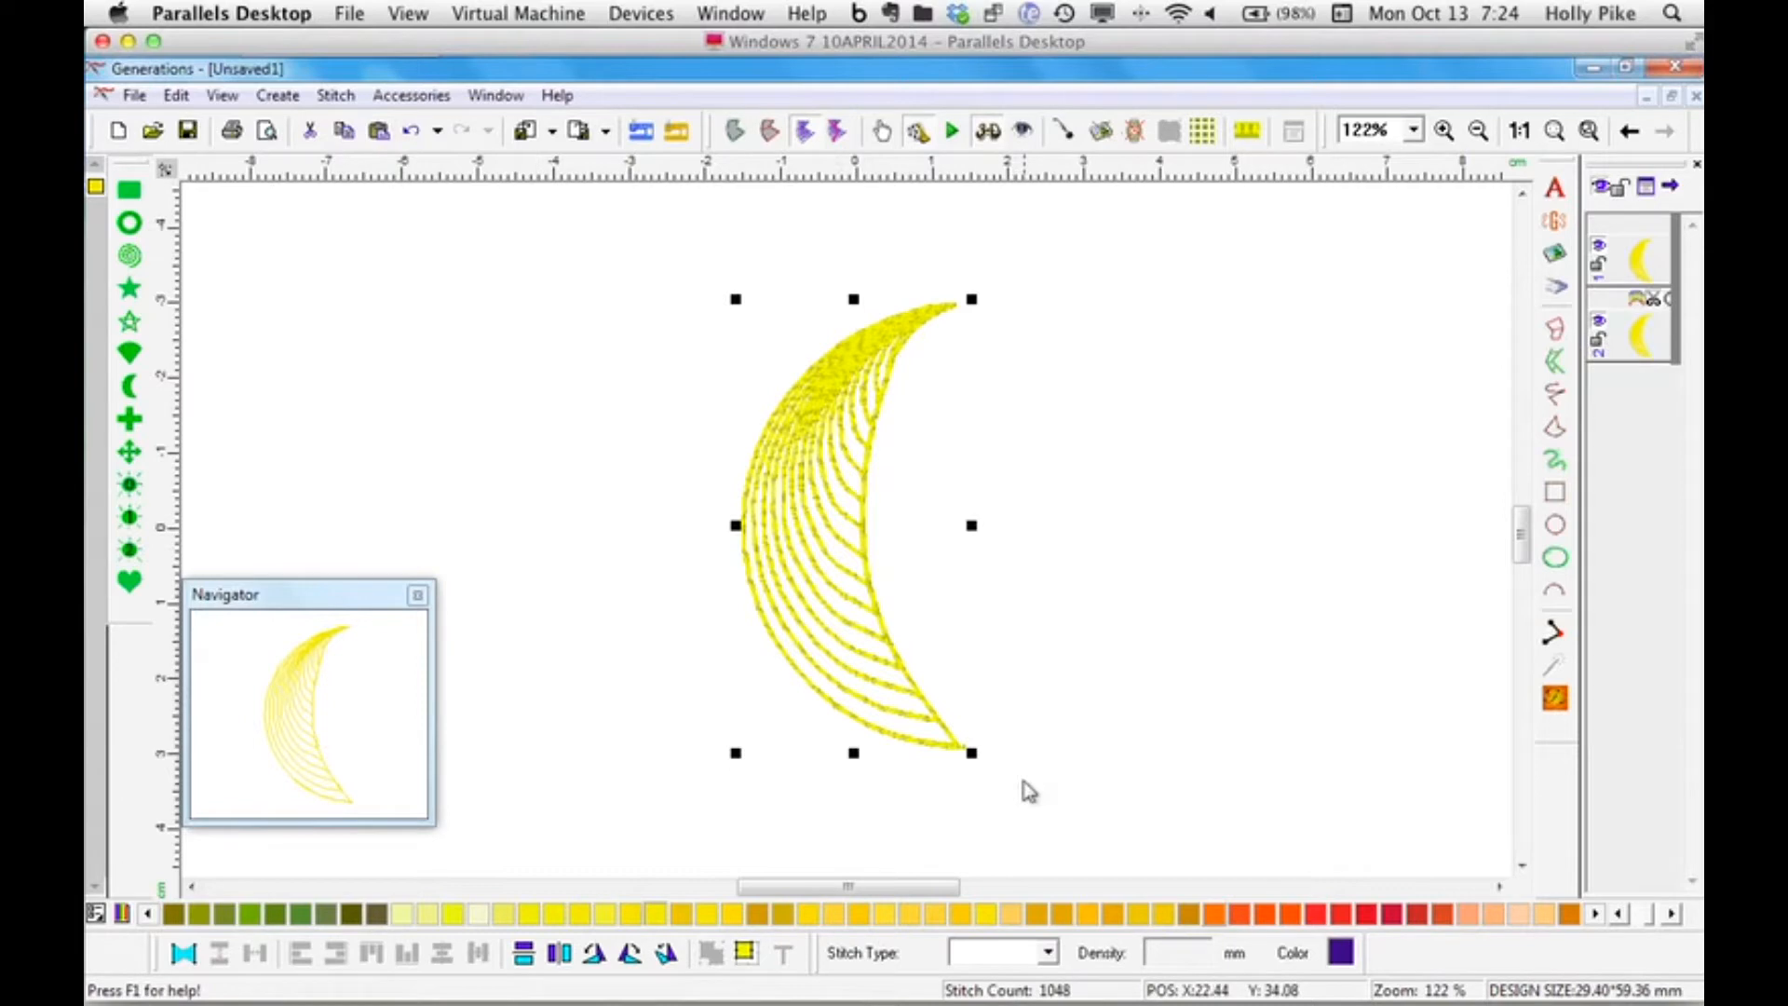
left_click(523, 959)
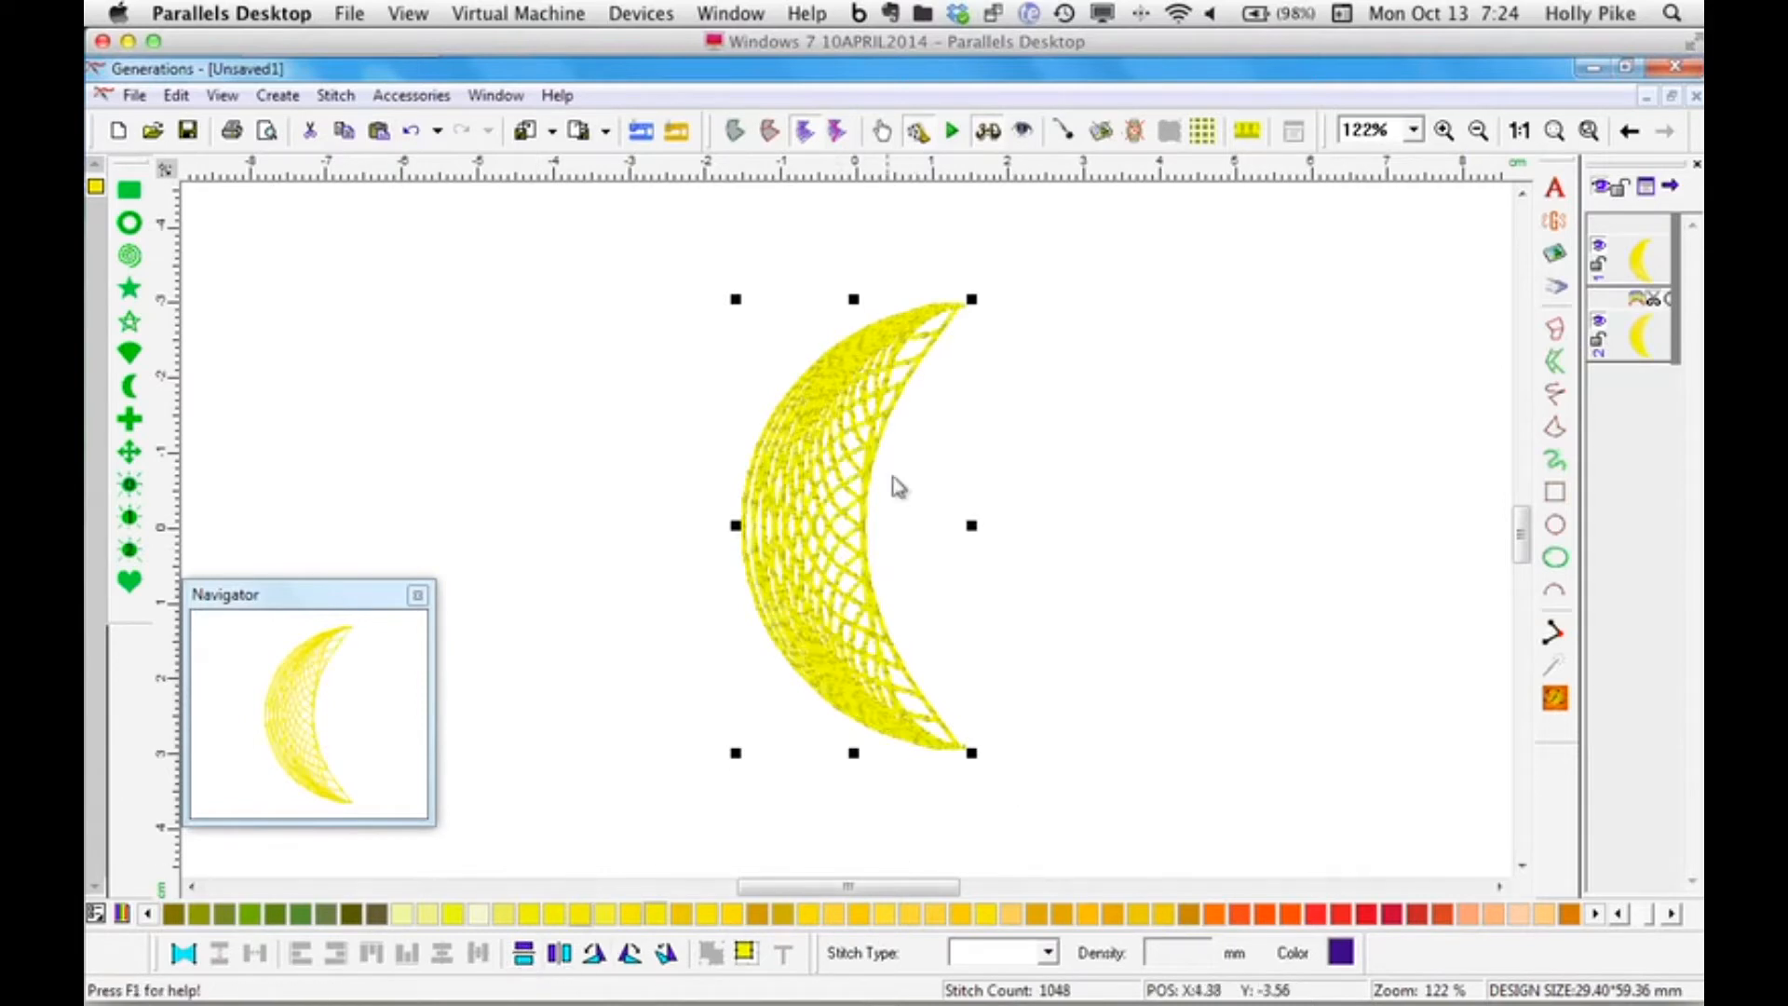
Narrow the flipped copy slightly, then rotate and nudge it to line its outline and tips up with the original crescent.
left_click_drag(858, 451, 862, 451)
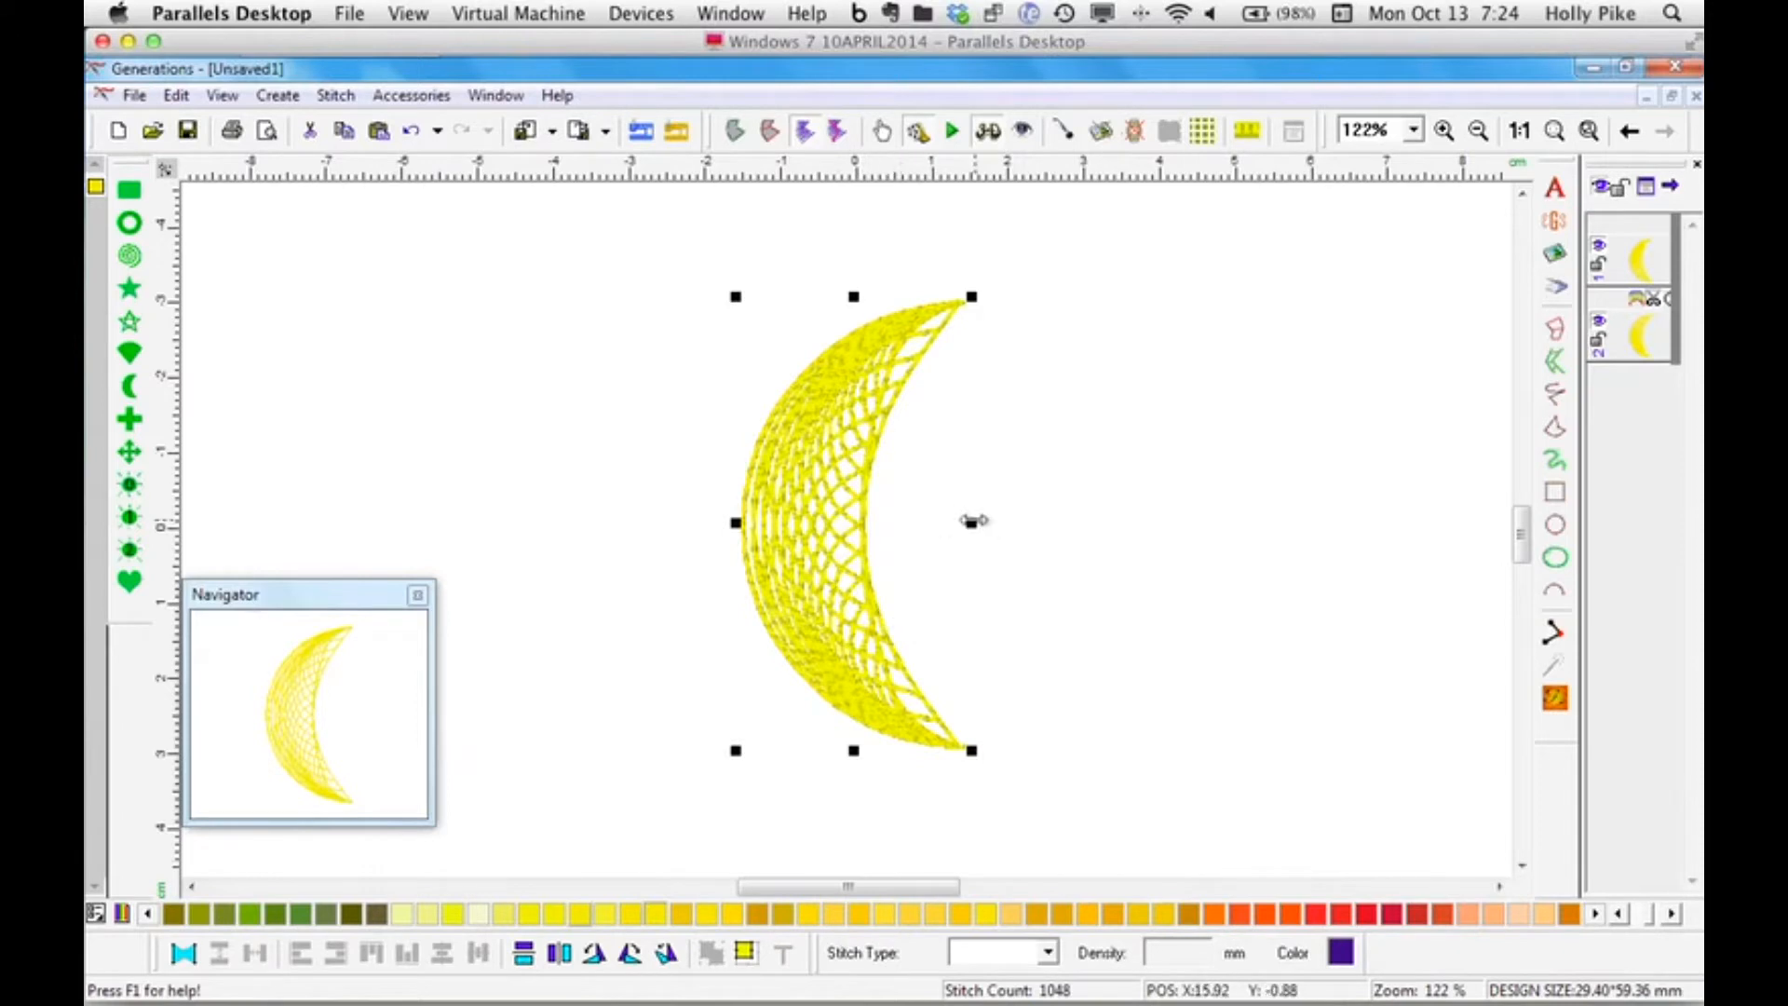
left_click_drag(971, 525, 955, 524)
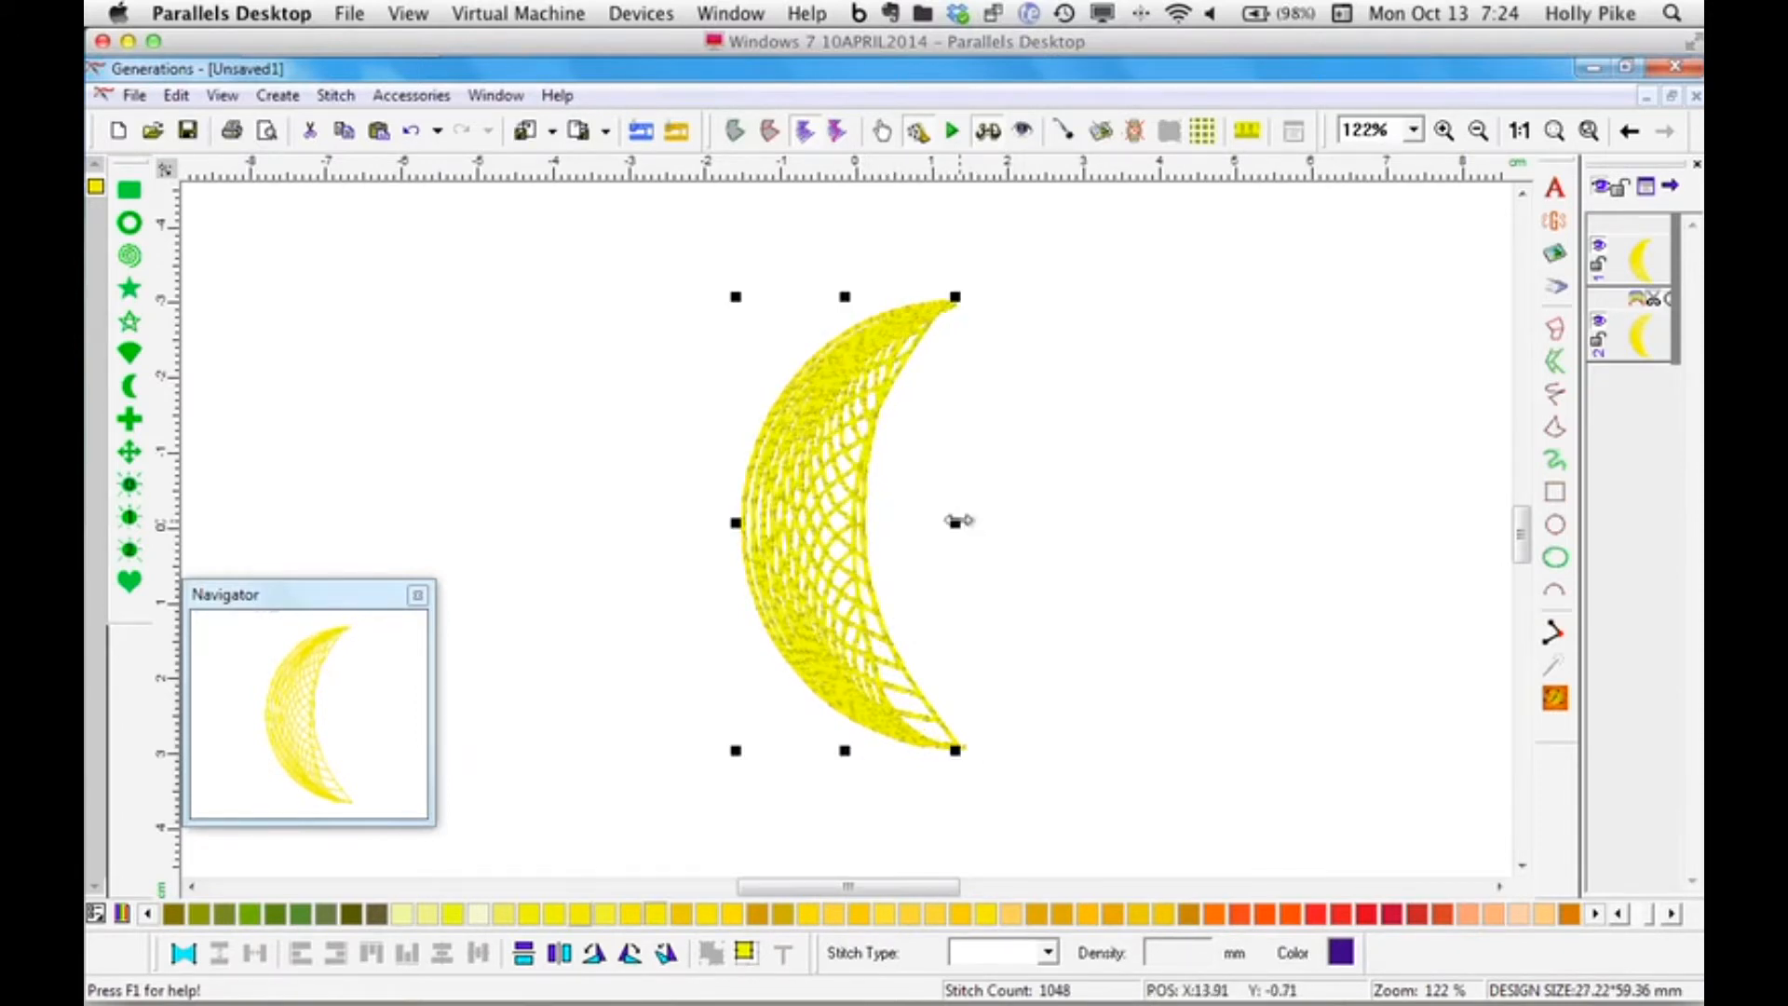
left_click(910, 686)
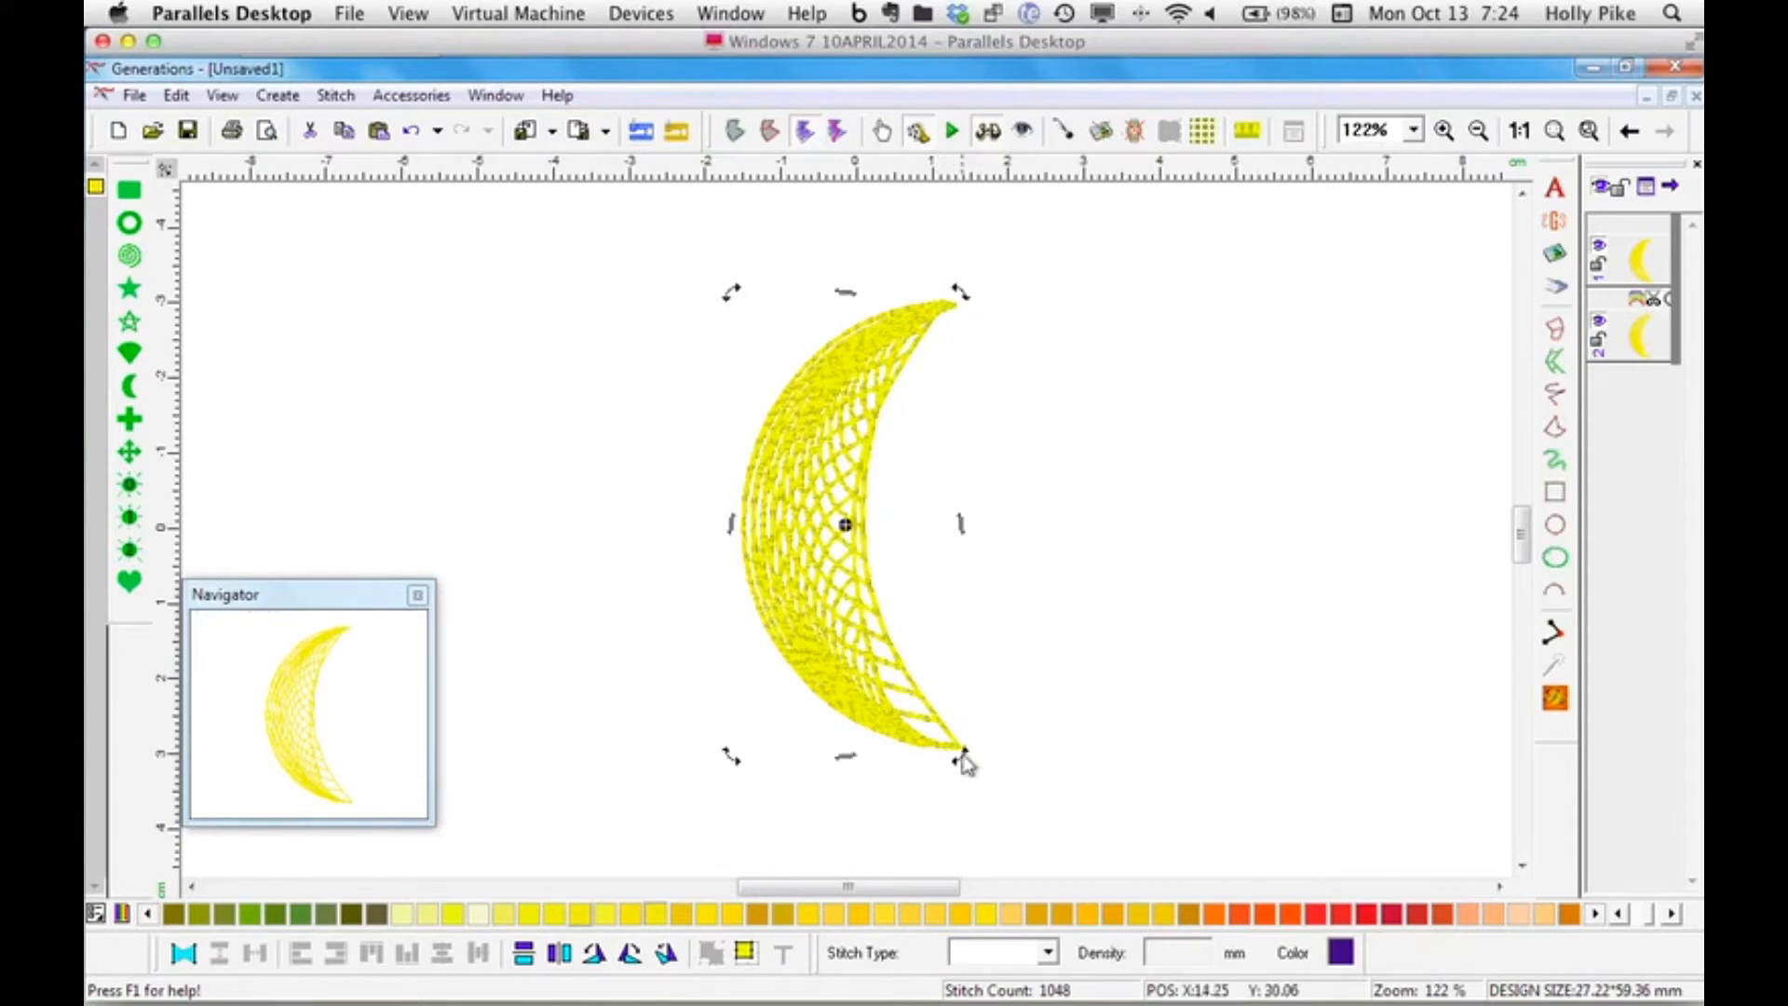
mouse_move(962, 759)
left_mouse_down()
mouse_move(946, 767)
mouse_move(970, 746)
mouse_move(974, 760)
mouse_move(966, 746)
left_mouse_up()
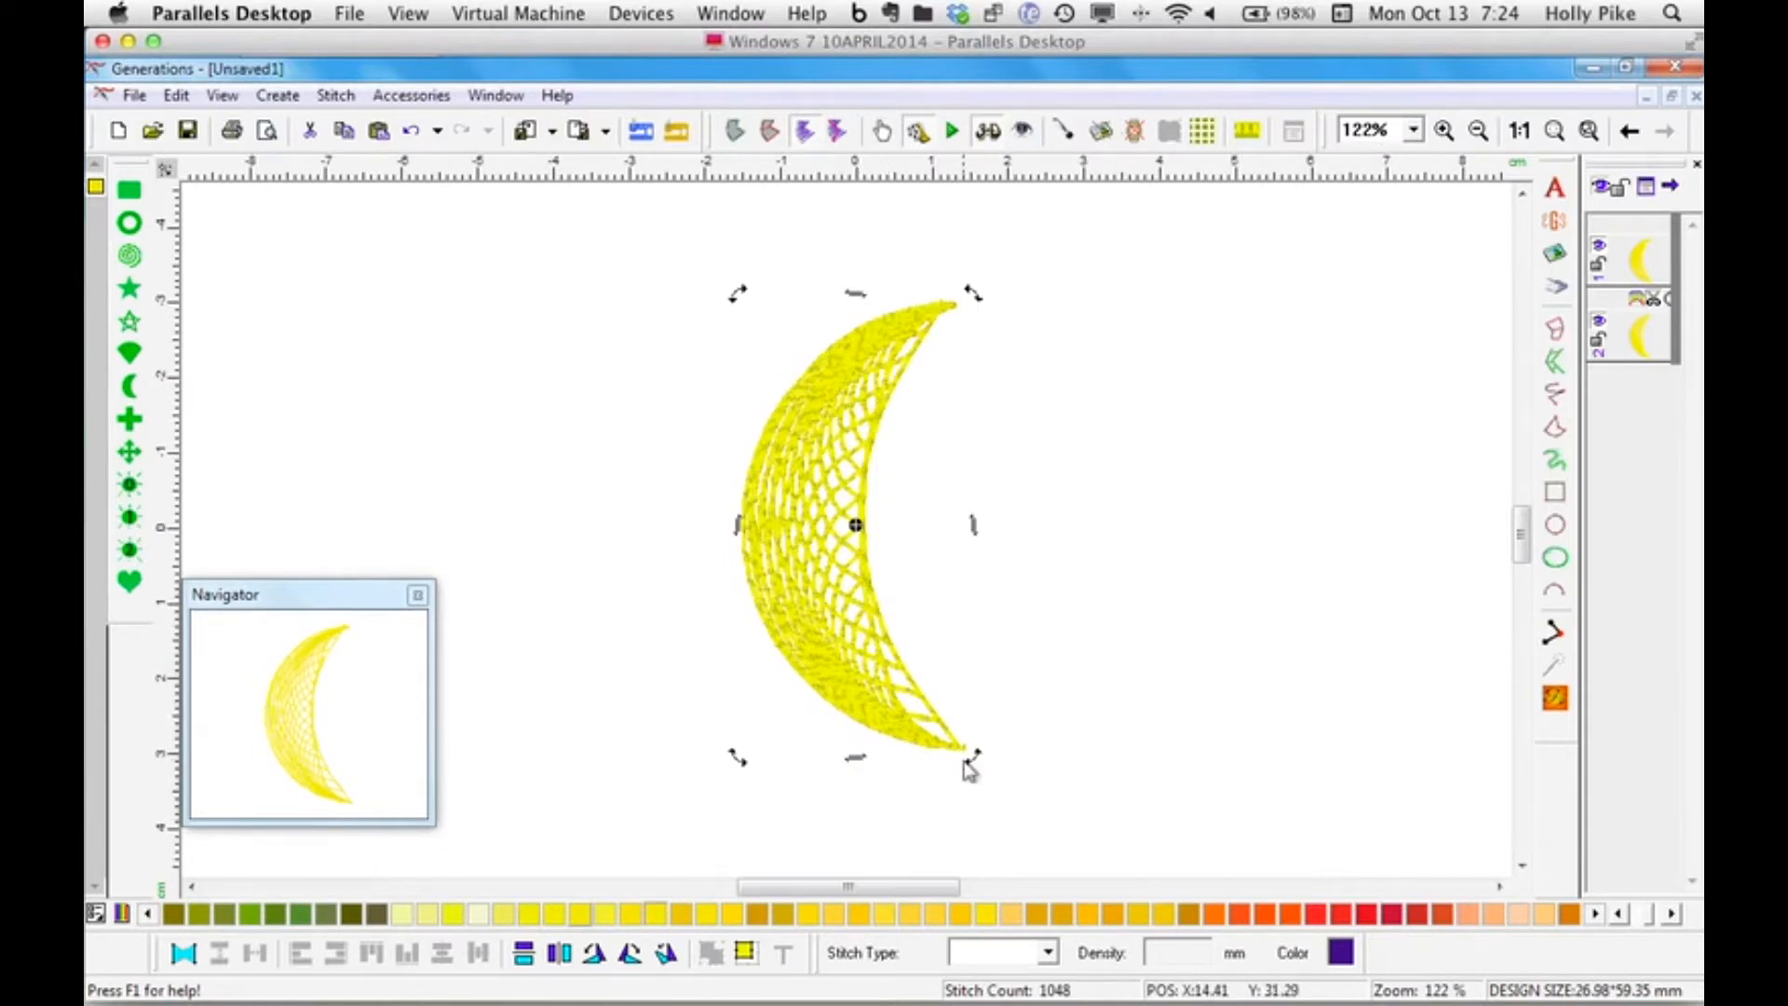
left_click_drag(970, 754, 971, 748)
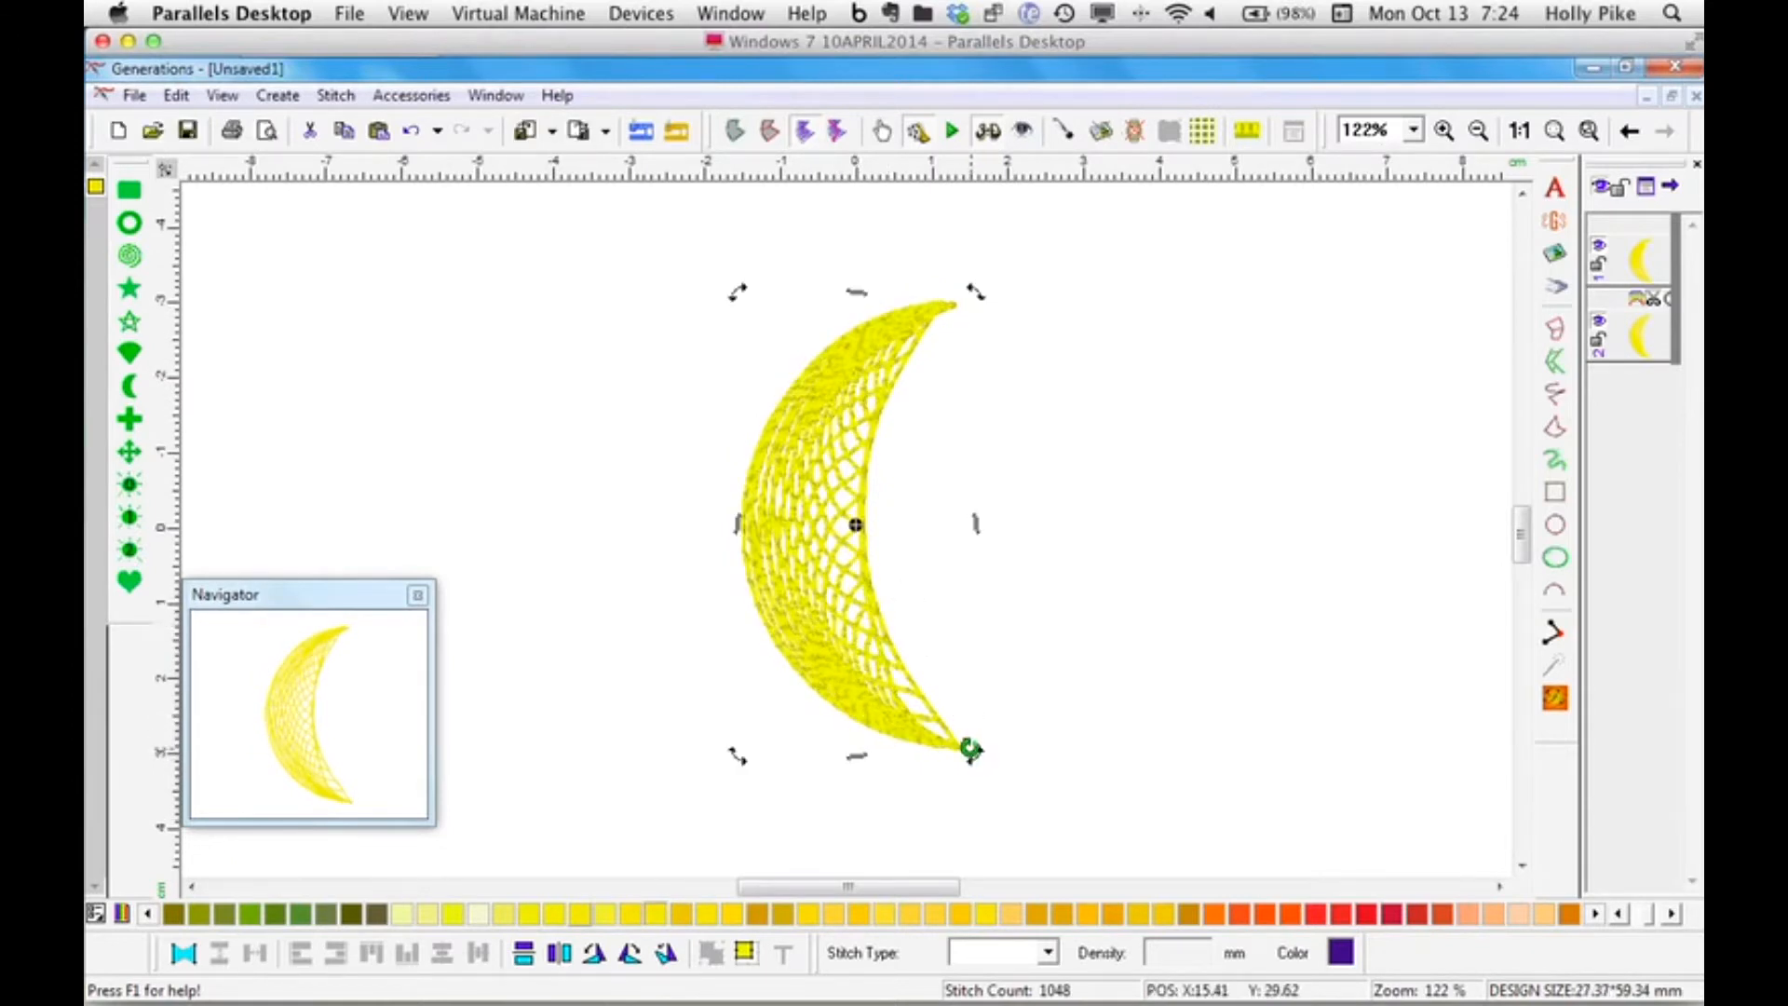
left_click_drag(974, 752, 973, 746)
left_click_drag(865, 657, 868, 654)
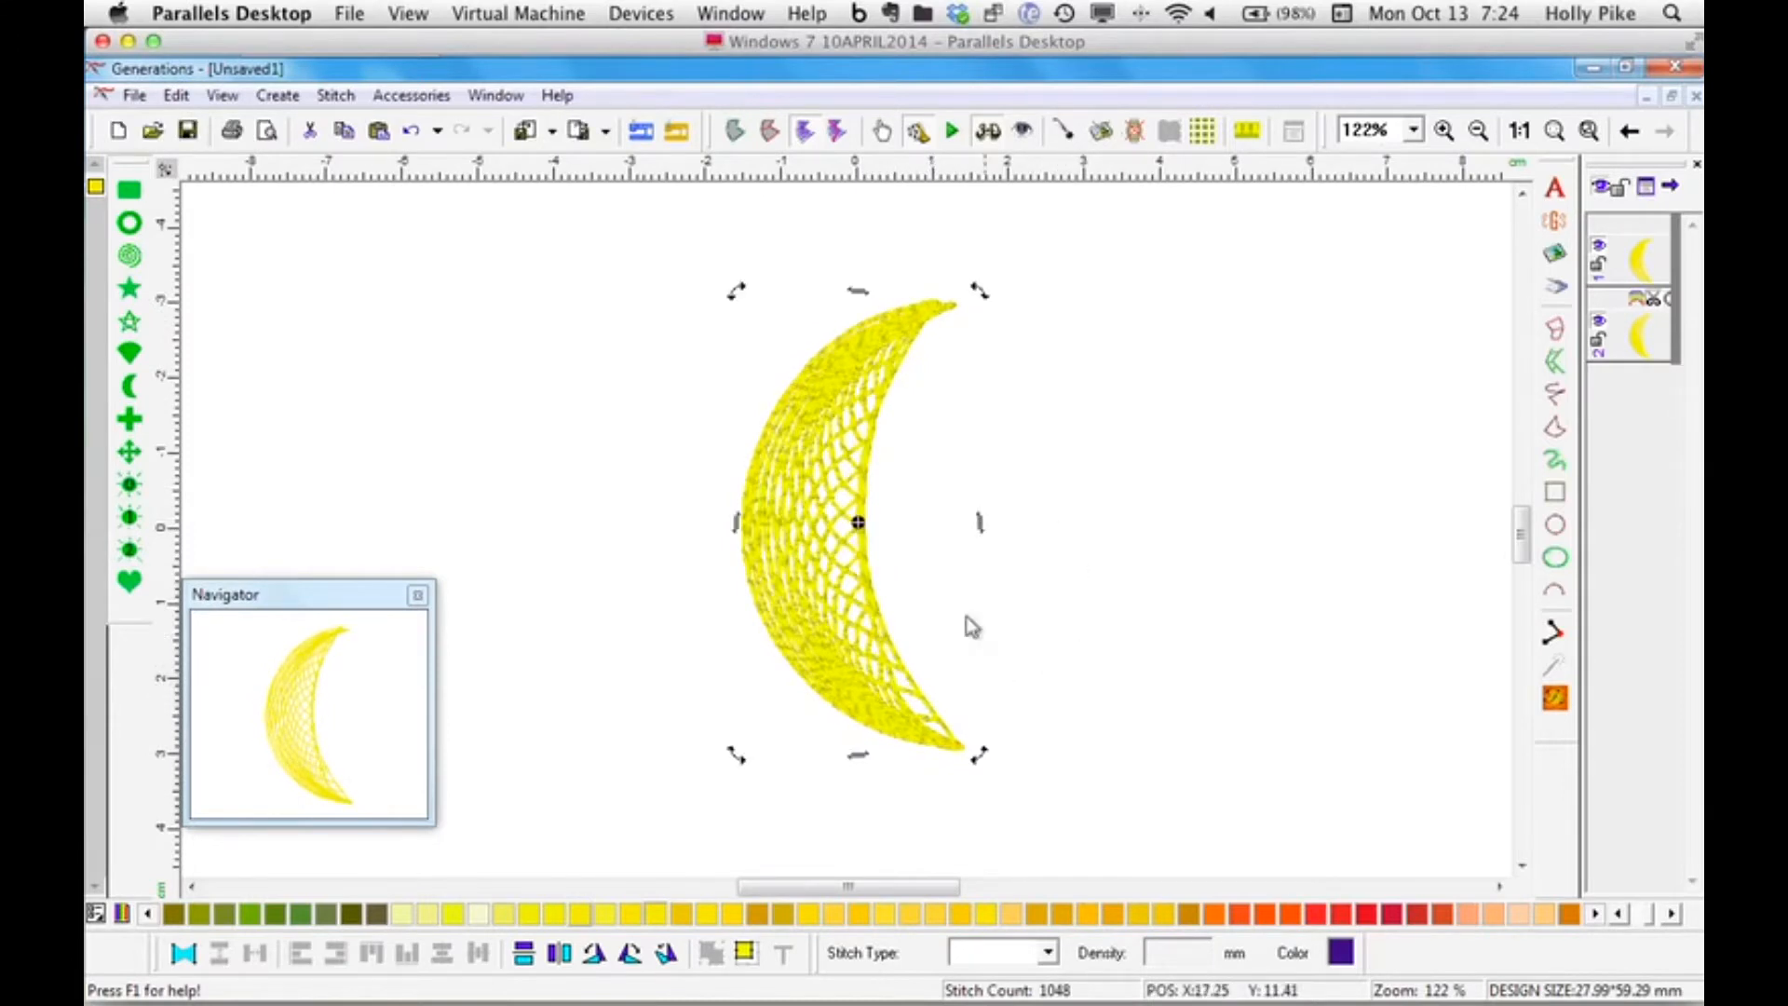
Recolor the flipped crescent copy orange so its crossing lines stand out from the yellow original.
left_click(827, 601)
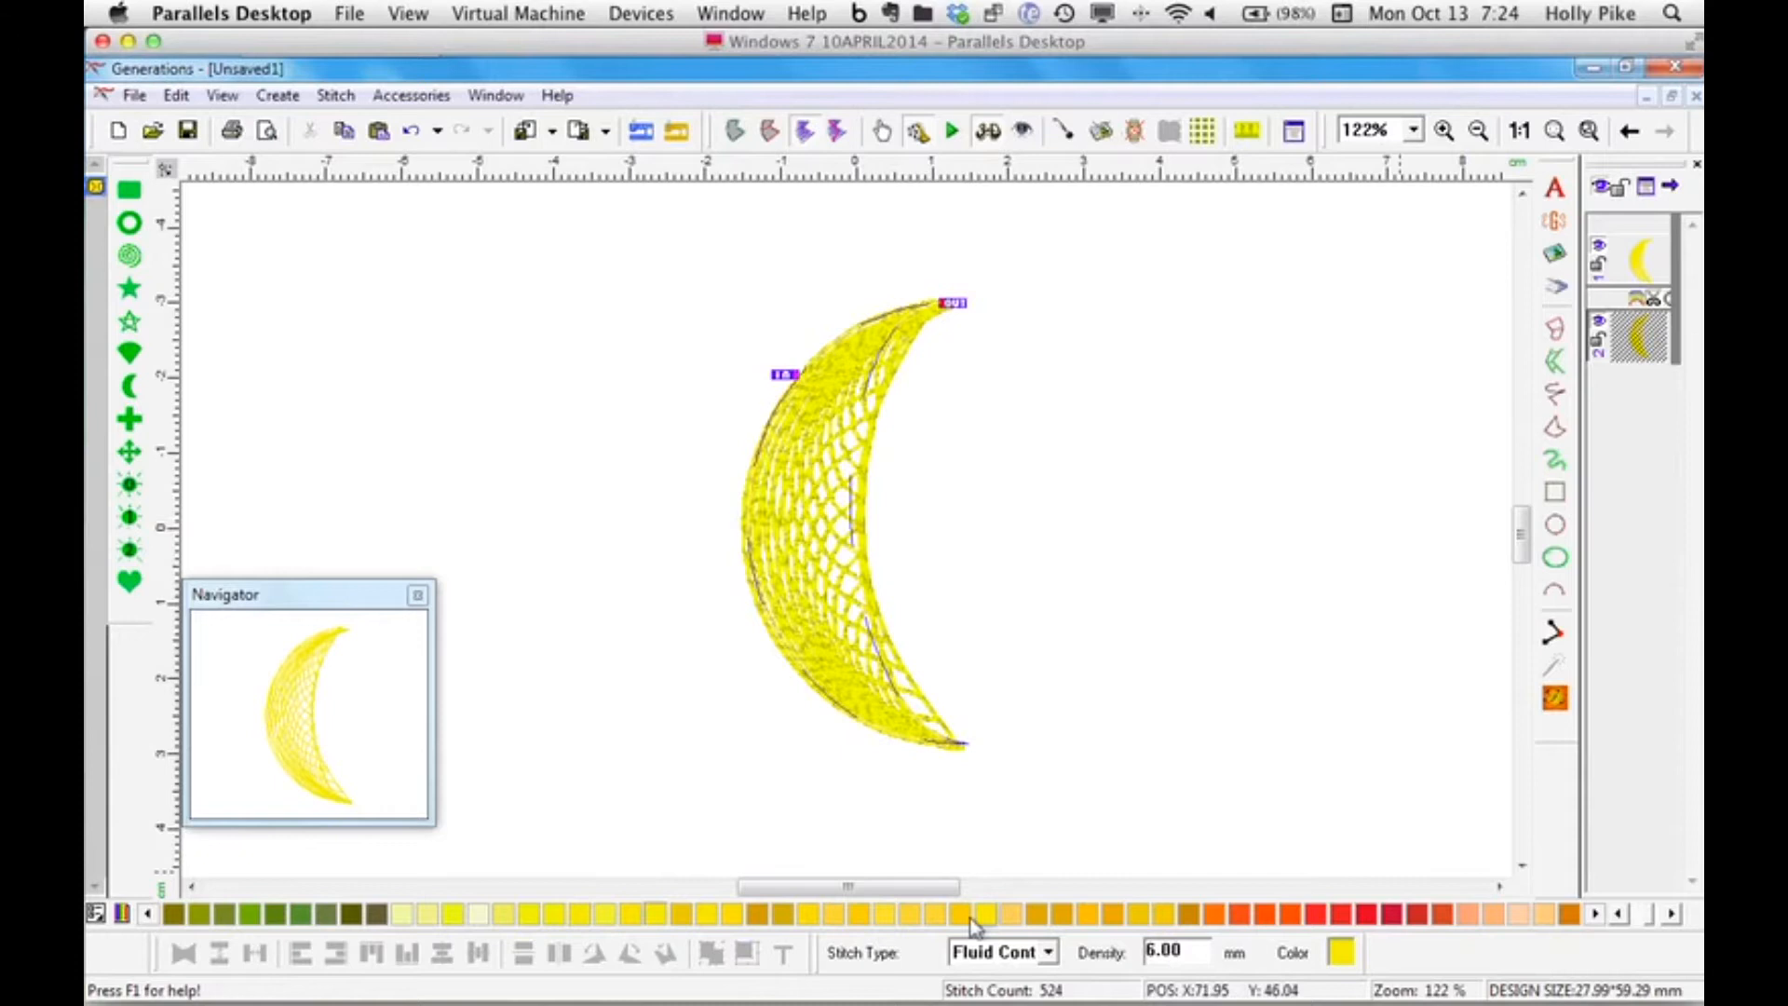
left_click(874, 922)
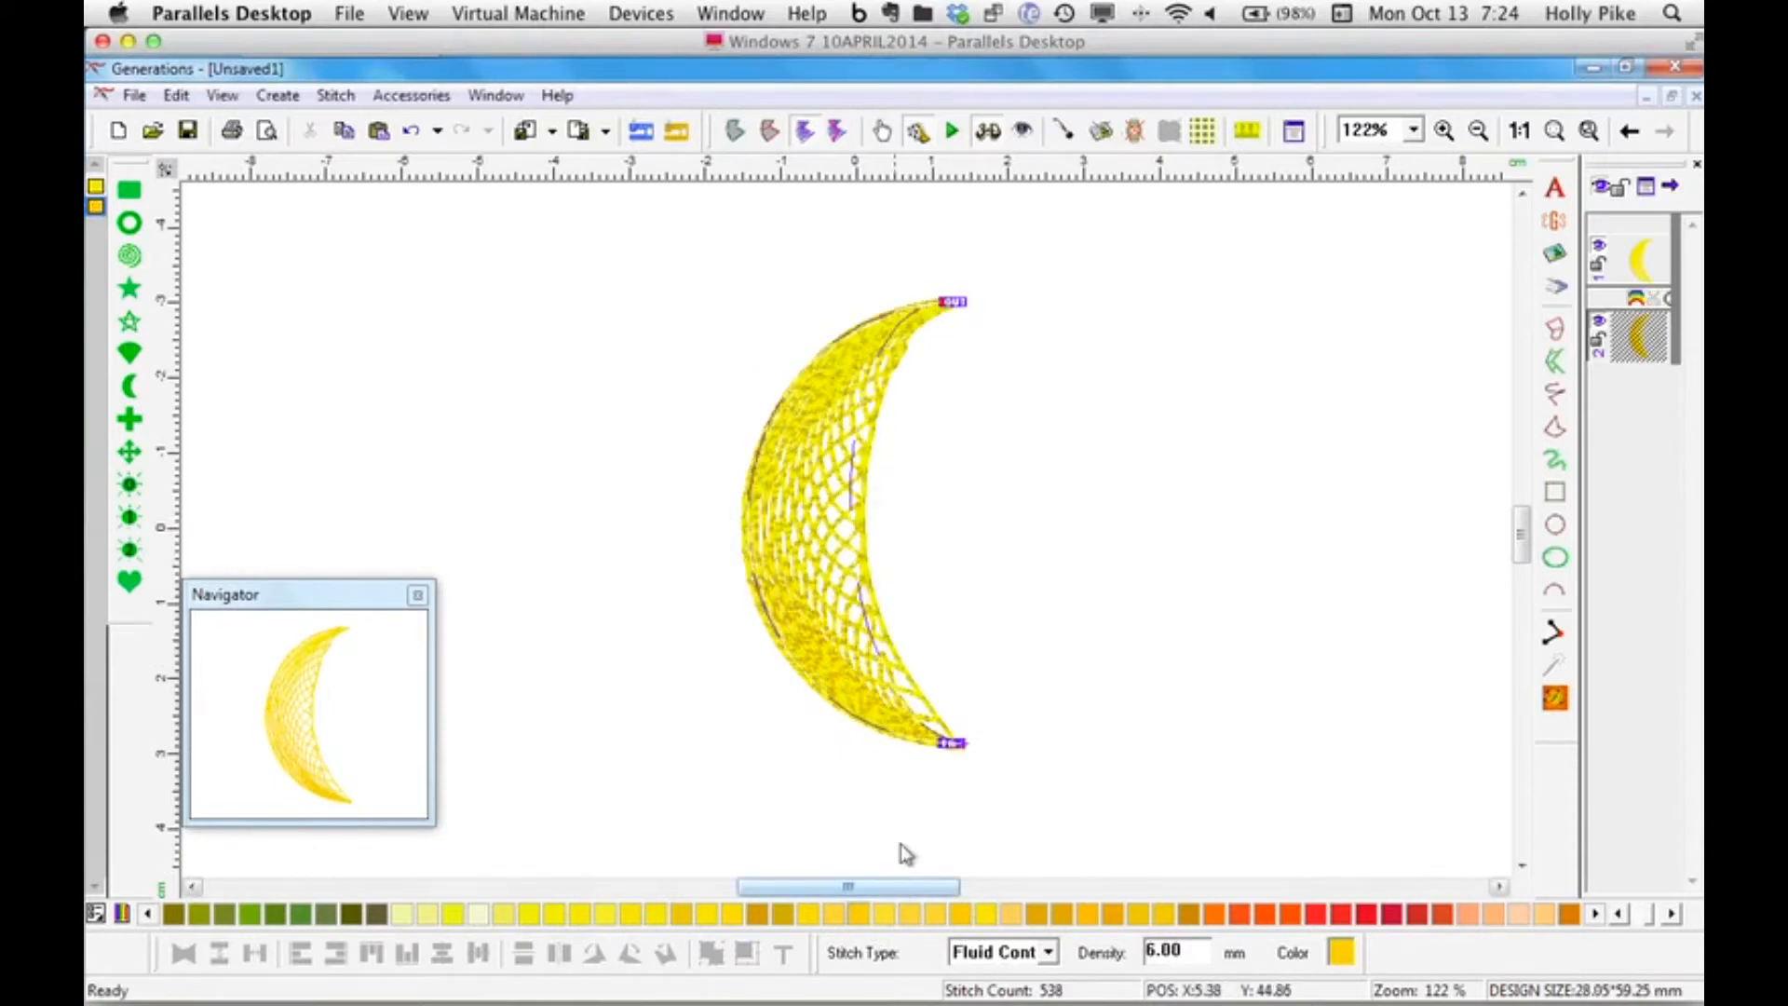
left_click(1646, 918)
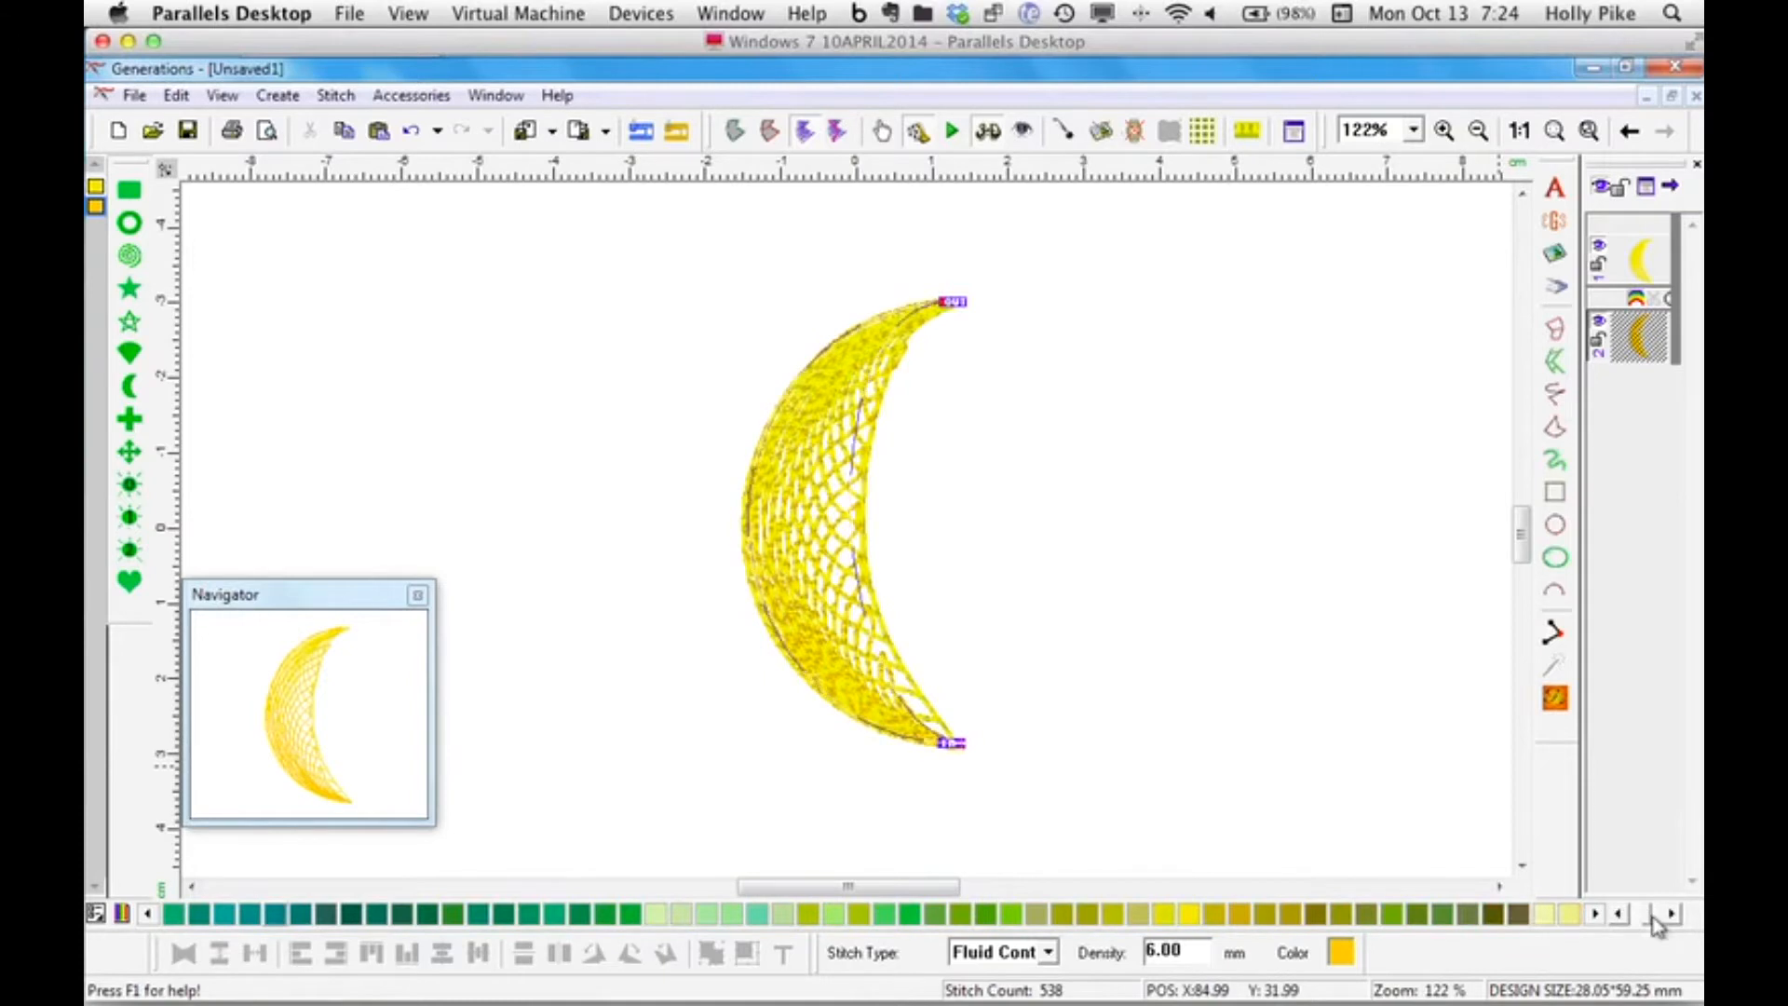
left_click(1654, 922)
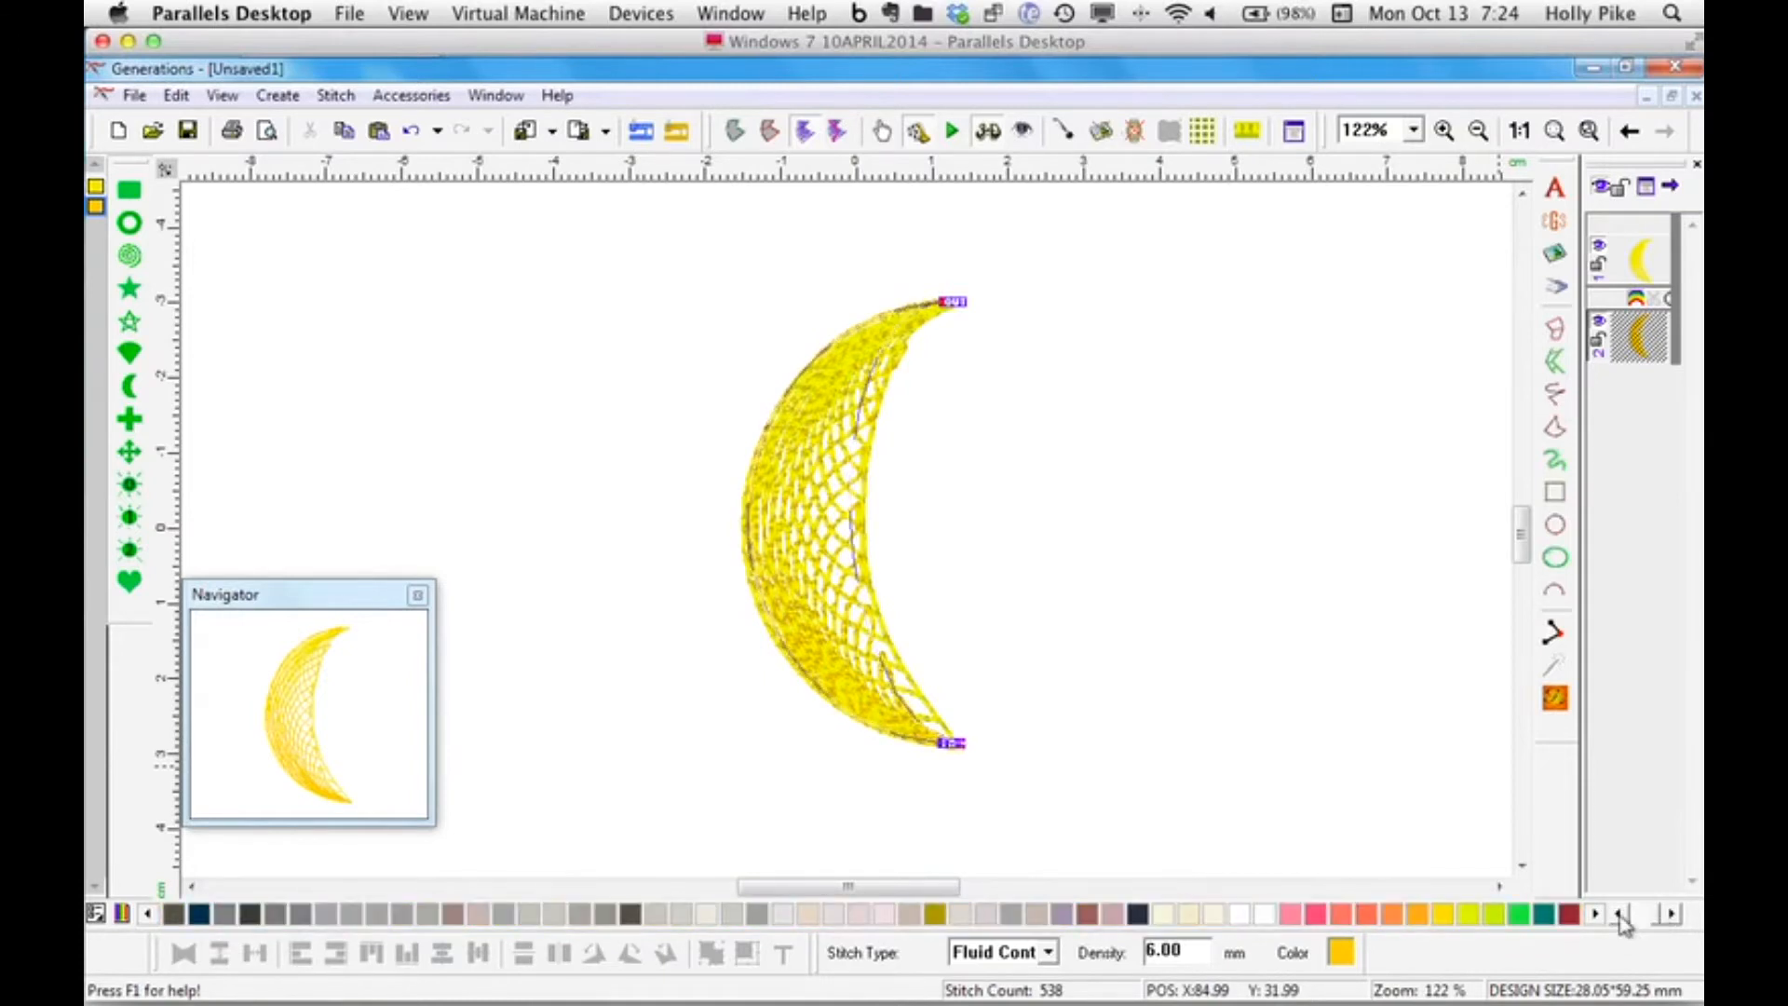
left_click(1620, 914)
left_click(1621, 915)
left_click(1620, 915)
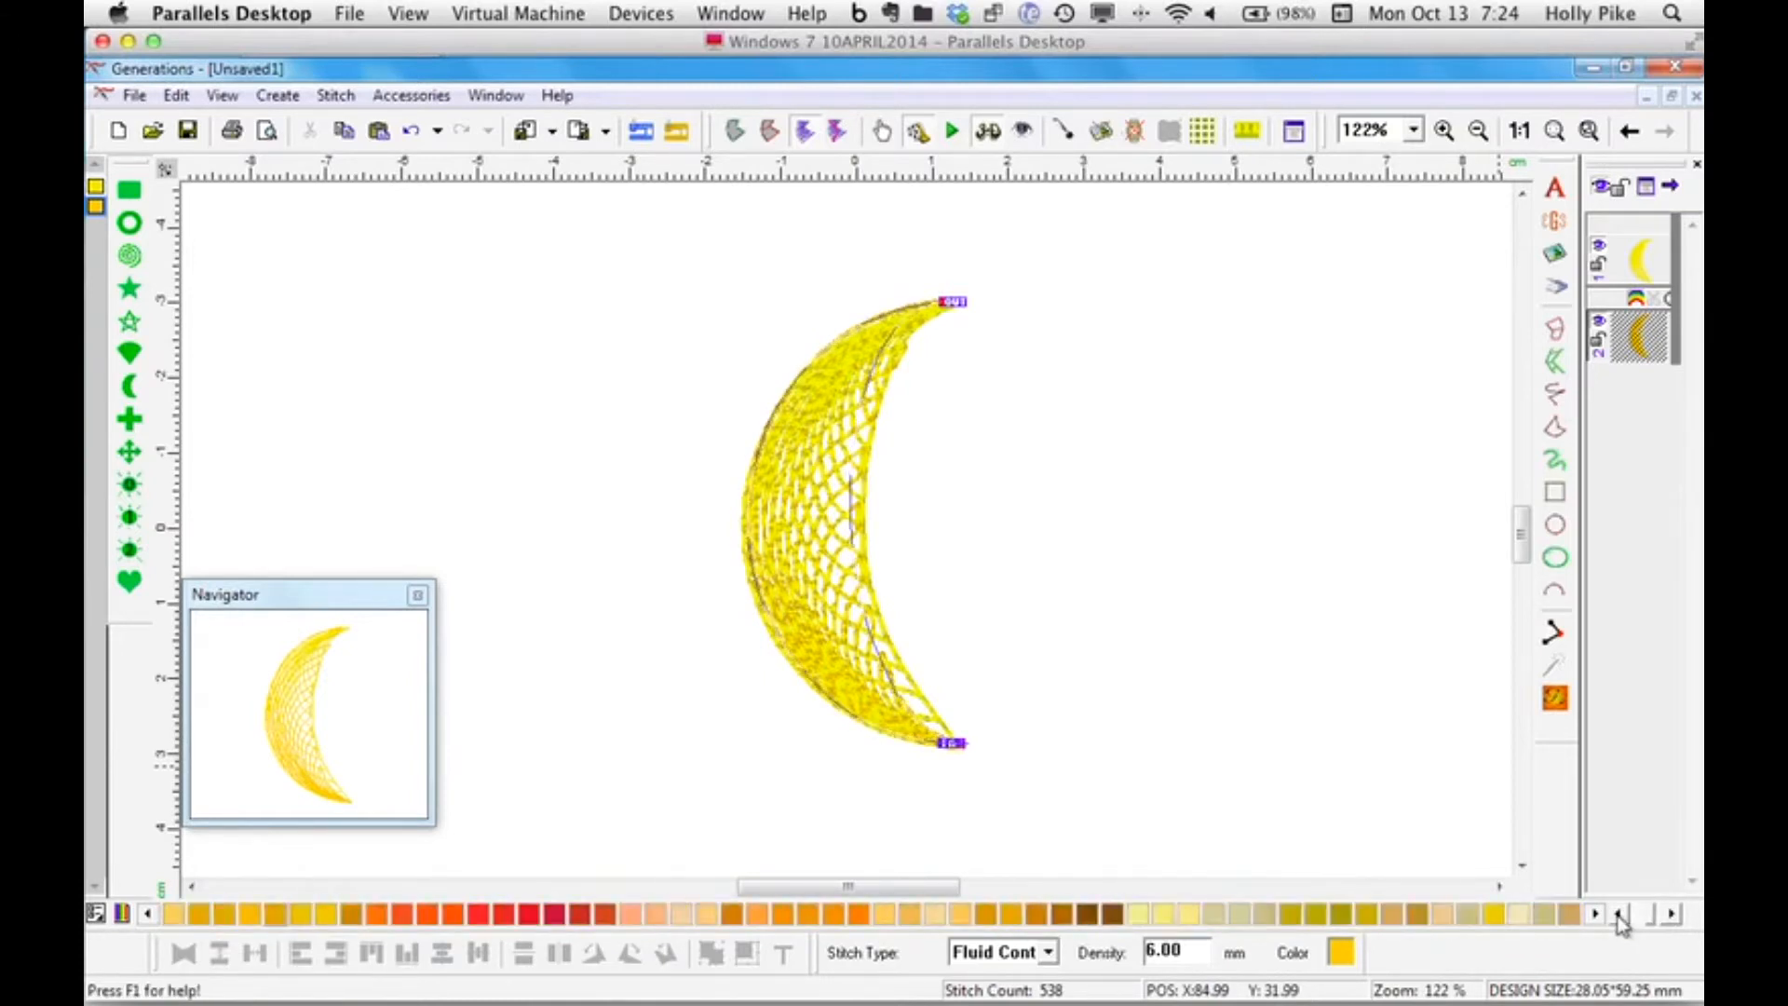
left_click(1621, 915)
left_click(985, 914)
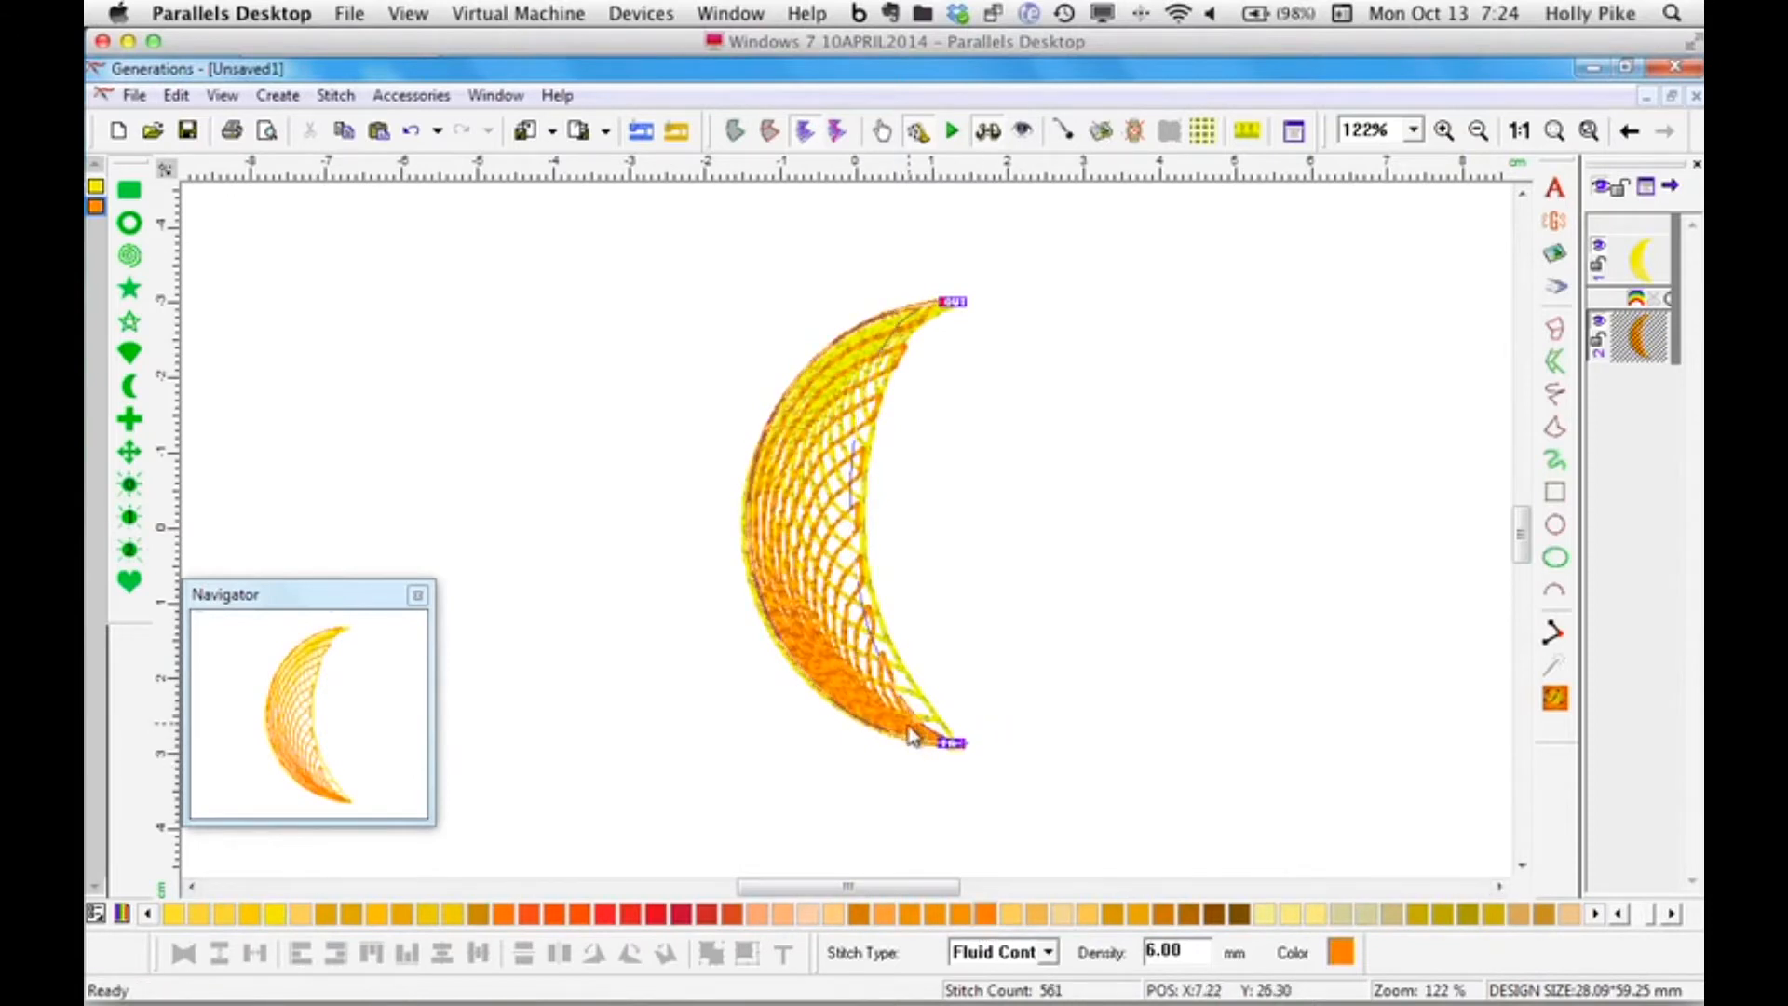
Deselect the flipped orange crescent copy and delete it, keeping only the yellow crescent.
right_click(876, 710)
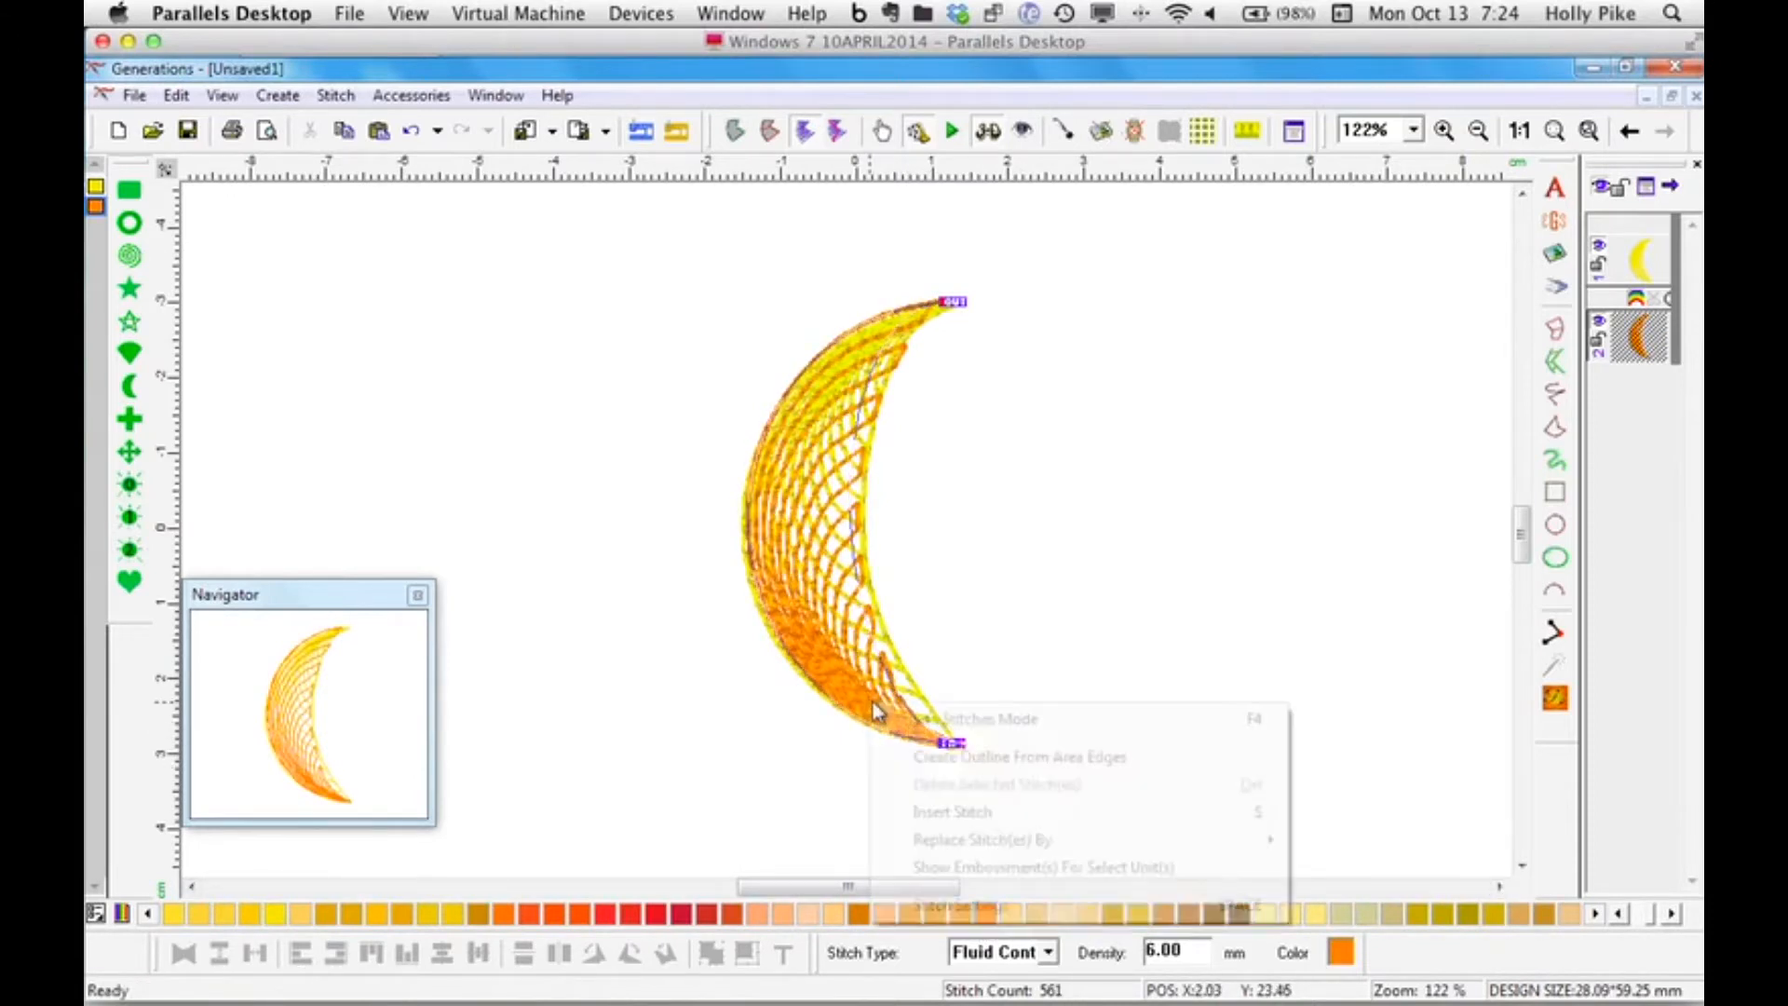
left_click(1038, 646)
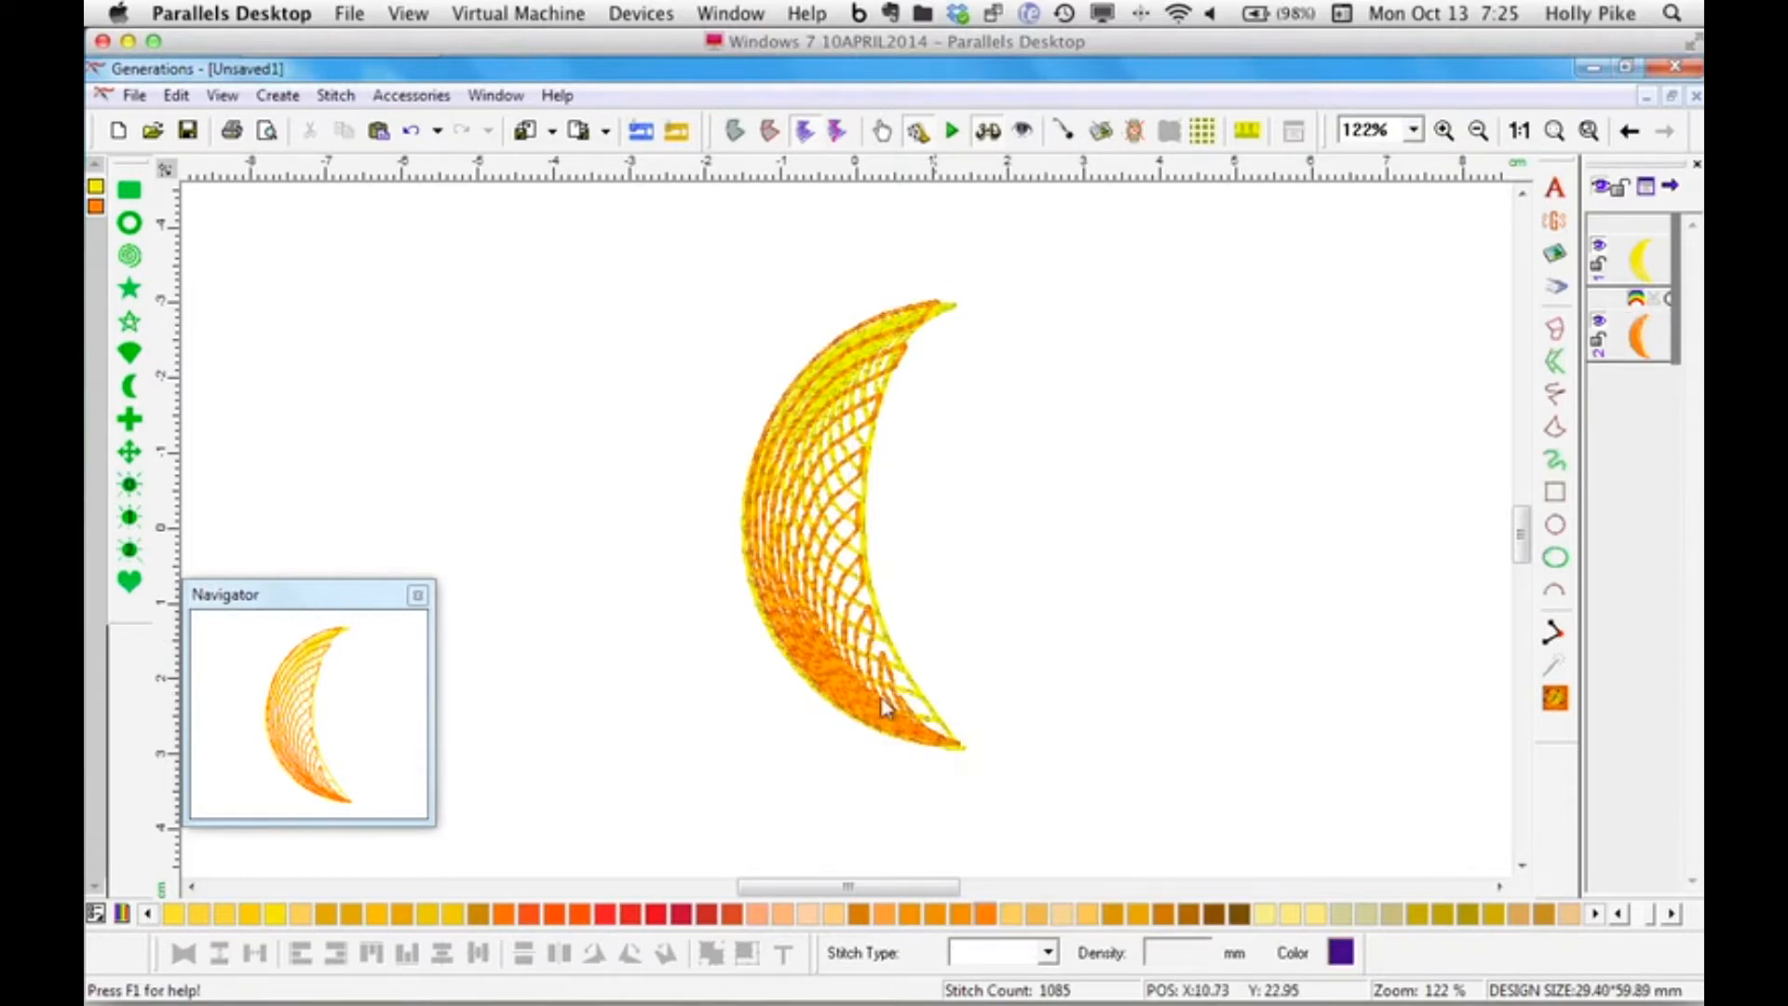
left_click(967, 679)
key("Delete")
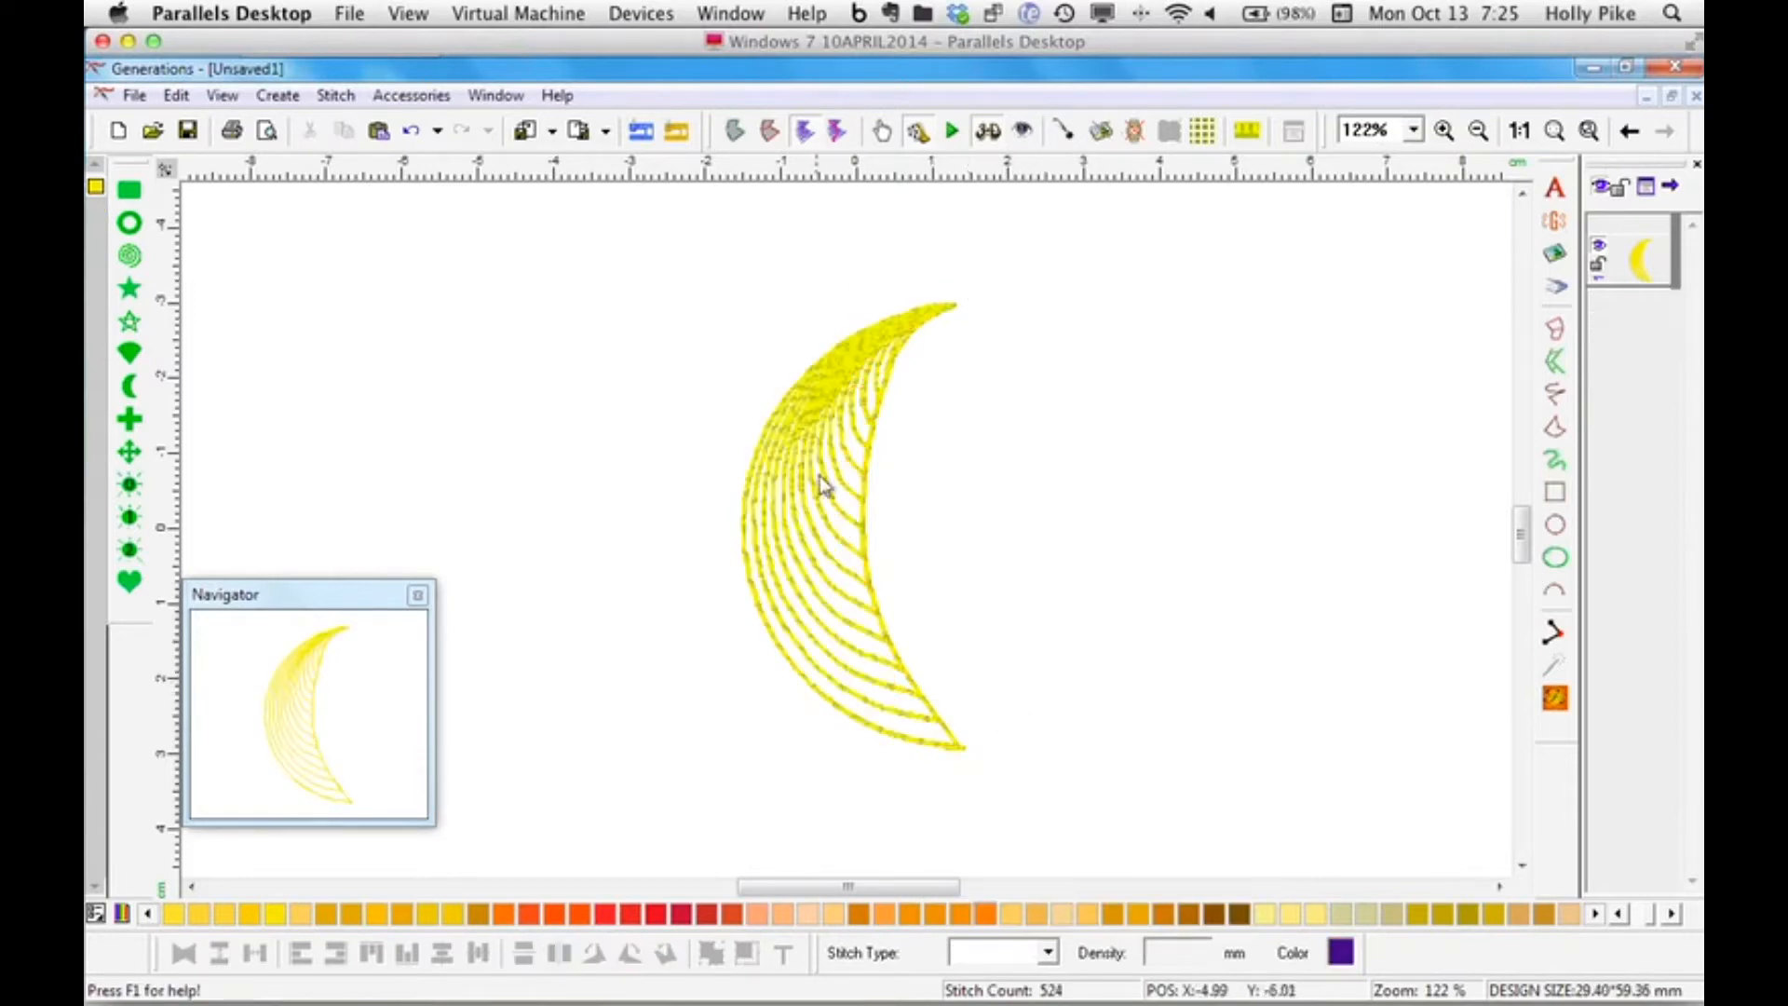
Duplicate the yellow crescent in place, regenerate the stitches and recolor the copy orange.
left_click(825, 433)
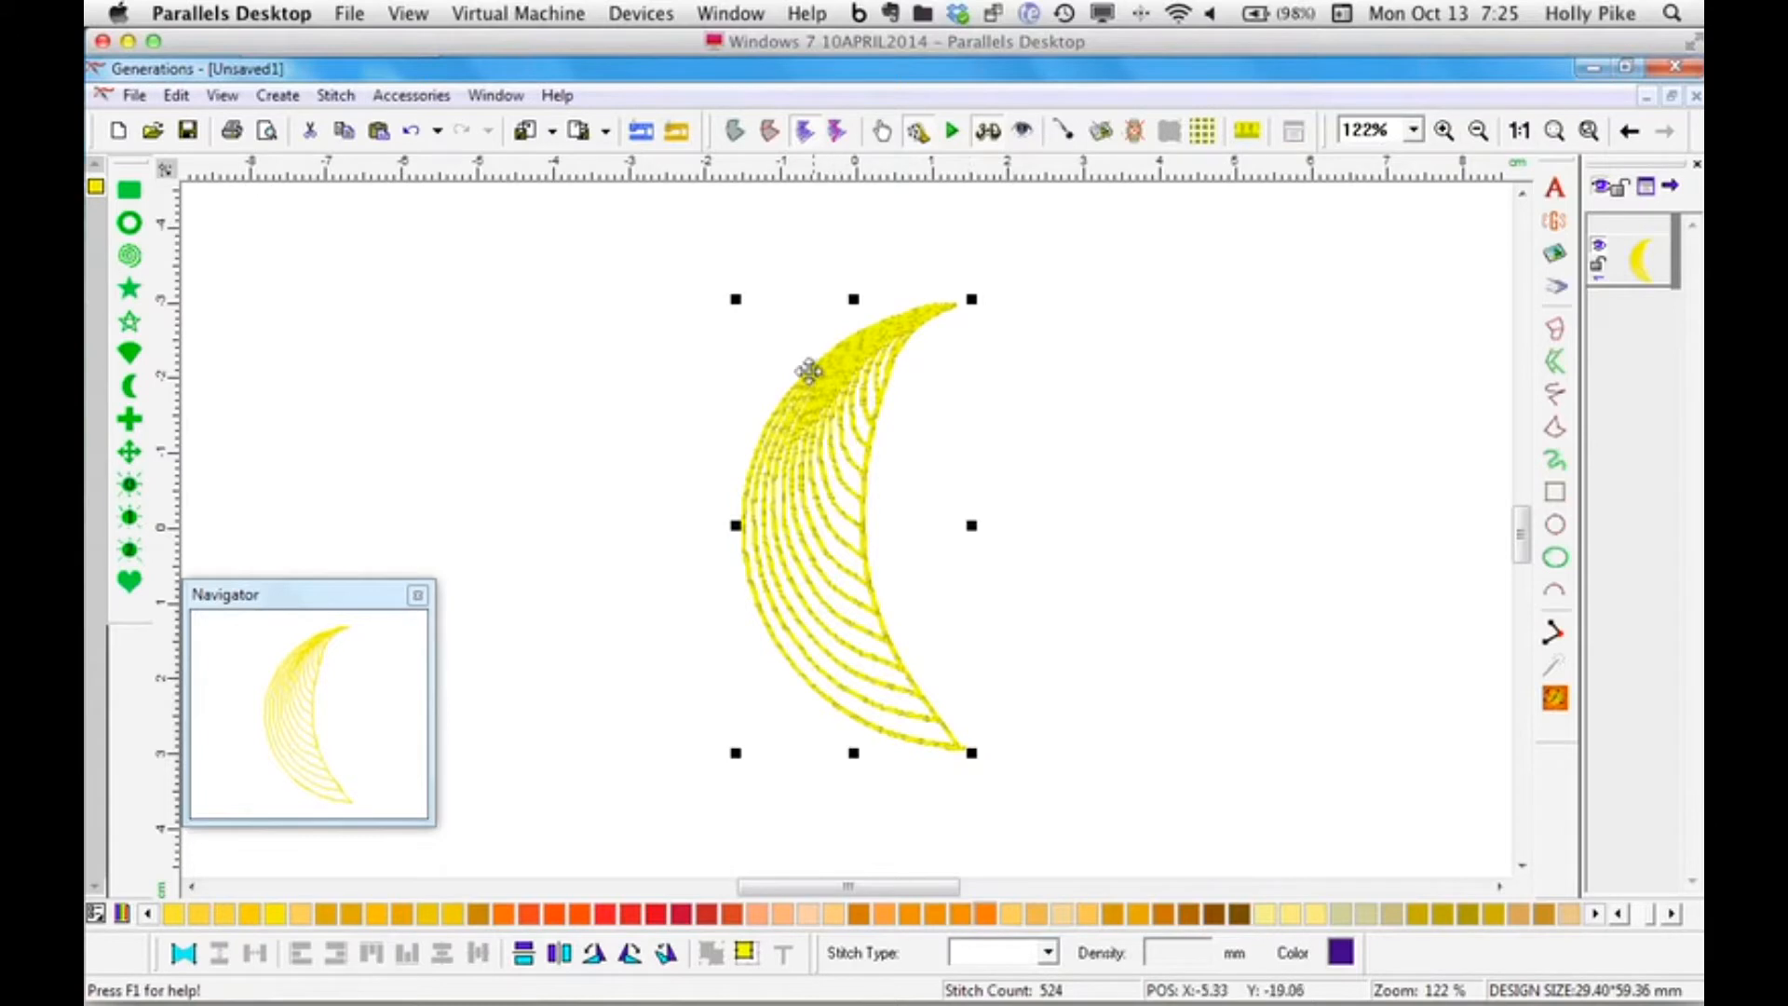
left_click(379, 130)
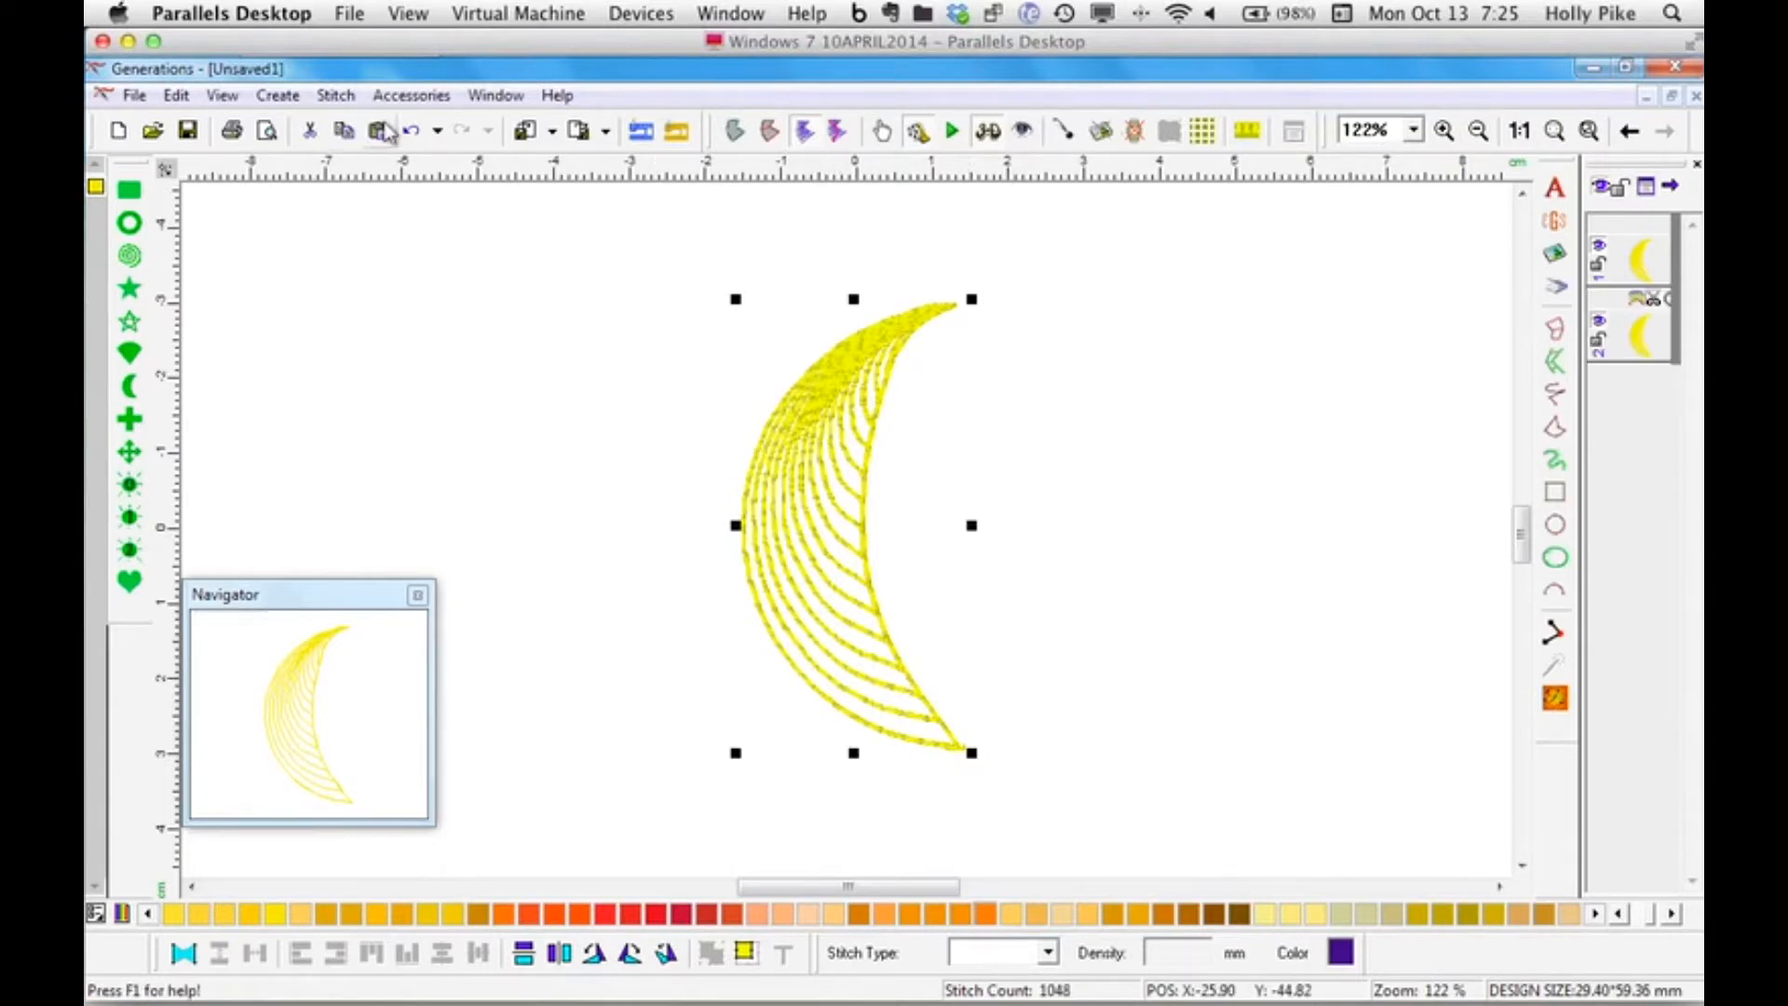
left_click(1555, 699)
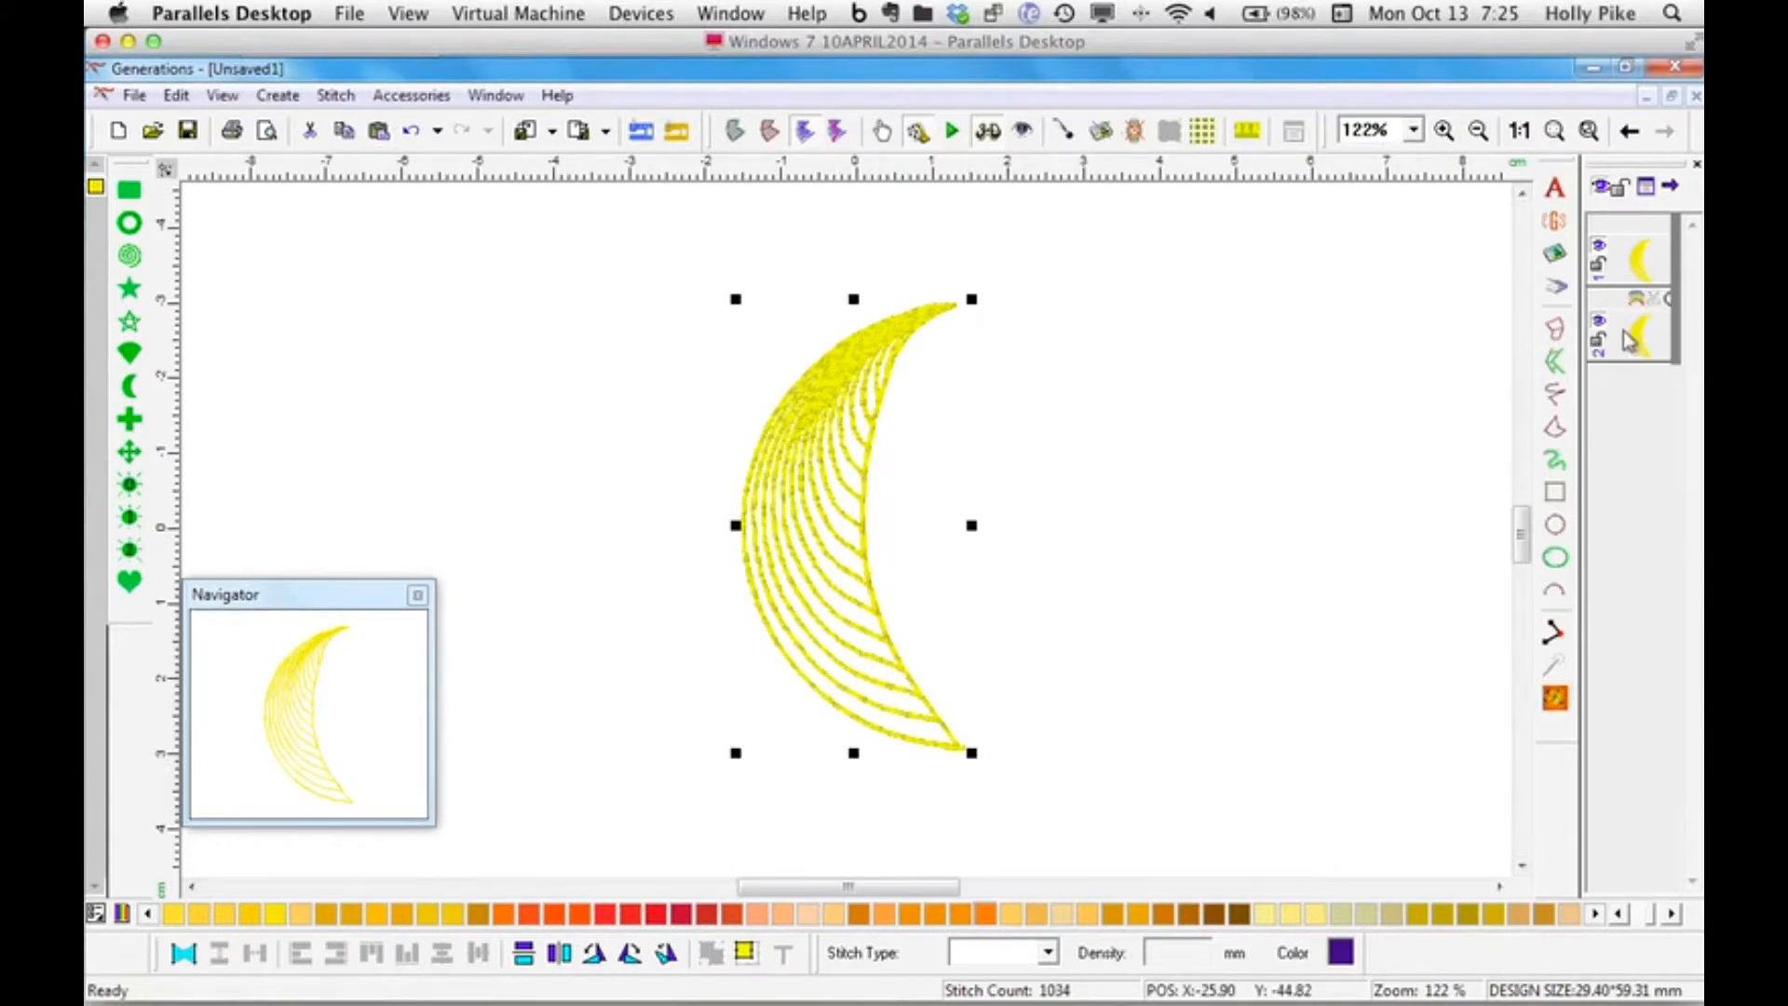
left_click(1629, 340)
left_click(984, 915)
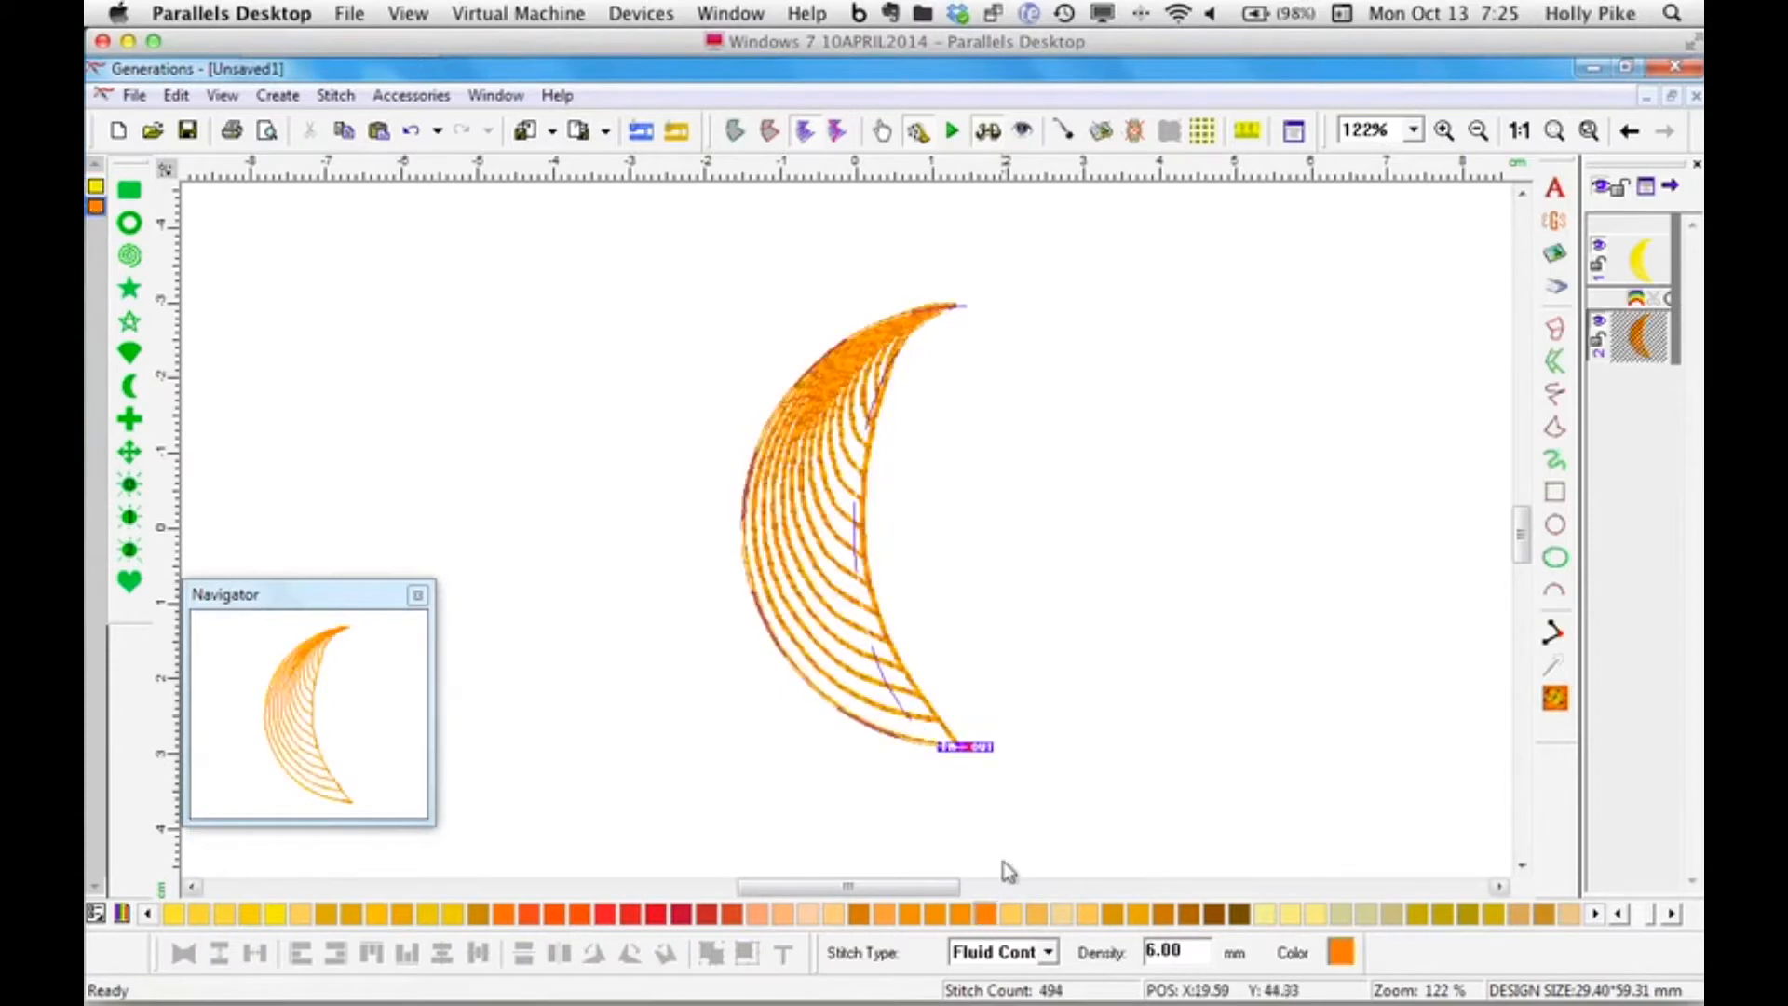
Open the guide line editor for the orange copy's Fluid Contour fill and delete both existing guide lines.
right_click(1074, 649)
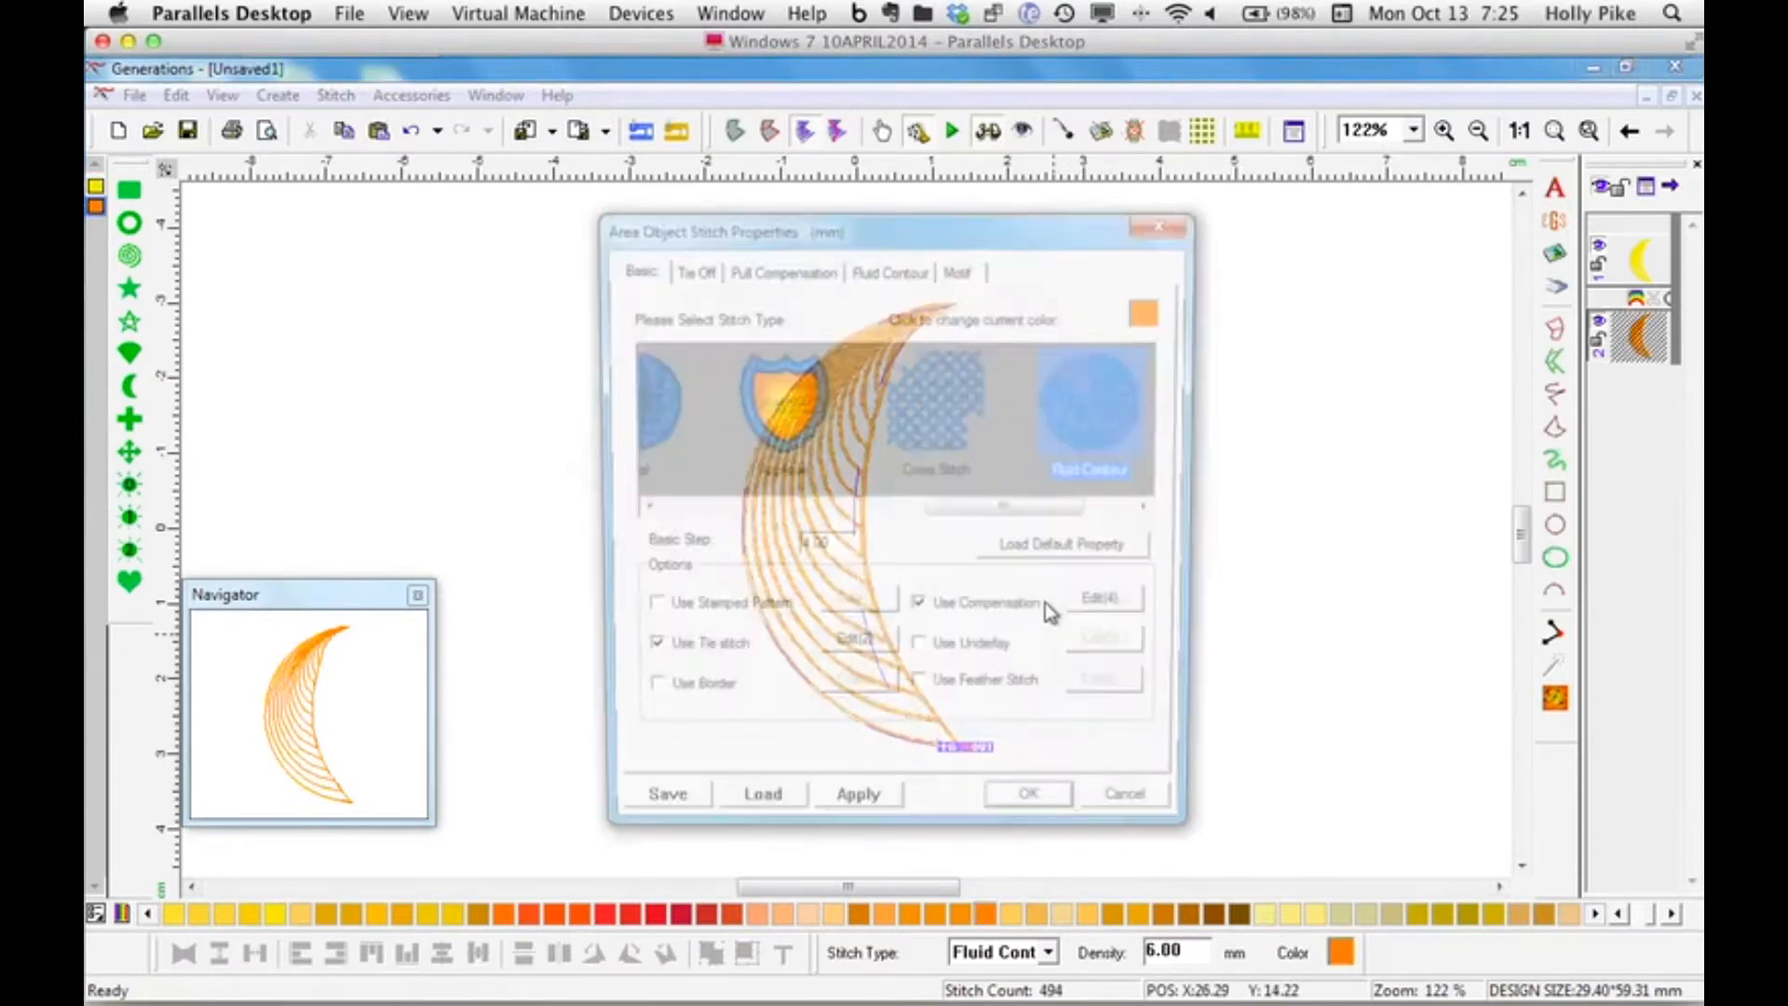
left_click(909, 274)
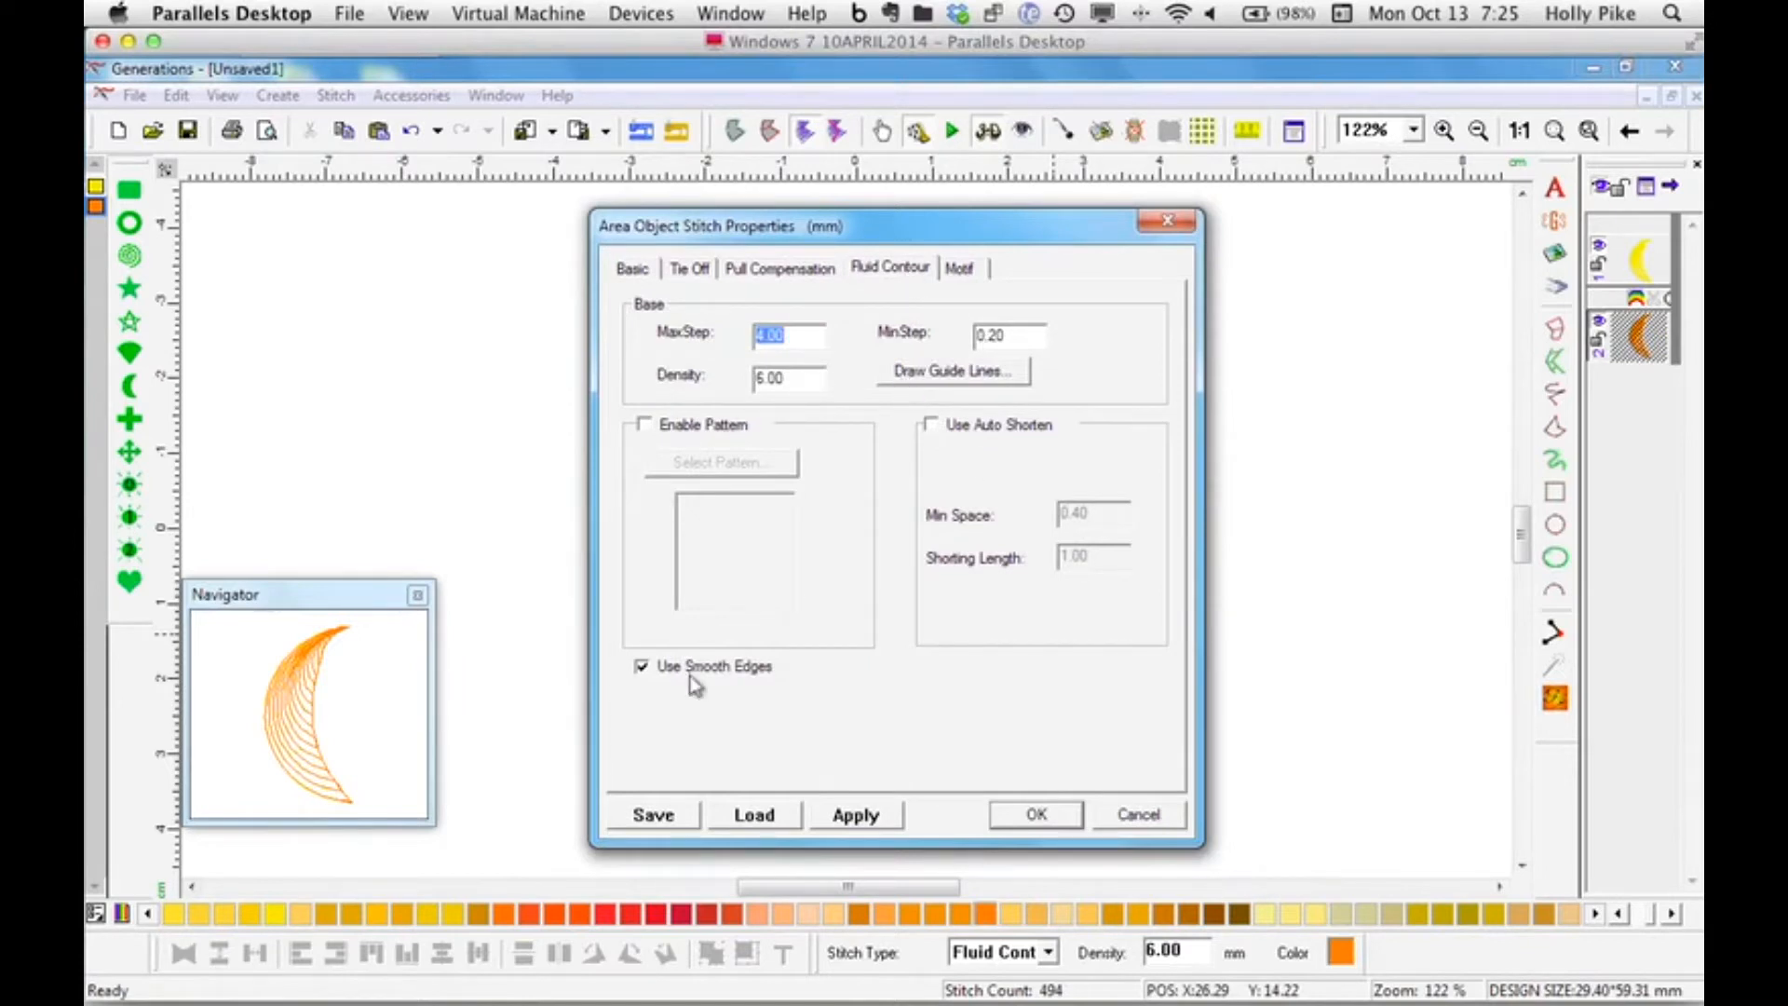
left_click(941, 373)
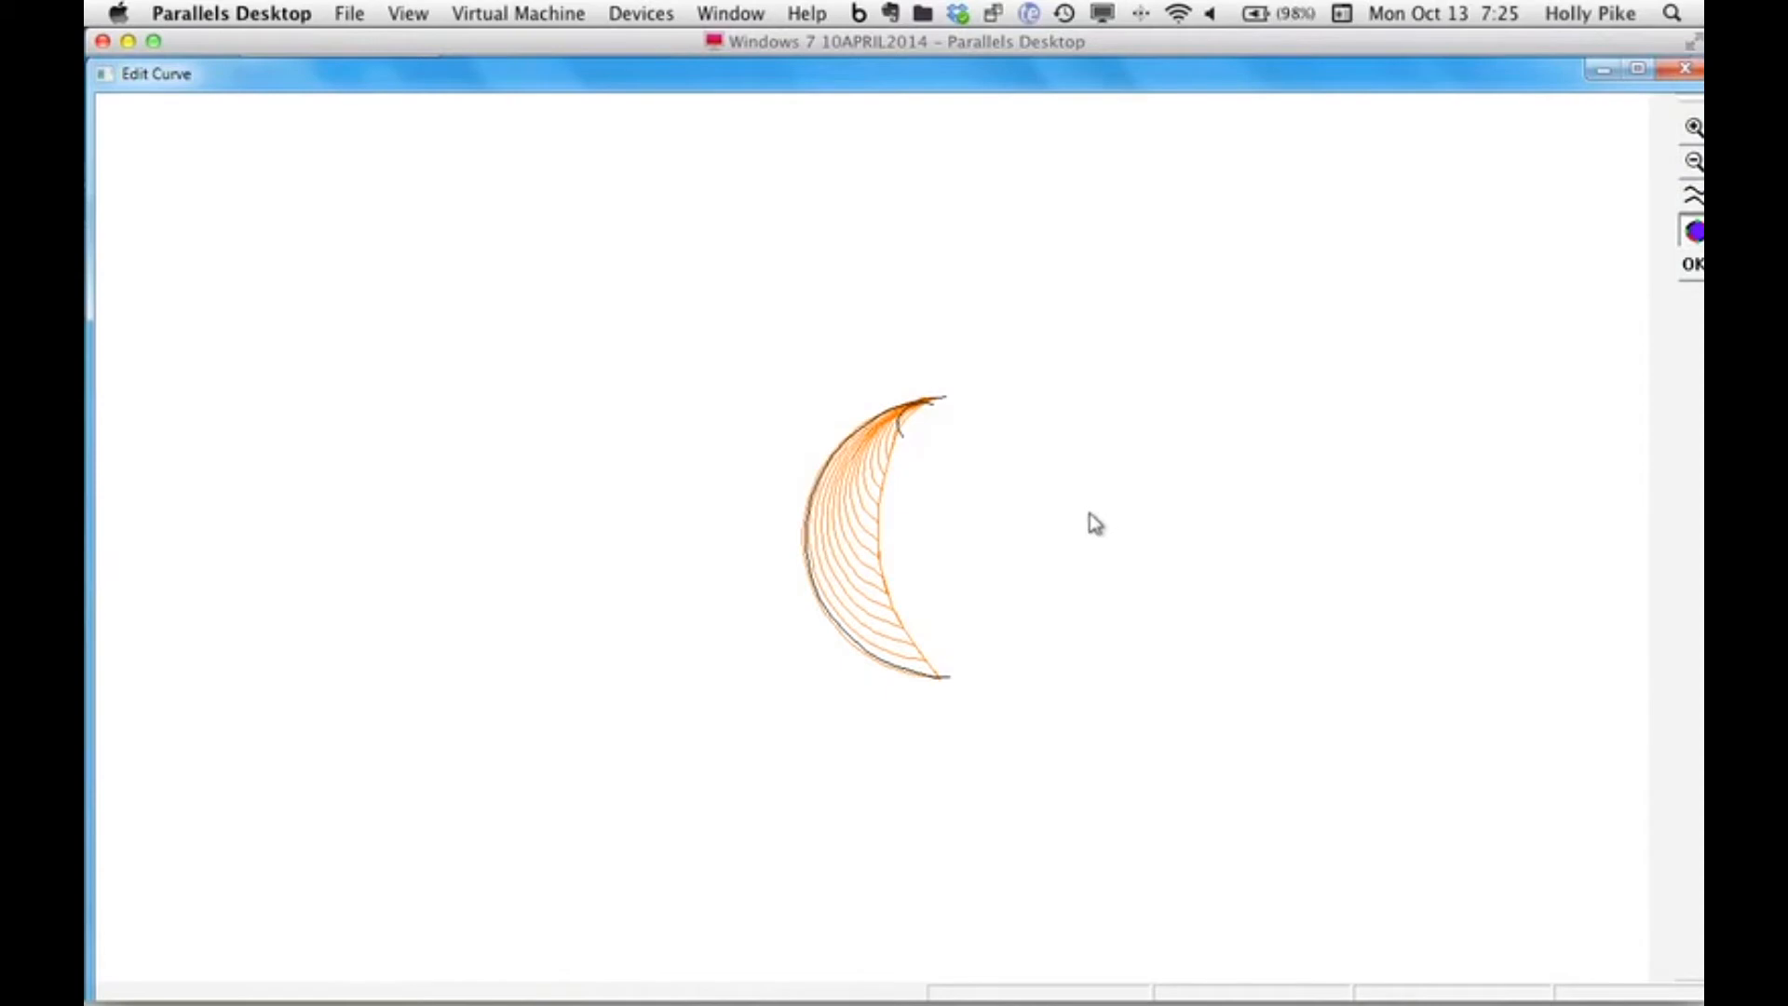
left_click(937, 414)
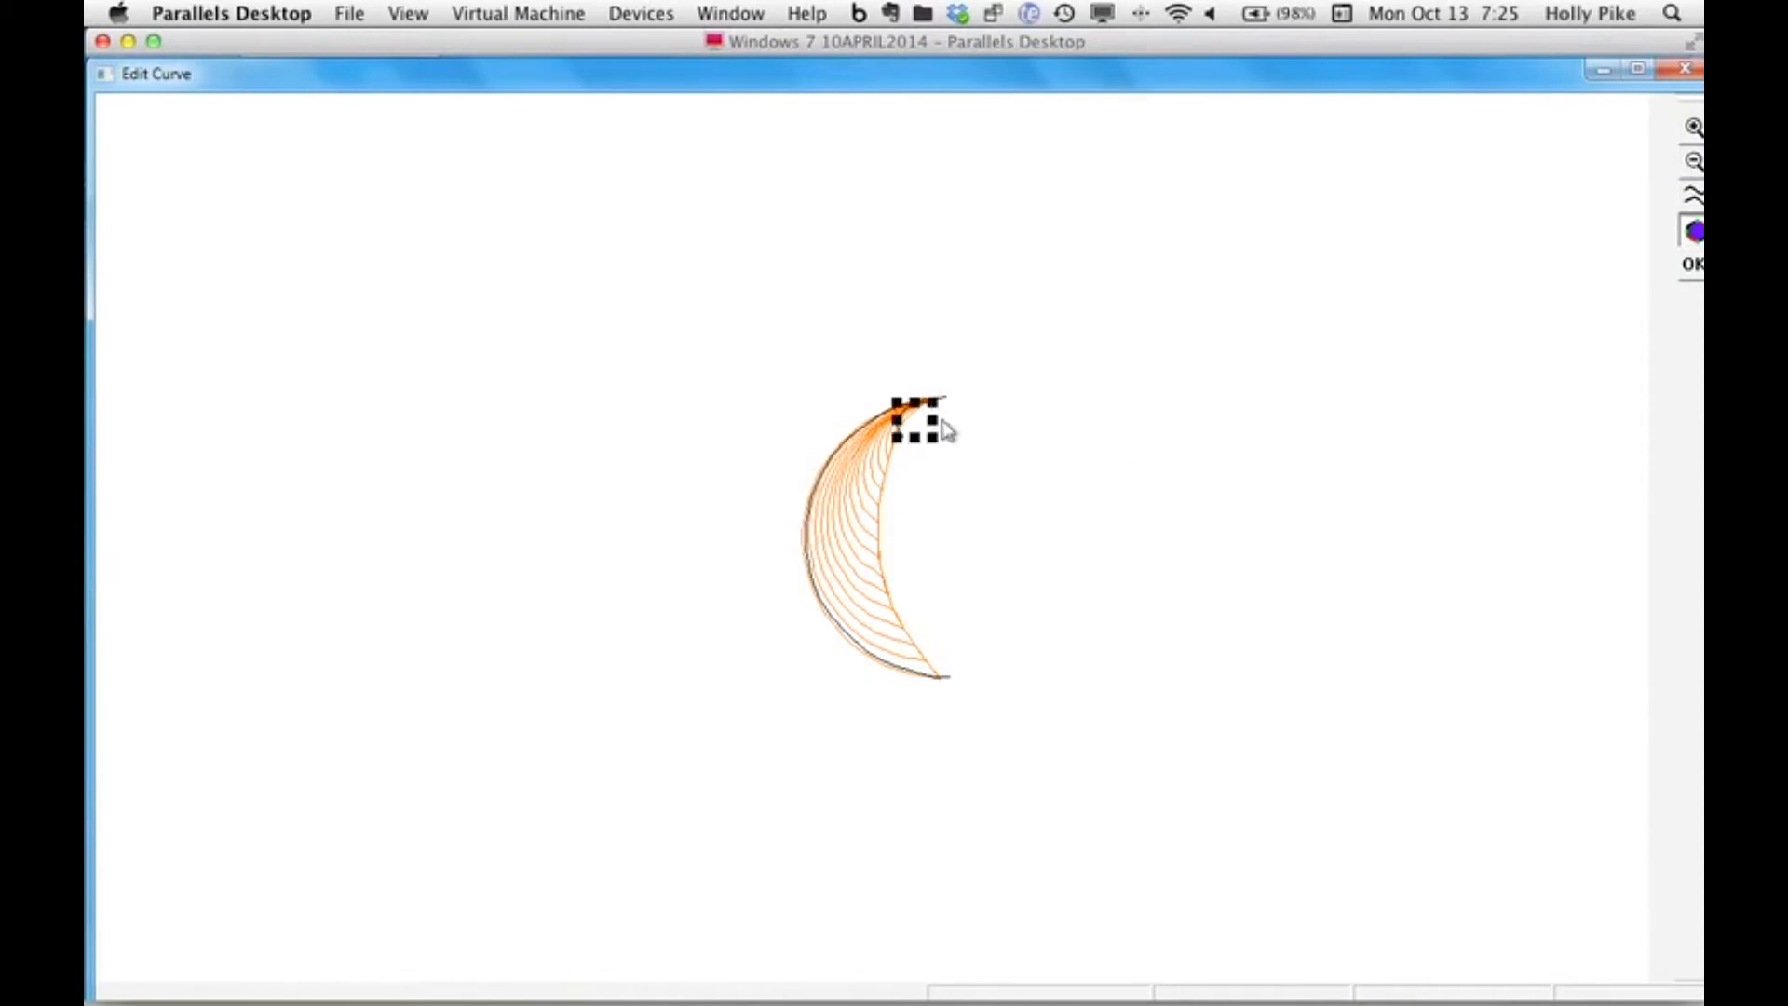
left_click(1152, 309)
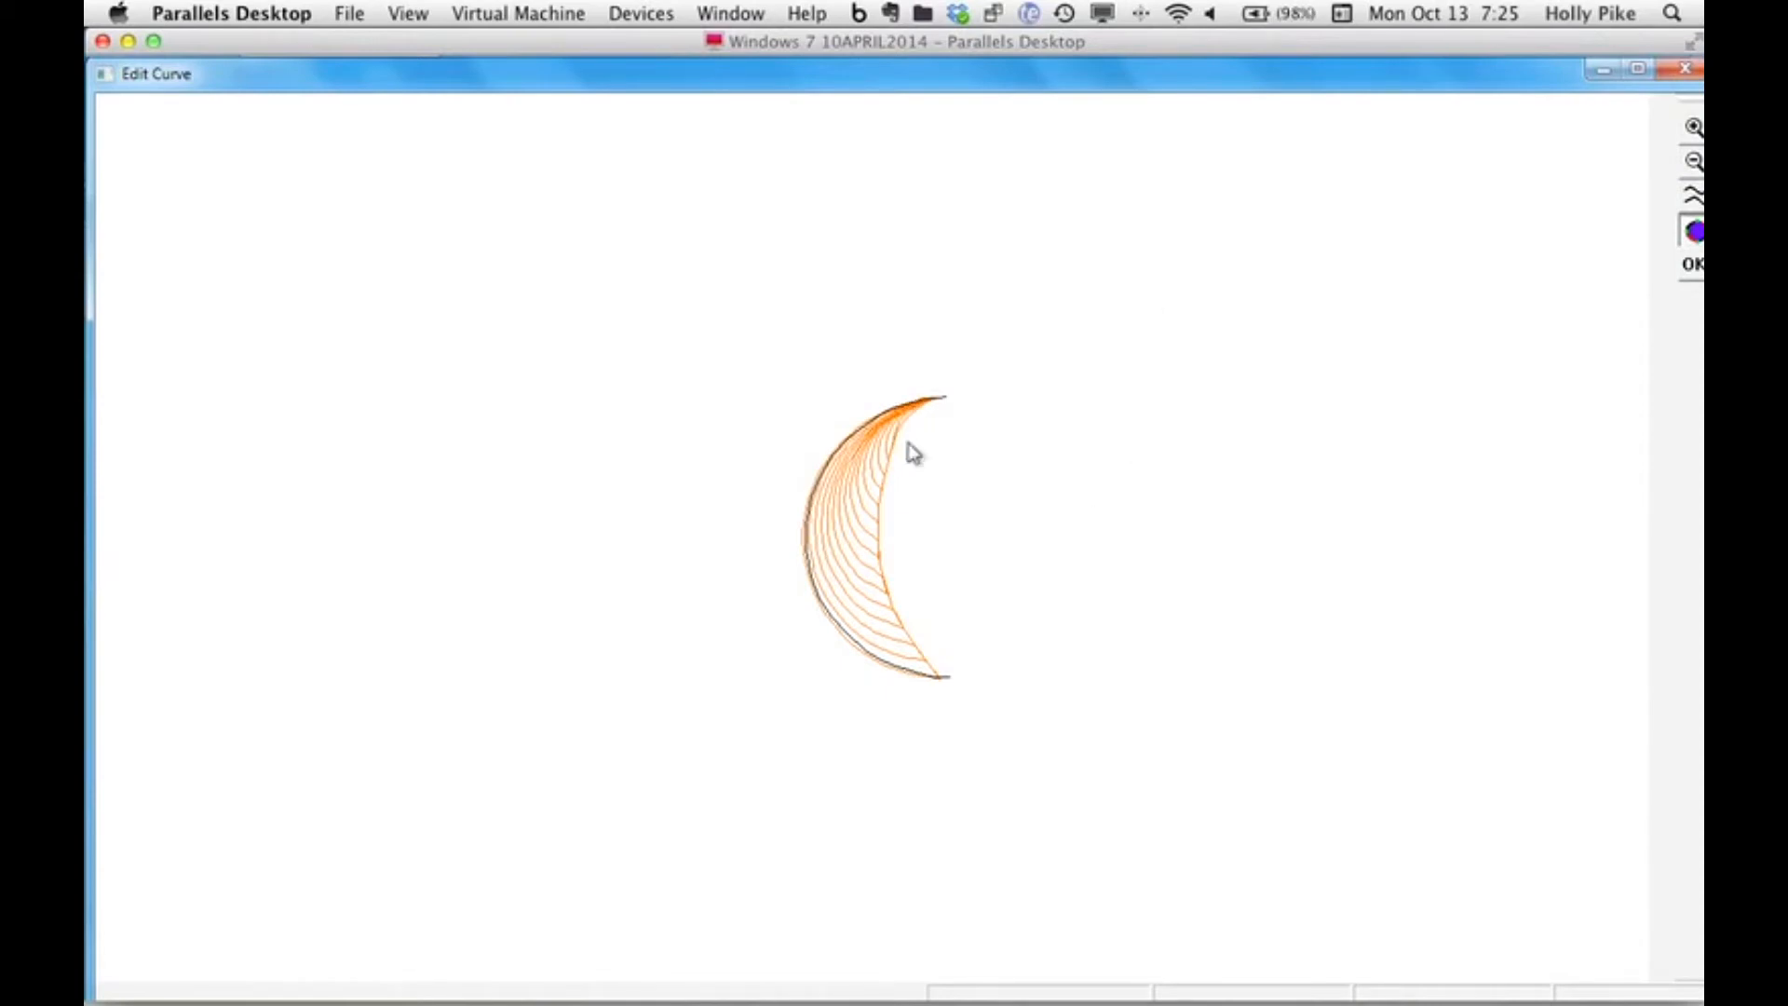
left_click(947, 680)
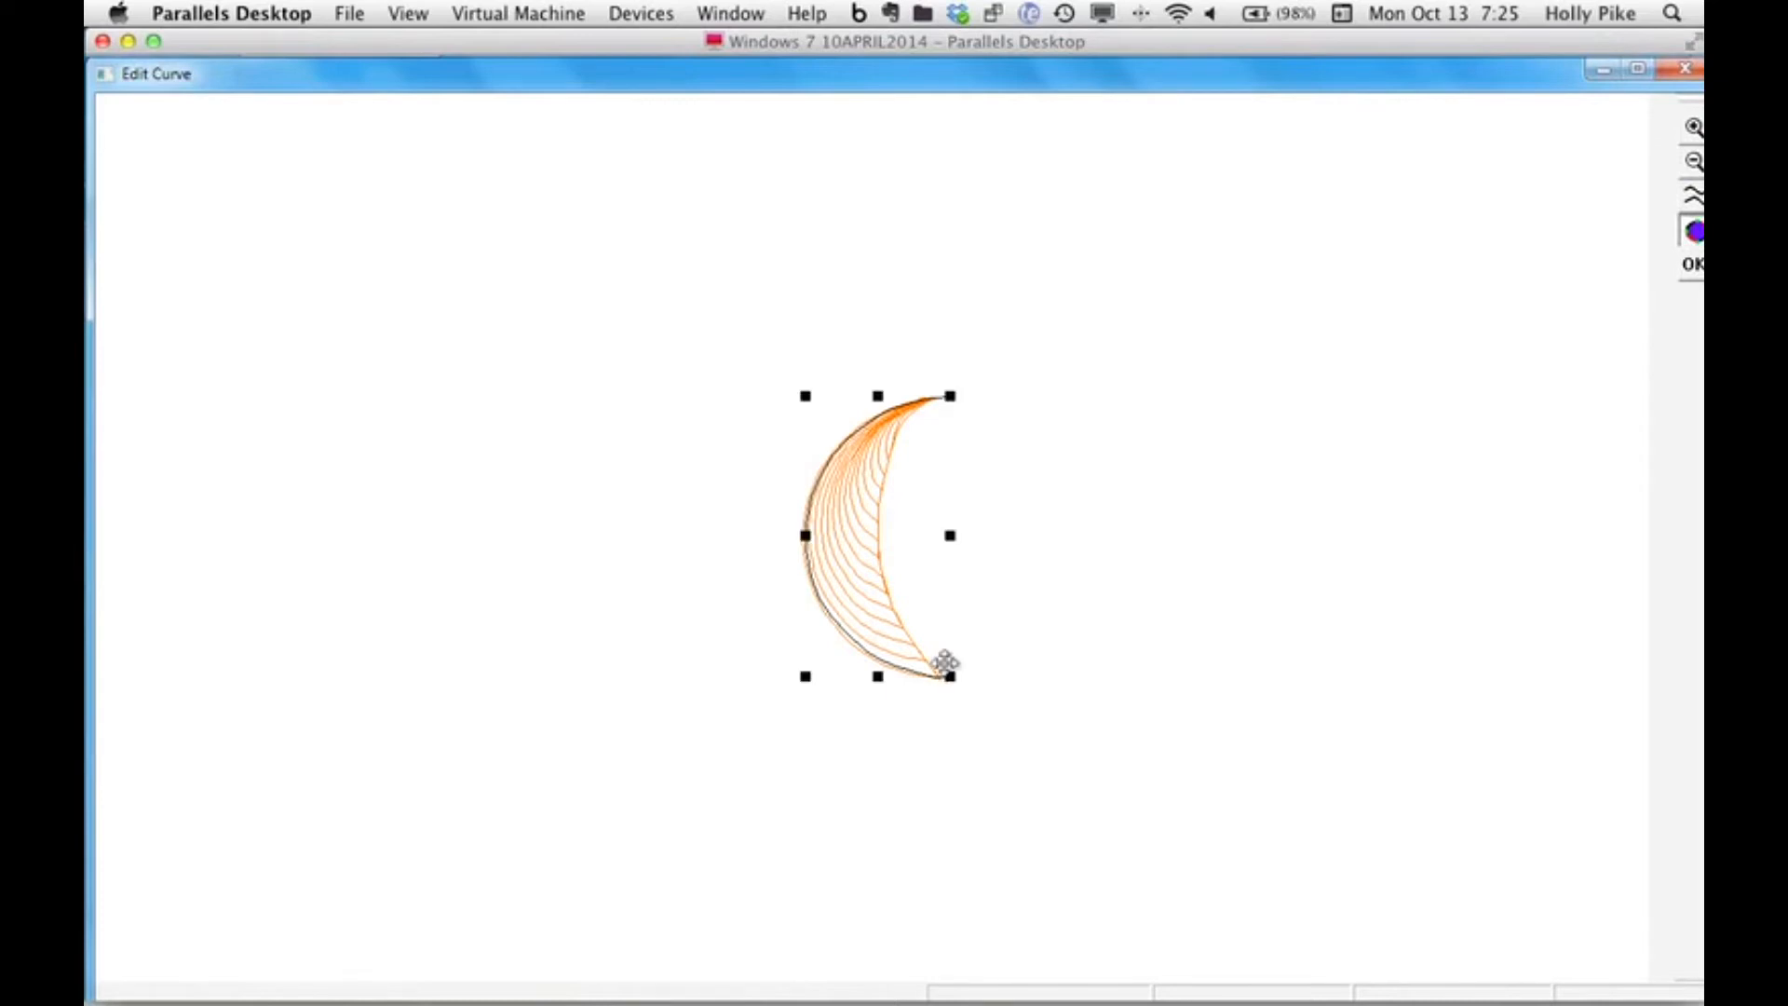
left_click(1077, 470)
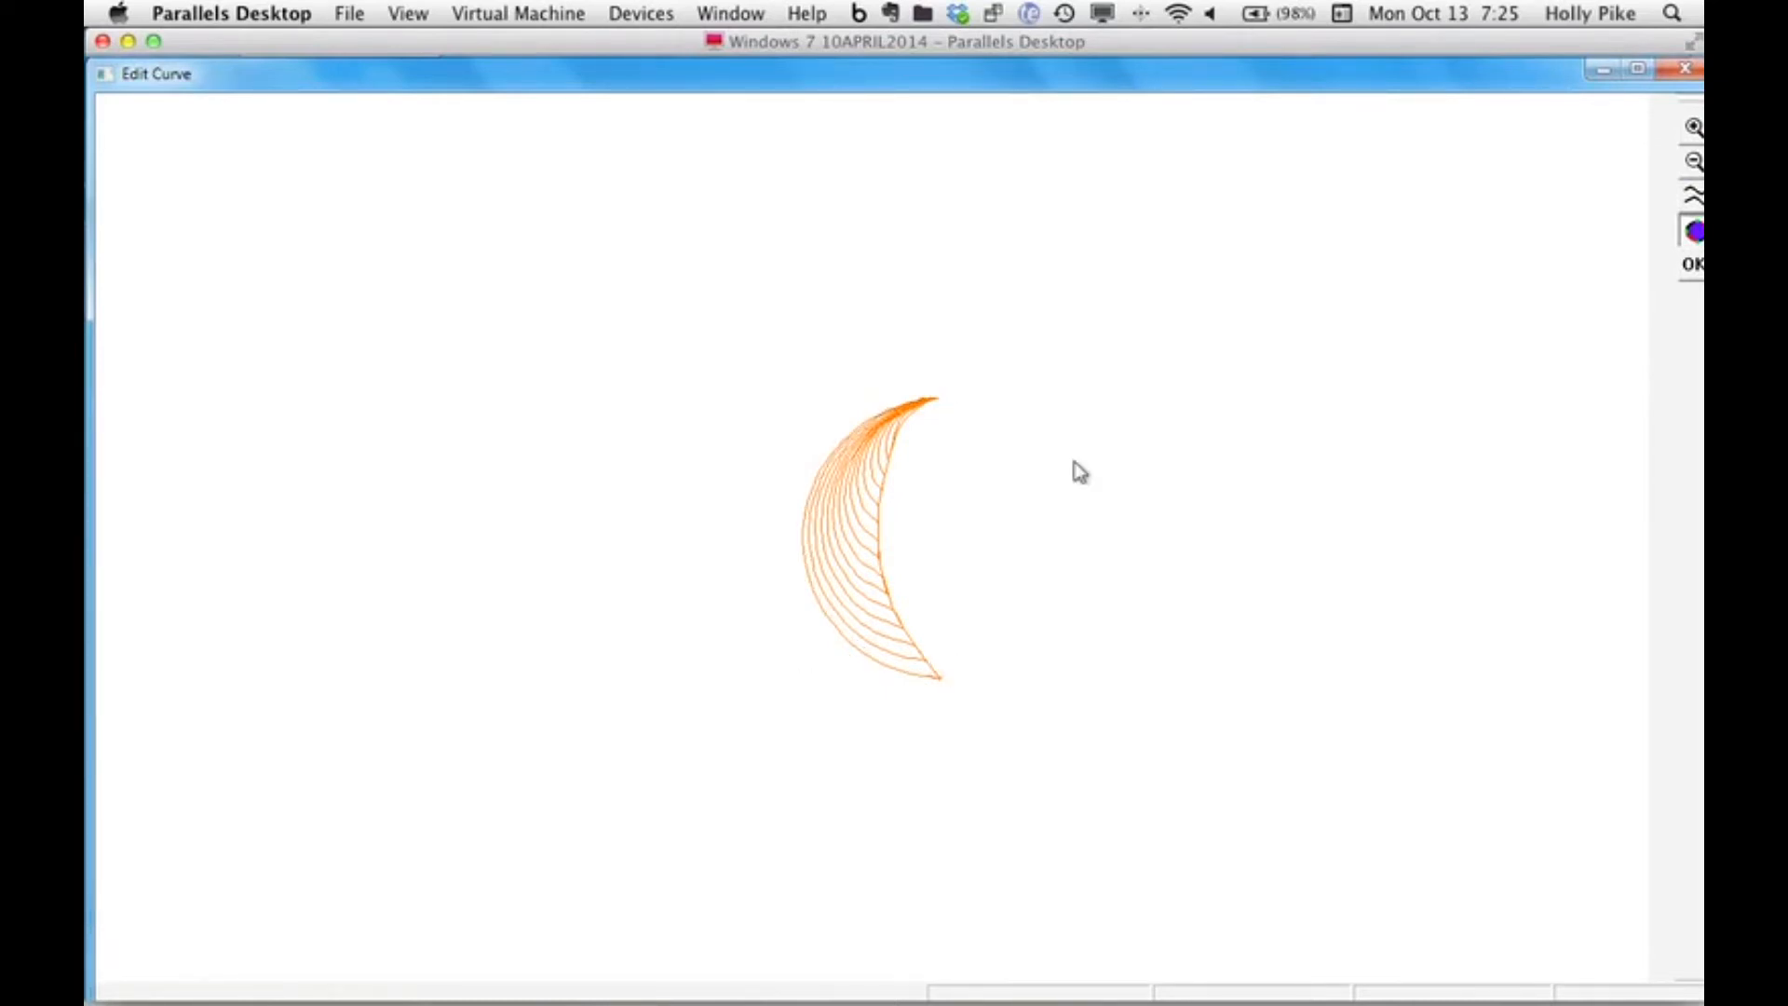
Try to draw a curved guide line from the crescent's lower tip across its inner edge, repeating it once.
left_click(1693, 128)
left_click(1371, 287)
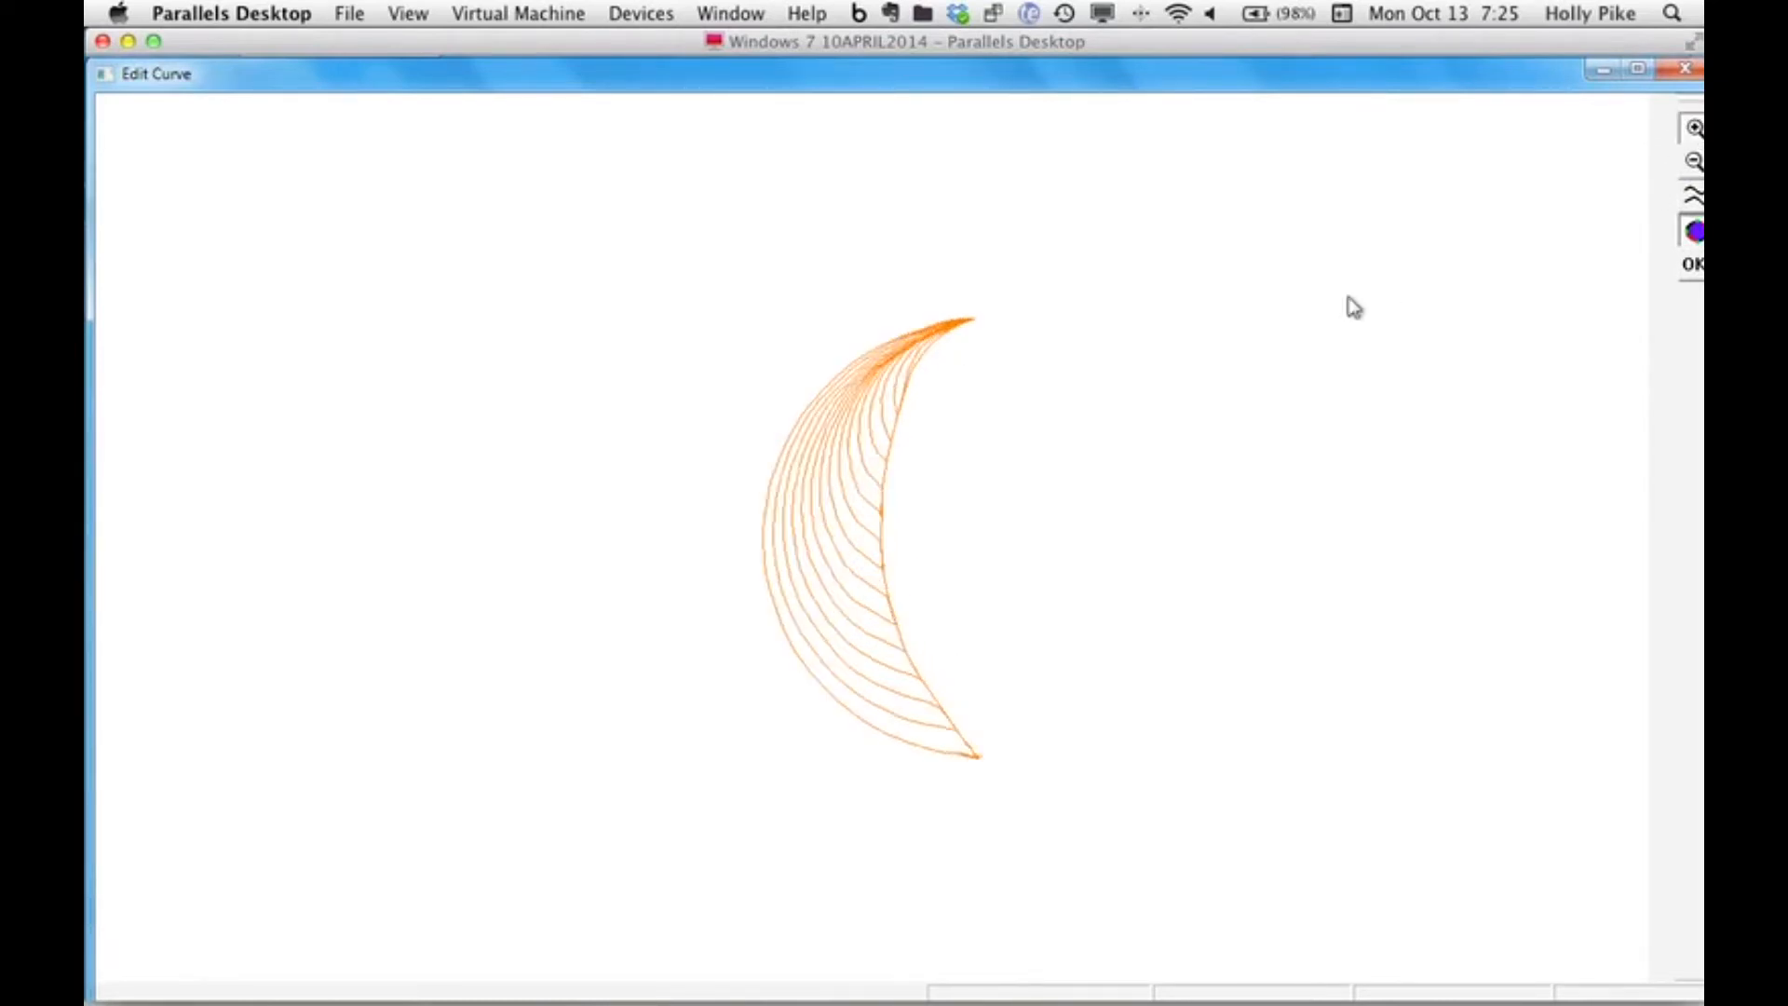
left_click(1693, 196)
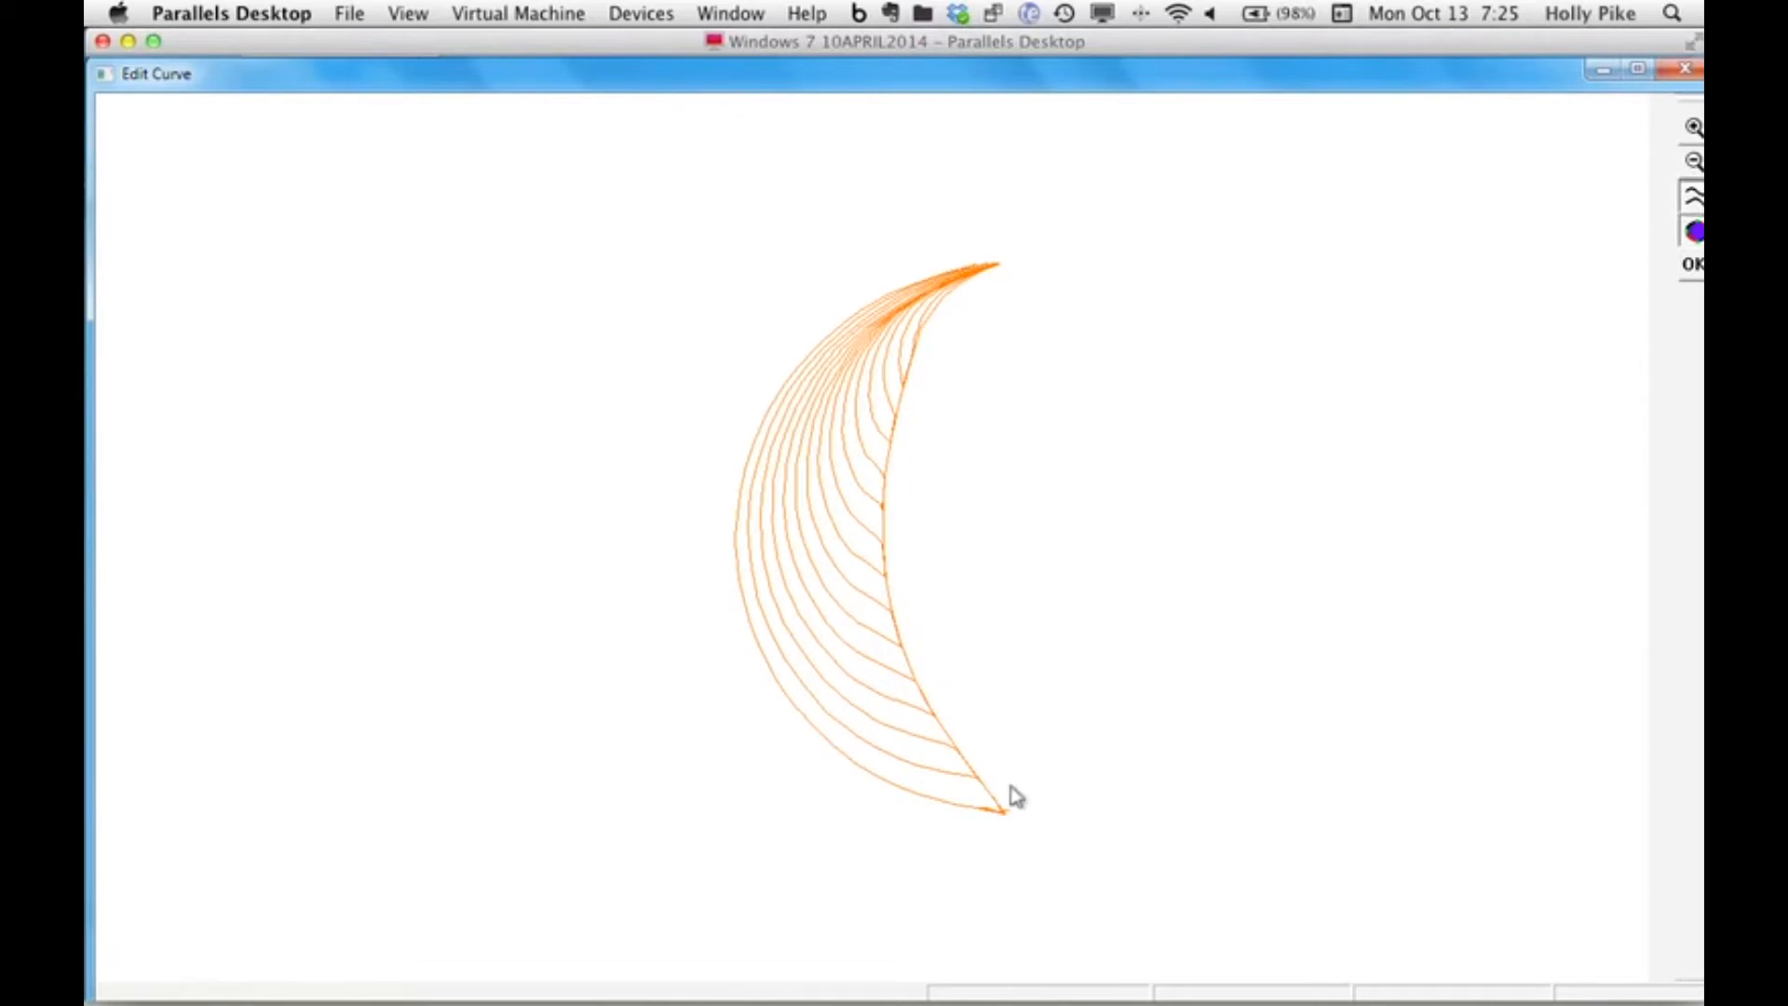
left_click(1008, 799)
left_click(954, 775)
left_click(964, 708)
left_click(1031, 604)
left_click(1695, 198)
left_click(1006, 798)
left_click(950, 774)
left_click(969, 711)
left_click(1034, 603)
Discard the guide line edits, cancel the stitch properties and delete the orange copy.
left_click(1685, 68)
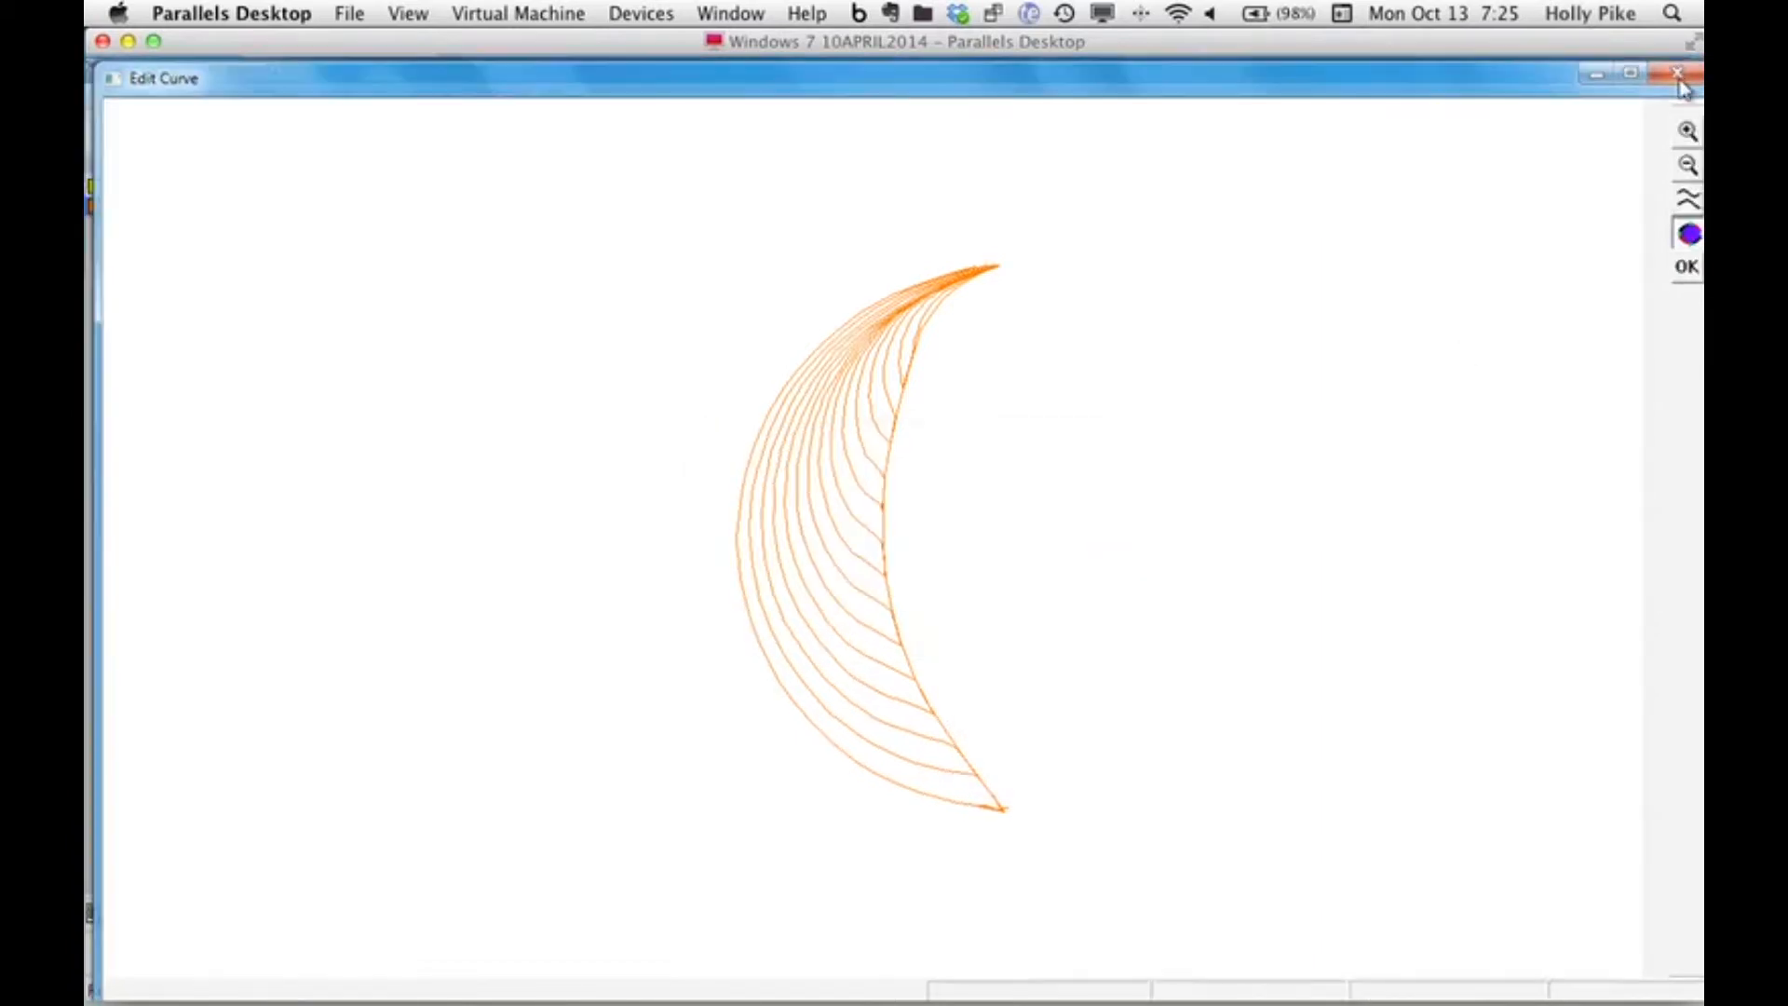
left_click(1130, 810)
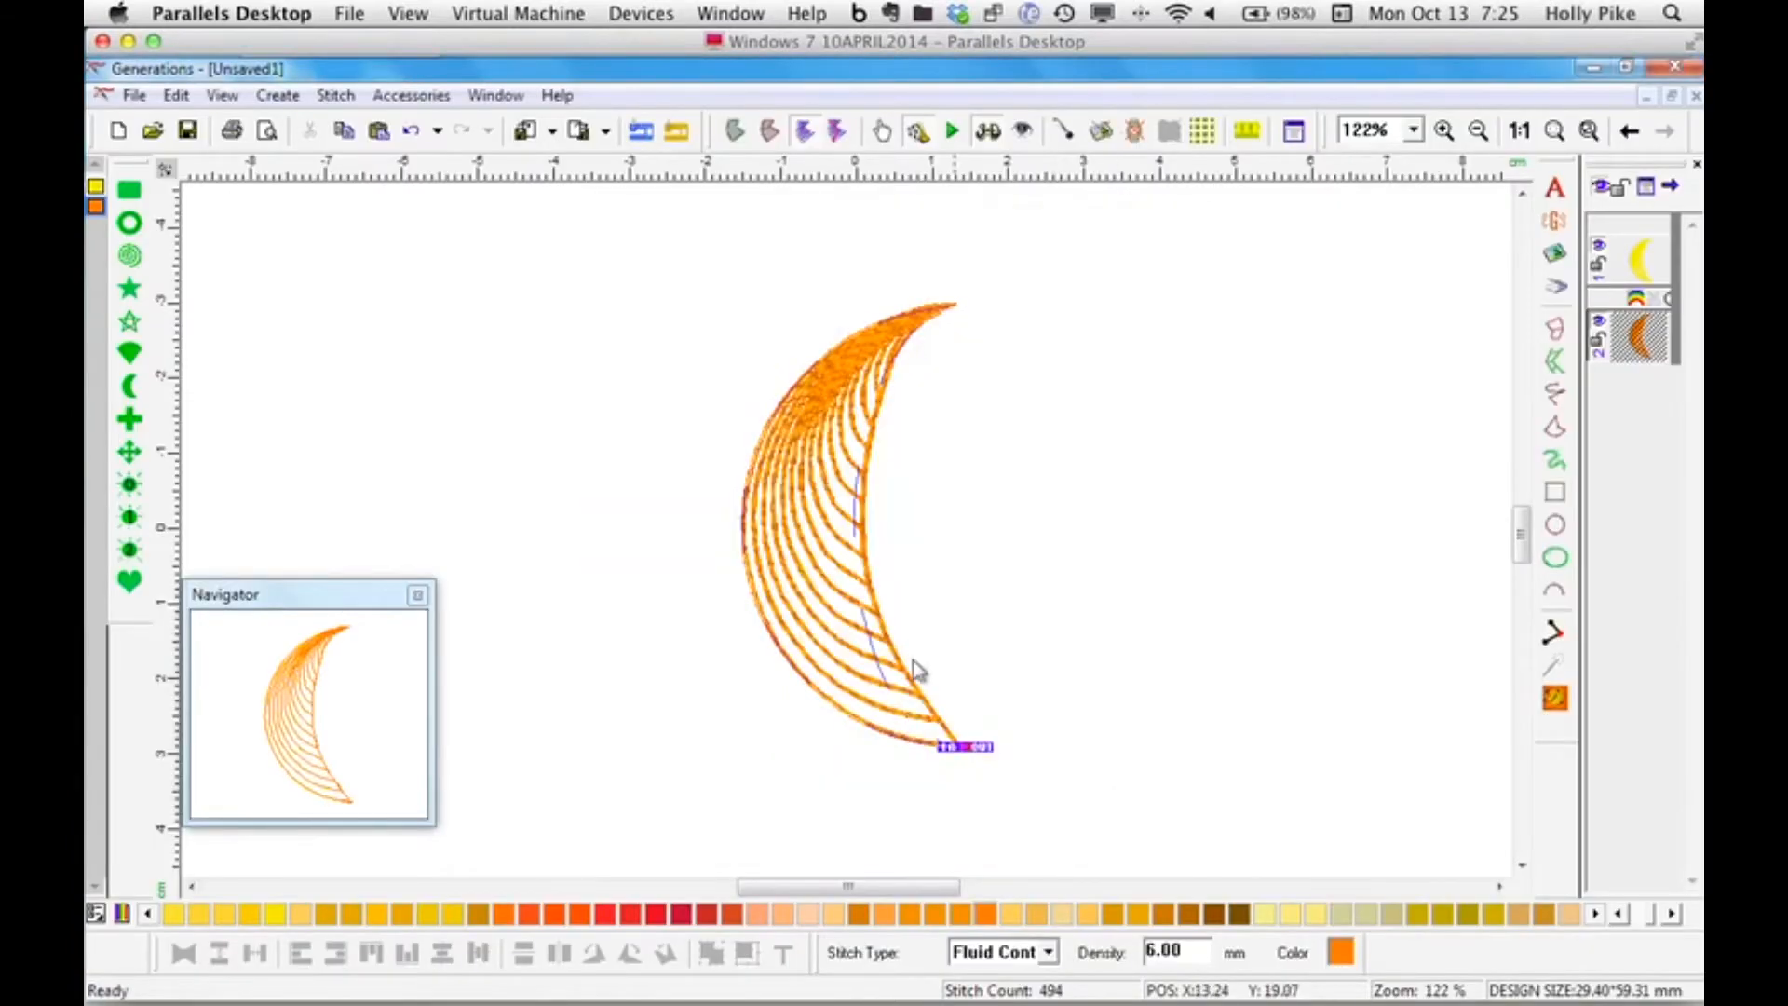
key("Delete")
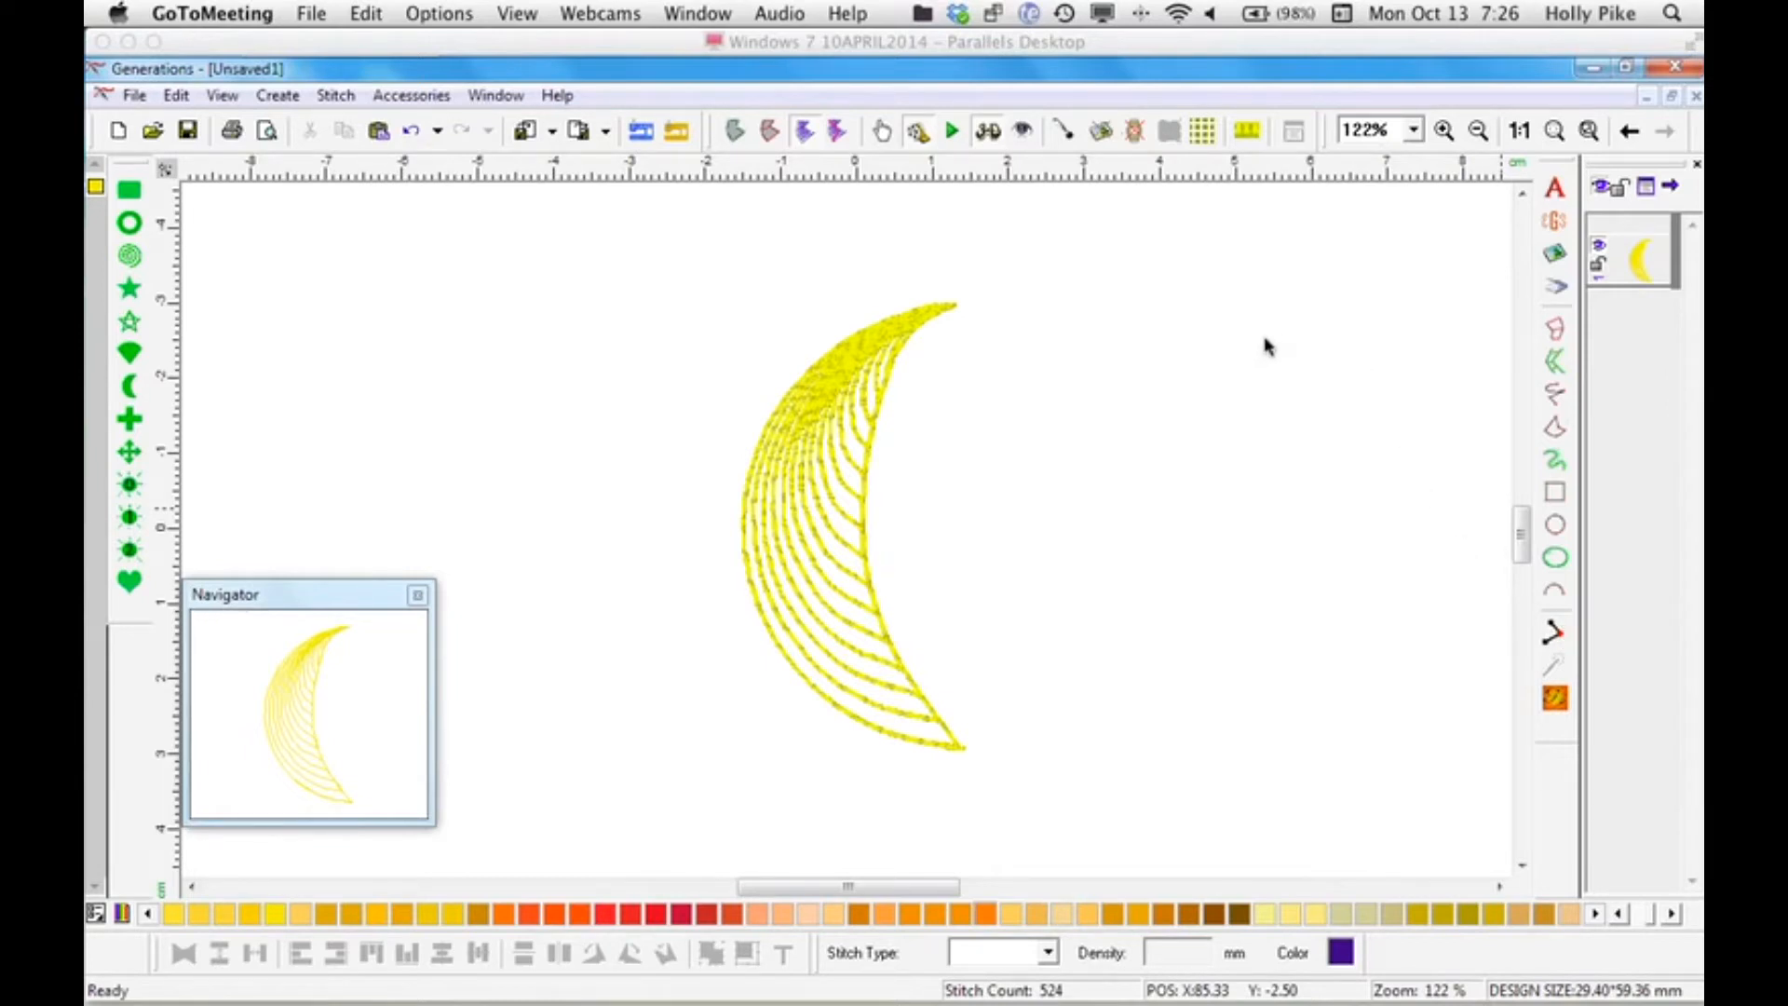
Move the yellow crescent aside and draw a new orange crescent about 28 mm wide and 54 mm high beside it.
left_click_drag(832, 518, 678, 527)
left_click(129, 385)
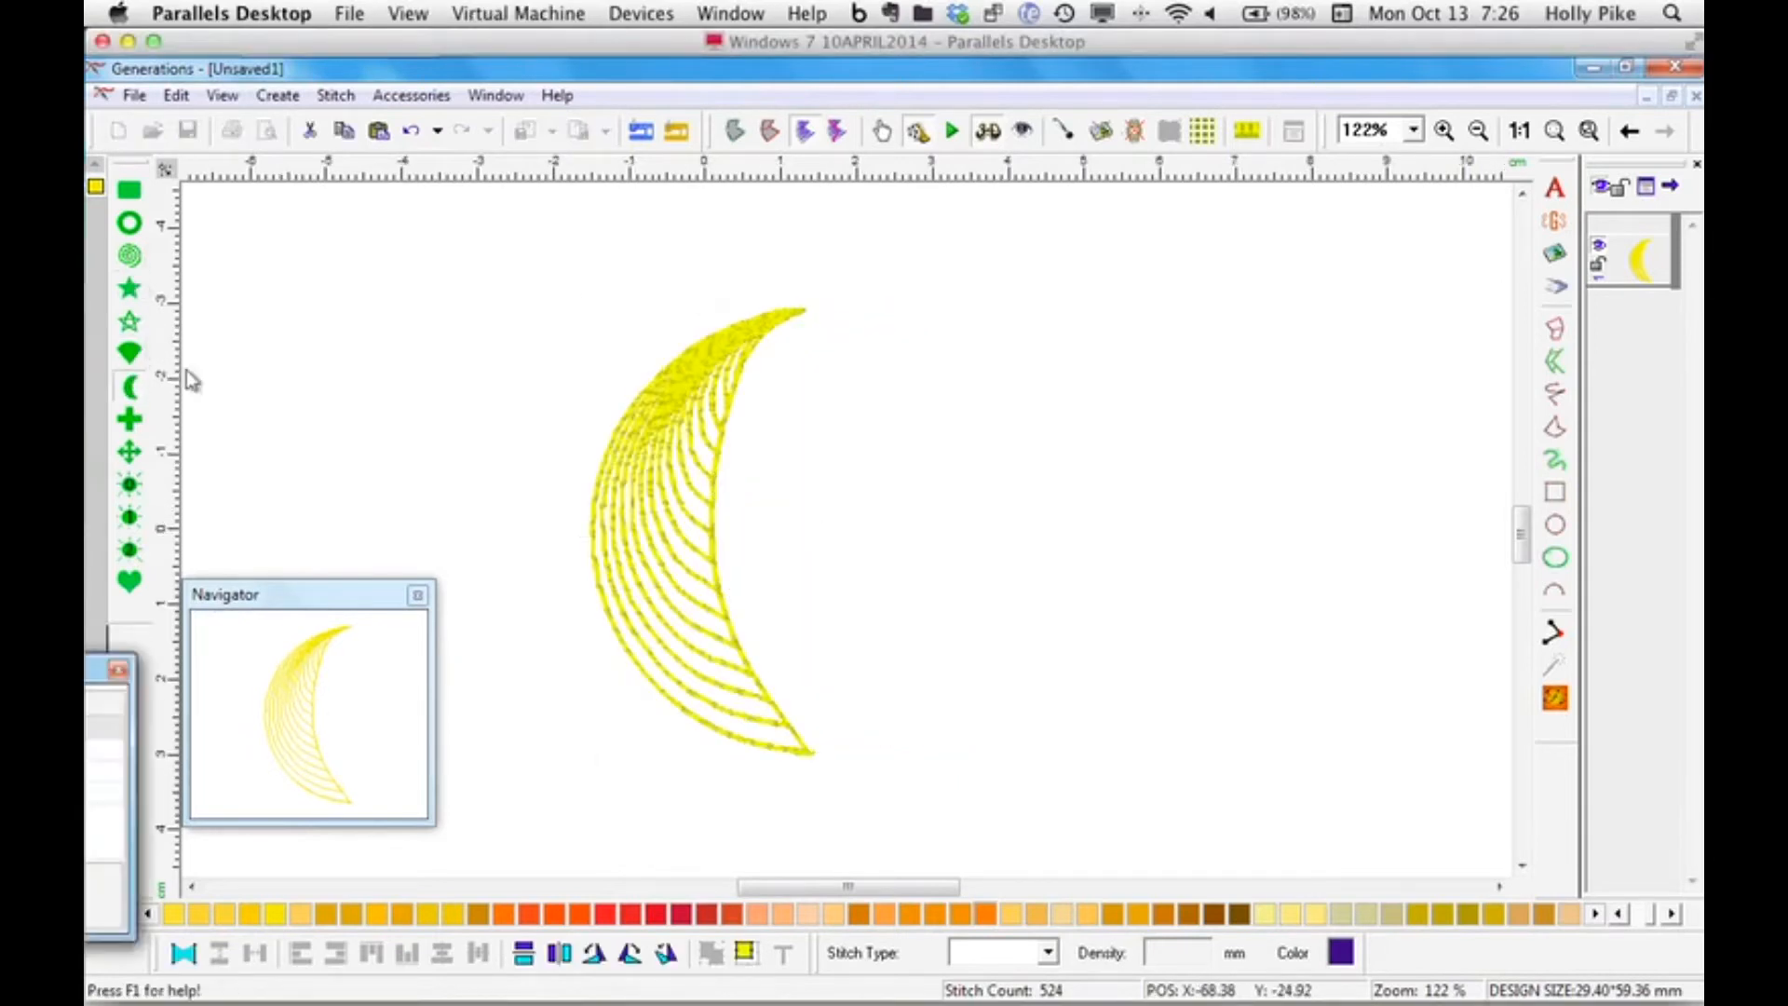
mouse_move(899, 294)
left_mouse_down()
mouse_move(1118, 667)
mouse_move(1087, 666)
left_mouse_up()
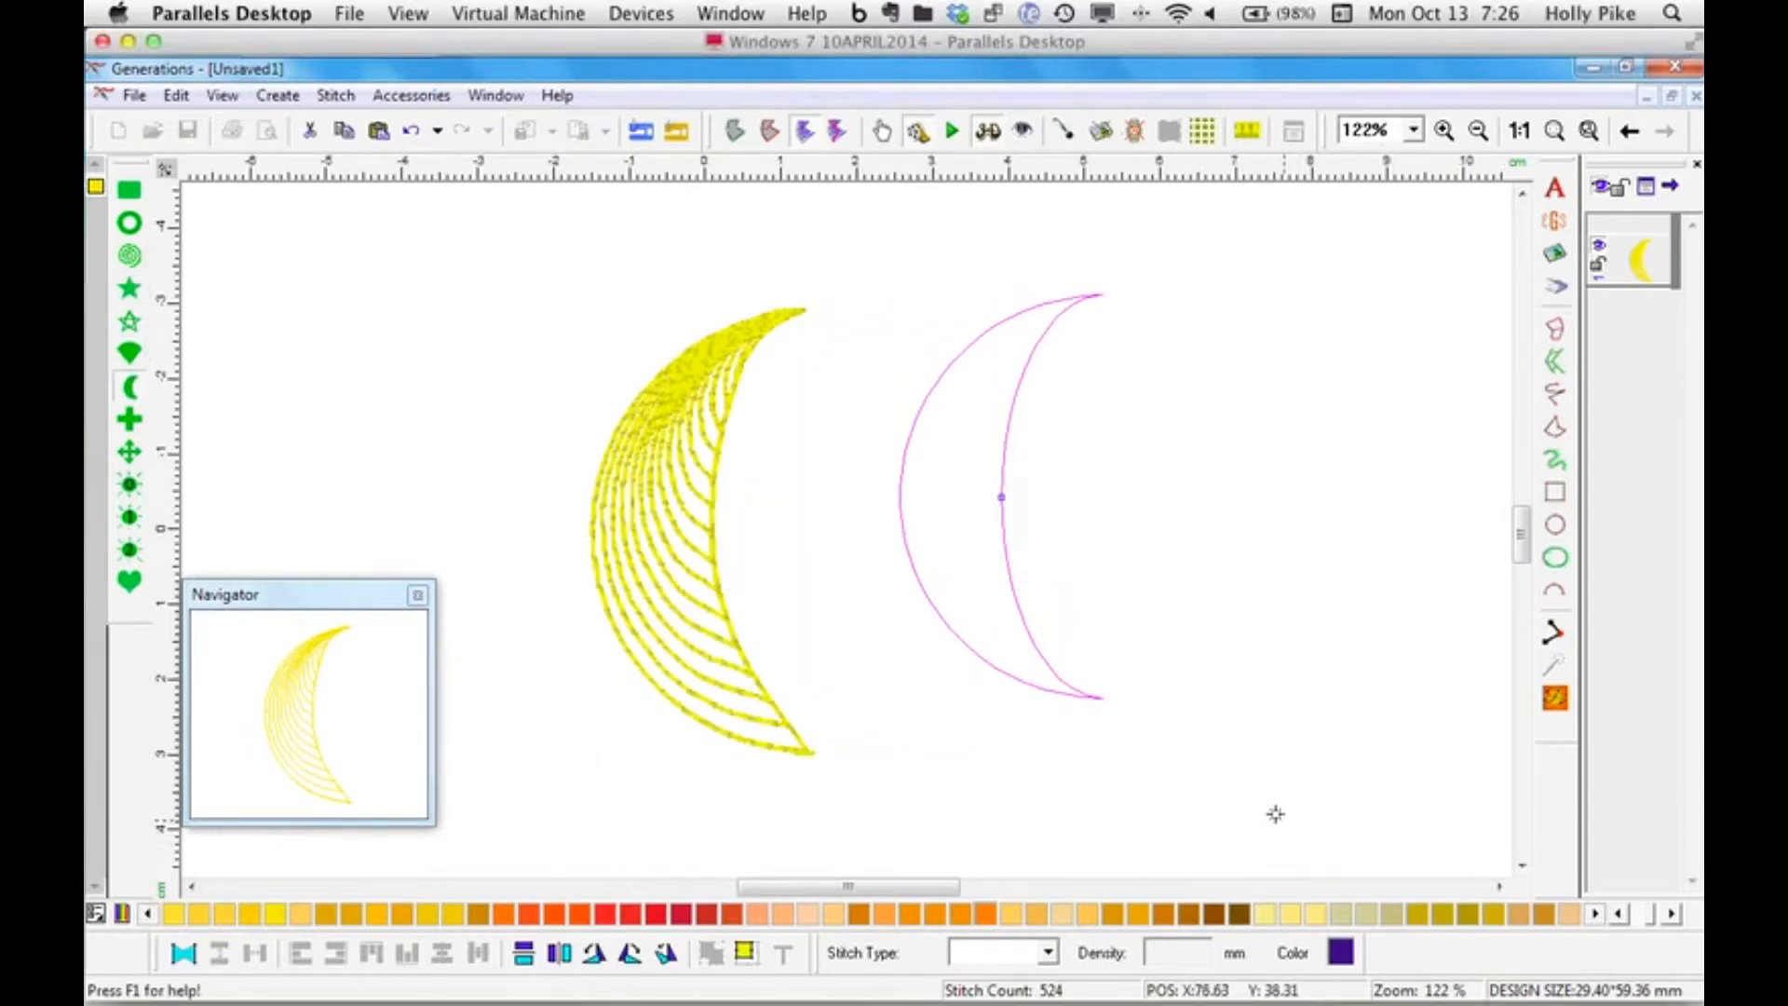
left_click(985, 913)
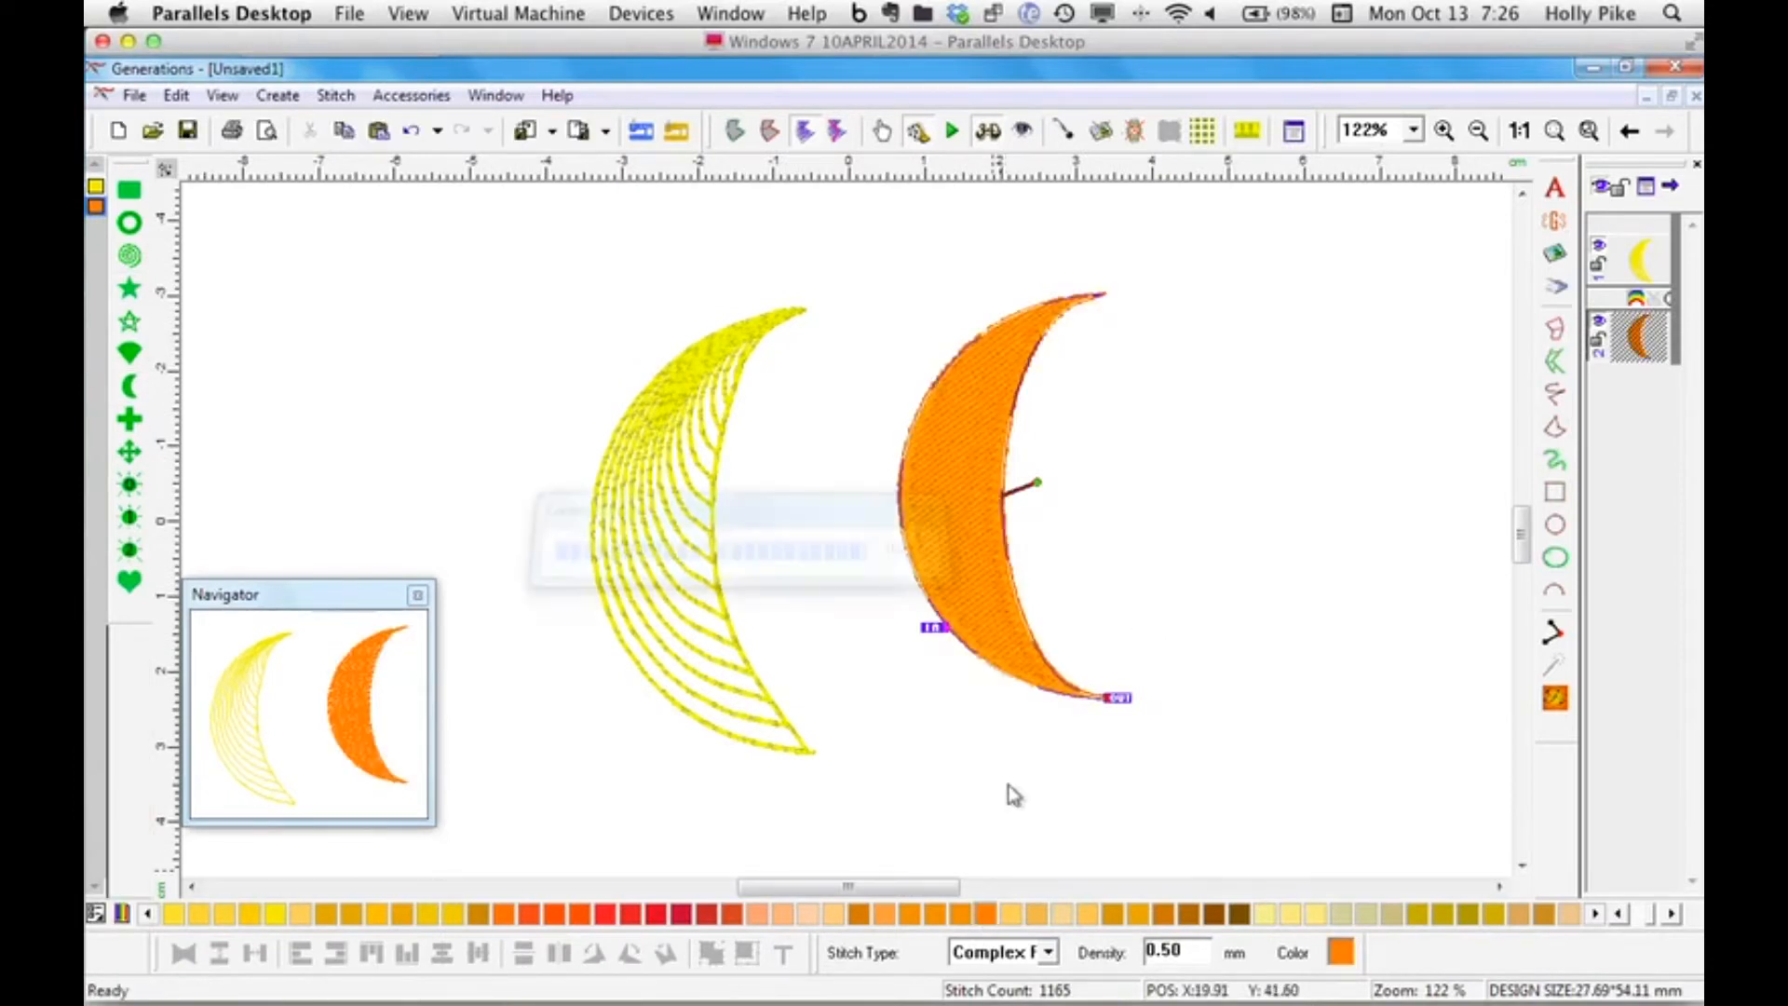
Choose the Fluid Contour stitch type for the orange crescent, enable Use Smooth Edges and disable Use Auto Shorten.
right_click(1199, 679)
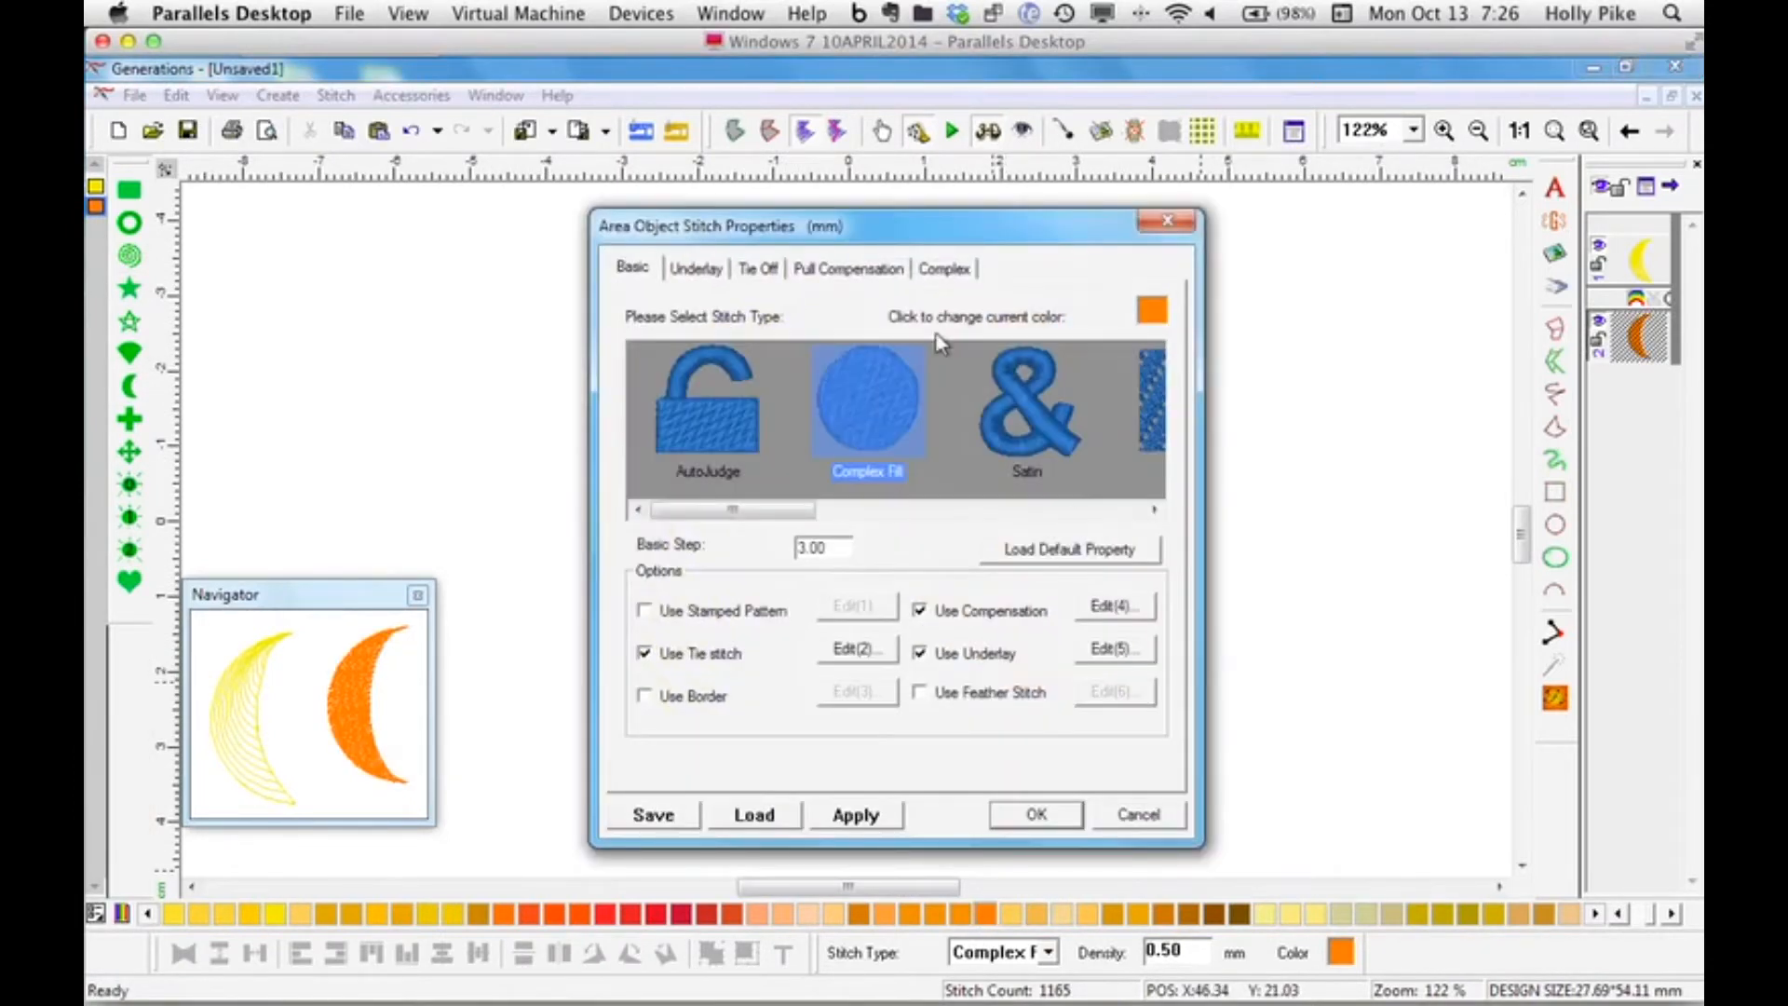
left_click_drag(790, 510, 1070, 479)
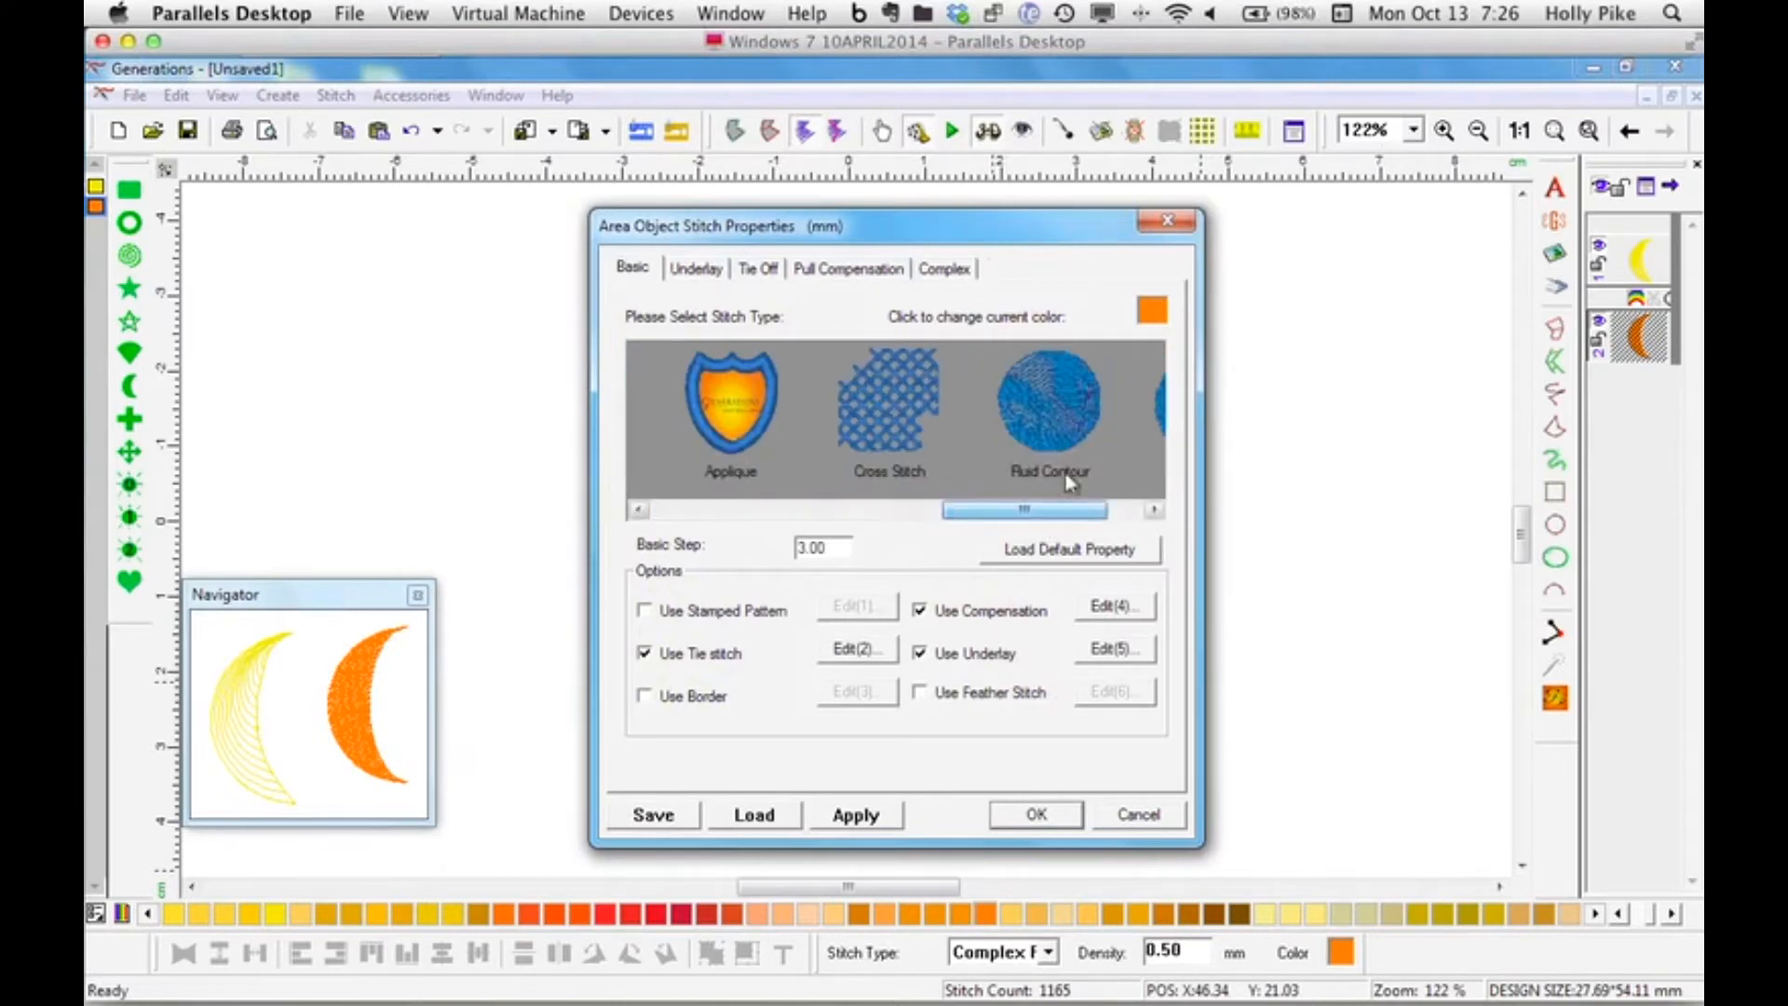
left_click(1066, 478)
left_click(892, 270)
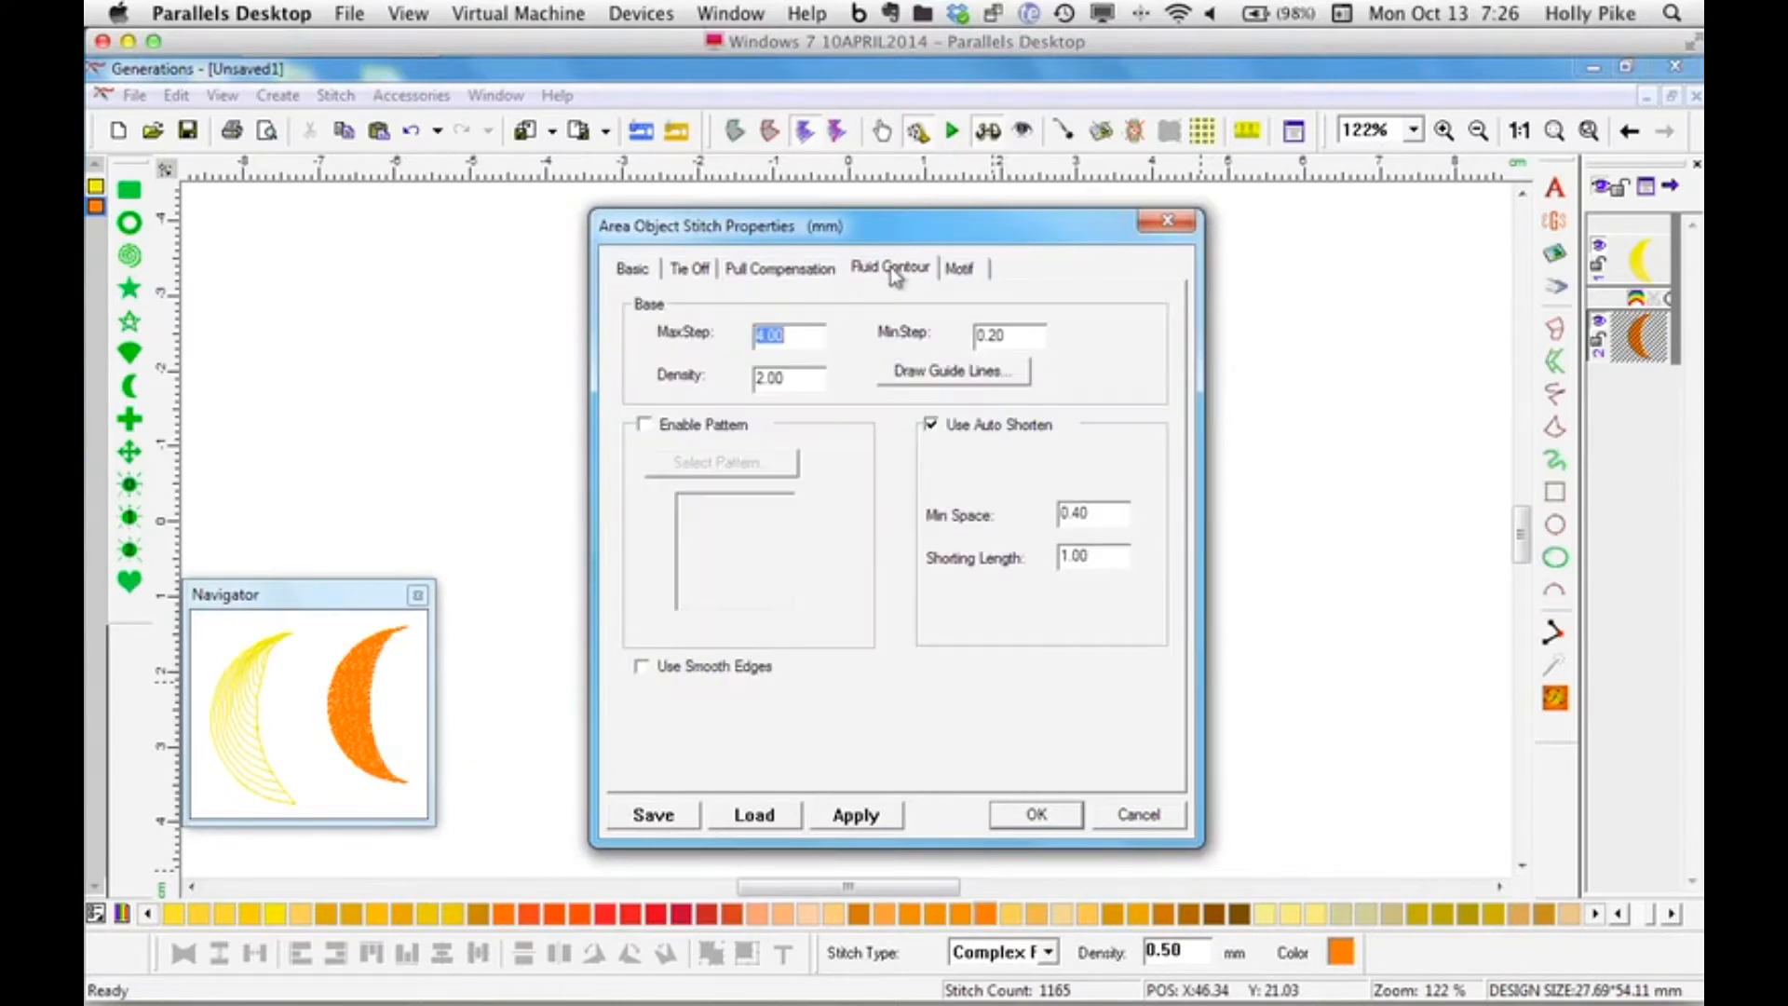
left_click(641, 666)
left_click(960, 425)
Draw a wavy guide line lengthwise through the orange crescent, from outside its lower outer edge to above its upper tip, and apply the properties.
left_click(969, 370)
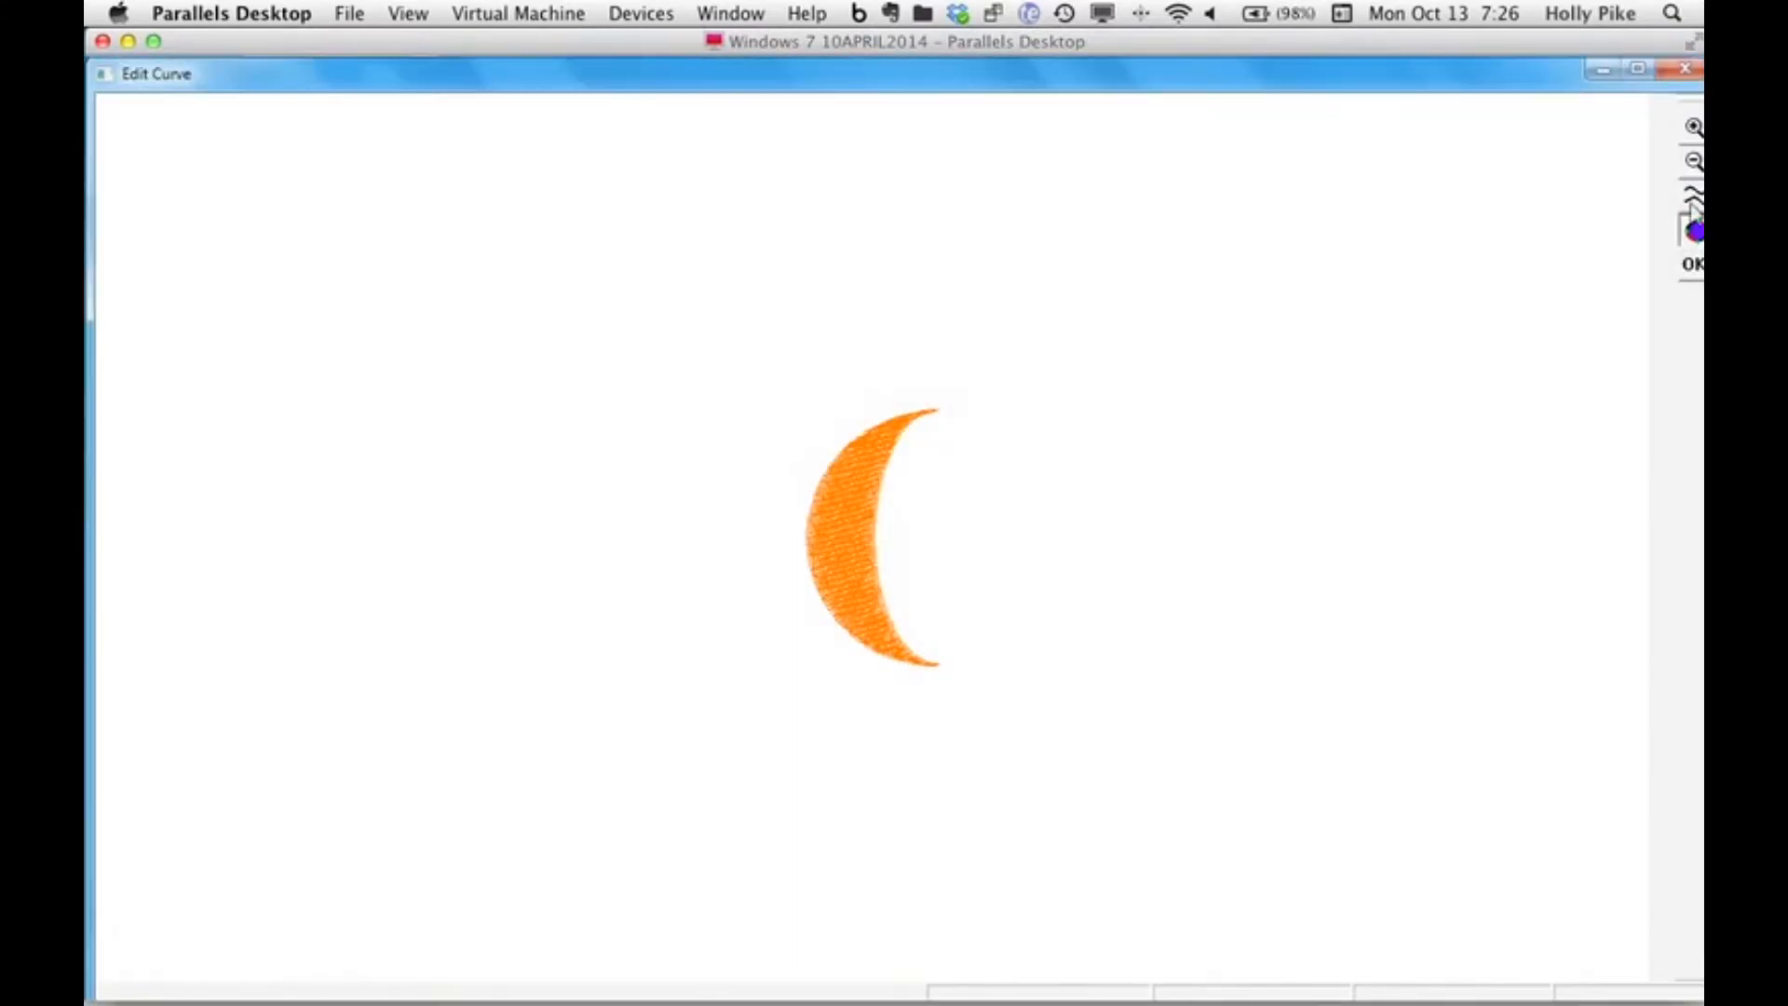
left_click(1694, 127)
left_click(1327, 340)
left_click(1327, 341)
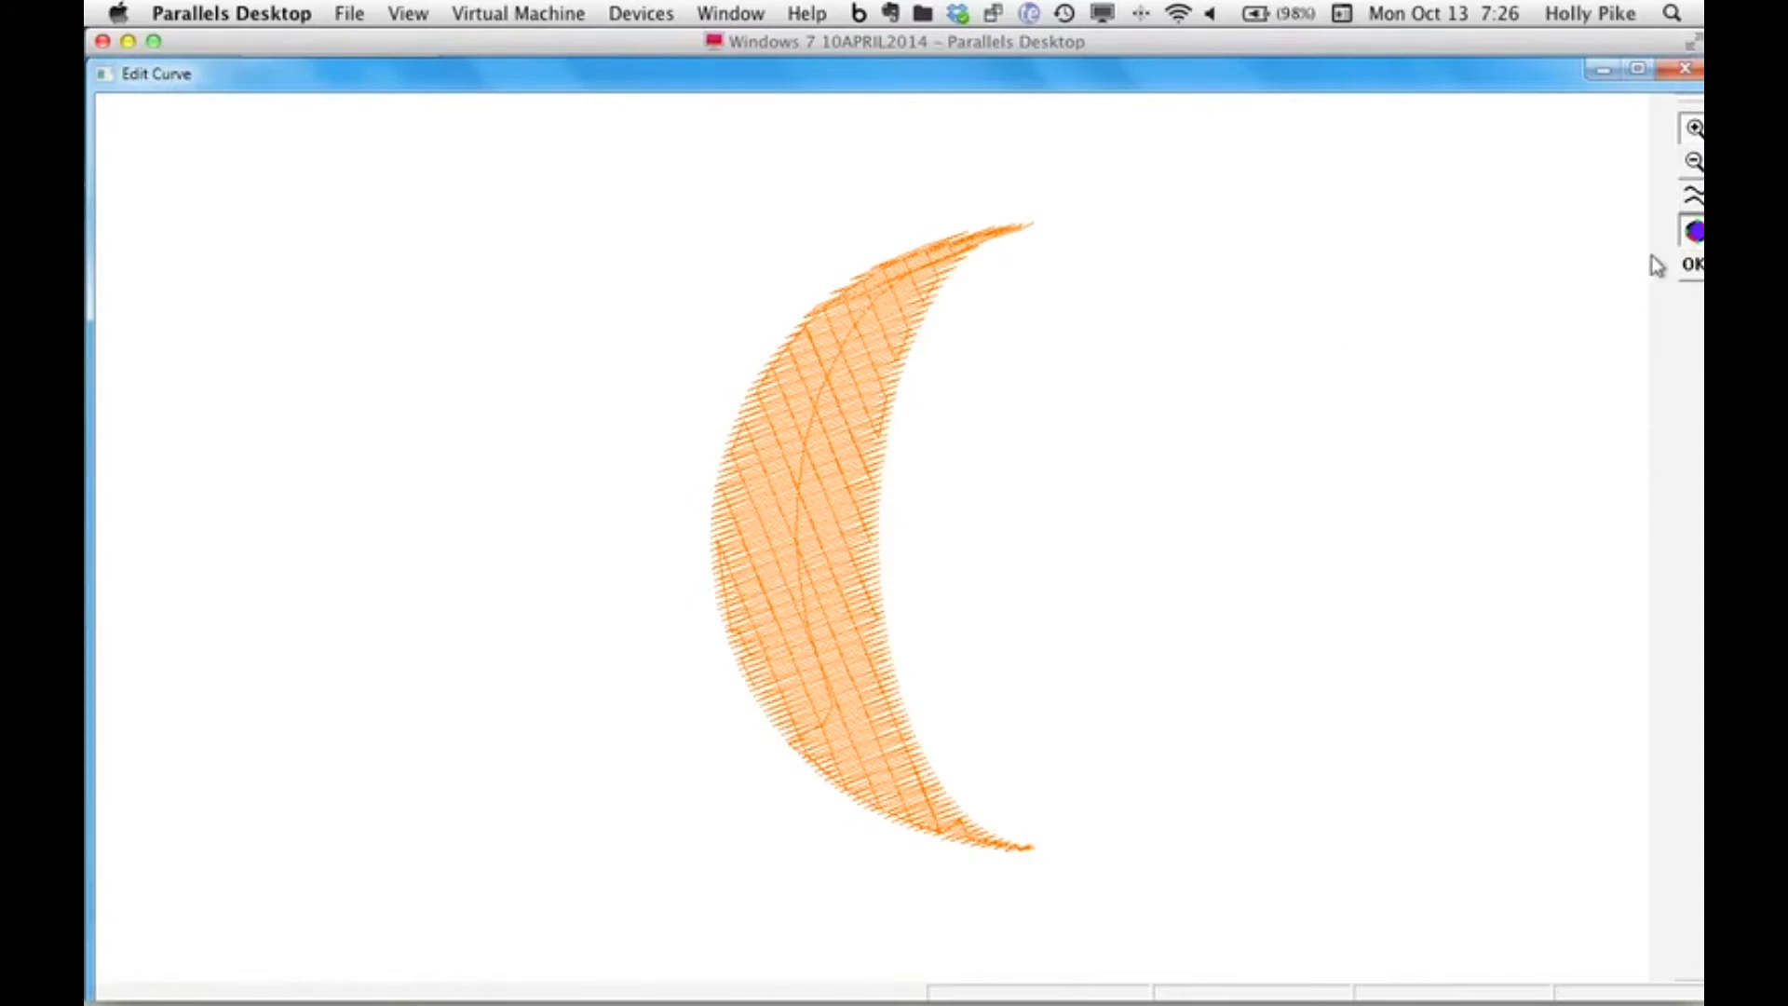
left_click(1693, 197)
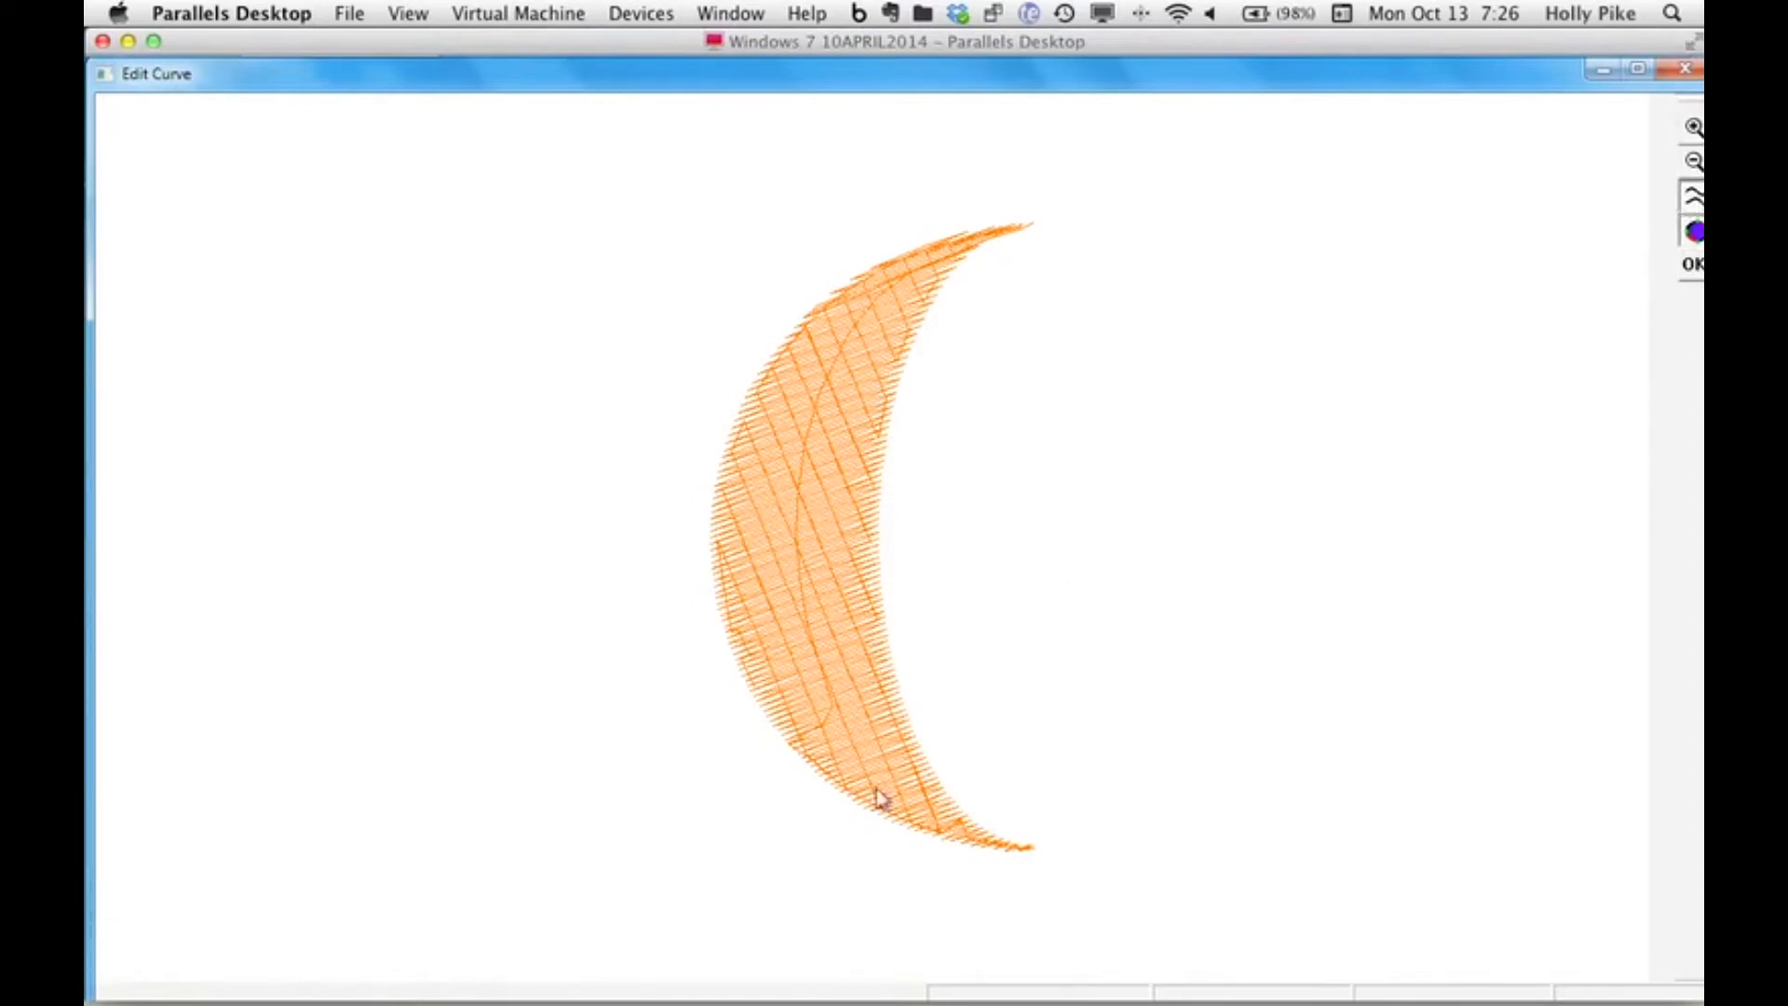
left_click(773, 808)
mouse_move(813, 670)
left_mouse_down()
mouse_move(784, 591)
mouse_move(849, 437)
mouse_move(833, 341)
mouse_move(885, 258)
mouse_move(960, 205)
left_mouse_up()
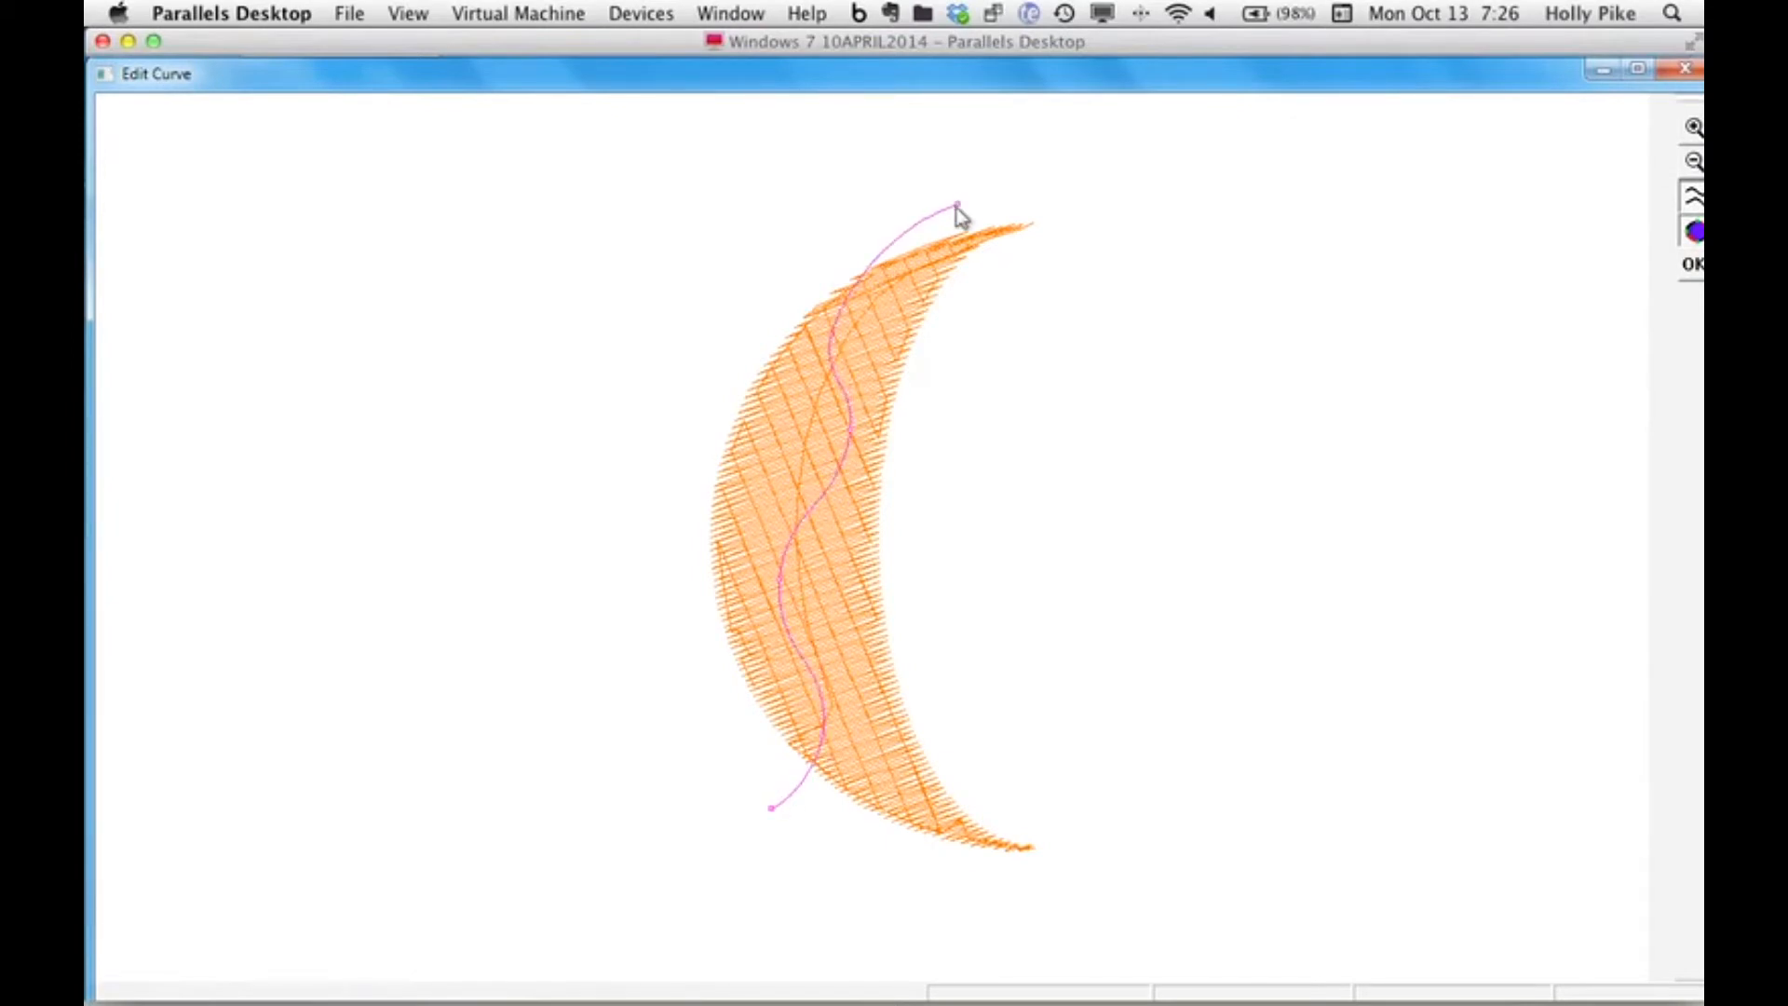
right_click(958, 207)
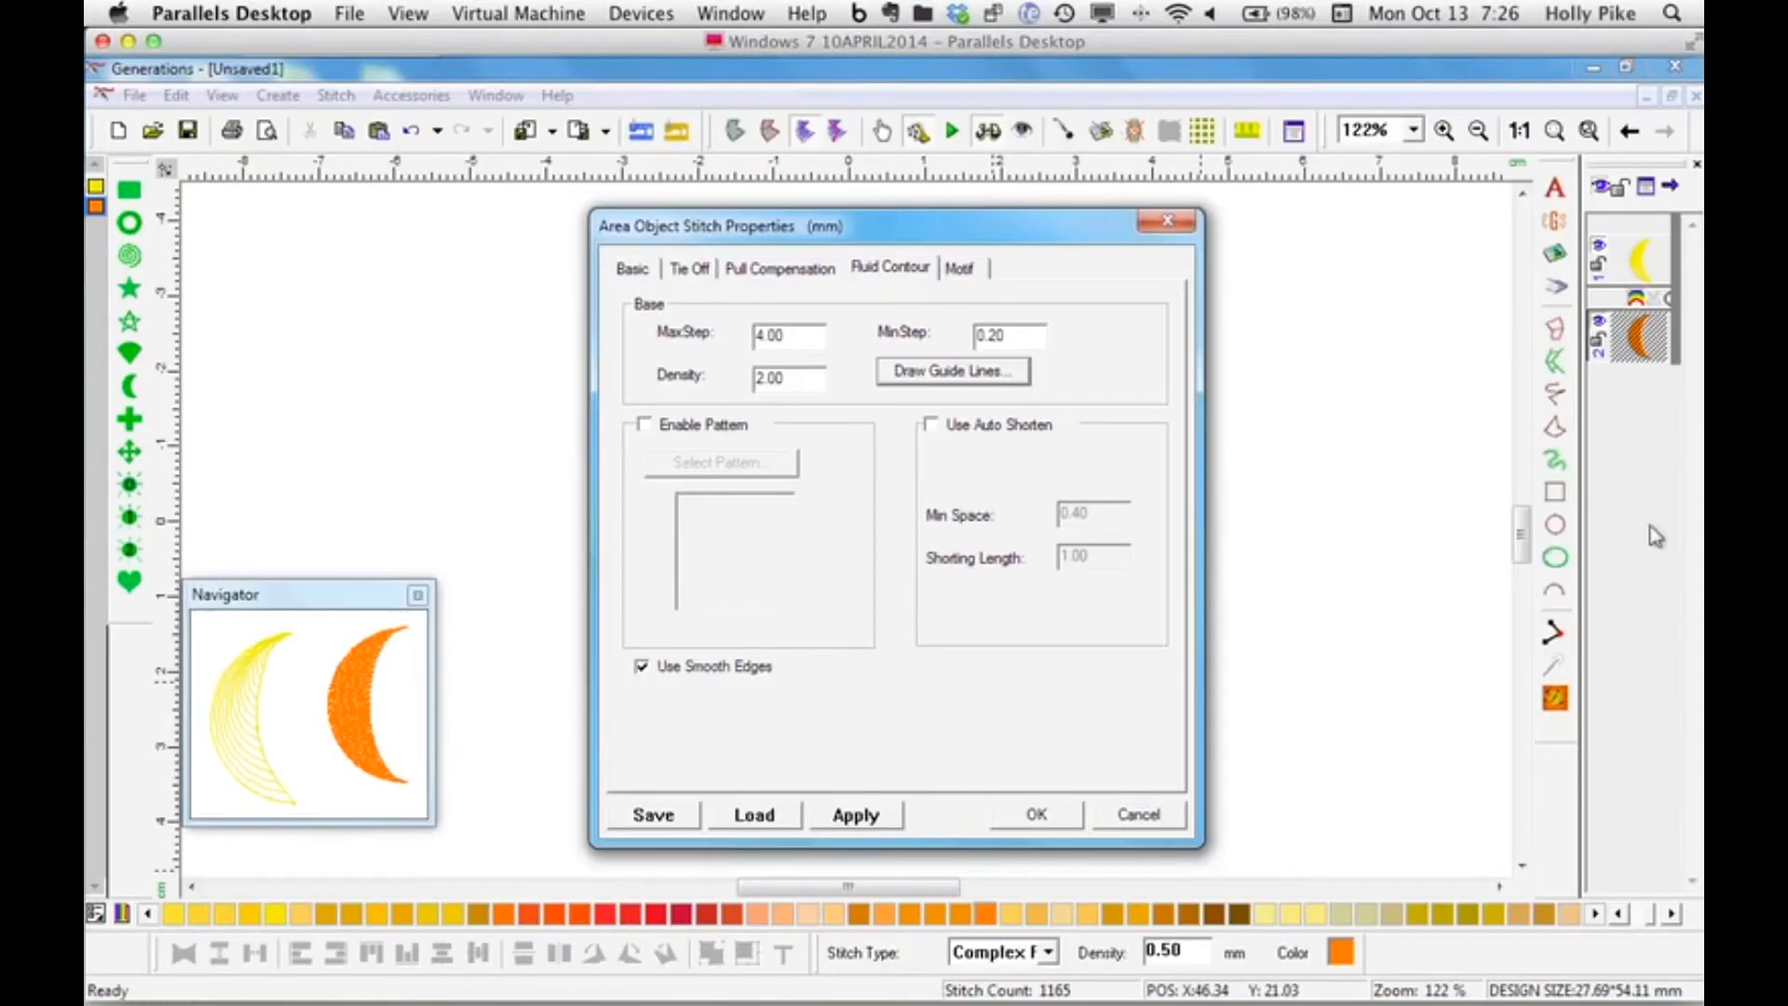
left_click(1037, 814)
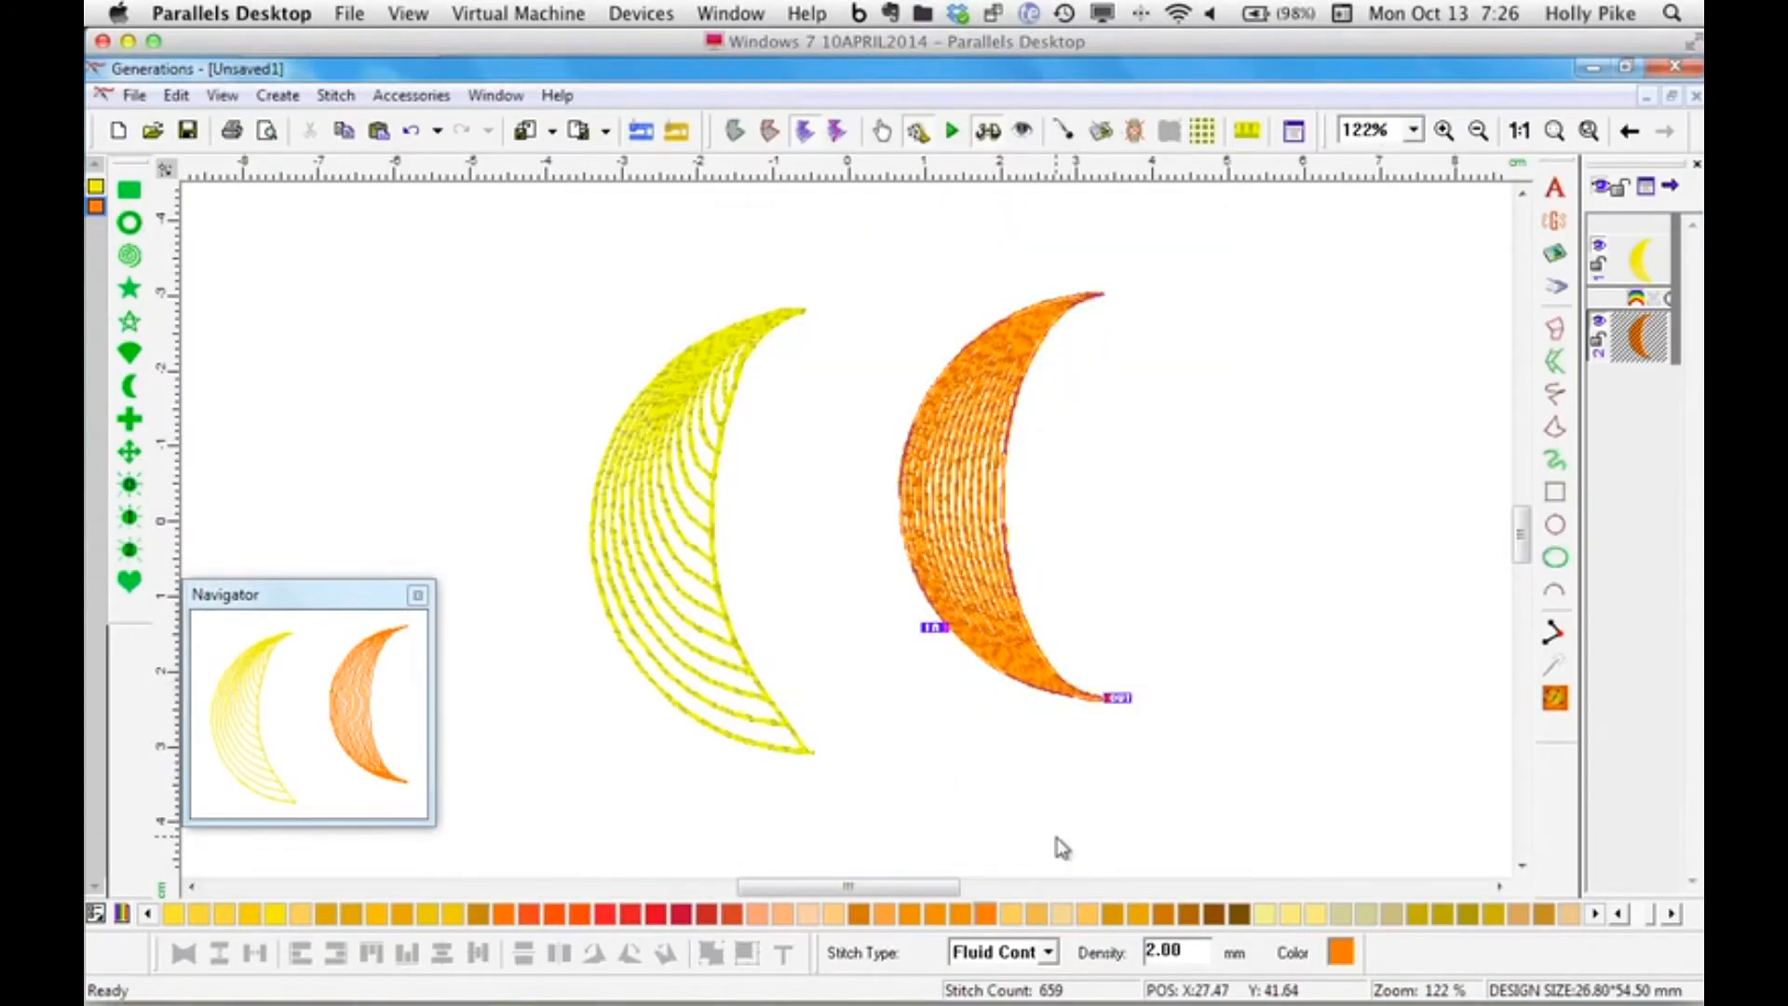
Set the orange crescent's Fluid Contour density to 4 mm and deselect it.
left_click(1194, 951)
double_click(1199, 960)
type("4")
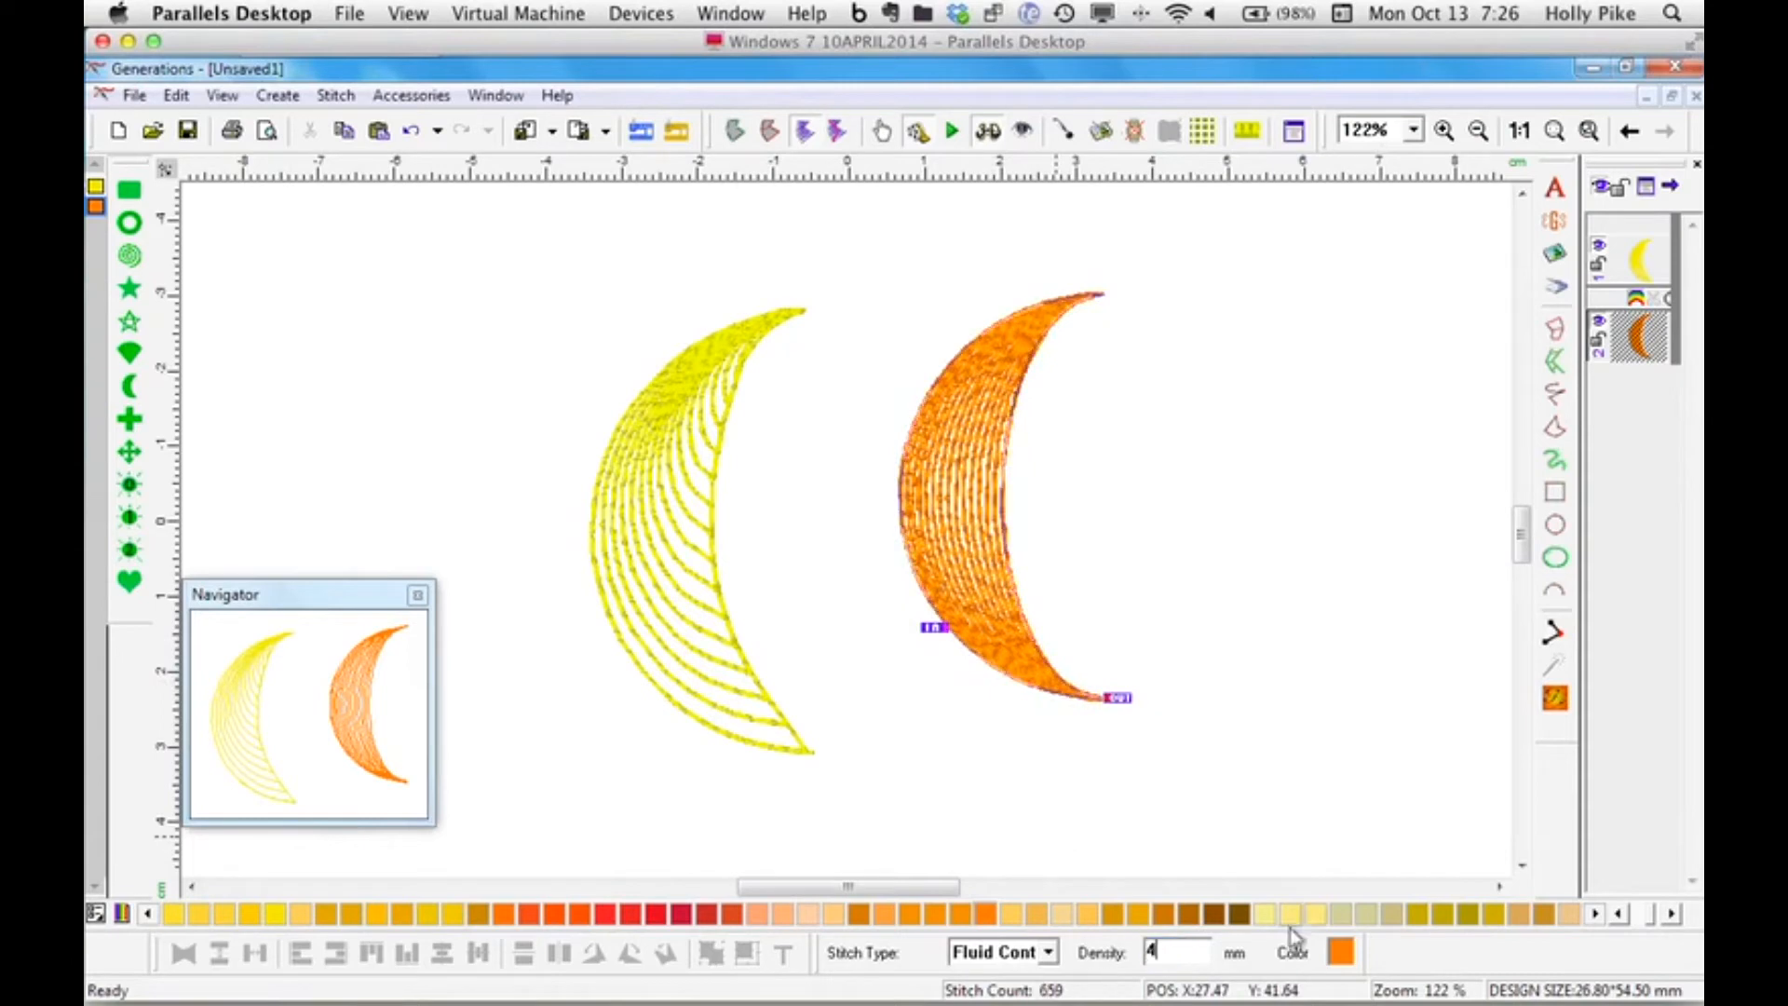
left_click(1548, 694)
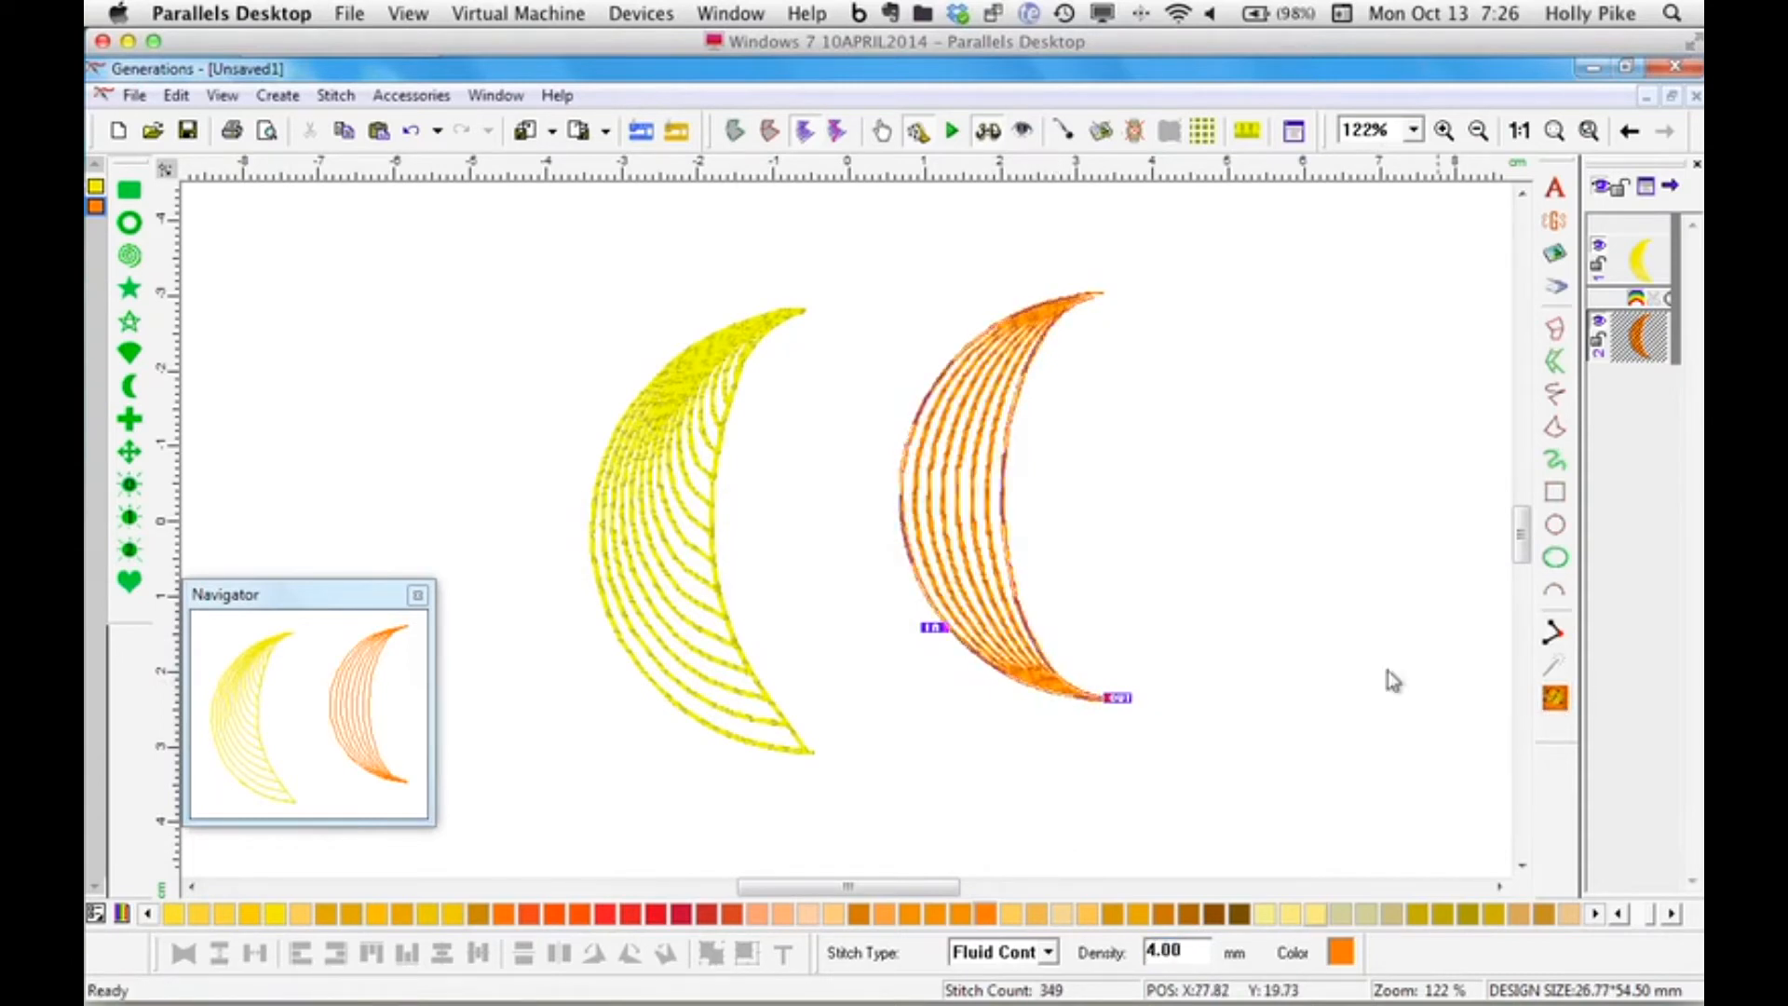
left_click(1259, 623)
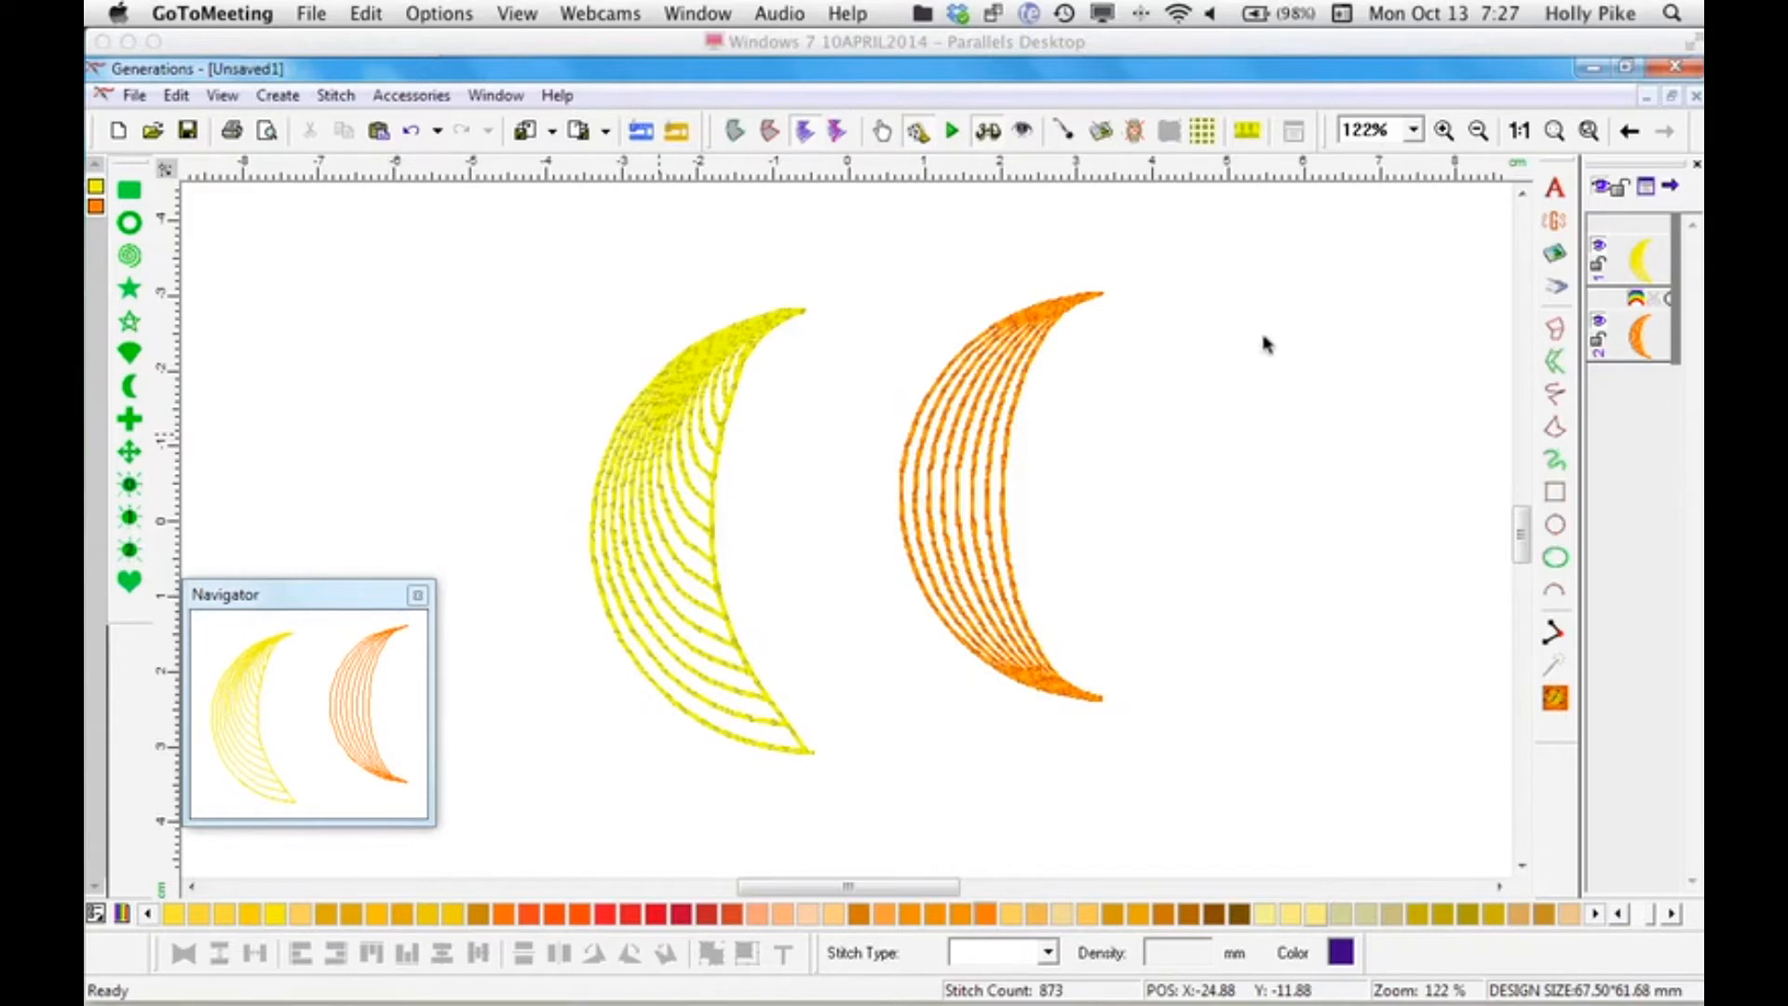
Close the crescent design without saving and open Butterfly.gen from the 10-13-14-Fluid-Contour-and-Q-and-A folder.
left_click(1697, 99)
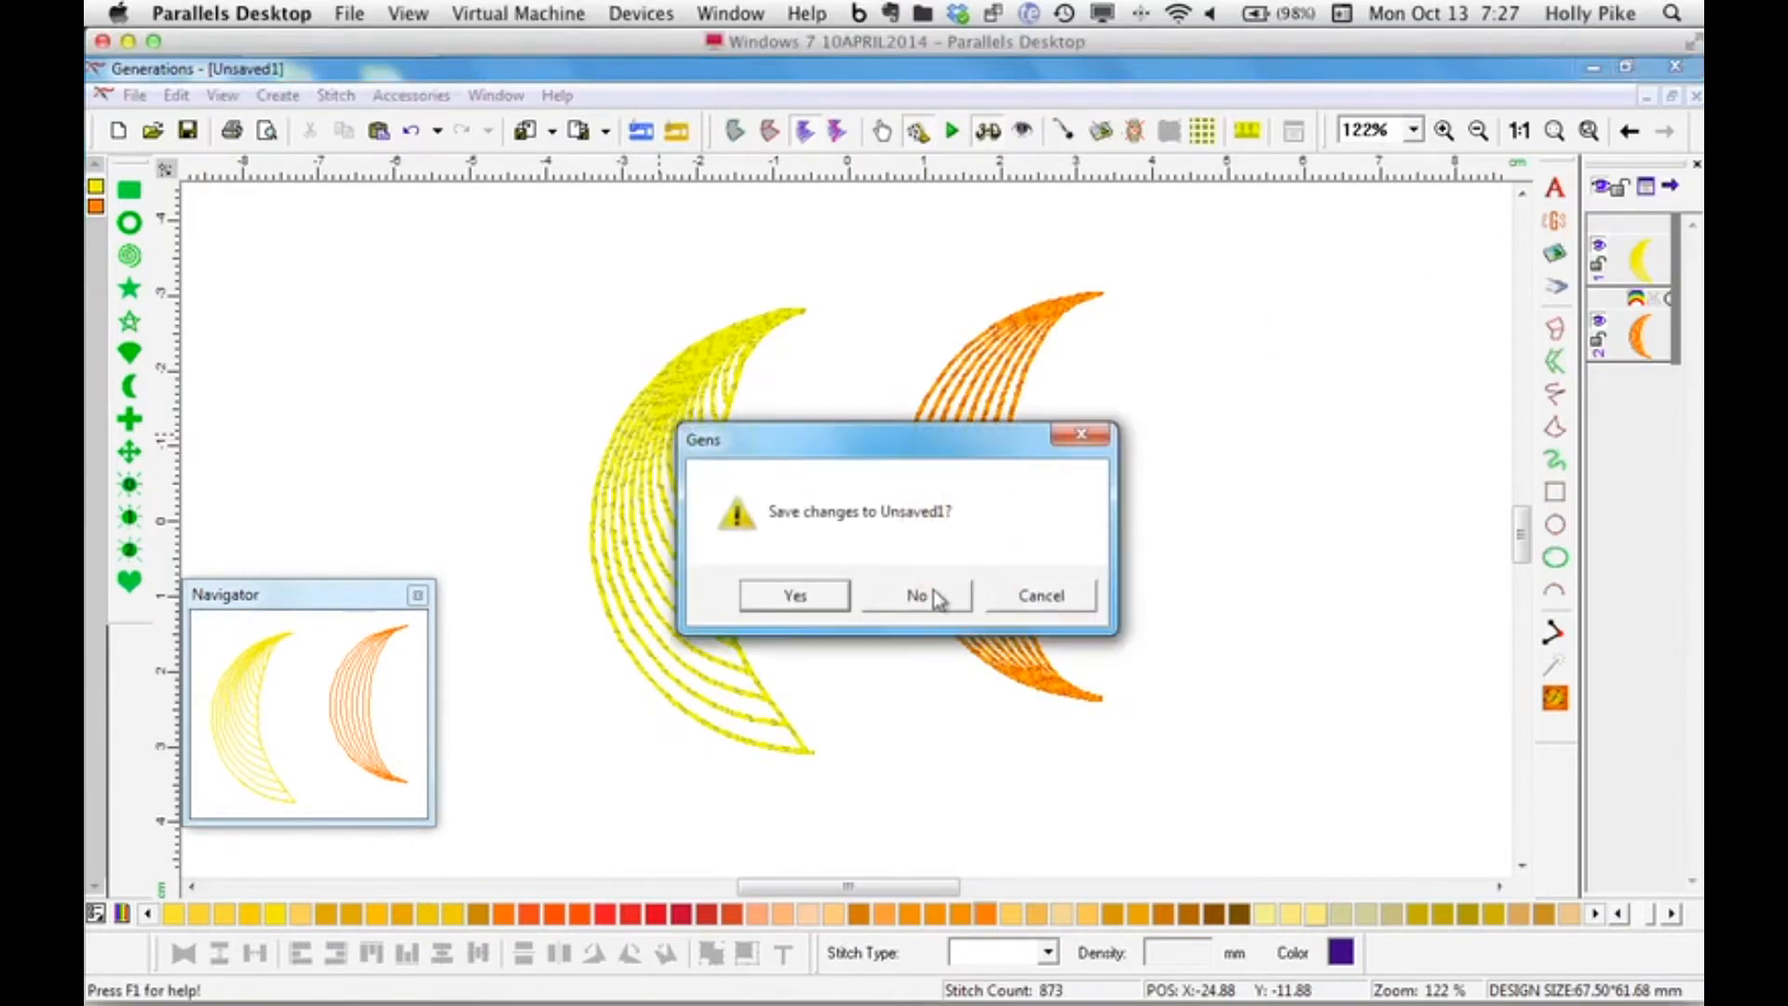
left_click(936, 595)
left_click(153, 130)
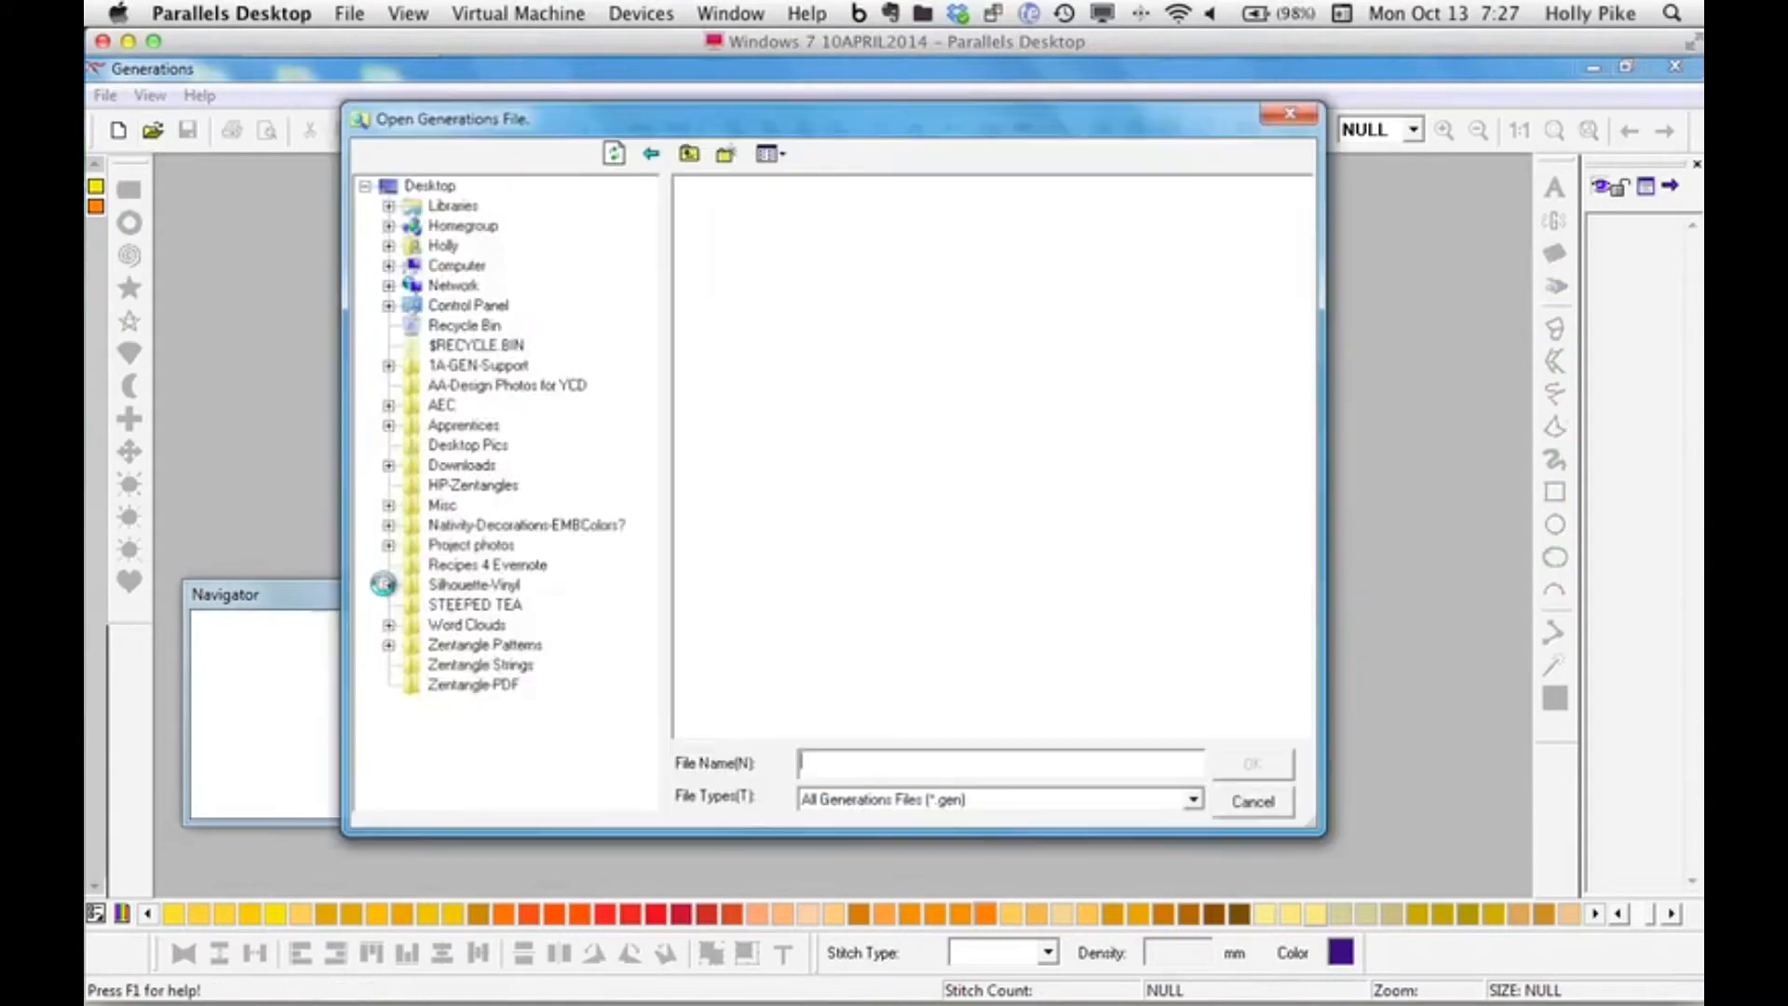
scroll(649, 471, "up", 1)
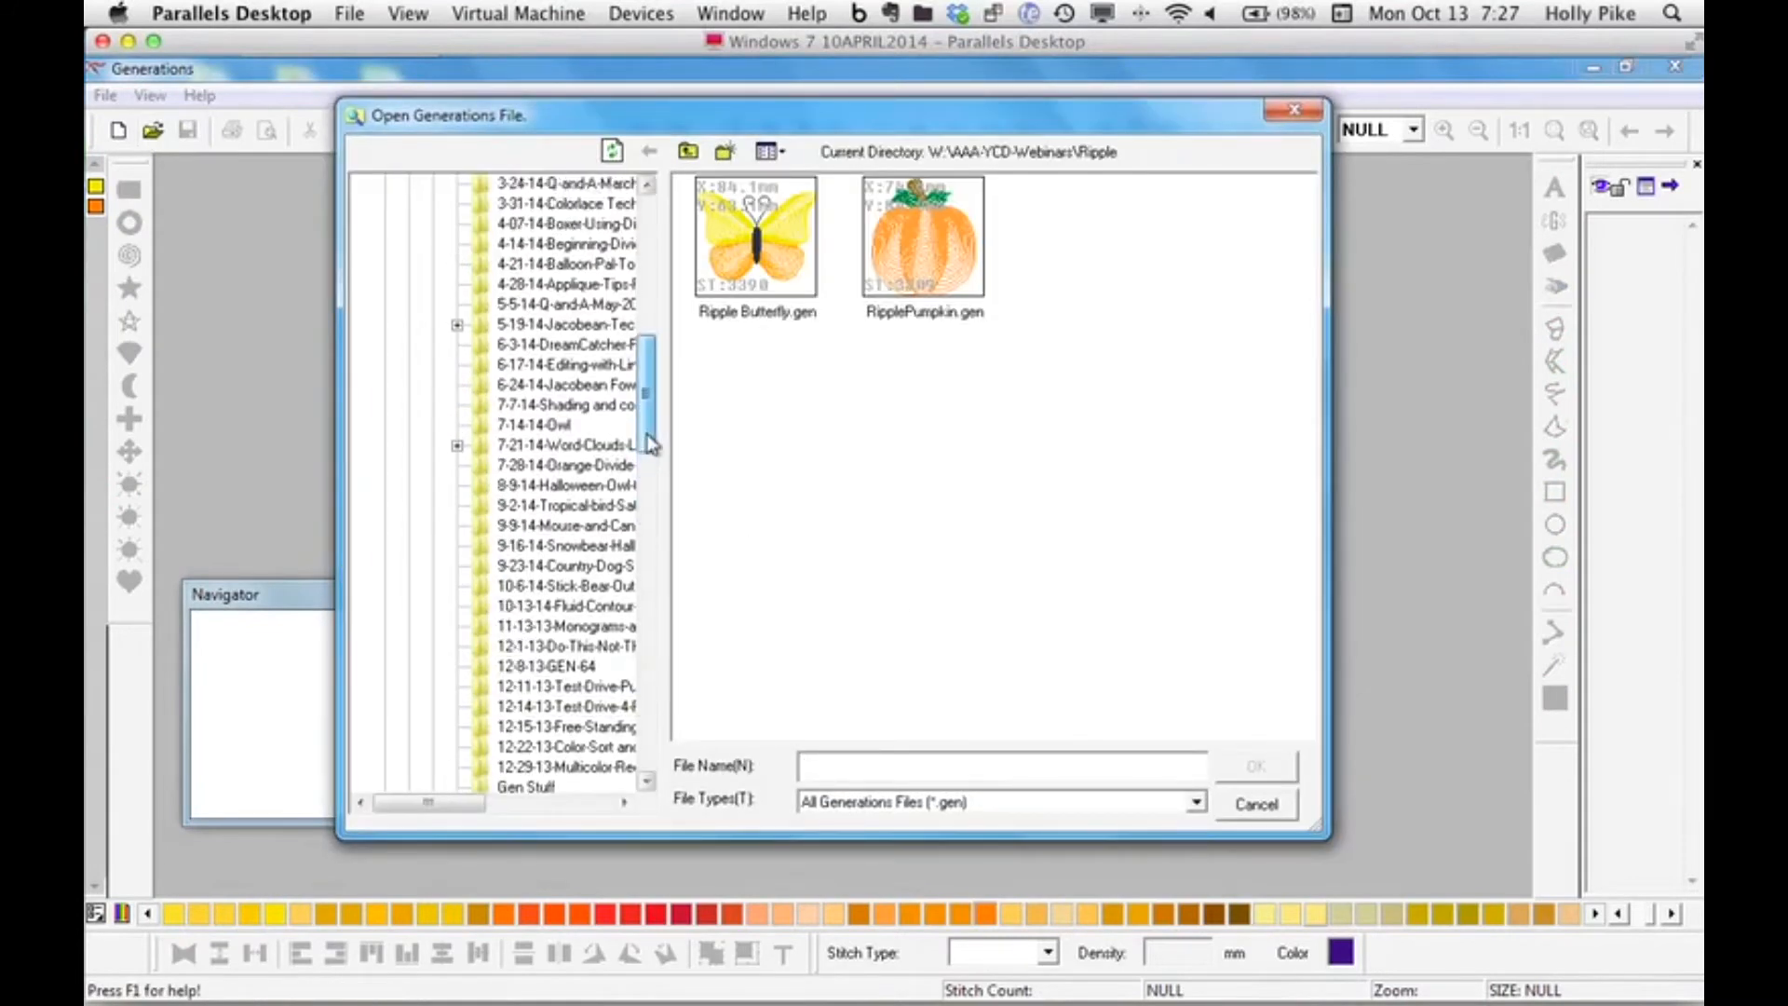
left_click(624, 587)
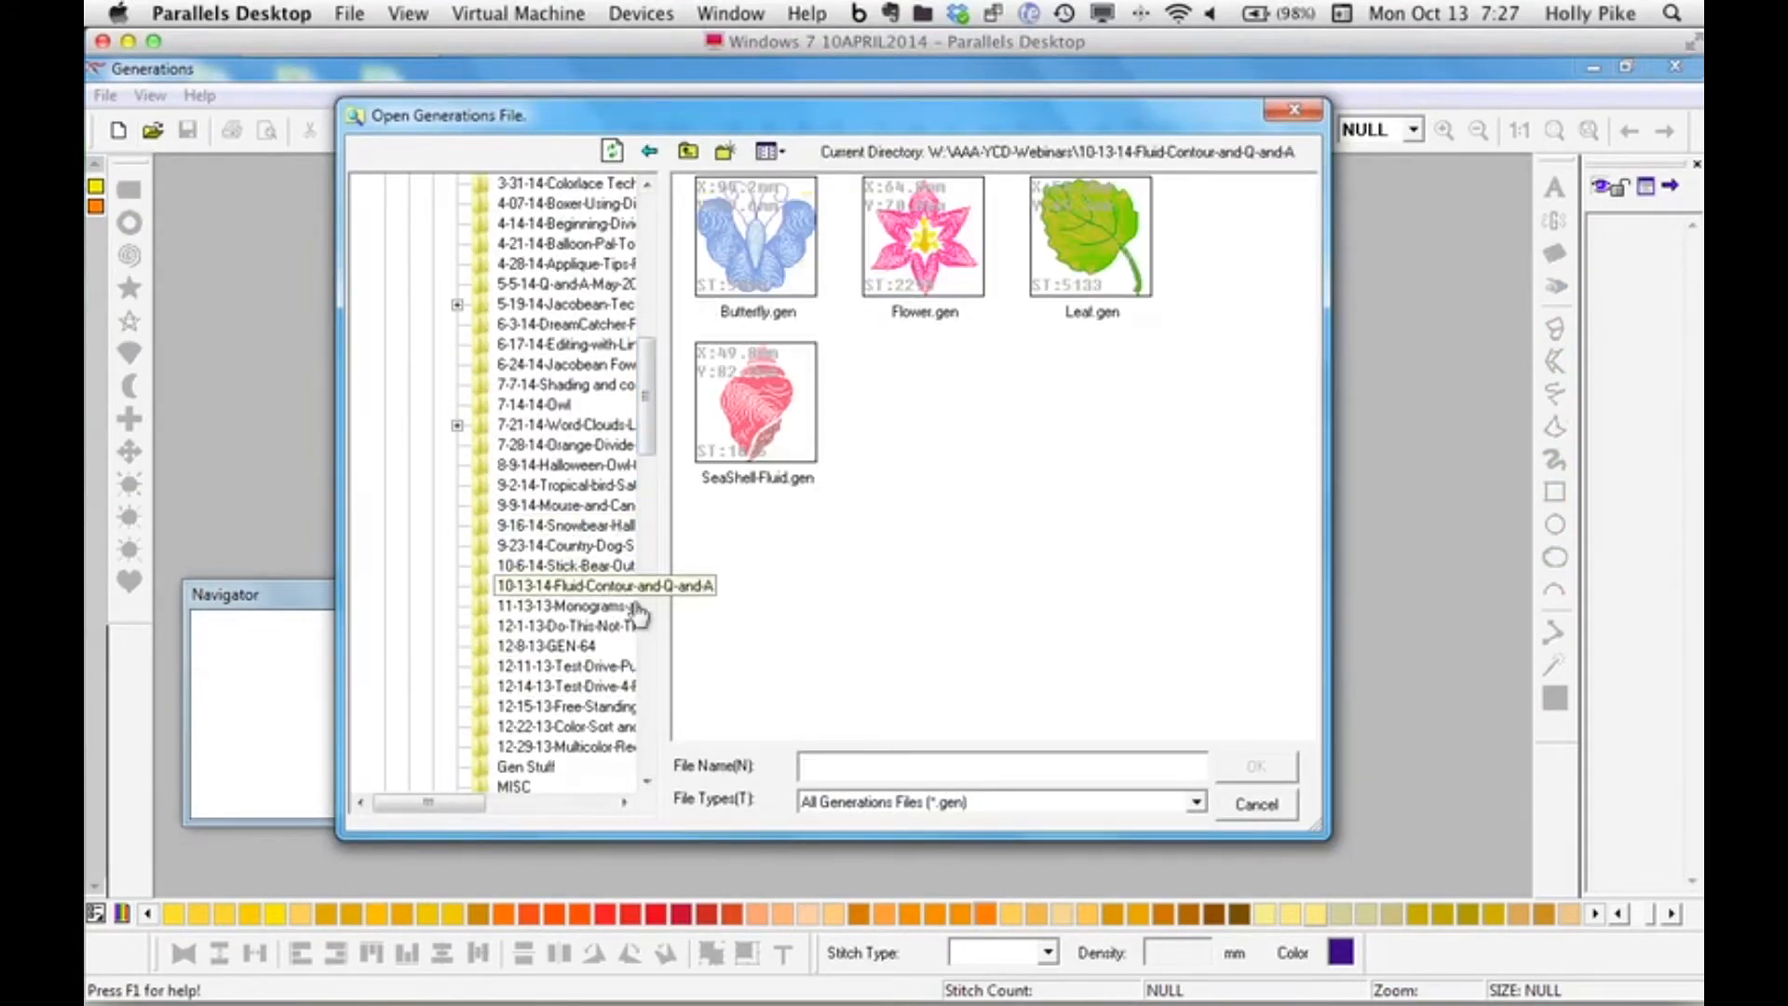
double_click(780, 261)
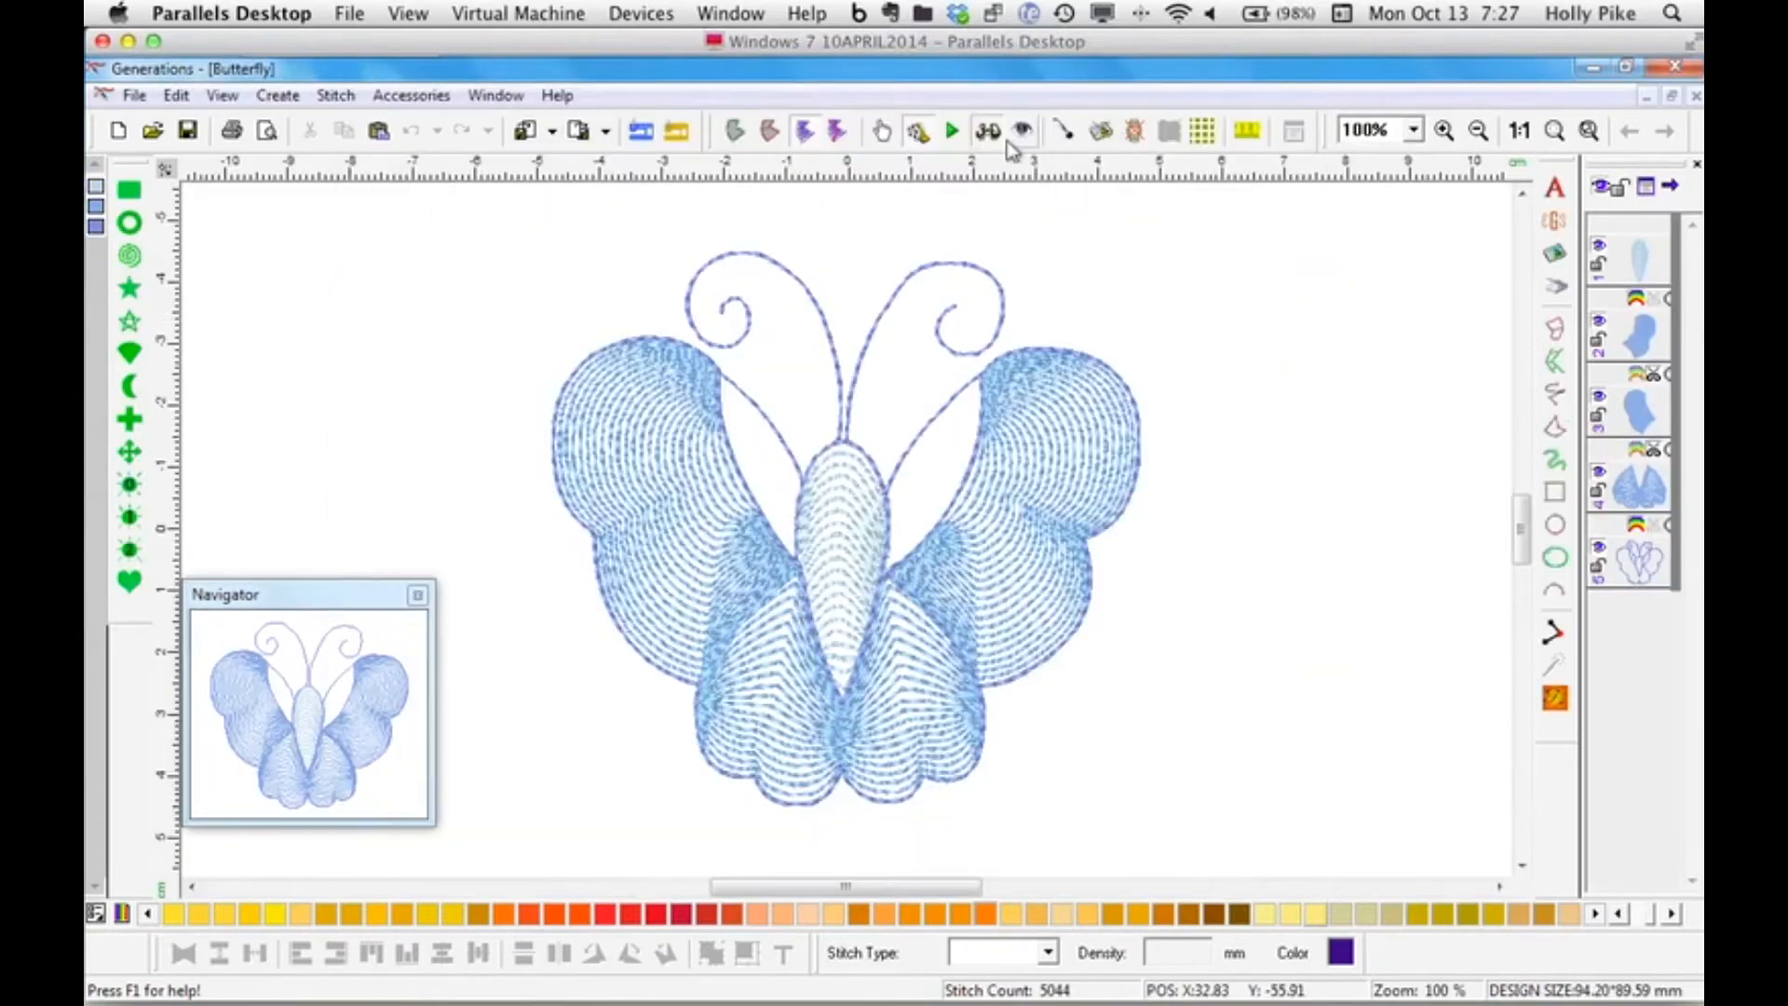
Examine the guide line in the butterfly's right upper wing, then cancel its stitch properties without changes.
left_click(987, 132)
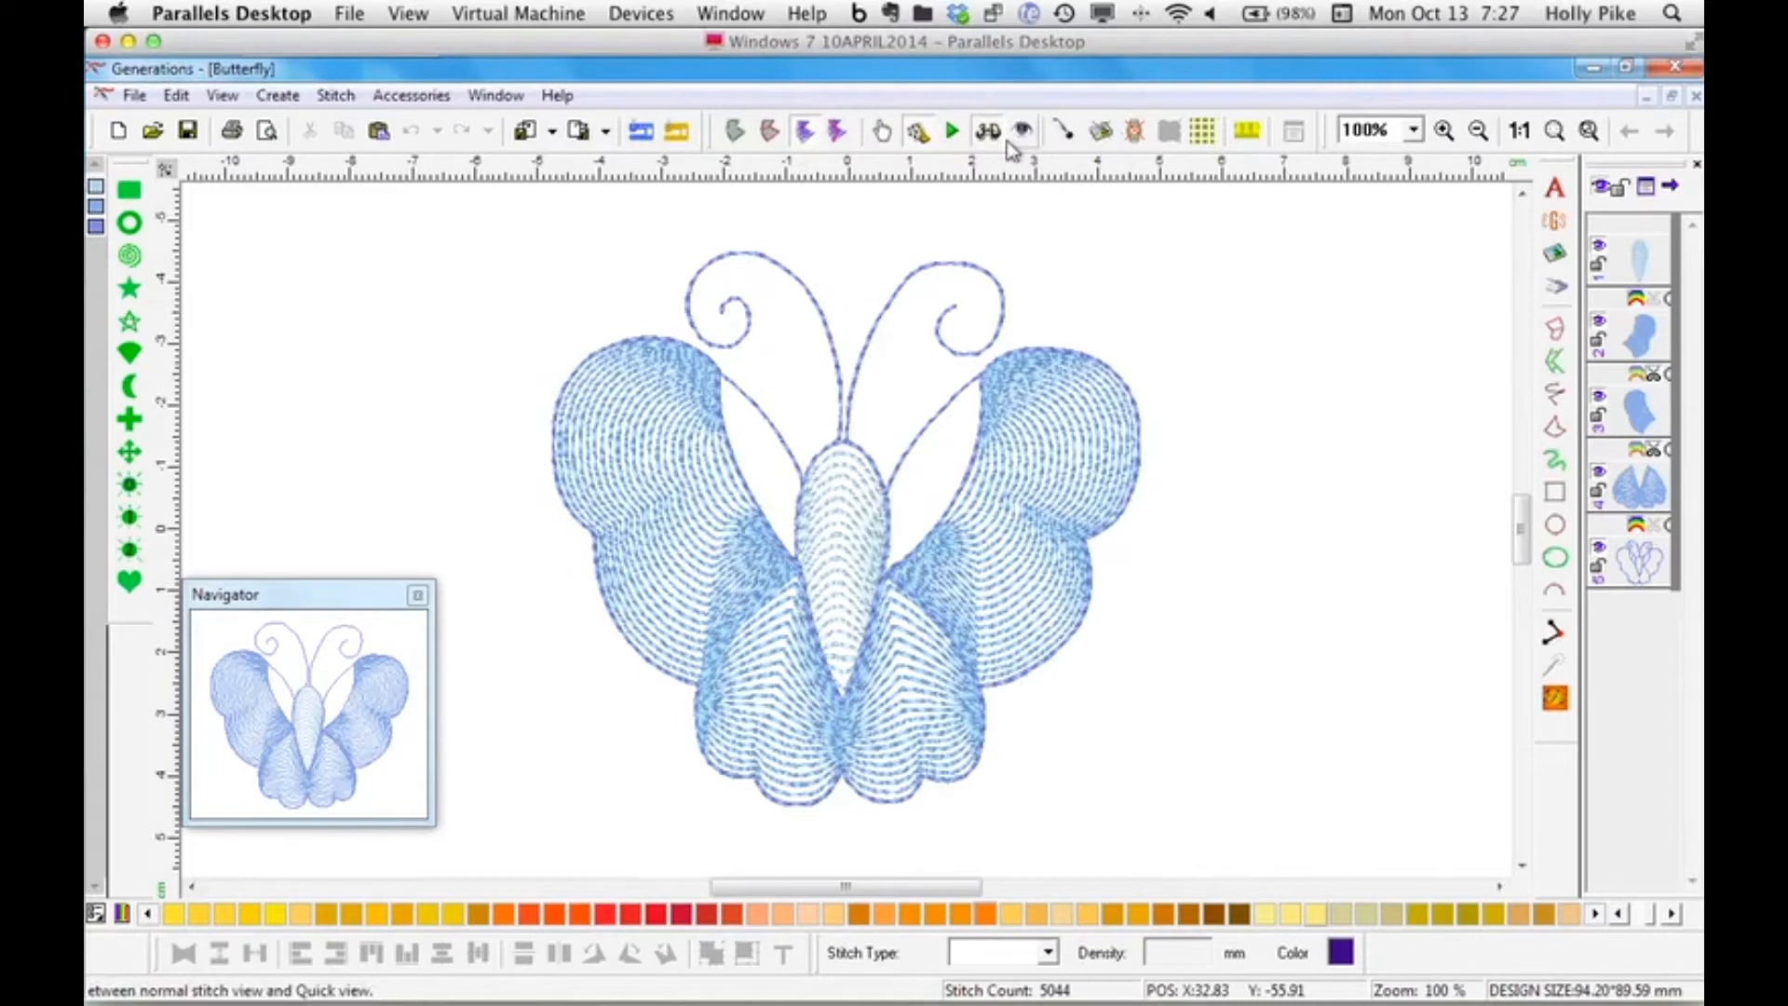
left_click(1040, 524)
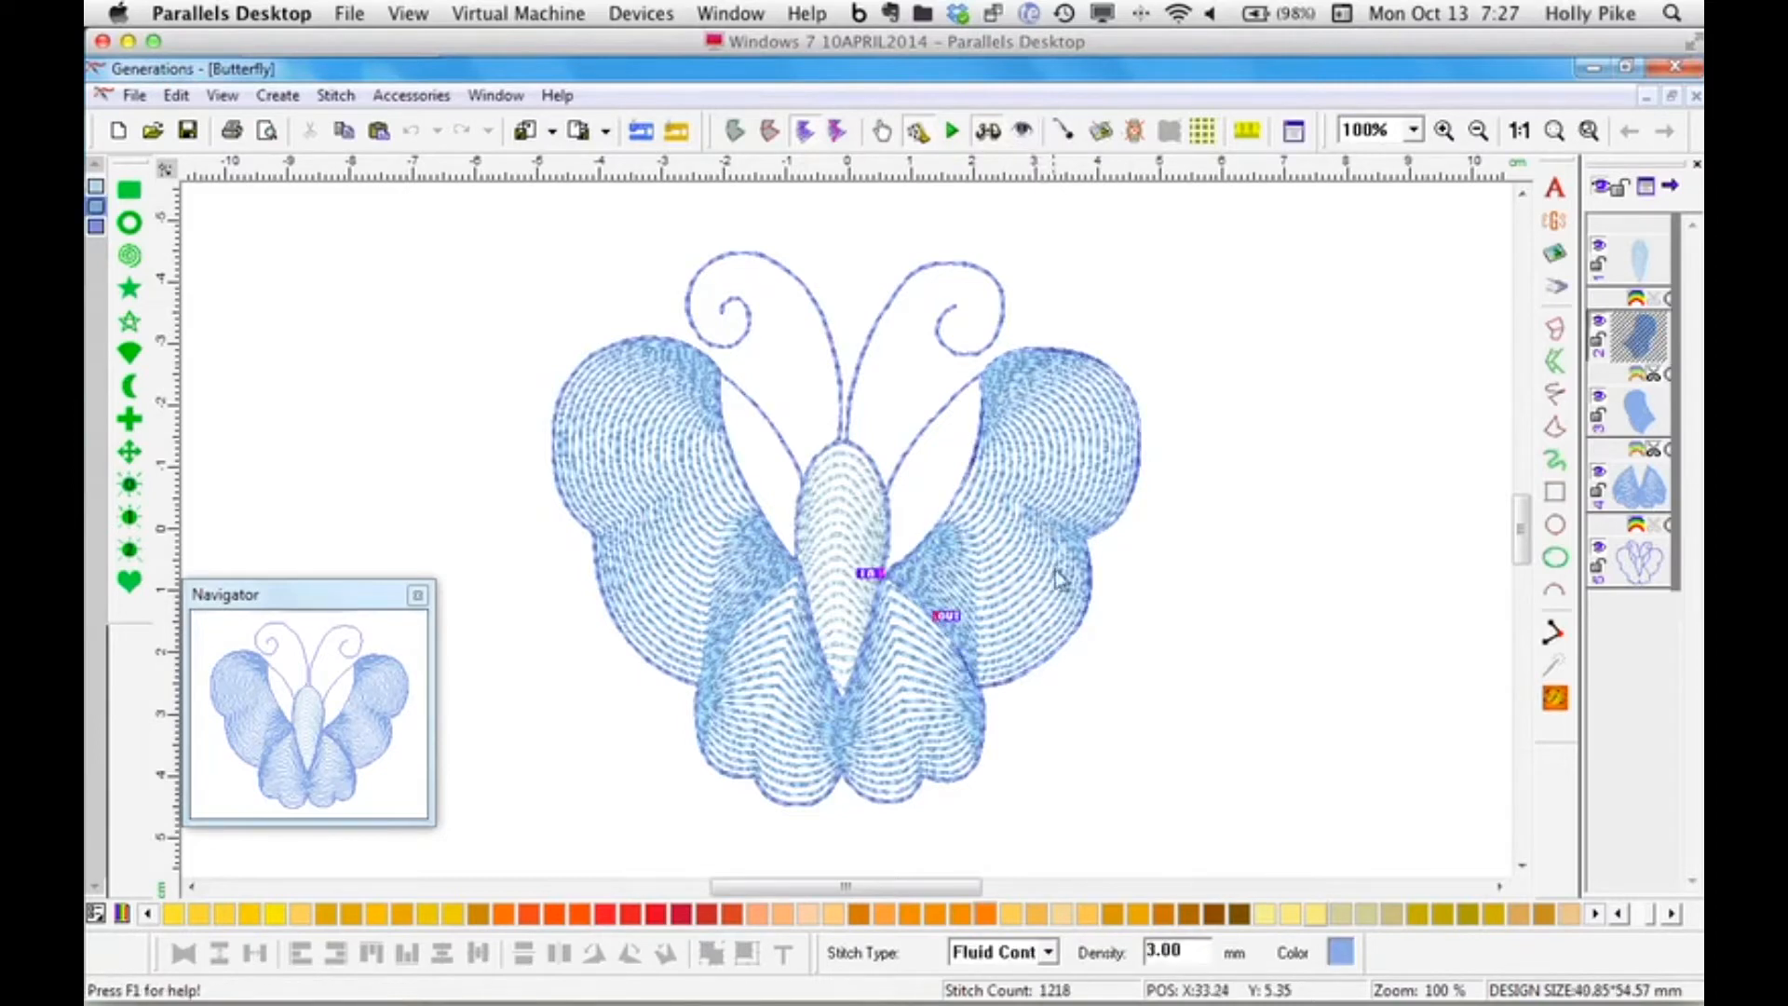
double_click(1063, 579)
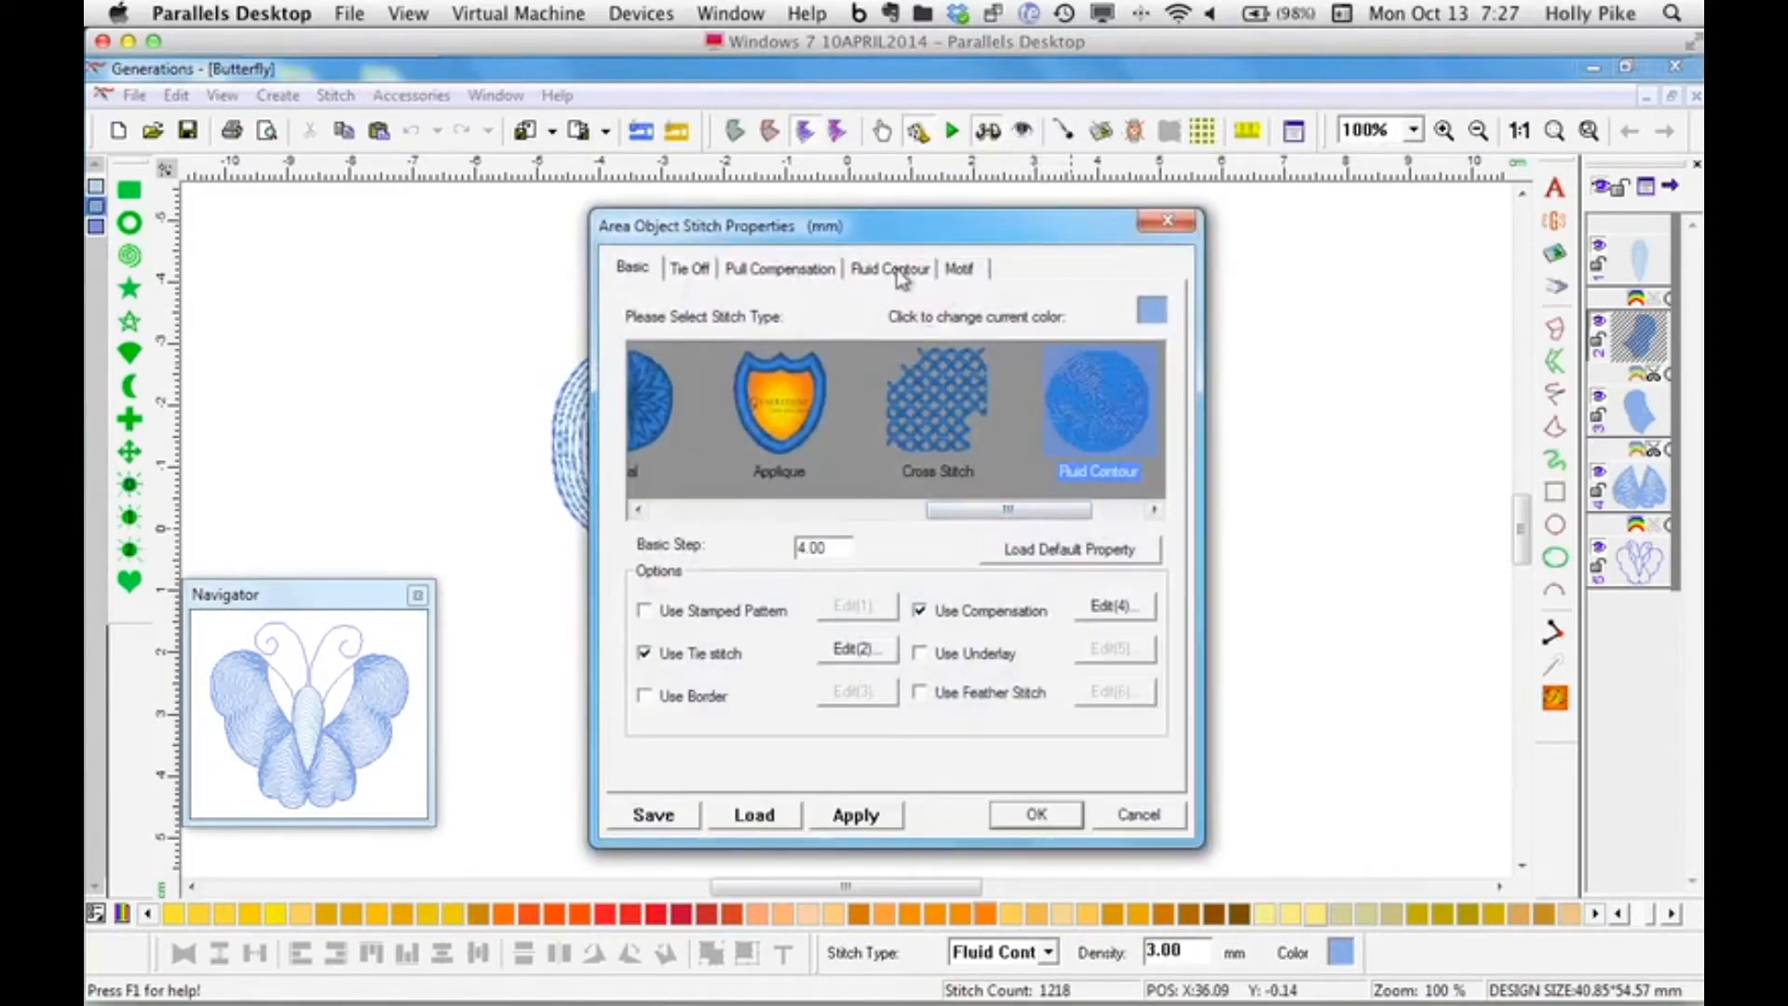
left_click(894, 270)
left_click(950, 368)
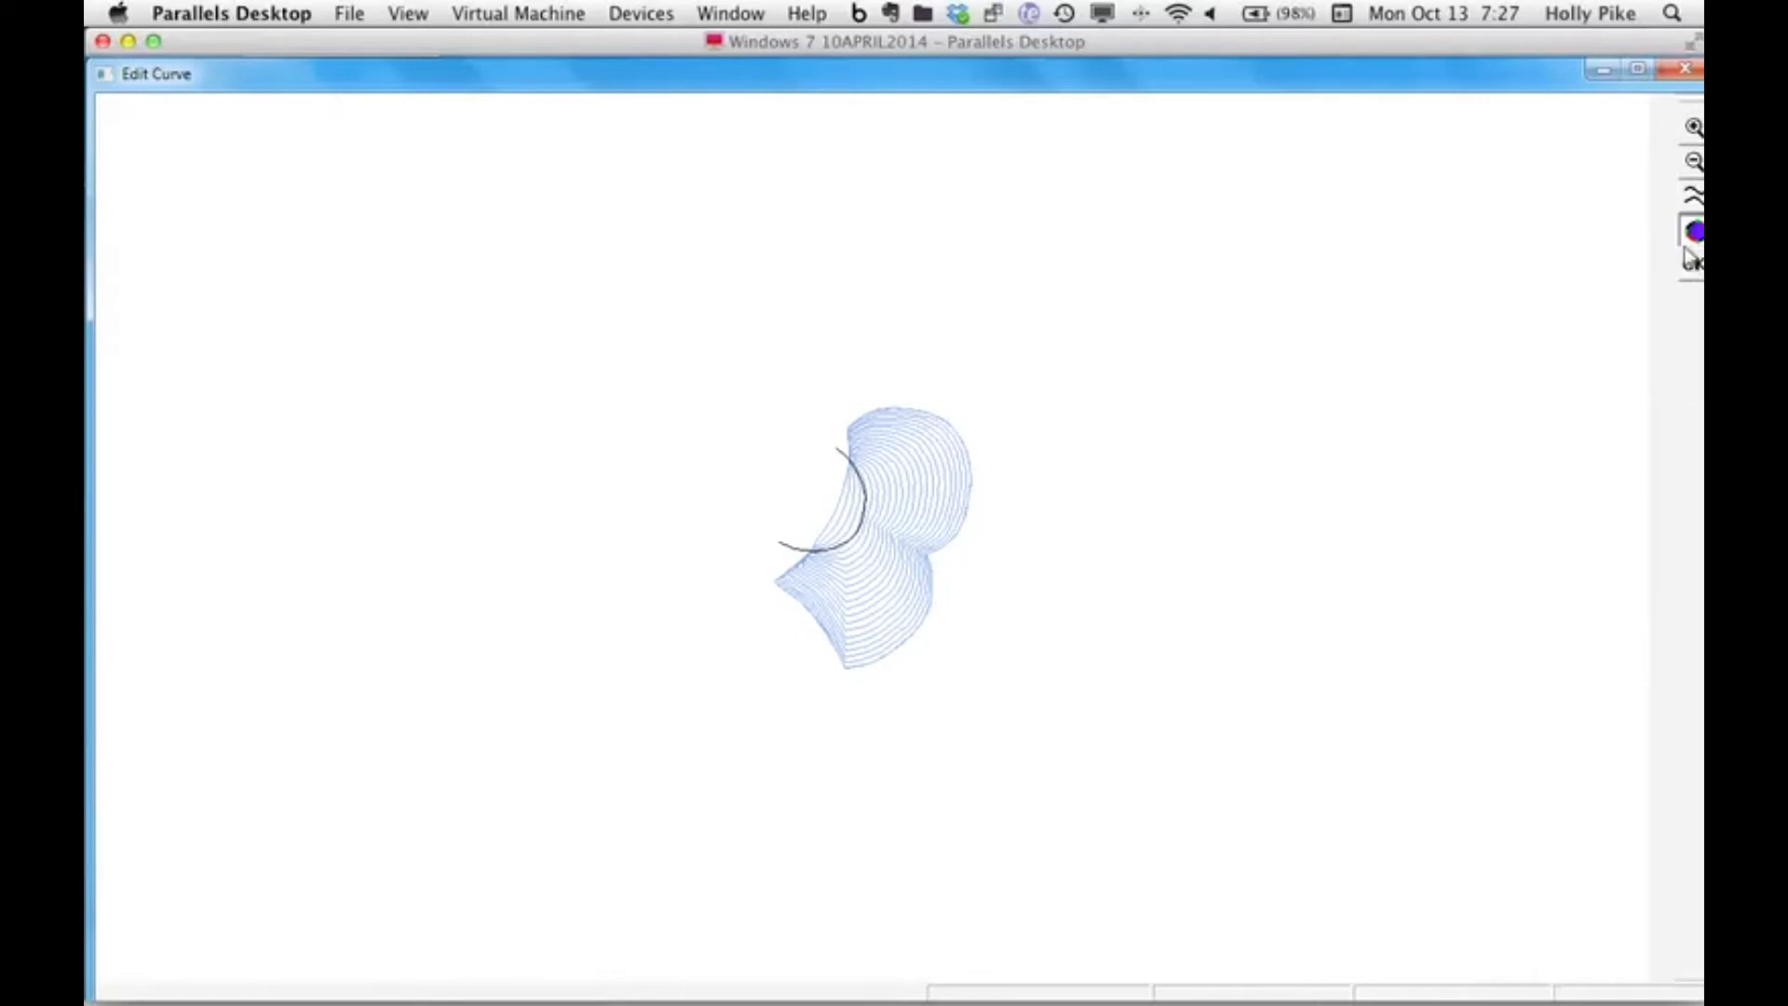
left_click(1684, 74)
left_click(1133, 815)
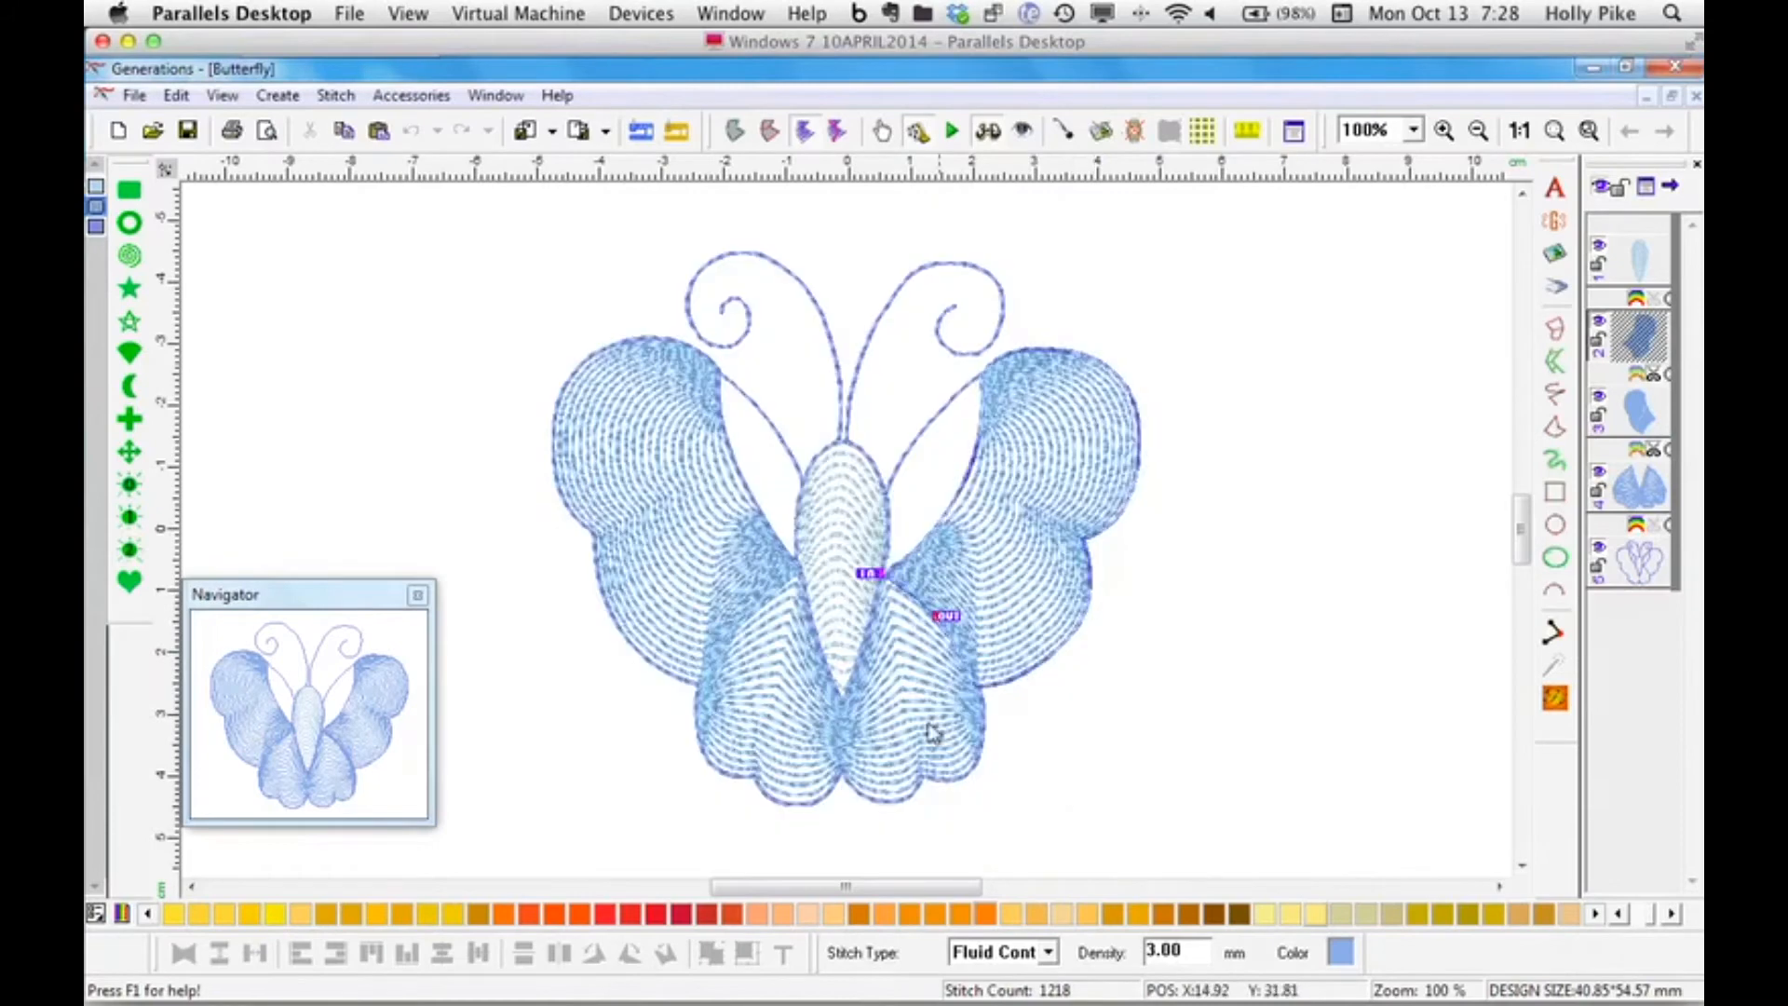
Examine the guide line across the butterfly's lower wings, cancel without changes, and clear the selection.
double_click(989, 804)
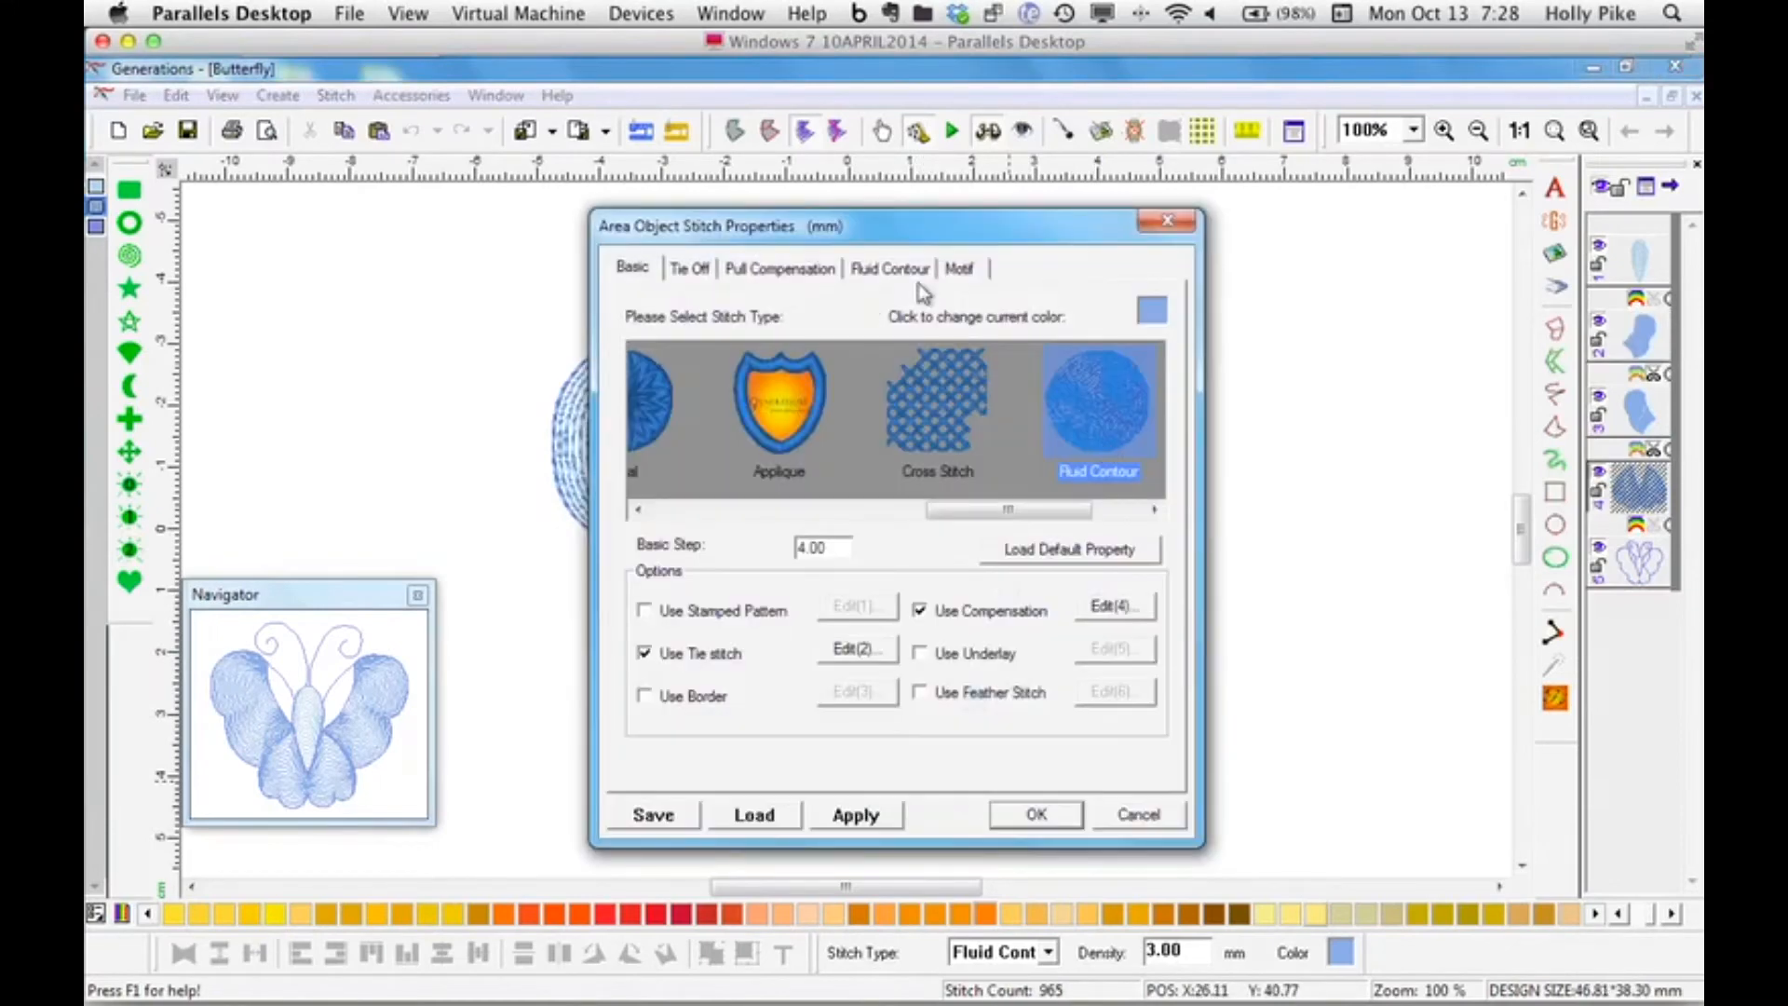
left_click(894, 269)
left_click(975, 373)
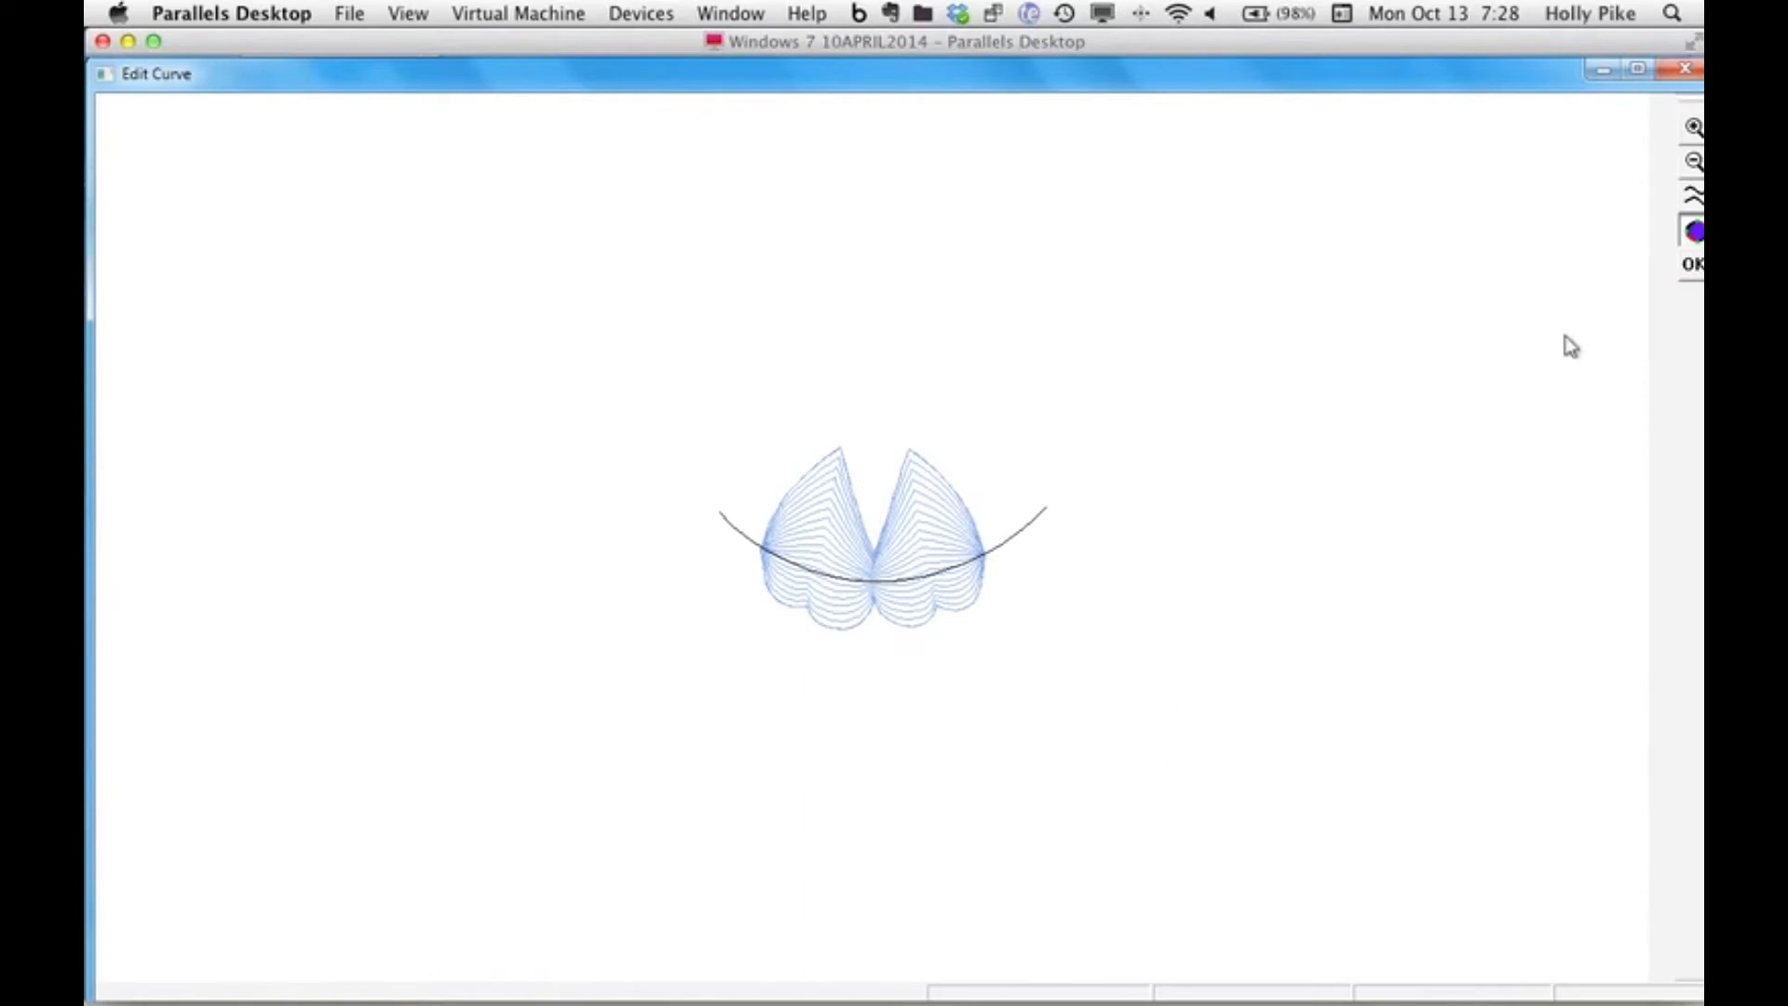
left_click(1684, 69)
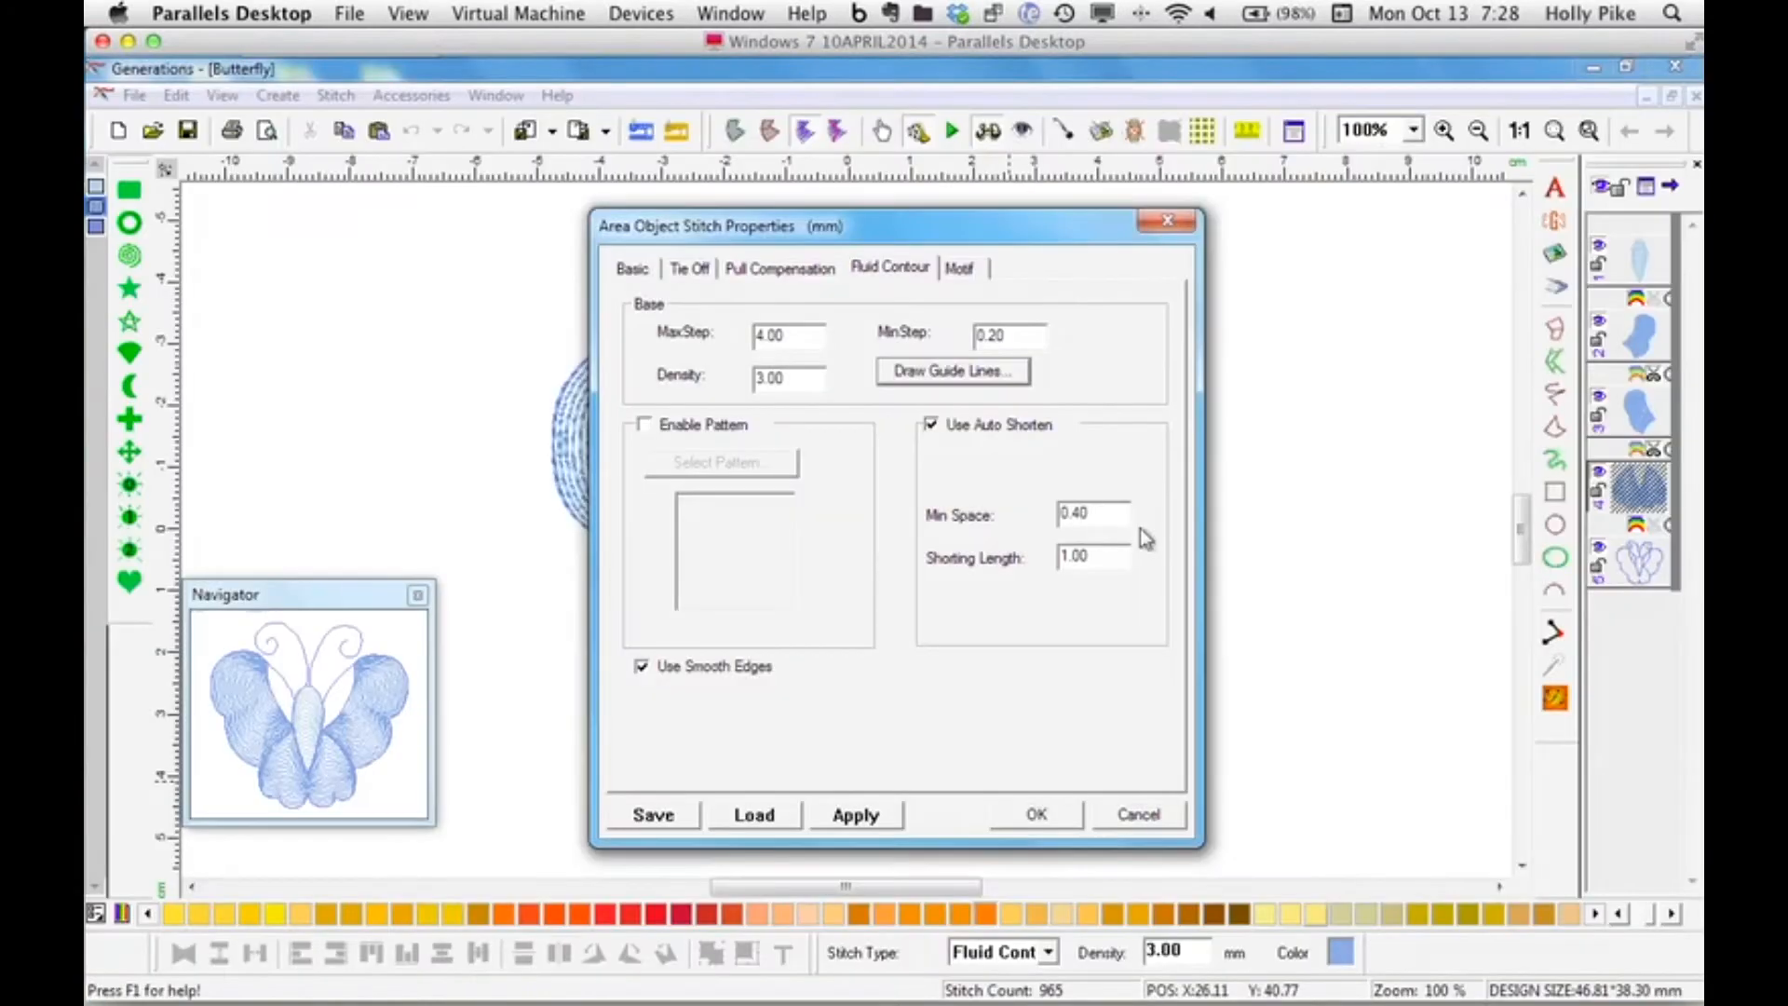
left_click(1110, 814)
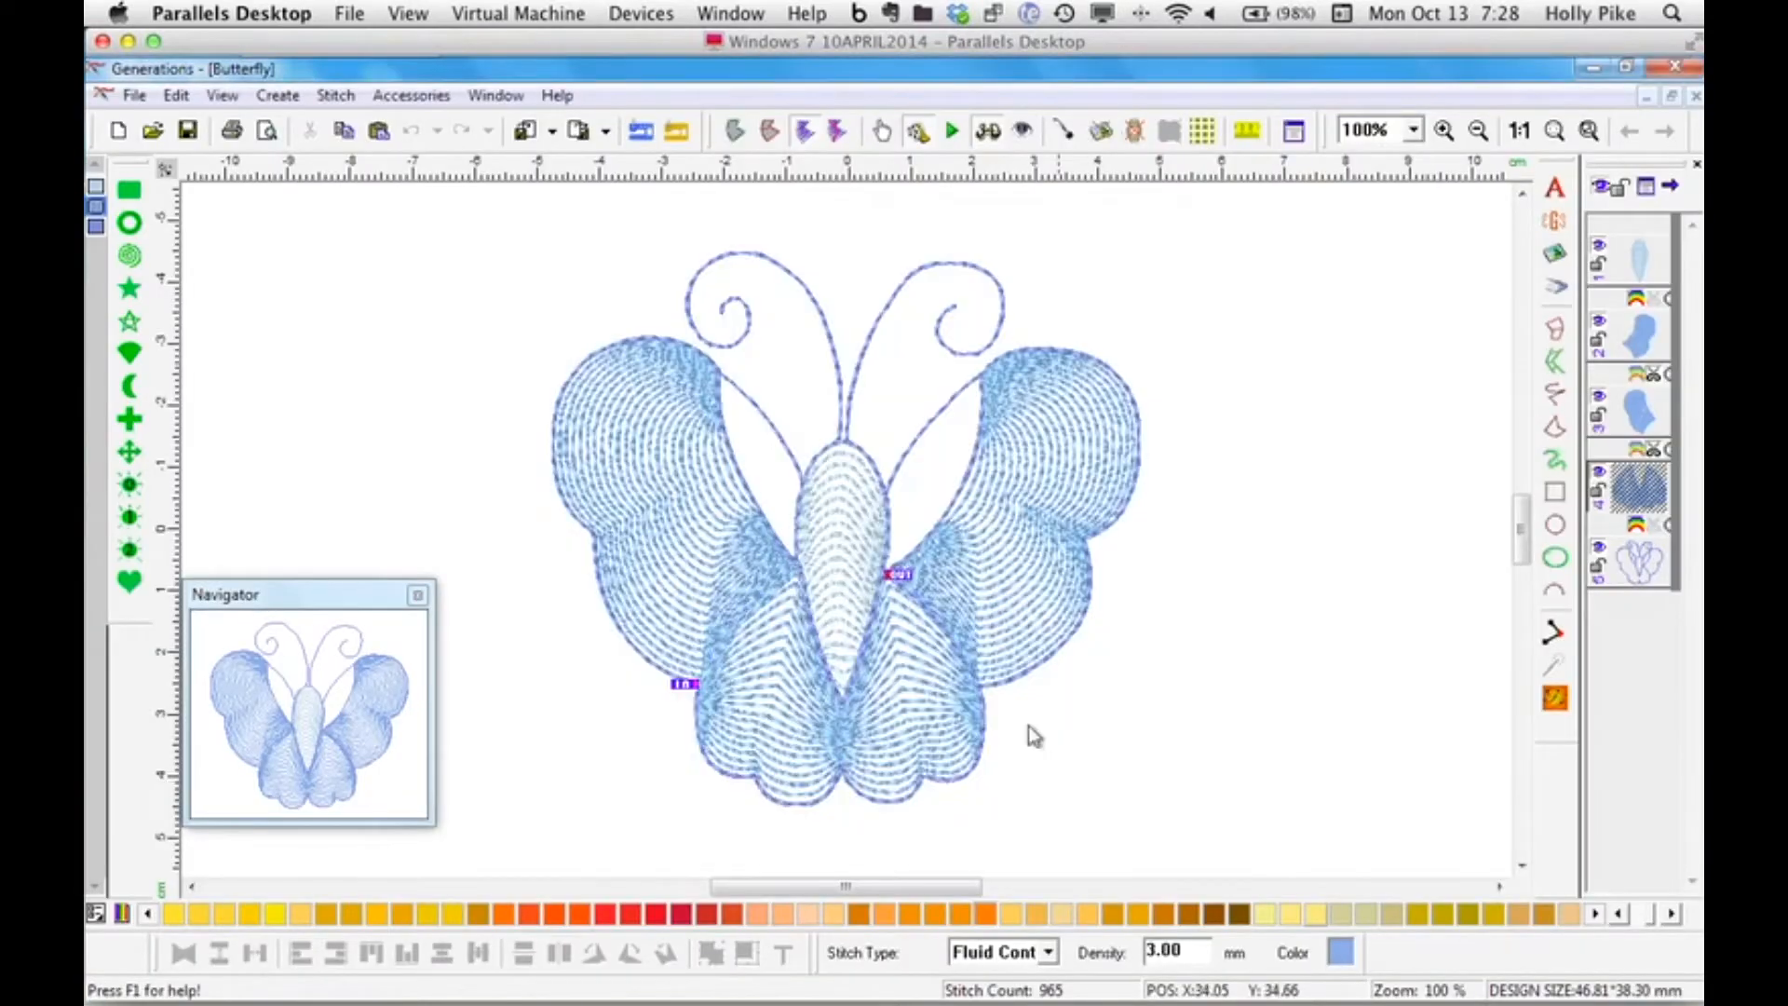
left_click(1044, 493)
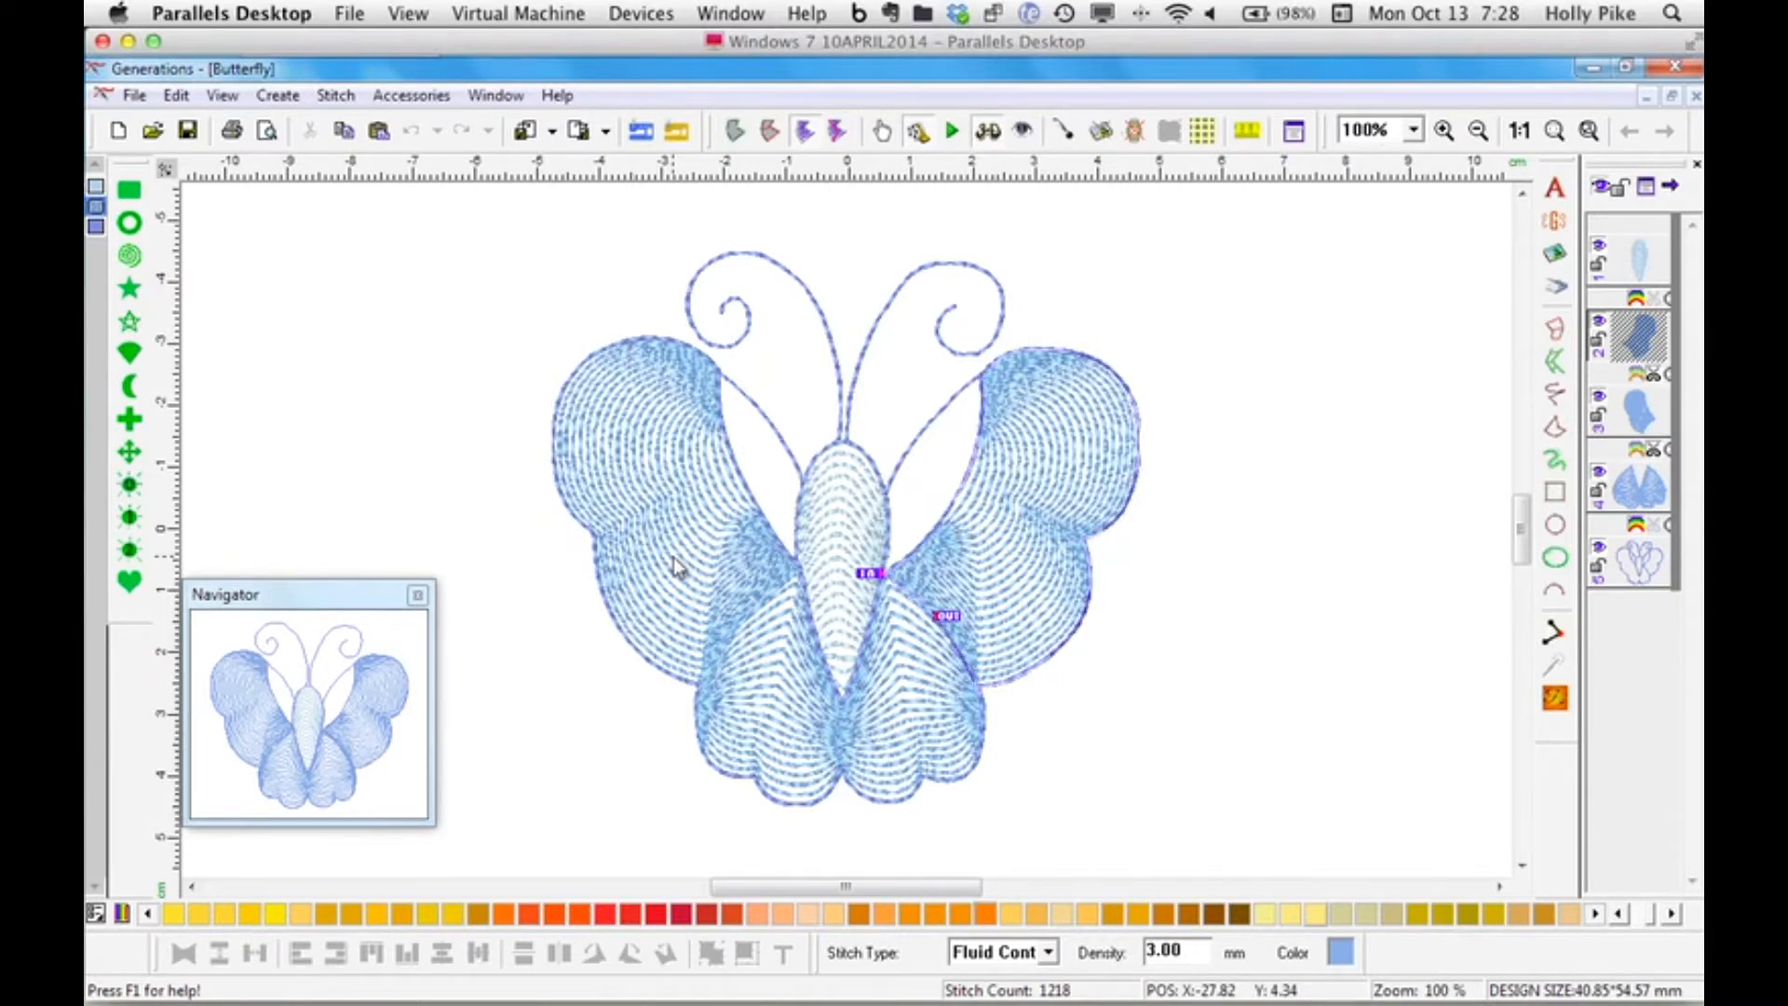
left_click(1160, 691)
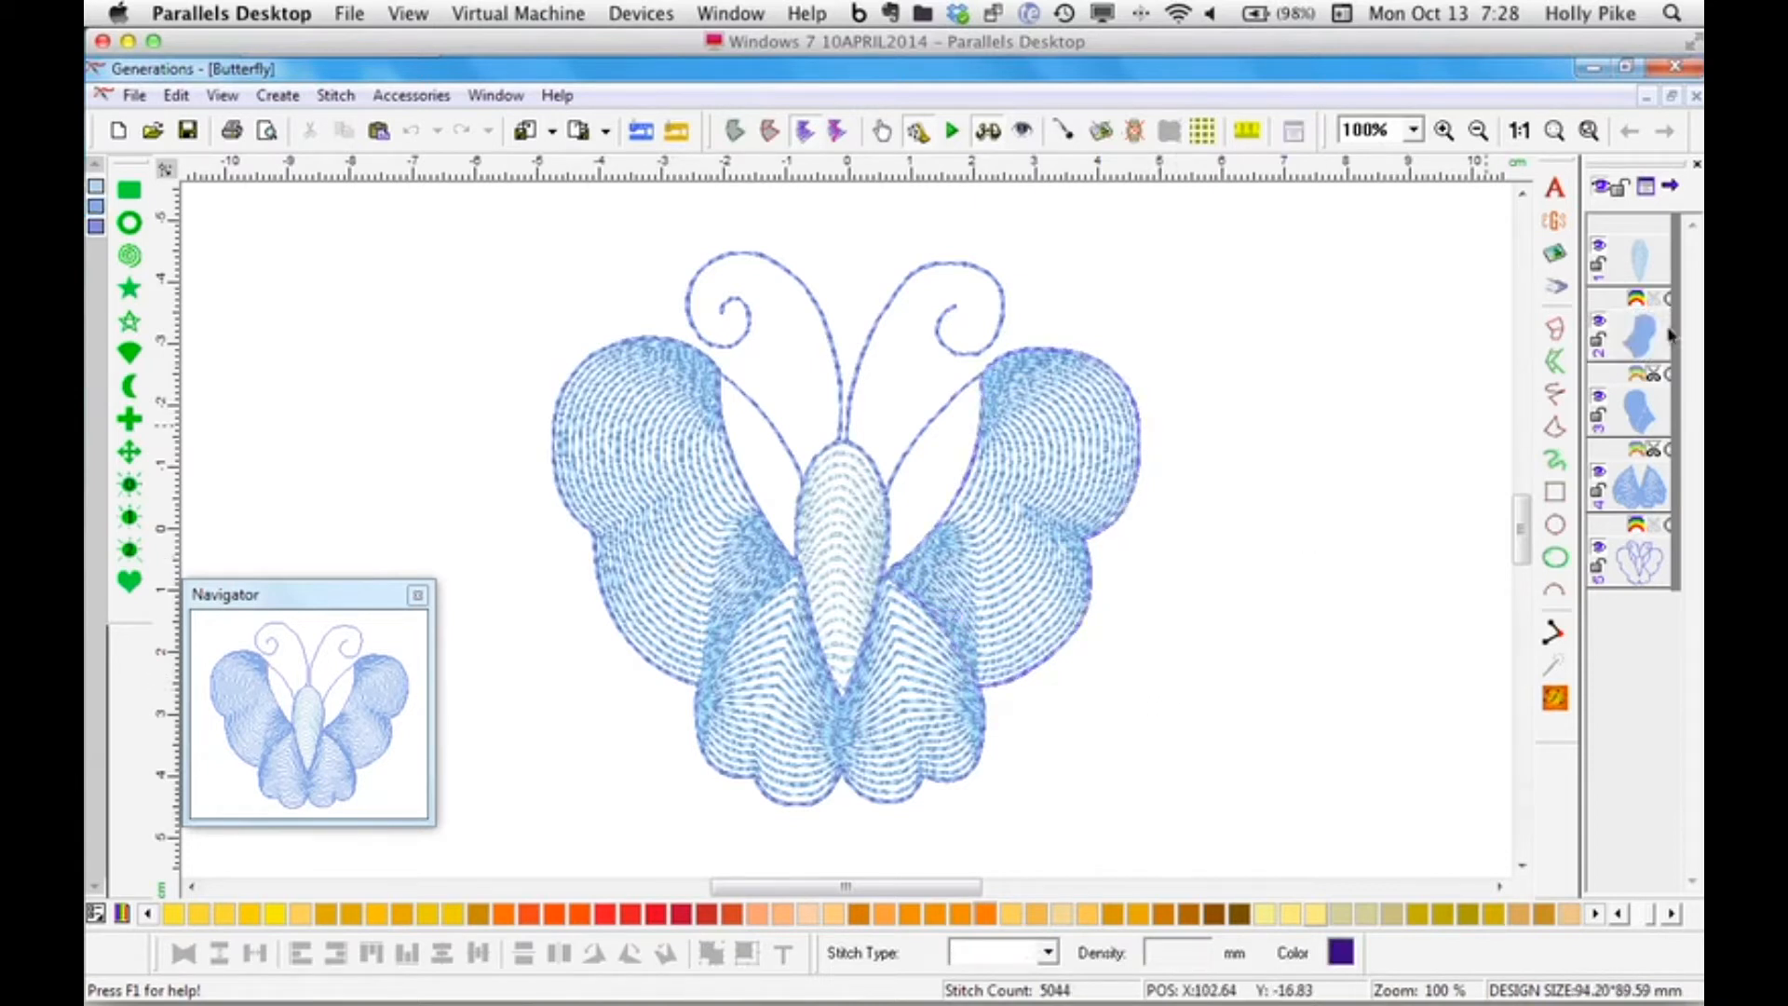
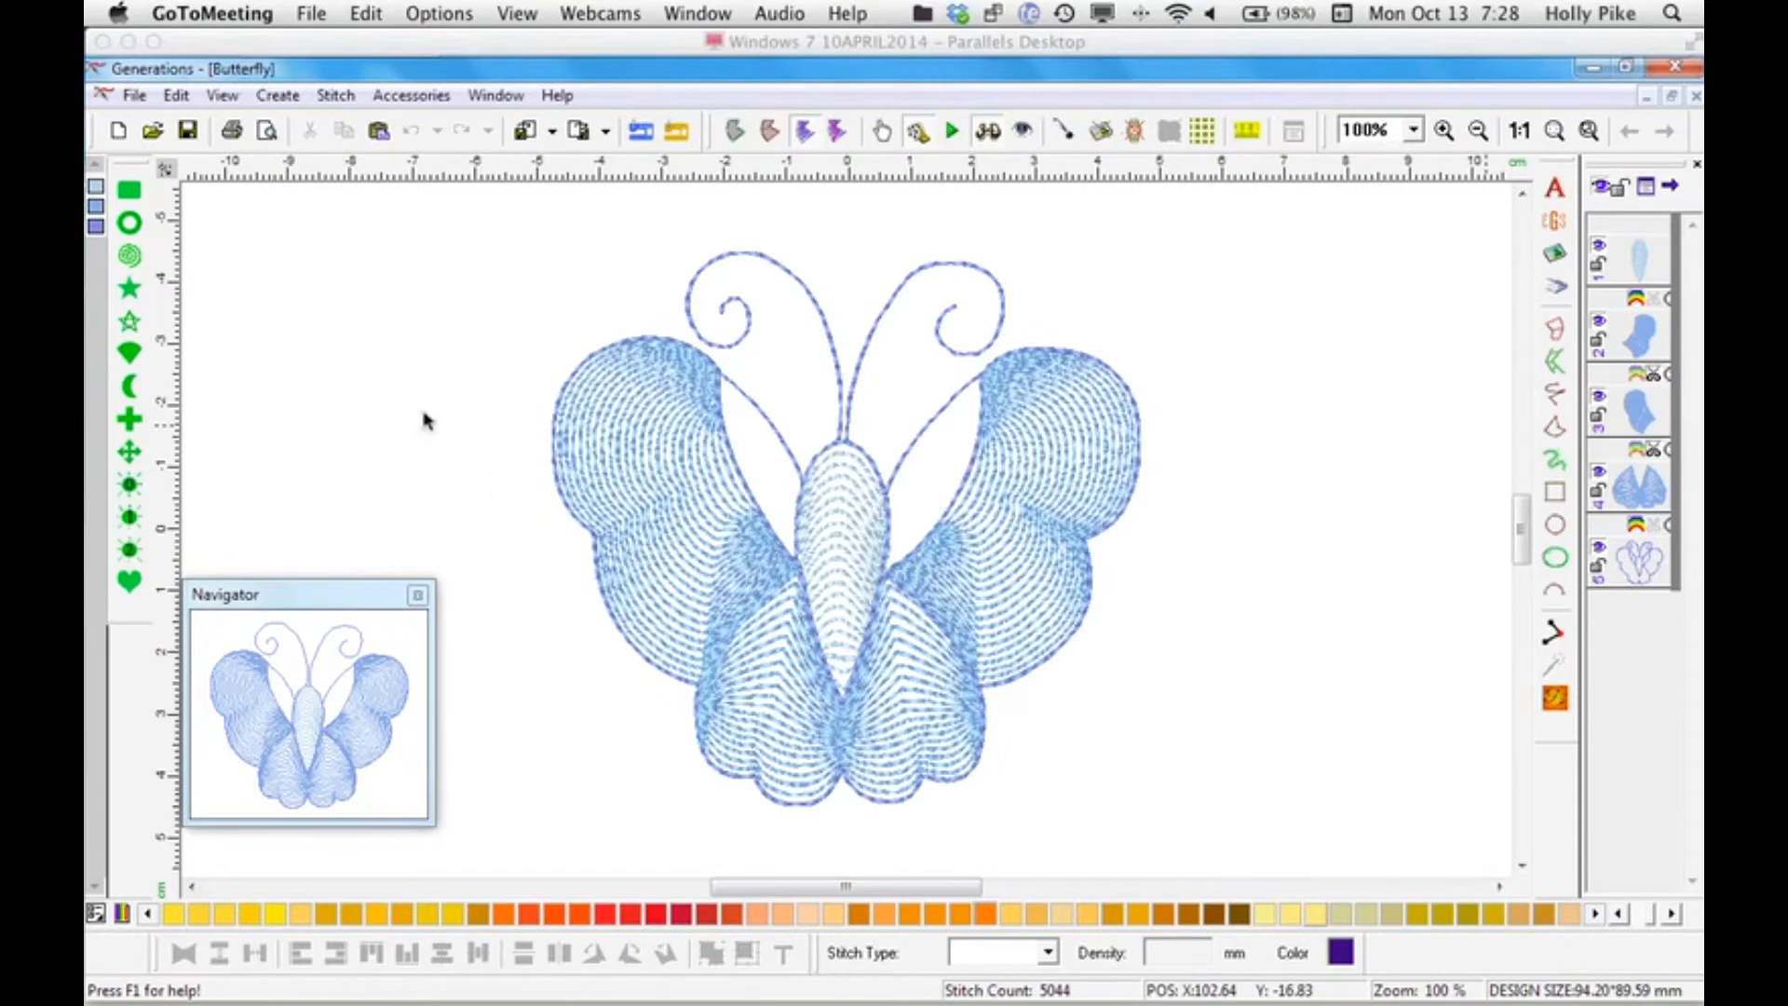
Open the graphic browser and look through the Chinese Butterfly Designs artwork.
left_click(1556, 258)
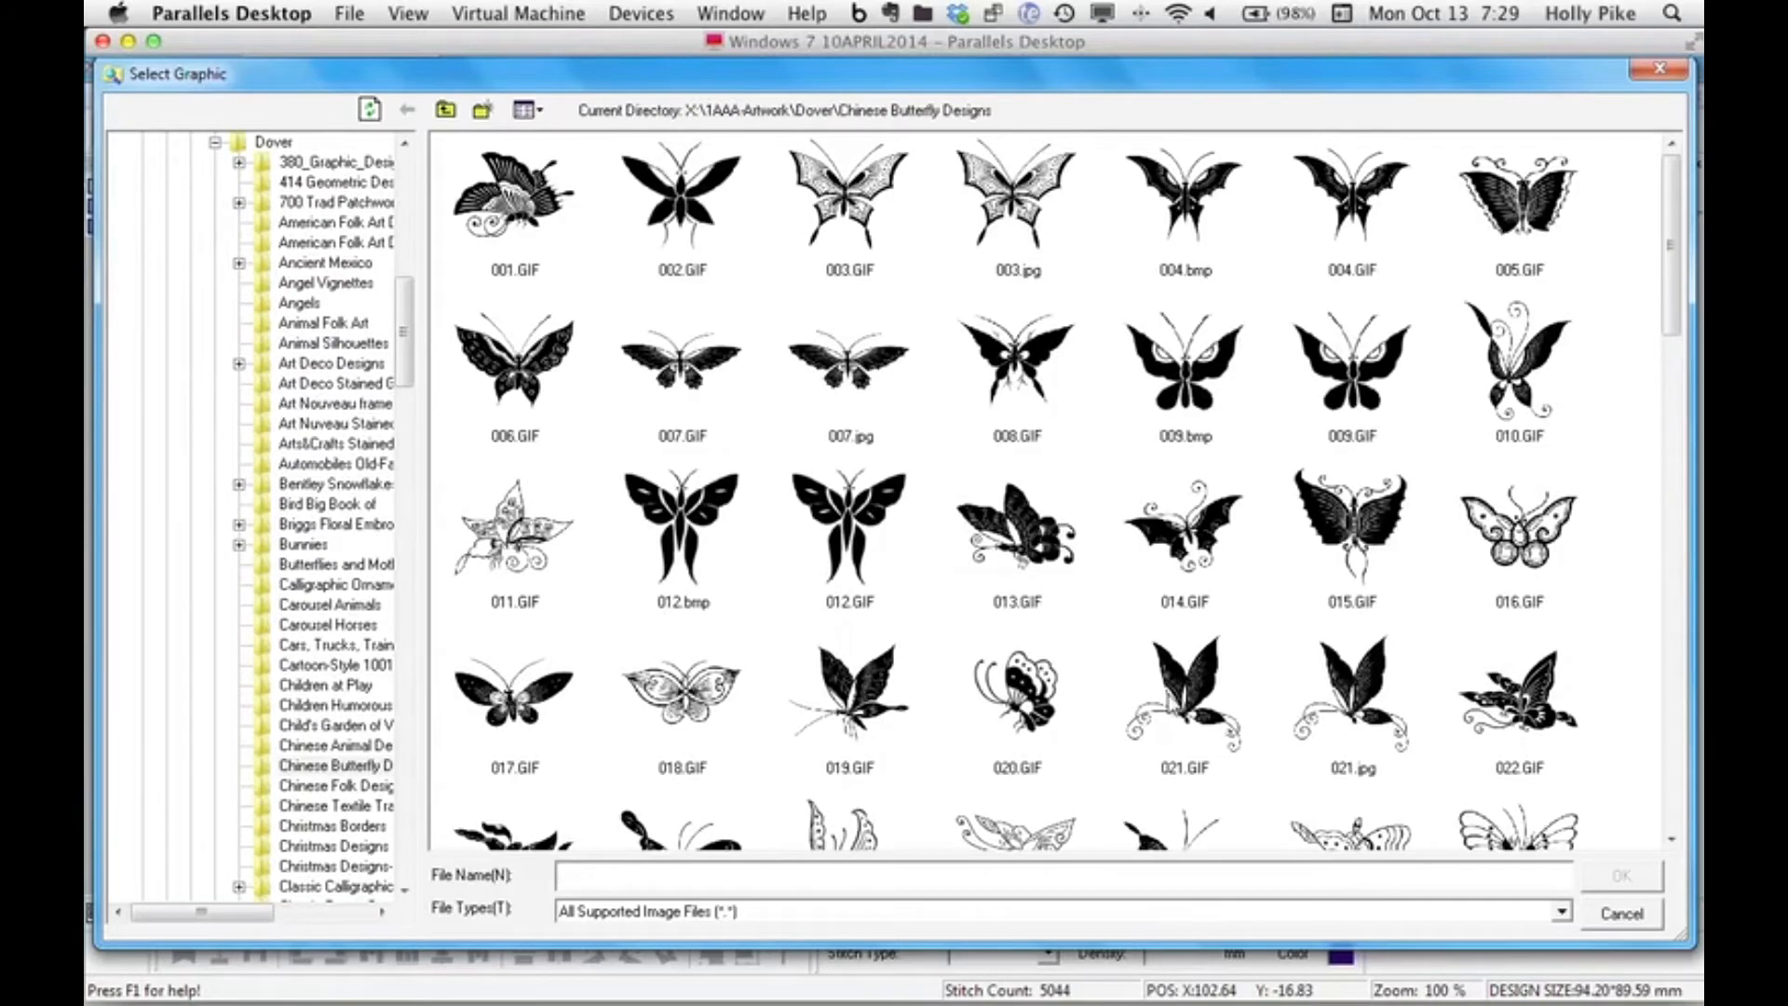
left_click_drag(1671, 207, 1631, 741)
Browse to the 10-13-14-Fluid-Contour-and-Q-and-A folder under AAA-YCD-Webinars on the Documents-Master drive to view its artwork.
left_click_drag(401, 351, 395, 280)
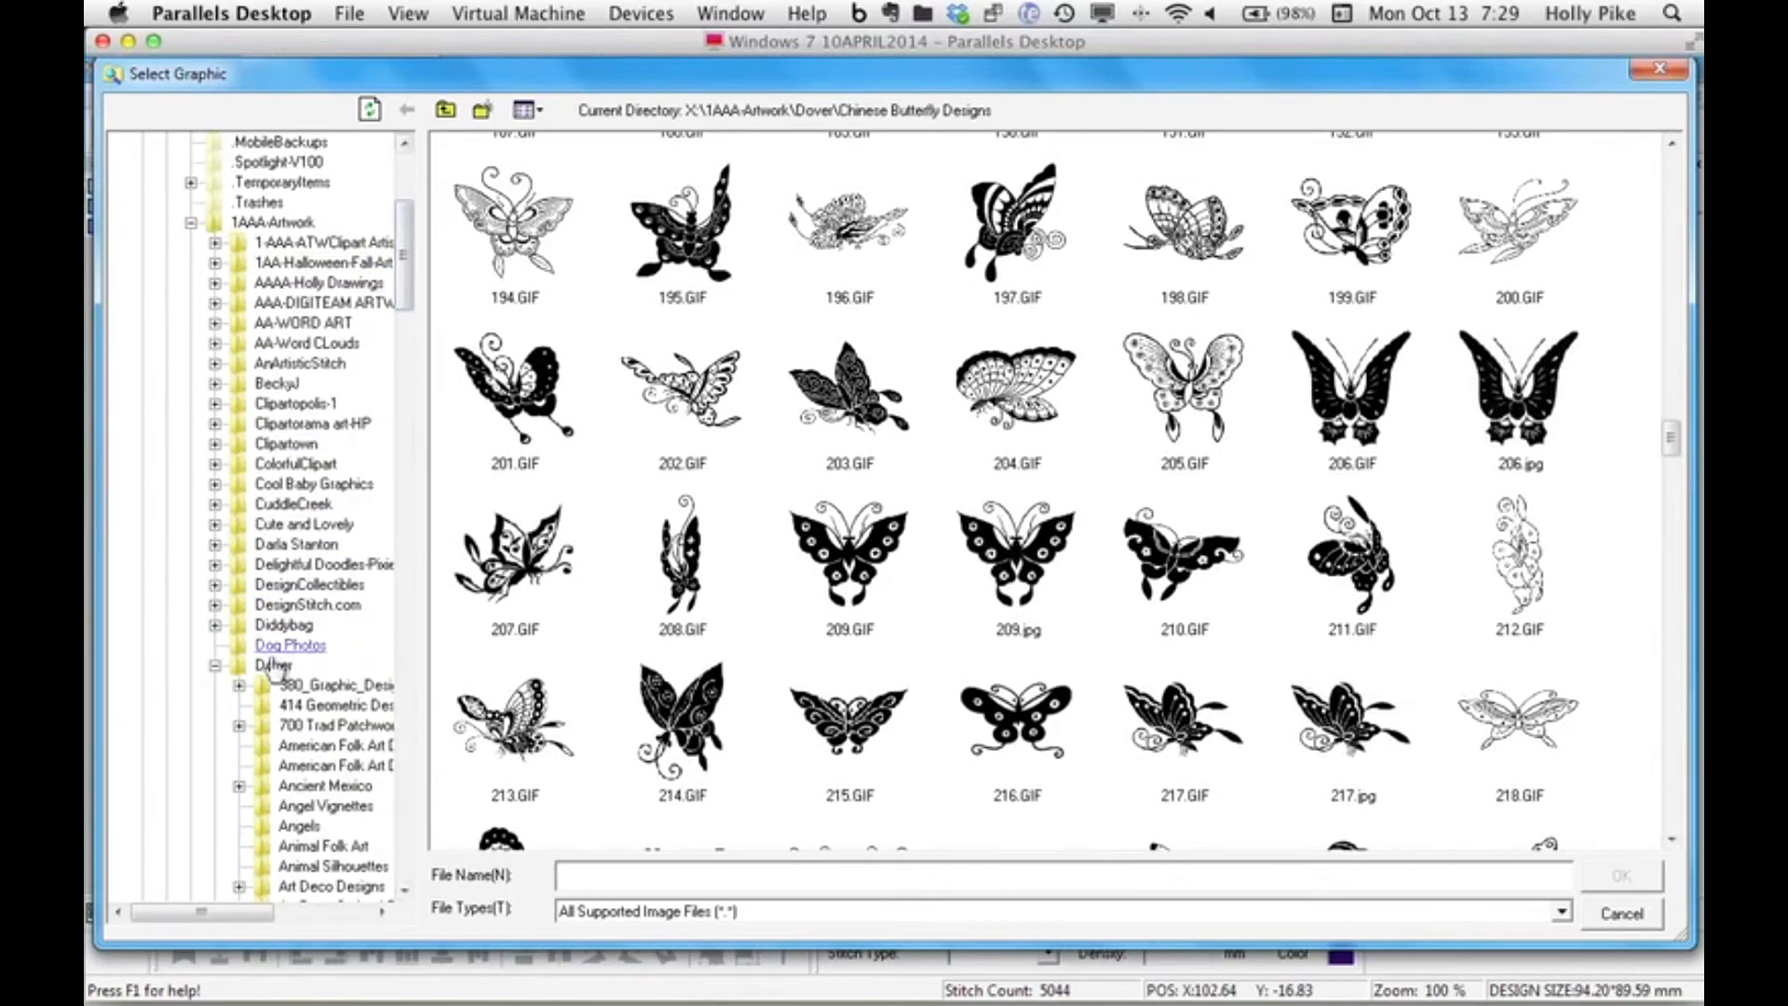
left_click(215, 665)
left_click_drag(403, 396, 396, 308)
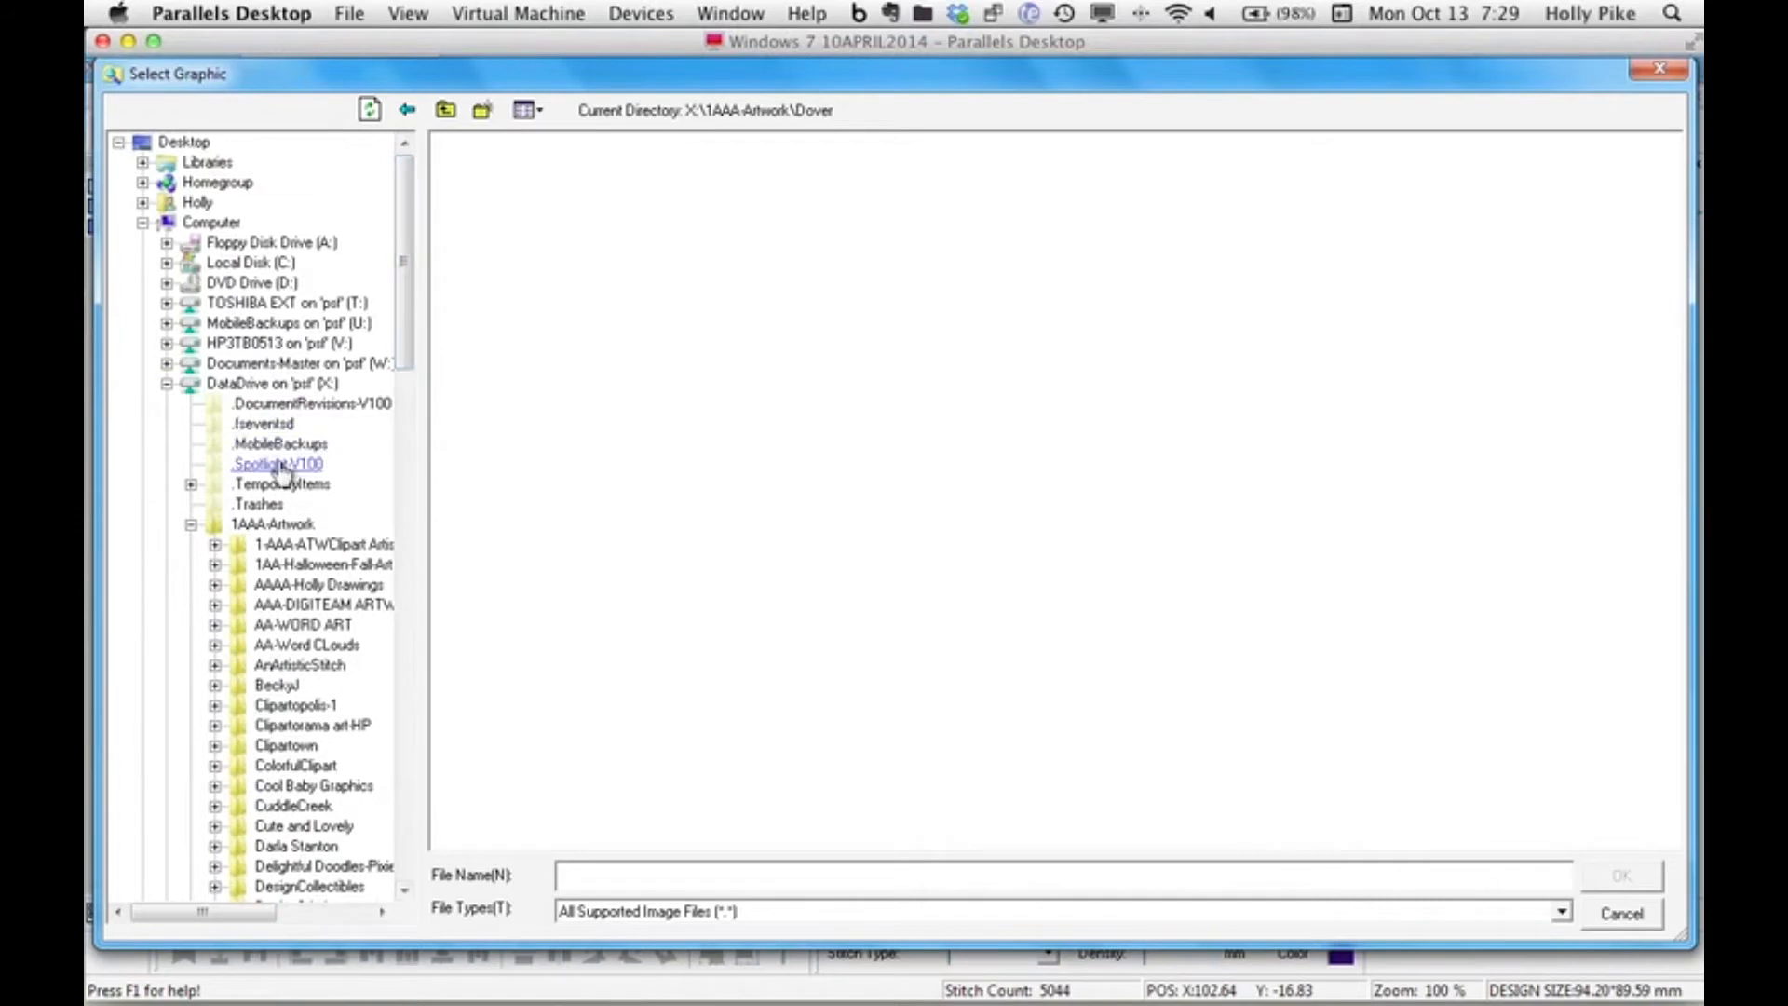
left_click(168, 363)
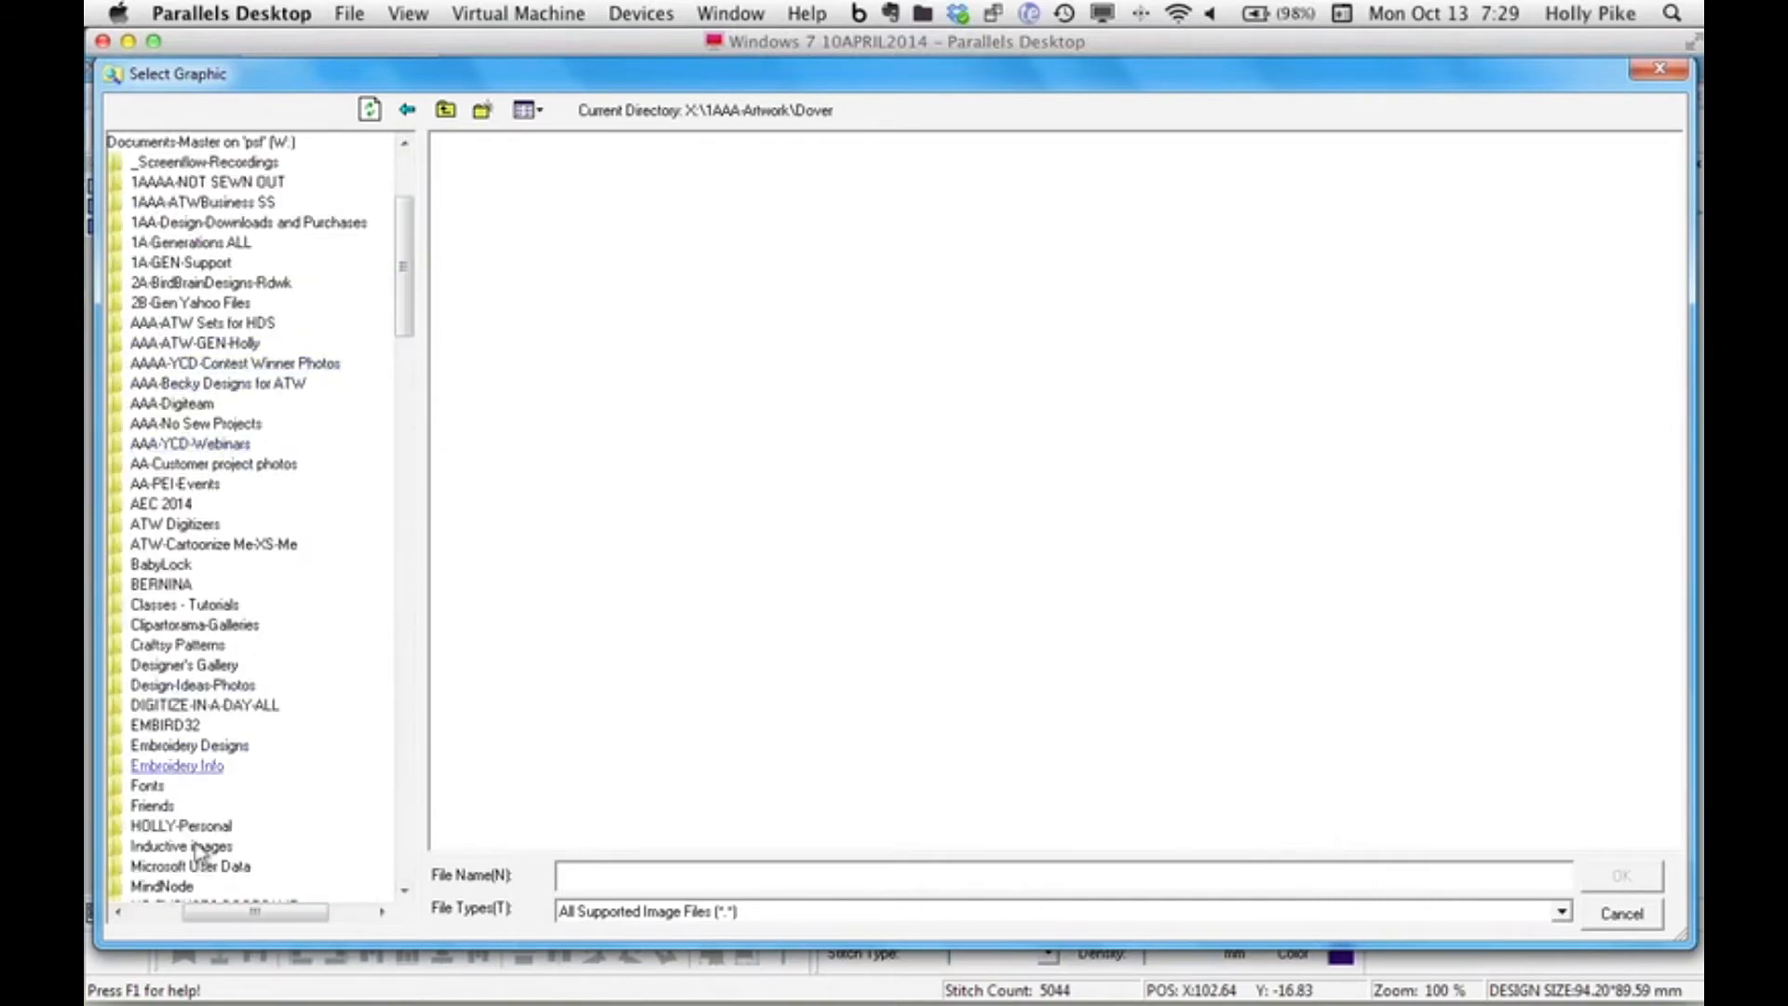
left_click_drag(208, 910, 172, 875)
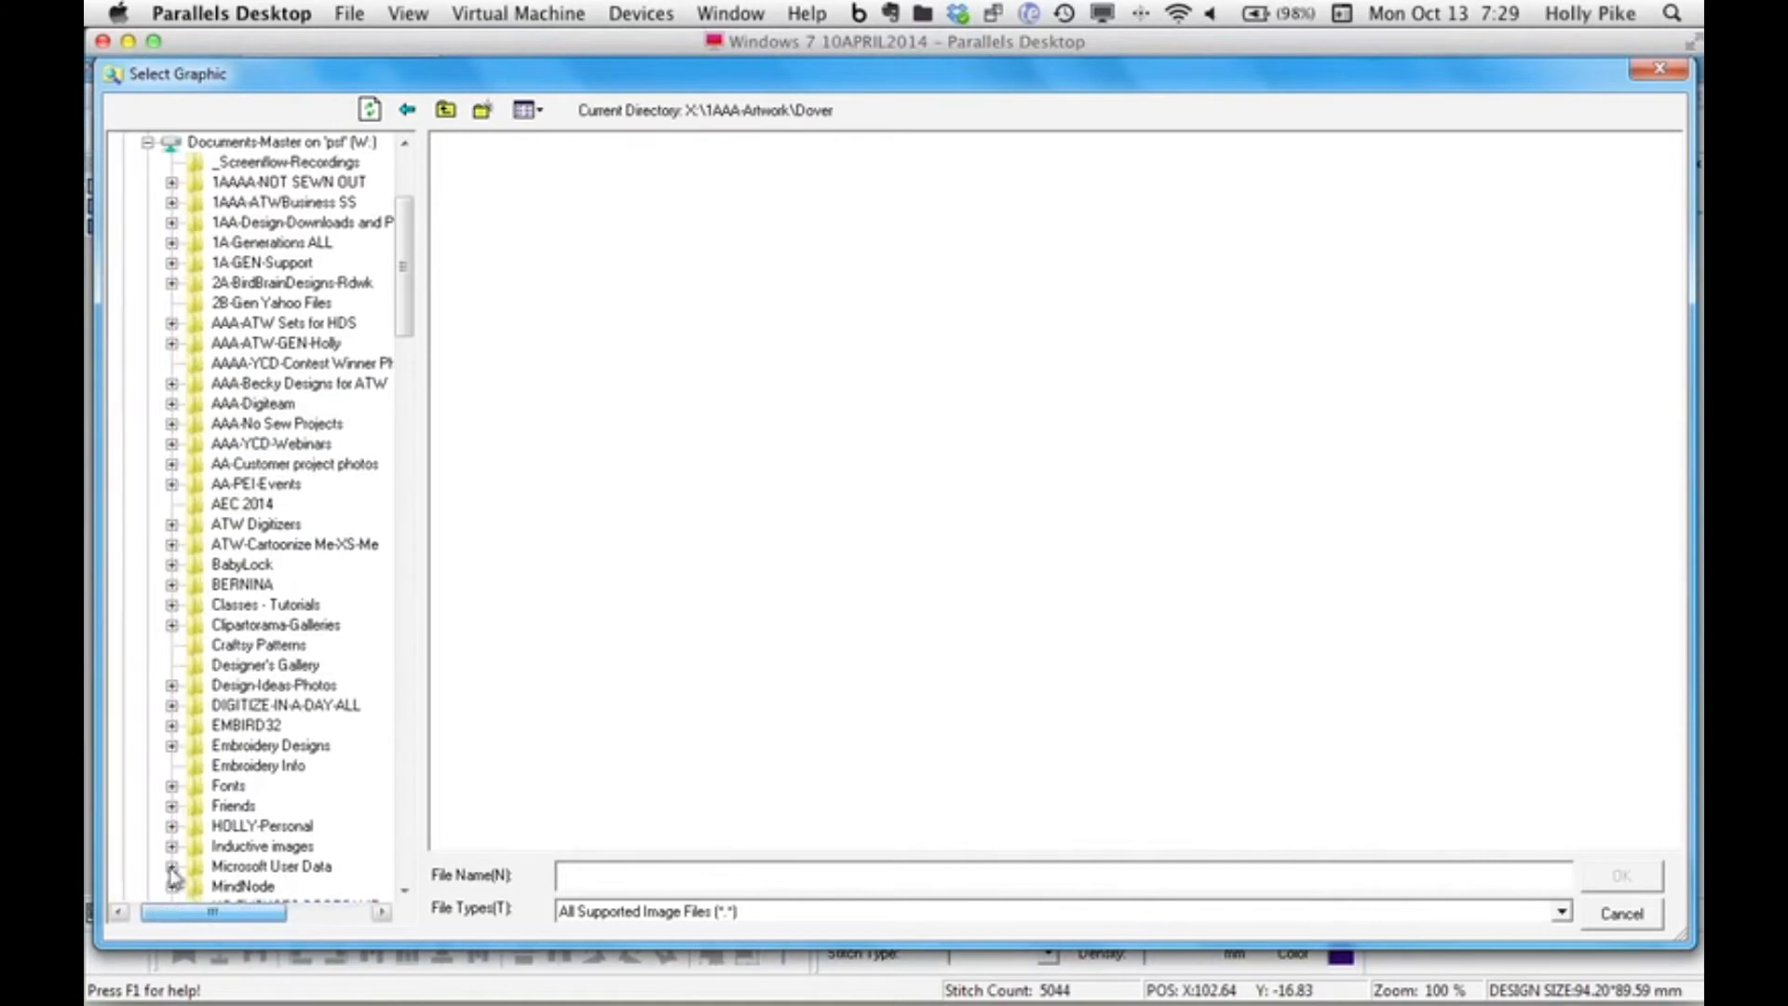
left_click(171, 443)
left_click_drag(233, 913, 209, 913)
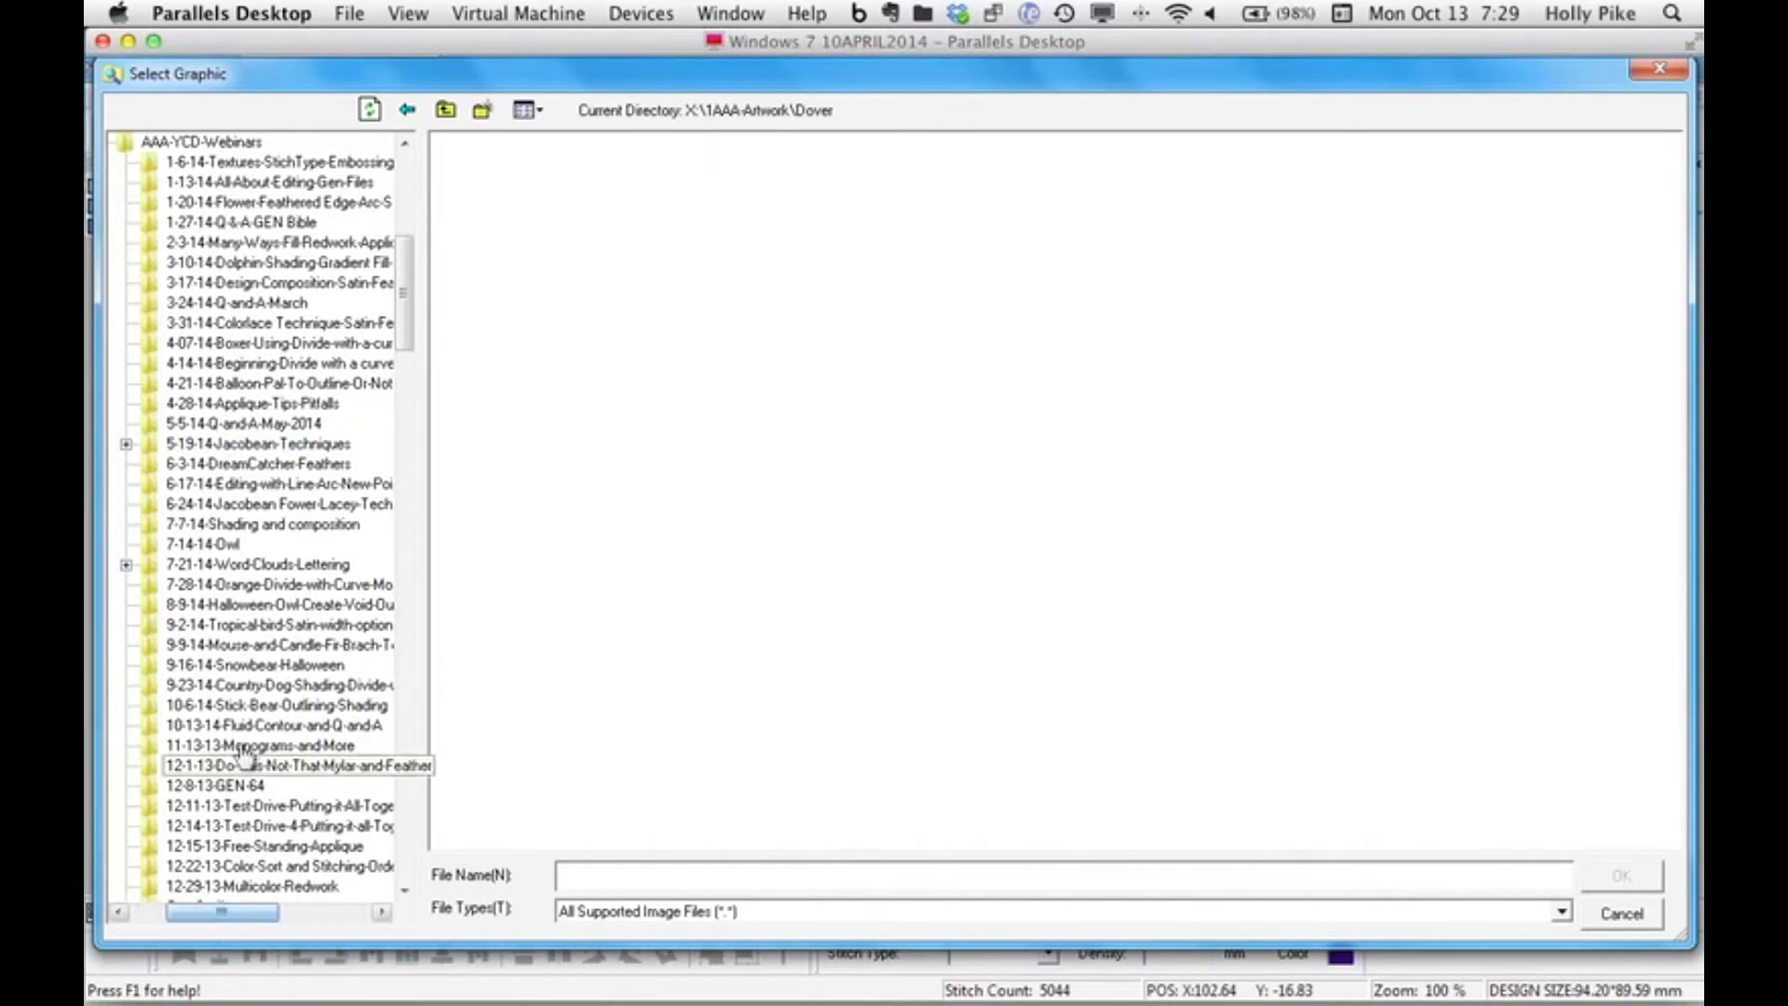
left_click(293, 727)
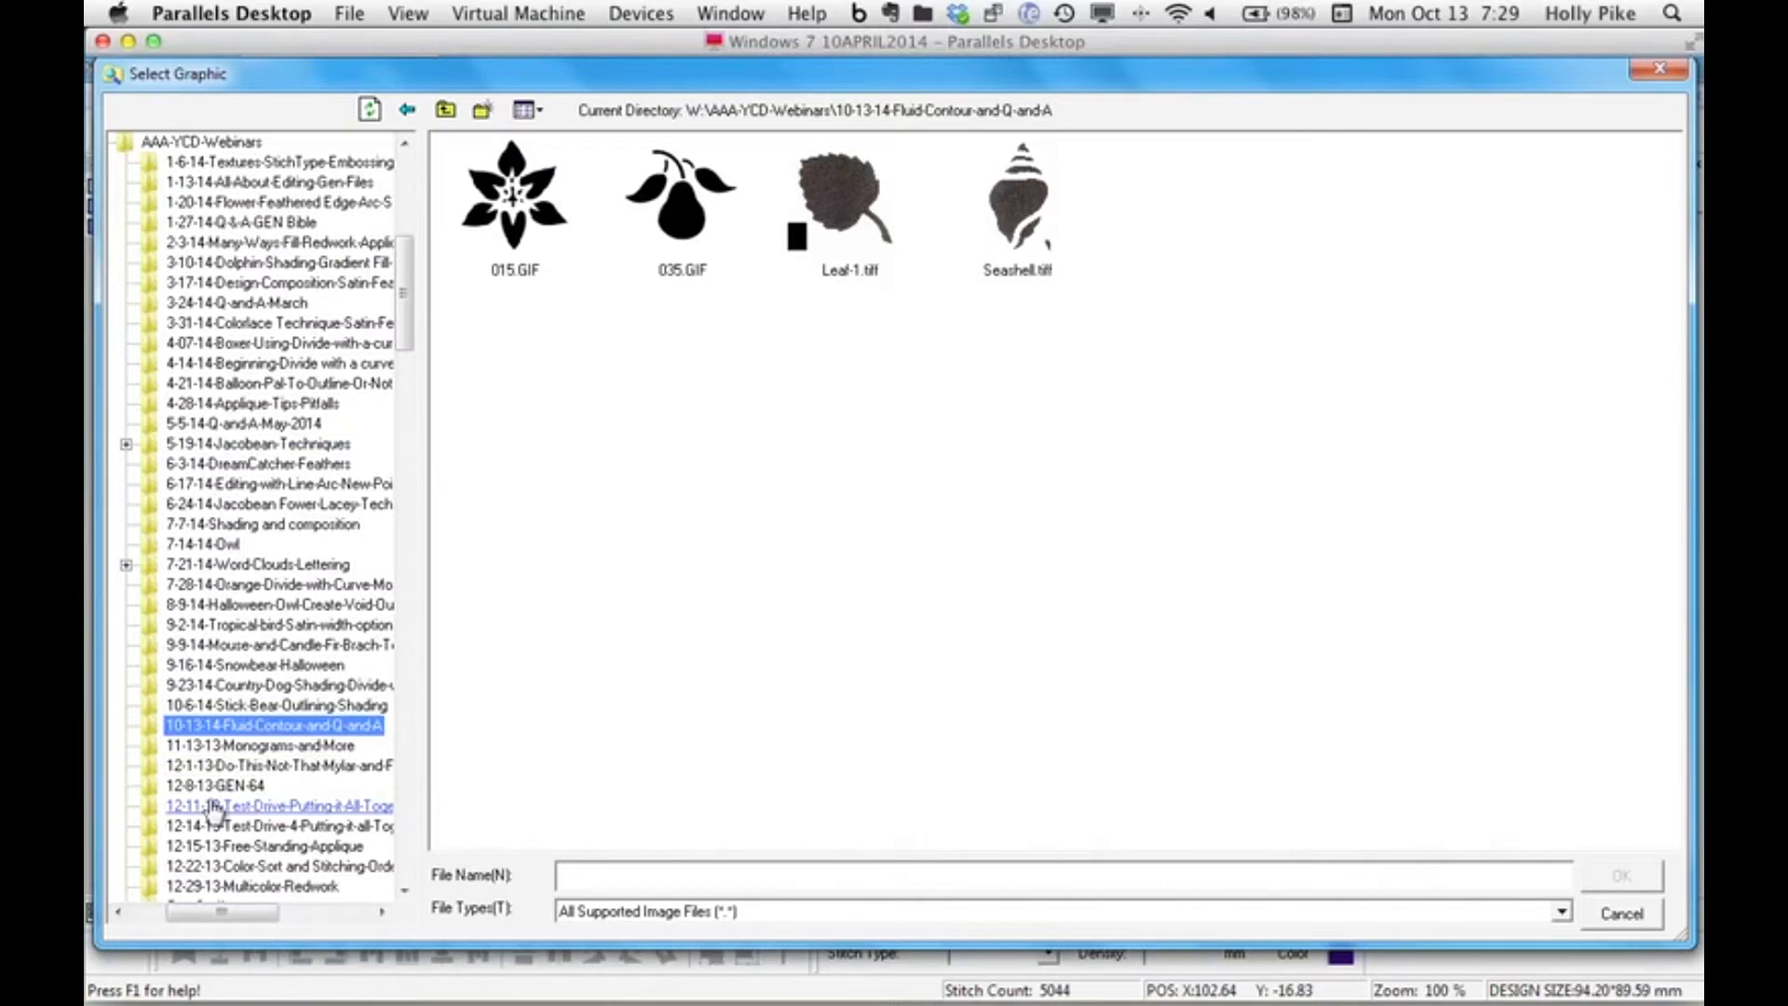
Cancel the graphic selection without importing anything and close the Butterfly design.
left_click(1658, 73)
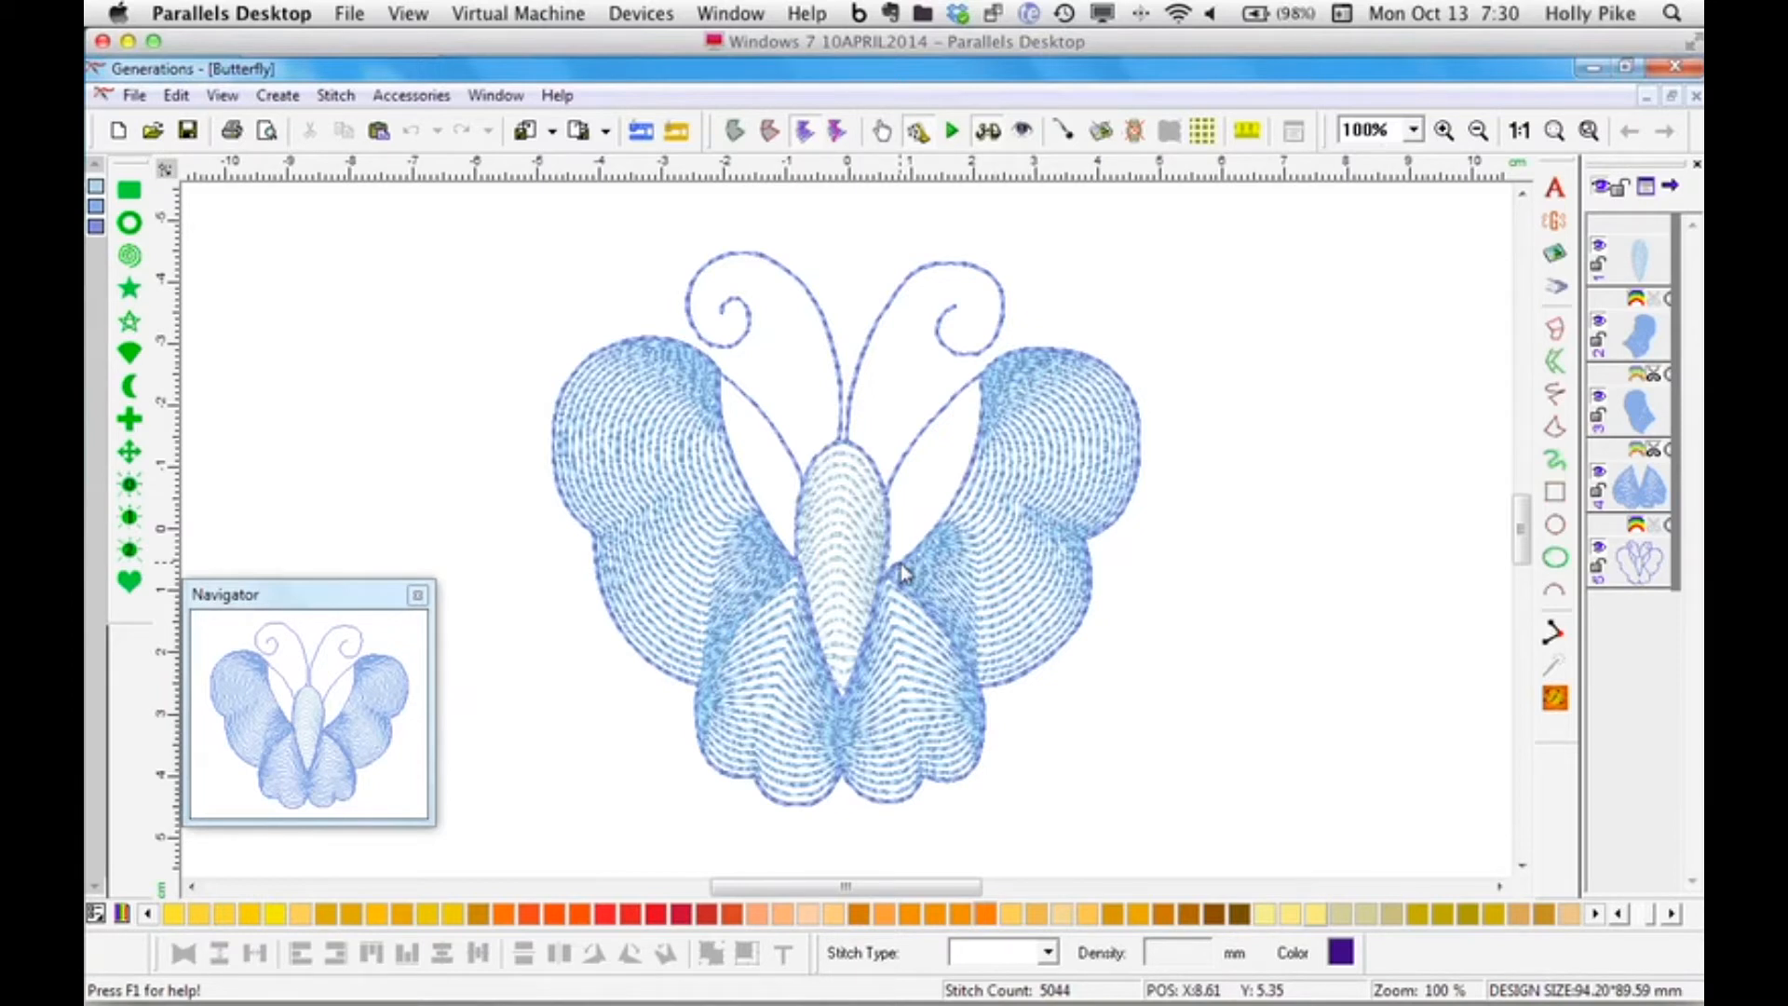
left_click(1696, 97)
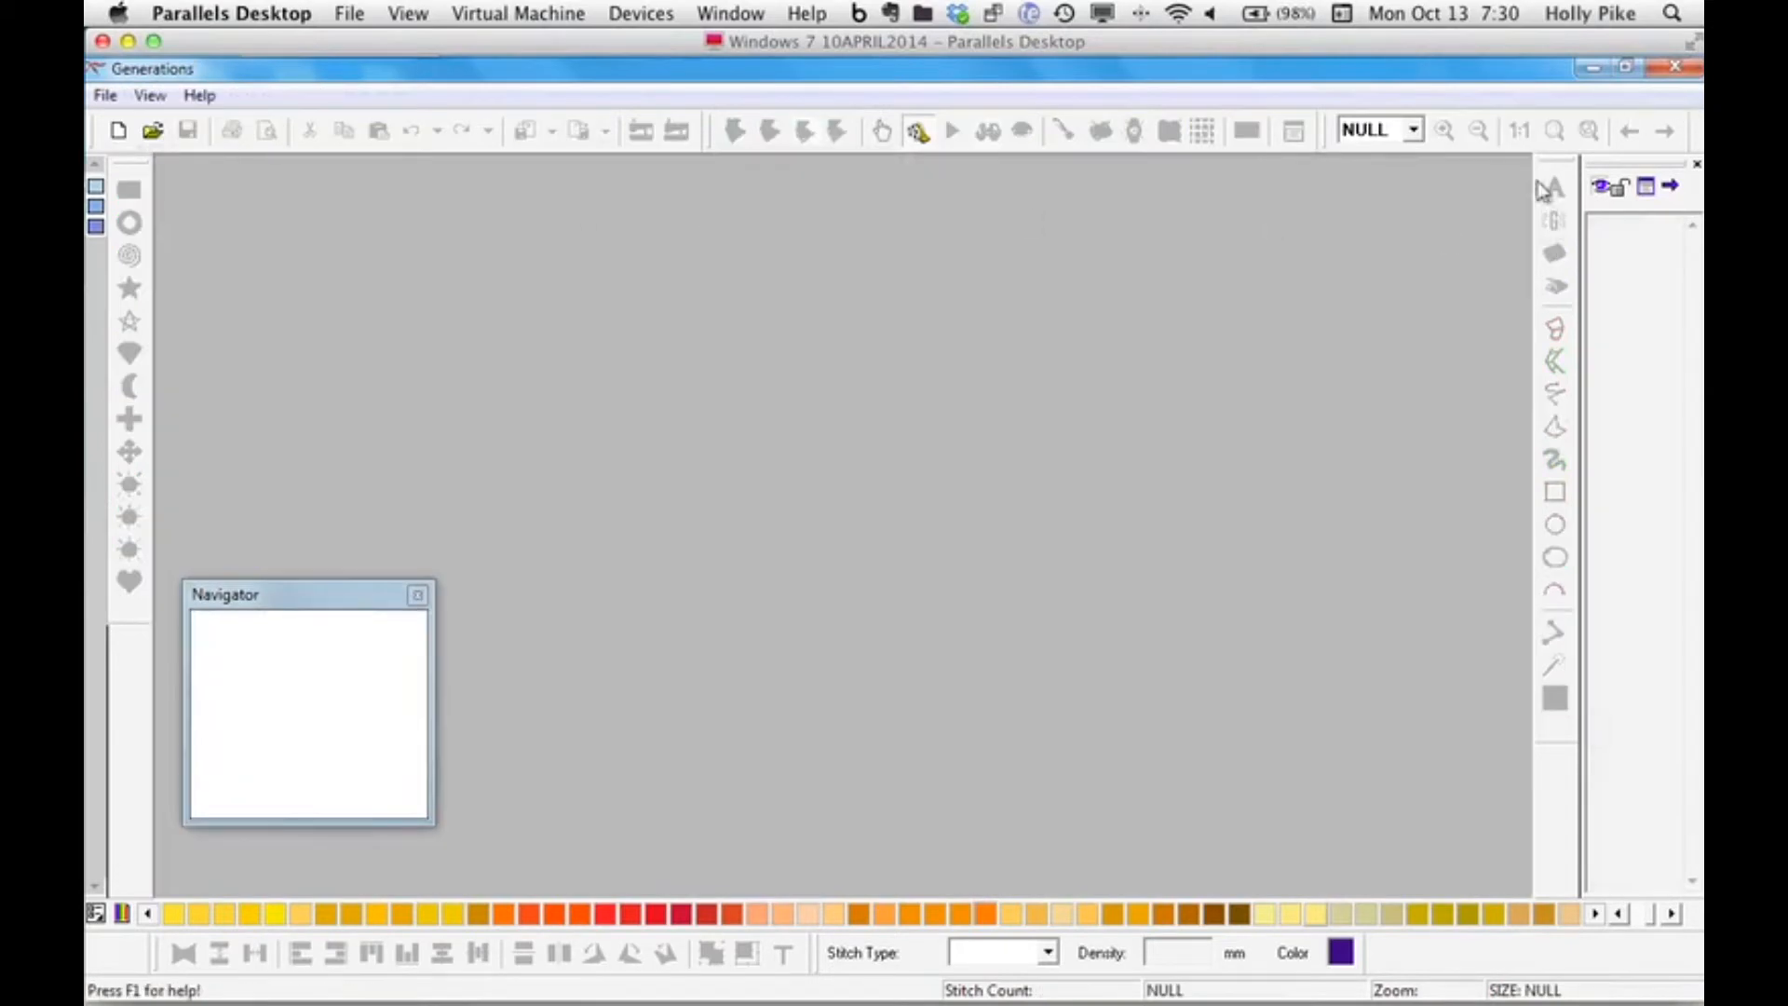
Create a new design and import the 035.GIF pear artwork from the webinar folder, opening its size for editing.
left_click(118, 130)
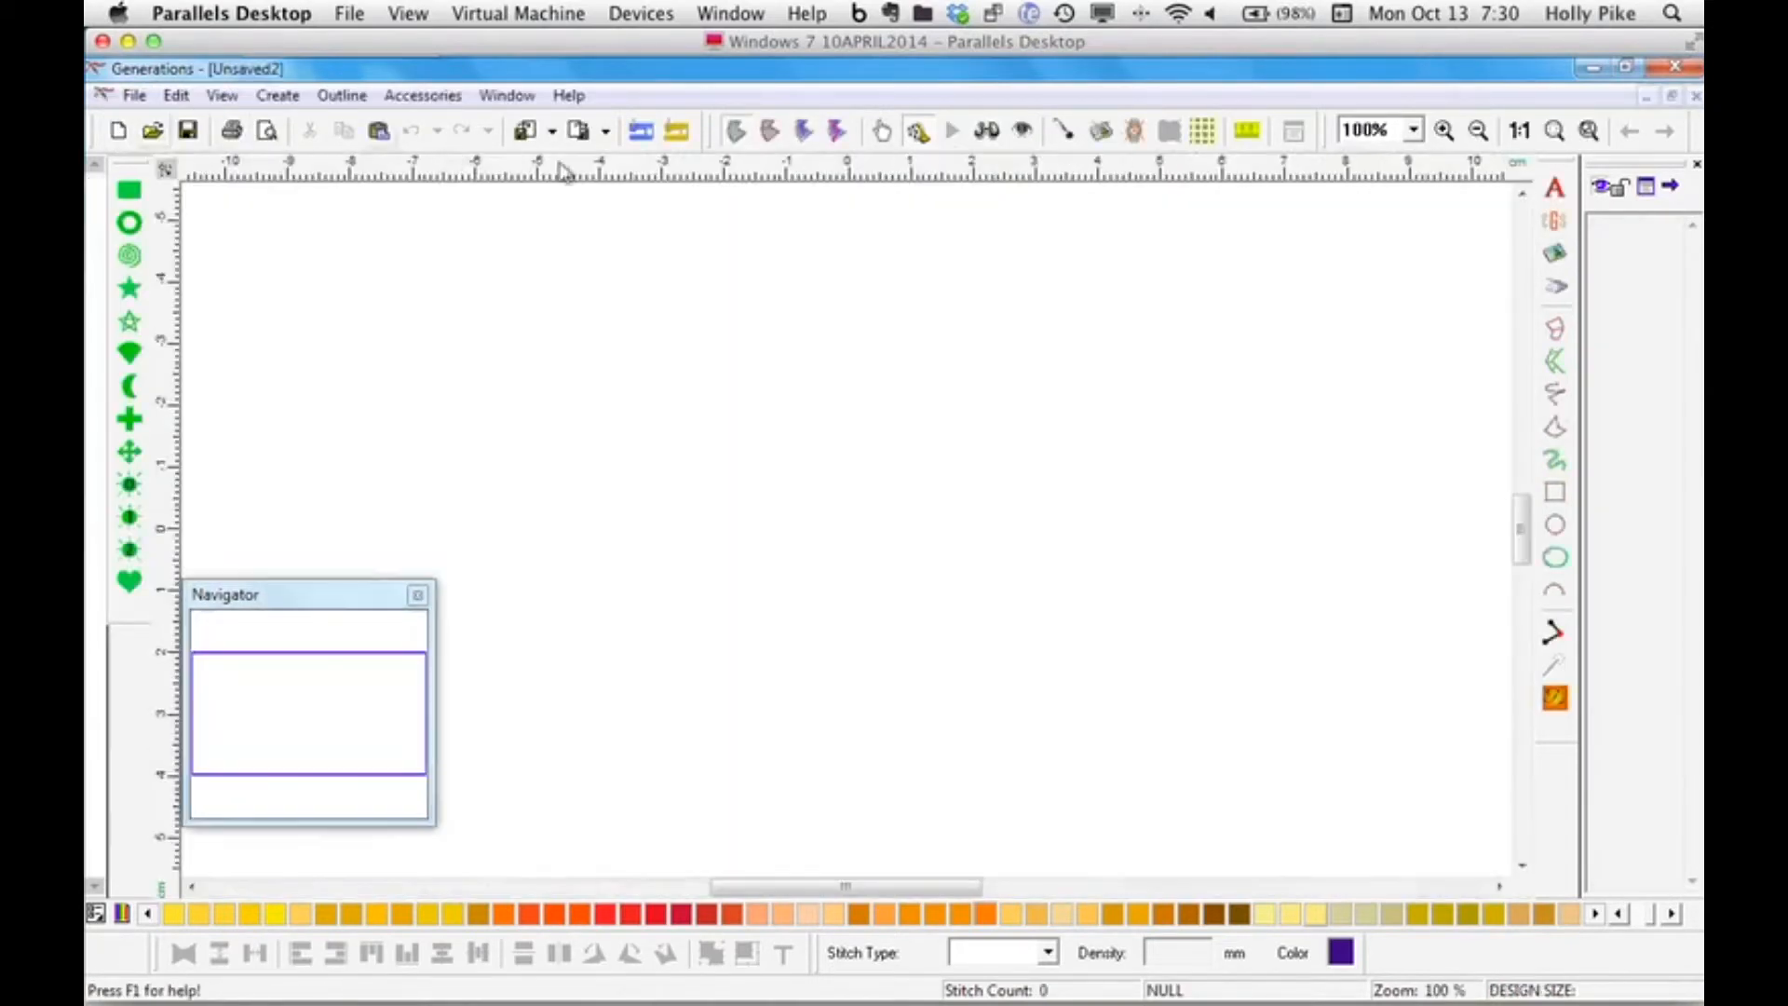
left_click(1556, 253)
double_click(682, 195)
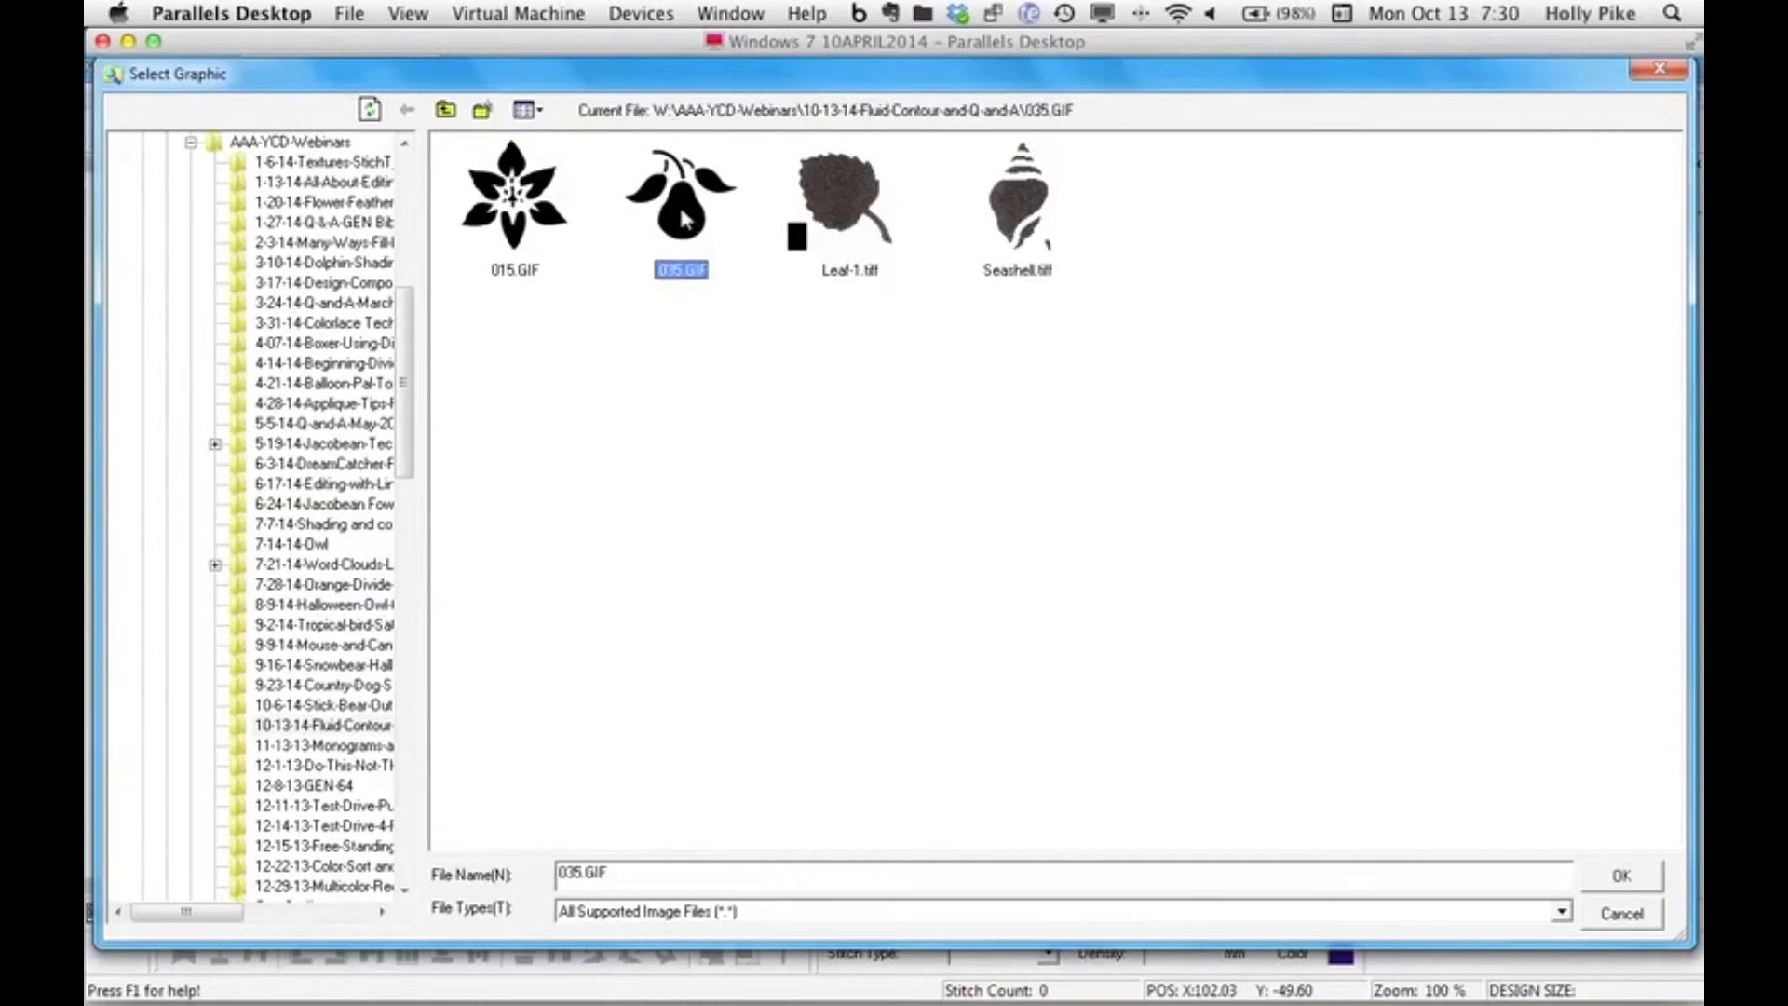
left_click(725, 485)
left_click(1071, 657)
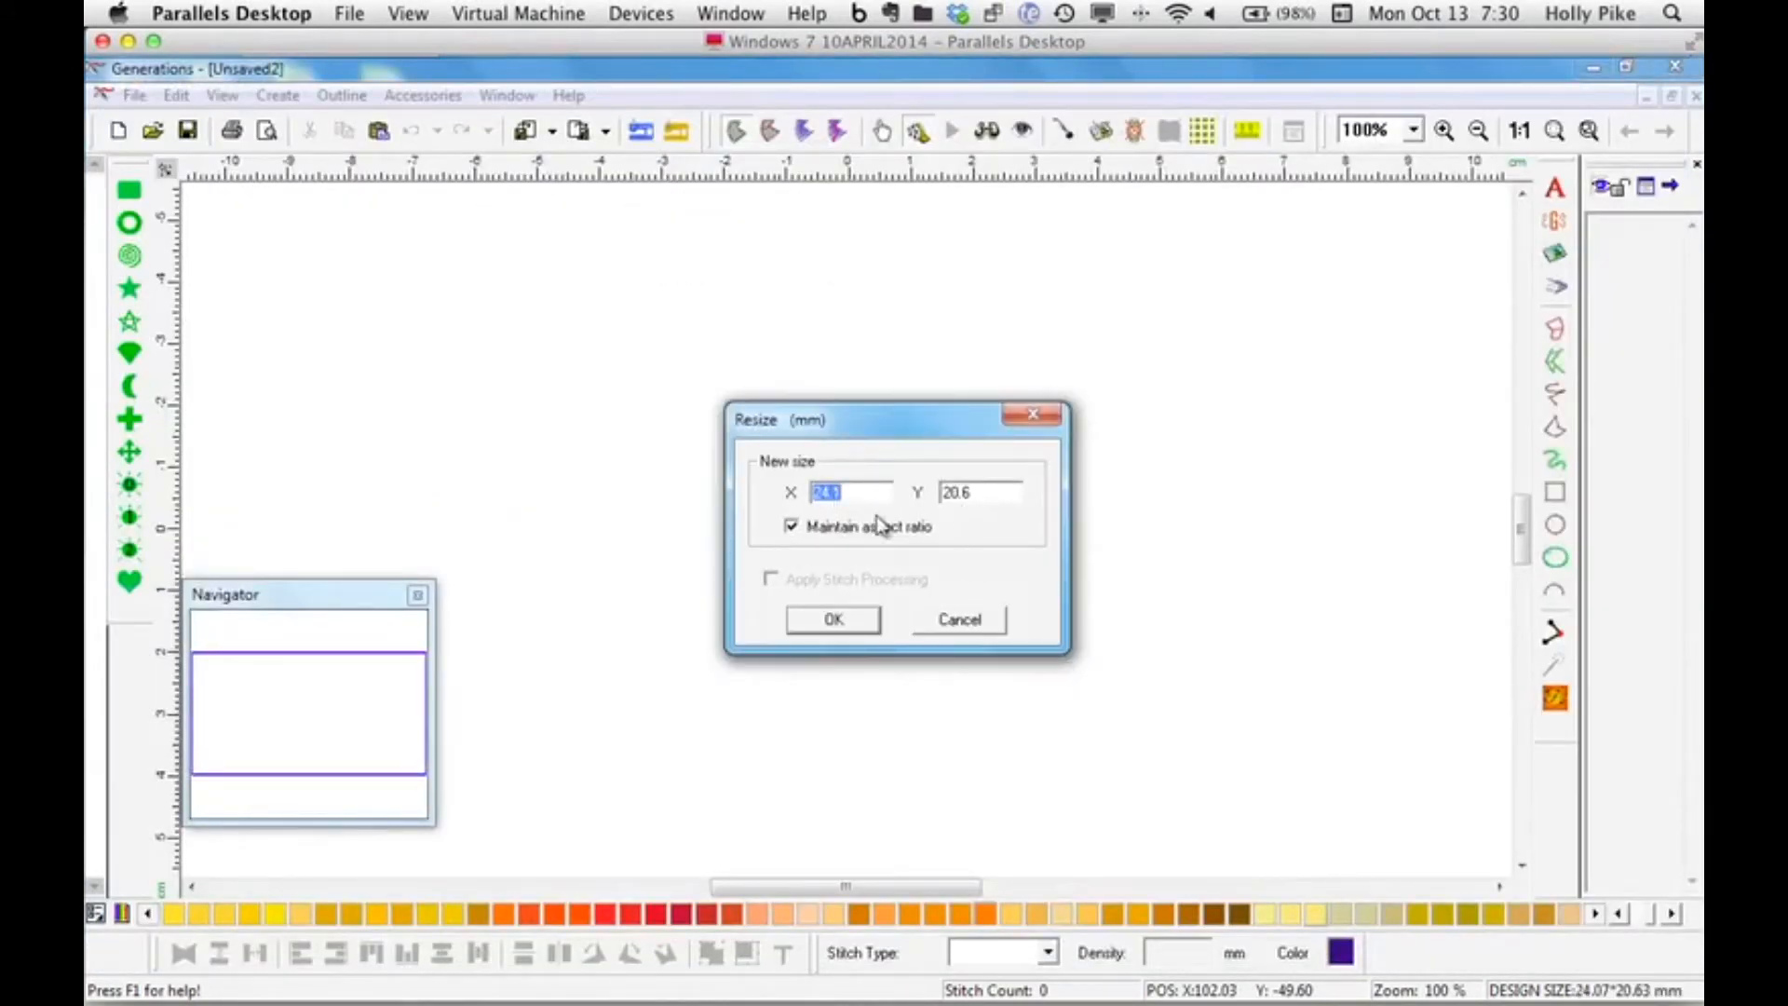
Set the pear artwork's width to 75 mm with its proportions kept and enlarge it to about 83 × 71 mm.
type("75")
left_click(871, 619)
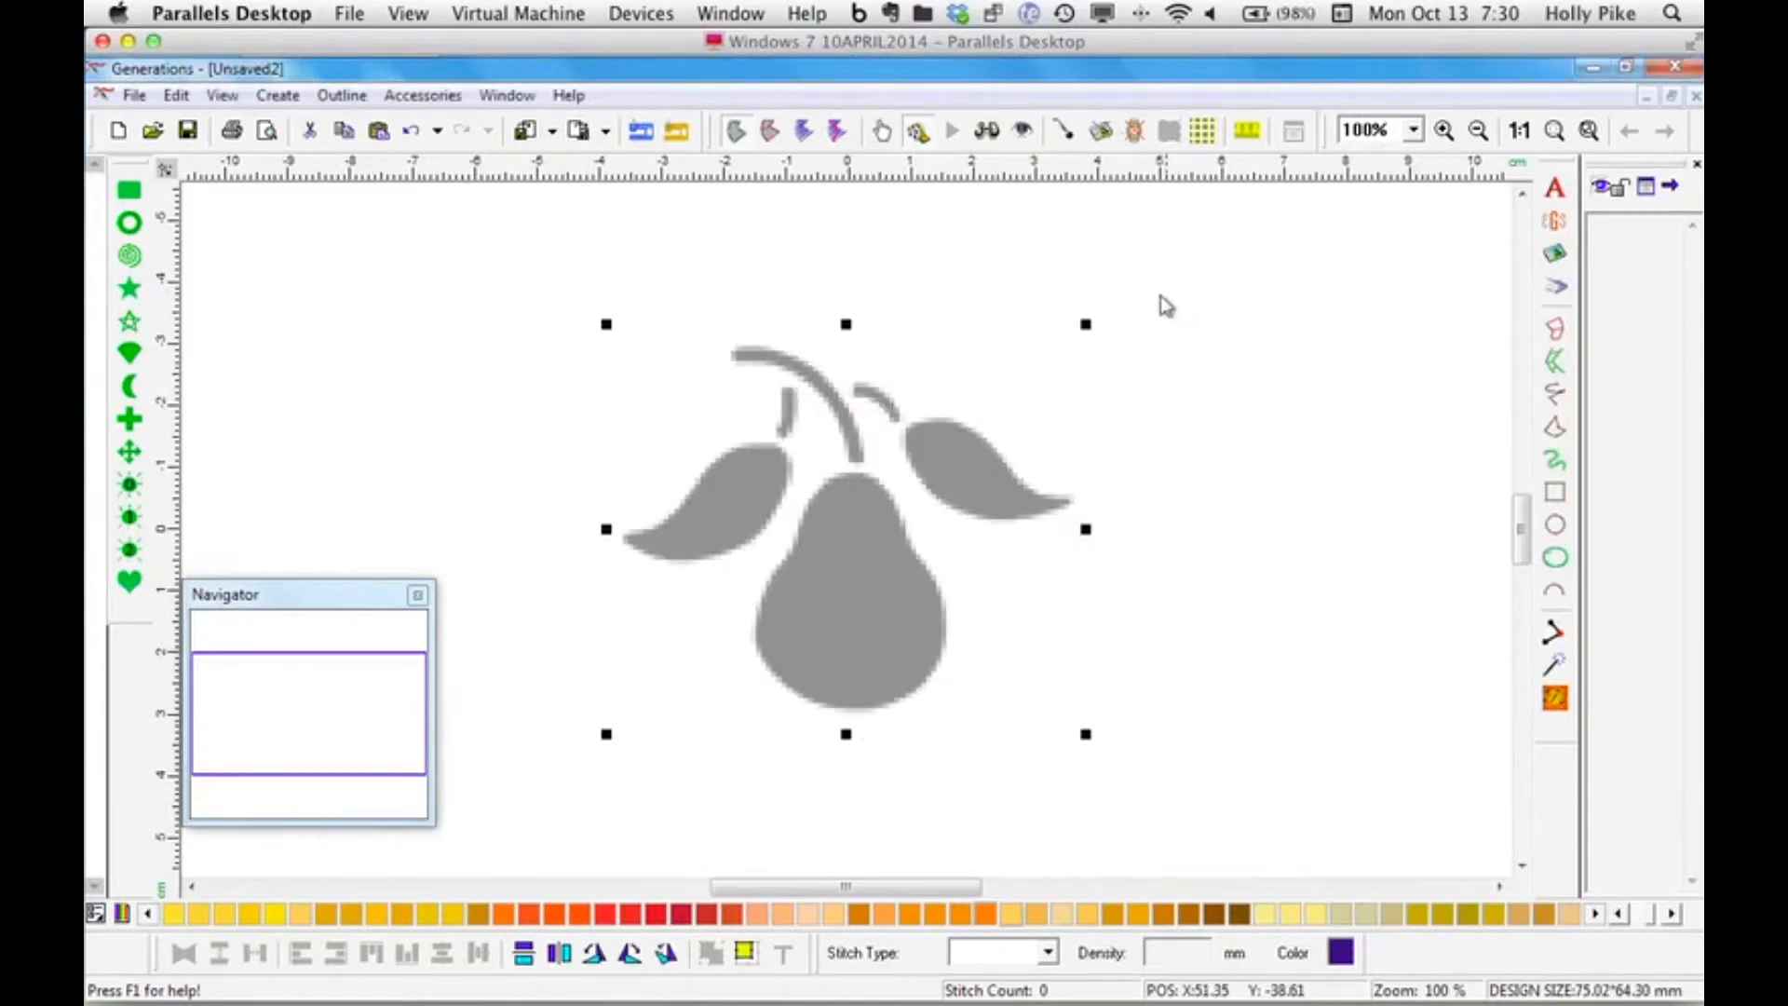
left_click_drag(1086, 324, 1136, 276)
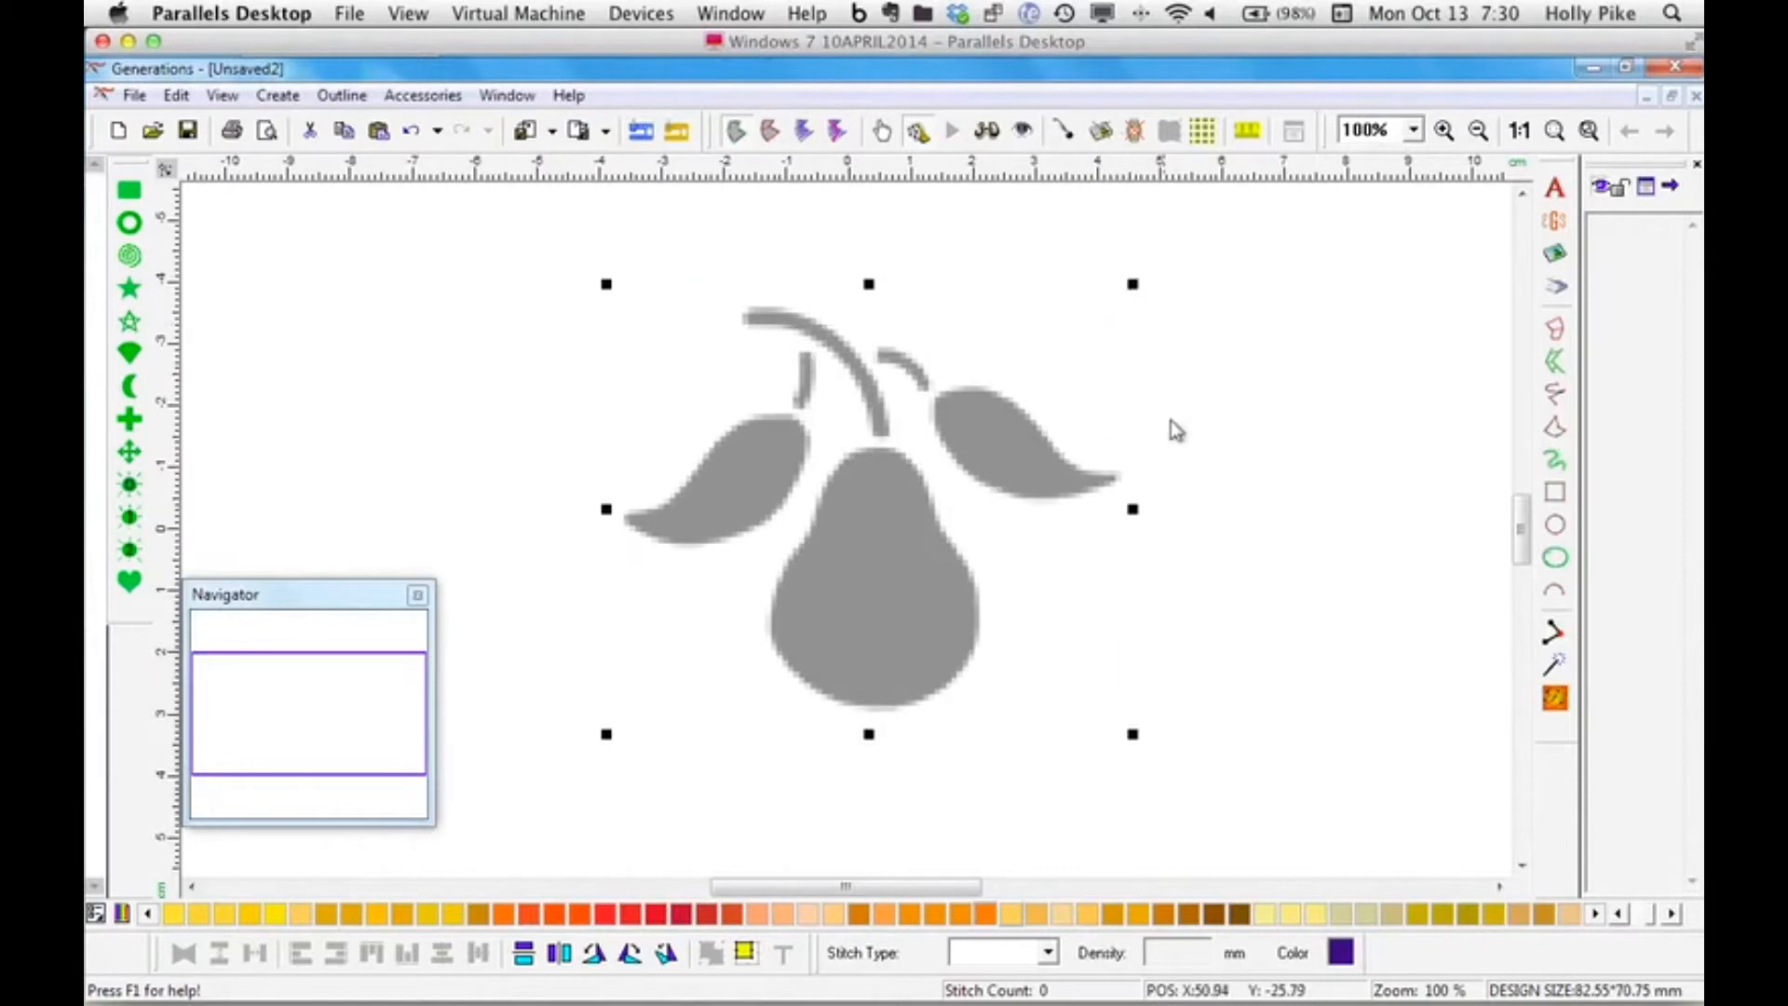
Zoom in on the pear body at 200% and set the thread color to pale green.
left_click_drag(941, 888, 947, 892)
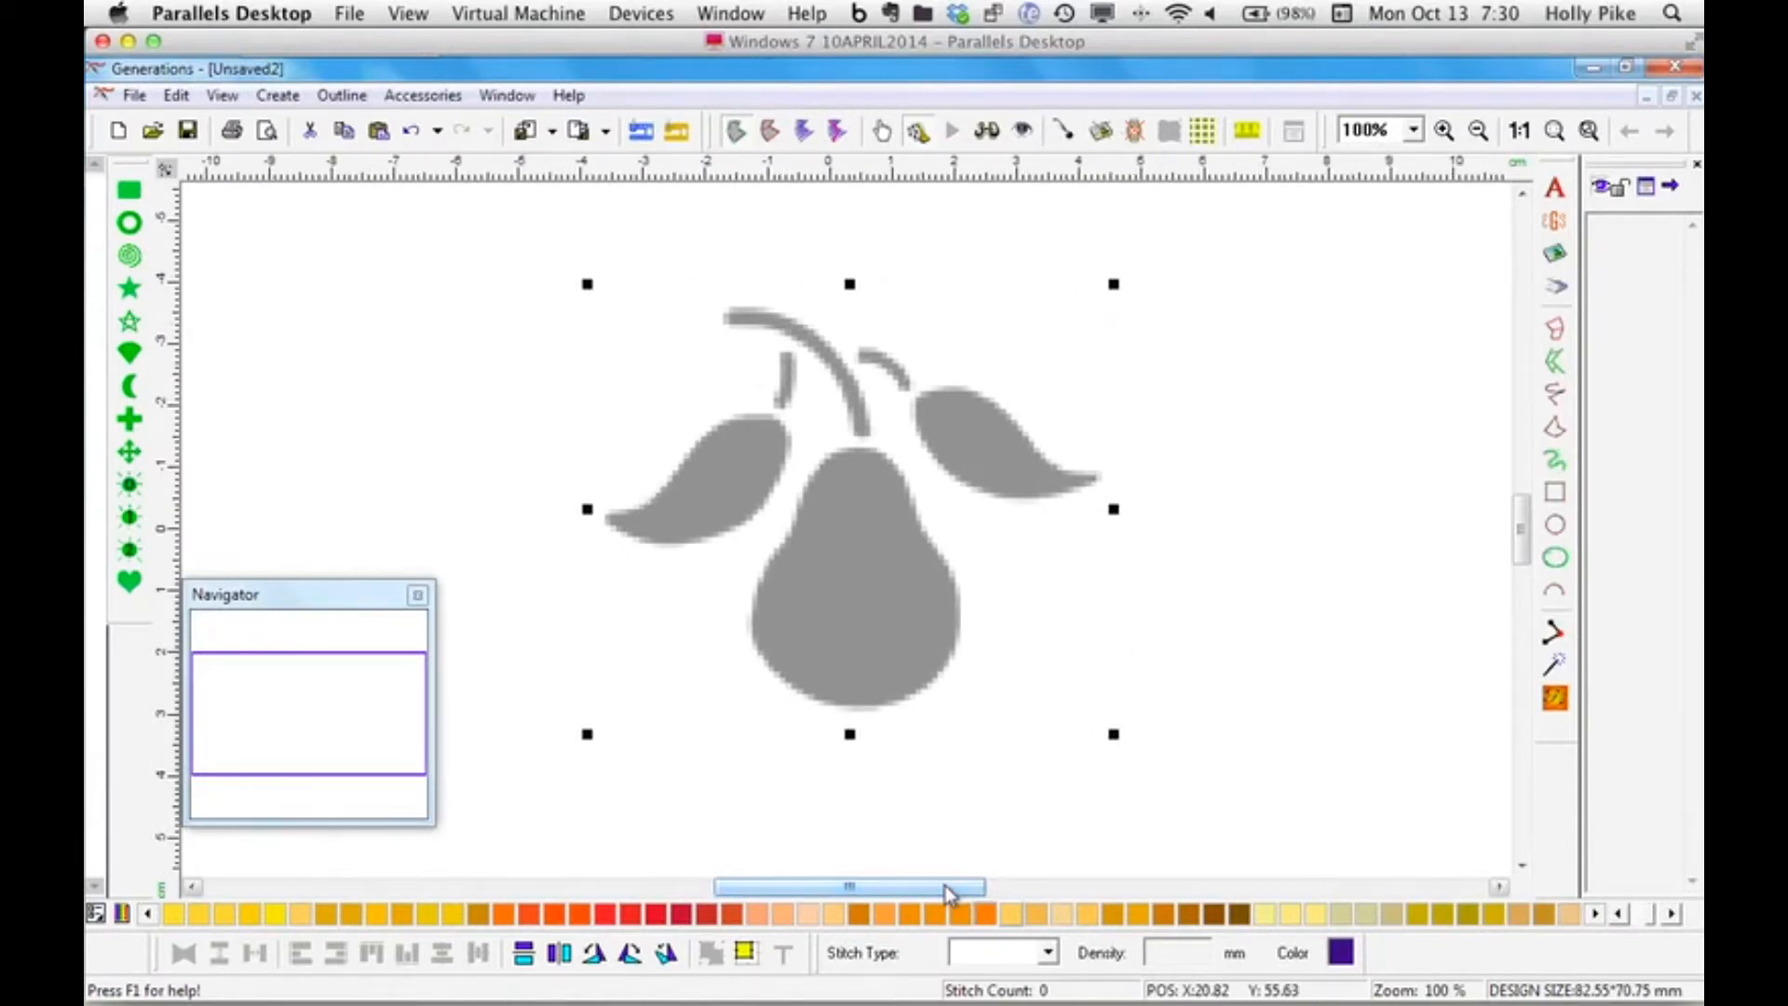
left_click(1415, 133)
left_click(1370, 238)
left_click_drag(1520, 527, 1521, 533)
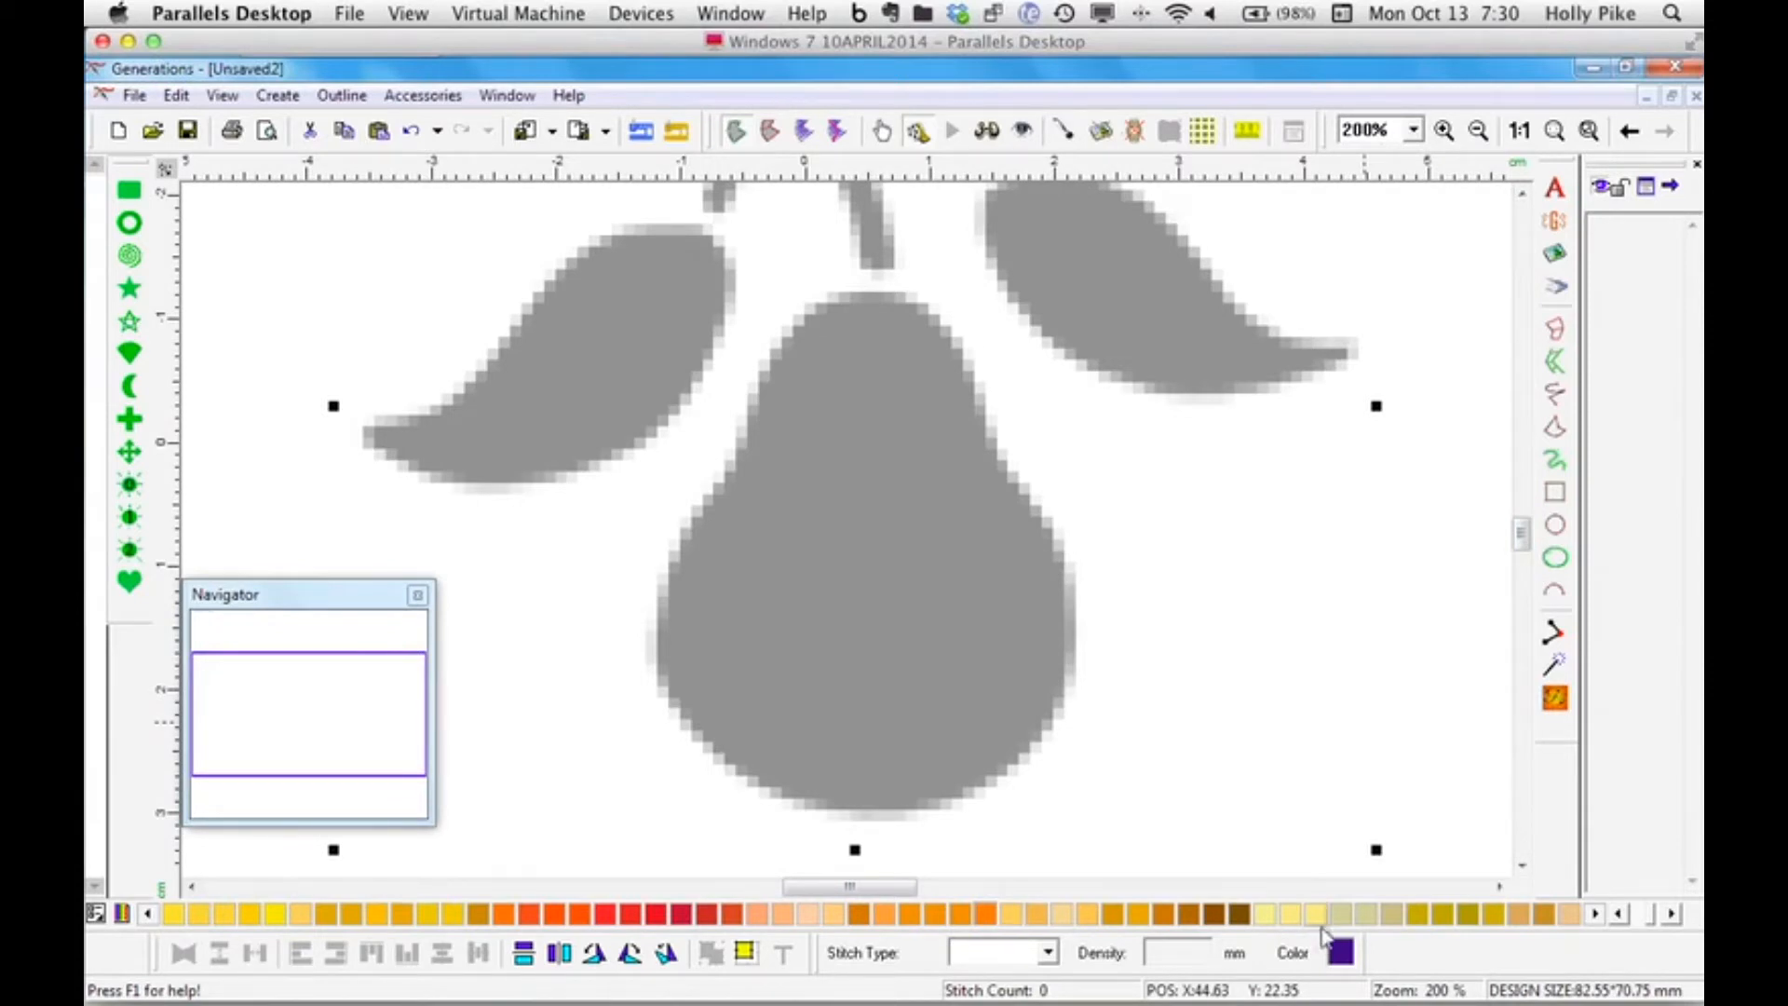
left_click(1665, 916)
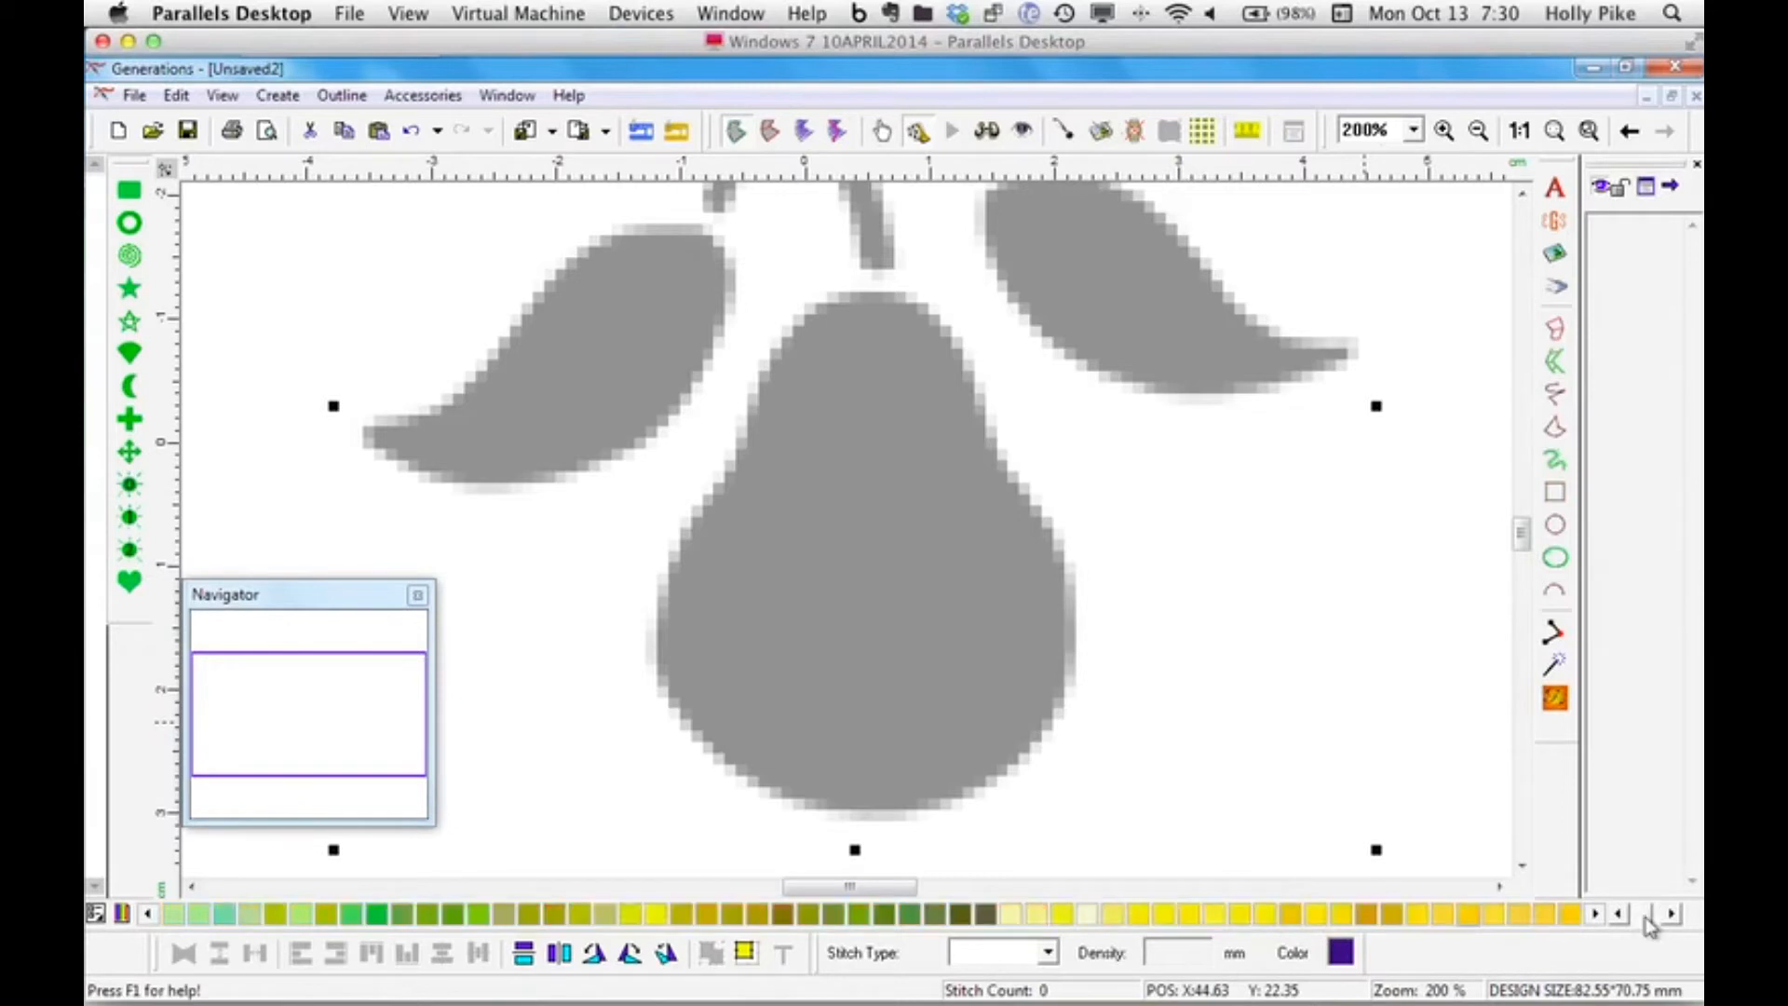
left_click(1567, 915)
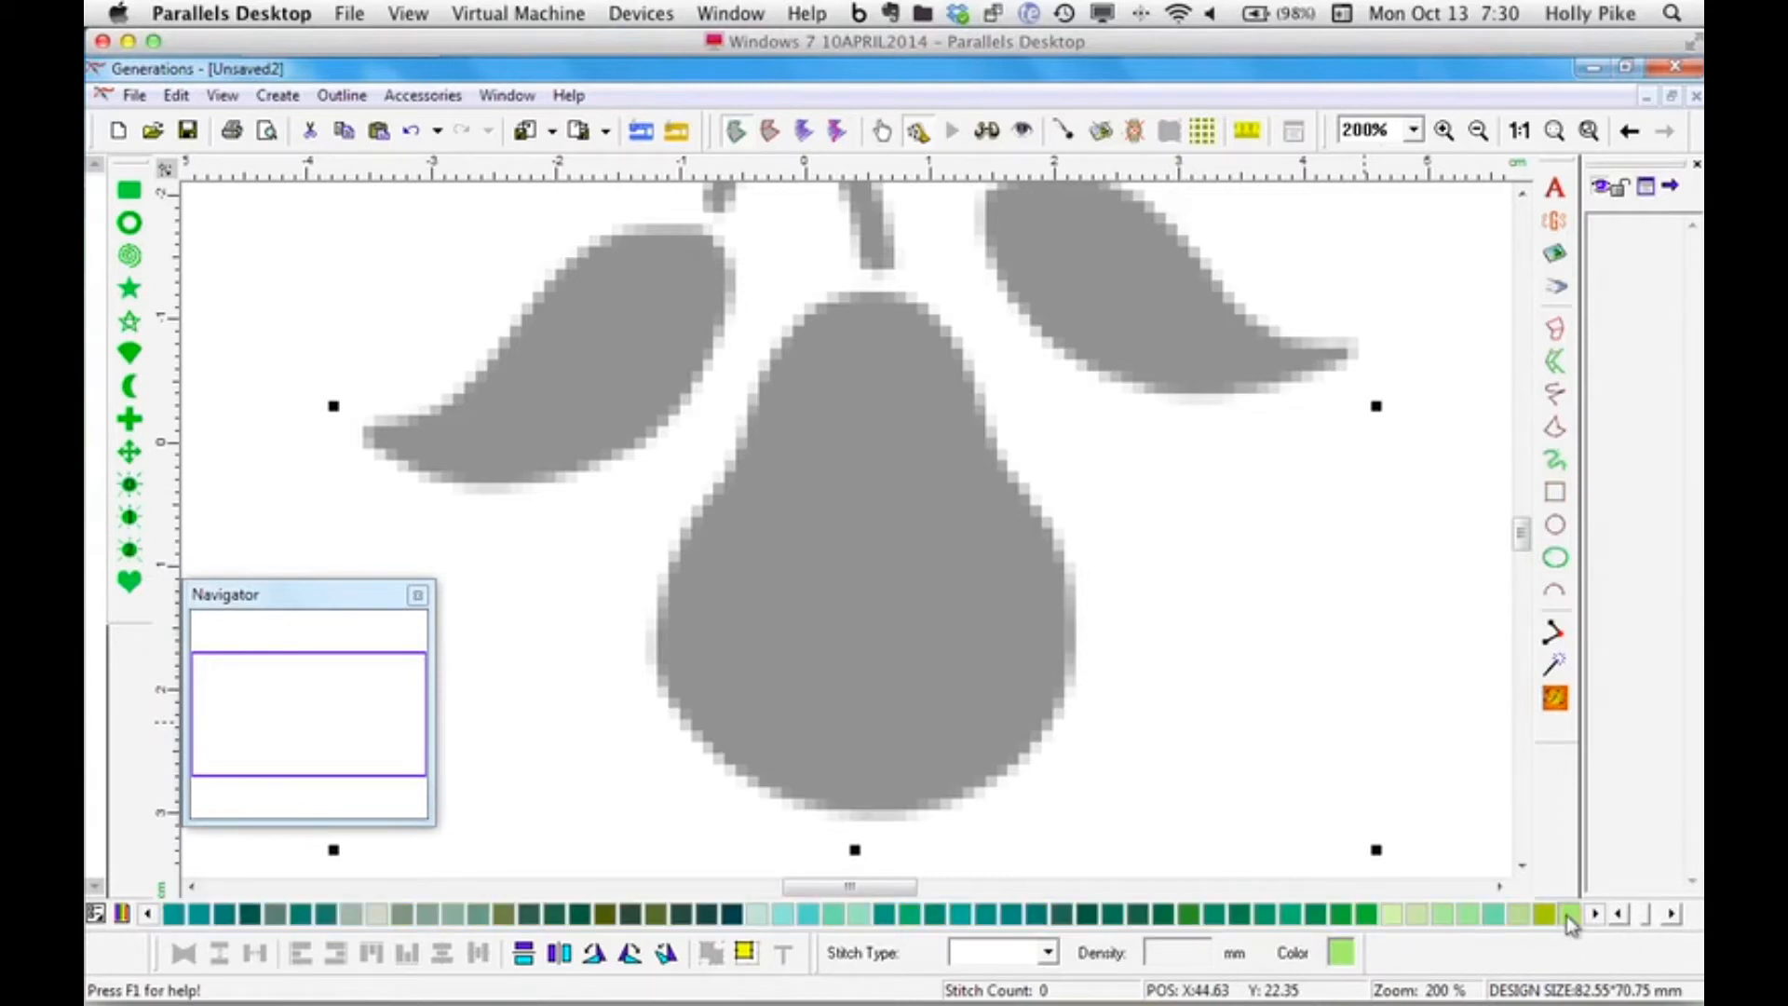
left_click(1402, 916)
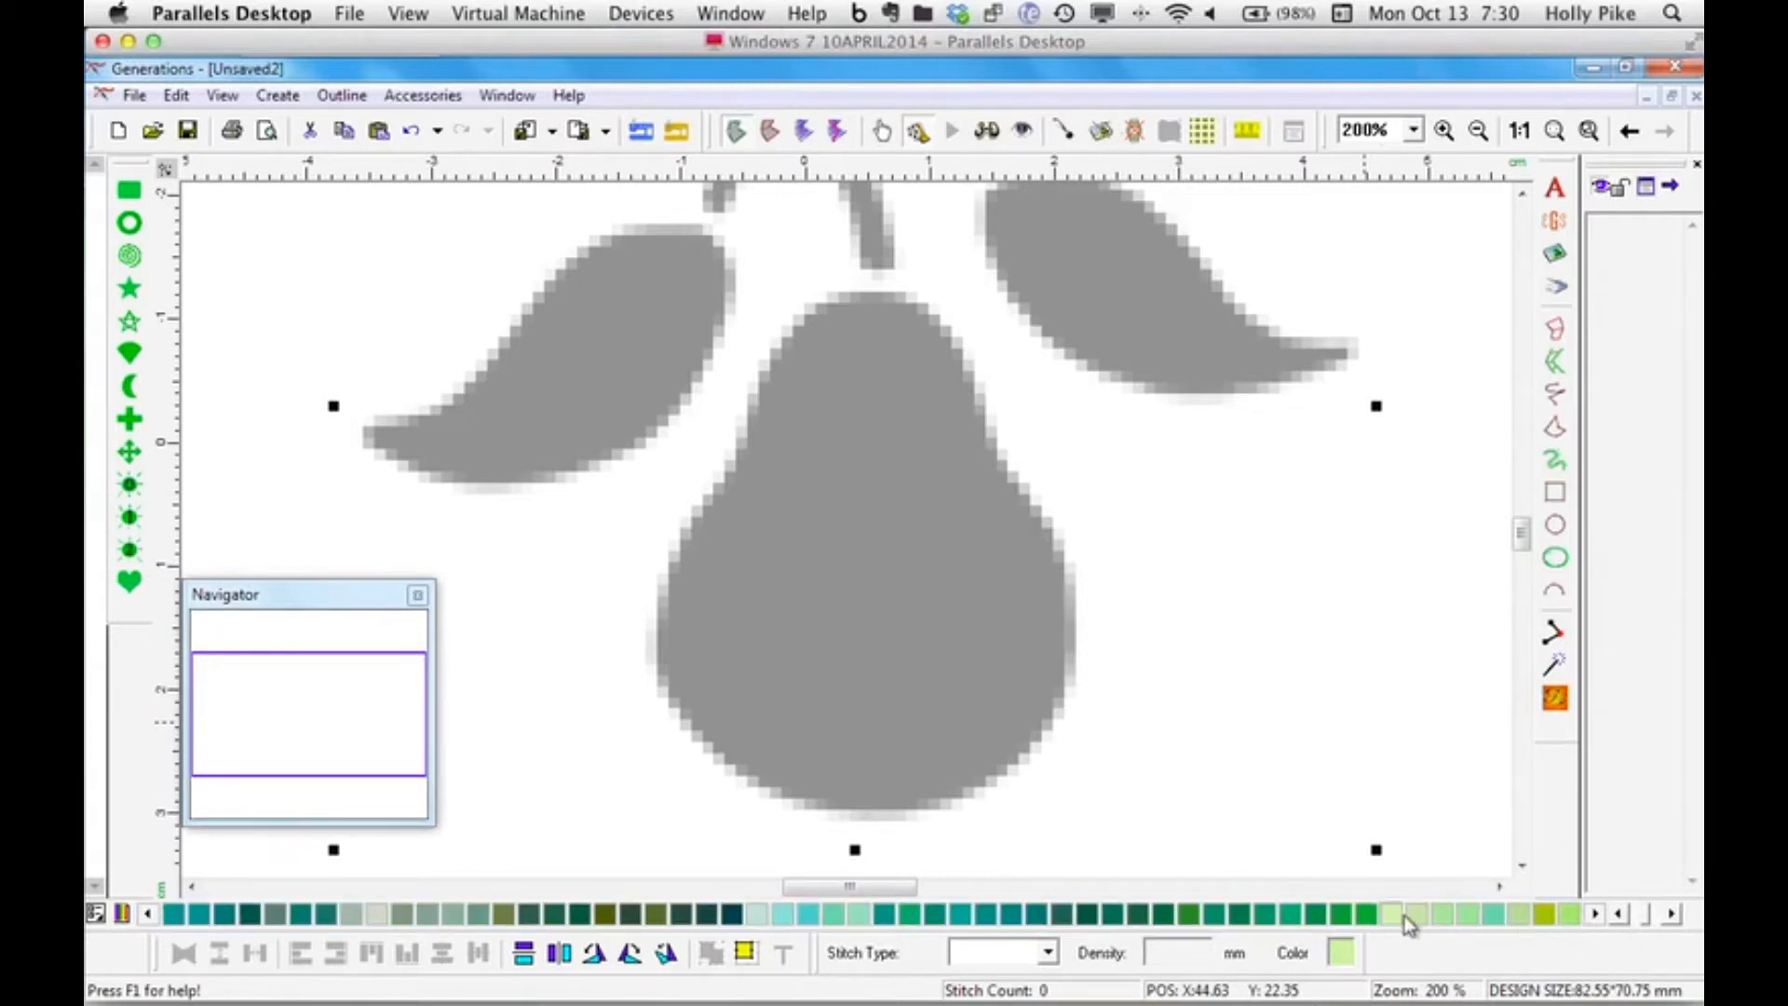
Trace the pear body's outline with a closed curve to make a stitched fill about 34 × 43 mm.
left_click(1554, 427)
mouse_move(879, 285)
left_mouse_down()
mouse_move(805, 310)
mouse_move(659, 602)
mouse_move(687, 738)
mouse_move(804, 809)
mouse_move(965, 796)
mouse_move(1067, 695)
mouse_move(1073, 562)
mouse_move(1013, 476)
mouse_move(959, 337)
mouse_move(880, 289)
left_mouse_up()
right_click(874, 289)
left_click(988, 131)
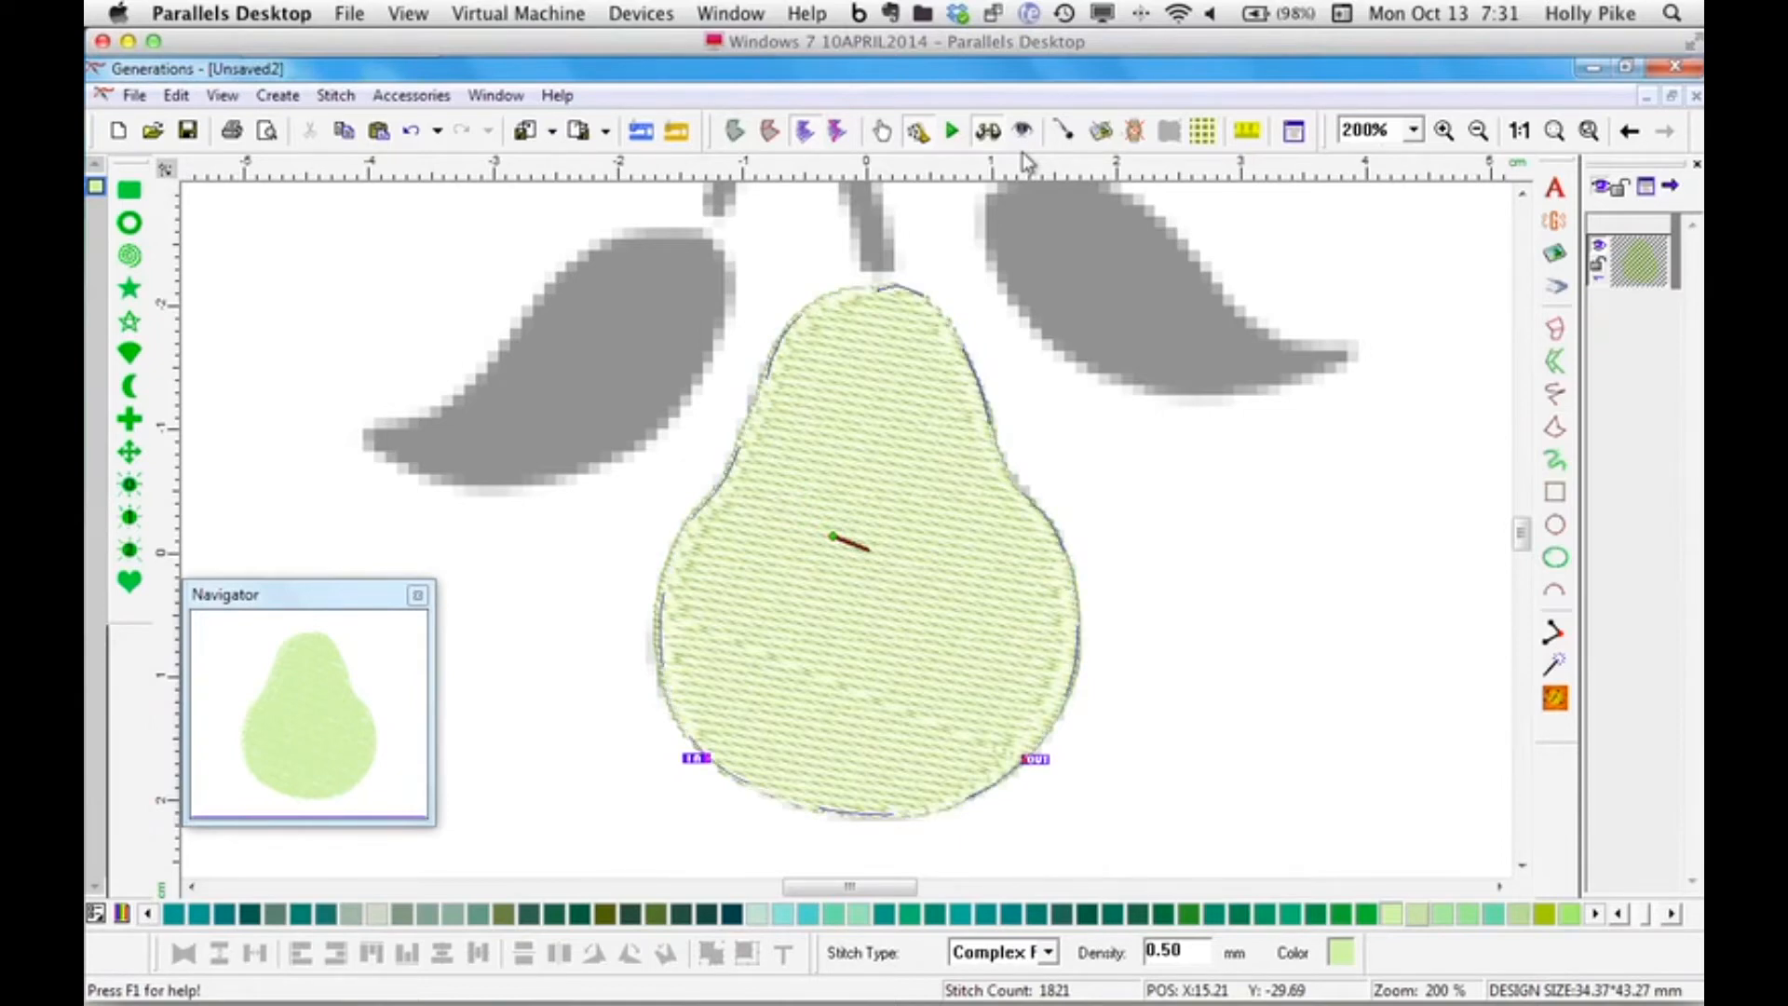
Change the pear's stitch type to Fluid Contour with density 4, smooth edges enabled and auto shorten disabled.
double_click(901, 514)
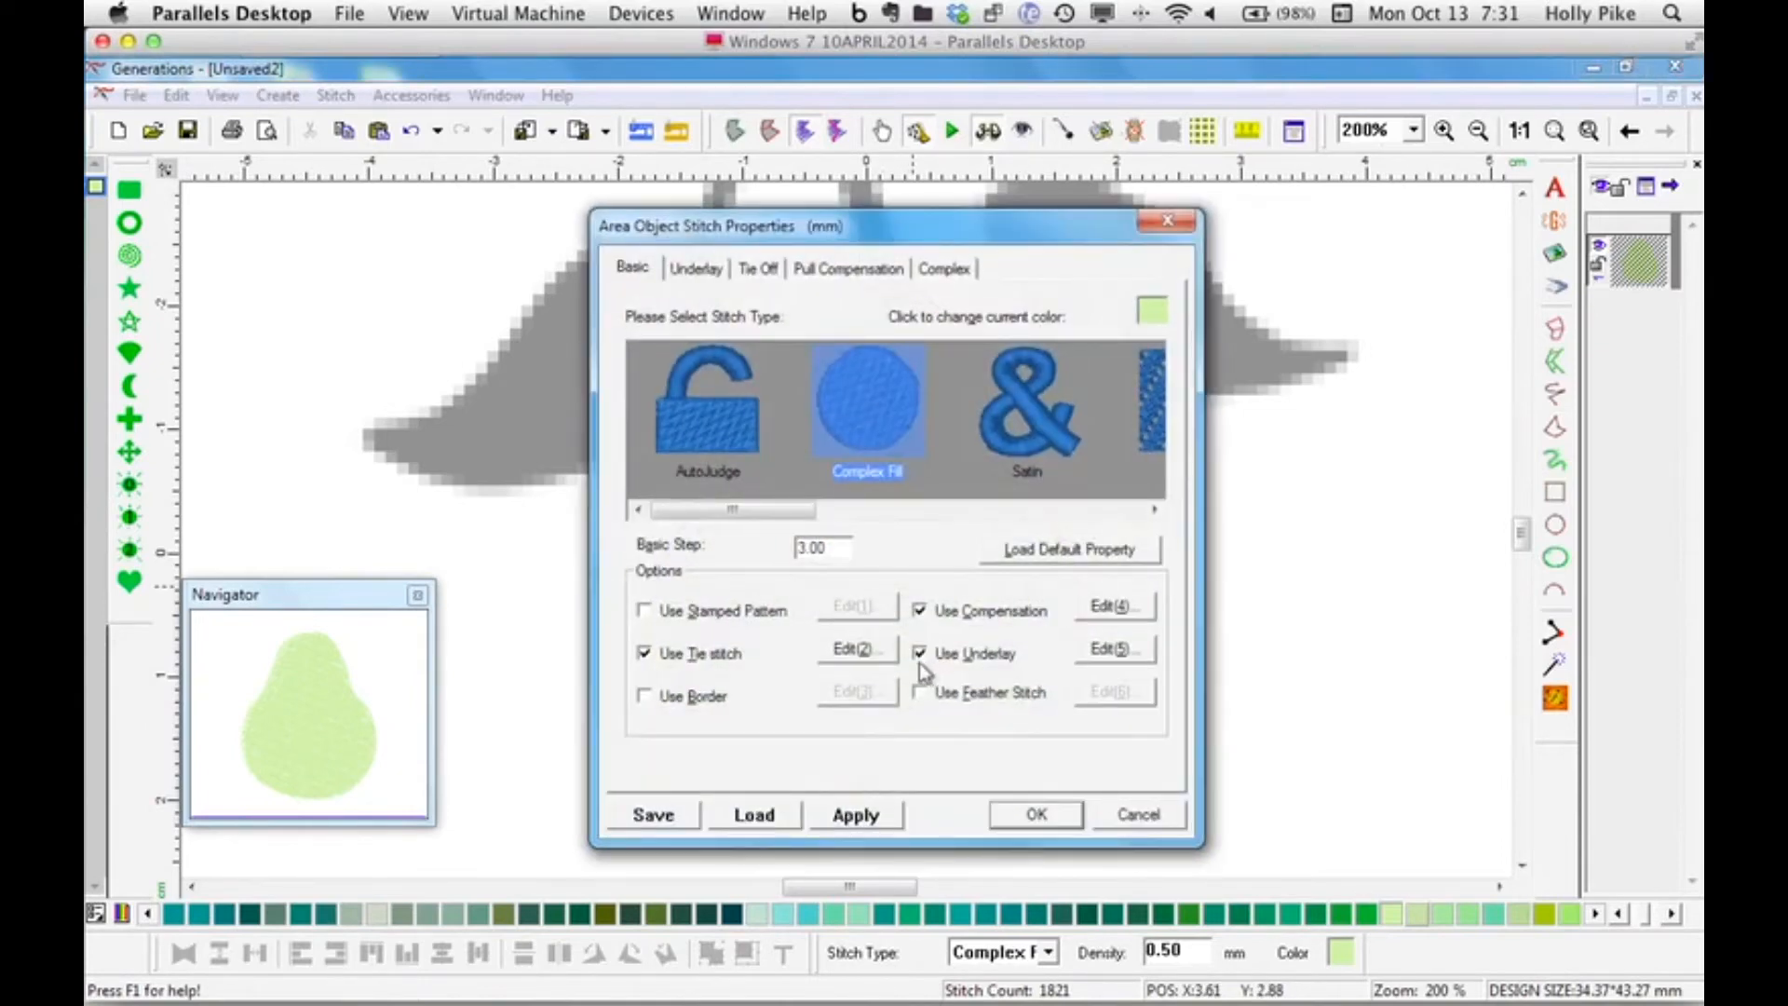
left_click_drag(799, 519, 1075, 472)
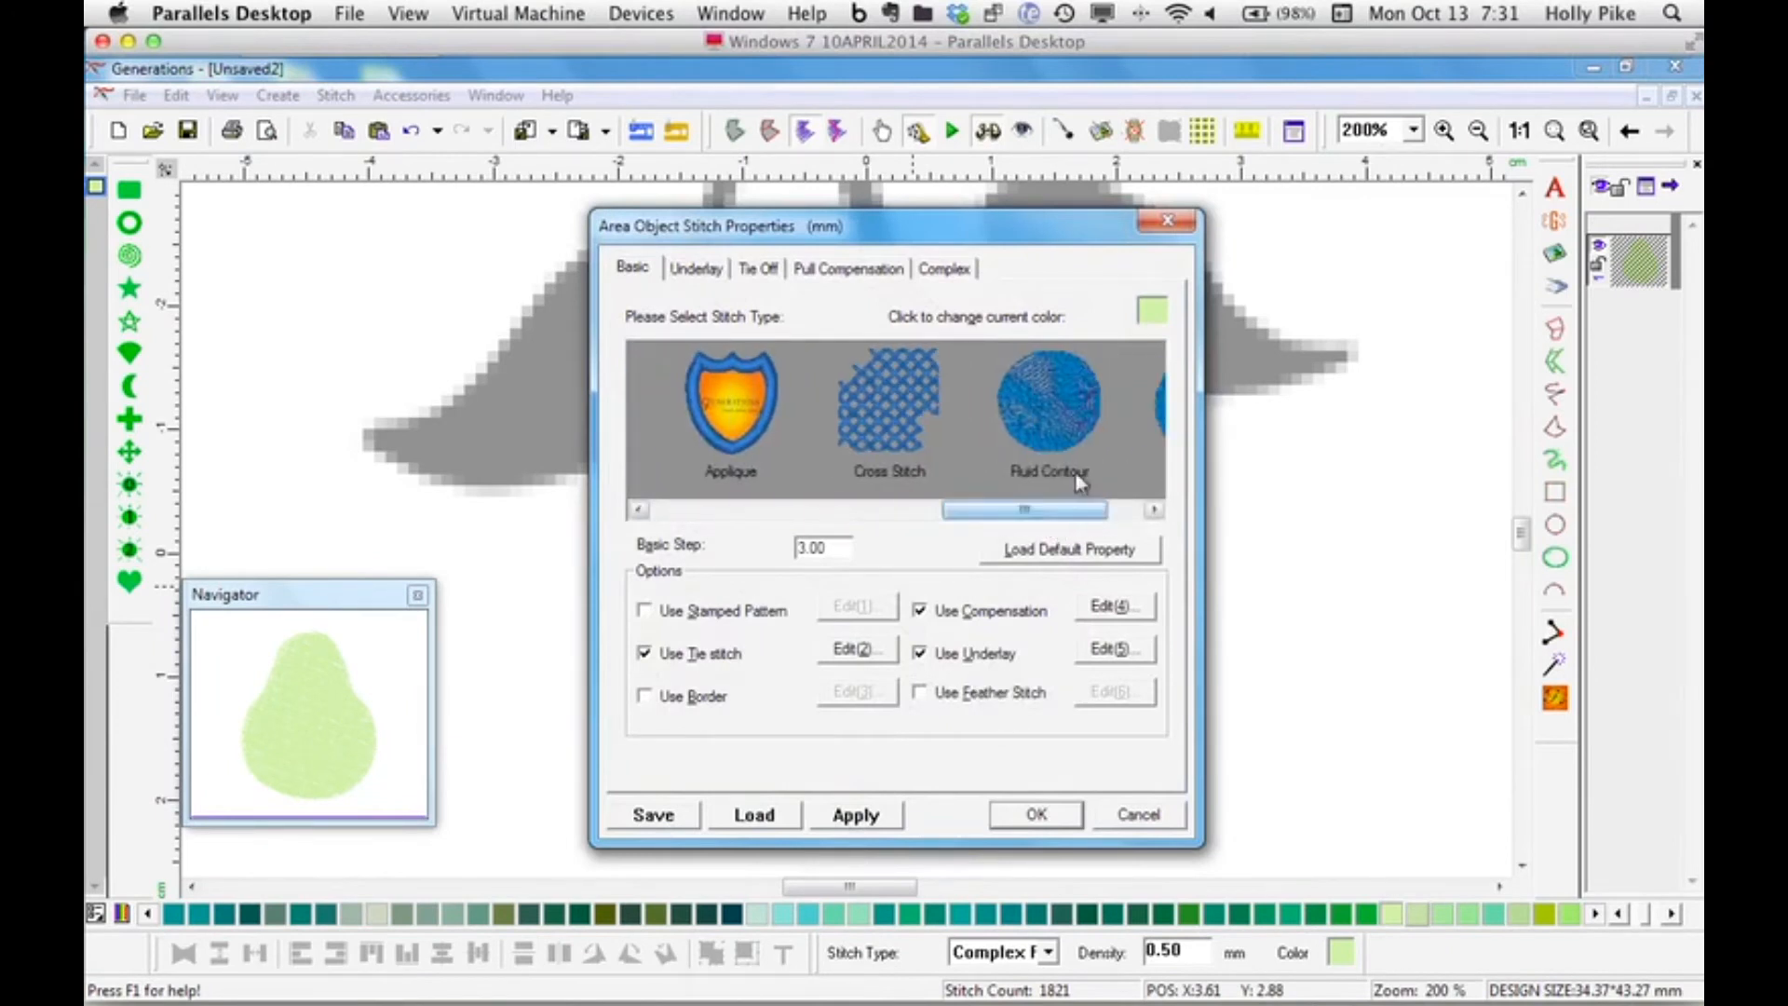
left_click(1049, 415)
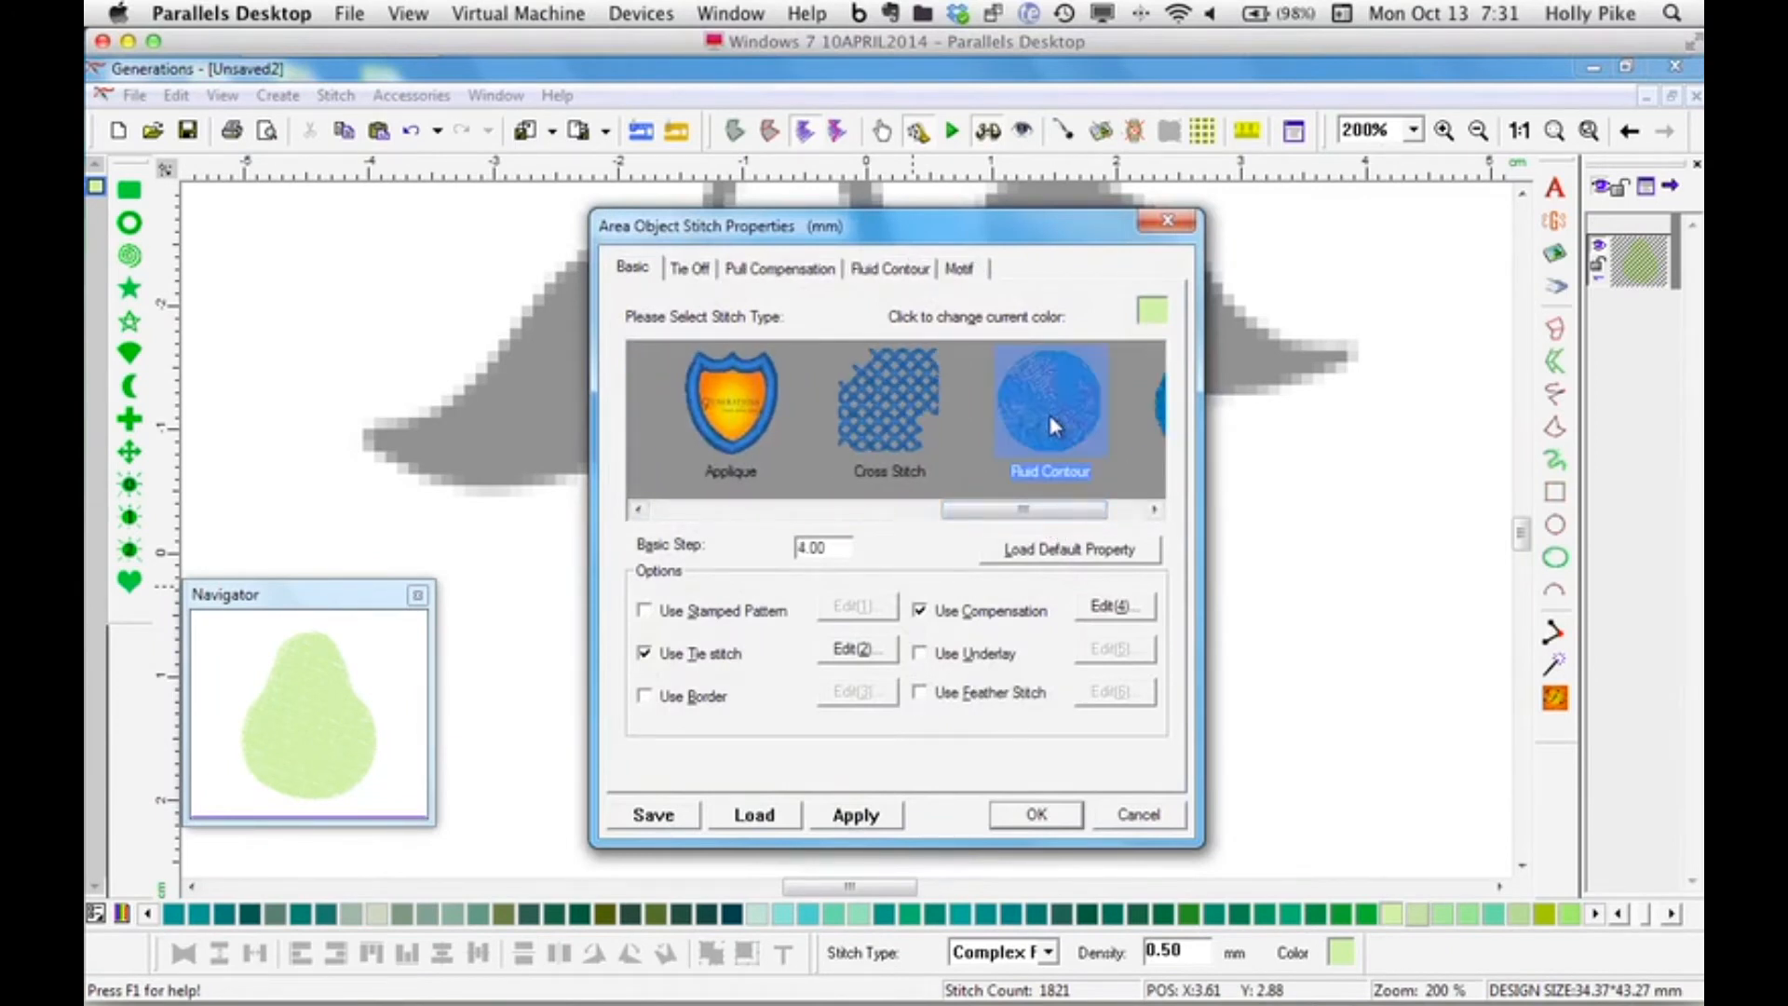
left_click(889, 276)
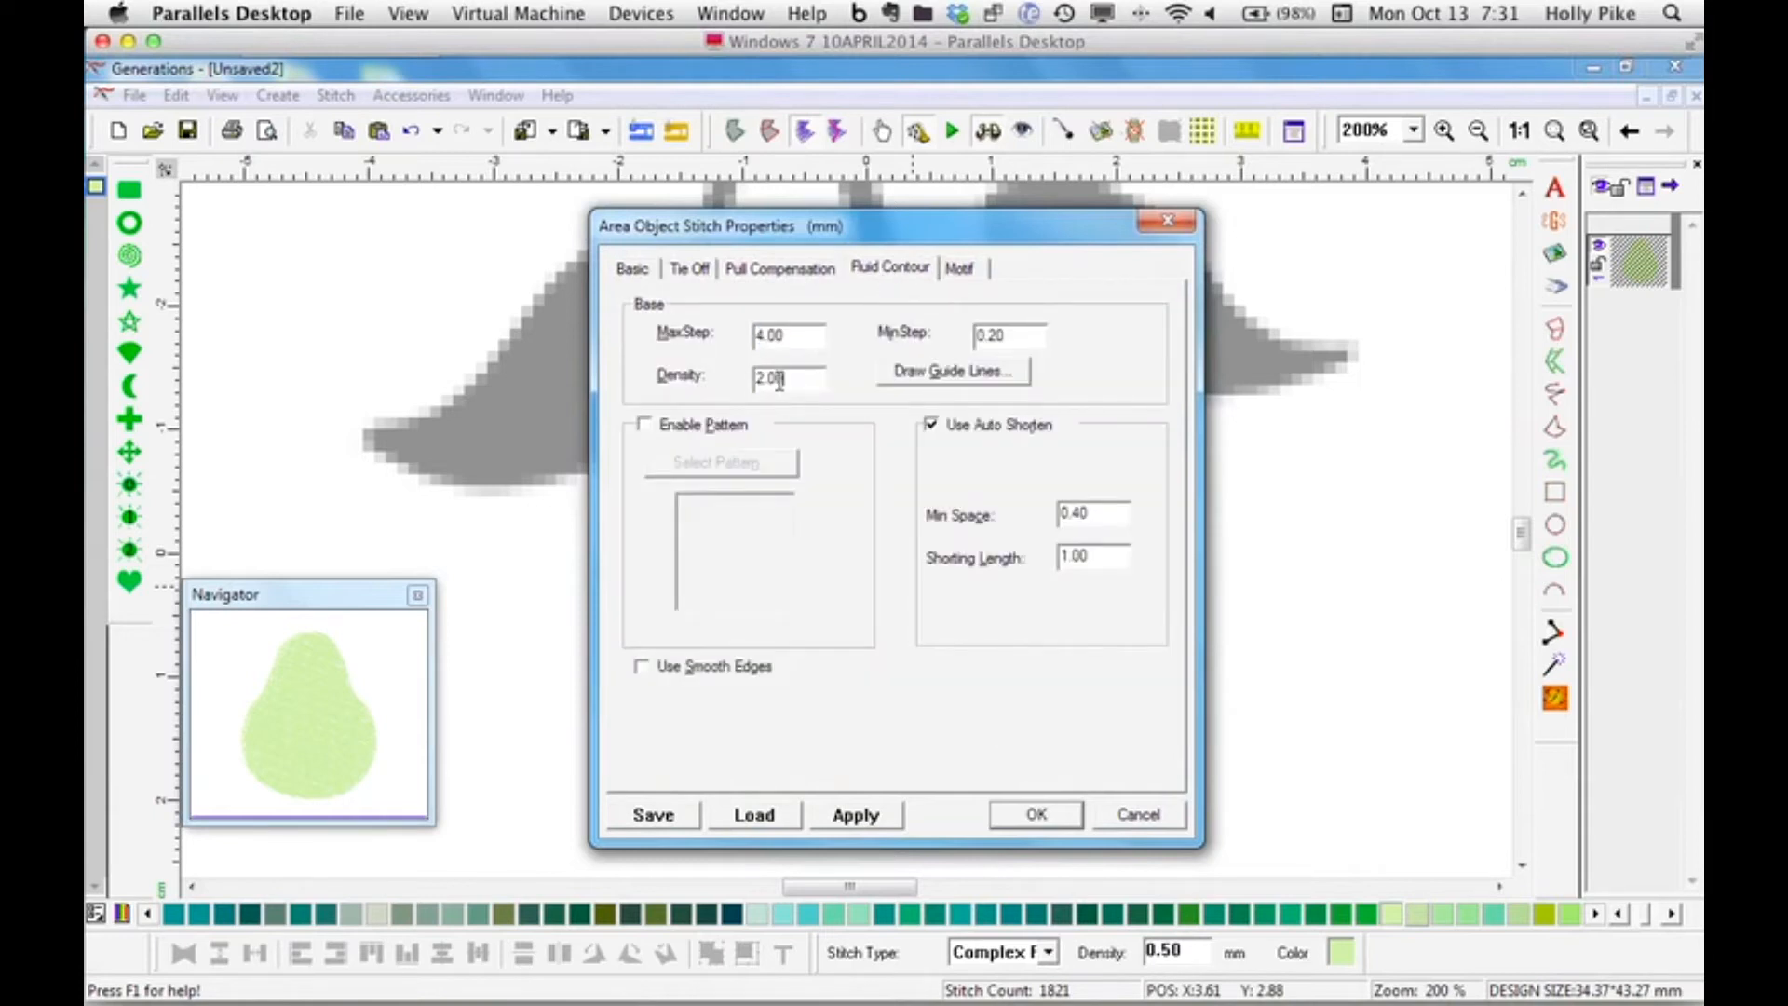
type("4")
left_click(641, 667)
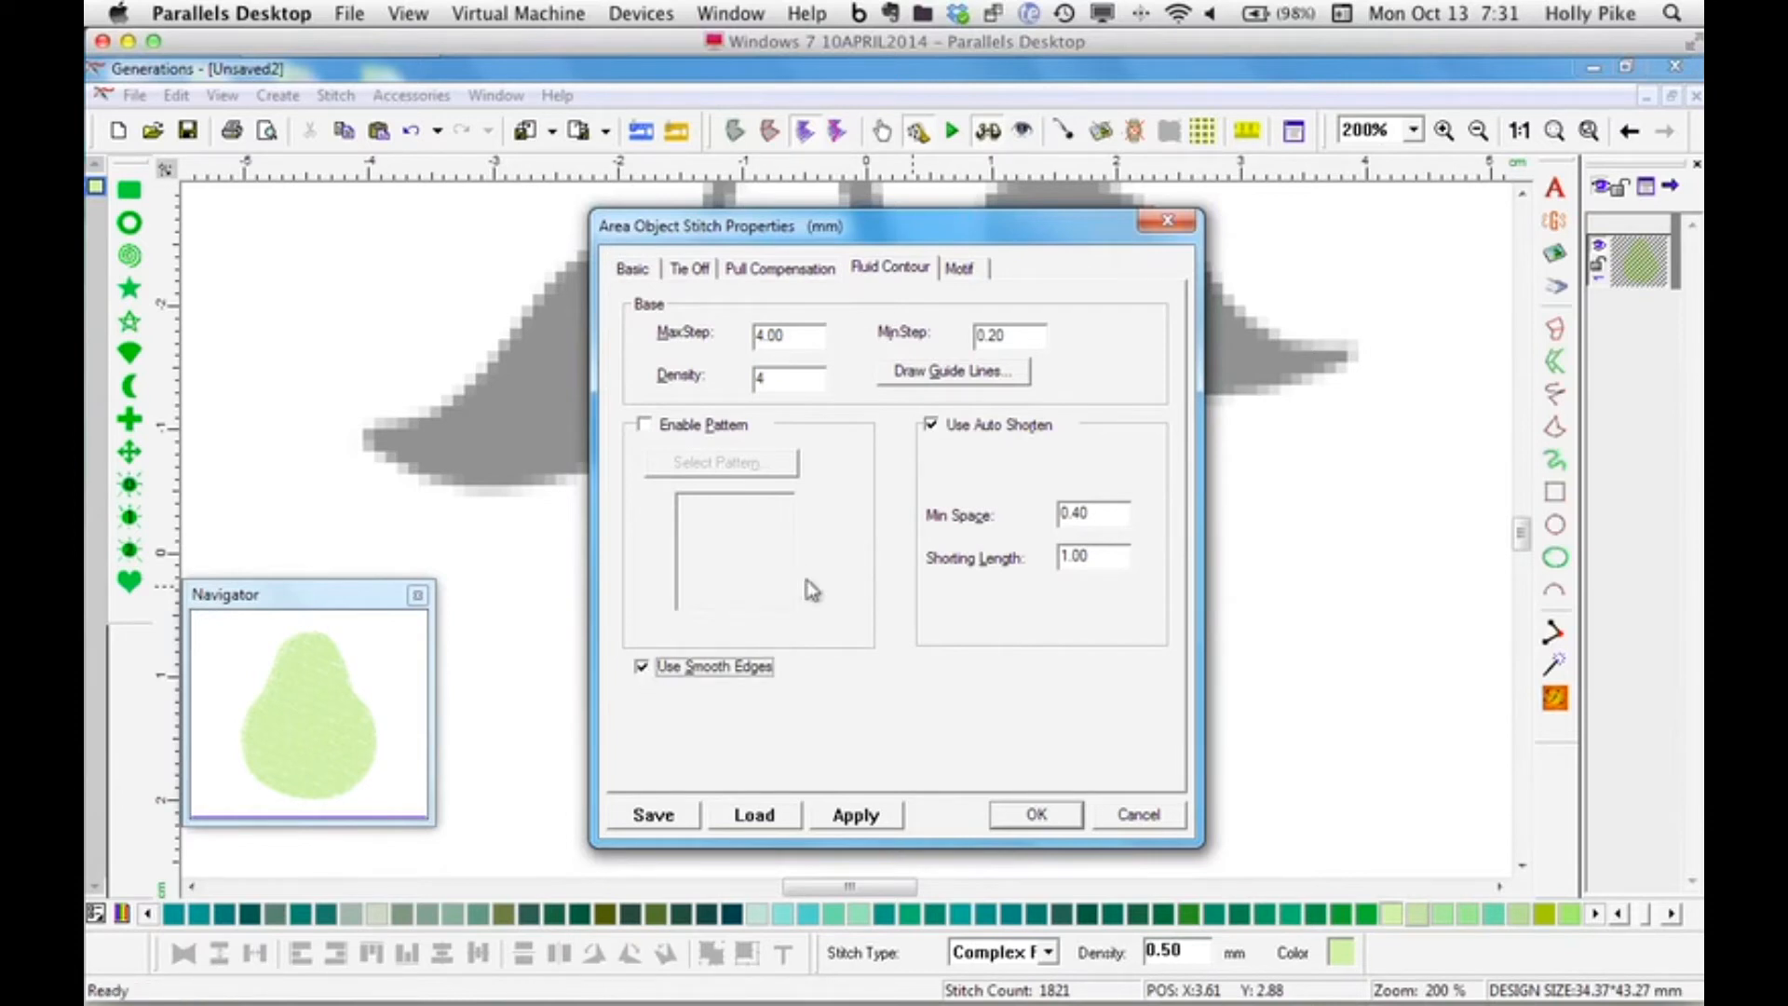
left_click(930, 425)
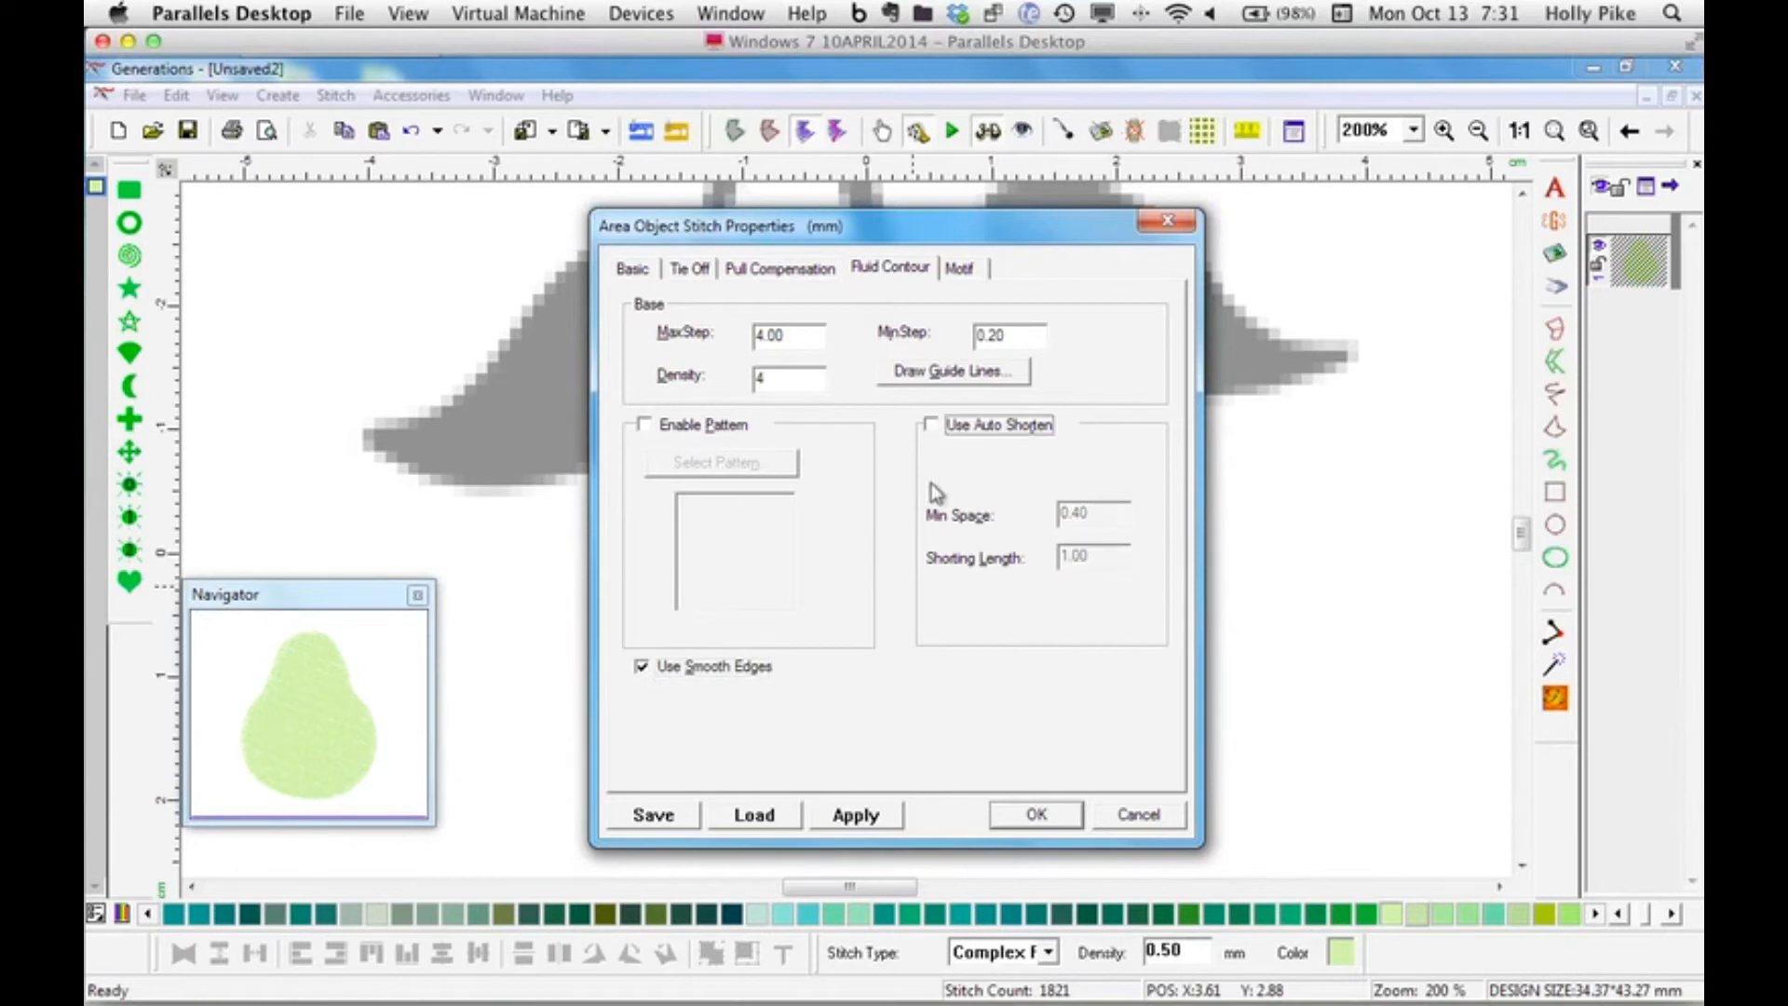
Draw a guide line for the Fluid Contour fill that arches upward across the pear's base.
left_click(949, 375)
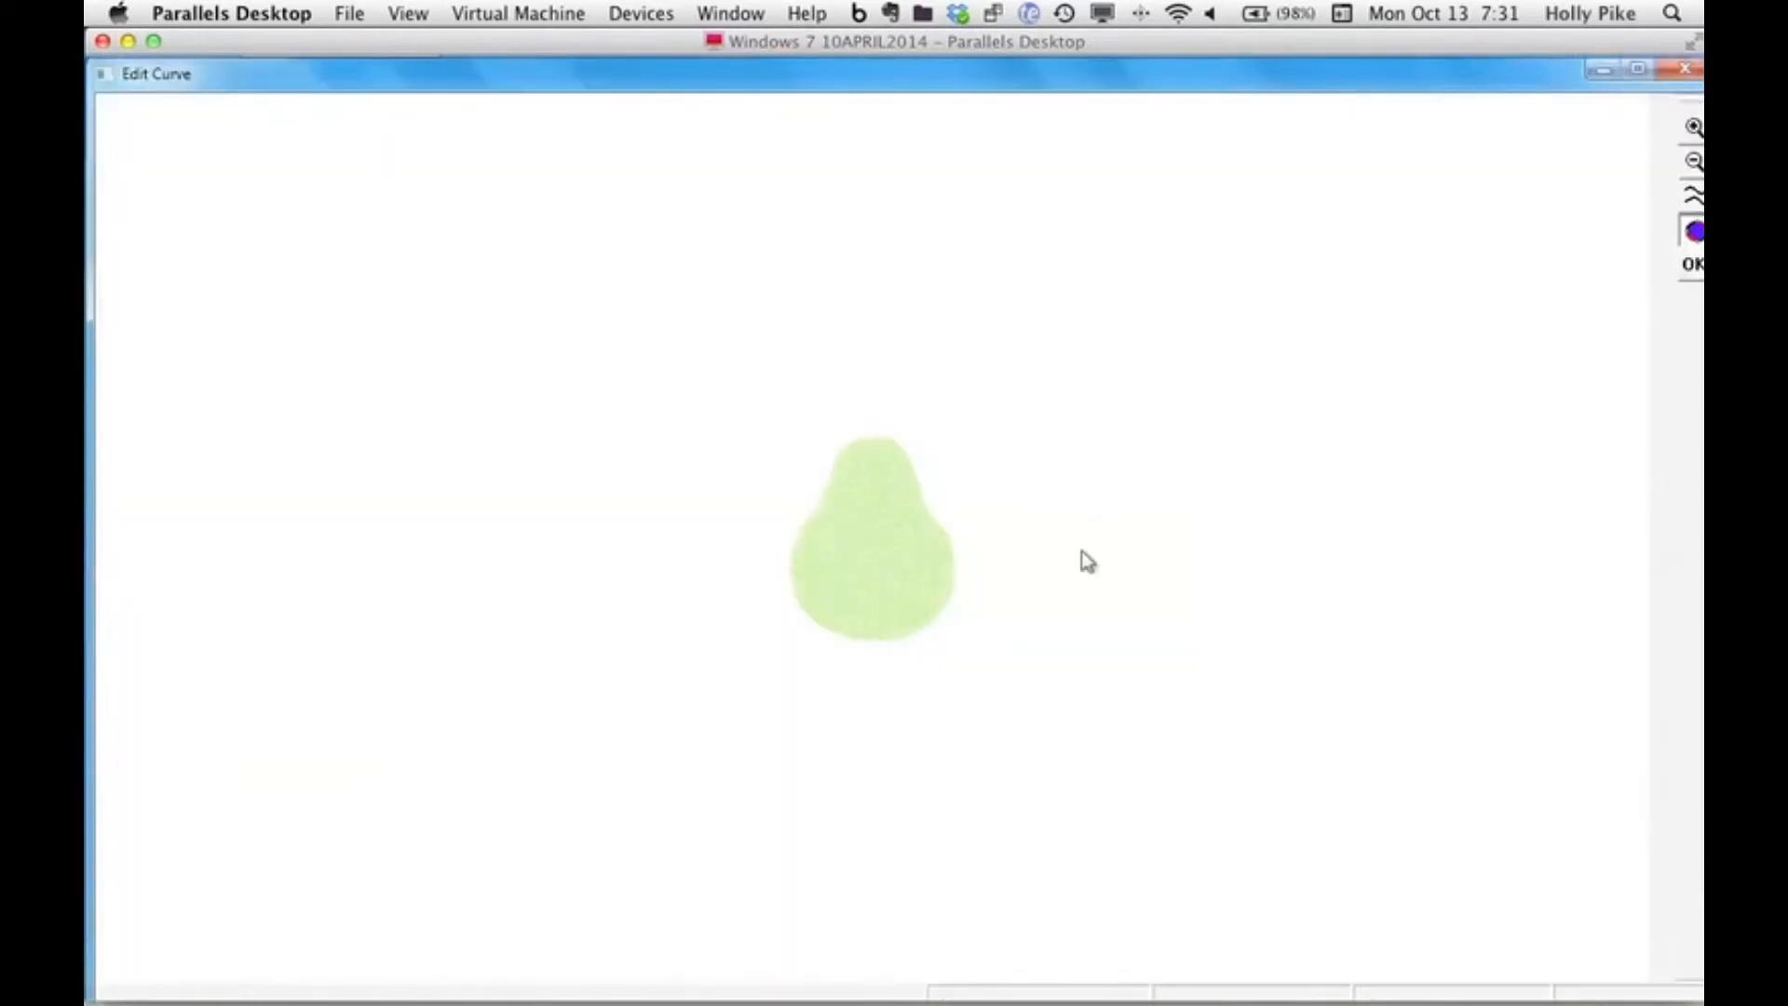
left_click(1694, 130)
left_click(1206, 400)
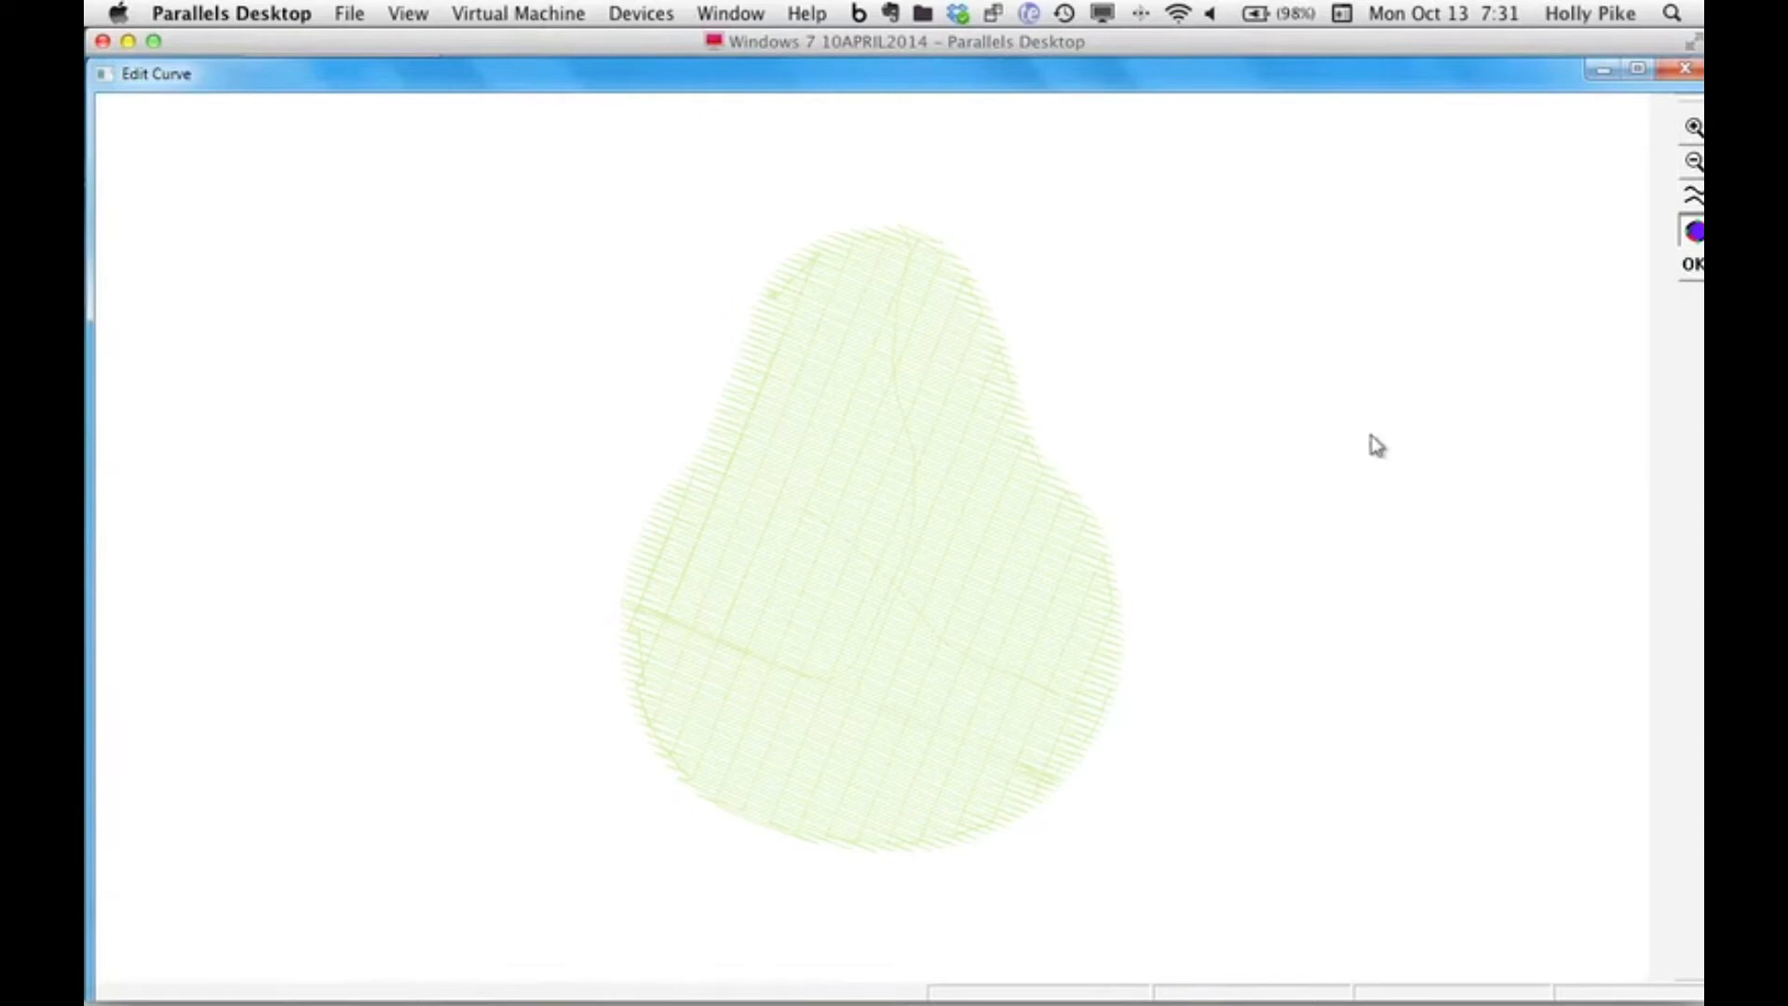
left_click(1693, 196)
left_click(807, 814)
left_click(940, 795)
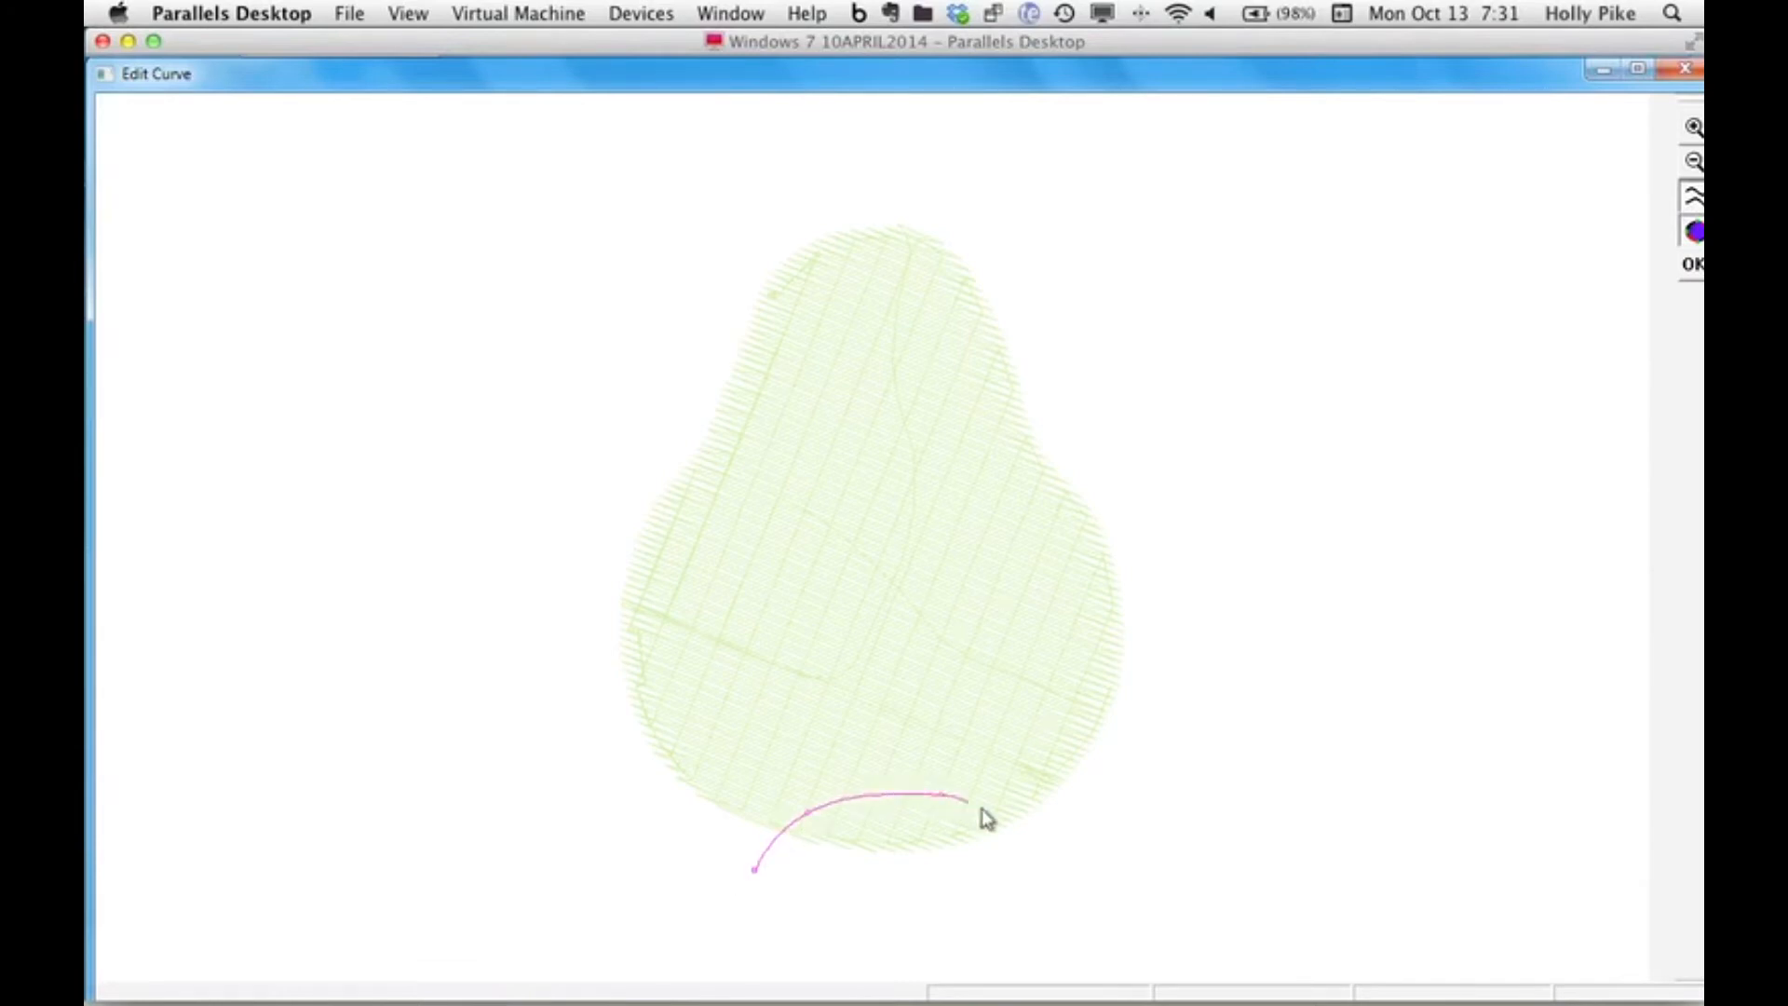
left_click(1027, 870)
right_click(1023, 849)
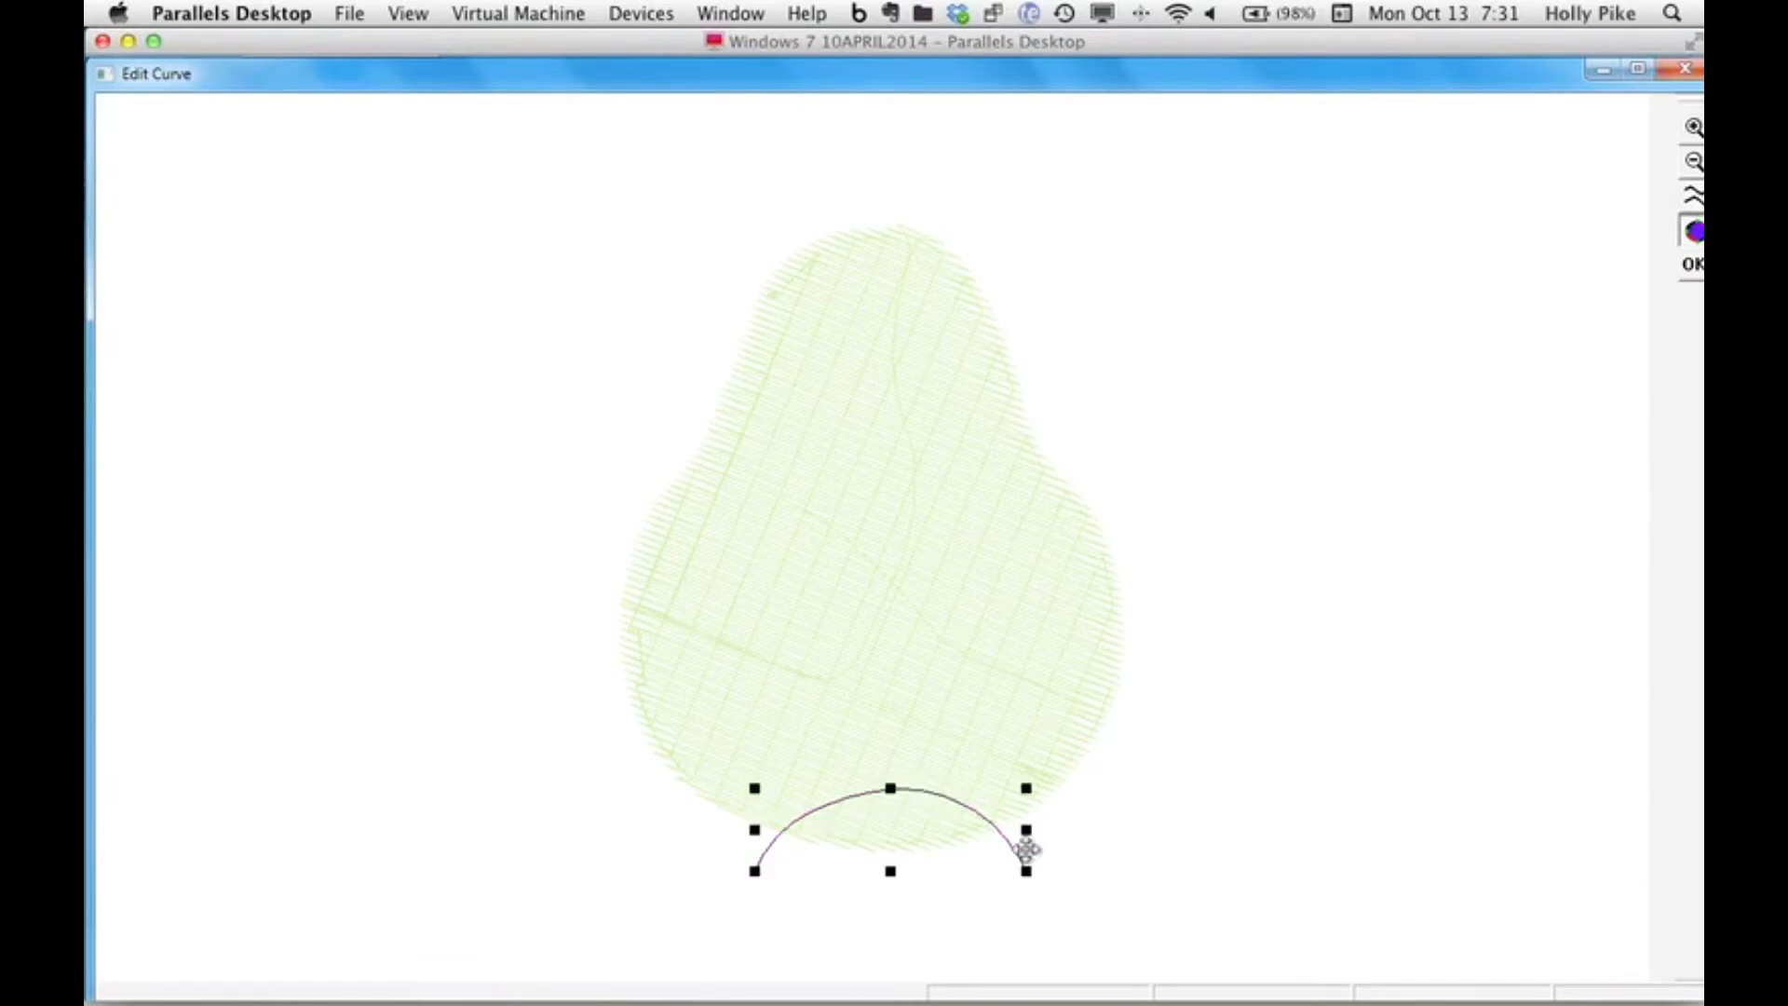
Try to add a second guide line following the pear's sides and top, with both ends meeting the arched base guide line.
left_click(1694, 197)
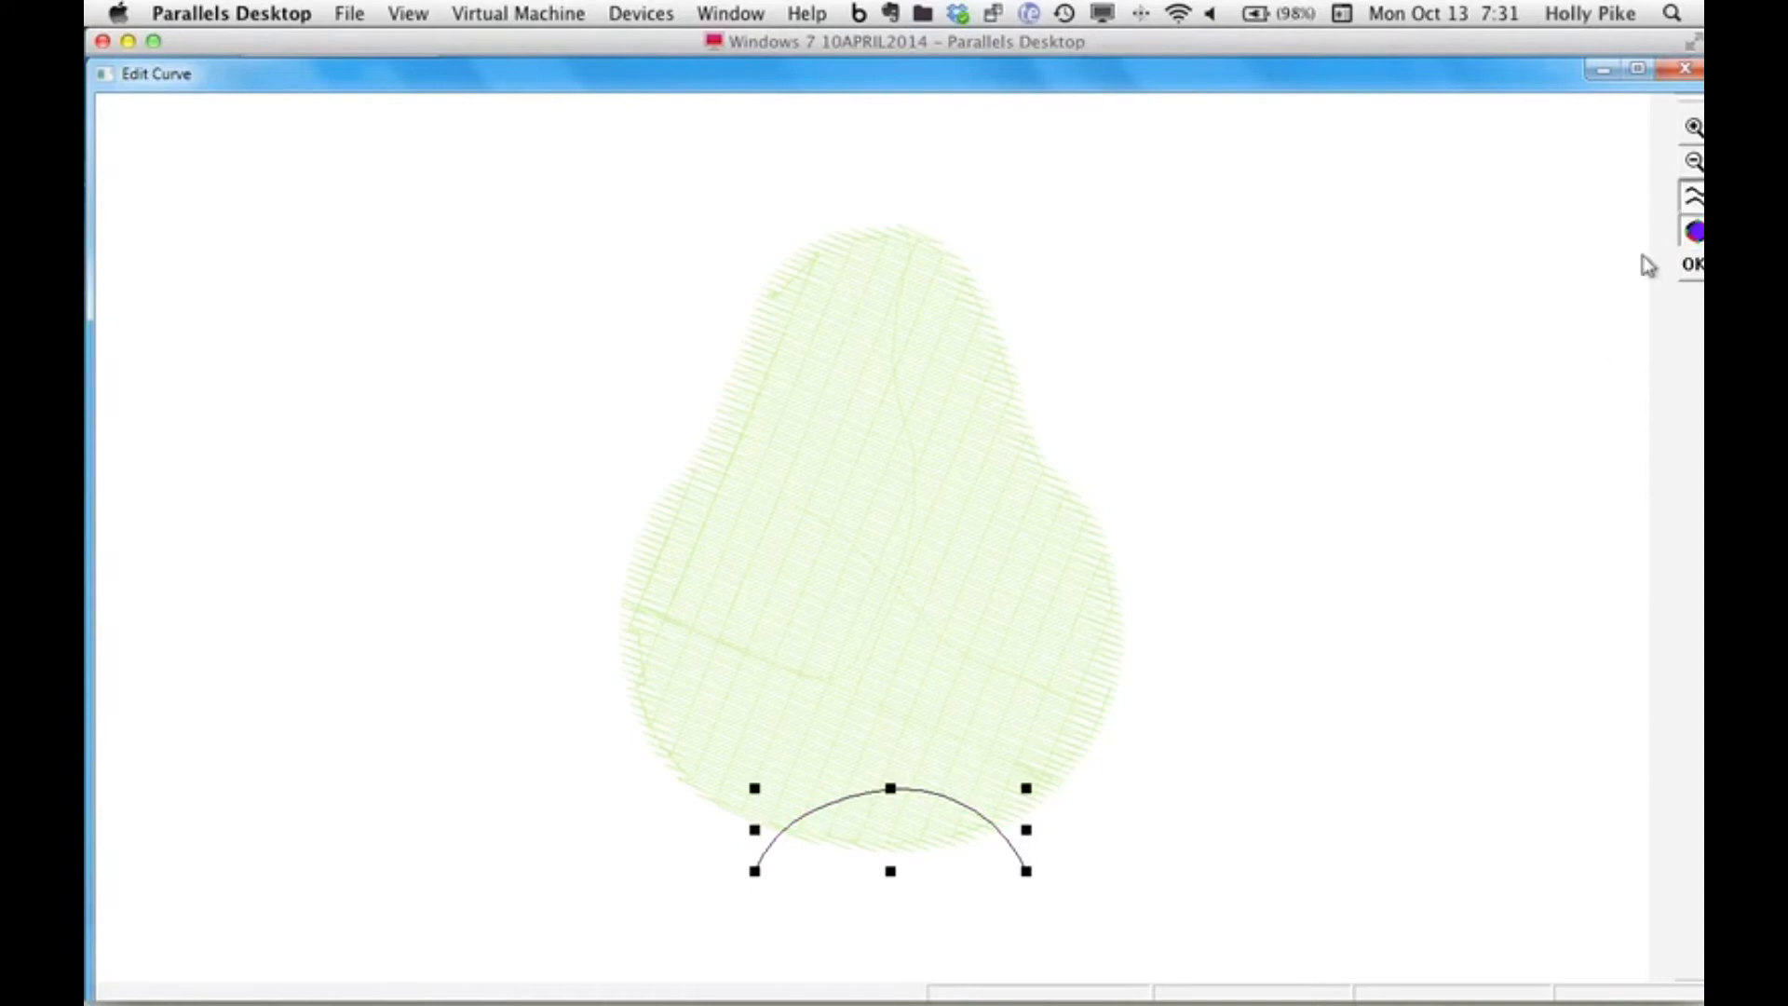
left_click(763, 835)
left_click(706, 791)
left_click(635, 683)
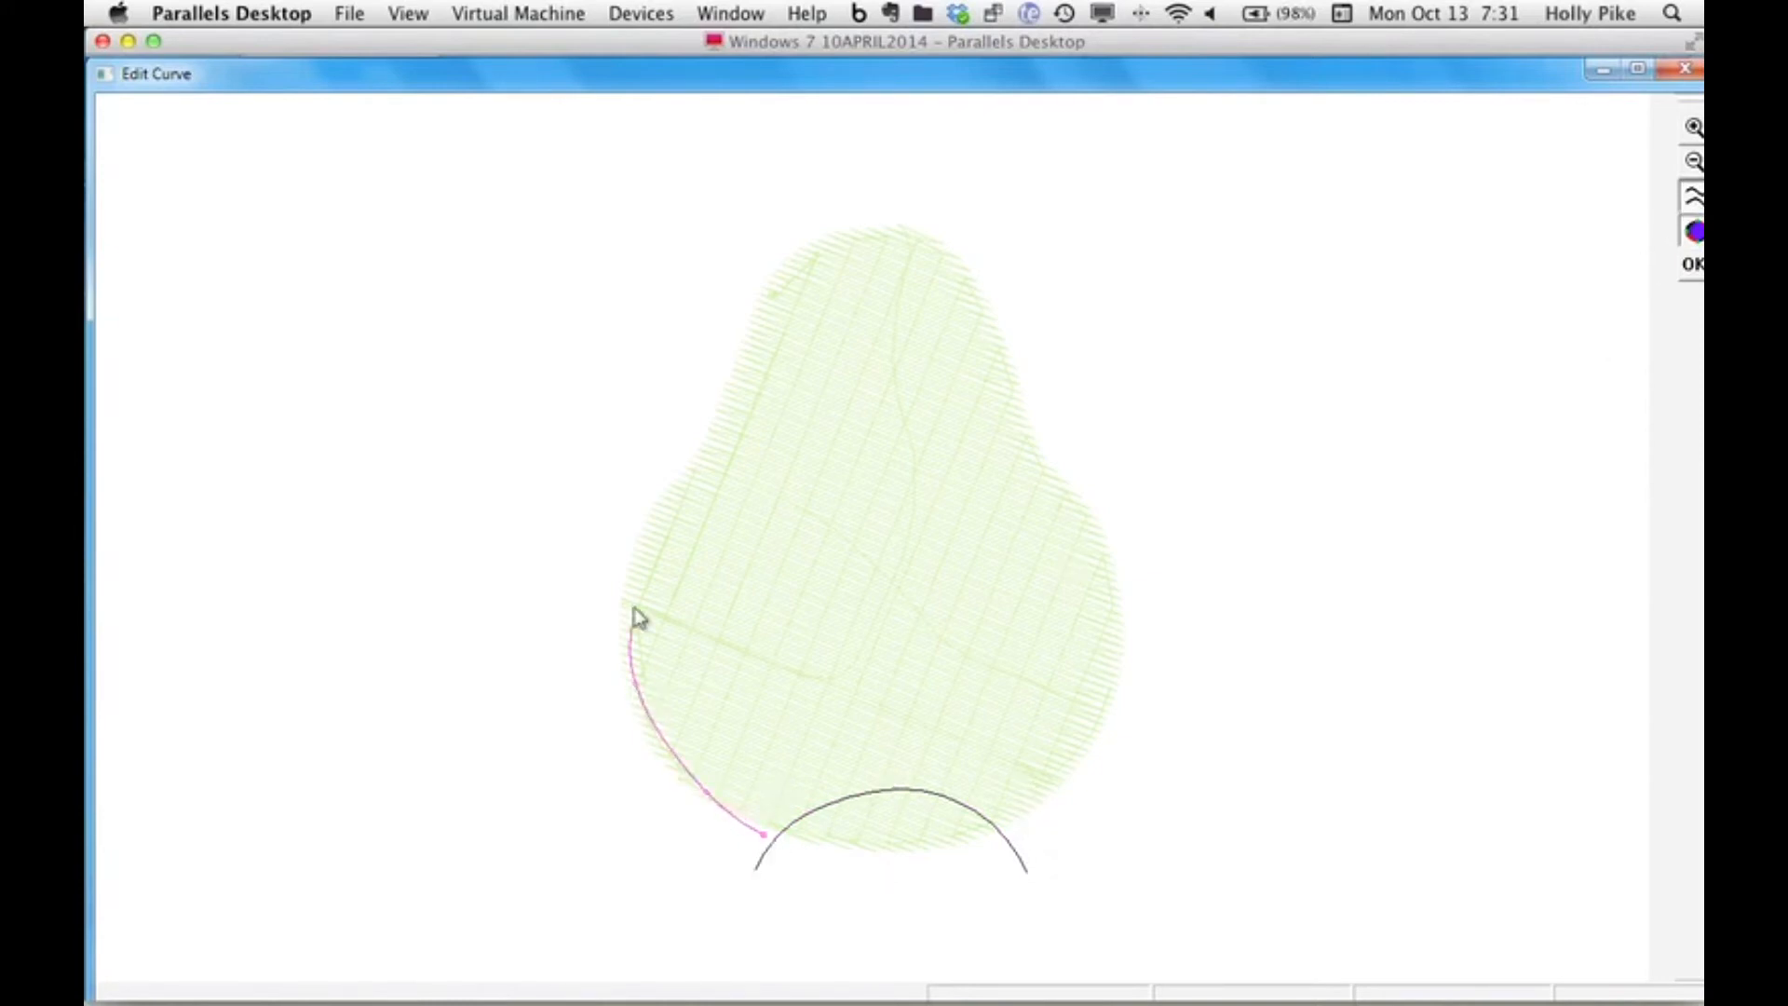
left_click(641, 550)
left_click(956, 276)
left_click(997, 386)
left_click(1050, 485)
left_click(1097, 579)
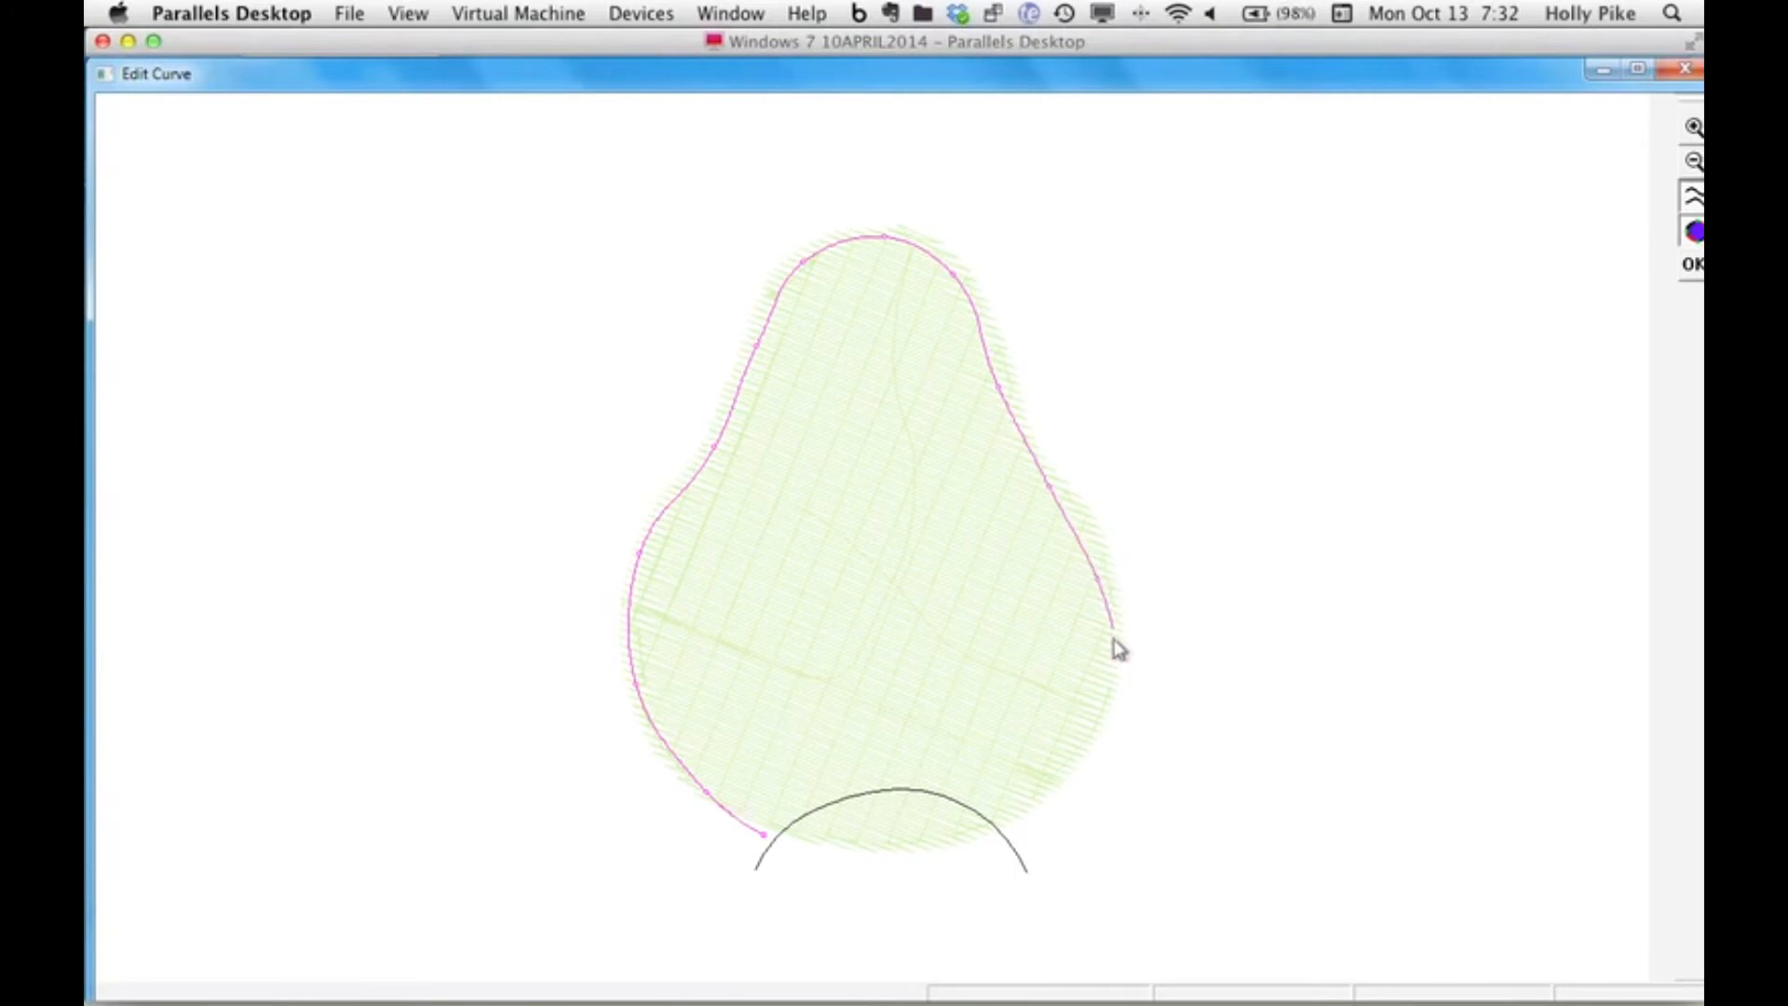
left_click(1055, 760)
left_click(1012, 806)
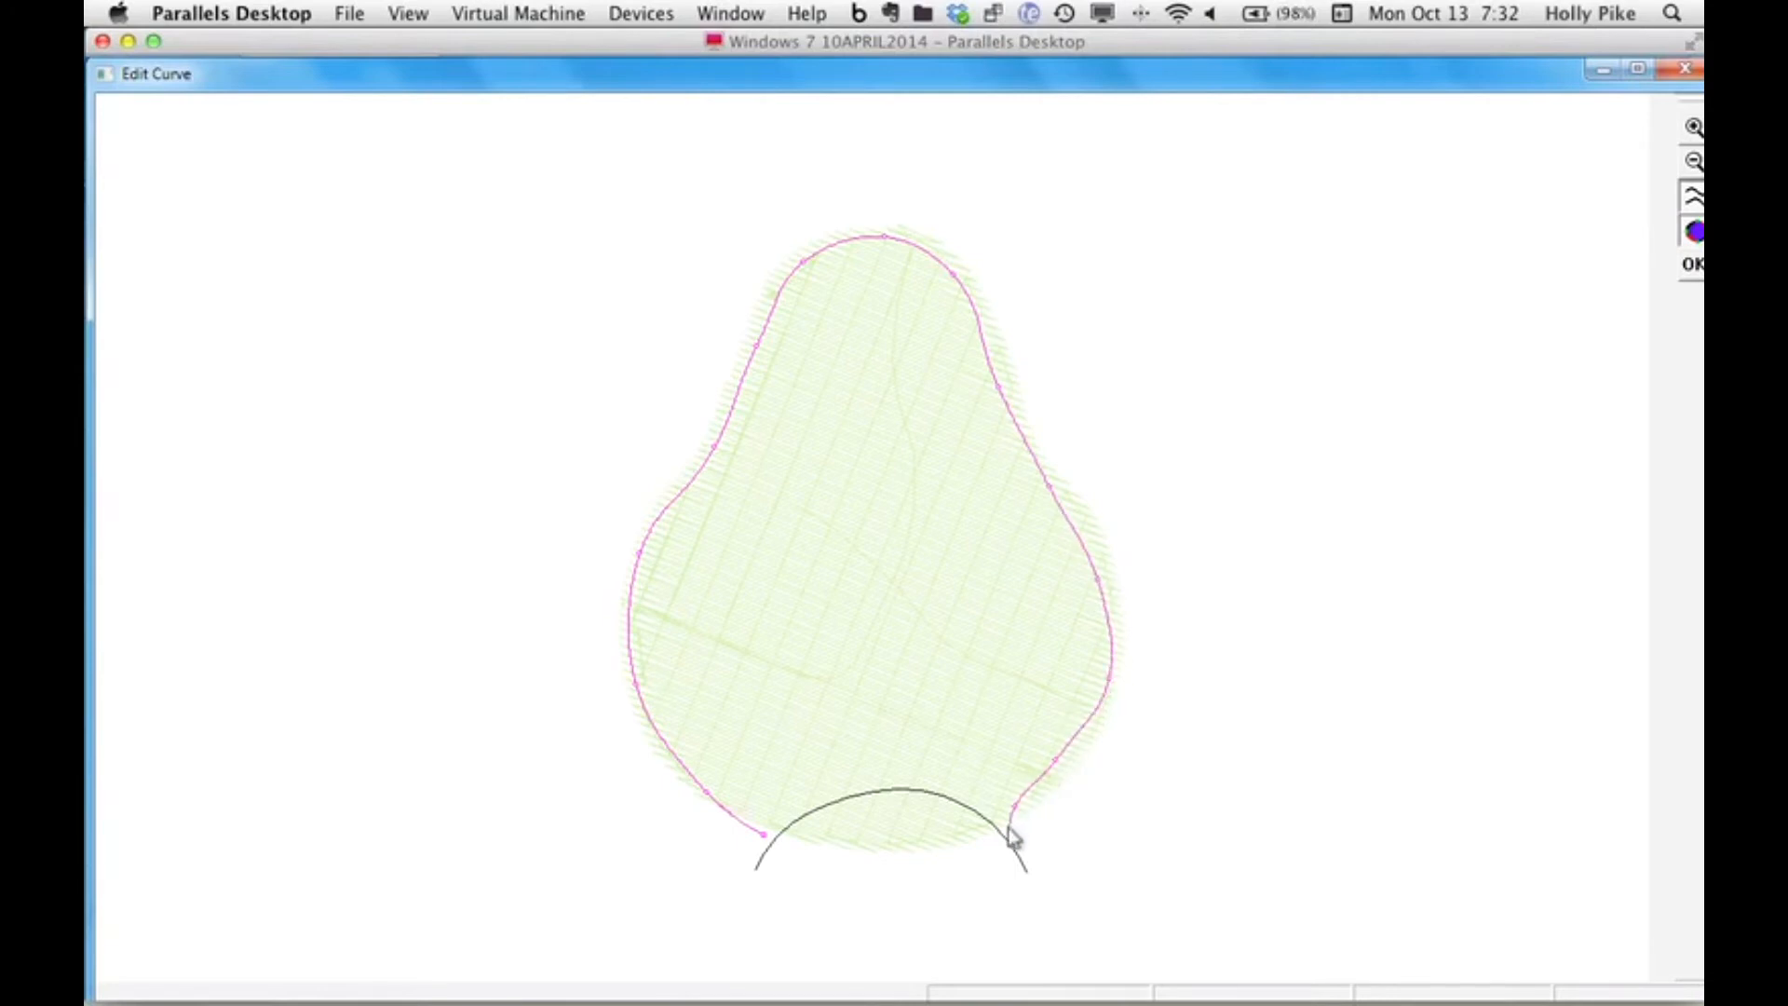
left_click(1007, 827)
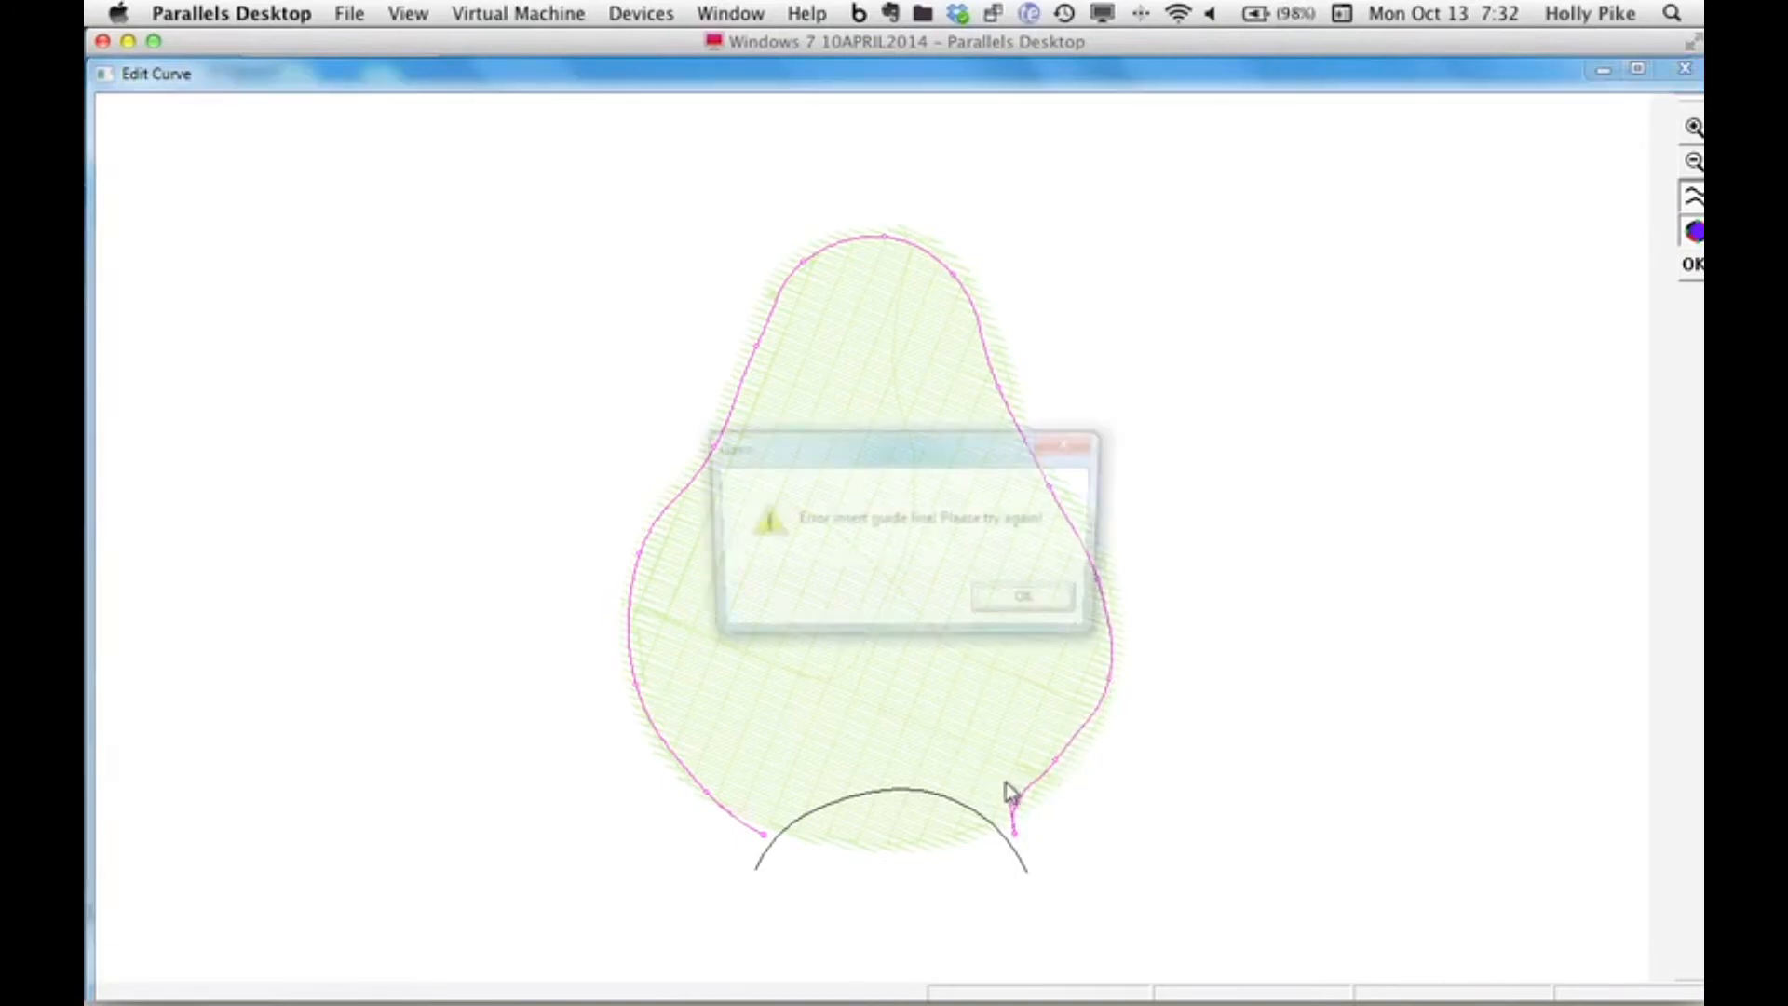
left_click(1025, 599)
Draw the second guide line just inside the pear's sides and top, ending clear of the base arch, and apply the fill.
left_click(1689, 207)
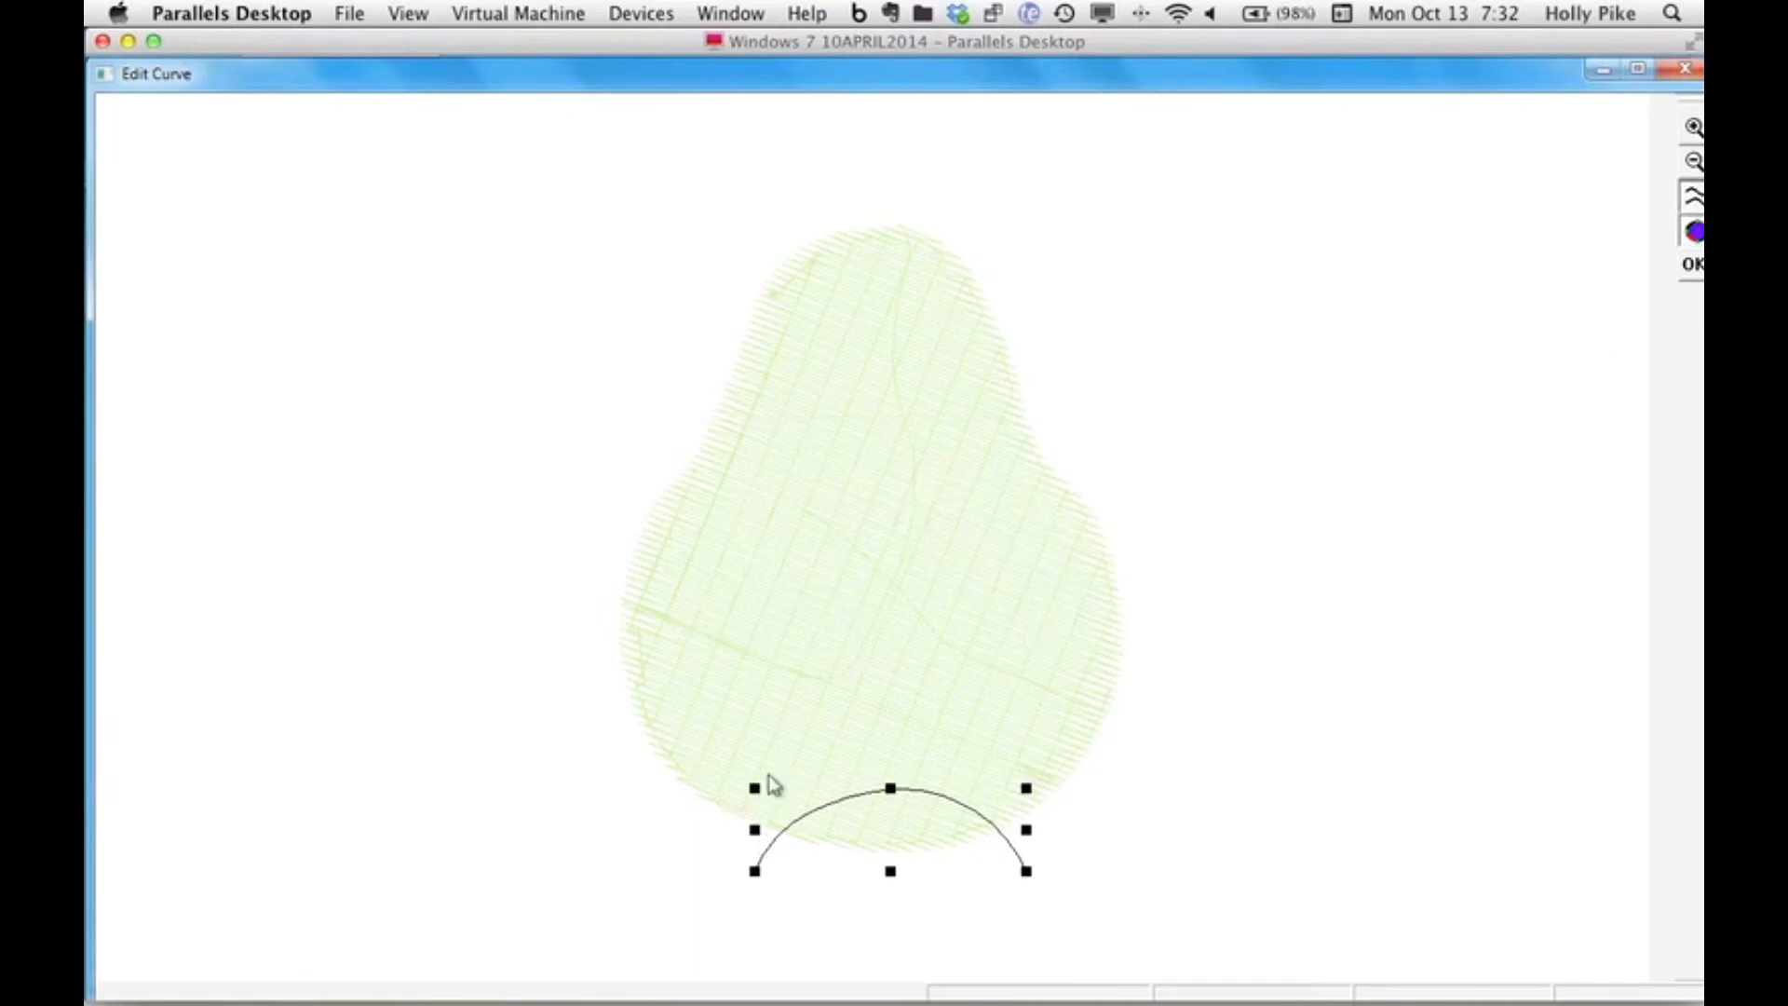
left_click(736, 827)
mouse_move(652, 706)
left_mouse_down()
mouse_move(634, 607)
mouse_move(655, 550)
mouse_move(798, 279)
mouse_move(848, 246)
mouse_move(939, 256)
mouse_move(973, 309)
mouse_move(1004, 437)
mouse_move(1088, 559)
mouse_move(1095, 671)
left_mouse_up()
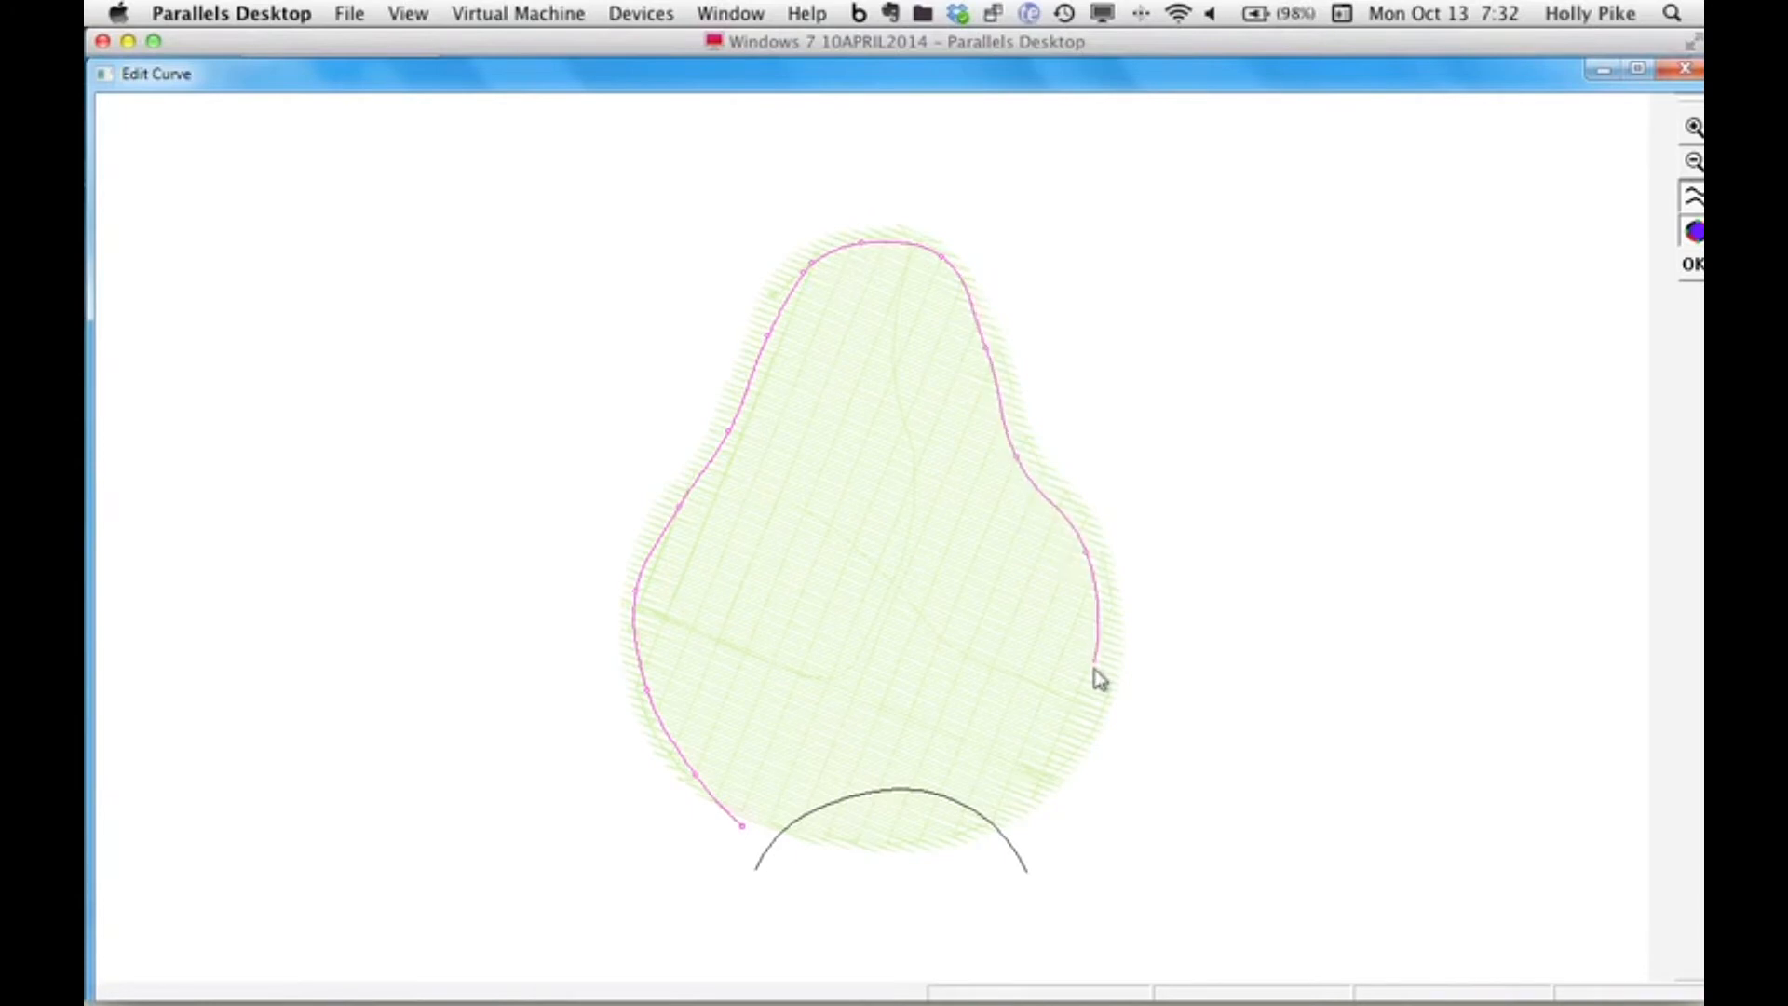
left_click_drag(1037, 792, 1017, 820)
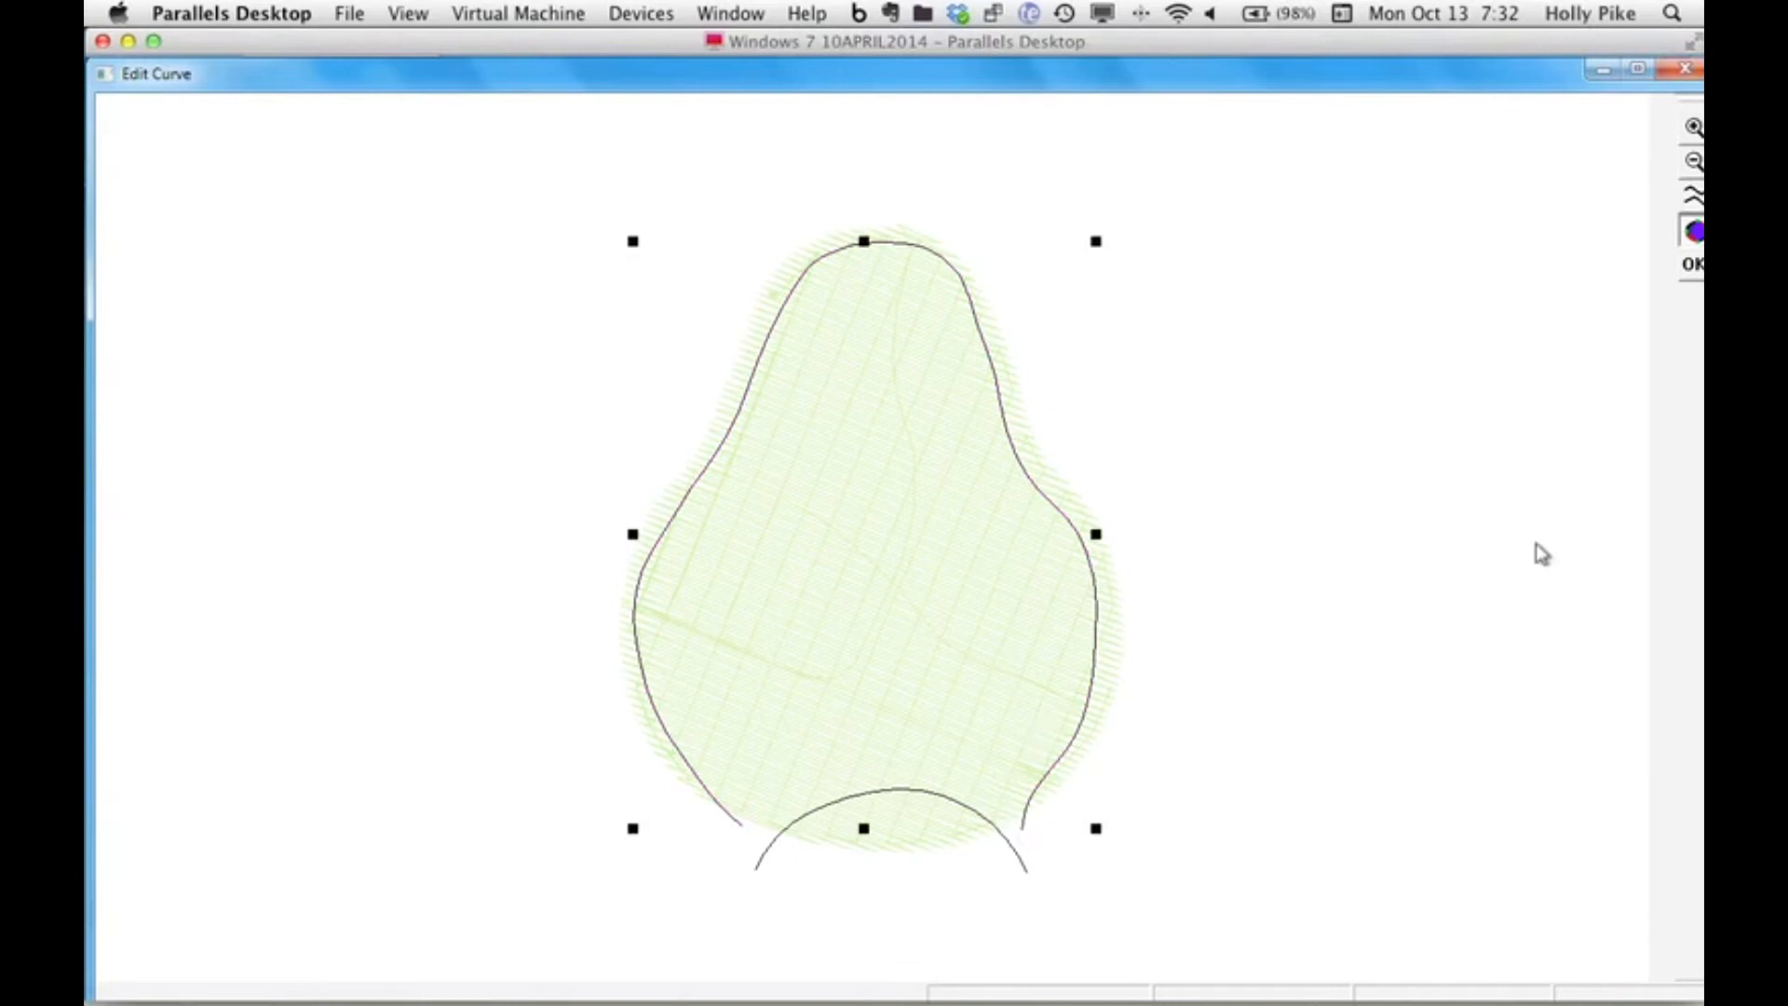
left_click(1692, 270)
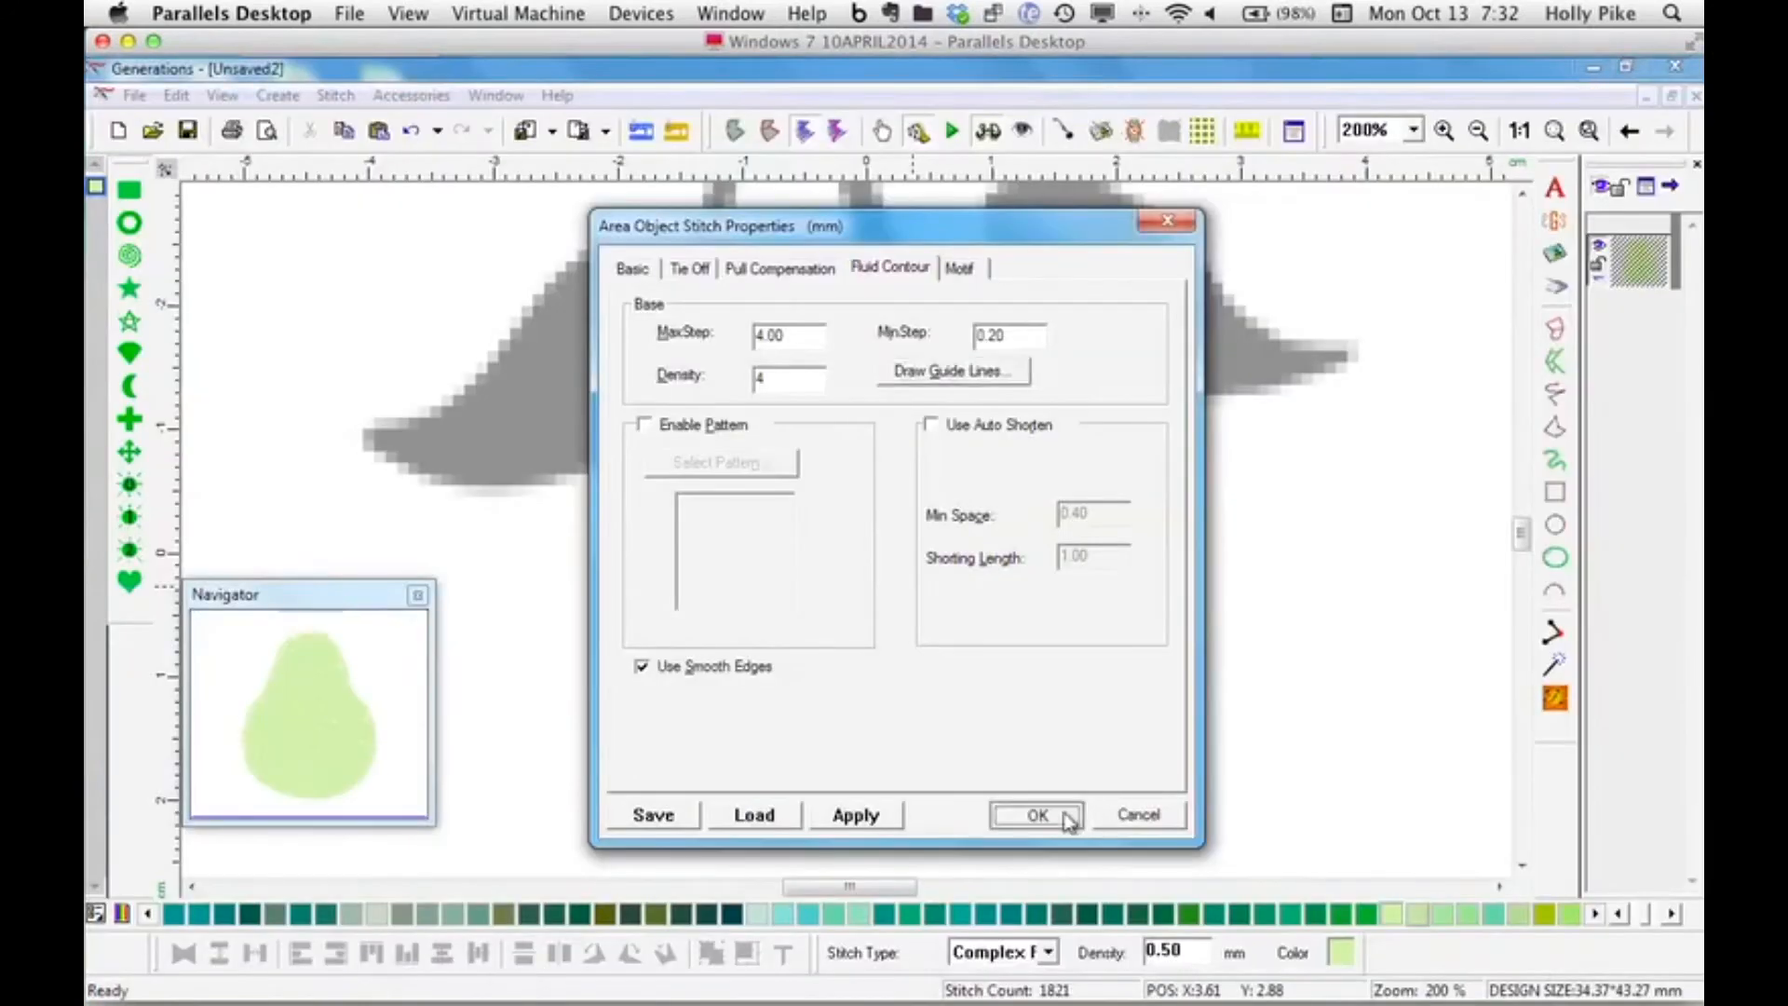
left_click(1032, 815)
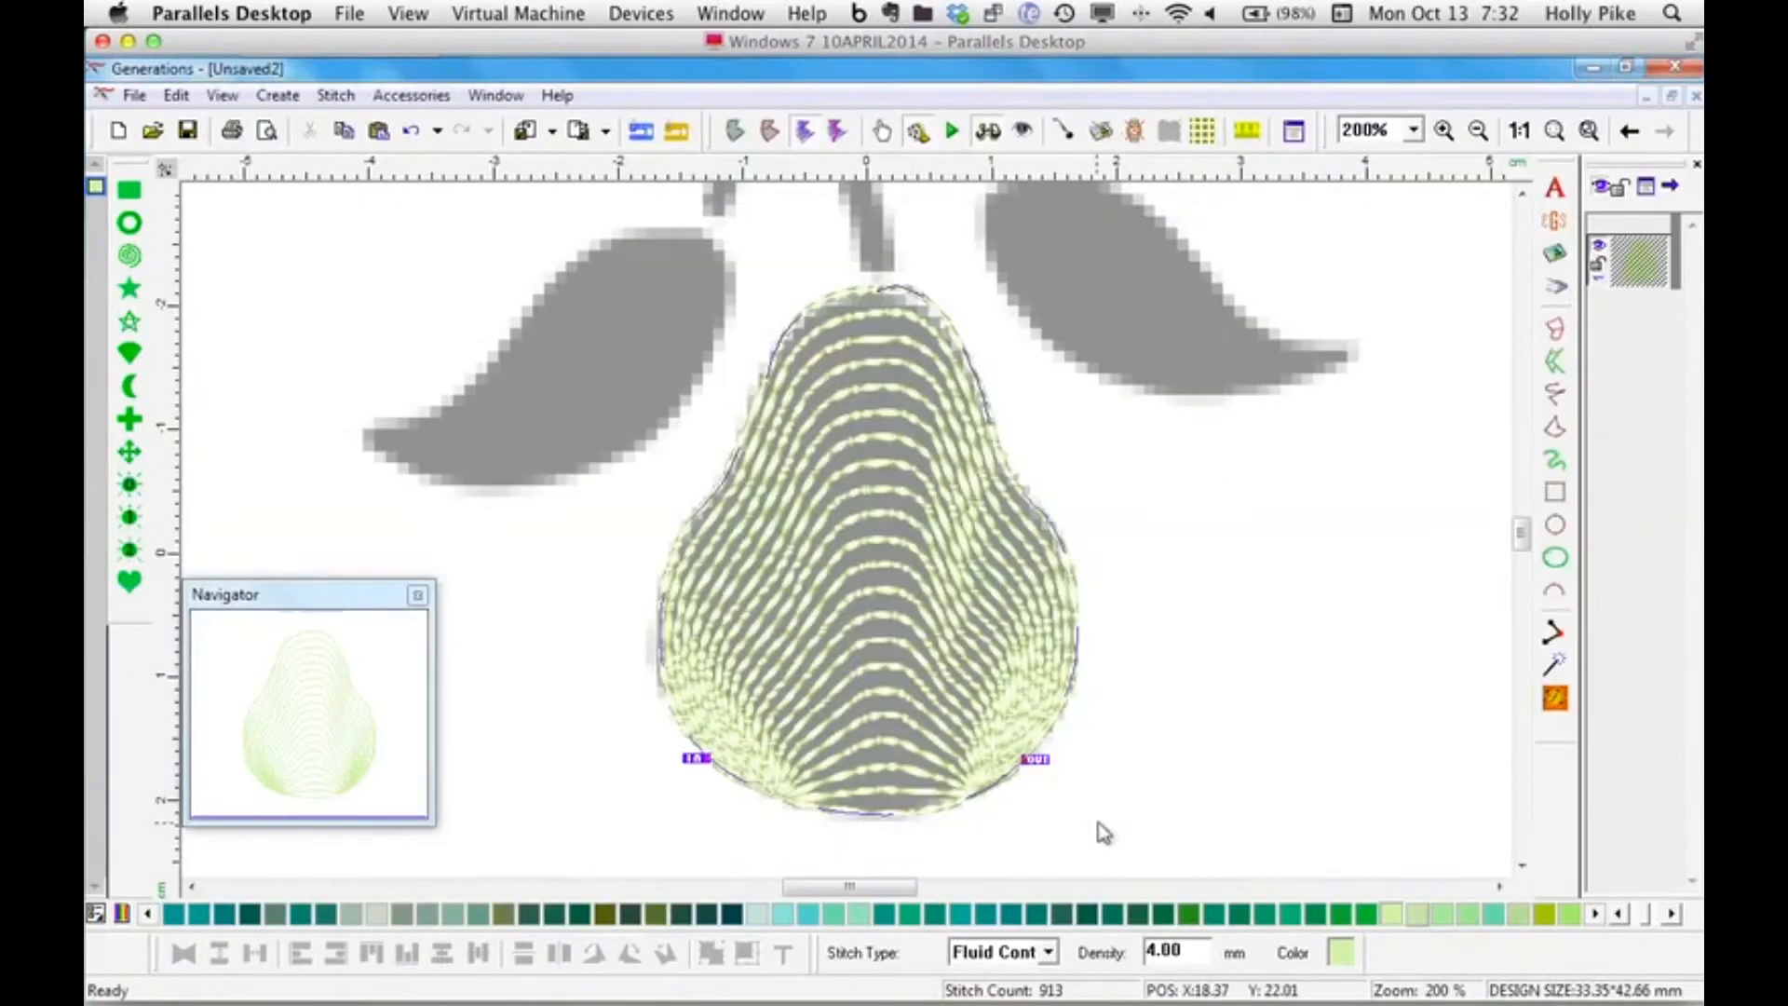
Examine the whole pear's stitching with the background artwork hidden, and show the artwork again.
left_click(1102, 134)
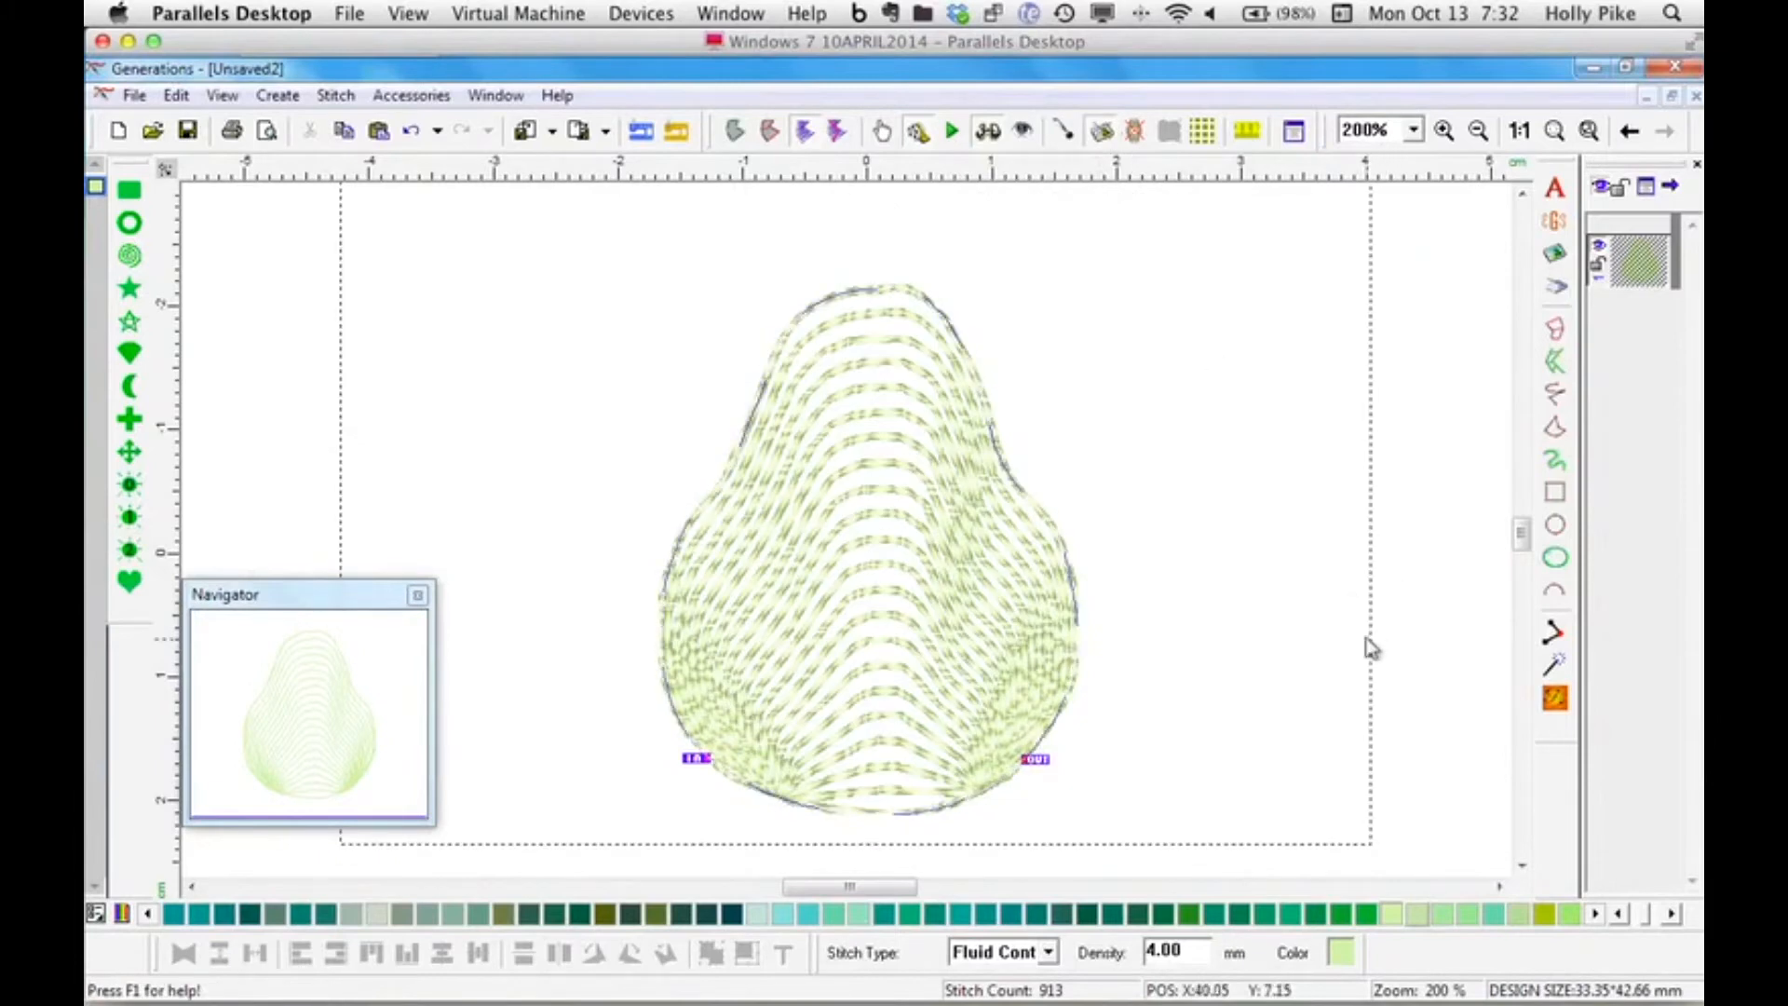
left_click(1553, 131)
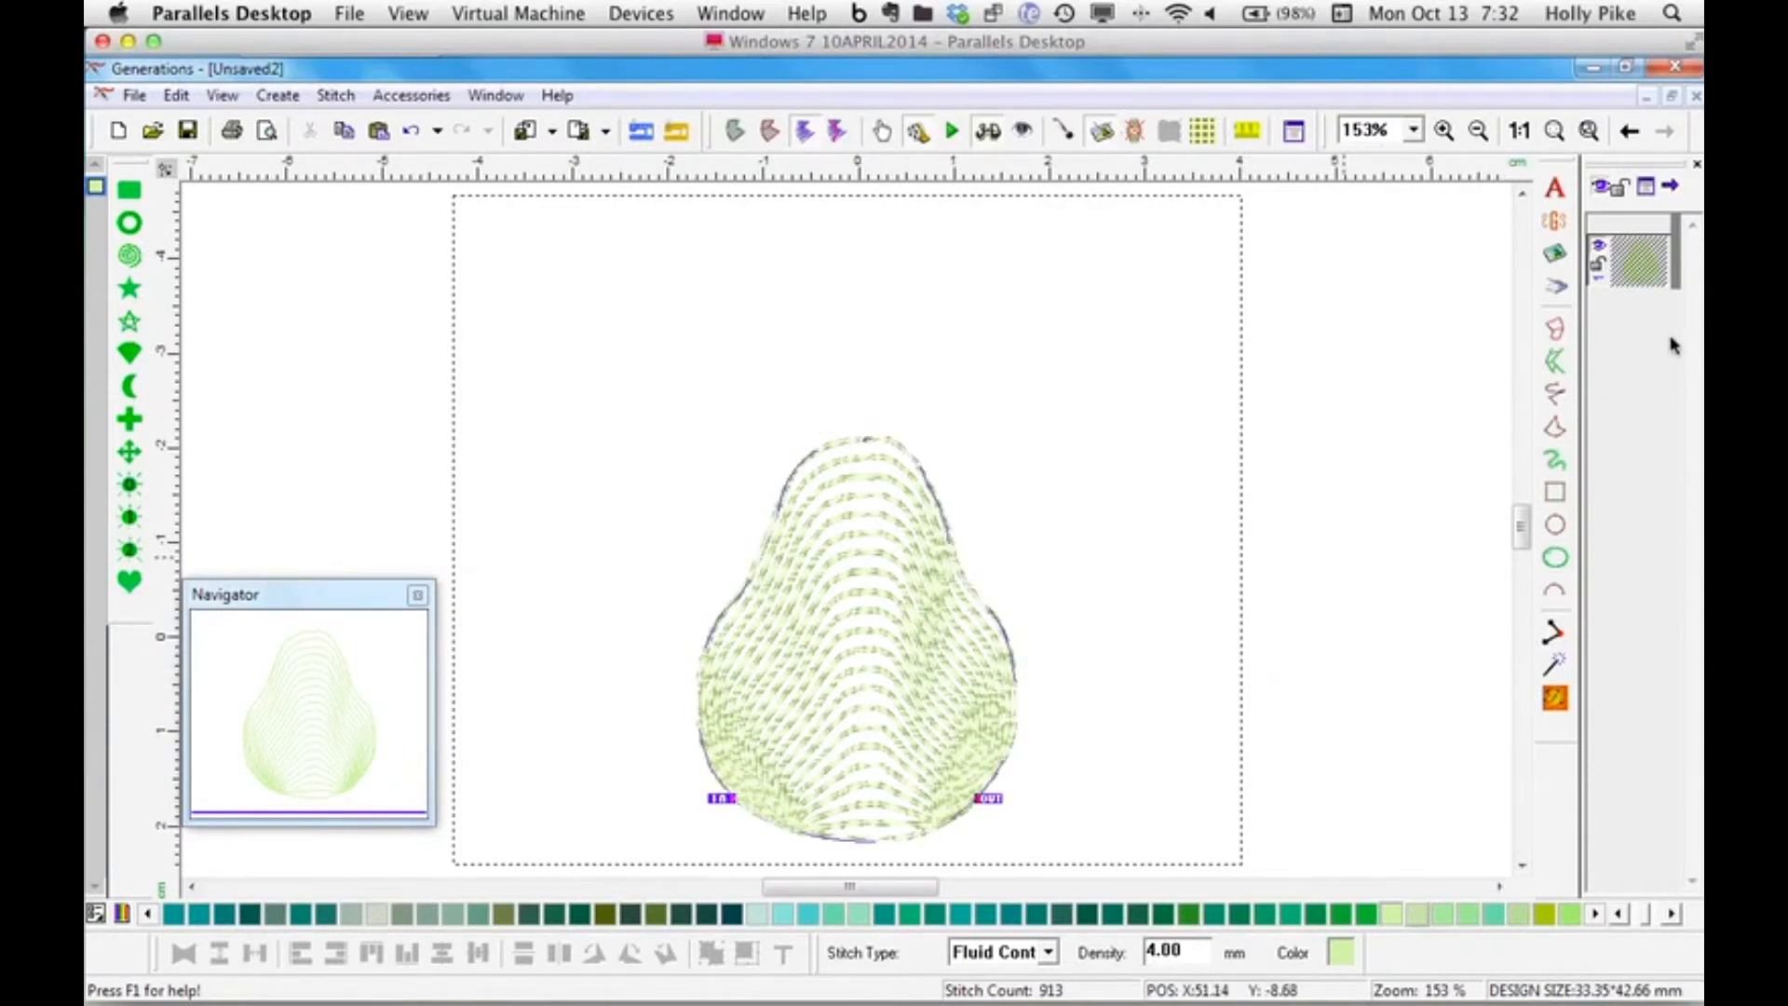
left_click(1570, 550)
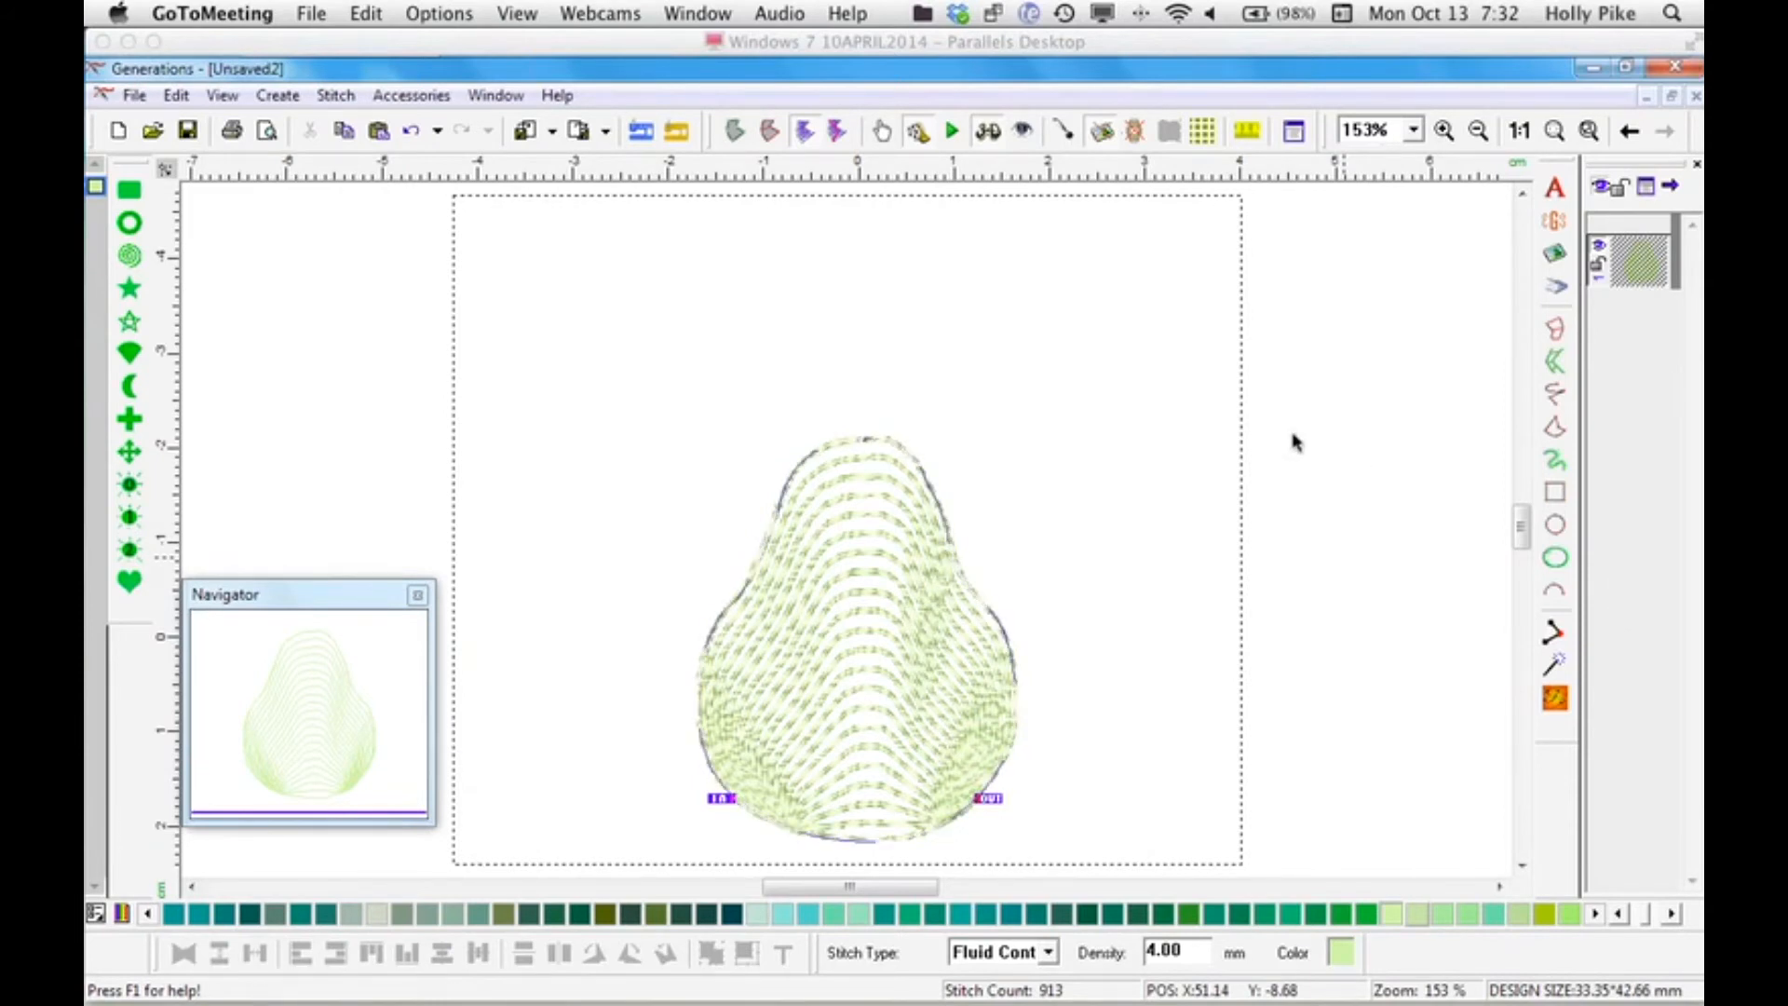
left_click(1102, 130)
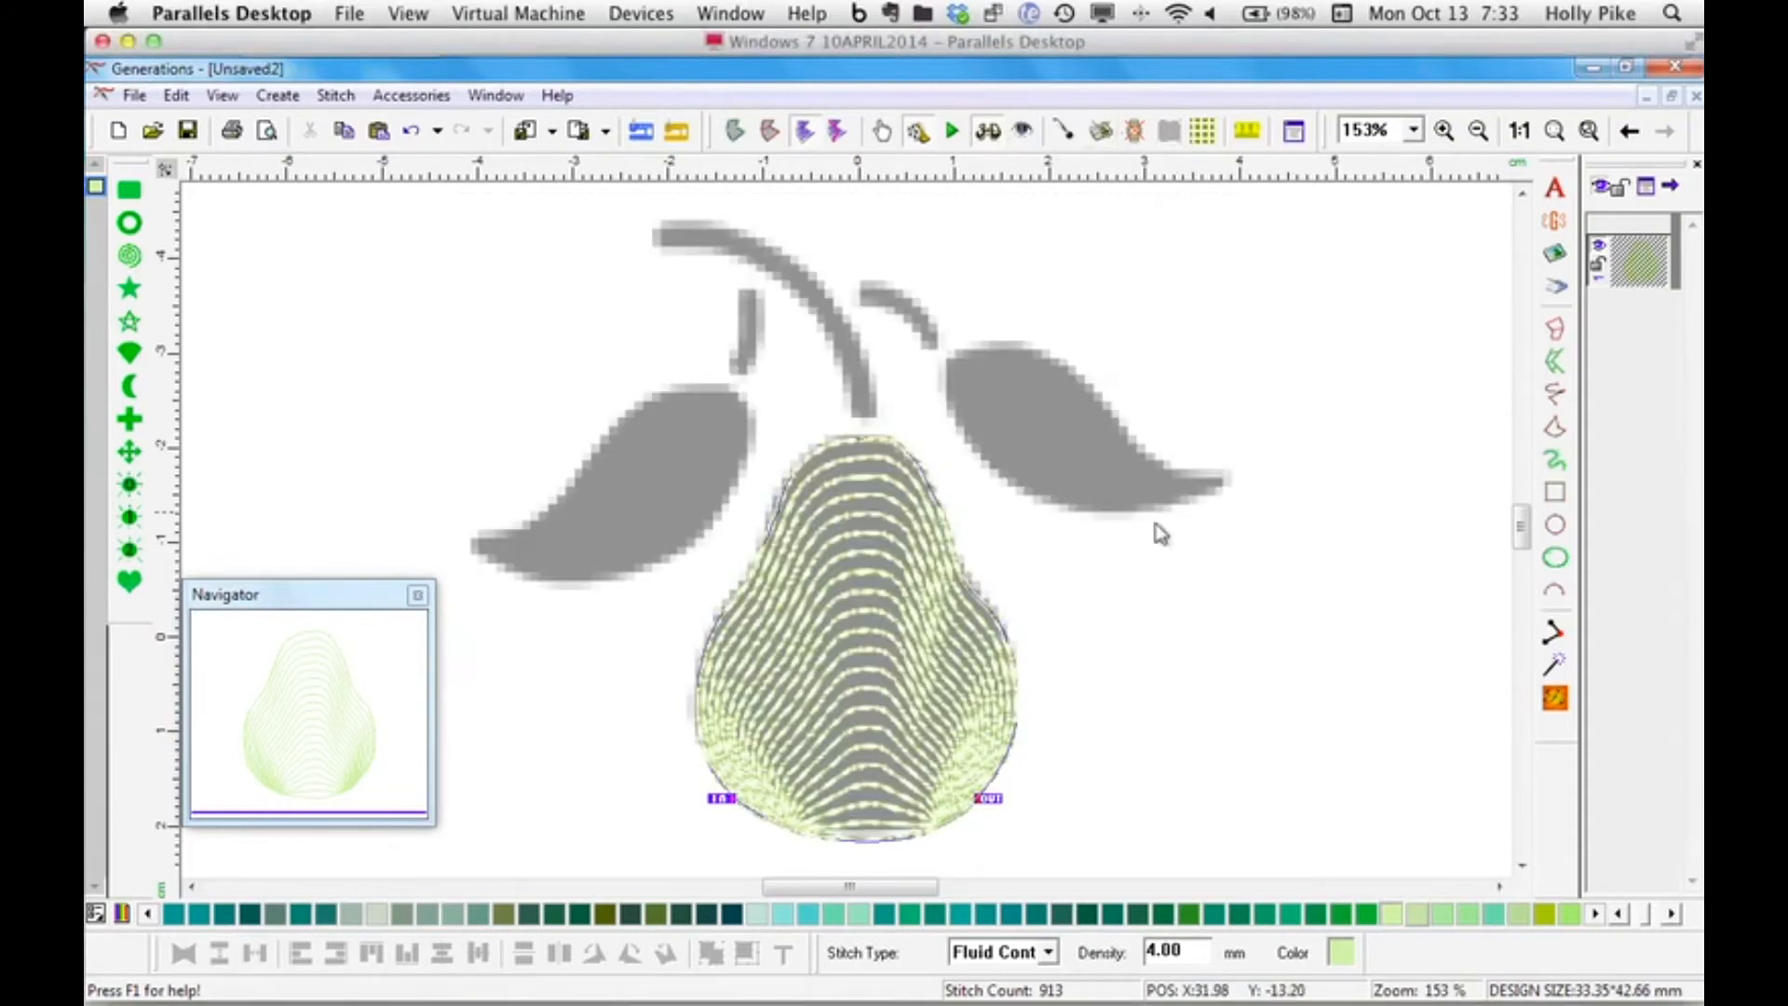
Outline the leaf left of the pear as a closed green Complex Fill shape, about 31.6 by 22.9 mm.
left_click(1073, 738)
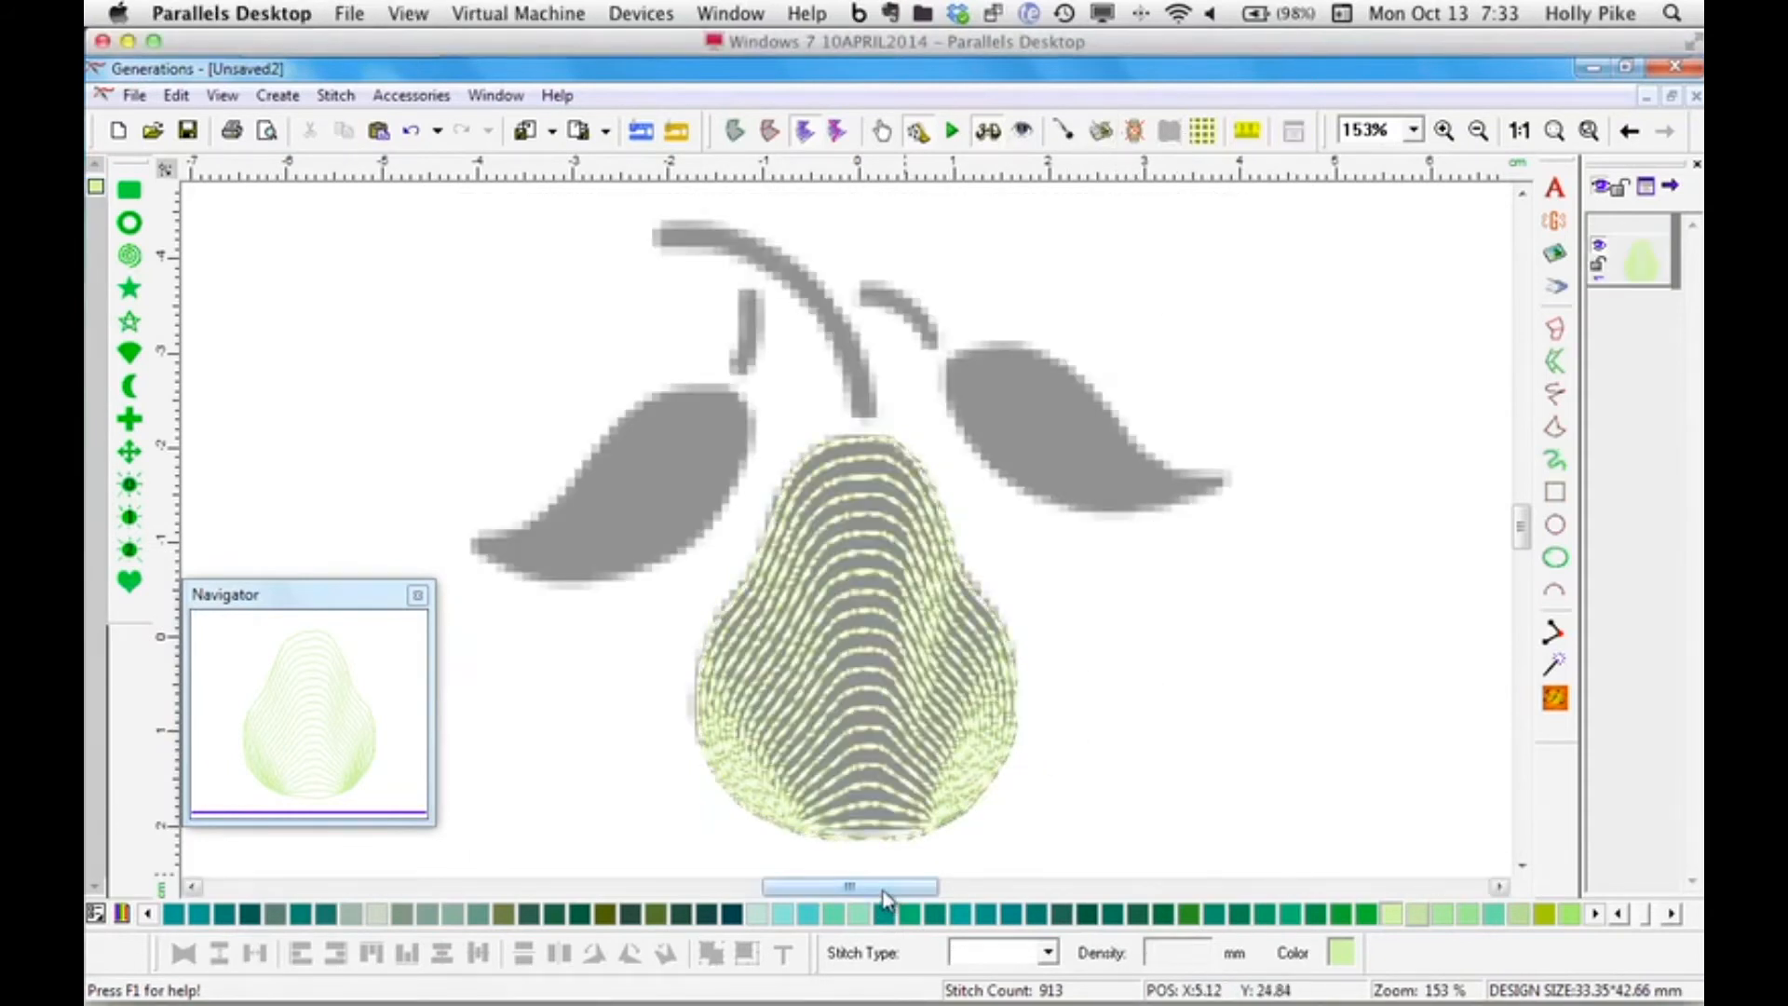
left_click_drag(883, 886, 866, 886)
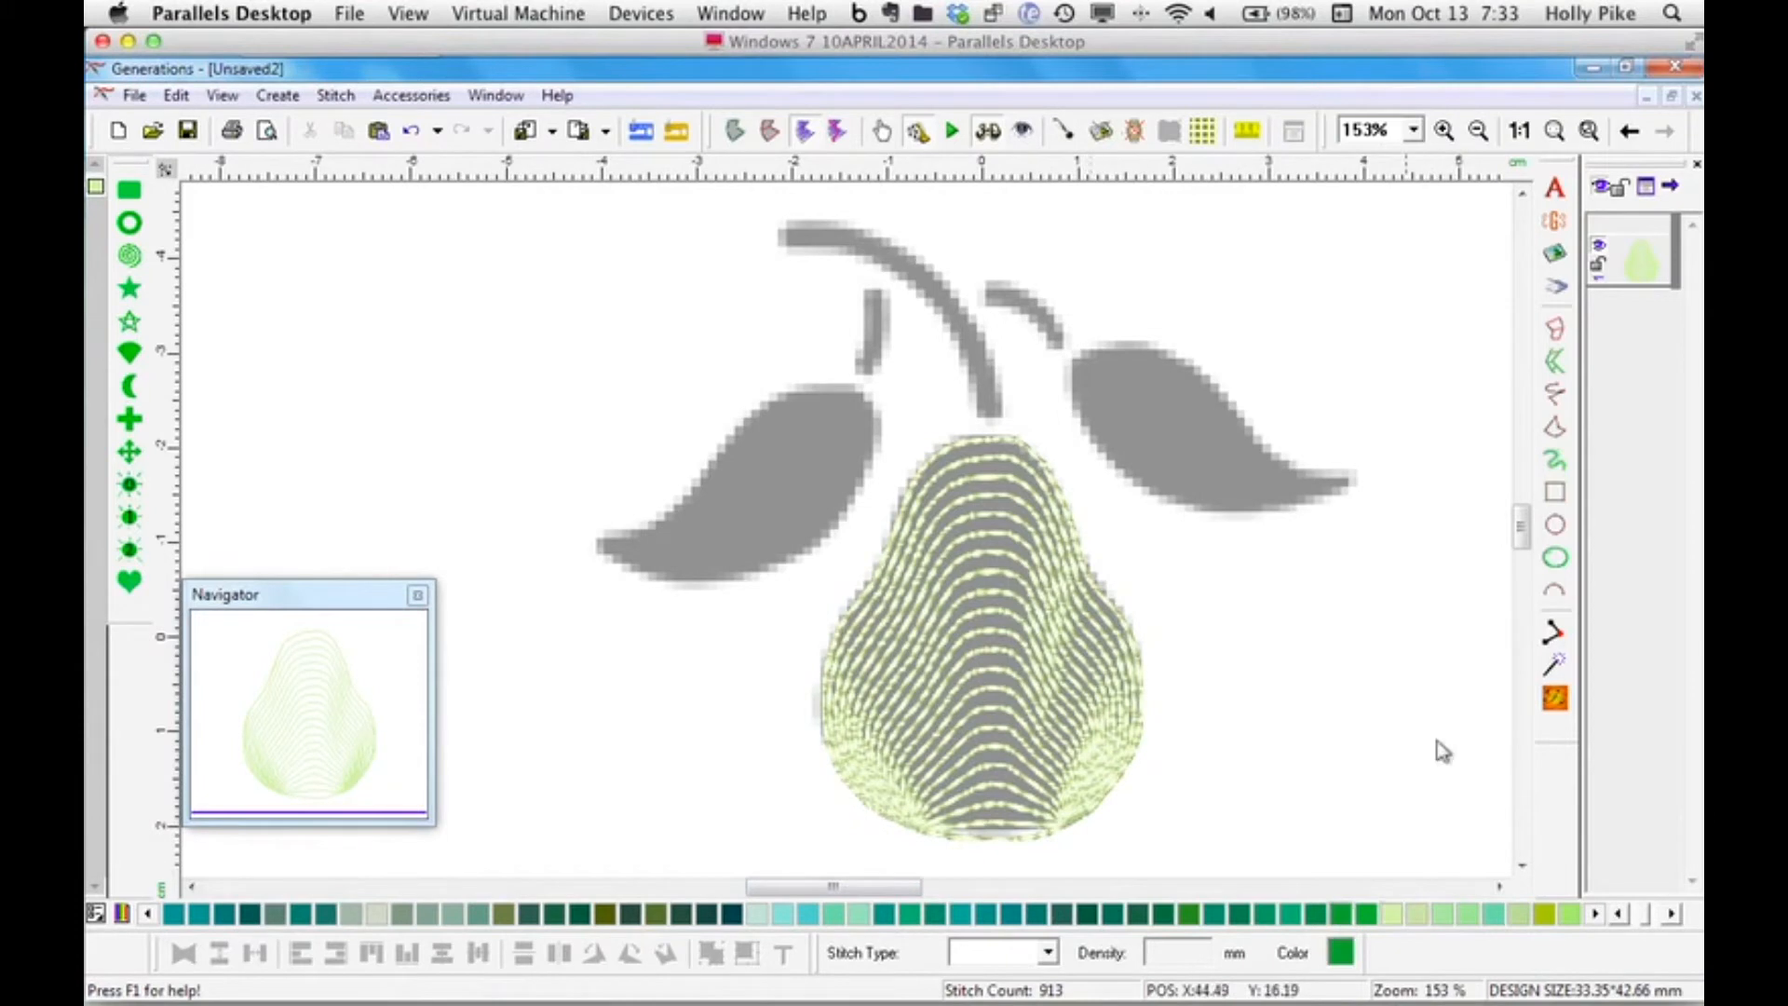
left_click(1556, 427)
left_click(852, 384)
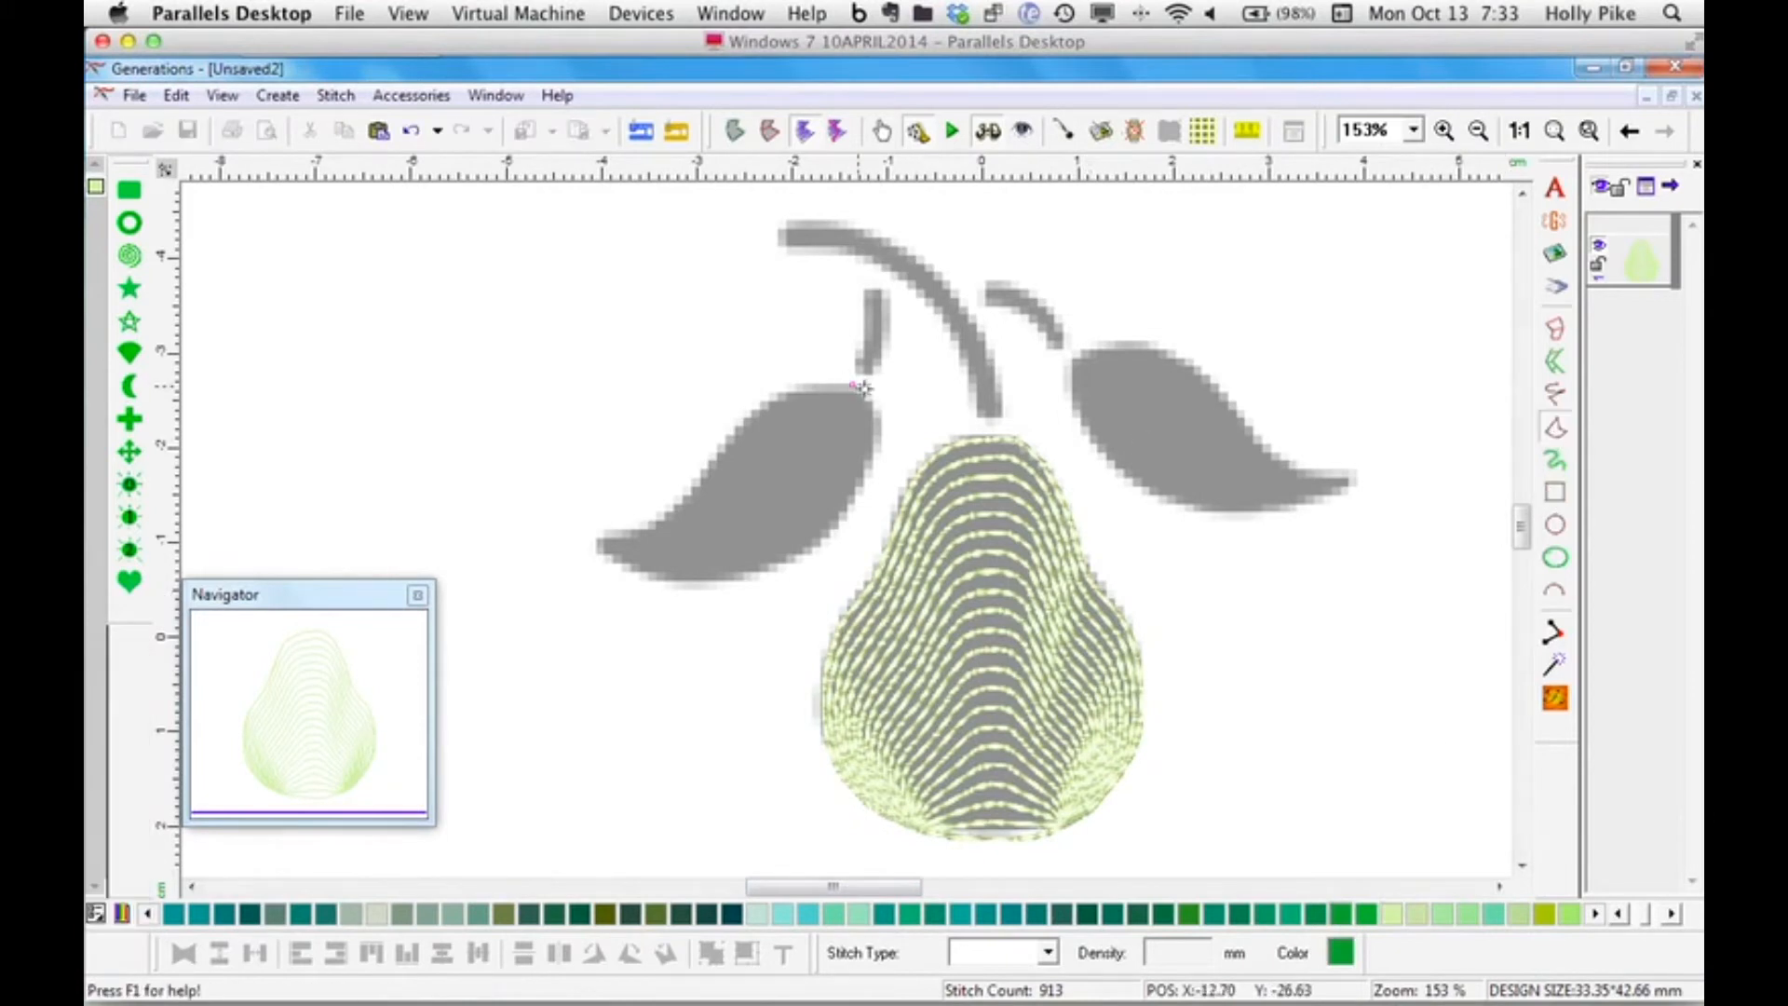
left_click(882, 415)
left_click(831, 534)
left_click(697, 585)
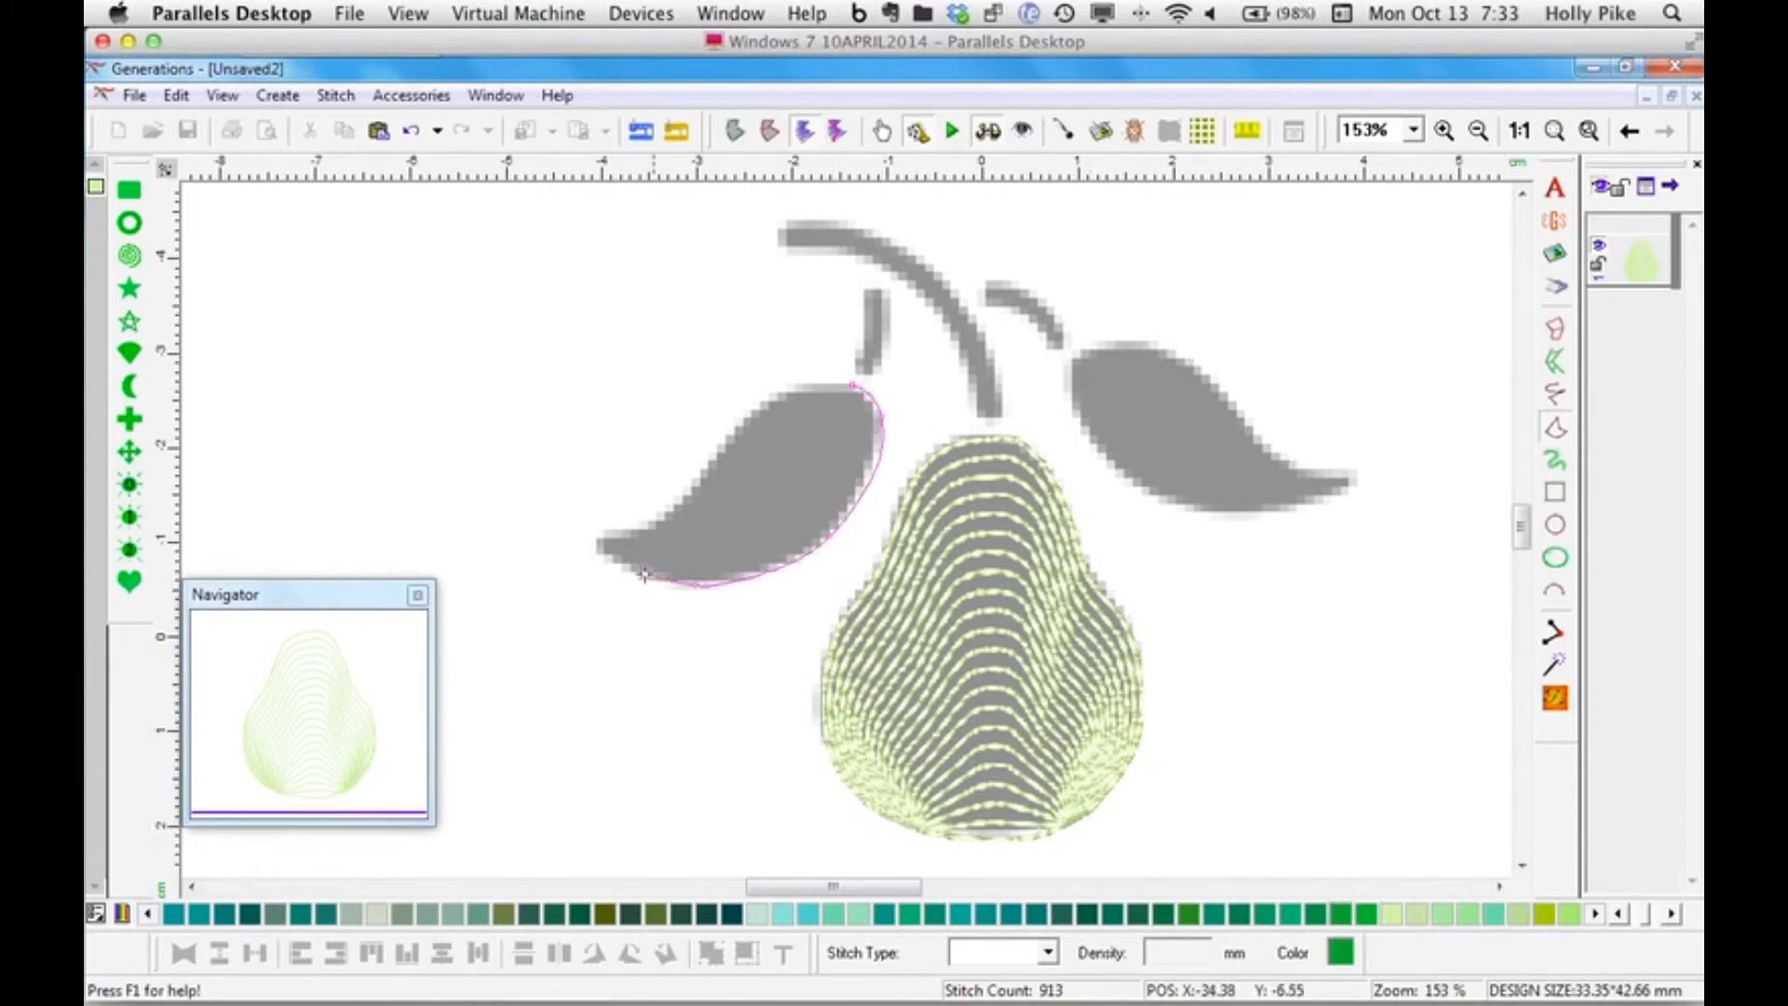
left_click(660, 521)
left_click(728, 437)
left_click(788, 382)
left_click(854, 385)
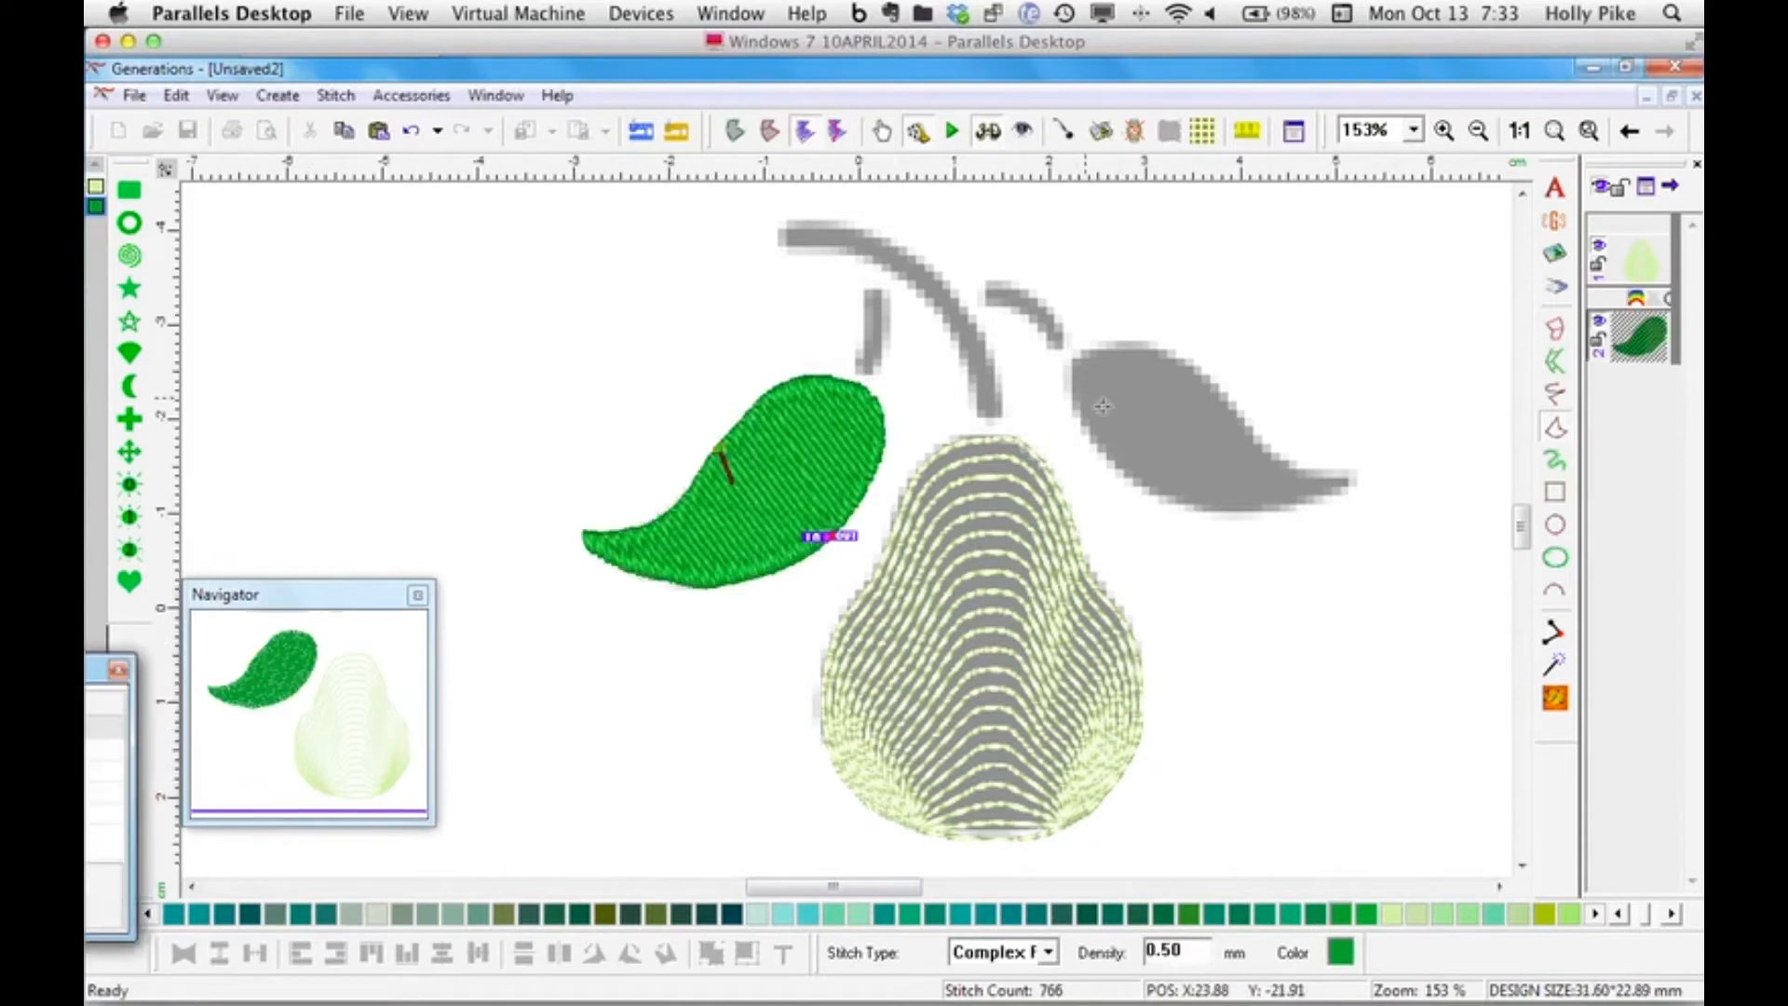
Outline the leaf right of the pear as a closed green Complex Fill shape, about 31.5 by 19.8 mm.
left_click(1080, 356)
left_click(1084, 434)
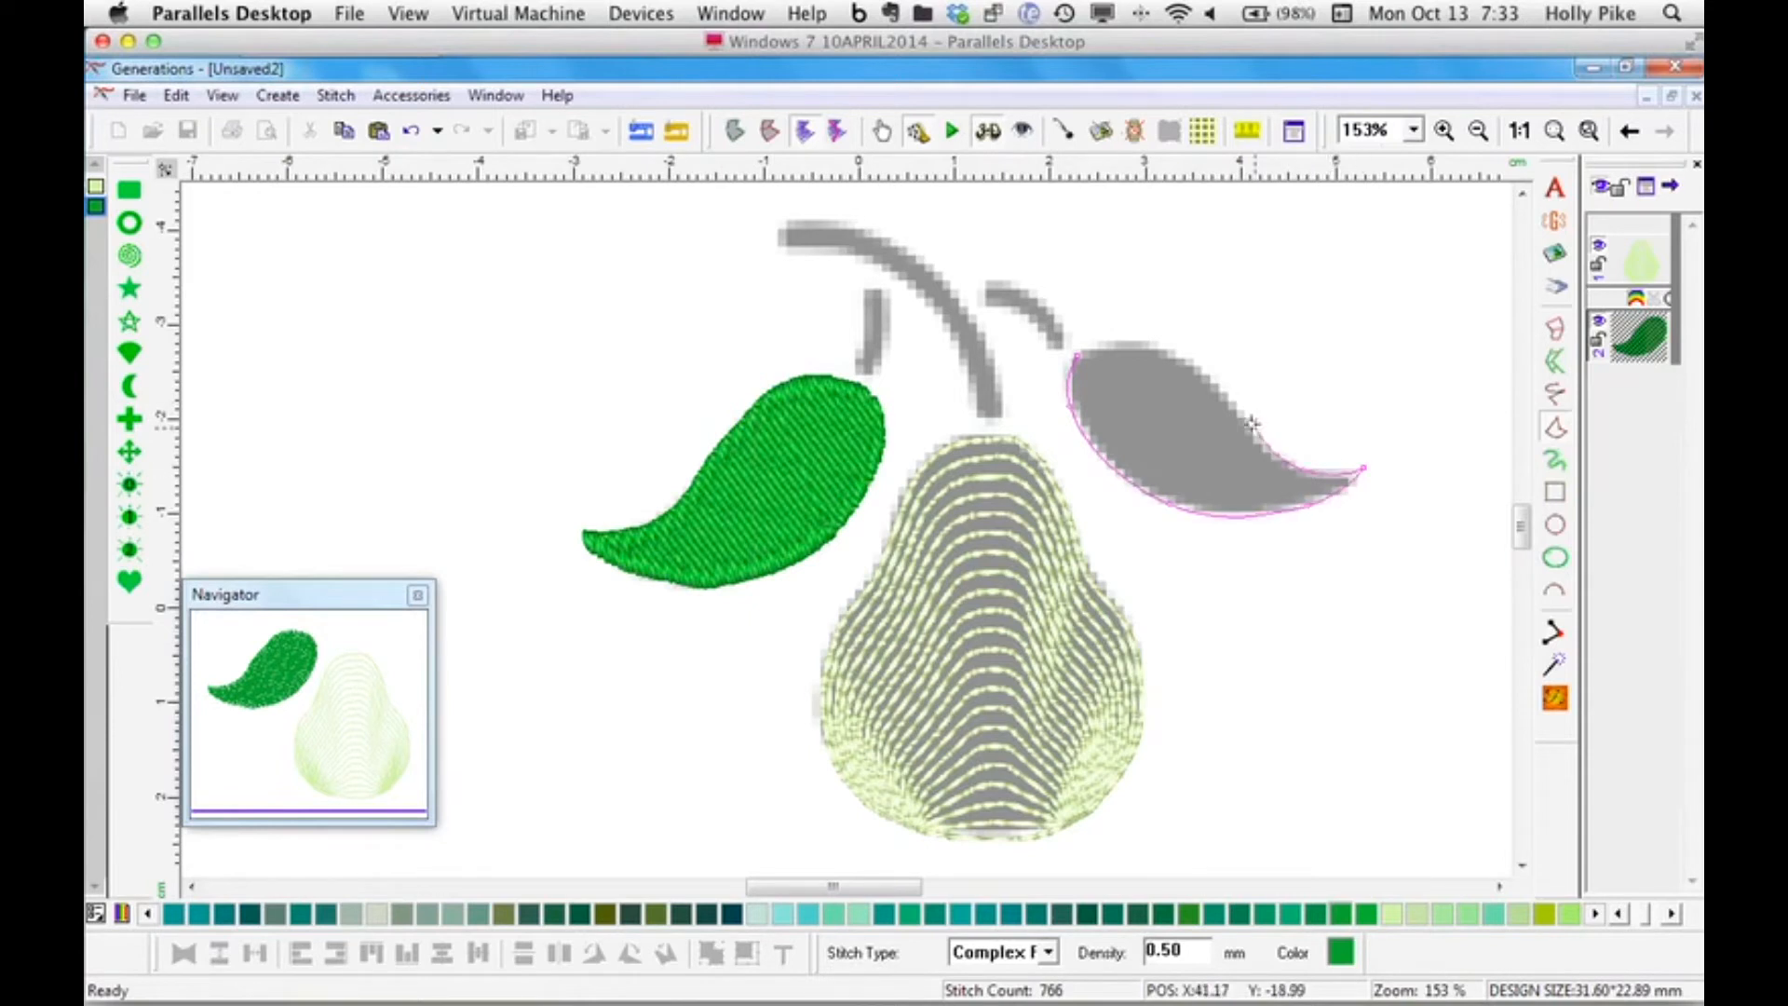
left_click(1071, 355)
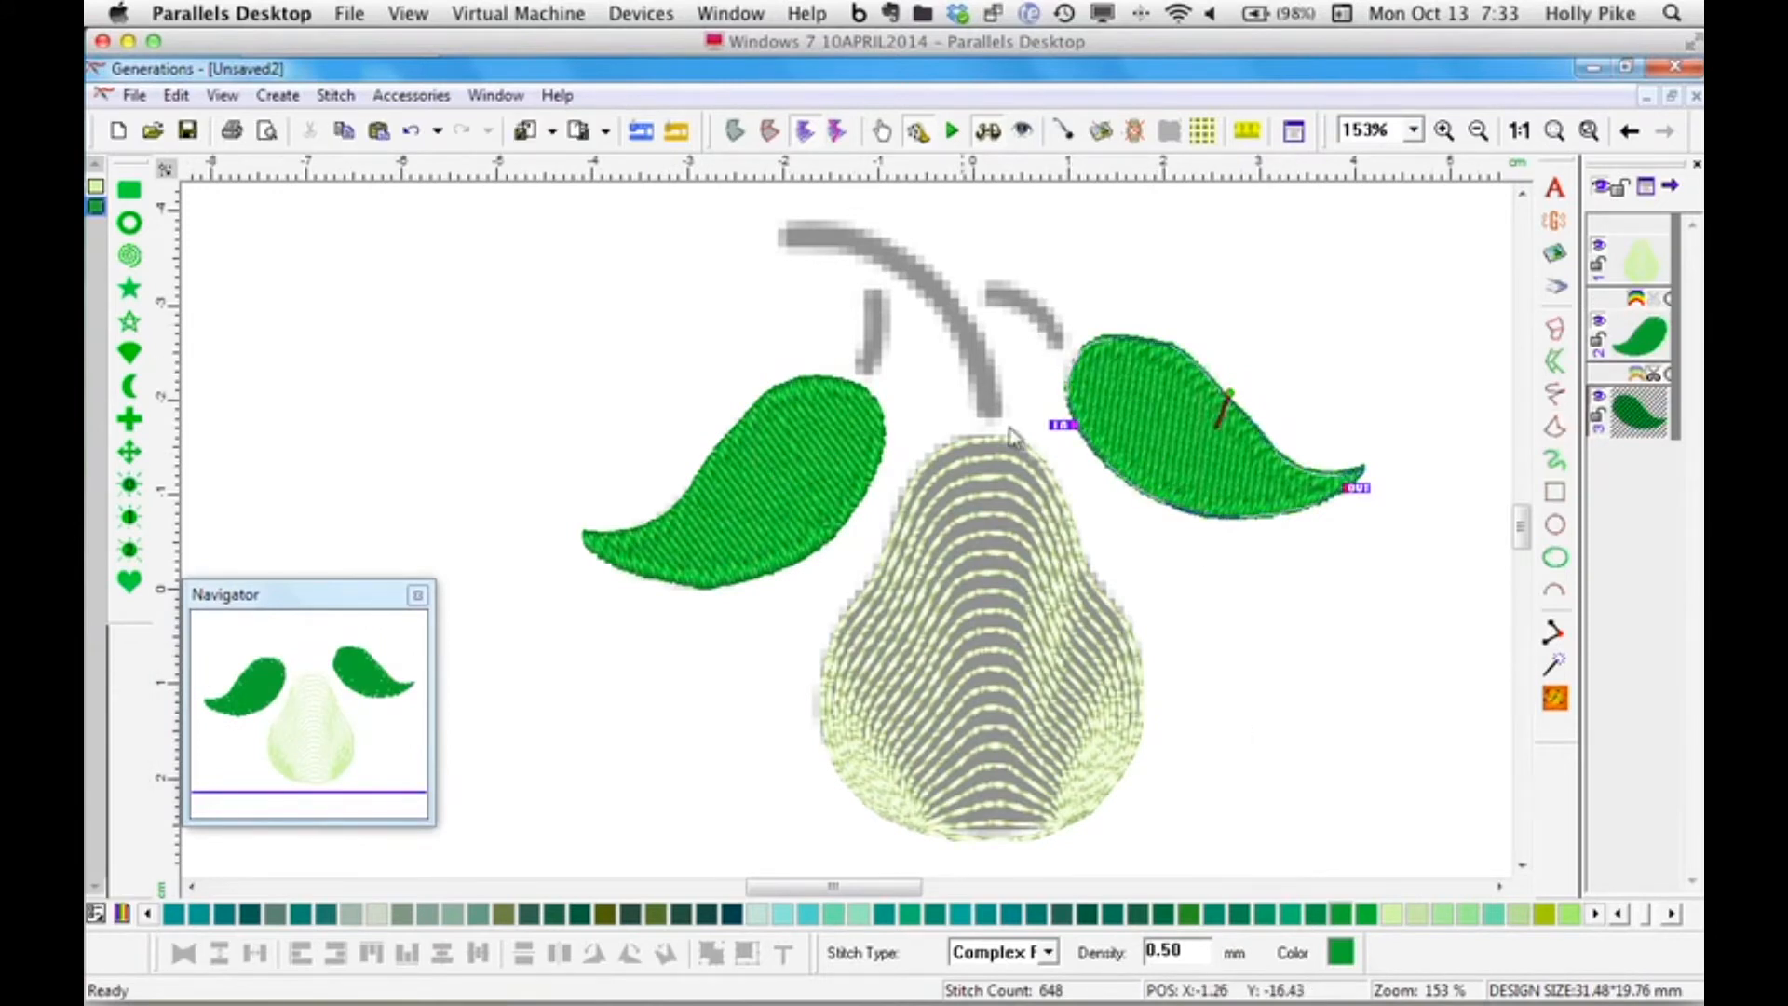
Set the right leaf to a Fluid Contour fill with density 4, smooth edges on and auto shorten off.
left_click(1175, 580)
left_click(1165, 419)
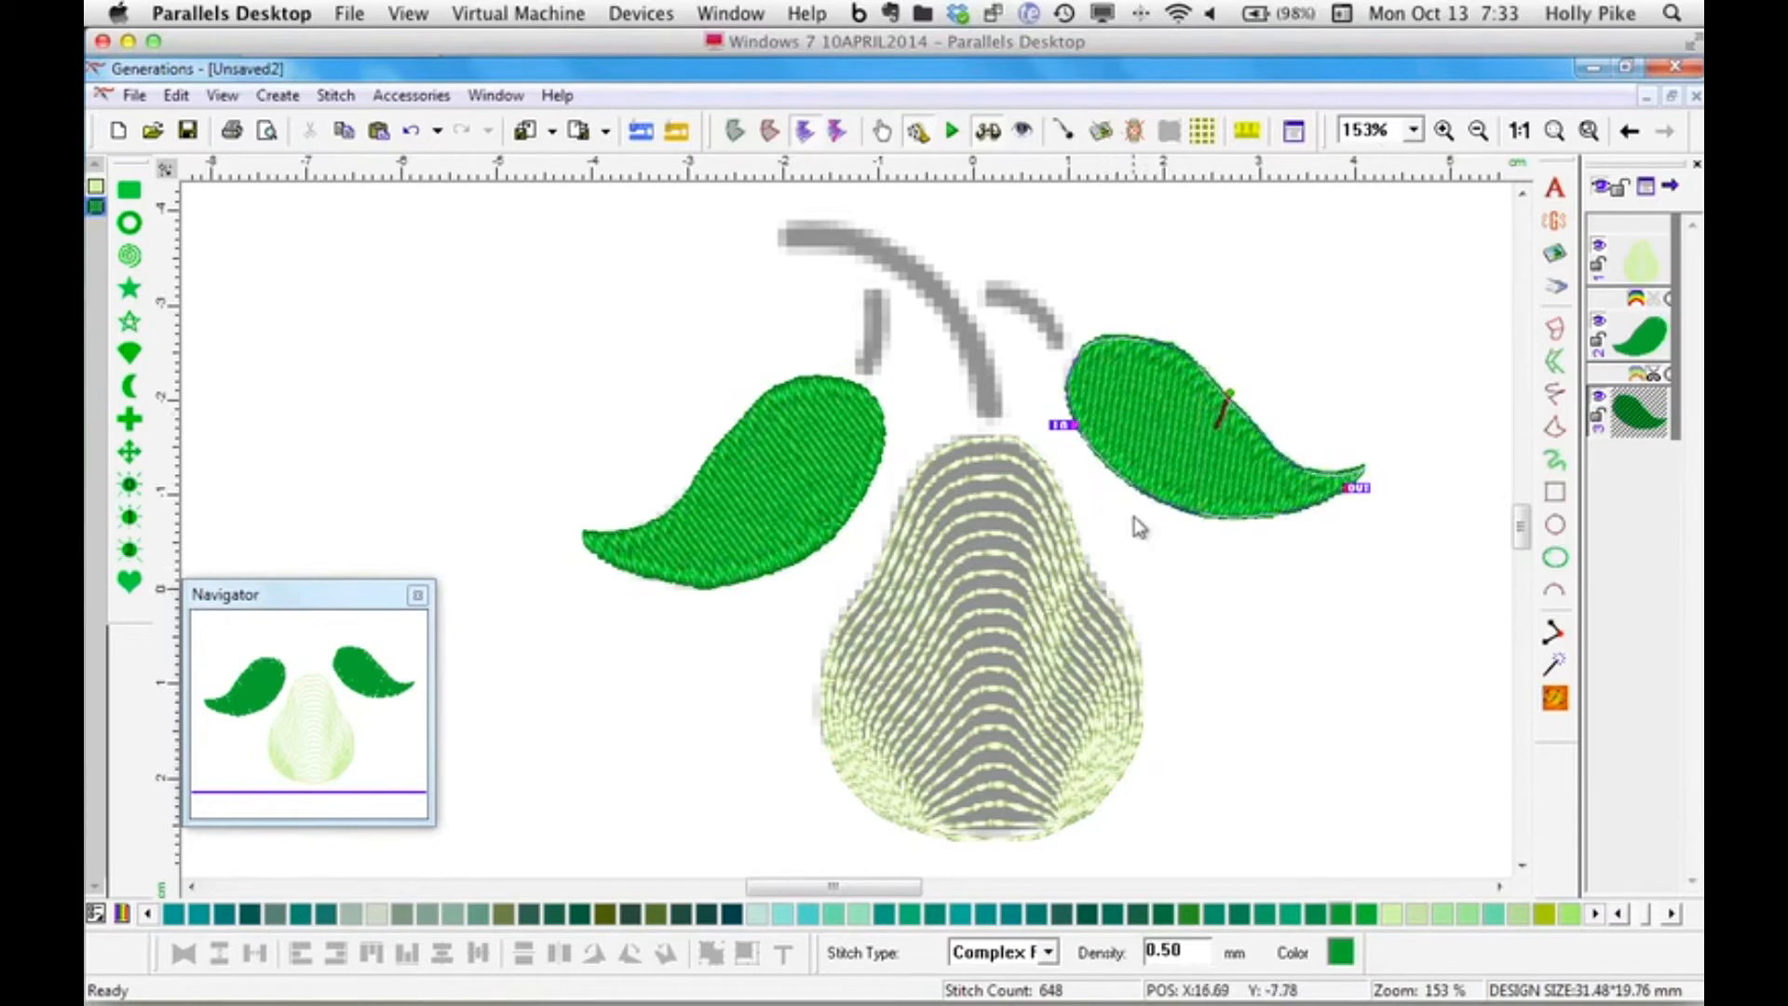
right_click(1237, 660)
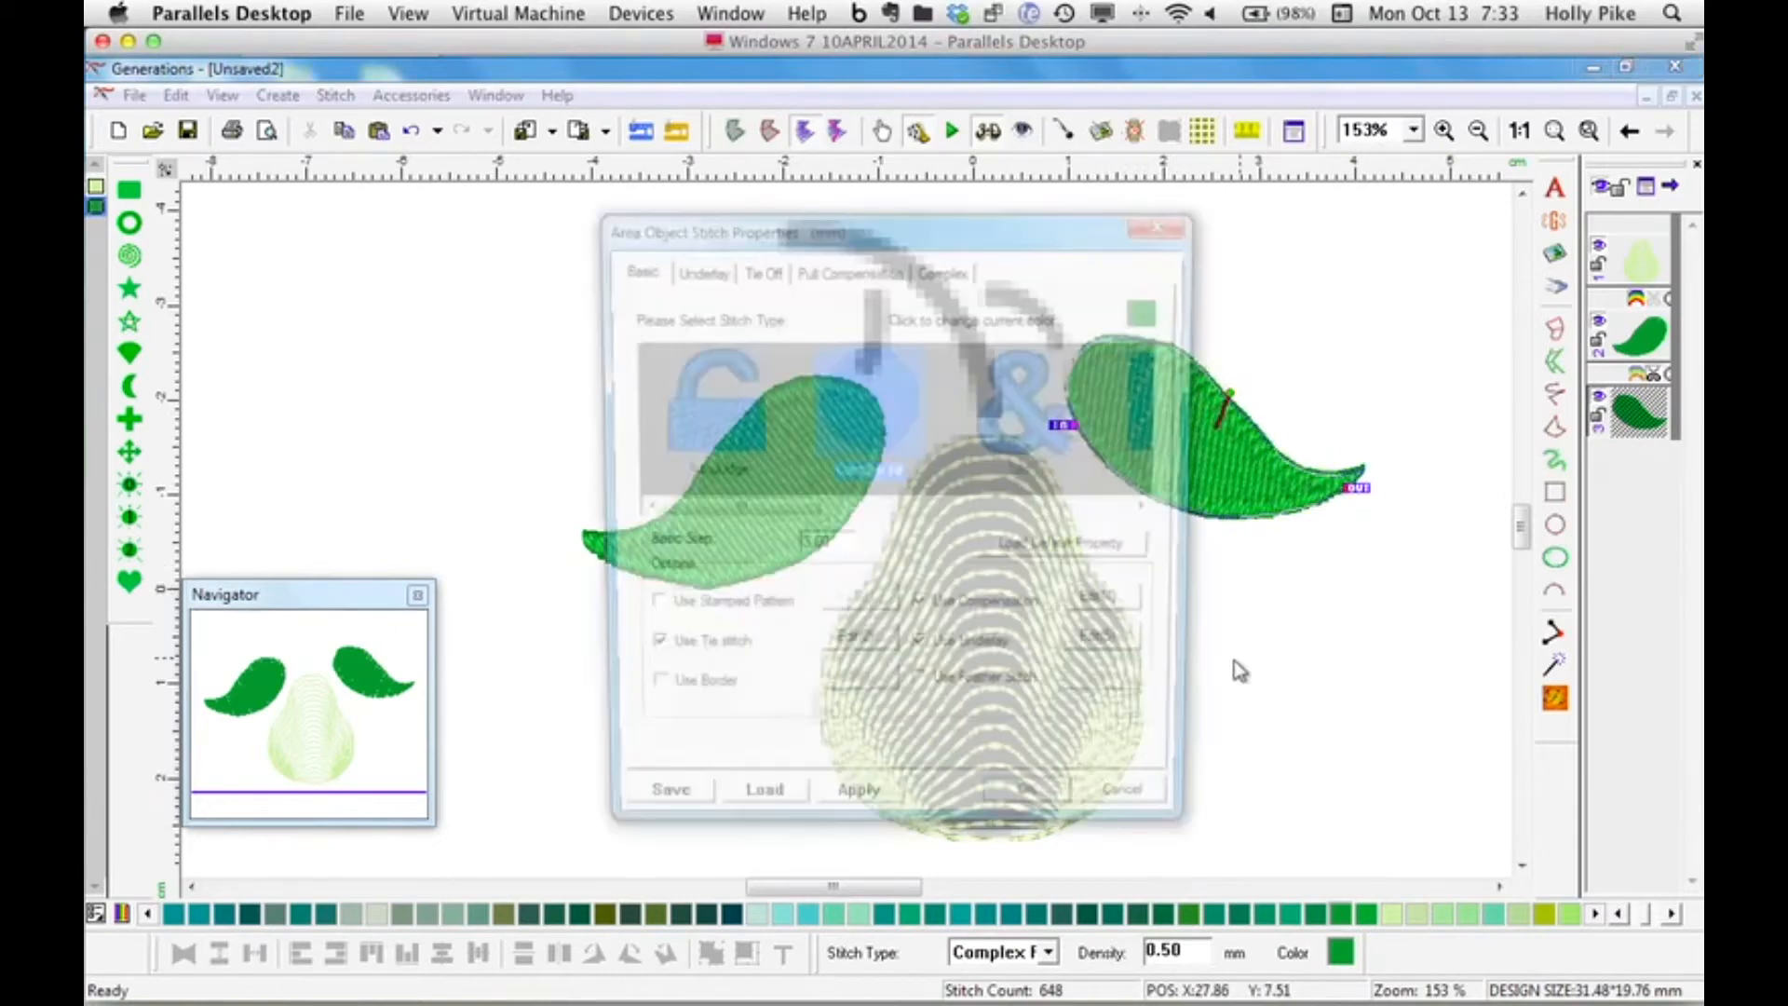
left_click_drag(792, 510, 1076, 509)
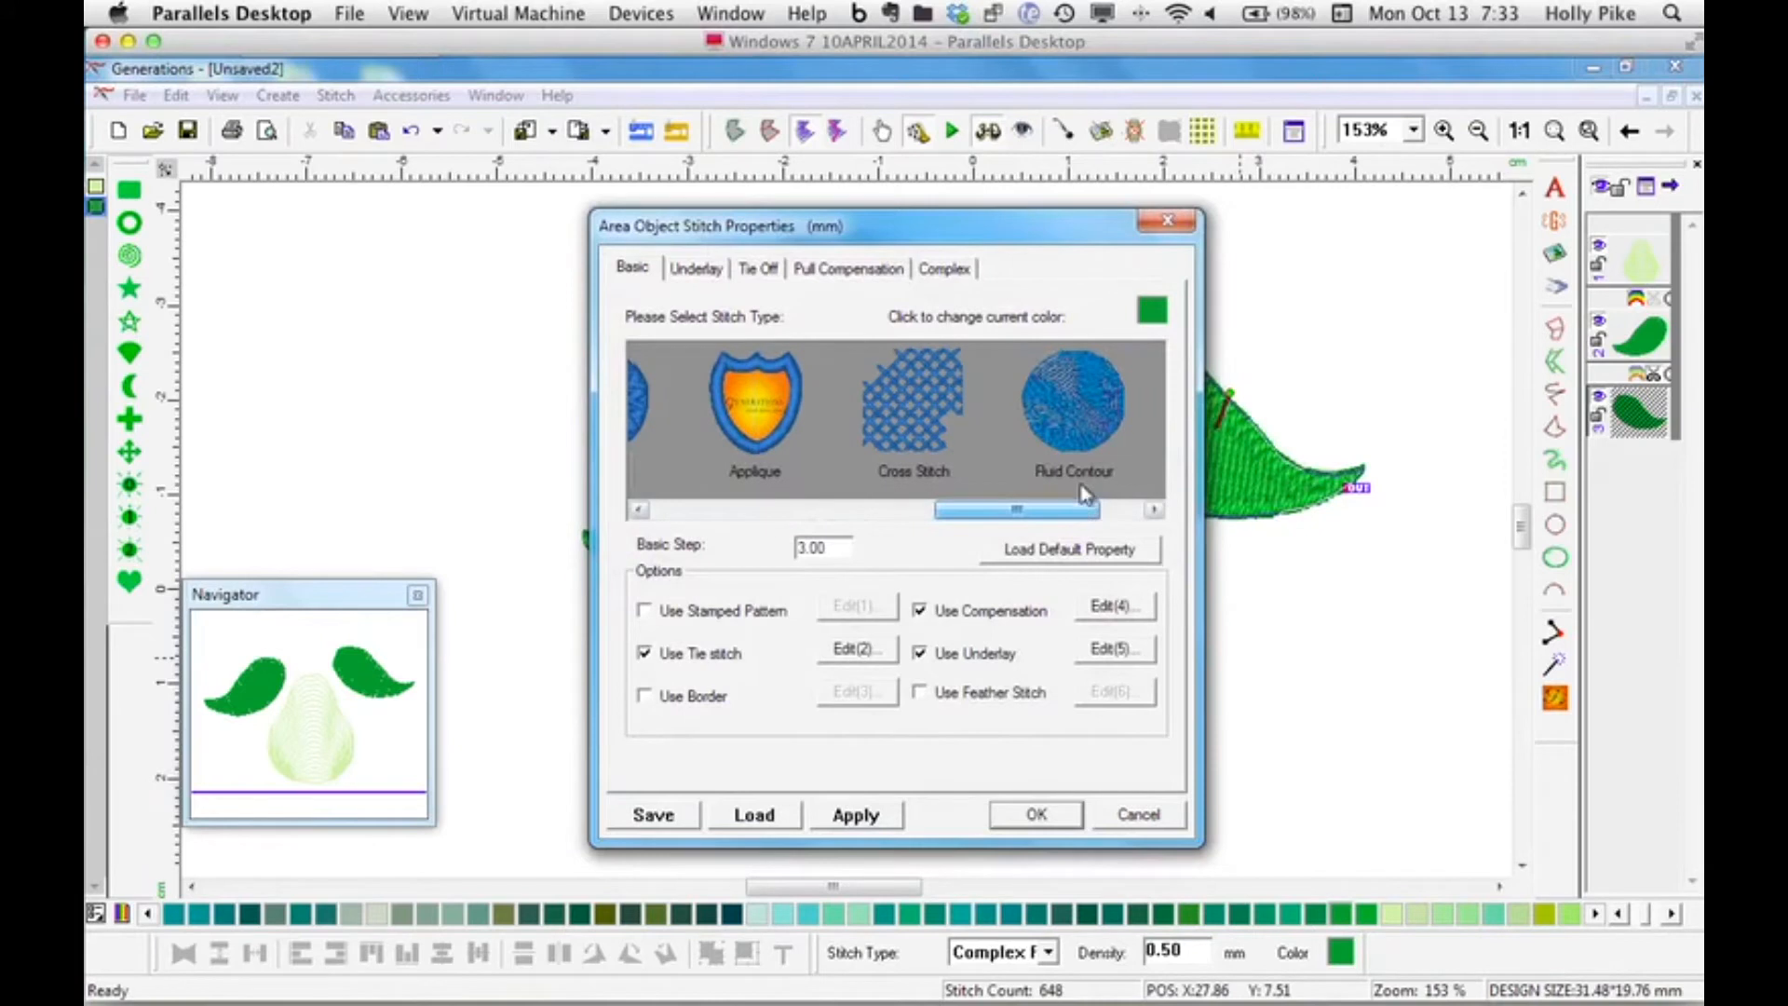
left_click(1081, 419)
left_click(883, 273)
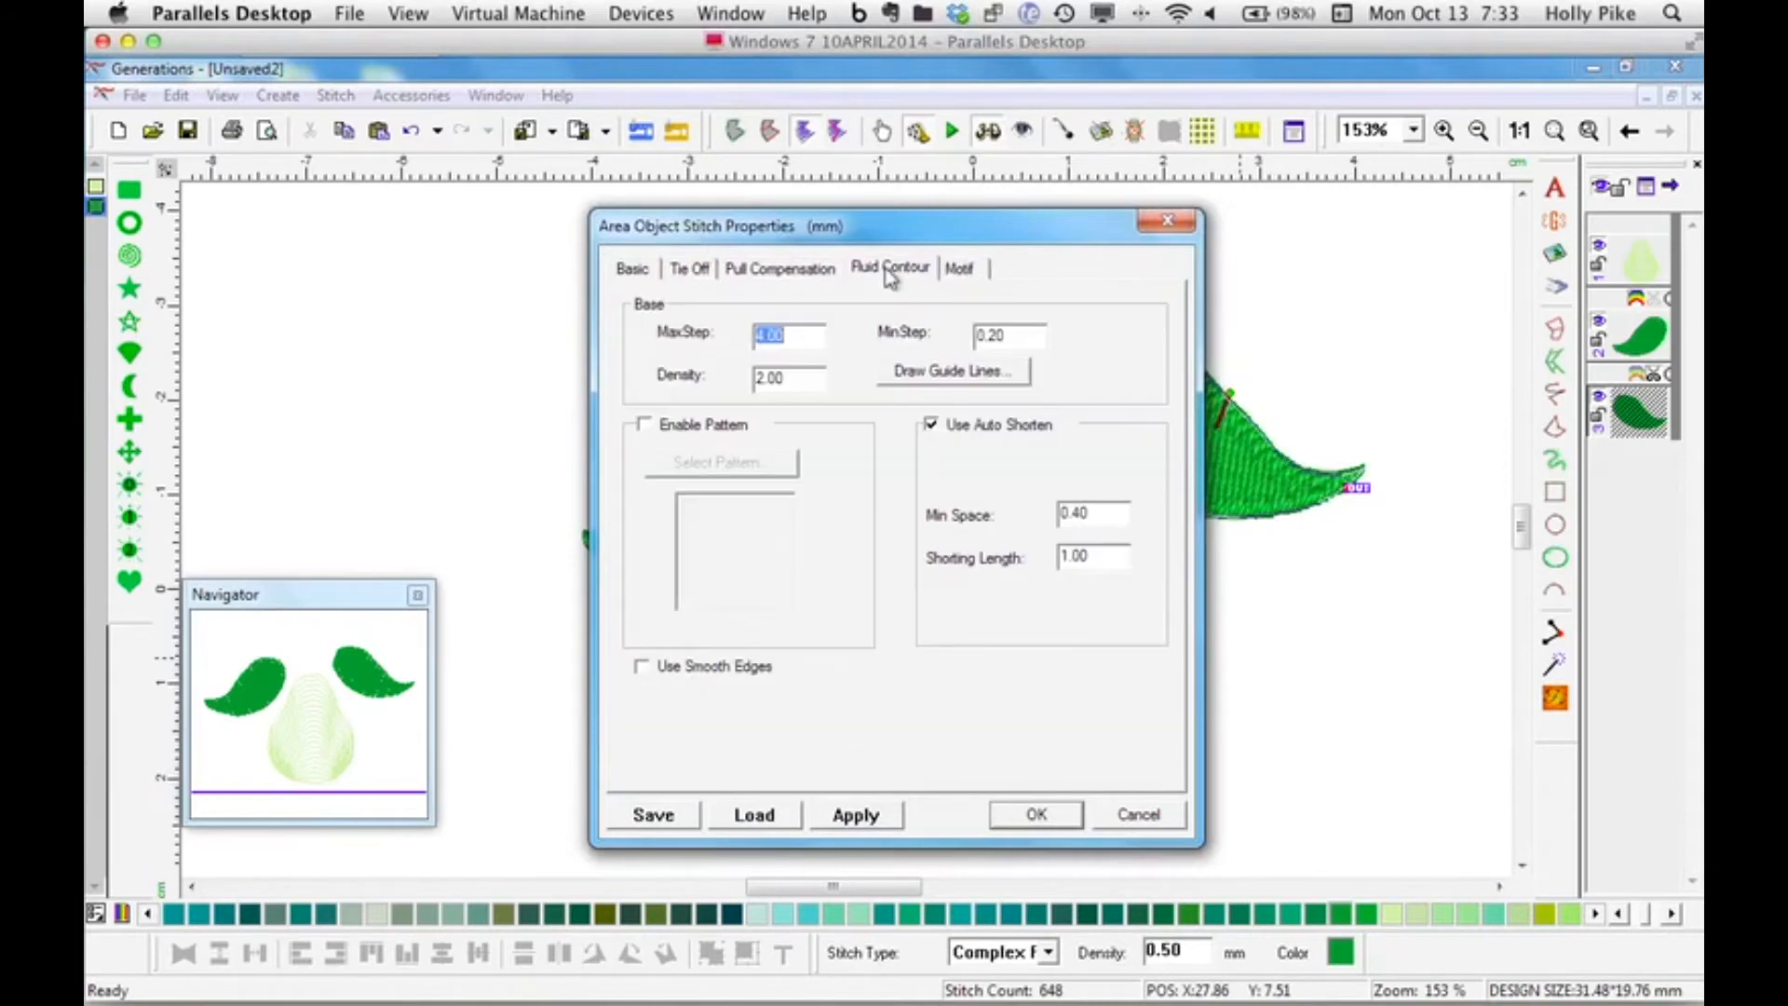
double_click(801, 375)
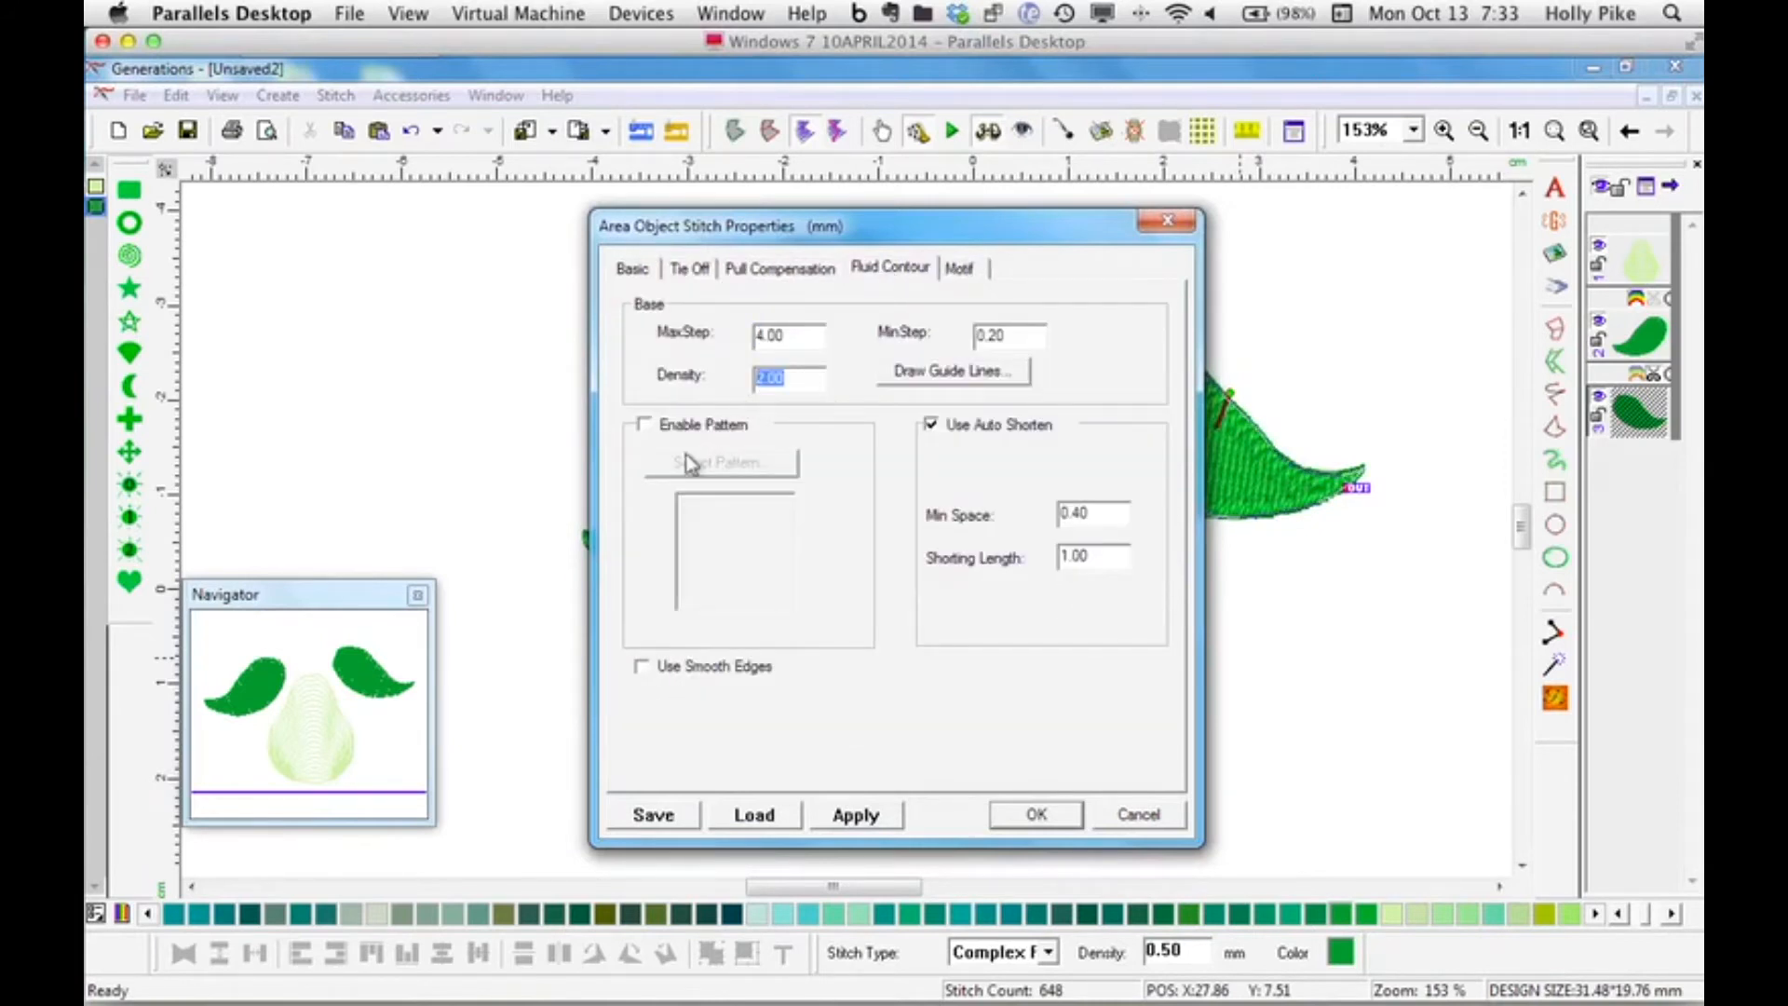
type("4")
left_click(641, 667)
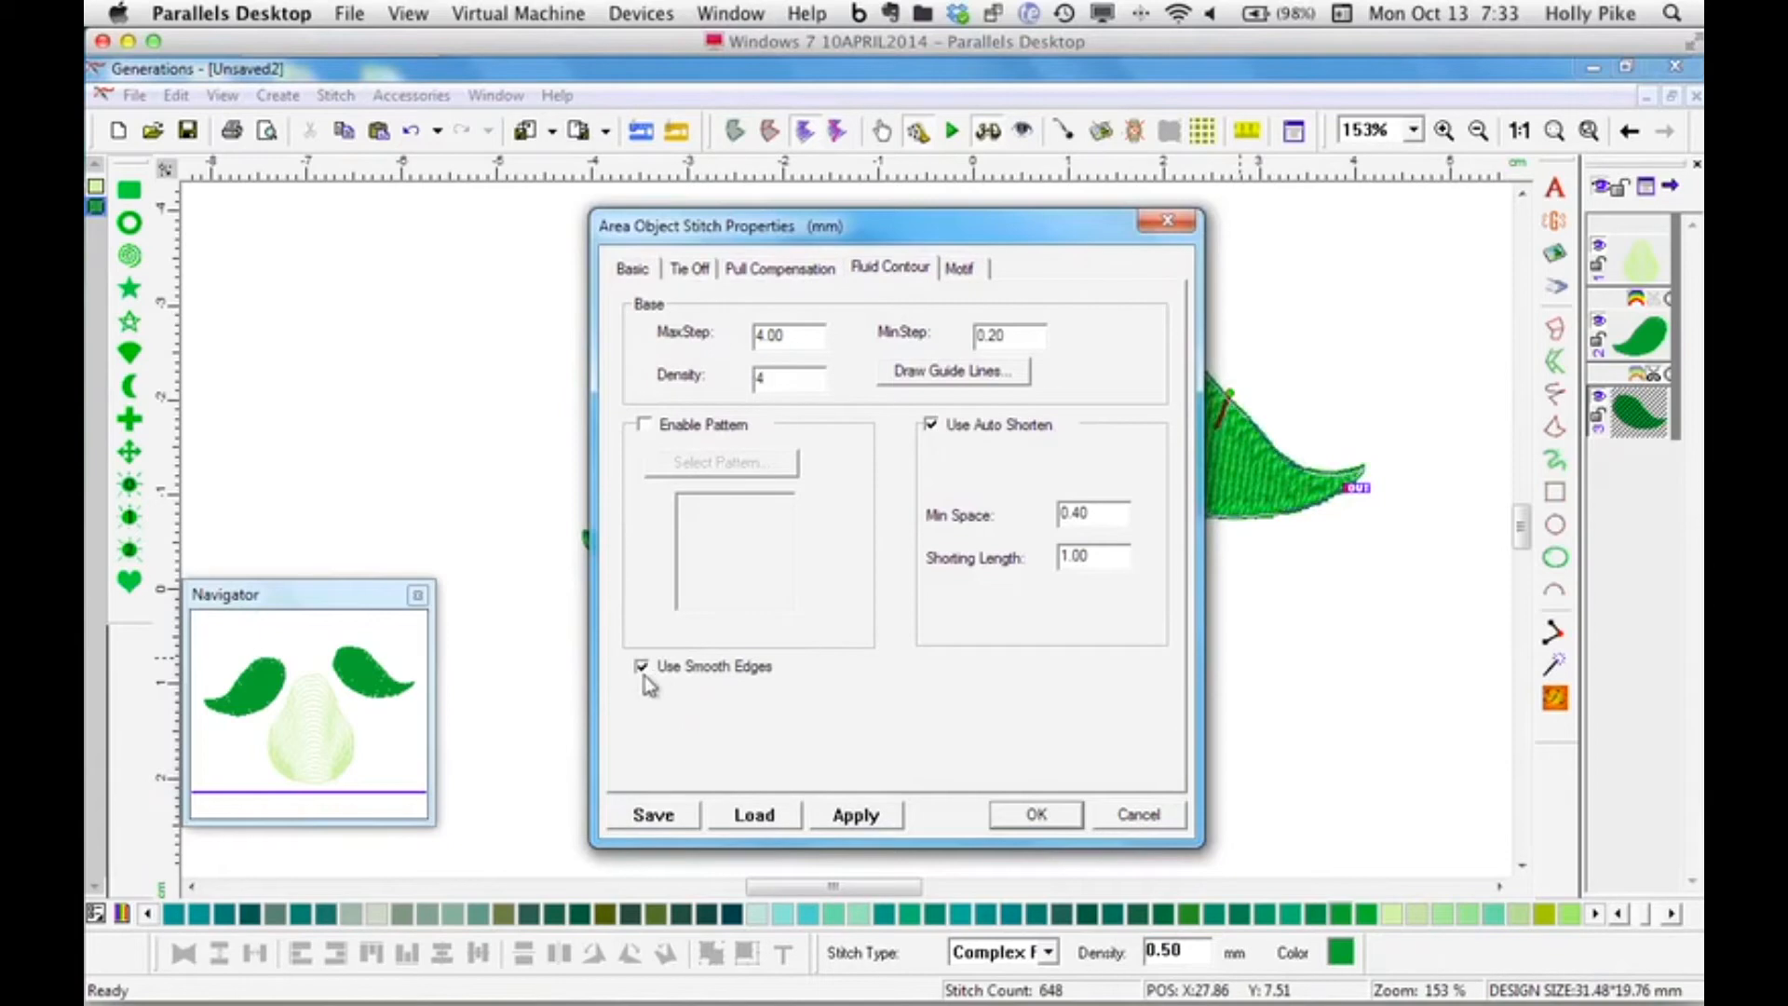
left_click(930, 425)
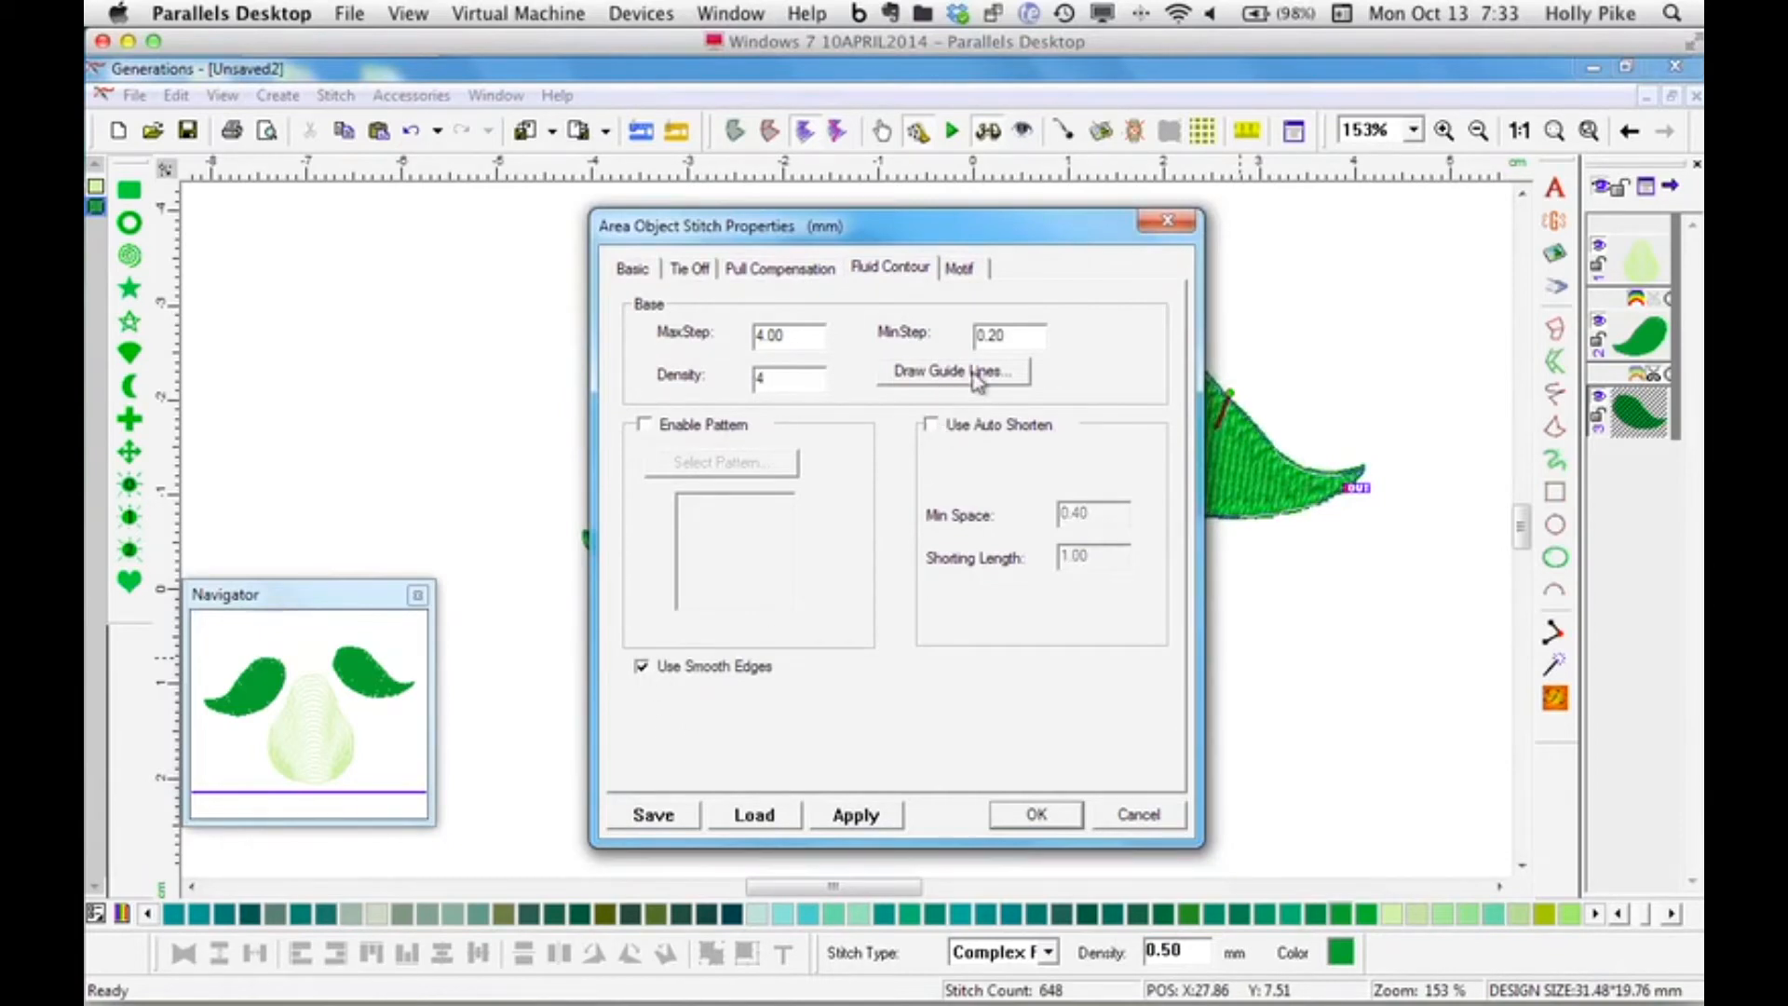
Draw an S-curved guide line lengthwise through the right leaf, apply the fill, and check the stitching with the background artwork hidden.
left_click(974, 375)
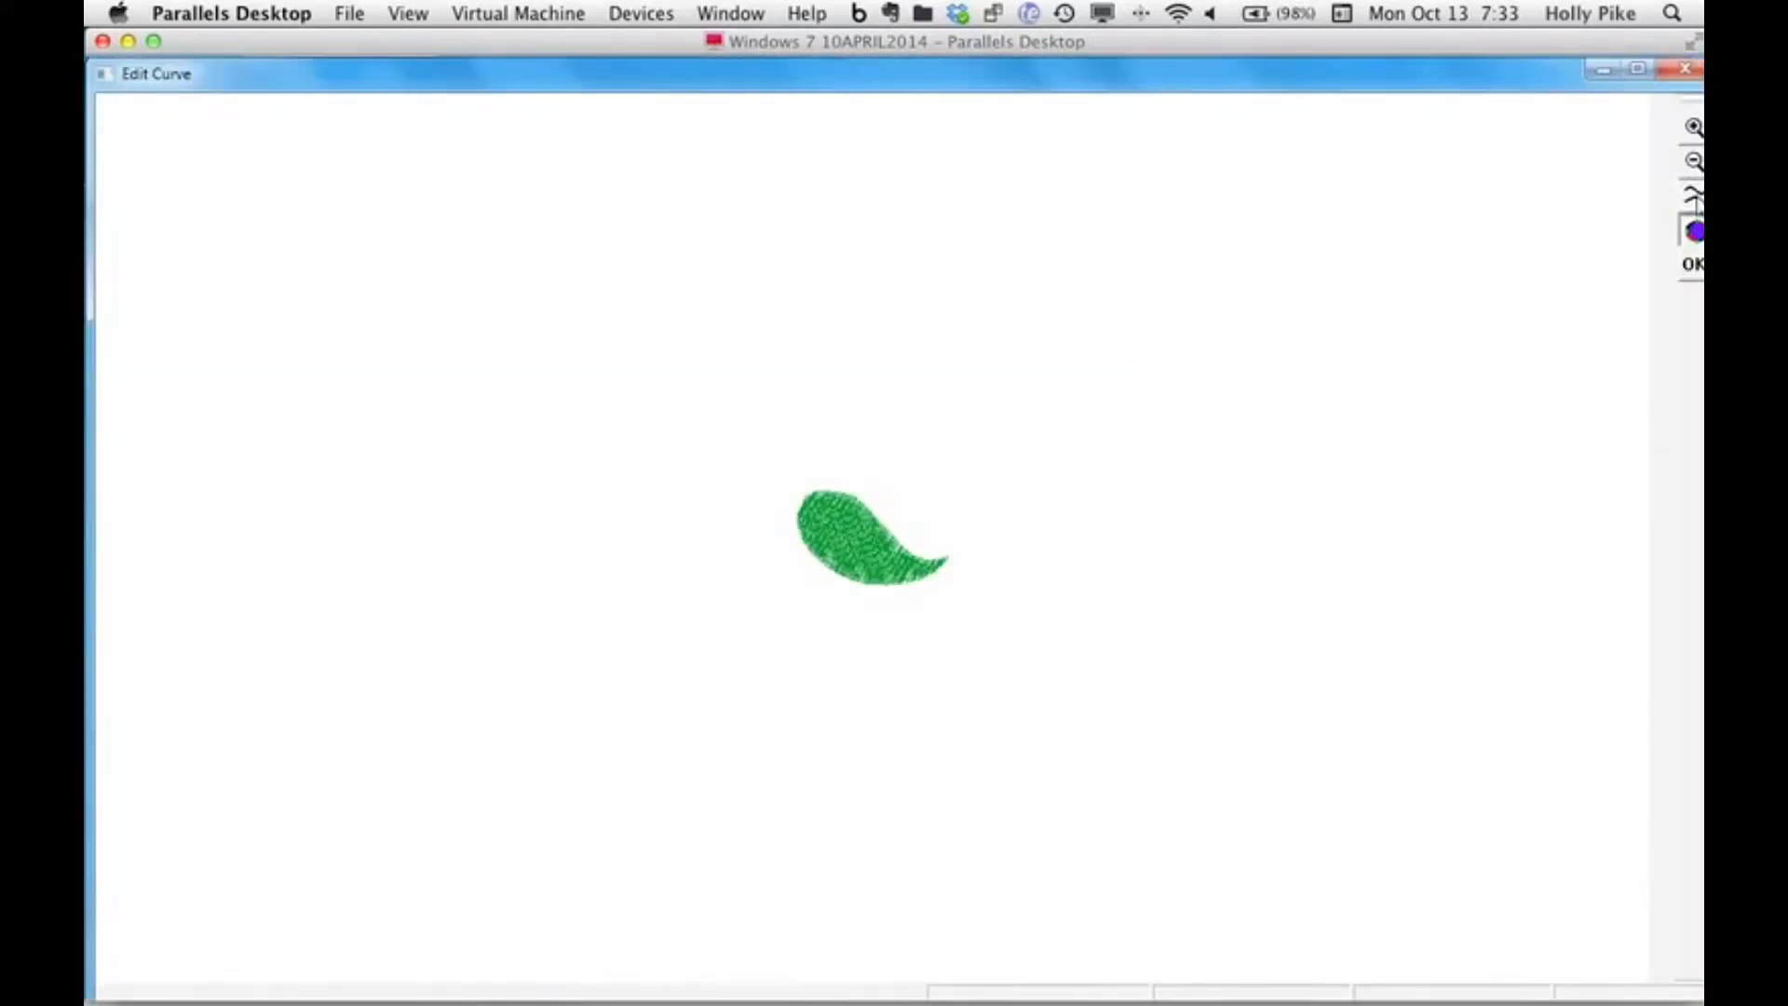
left_click(1693, 195)
mouse_move(765, 506)
left_mouse_down()
mouse_move(826, 522)
mouse_move(864, 566)
left_mouse_up()
left_click_drag(951, 542, 952, 544)
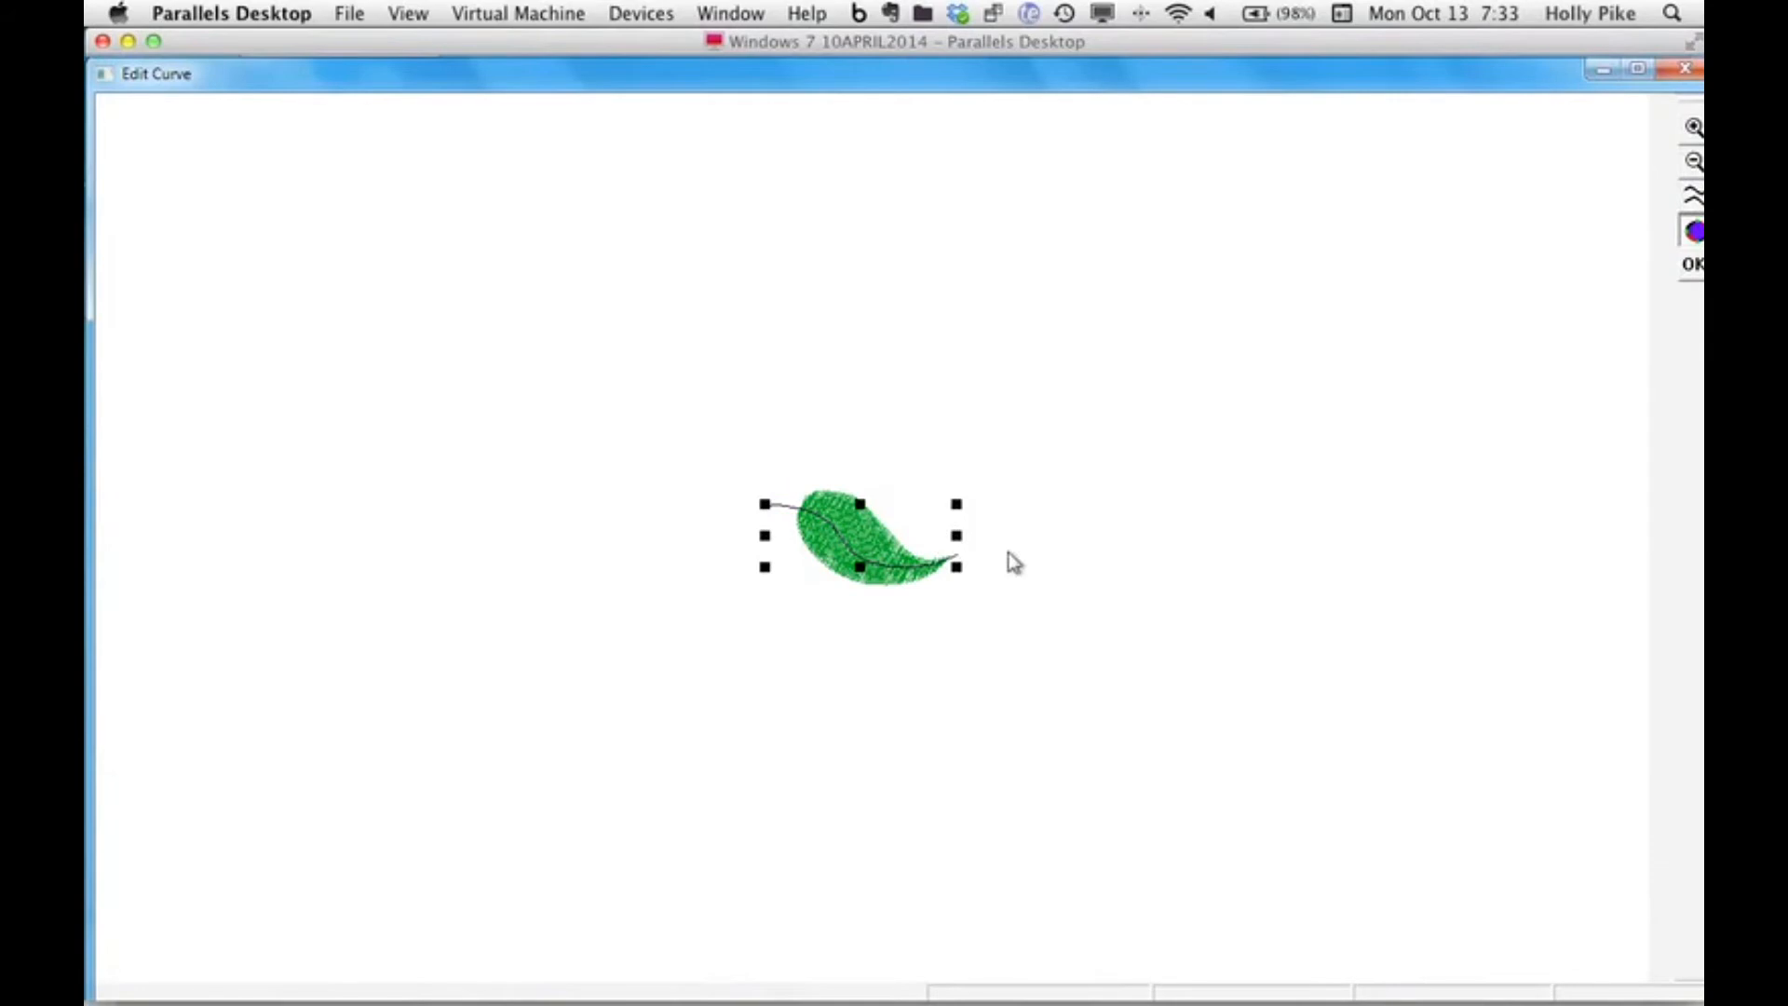
left_click(1694, 268)
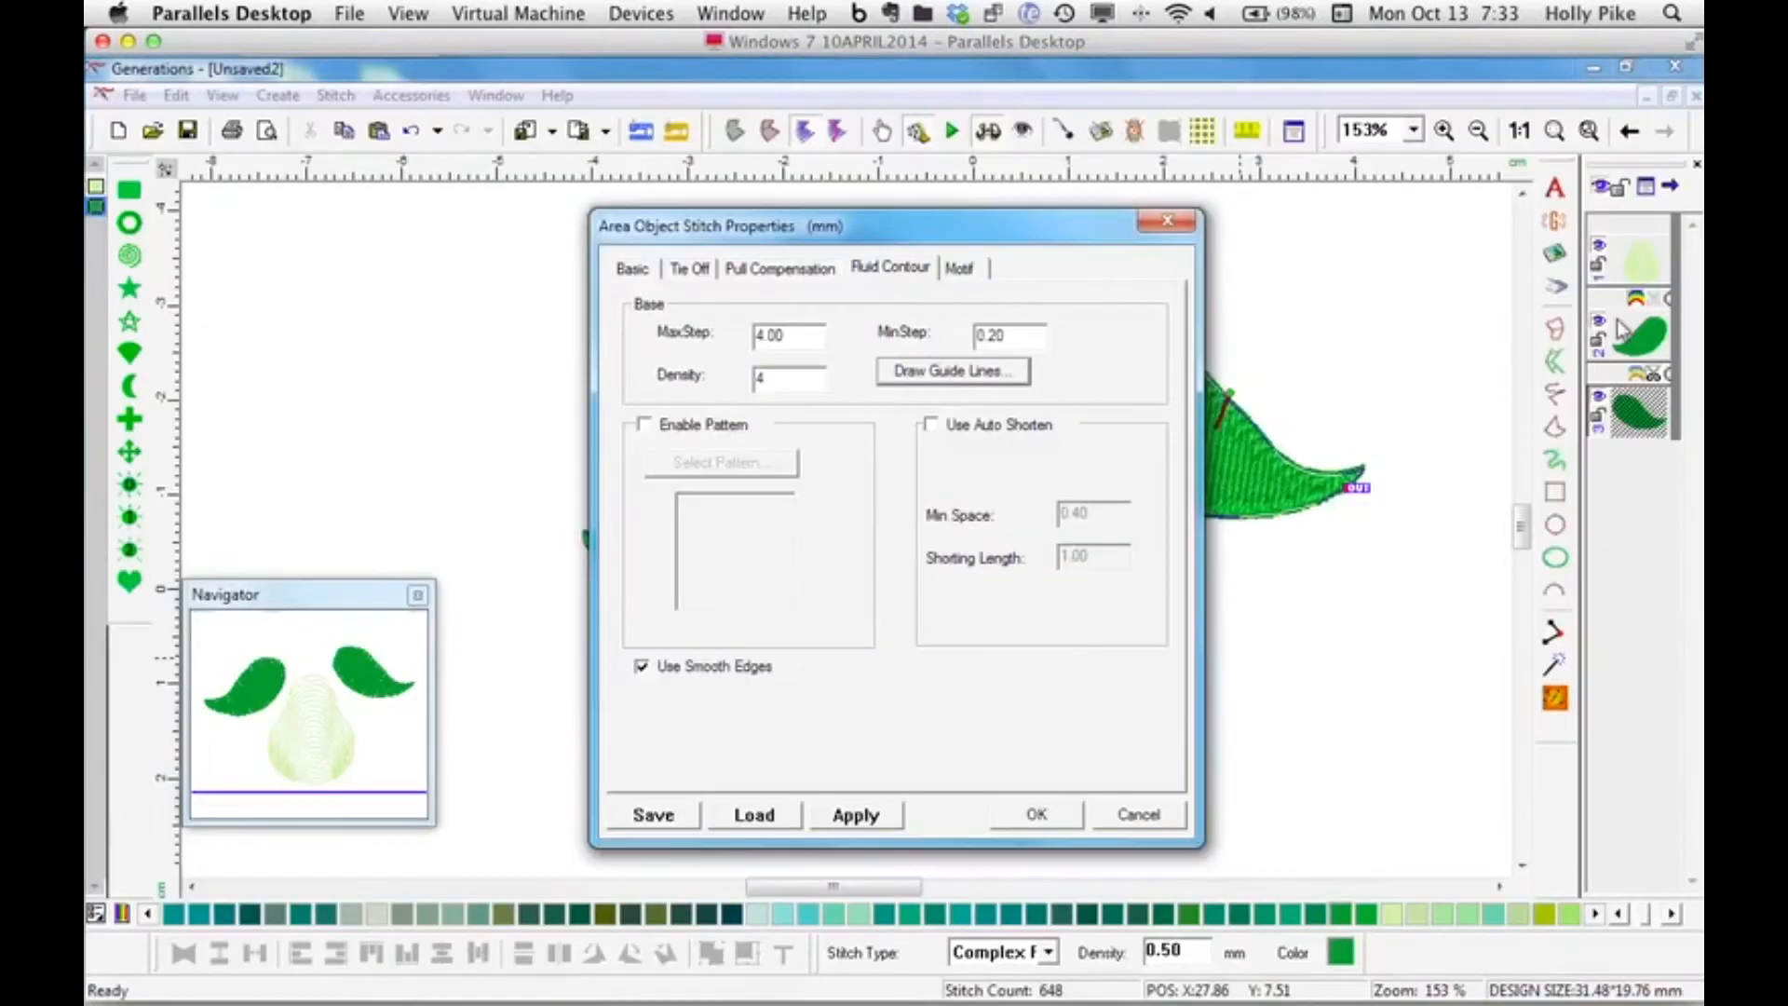
left_click(1037, 811)
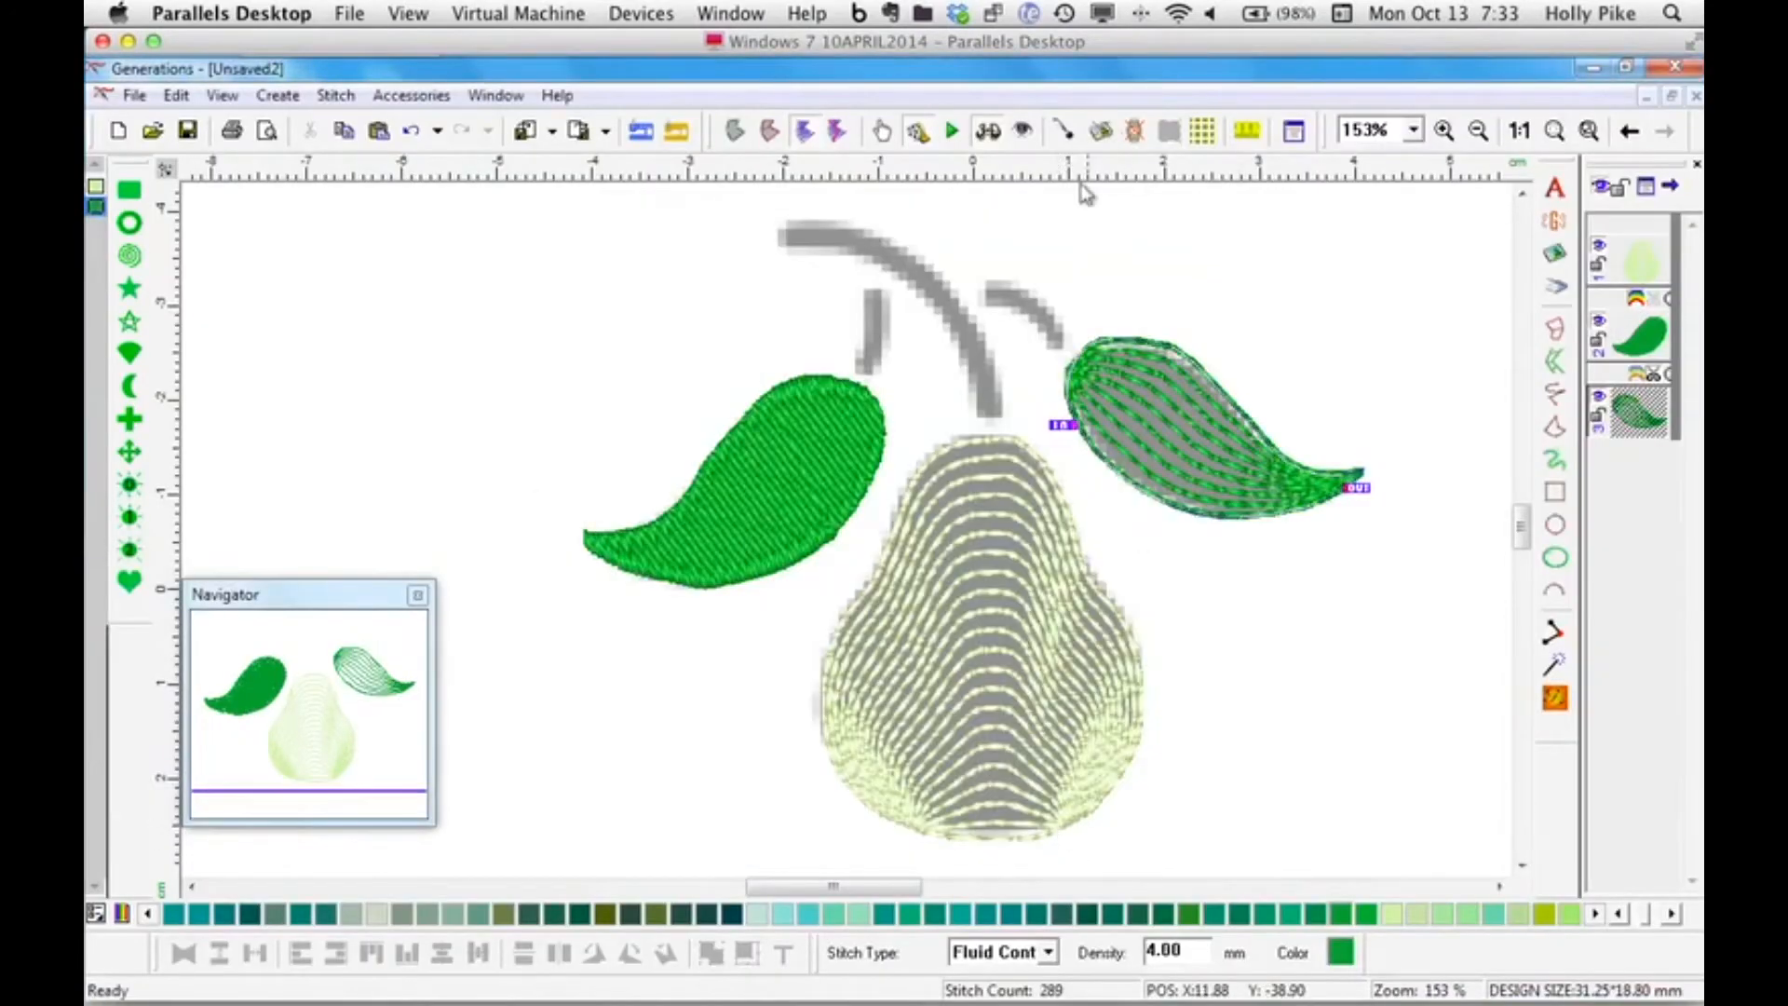
left_click(990, 131)
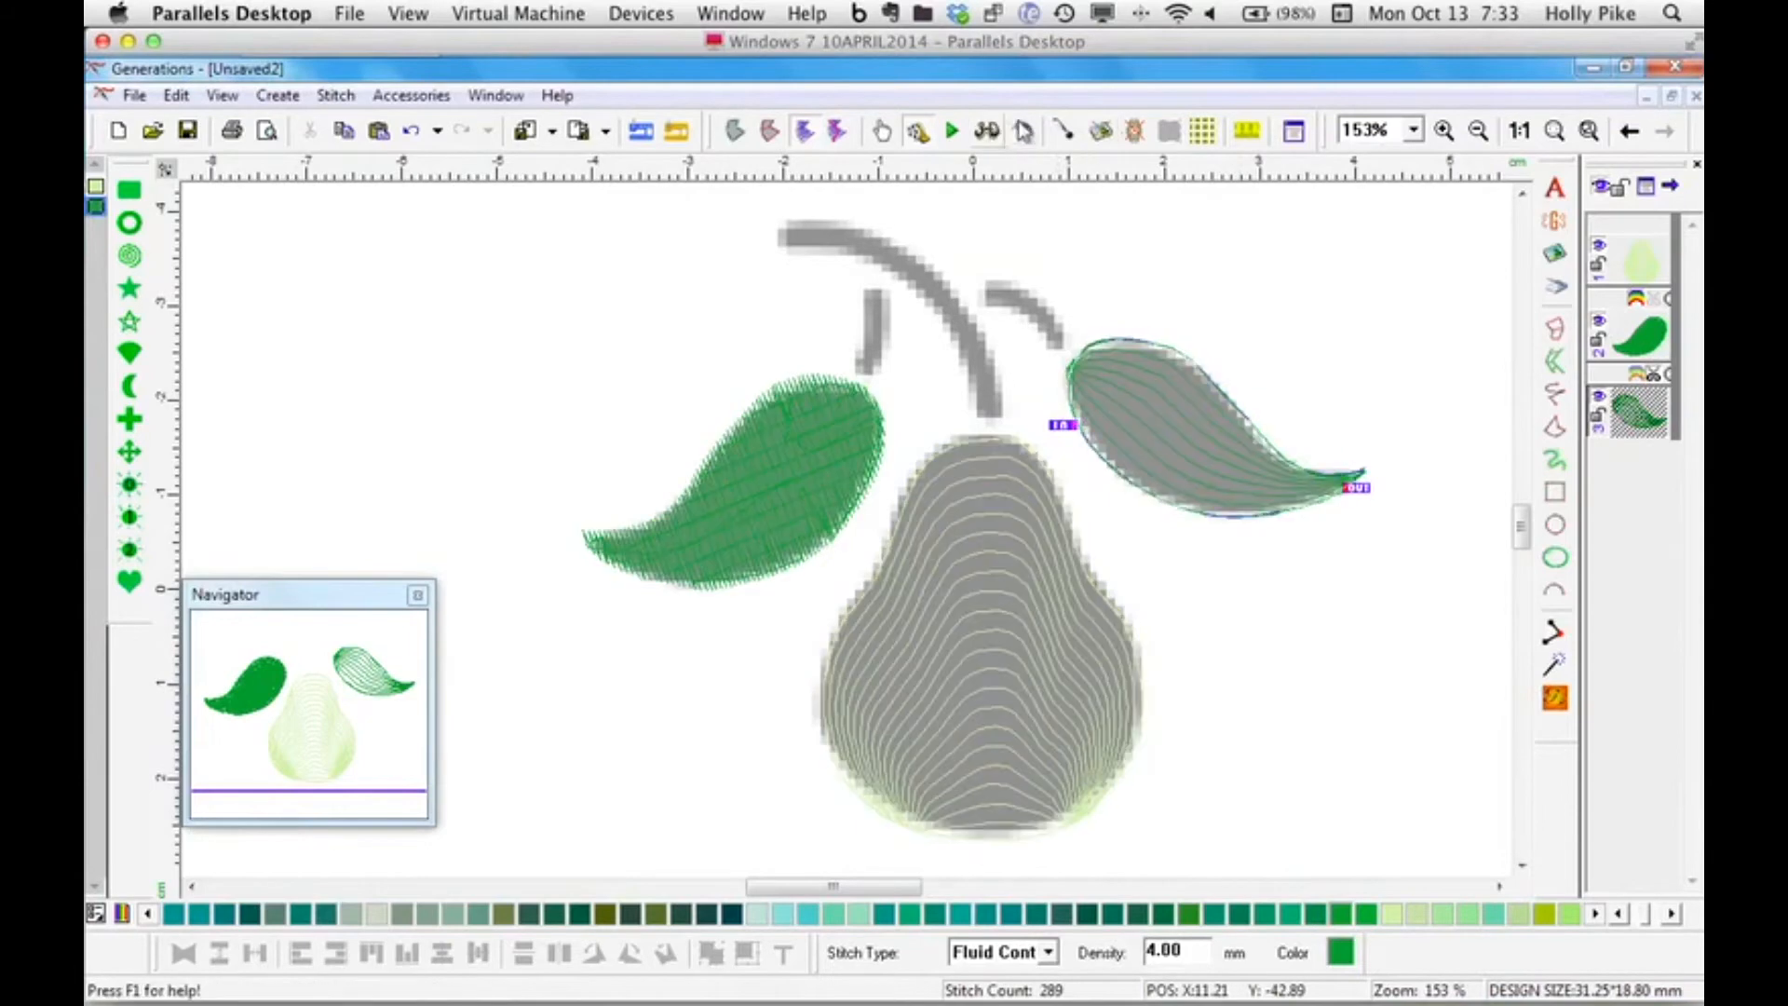
left_click(990, 130)
left_click(1097, 135)
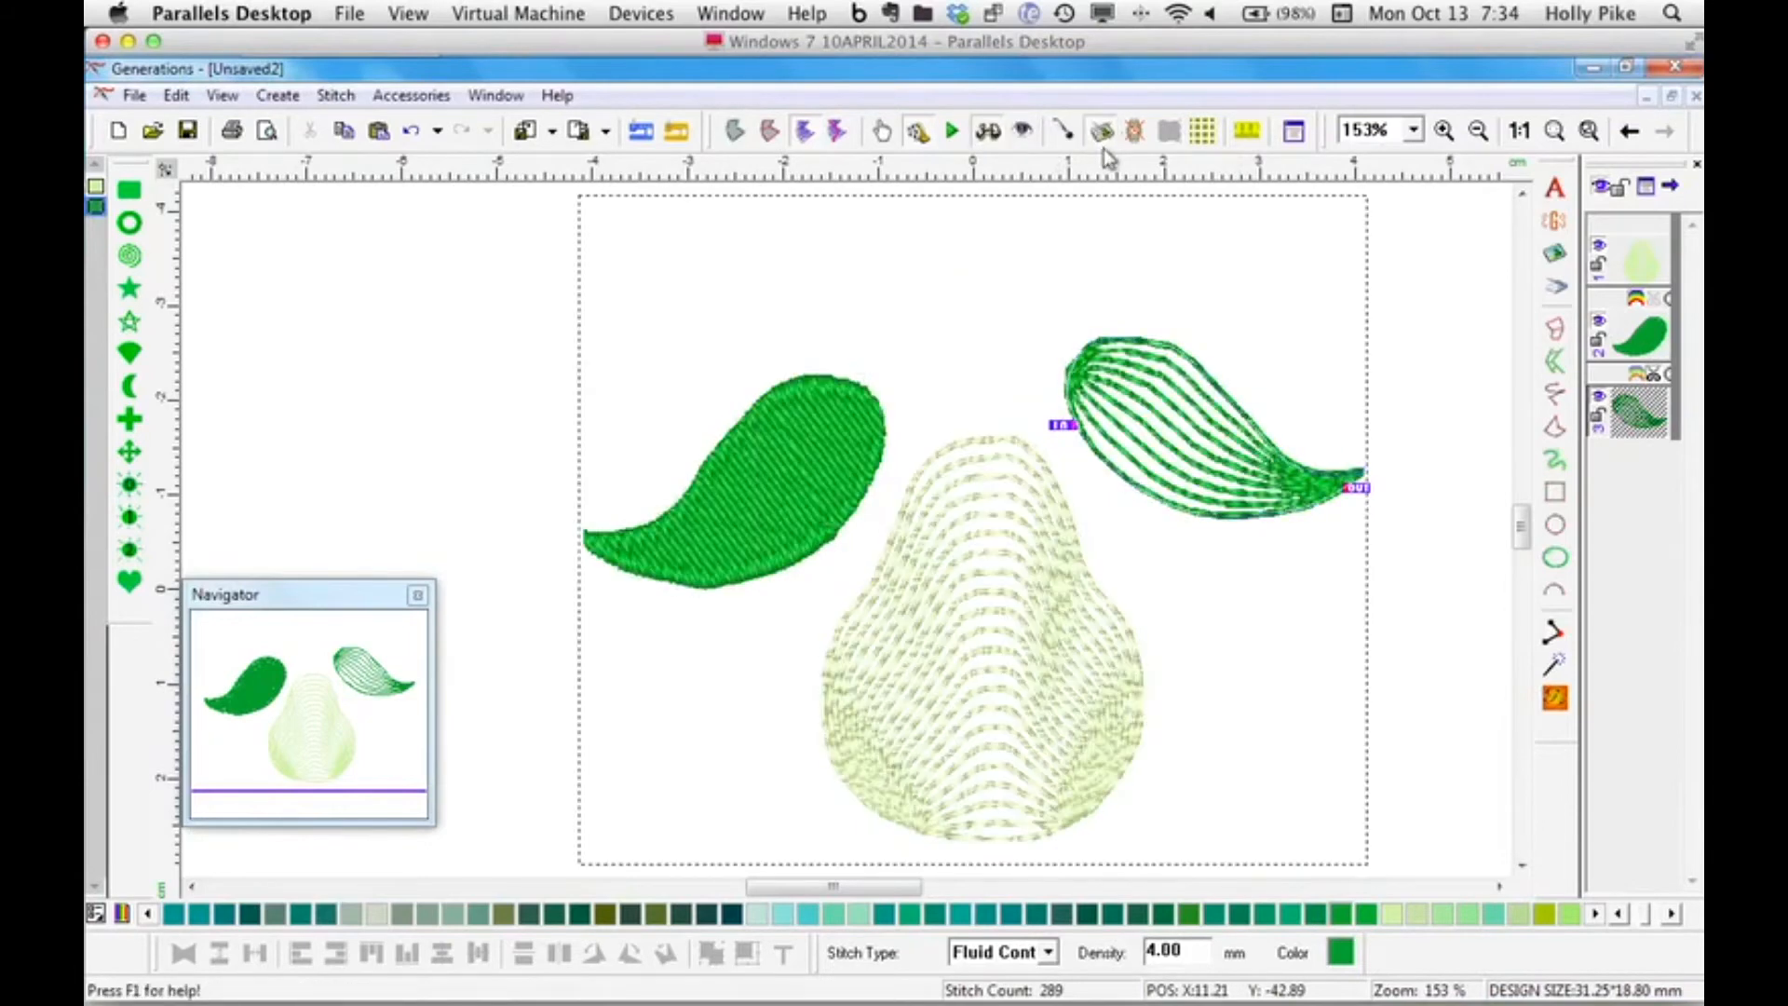
left_click(1101, 132)
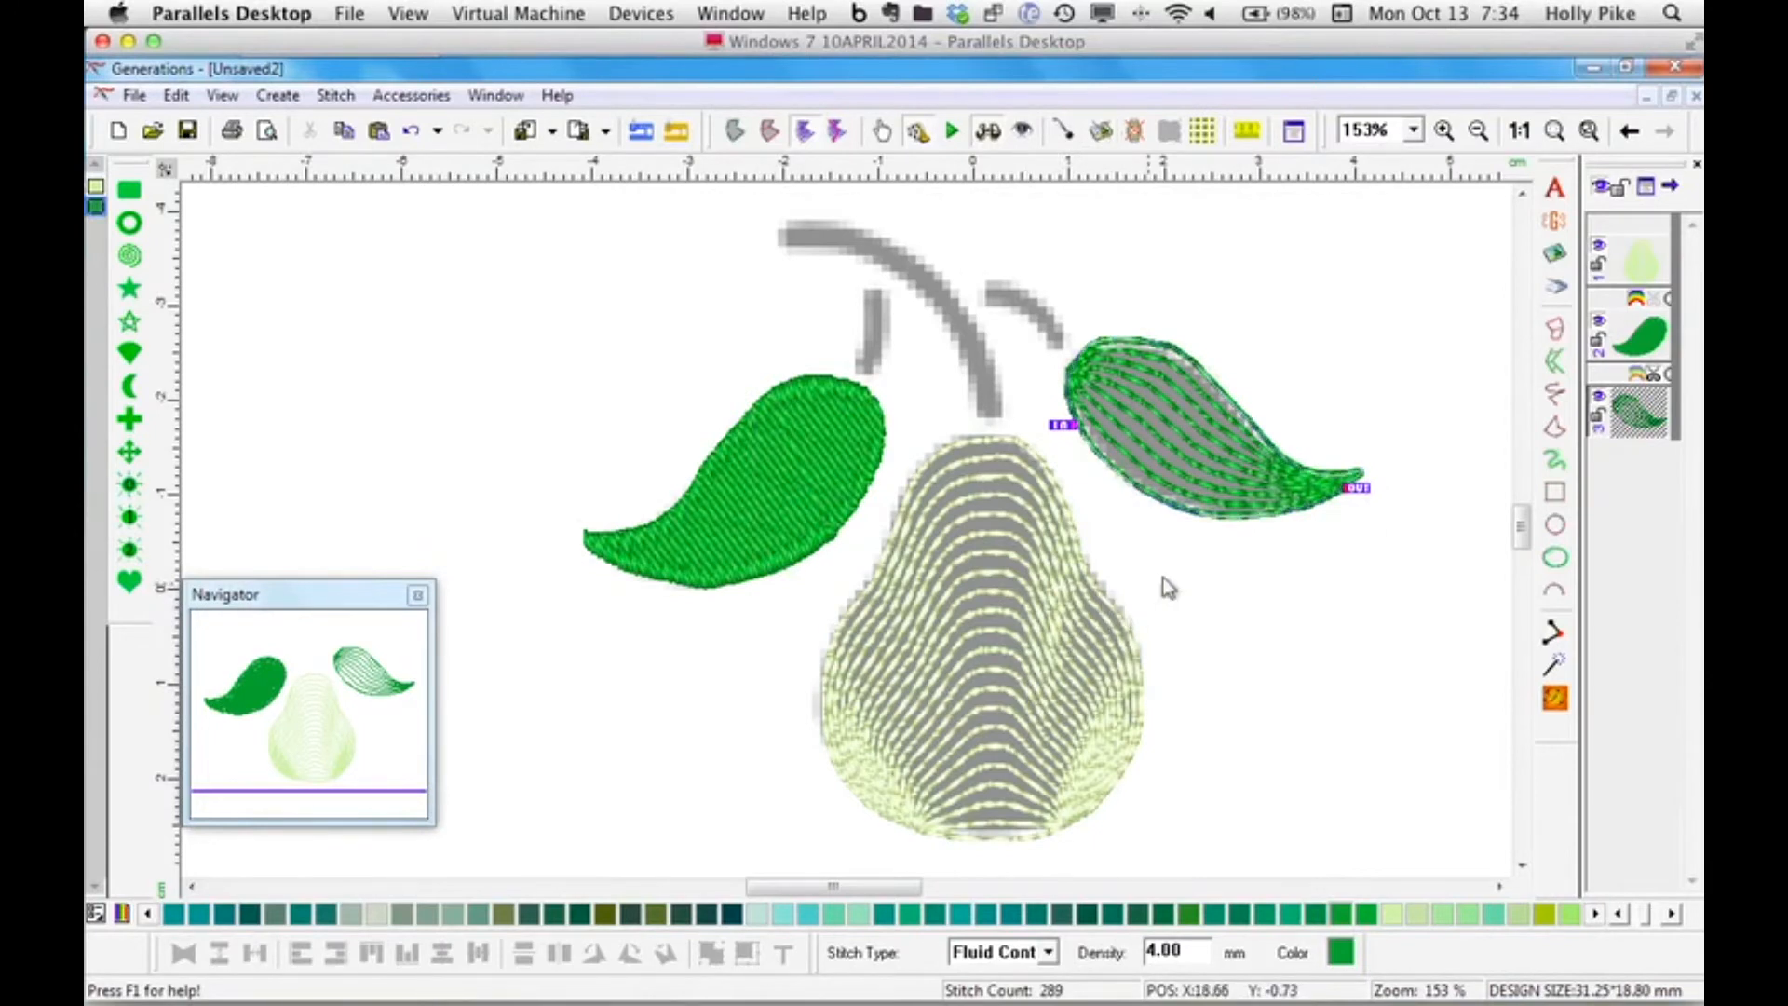
Replace the left leaf with a horizontally mirrored copy of the right leaf, moved and slightly rotated to match the left leaf artwork.
left_click(809, 523)
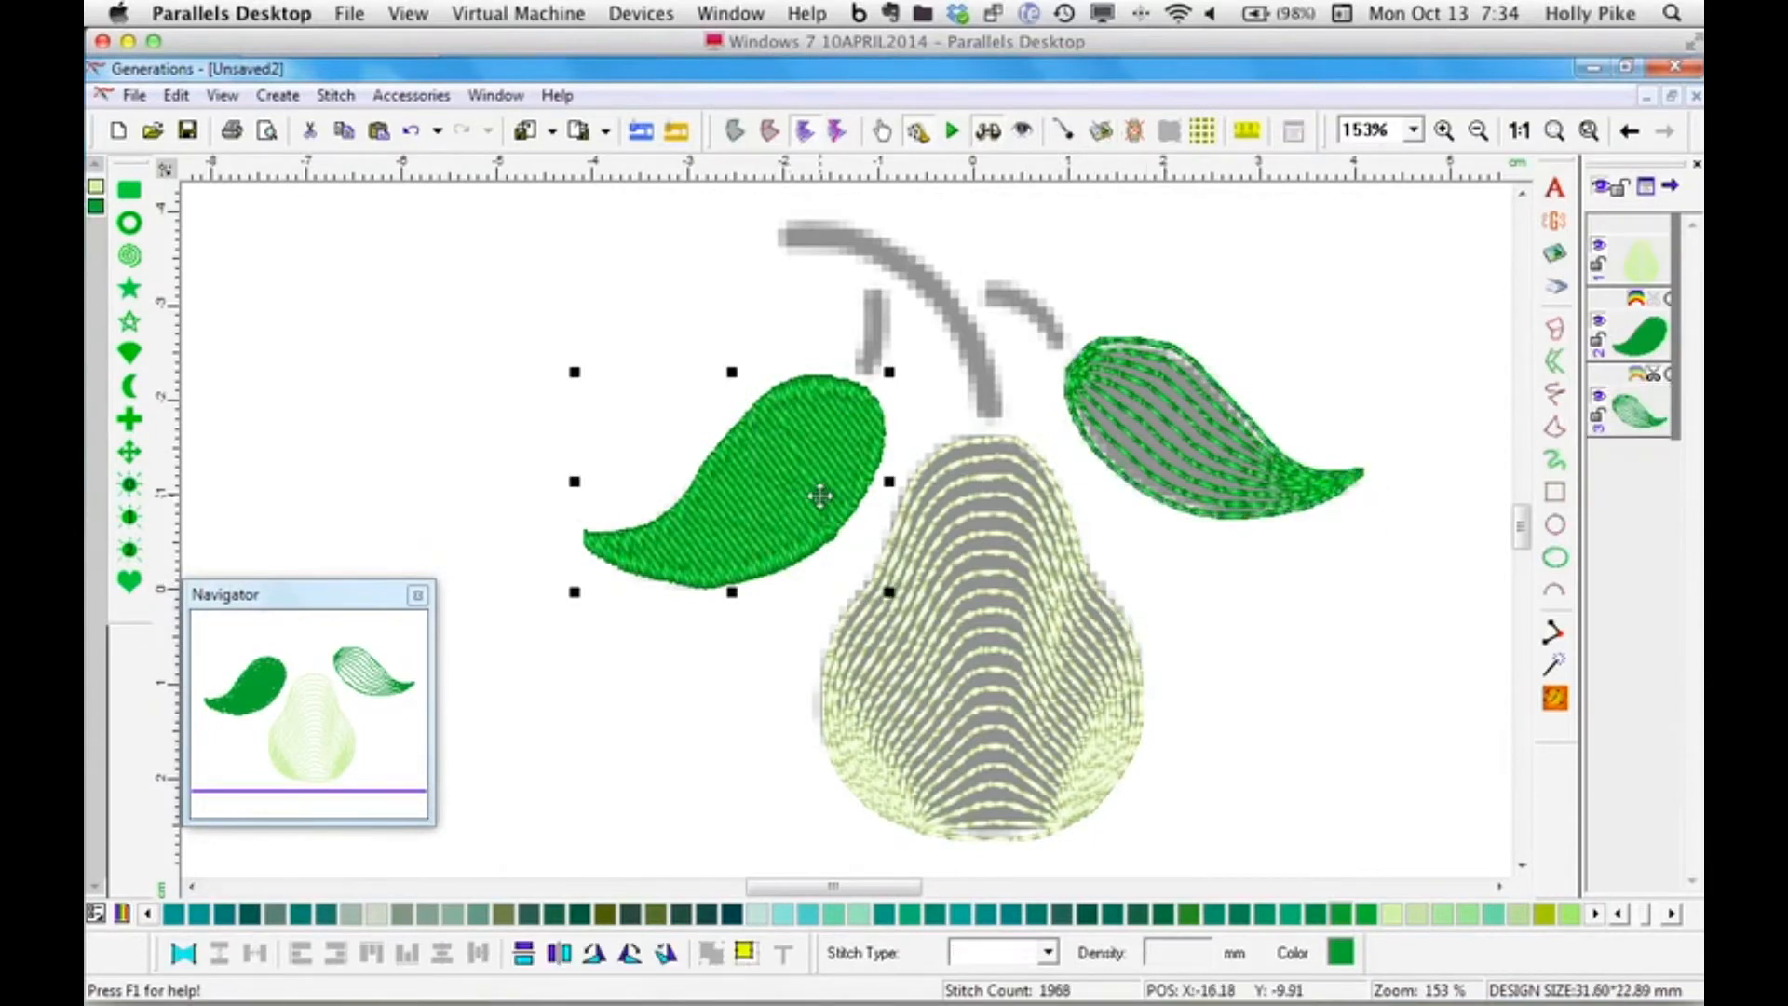
key("Delete")
left_click(1185, 399)
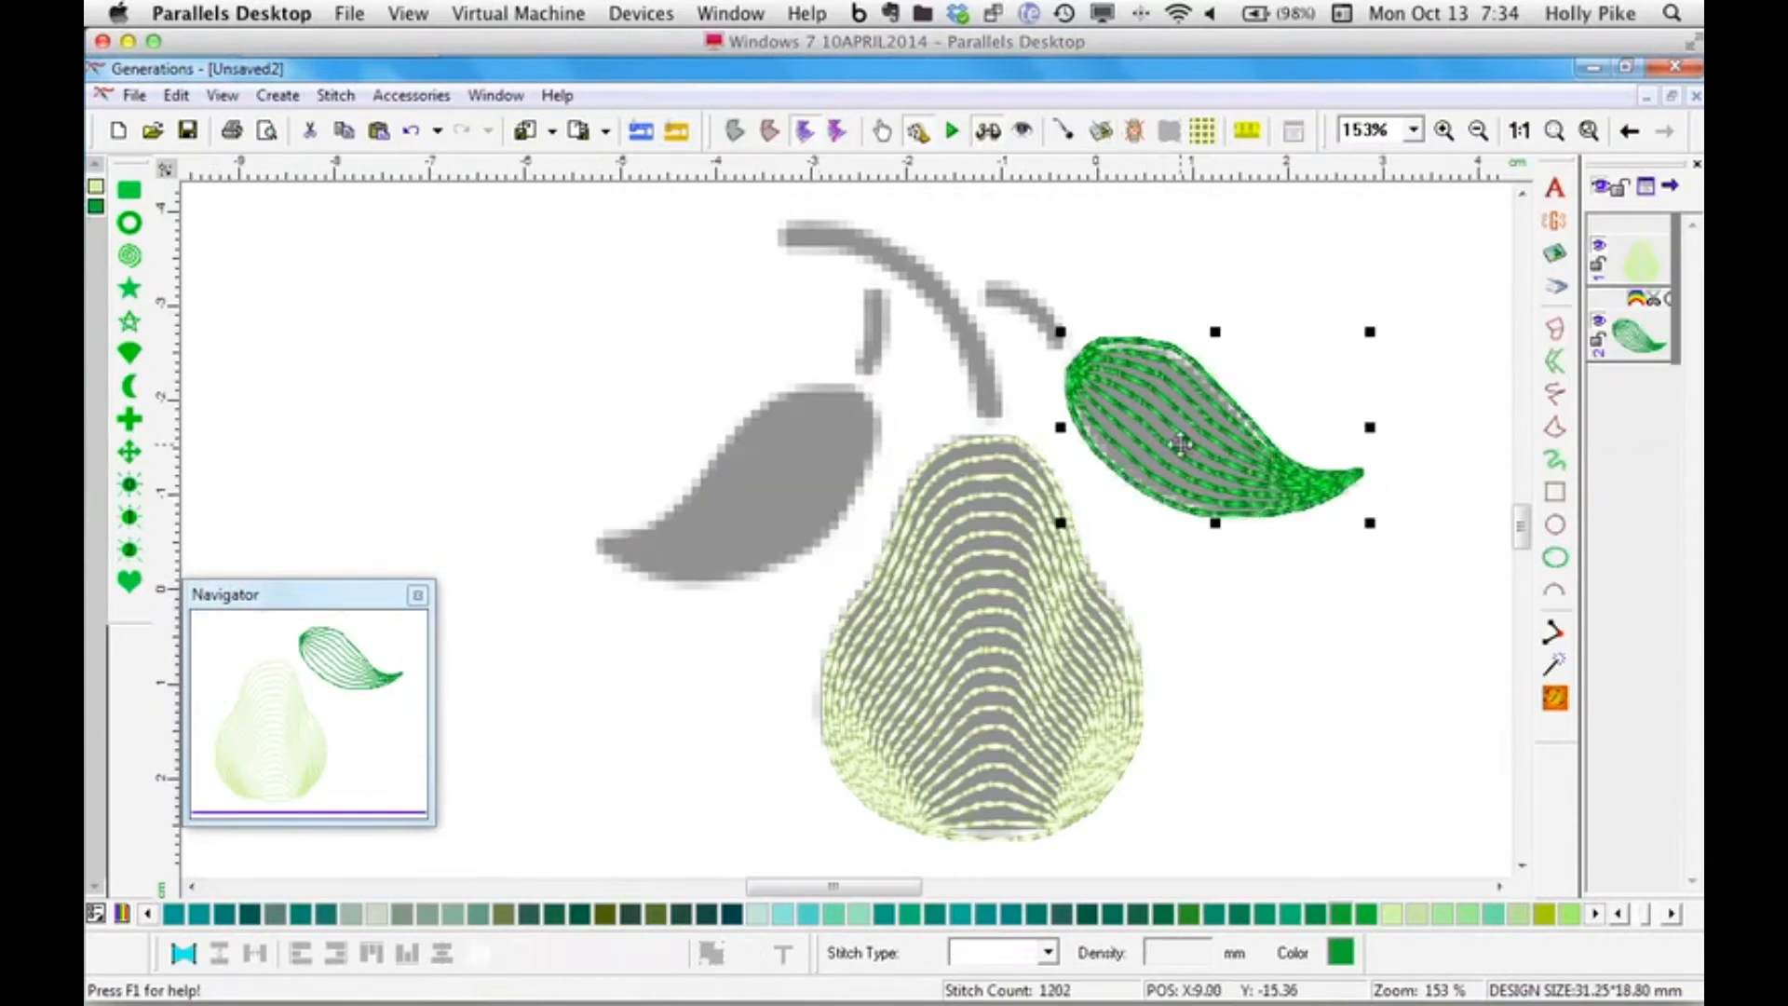
left_click(379, 131)
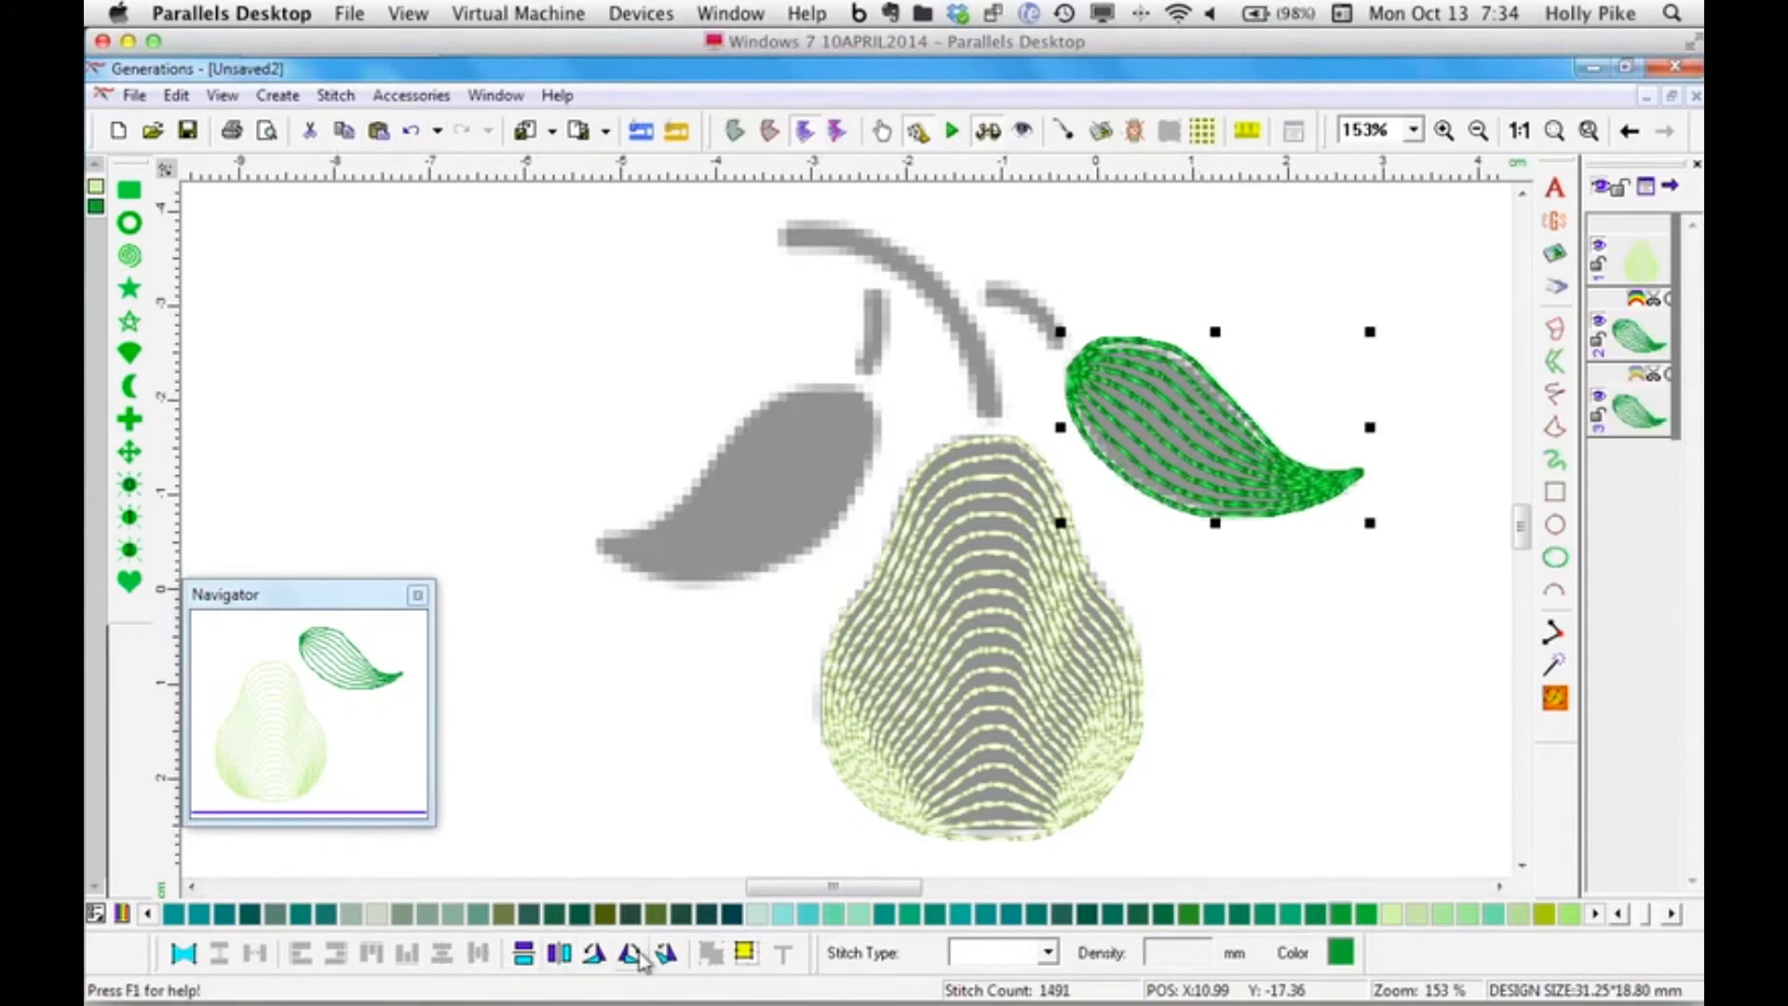
left_click(559, 955)
left_click_drag(1309, 414, 827, 466)
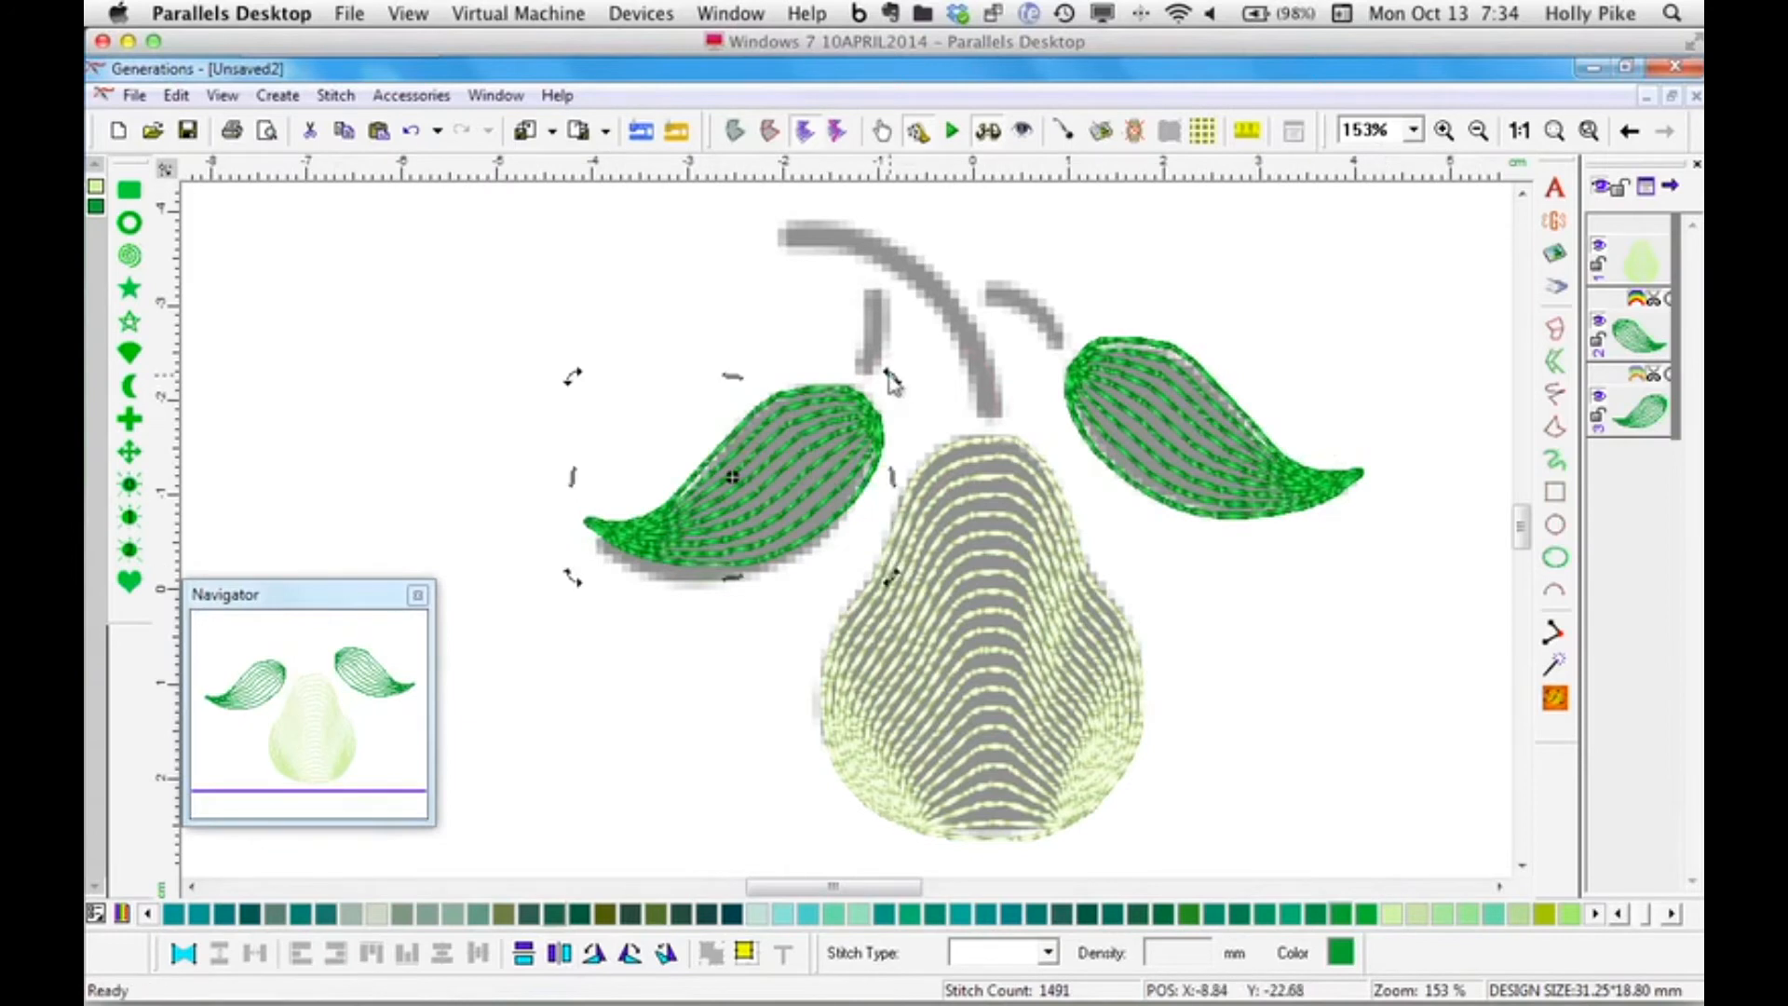
left_click_drag(890, 378, 883, 366)
left_click_drag(803, 473, 804, 491)
Digitize the short stem above the left leaf as a green satin column, about 3.5 by 10.4 mm.
left_click_drag(1520, 529, 1521, 523)
left_click(1557, 332)
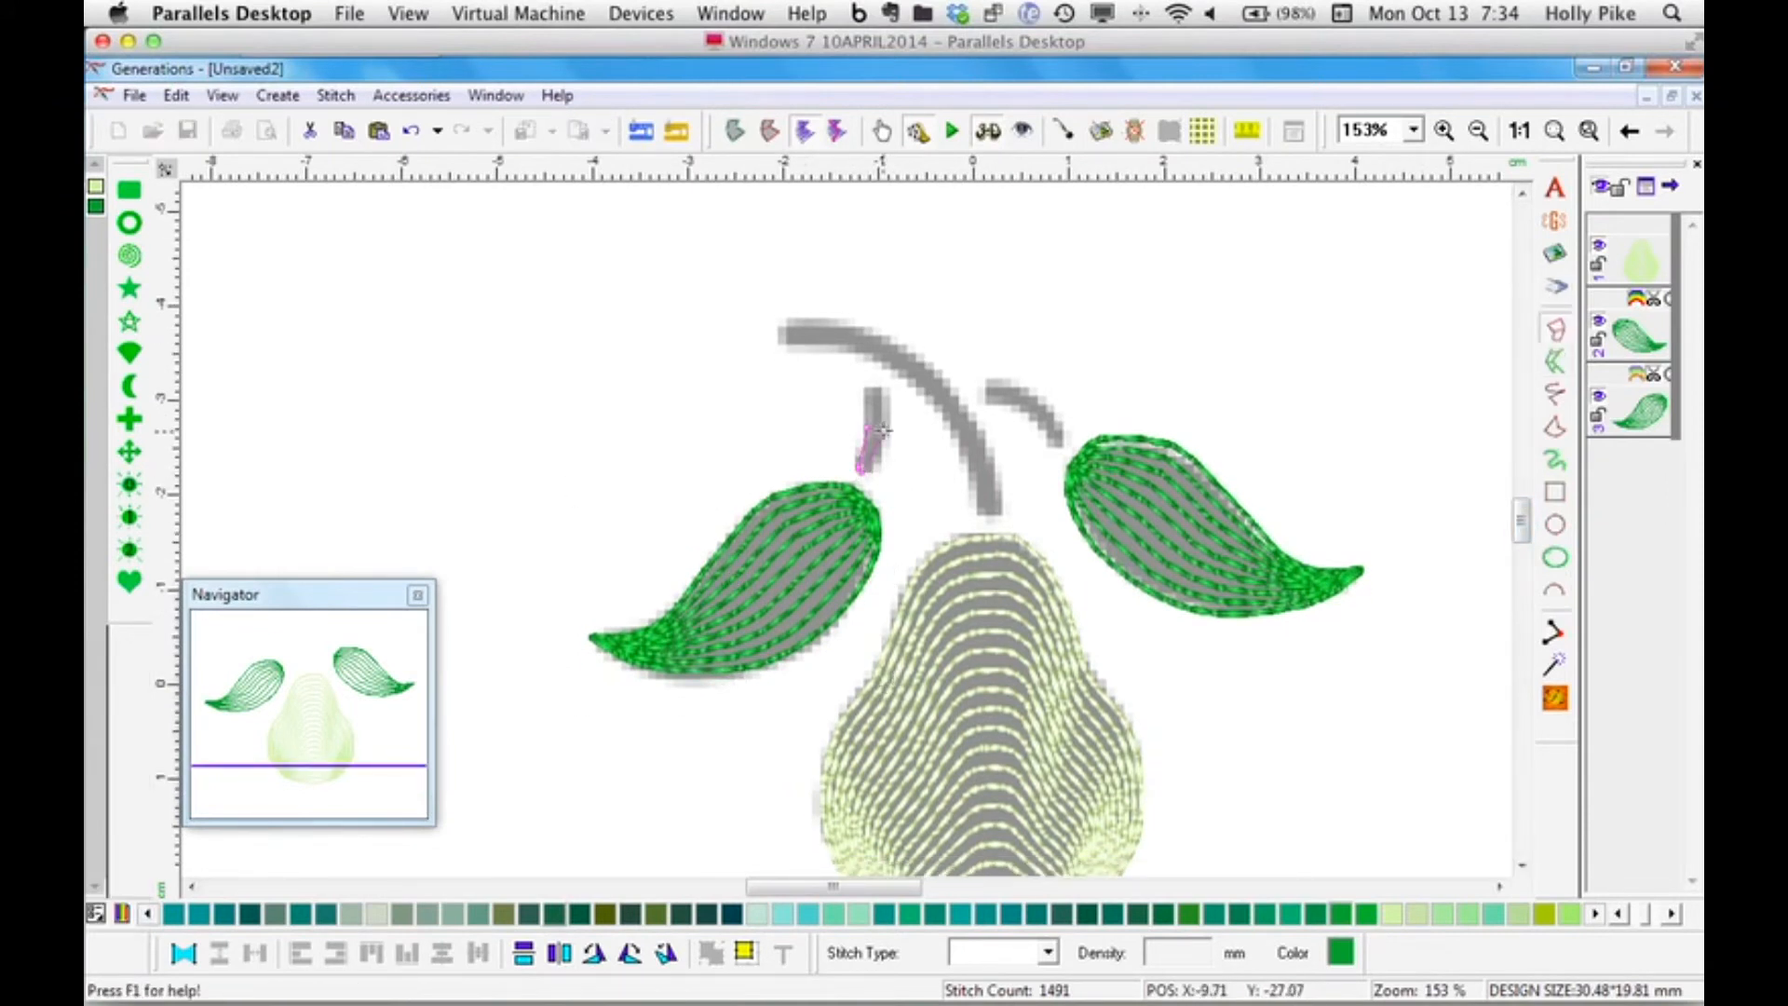
left_click(872, 381)
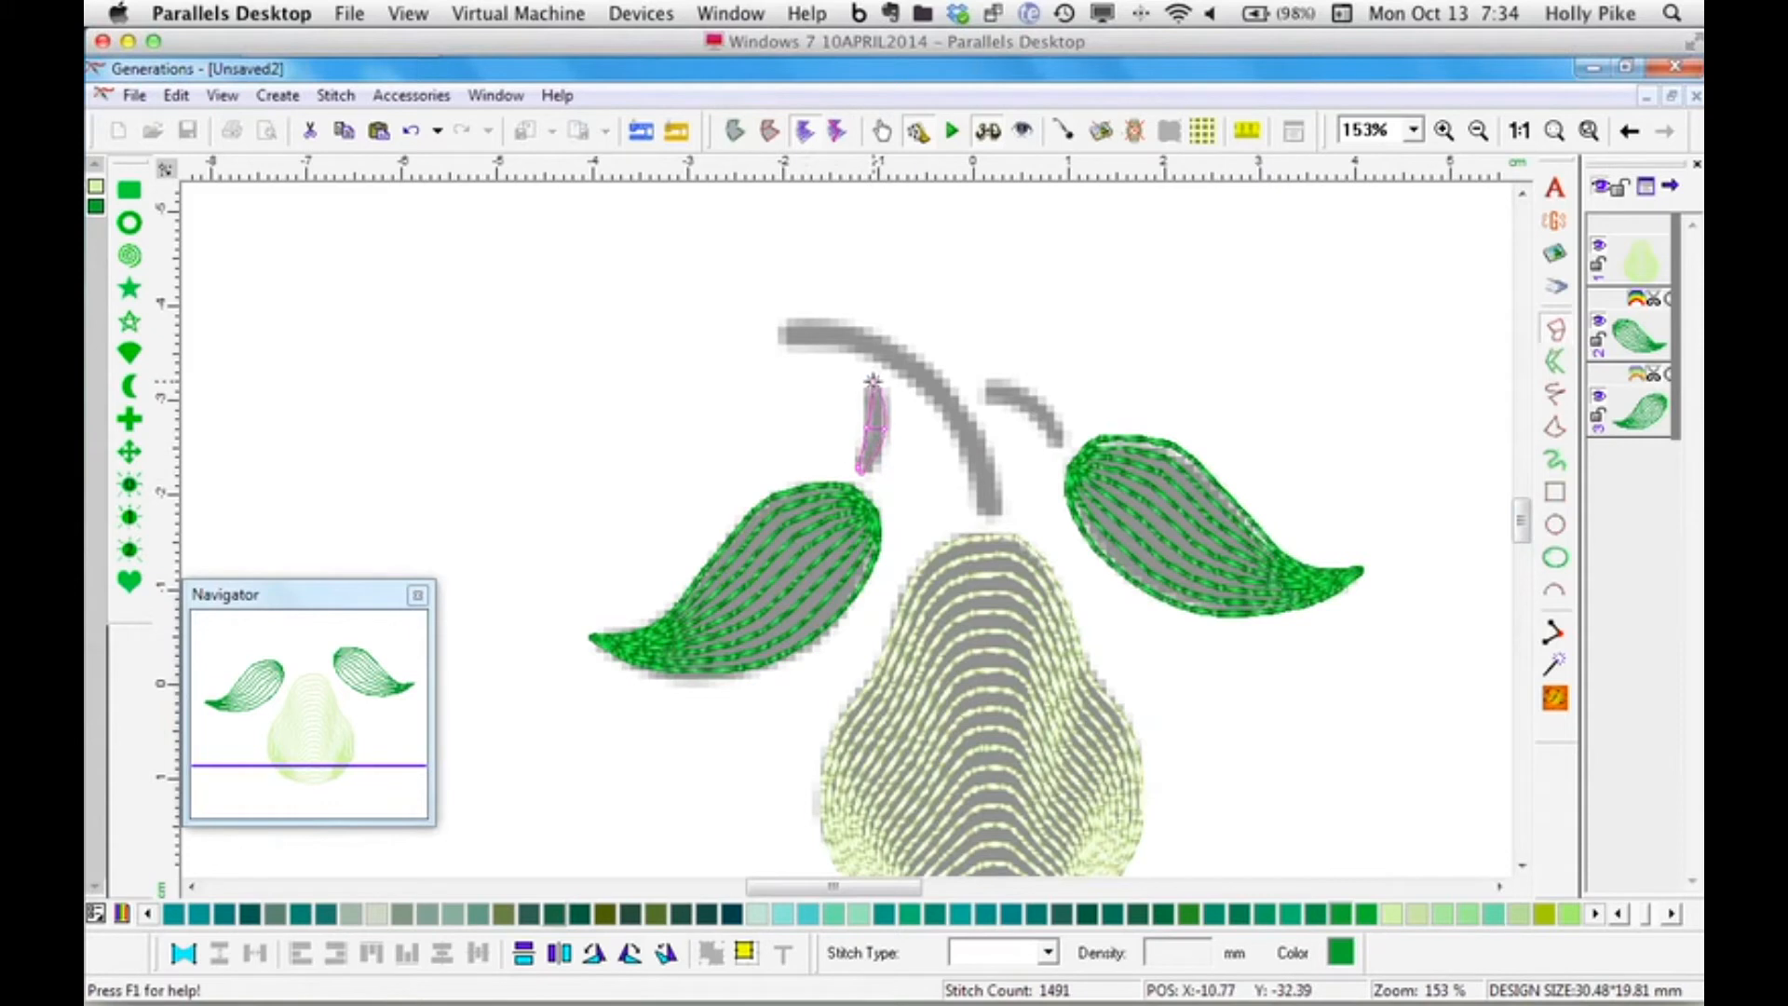
key("Return")
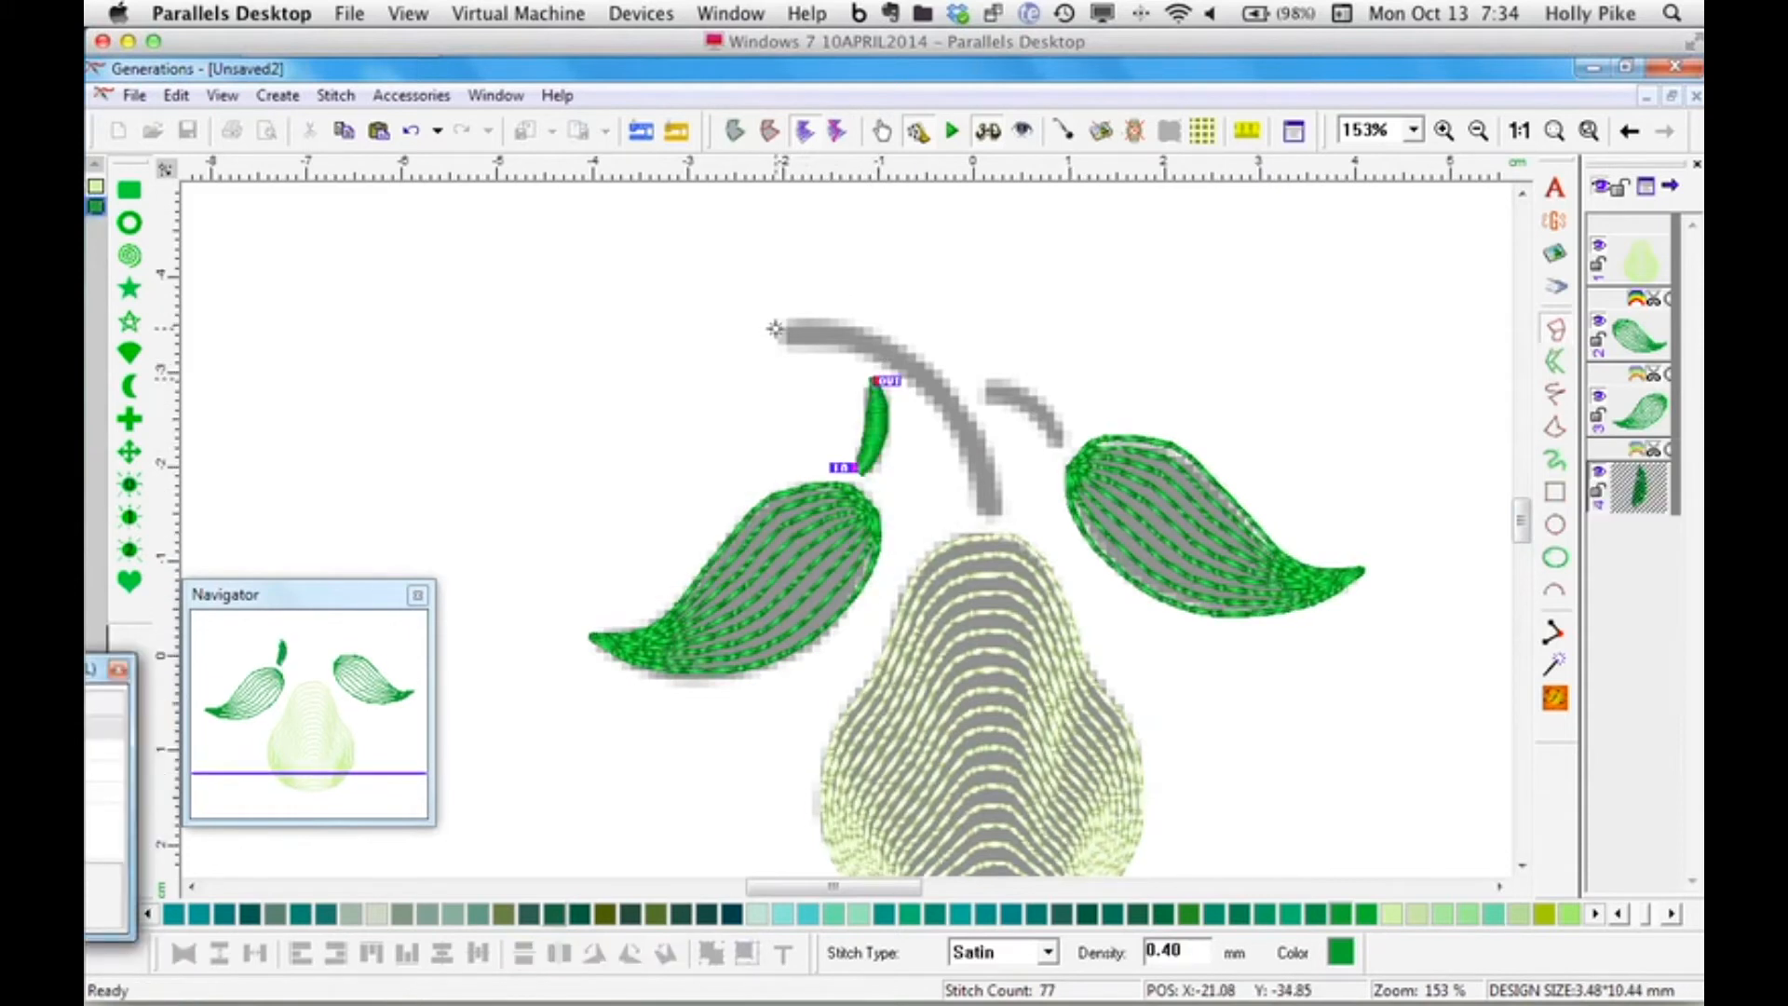
Digitize the pear's long curved main stem as a green satin column, about 24 by 23 mm.
left_click(855, 343)
left_click(954, 395)
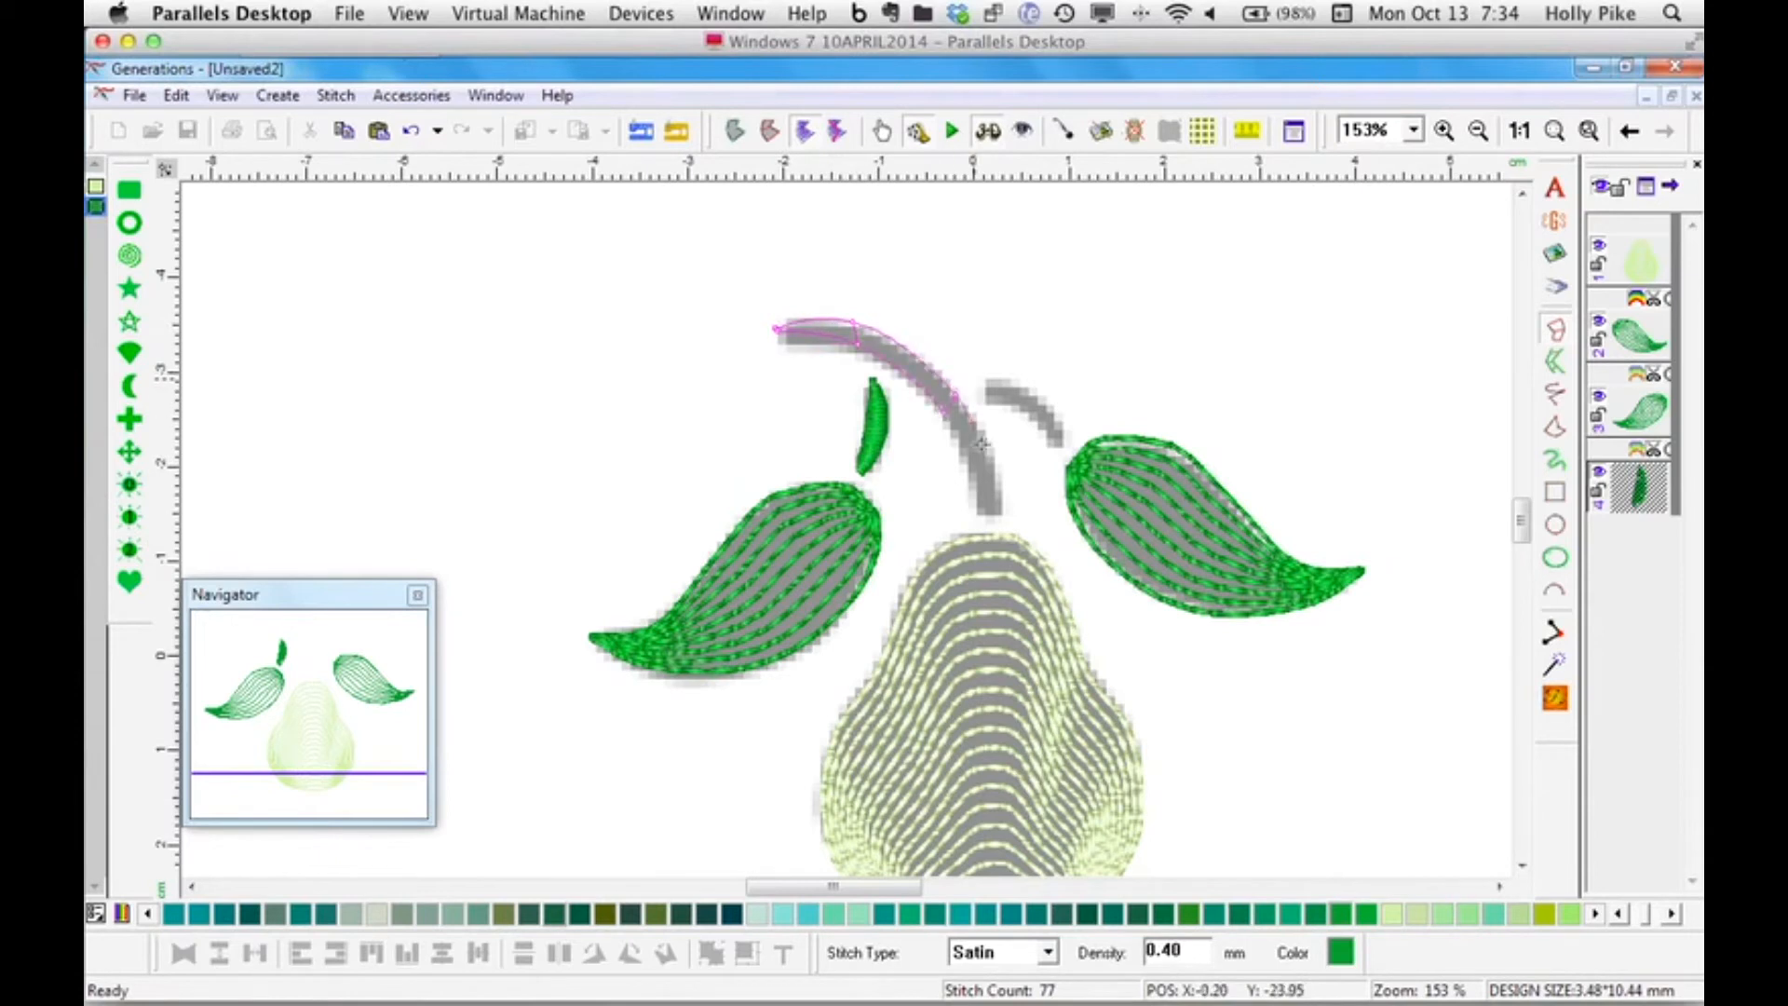
left_click(980, 482)
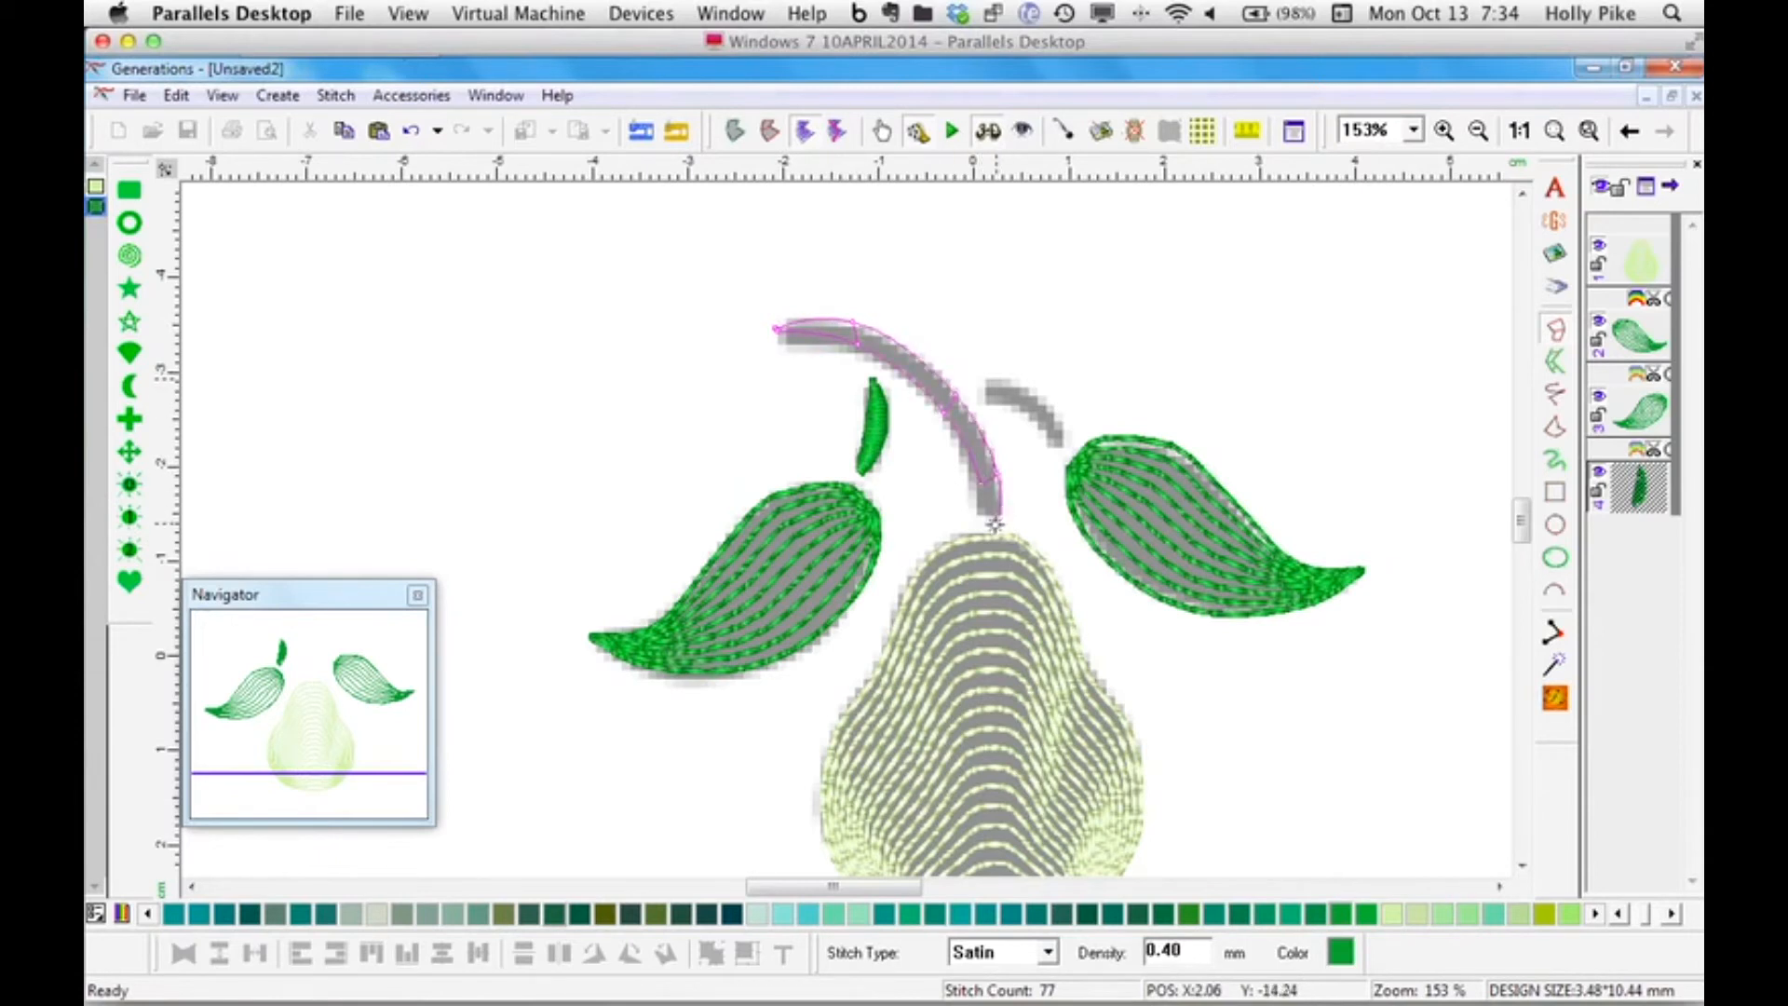
left_click(991, 524)
key("Return")
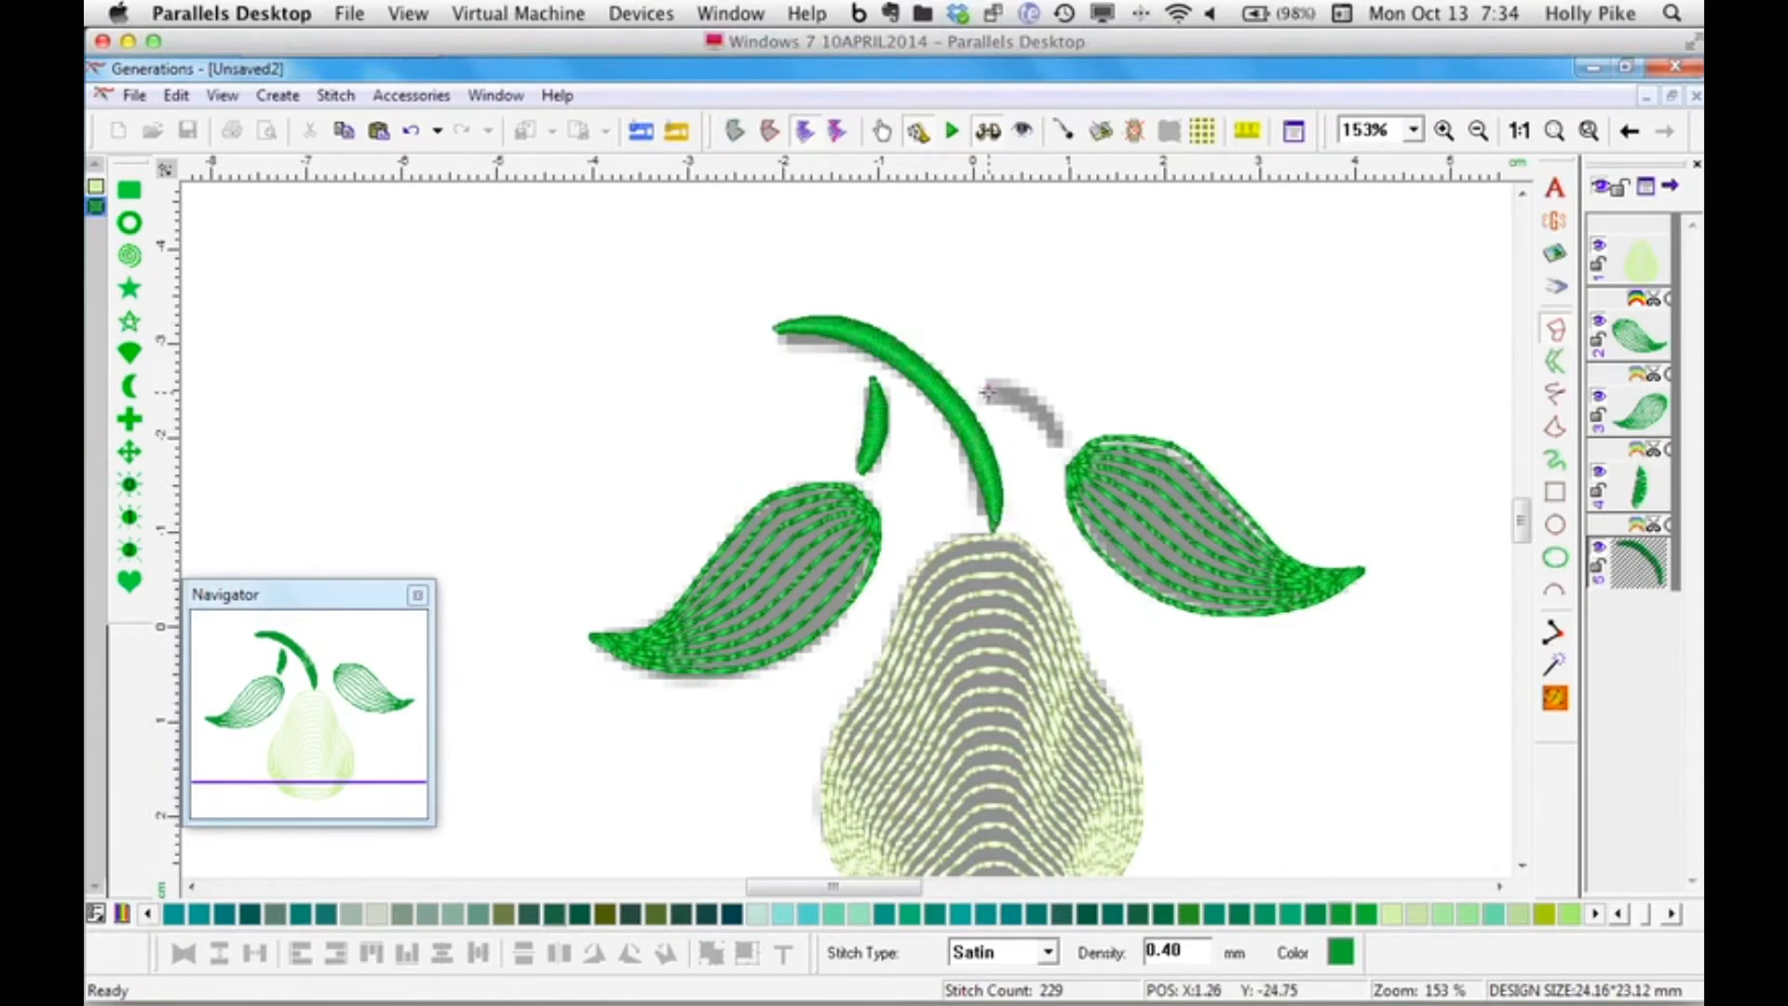
Digitize the short curved stem above the right leaf as a green satin column, about 8.3 by 6.9 mm.
left_click(1034, 402)
left_click(1061, 450)
key("Return")
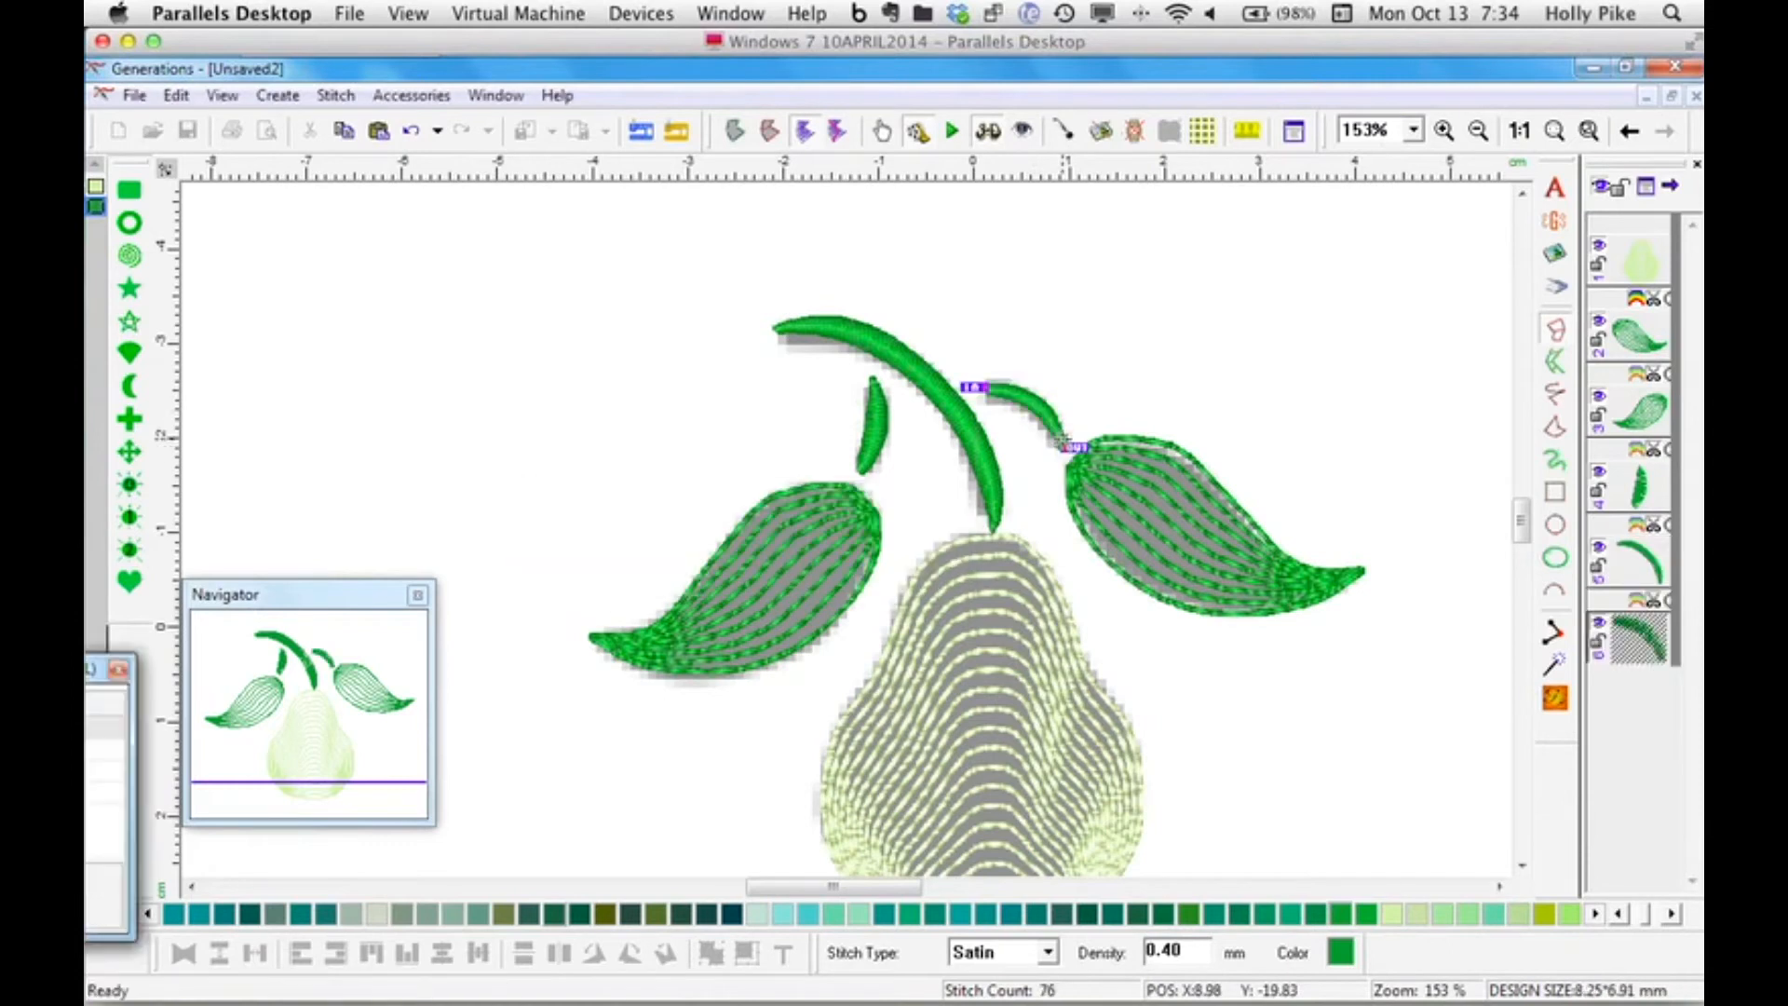
Hide the template artwork and set the satin density of the three green stems to 0.60 mm.
left_click(1520, 130)
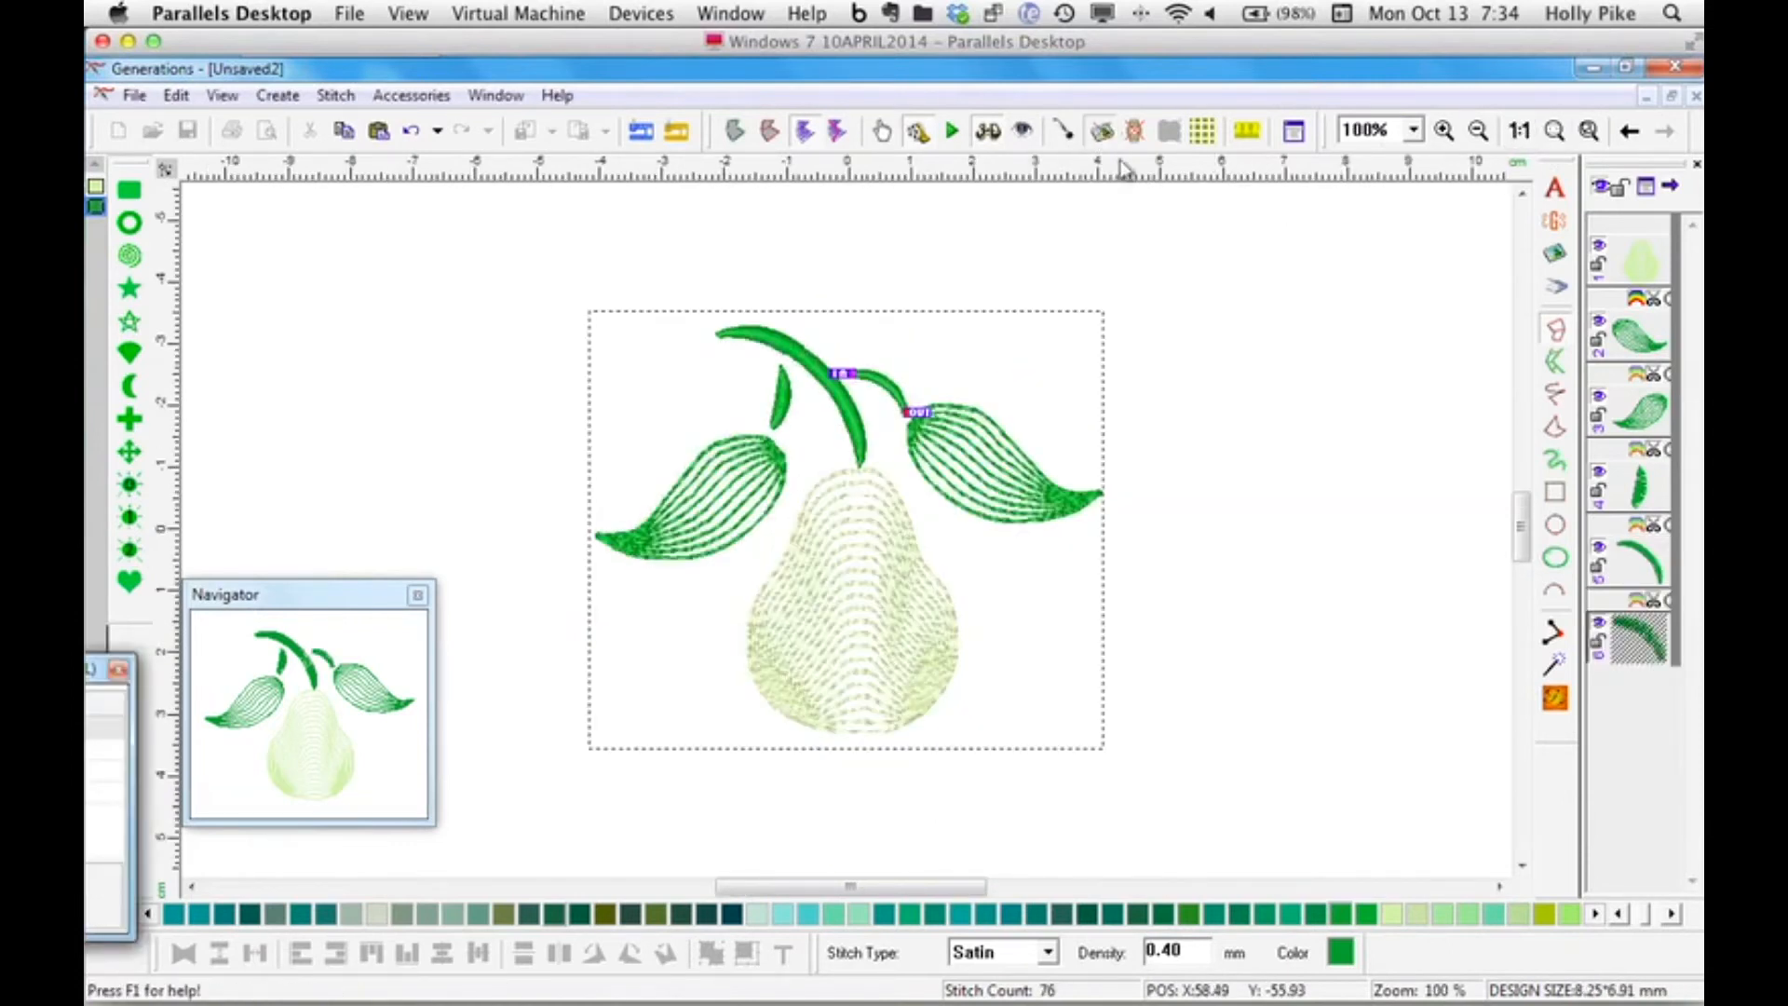
left_click(1261, 564)
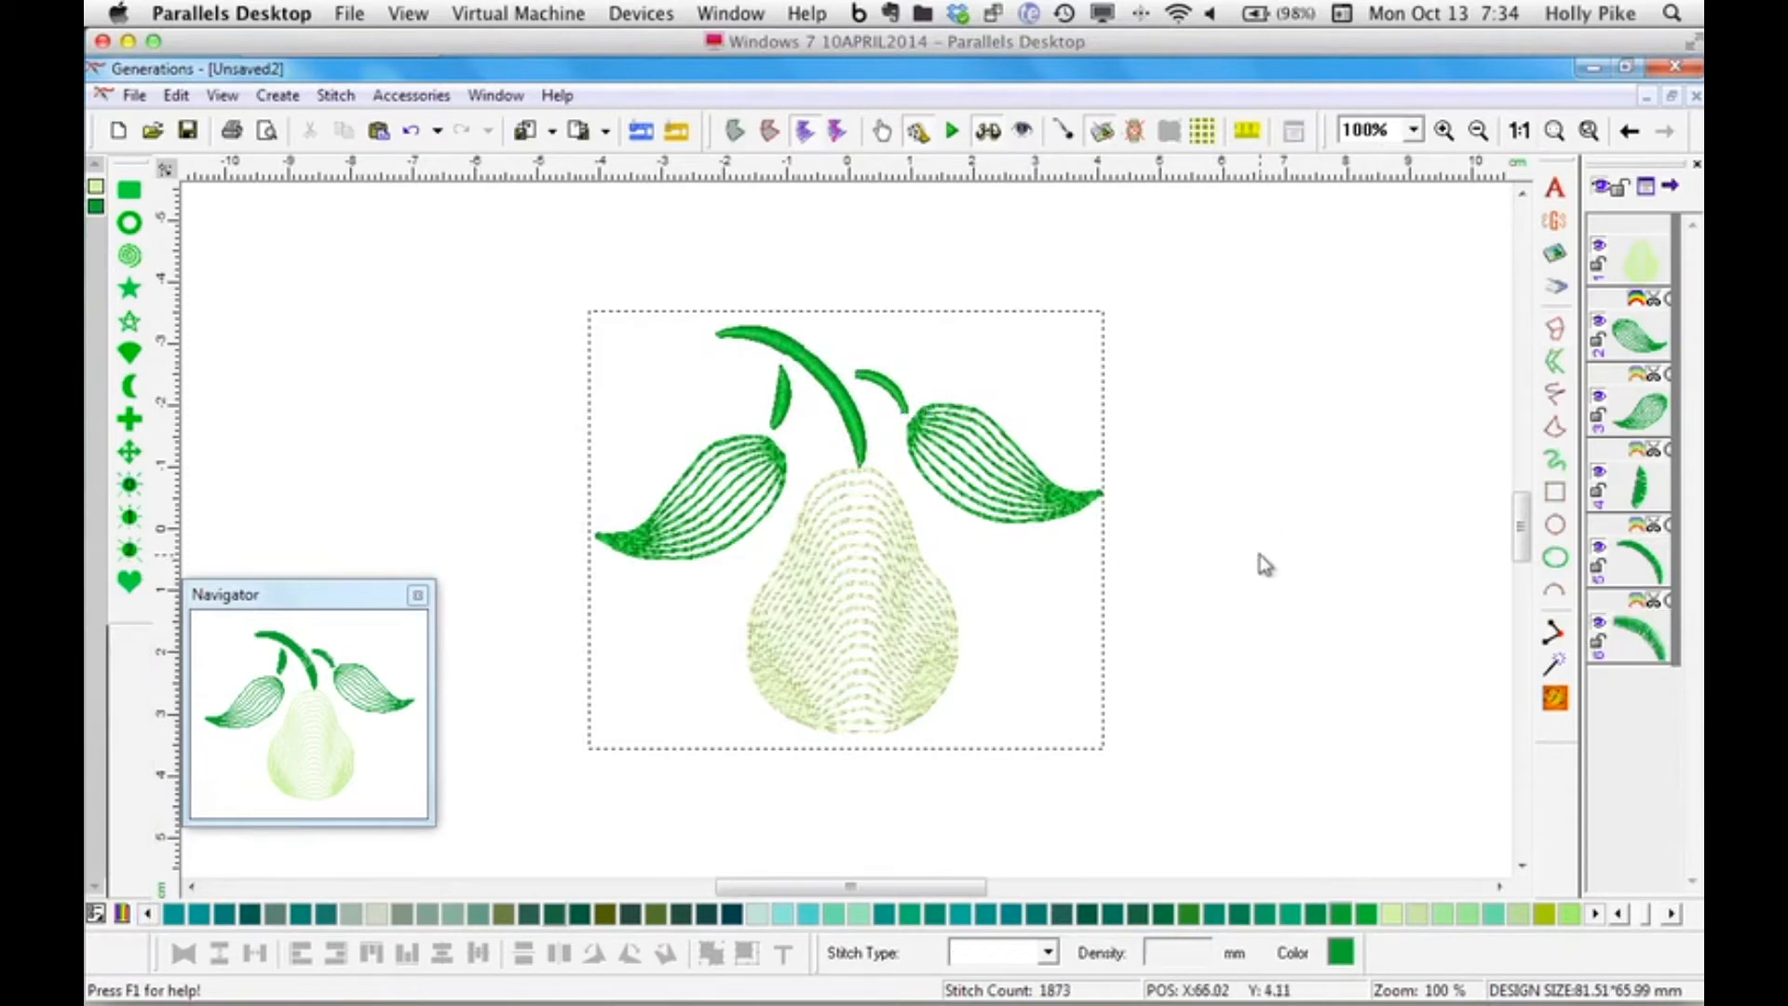
left_click(1640, 489)
left_click(1640, 564, "ctrl")
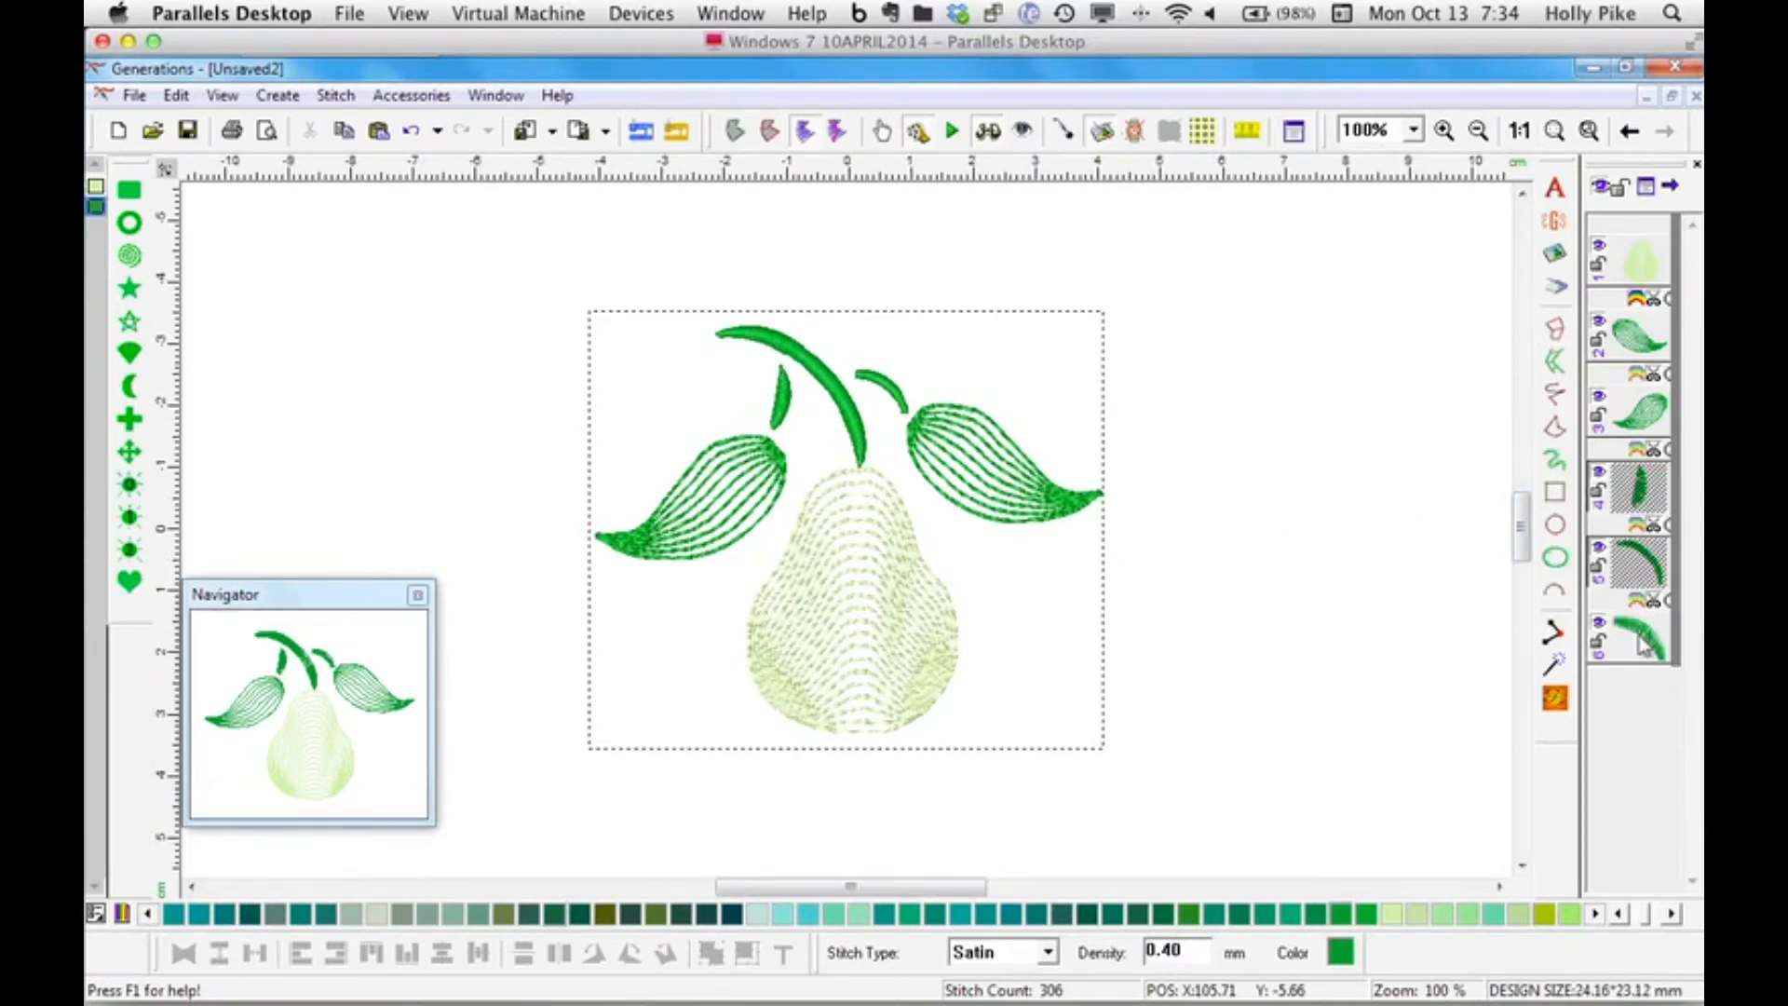
left_click(1644, 643, "ctrl")
double_click(1175, 948)
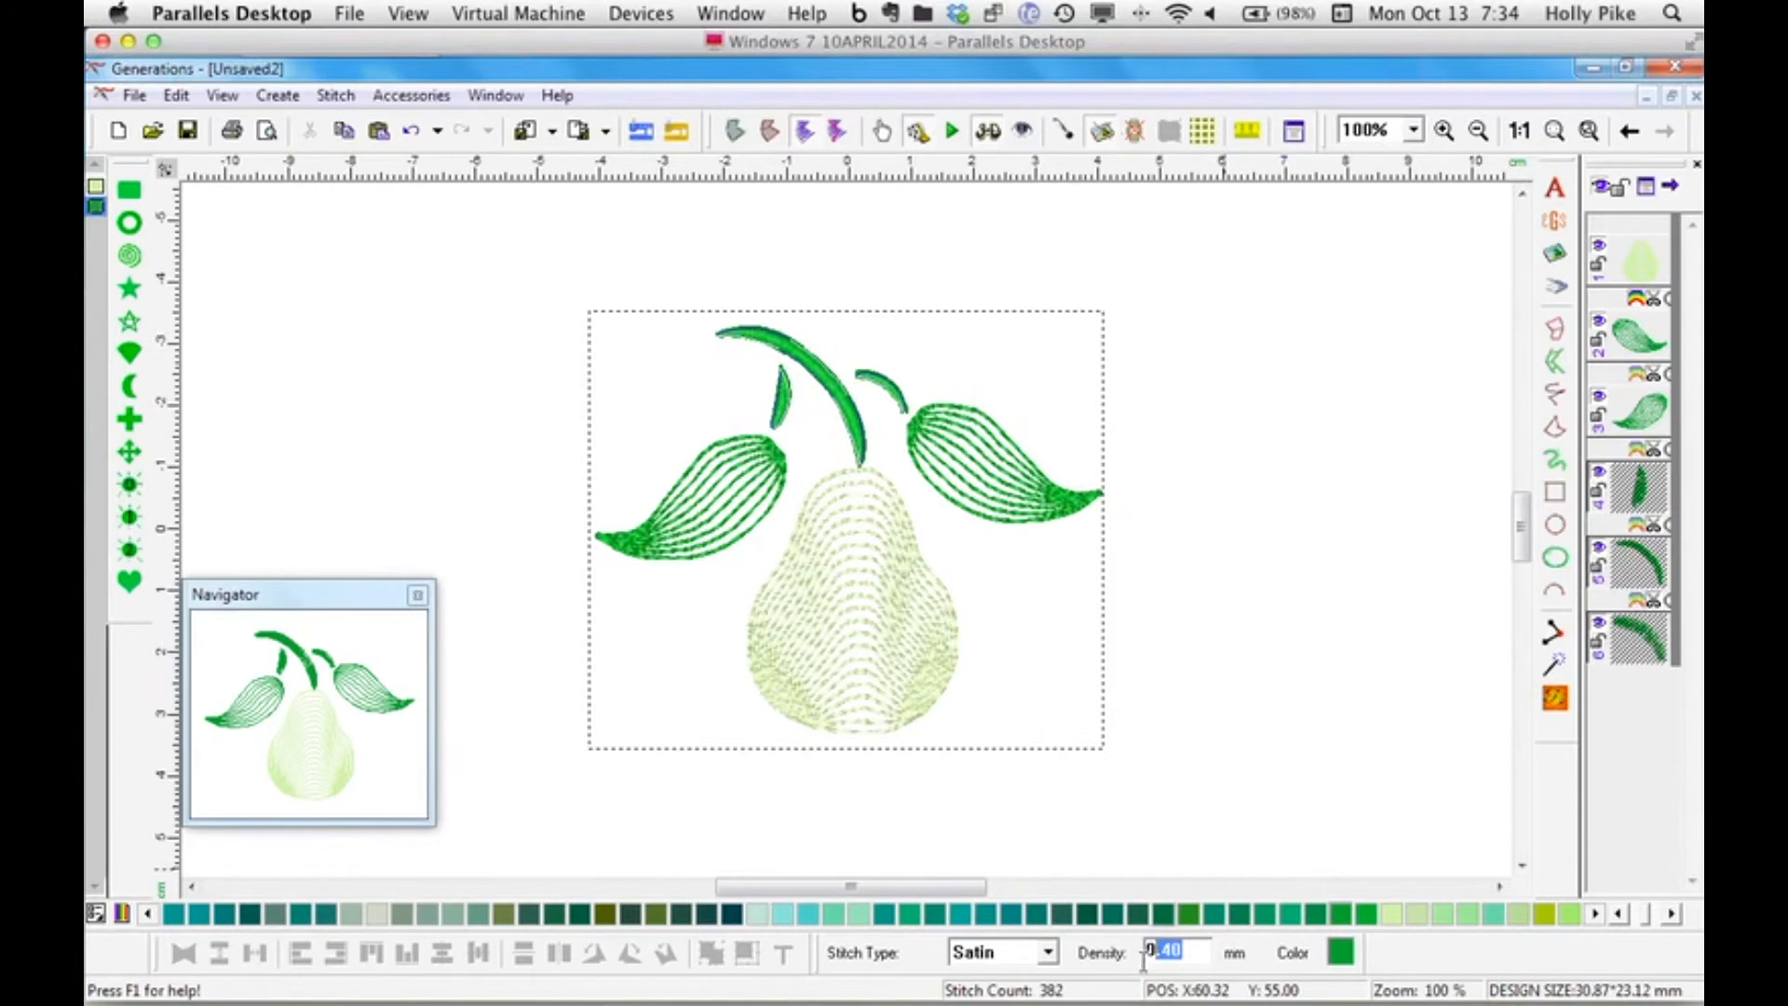
type("0.60")
key("Return")
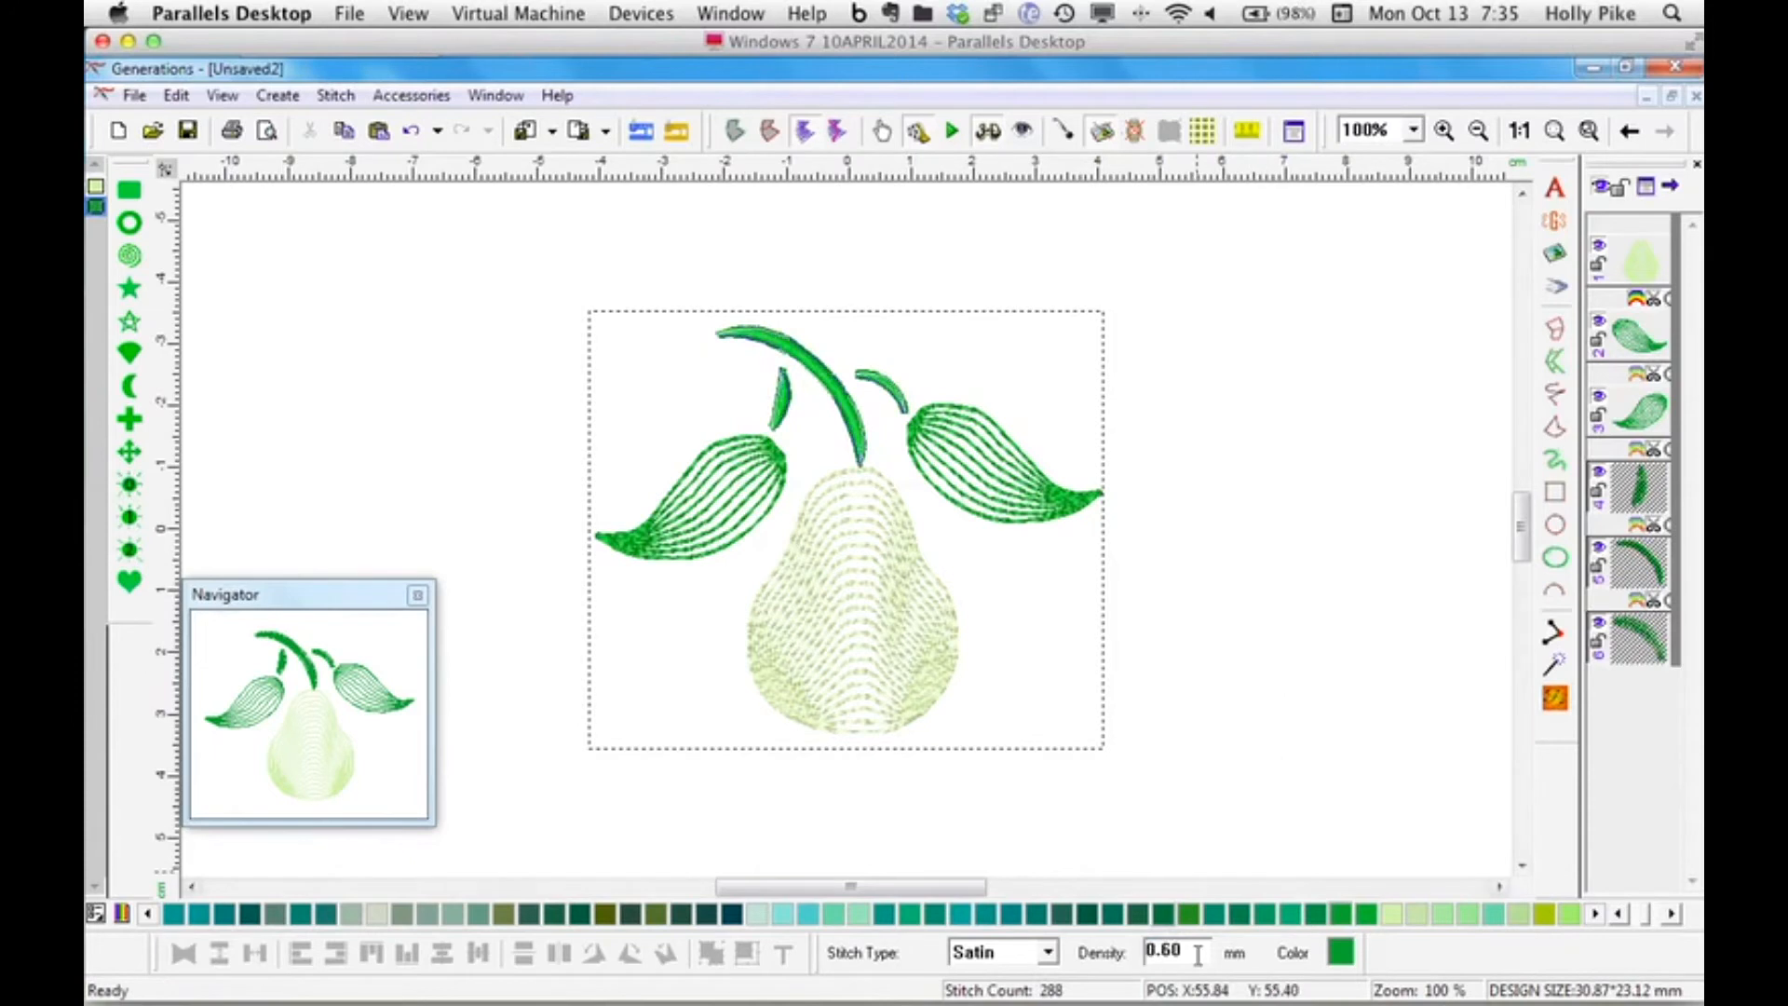
Set the satin density of the three selected stems to 0.75 mm.
double_click(1160, 952)
type("0.75")
left_click(1555, 699)
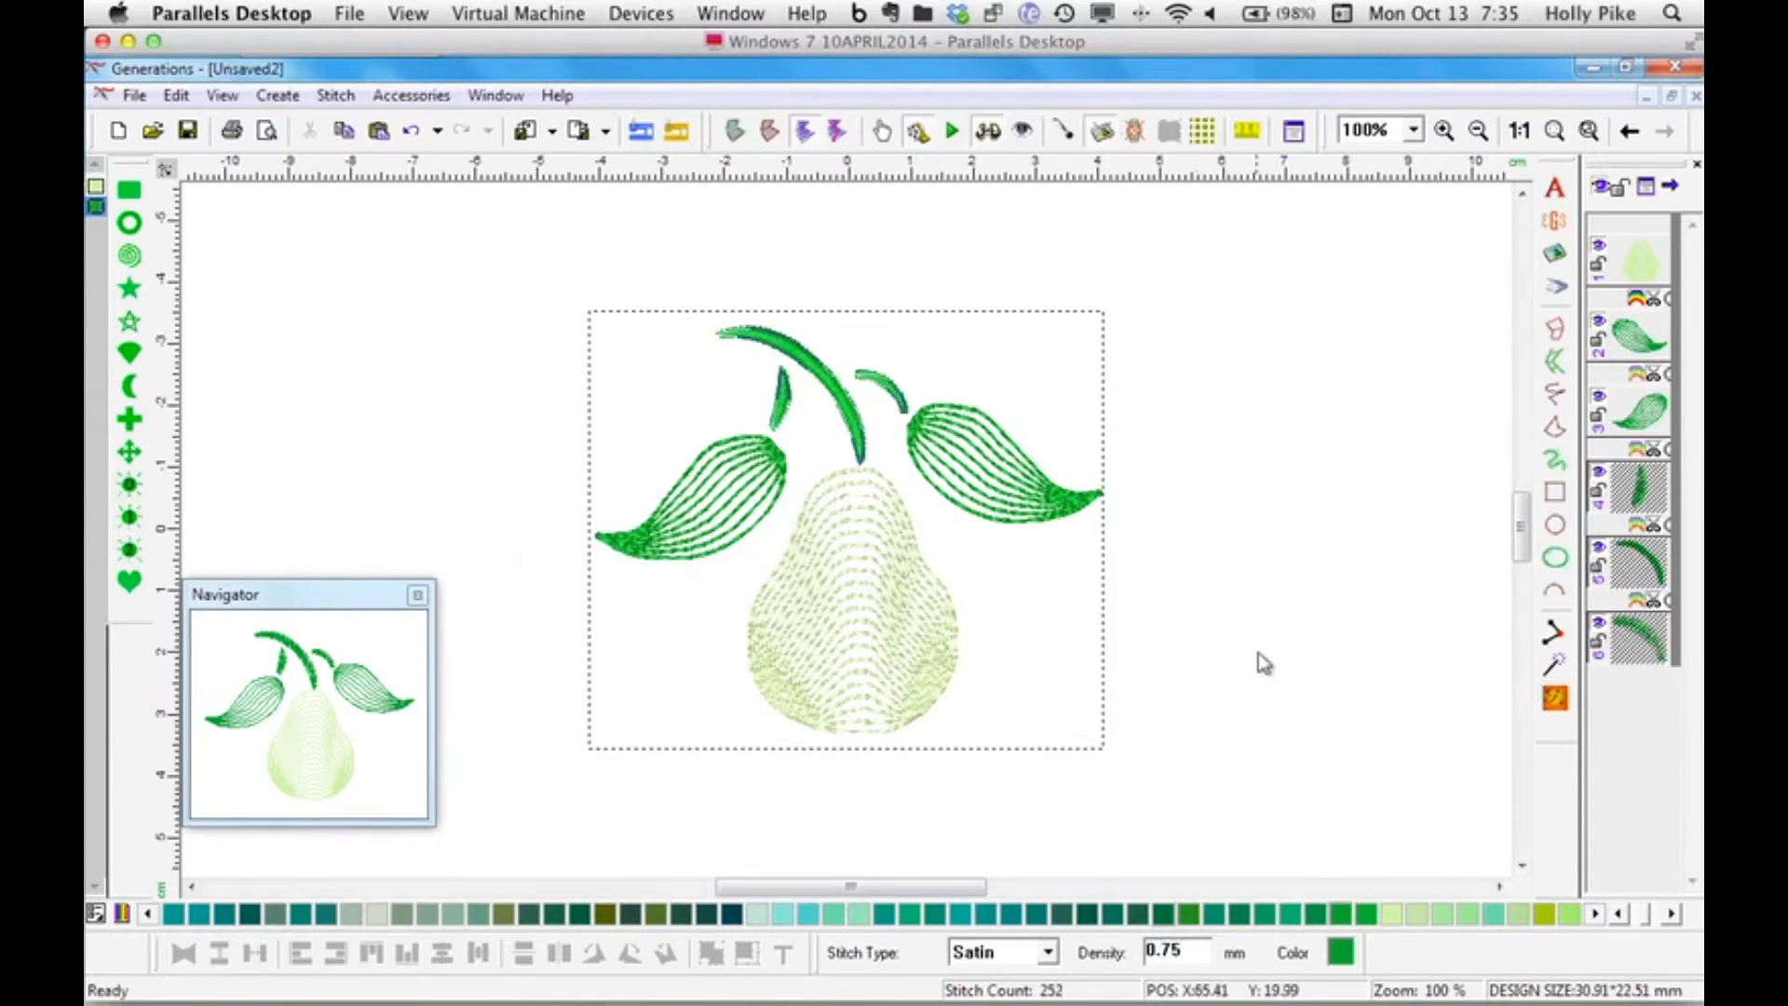
left_click(1271, 657)
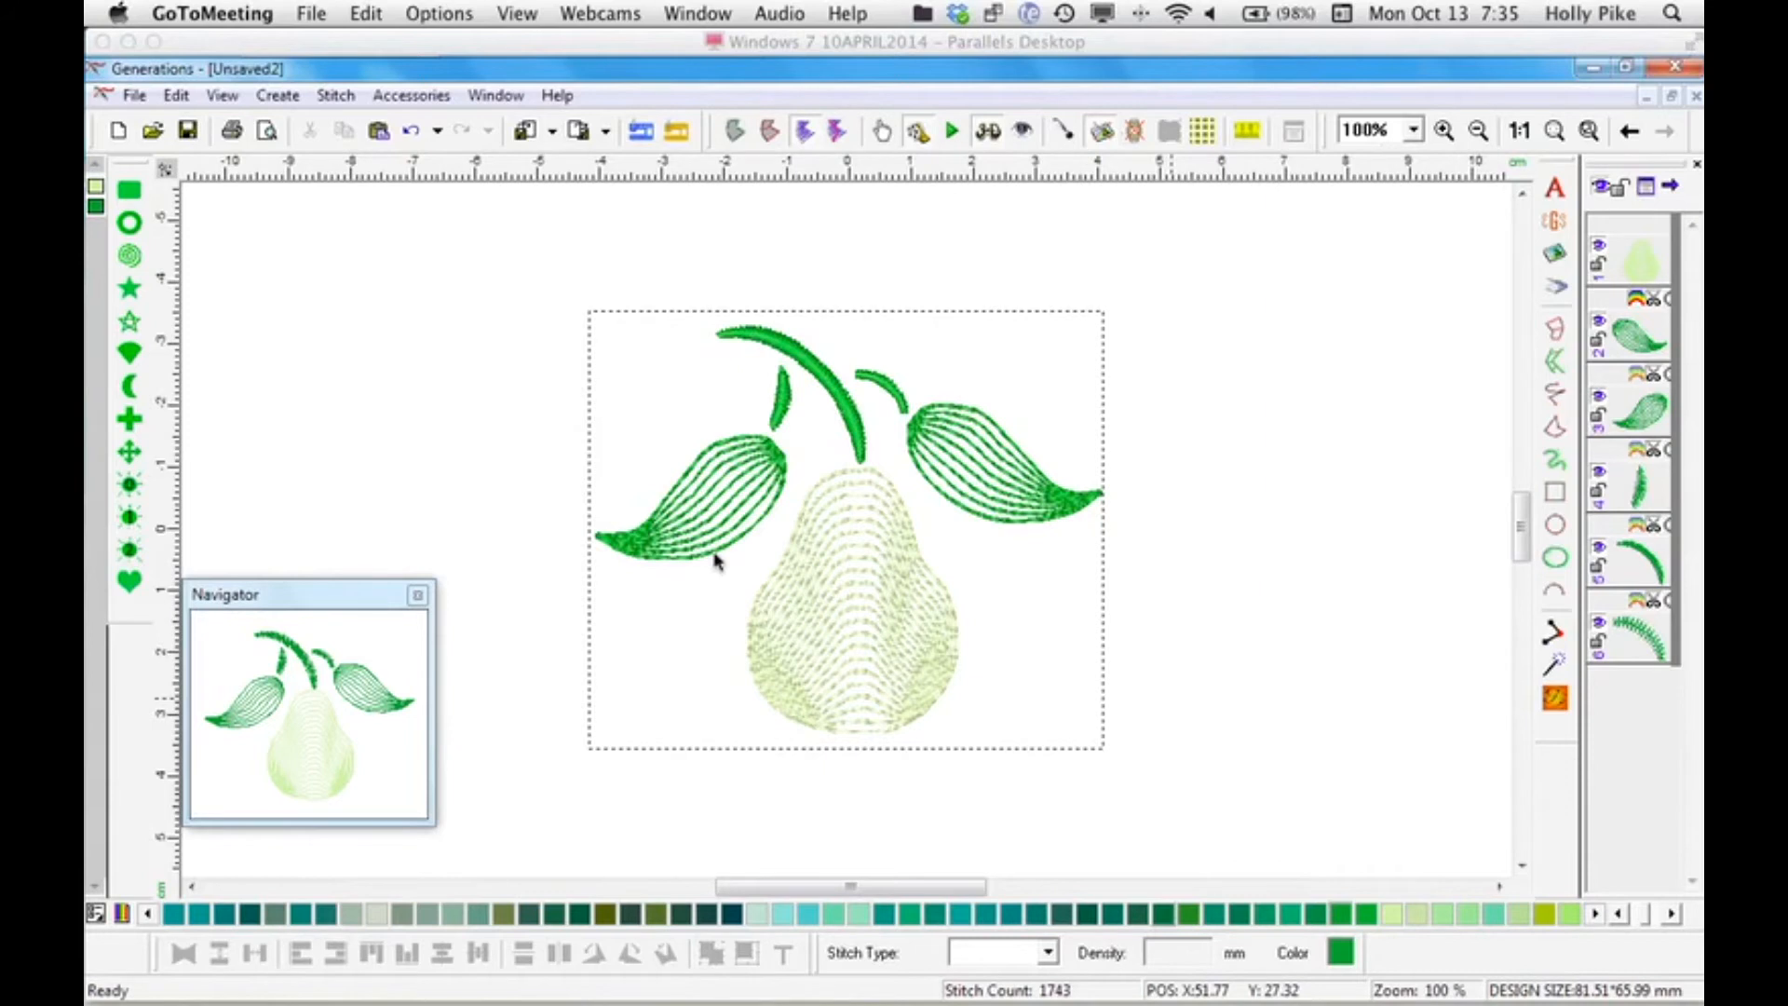
Delete the hidden template image and select the pear together with all its leaves and stems.
left_click(1099, 305)
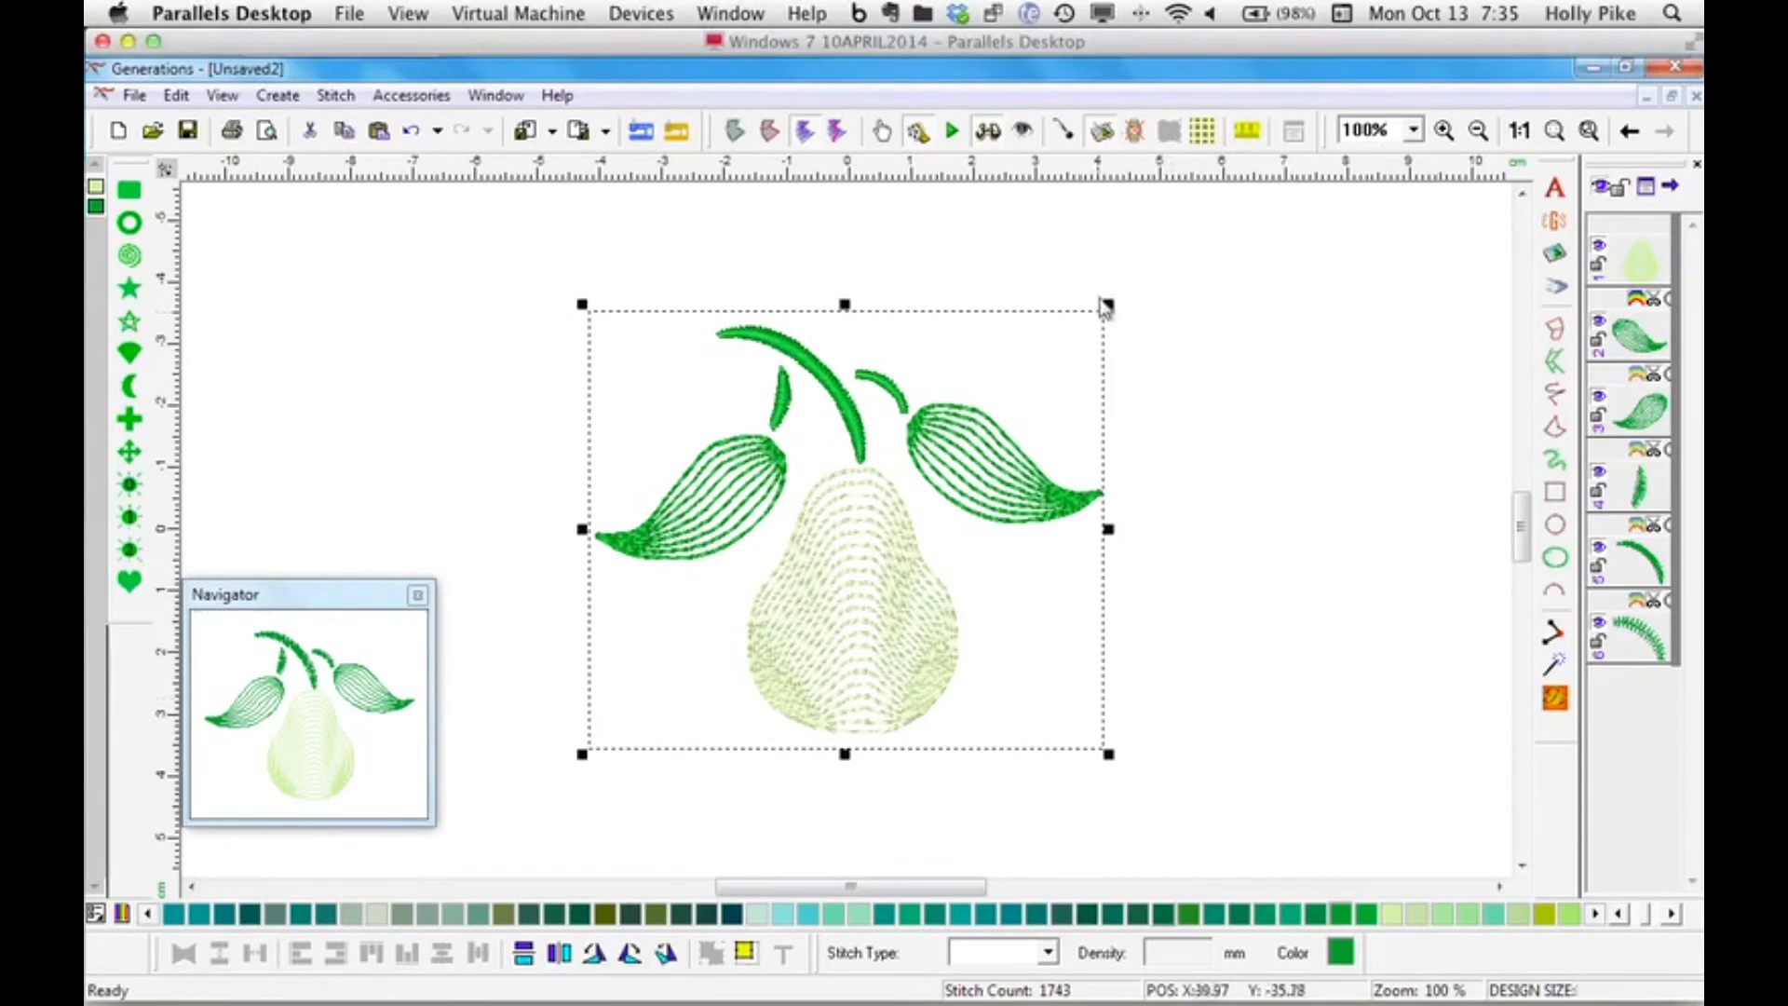
left_click(1143, 279)
left_click_drag(557, 286, 1158, 817)
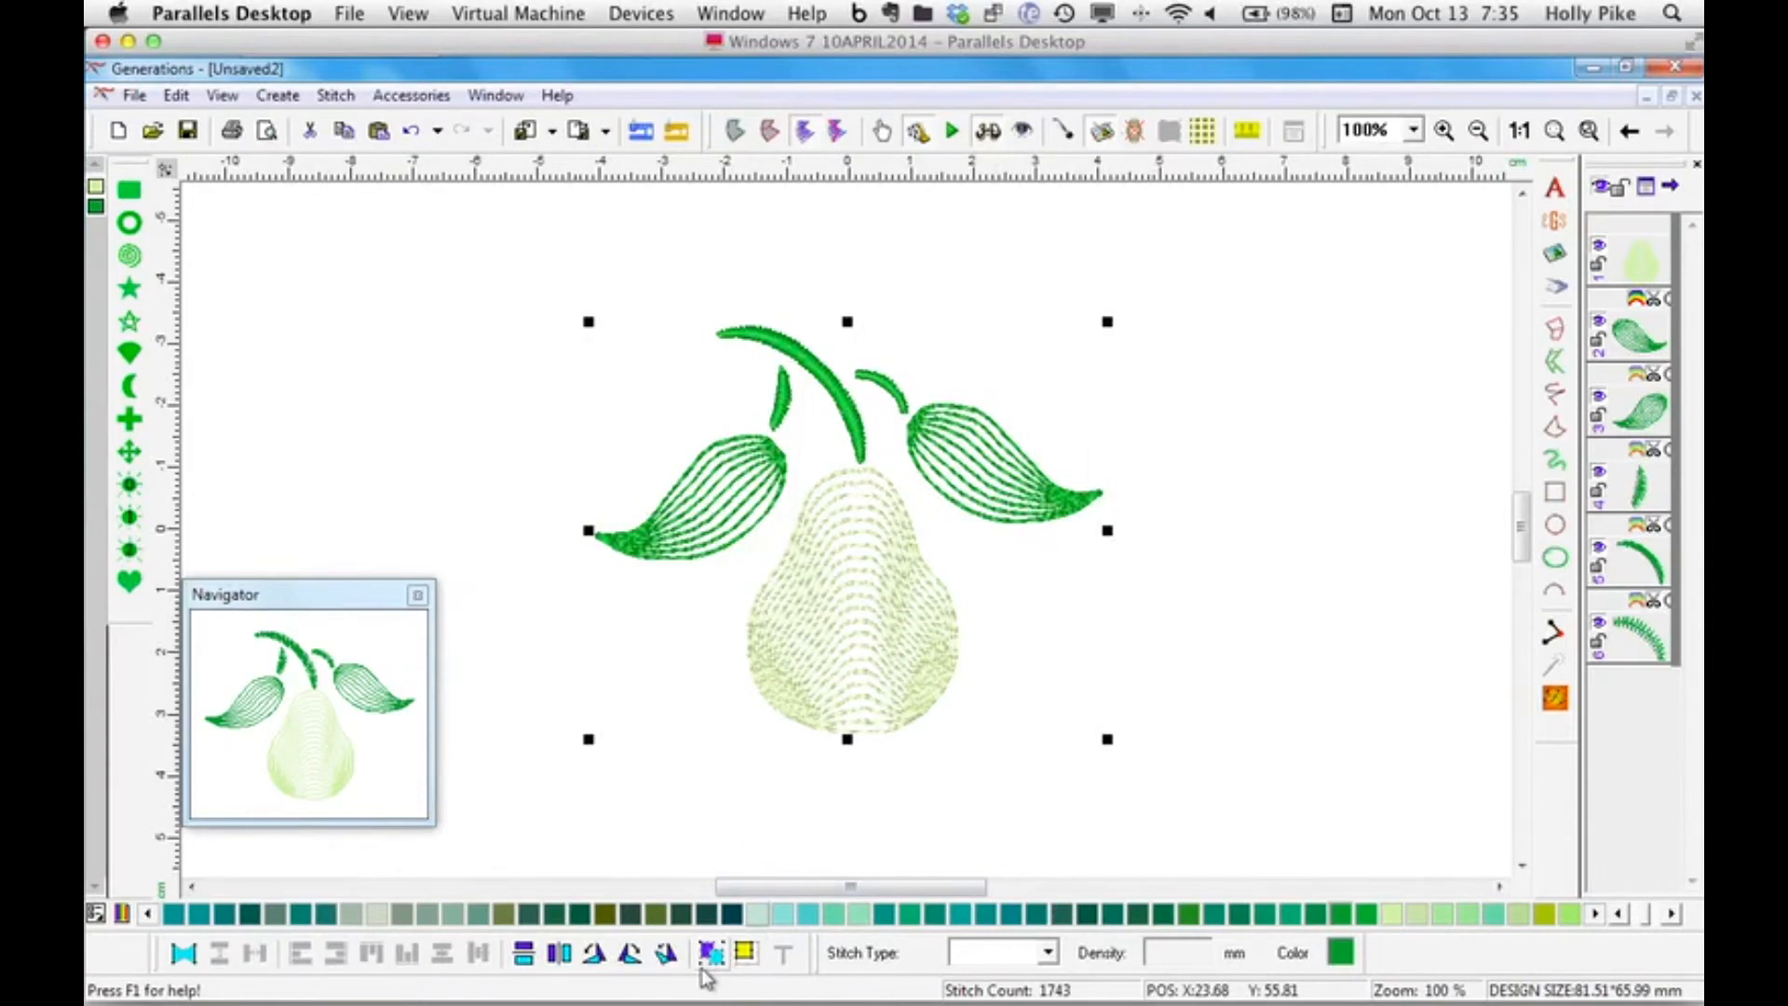
left_click_drag(518, 260, 1225, 835)
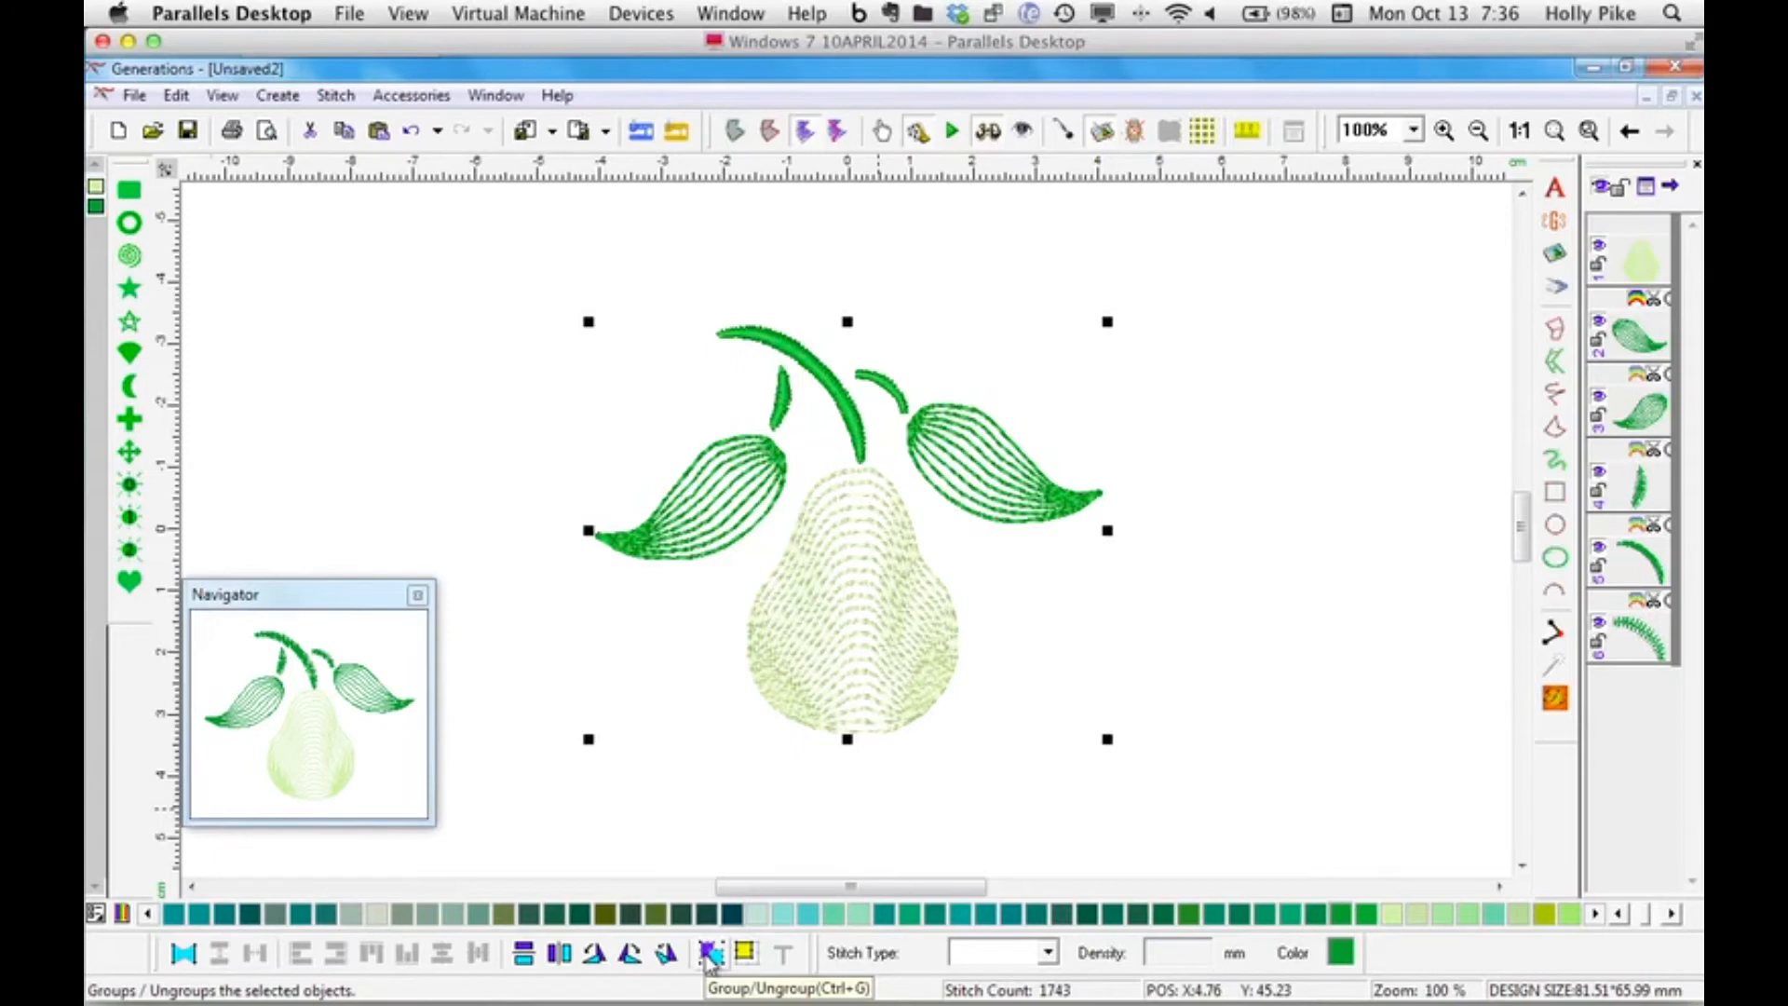
Save the design as Pear in the current webinar folder and close it.
left_click(187, 131)
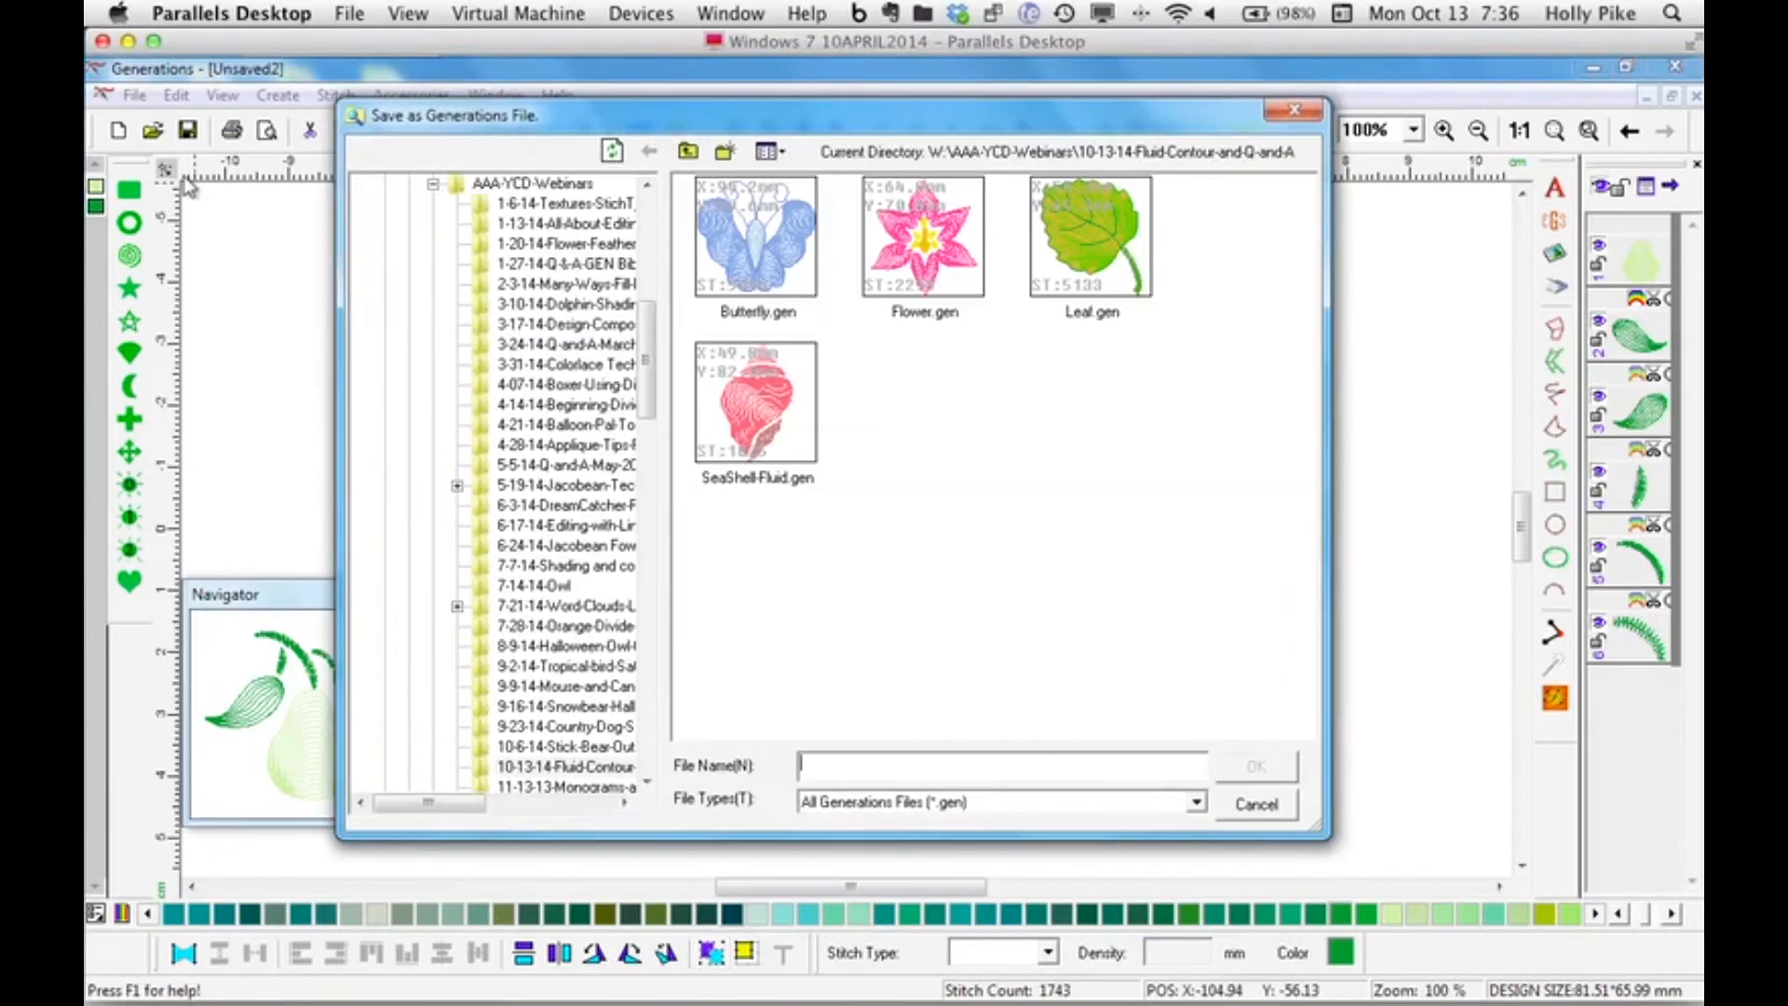
type("Pear")
key("Return")
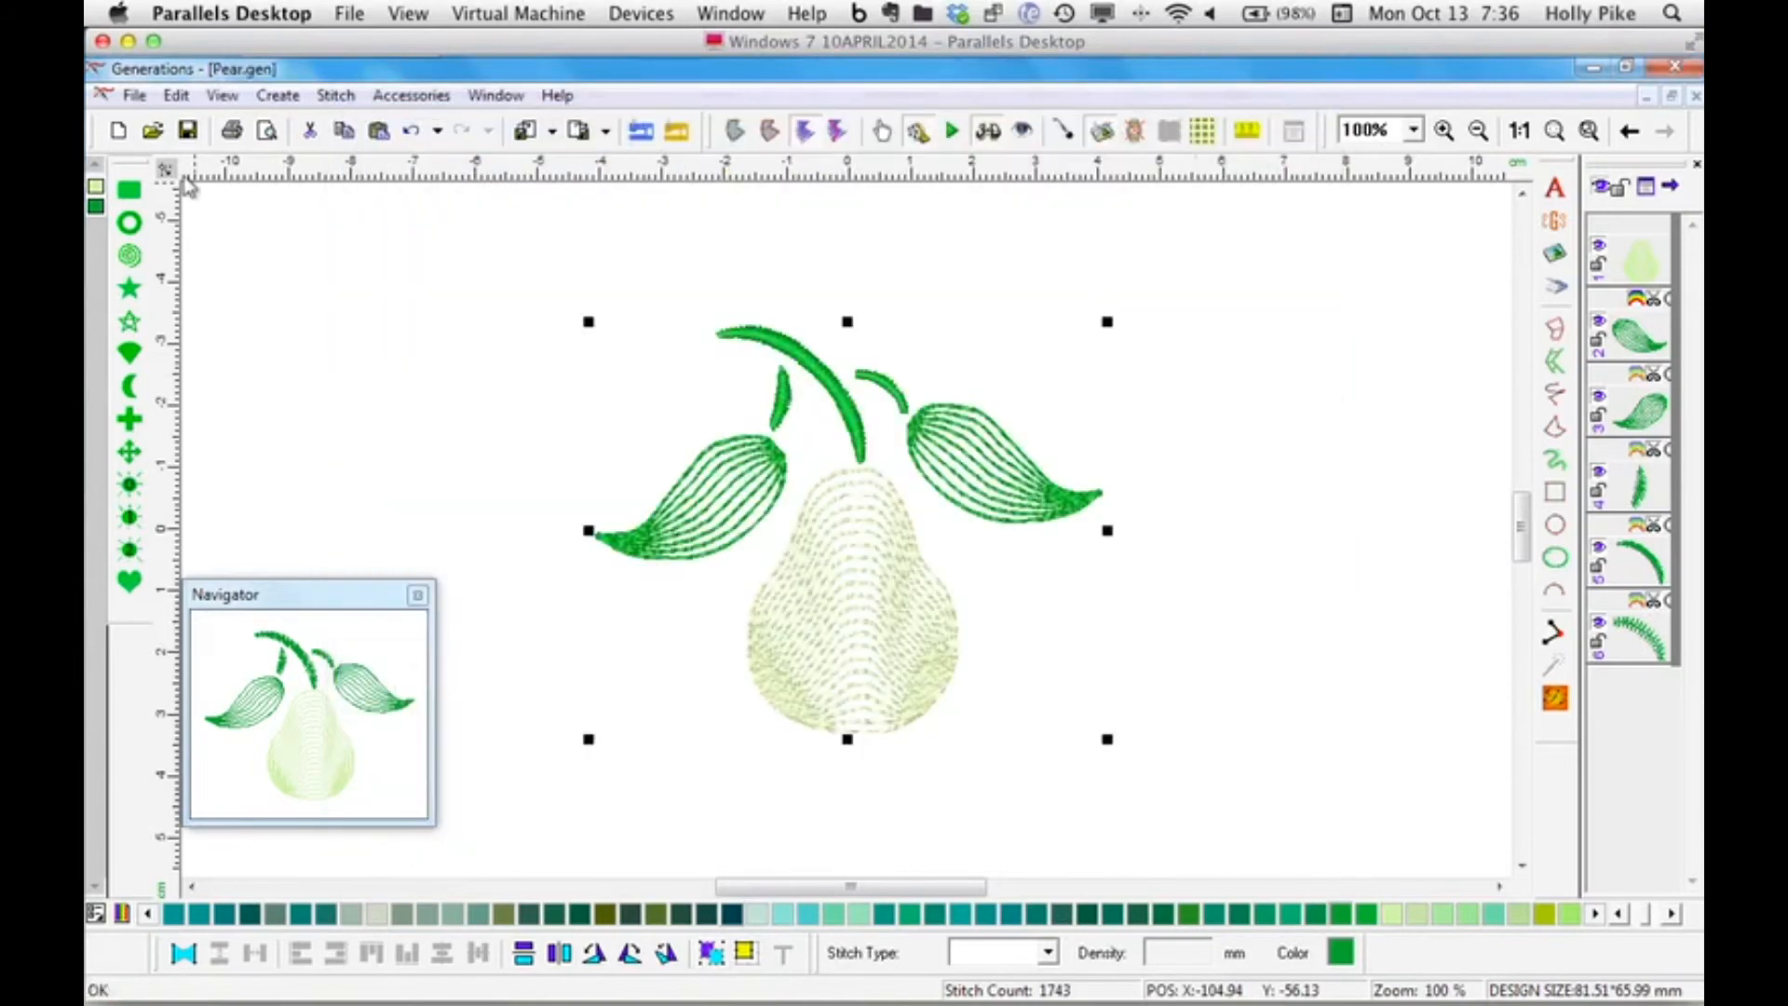
left_click(1149, 667)
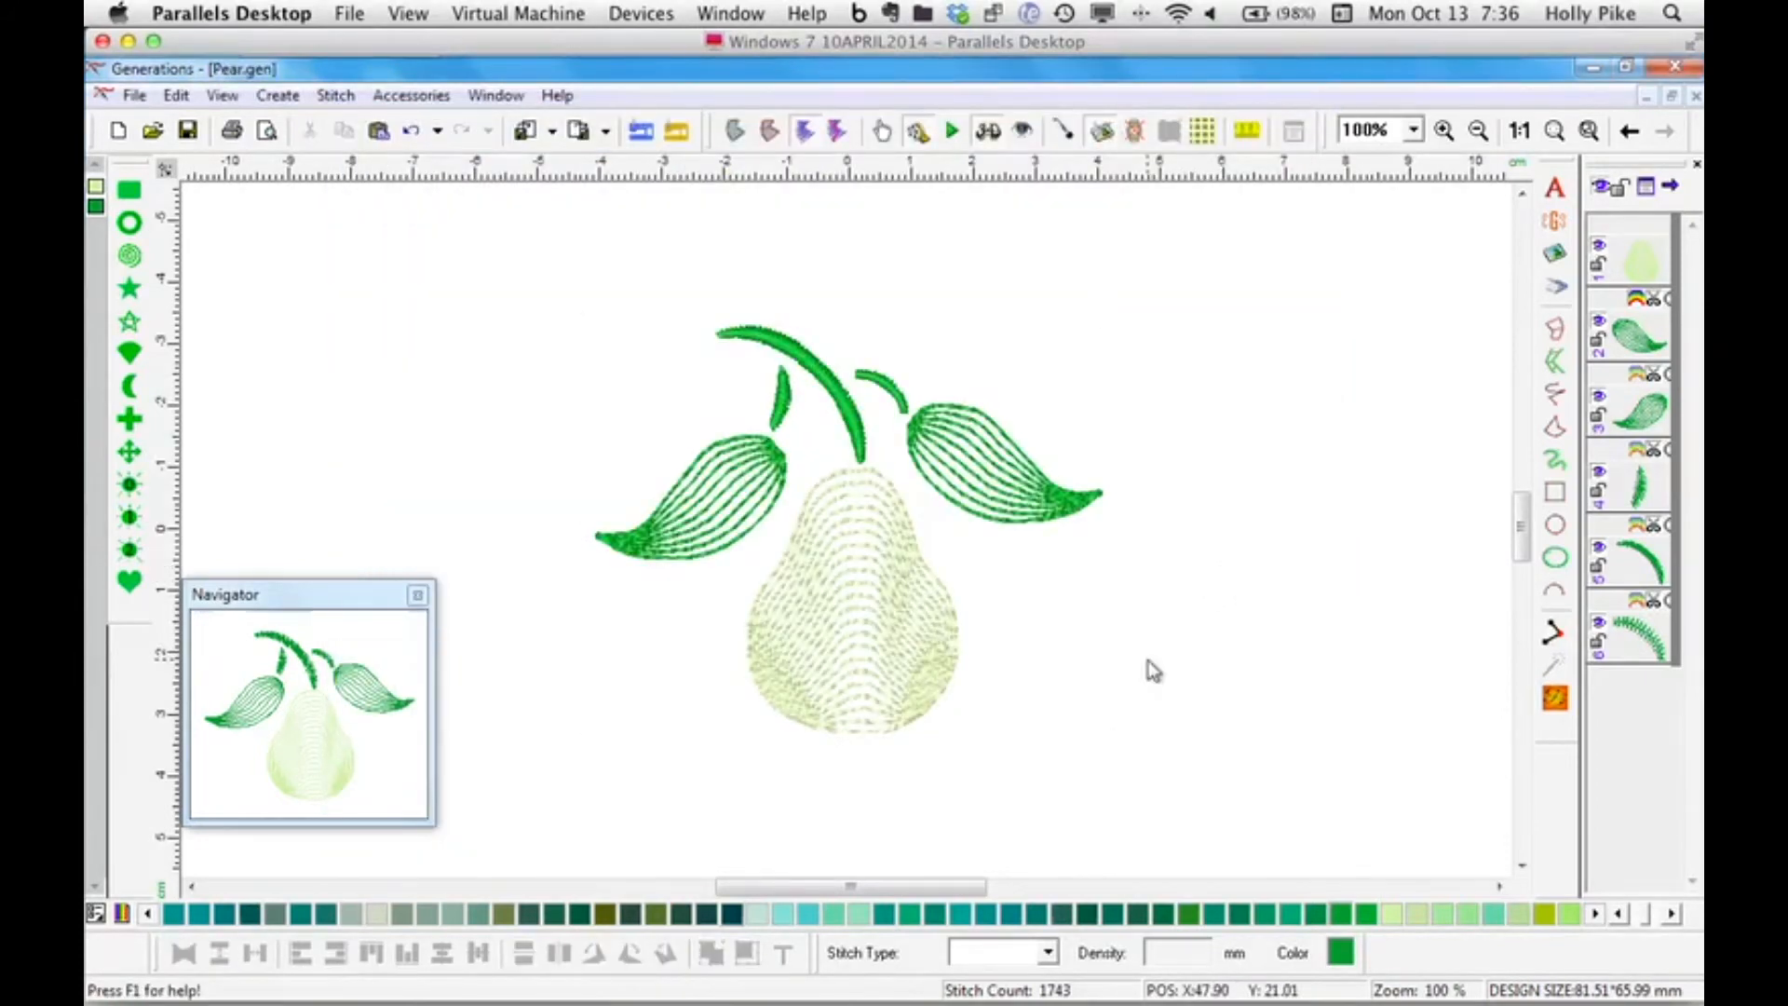
left_click(1696, 96)
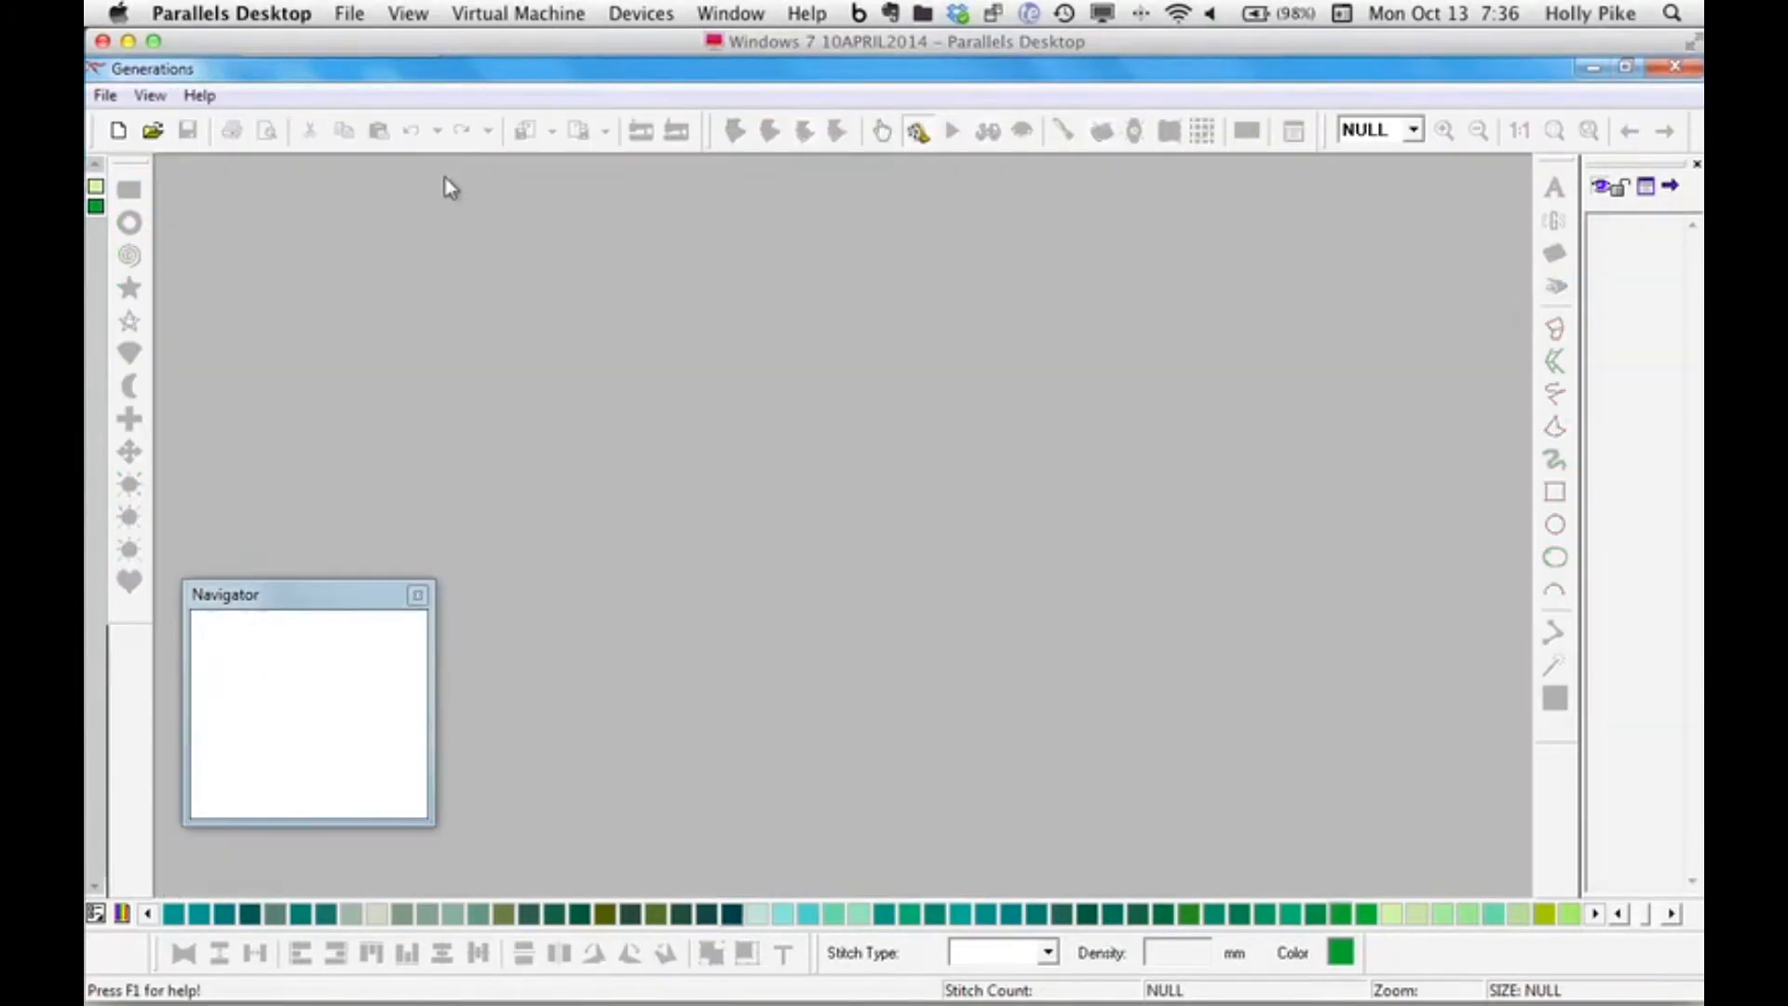
Open Flower.gen and display its contoured petals in the realistic stitch rendering.
left_click(151, 131)
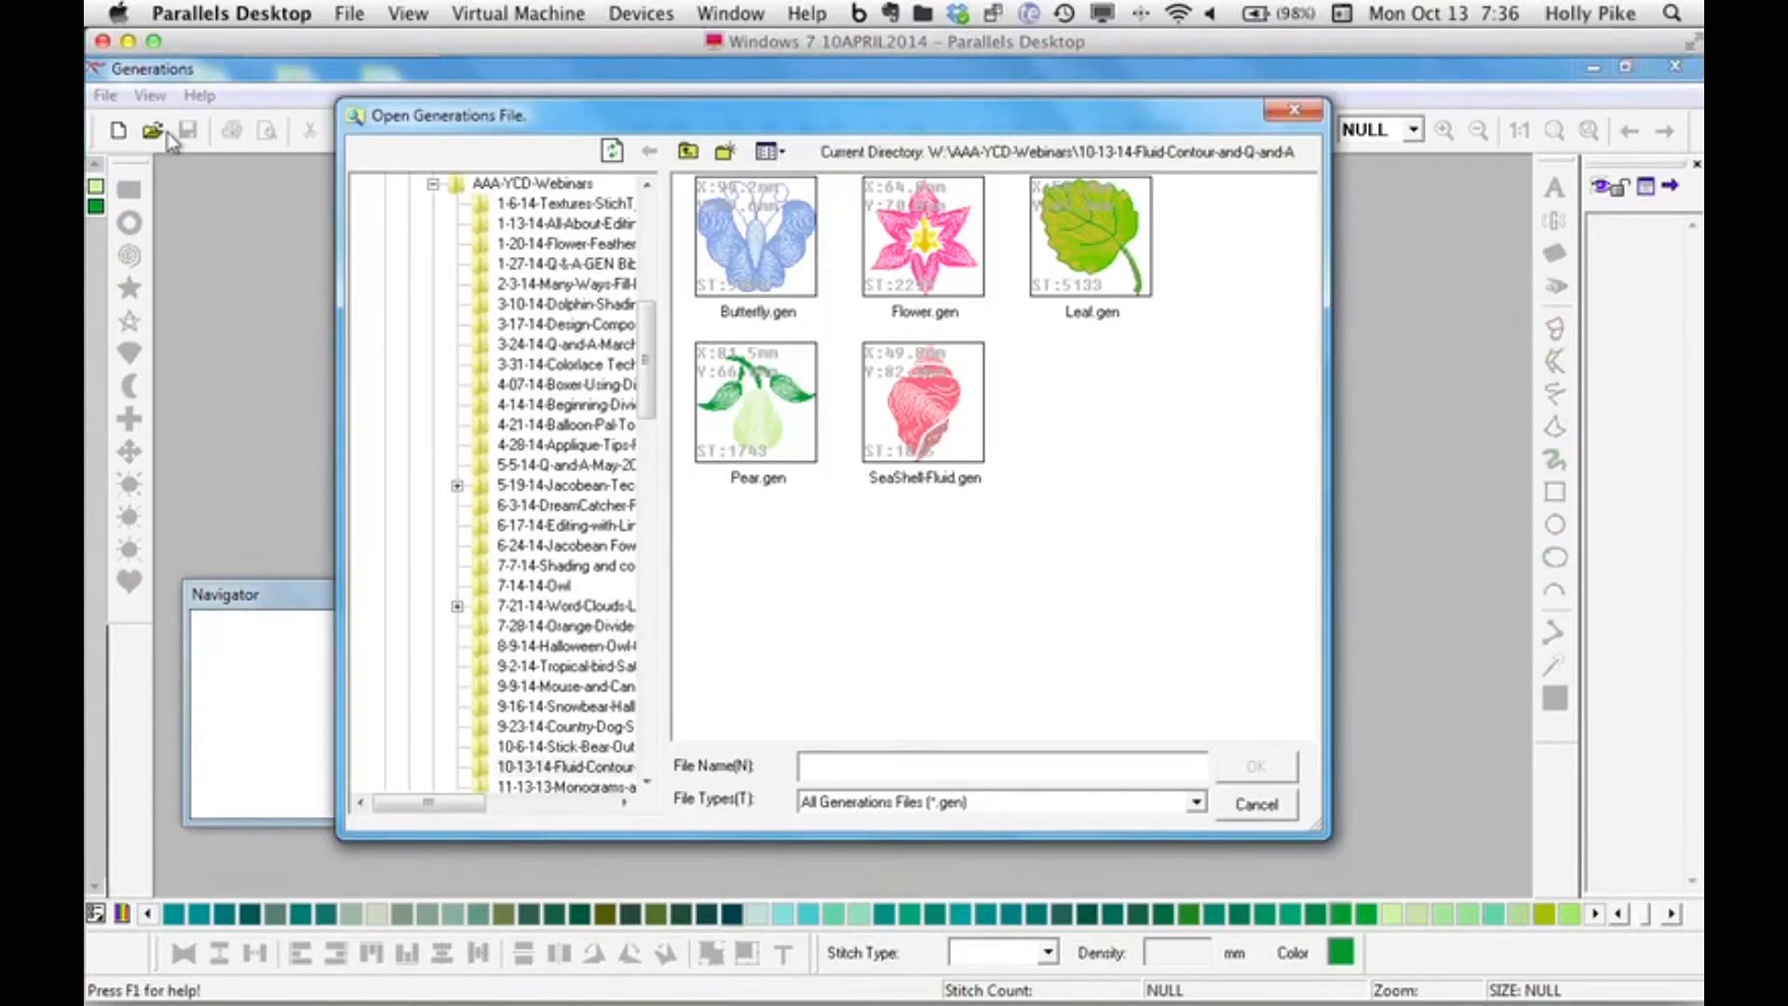
double_click(932, 254)
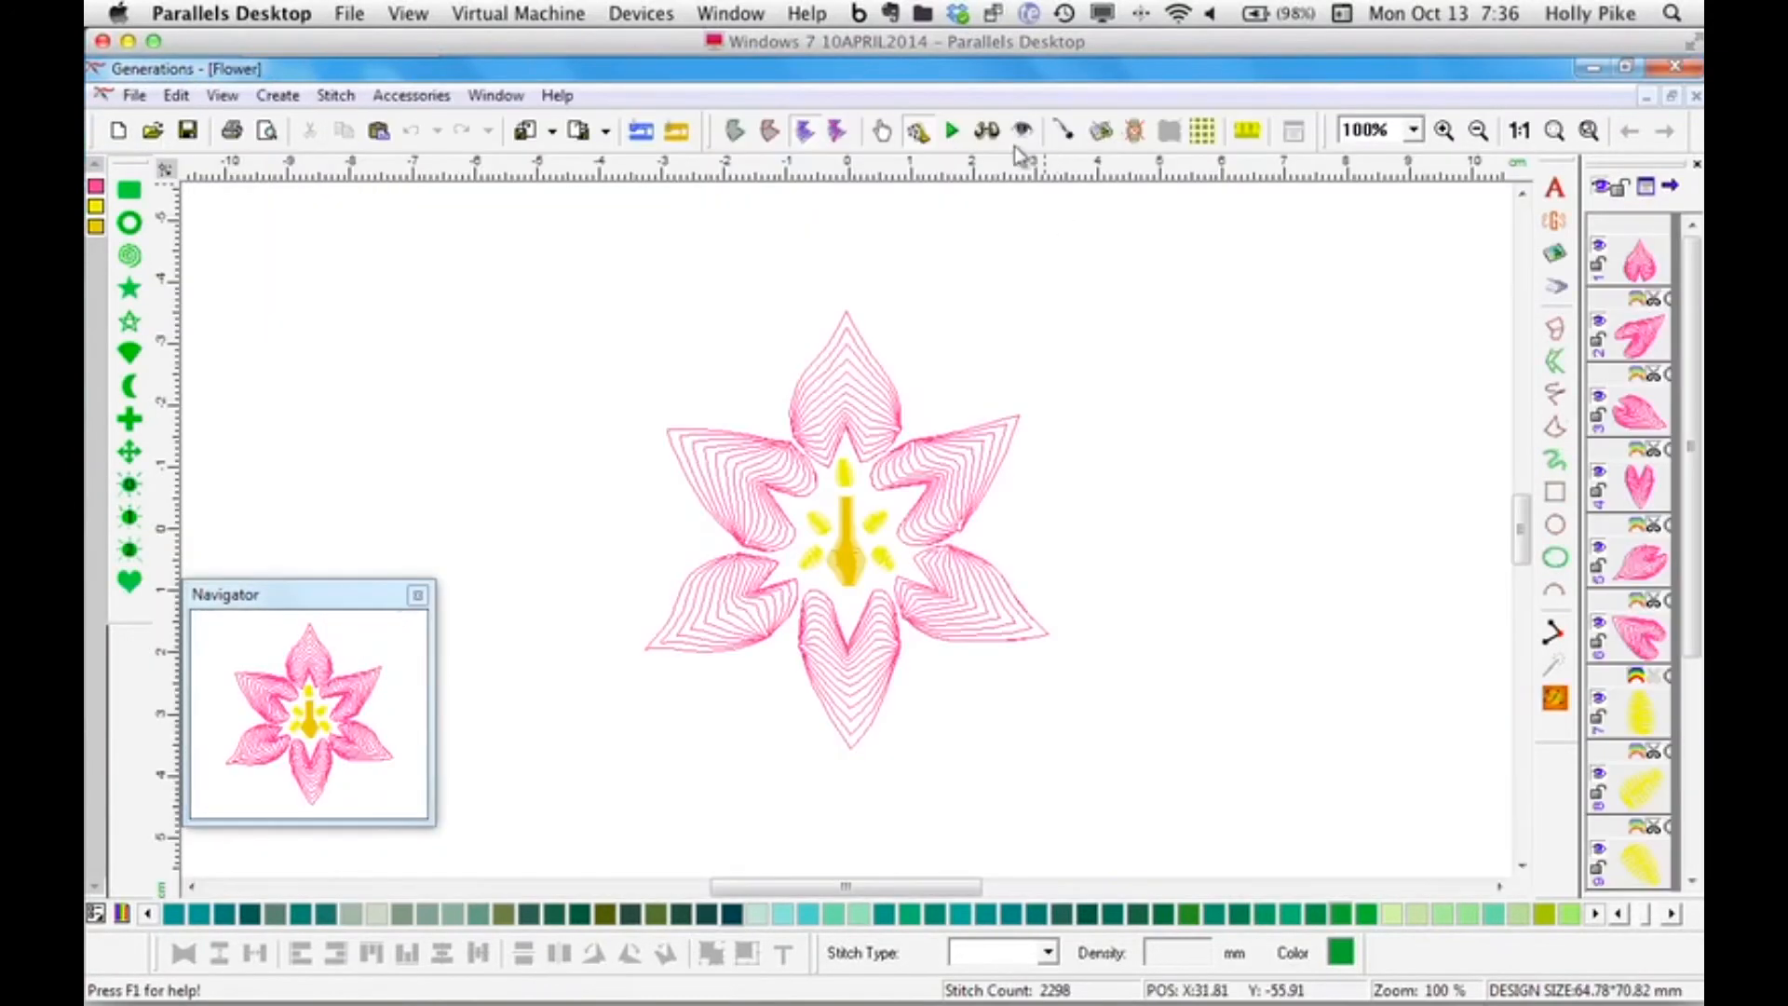
left_click(988, 134)
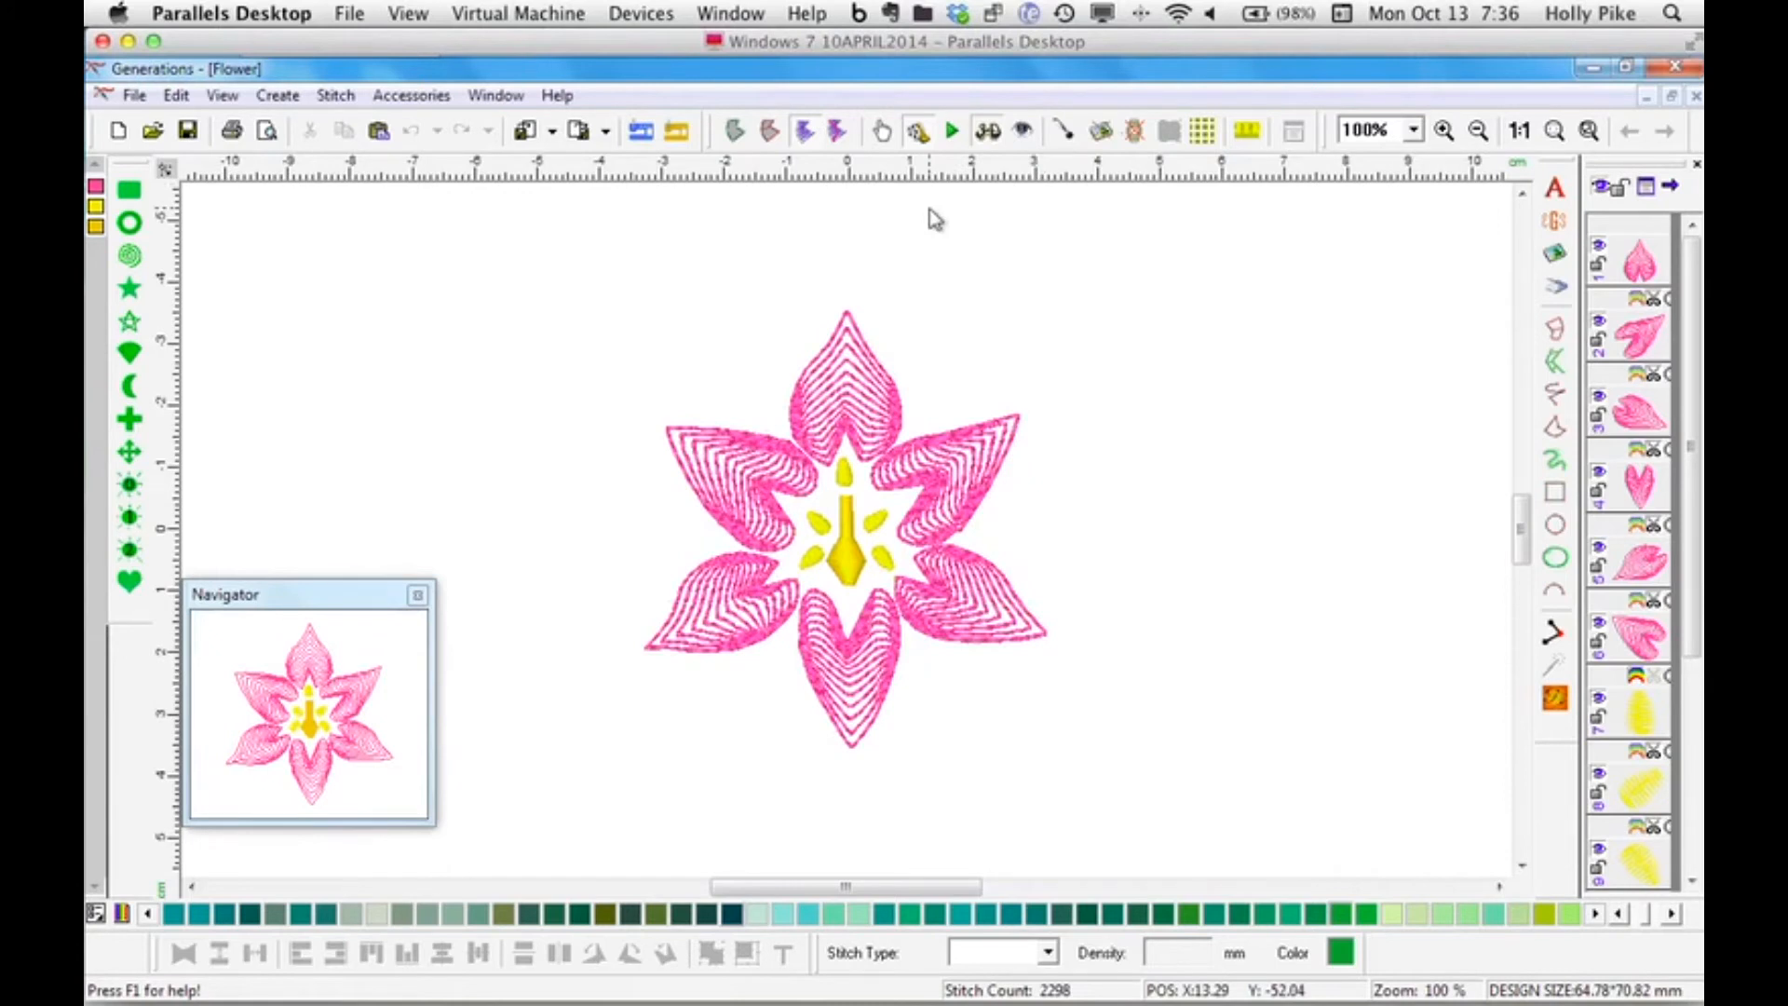
Close the flower design and start a new blank design.
left_click(1684, 343)
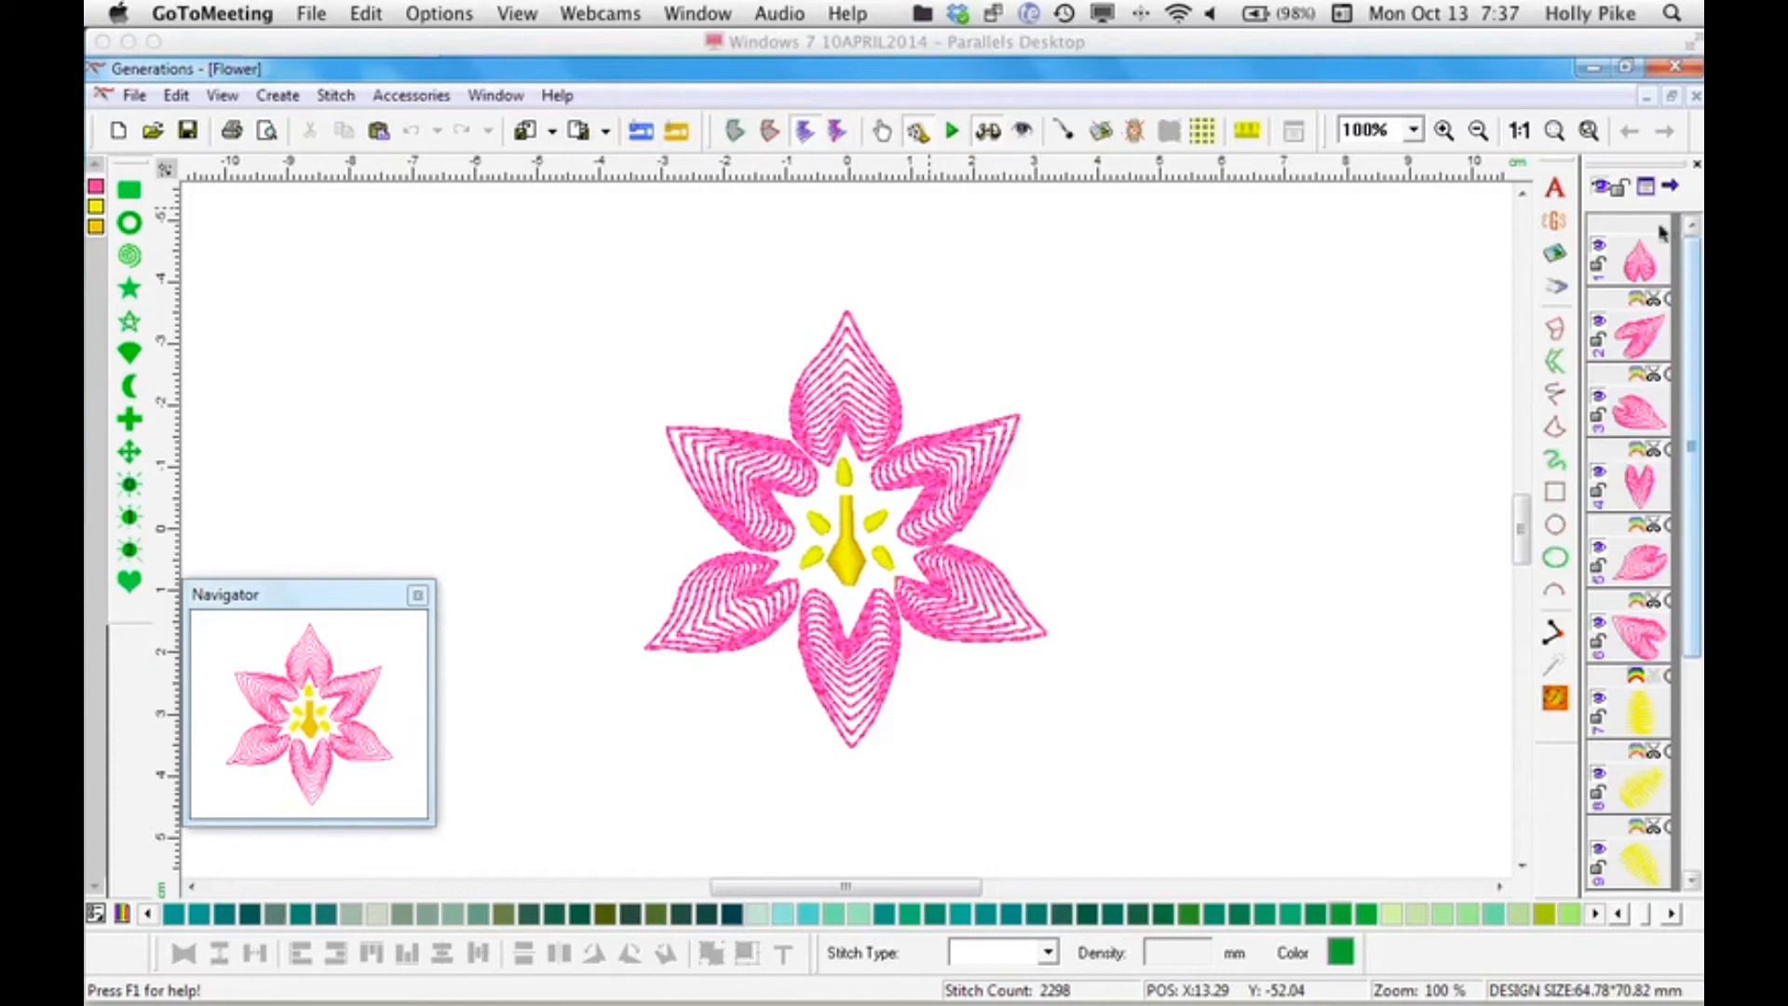
left_click(1696, 96)
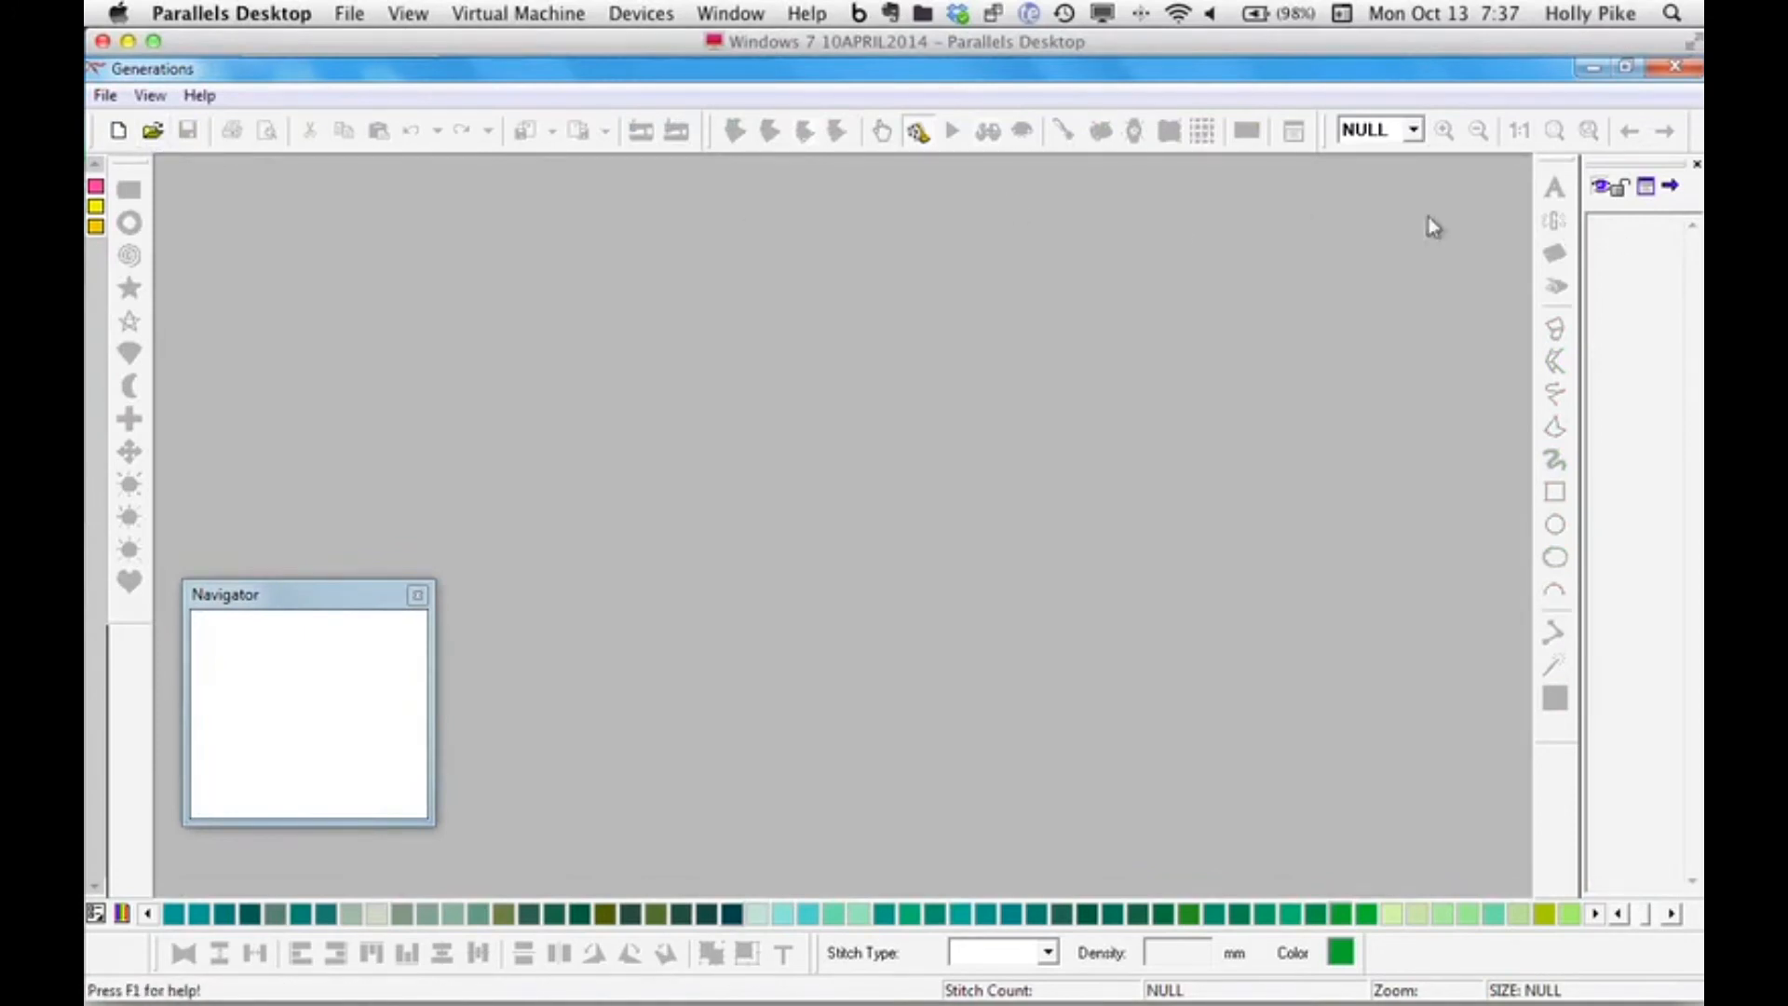
left_click(117, 130)
left_click(1556, 255)
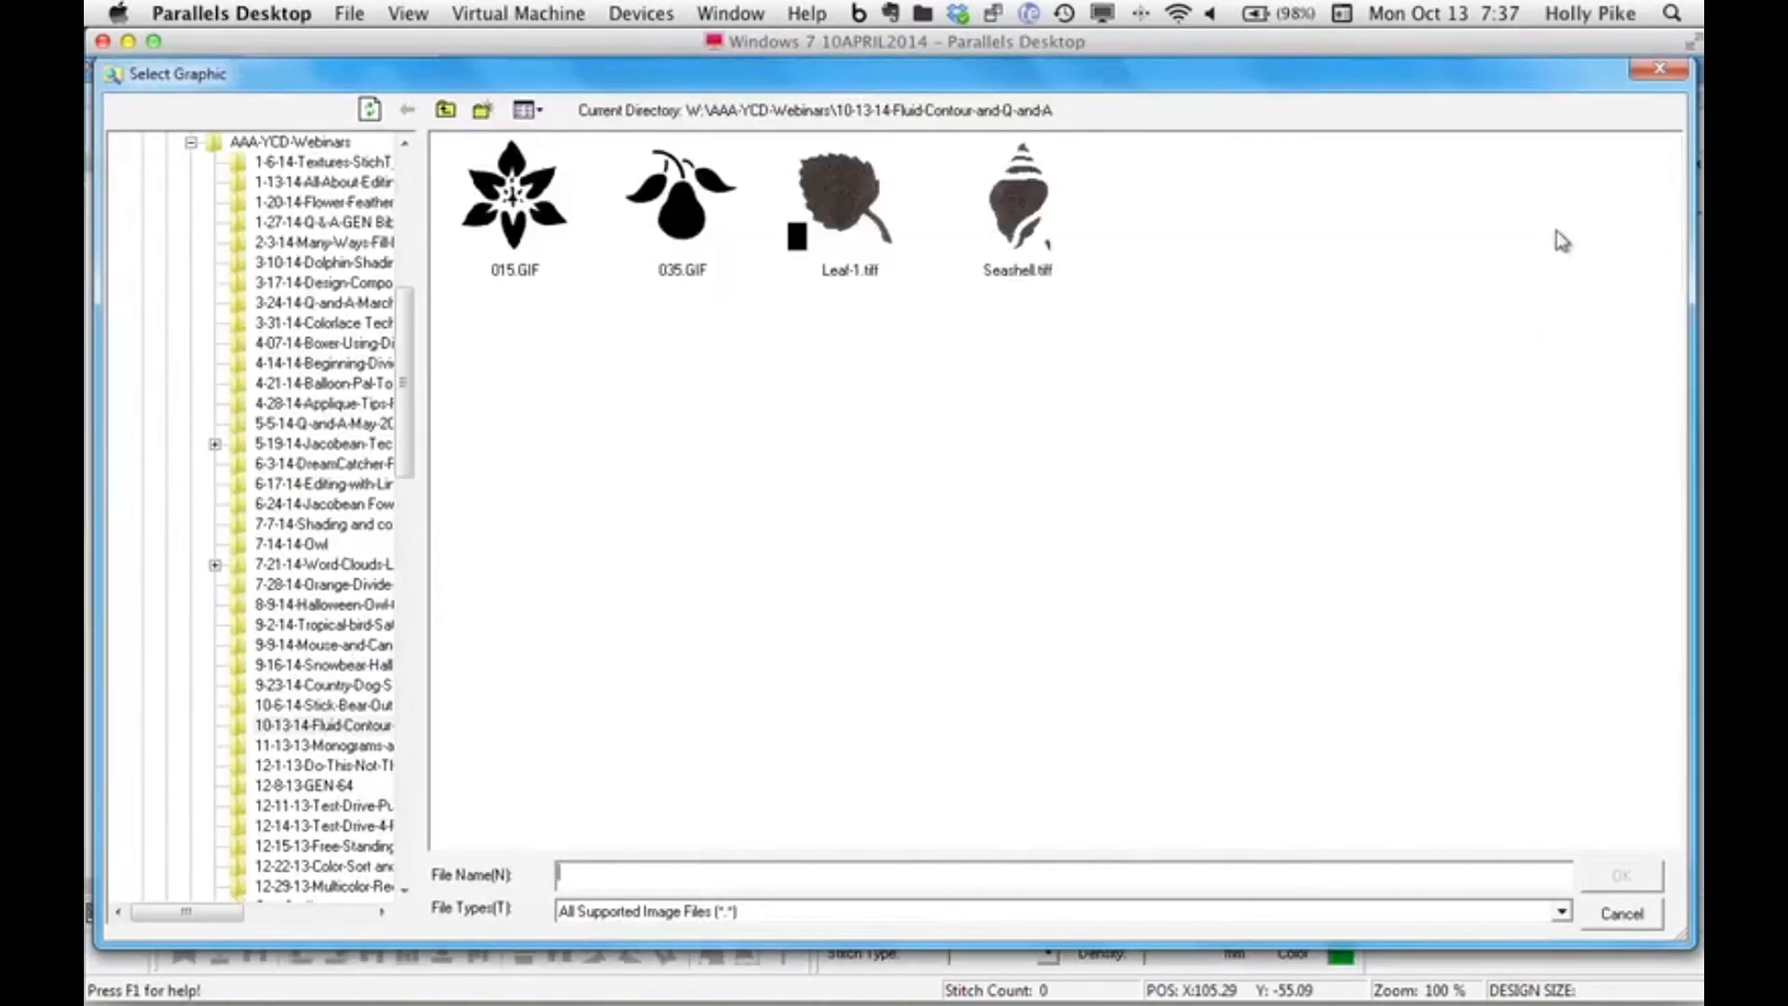
double_click(687, 220)
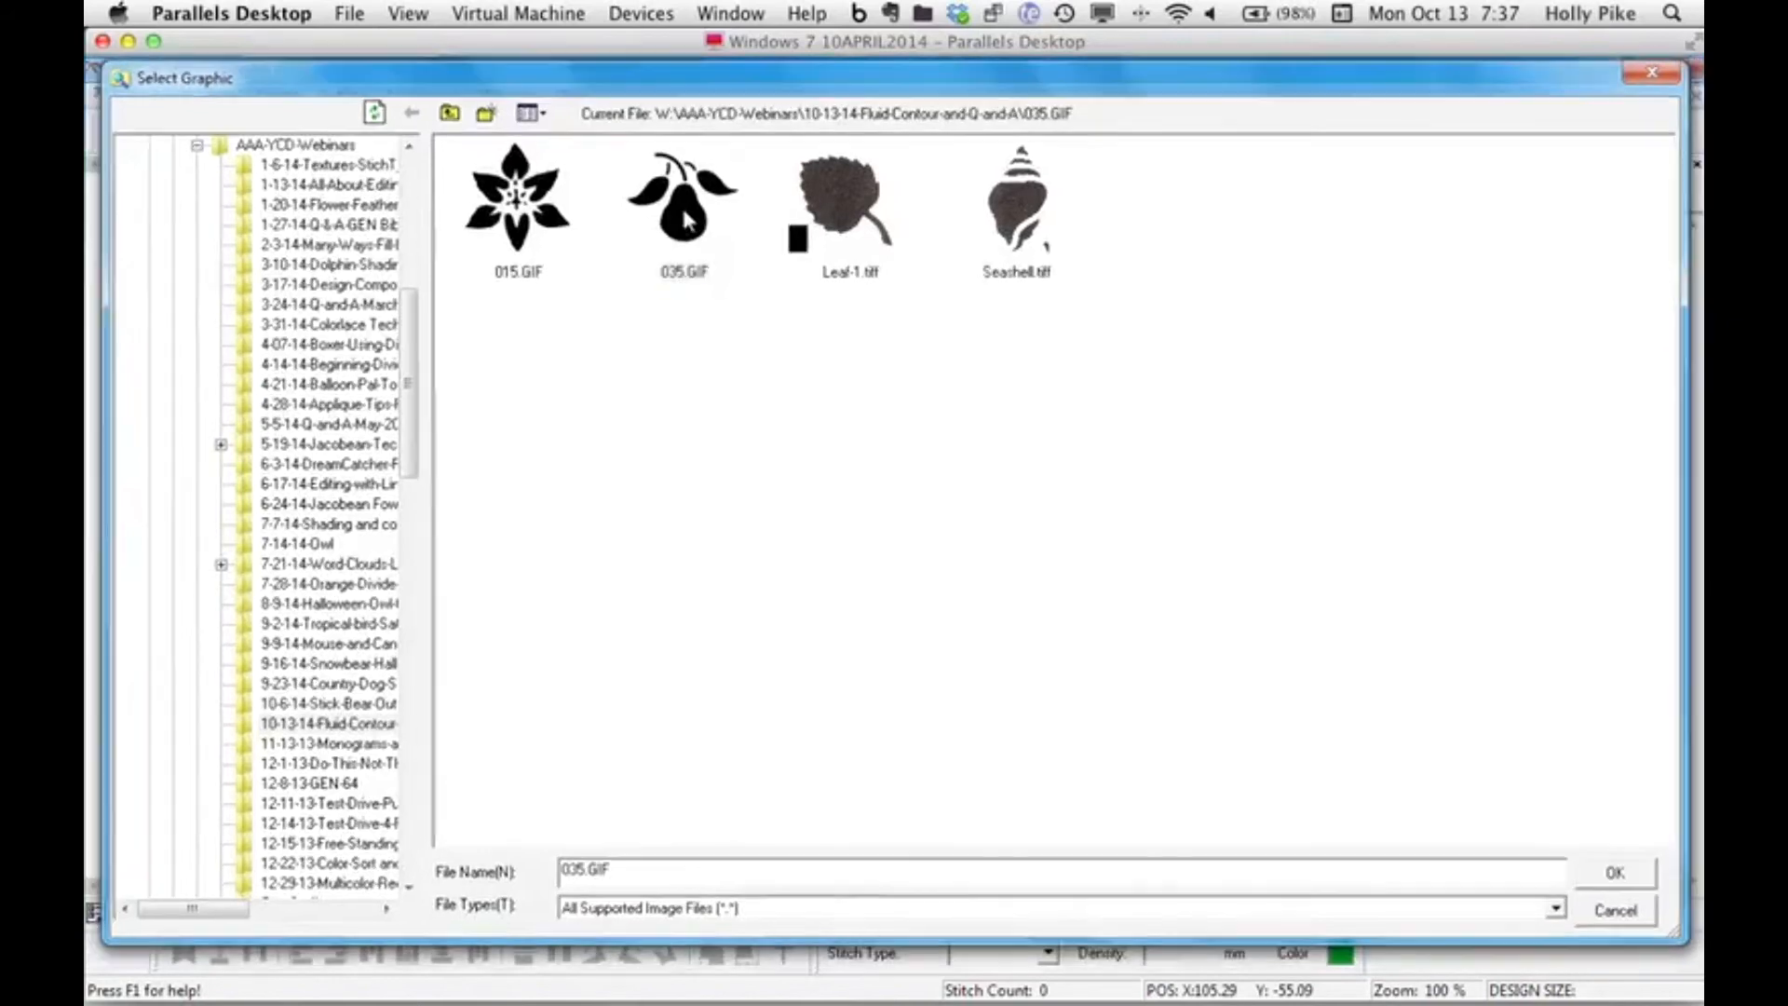
left_click(1058, 650)
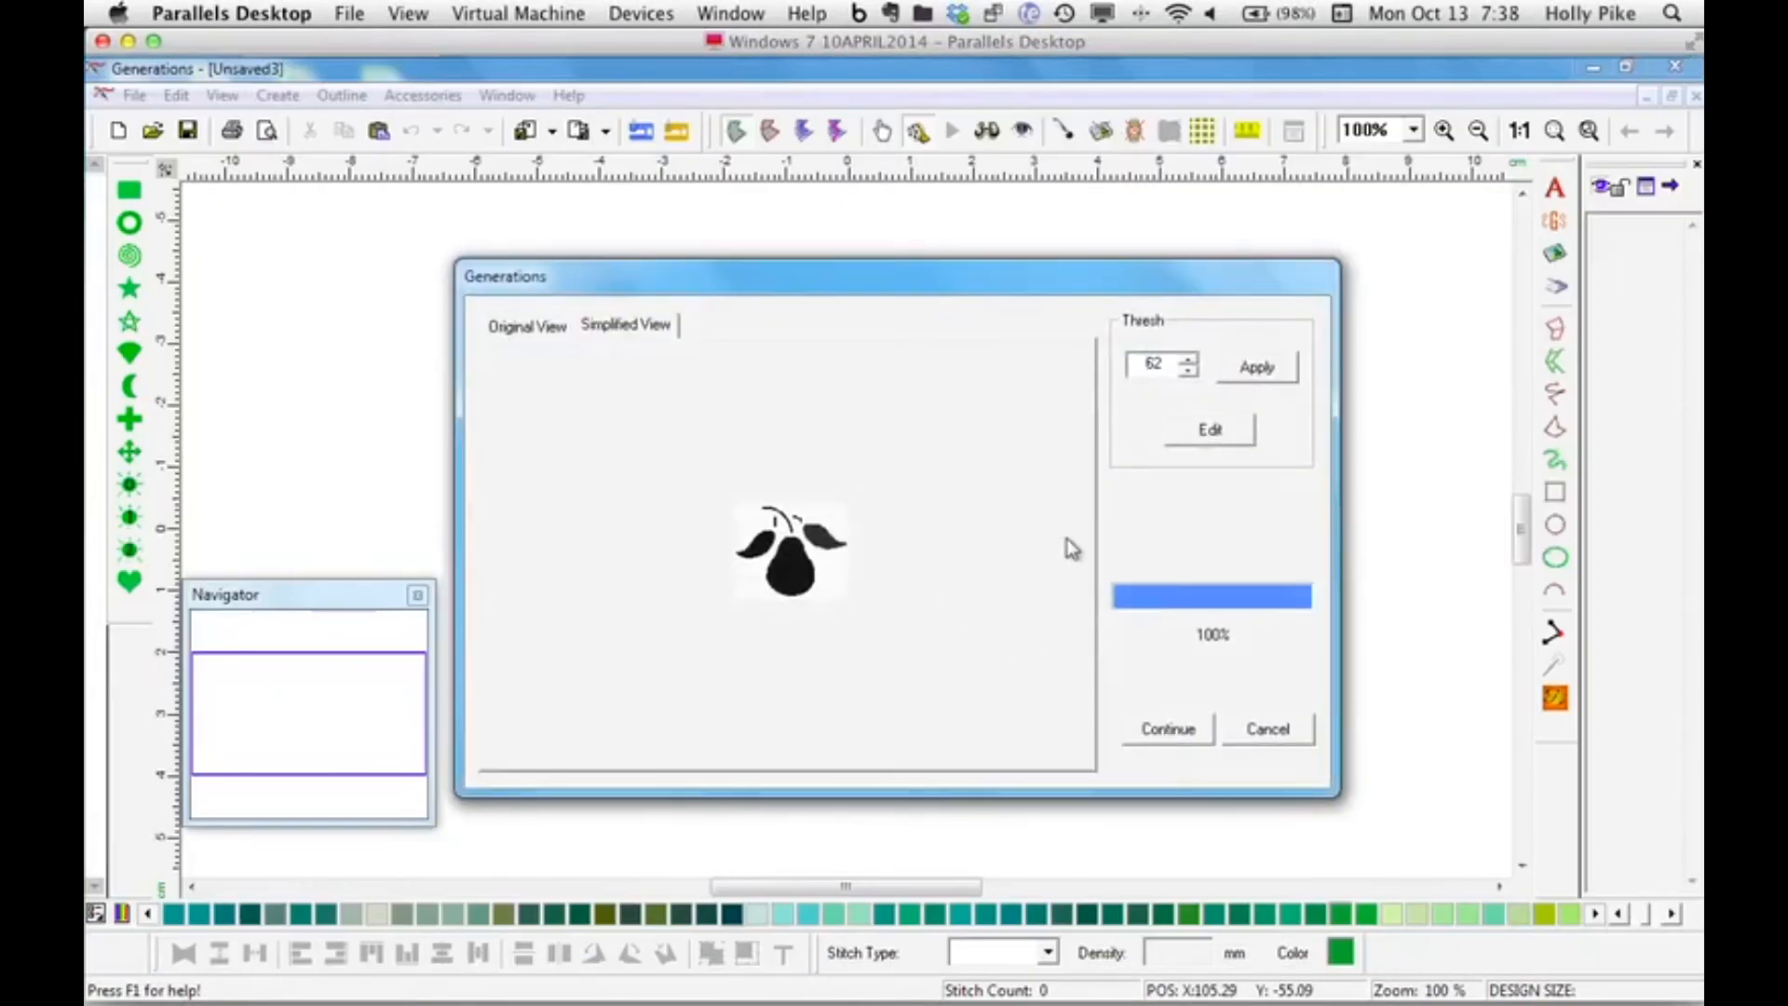
left_click(1262, 729)
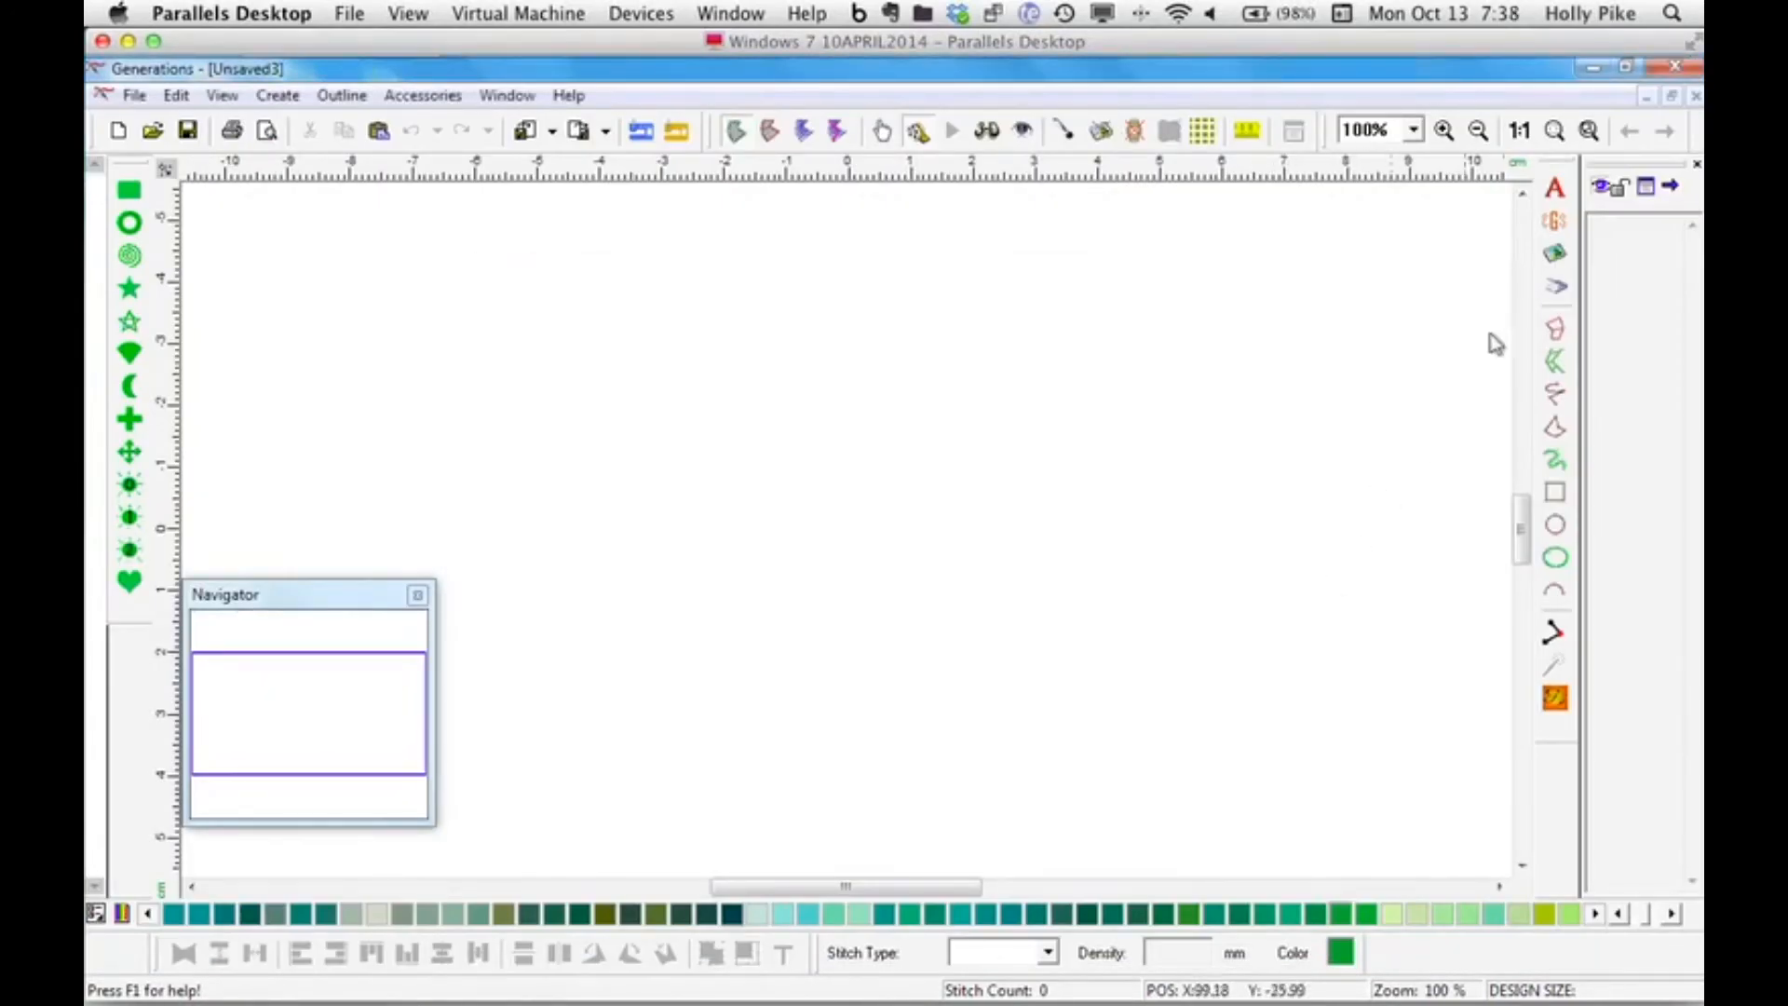
Insert 035.GIF using Image As Template and resize it to 75 mm wide, maintaining the aspect ratio.
left_click(1554, 252)
double_click(657, 220)
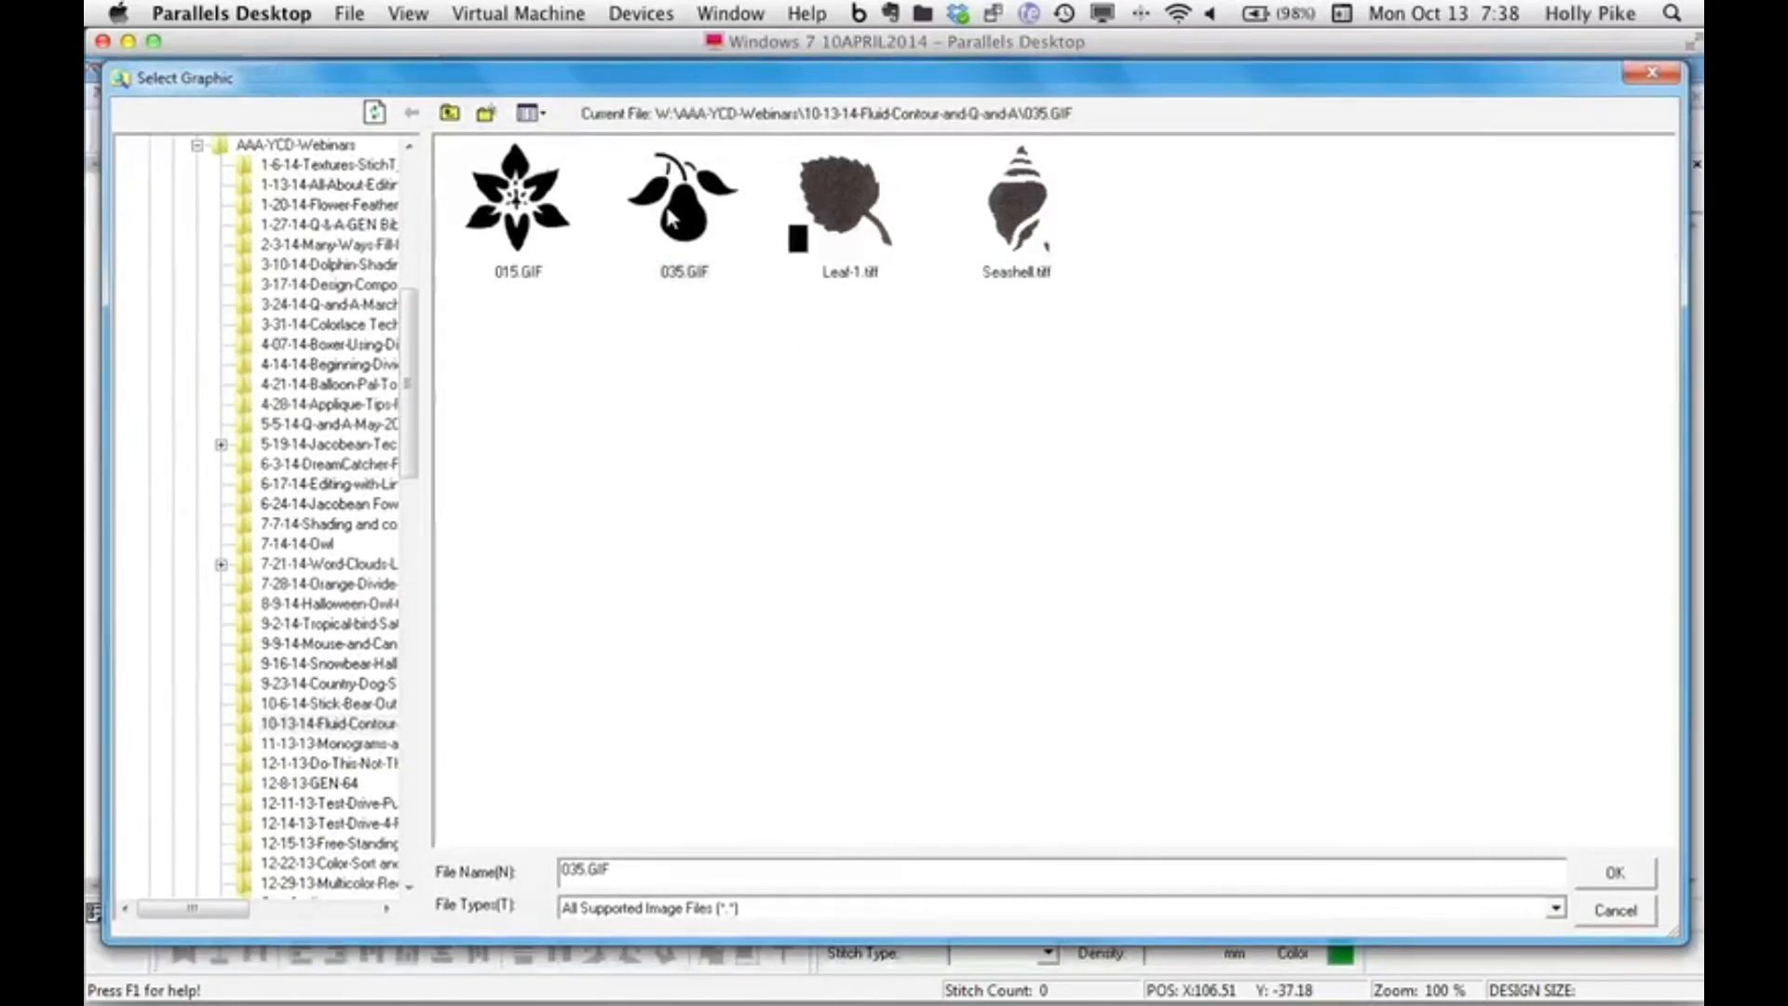
left_click(676, 490)
left_click(1055, 652)
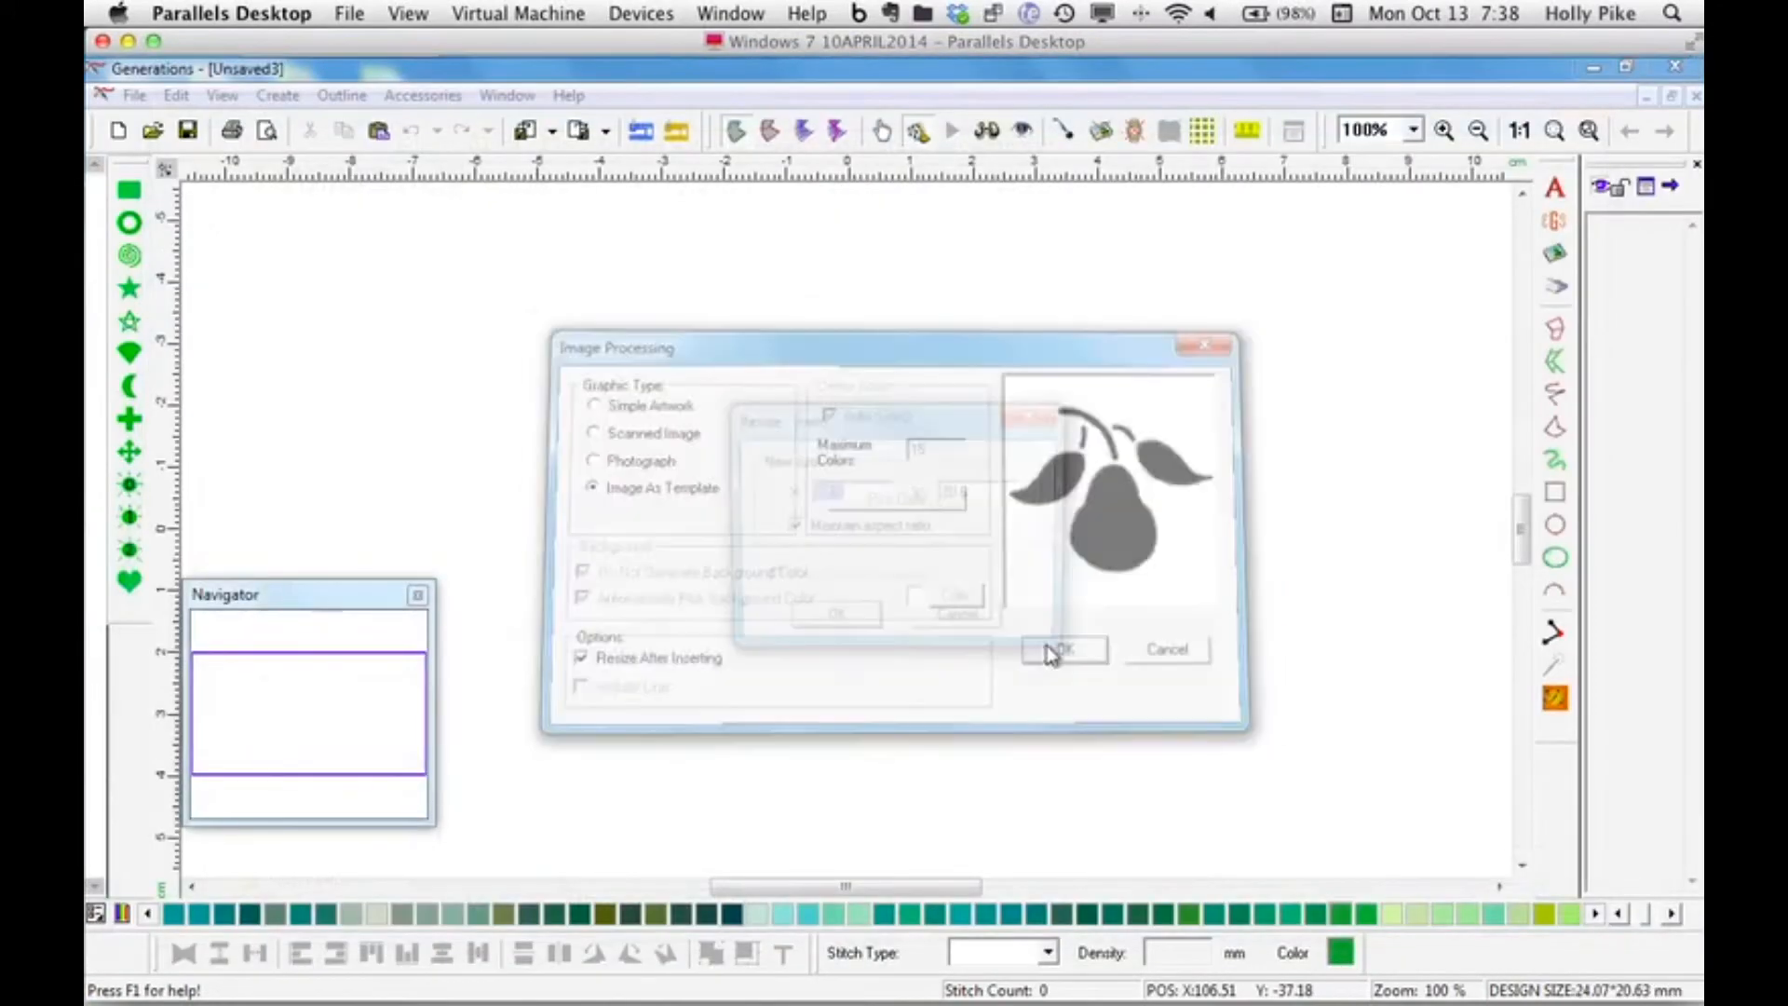
type("75")
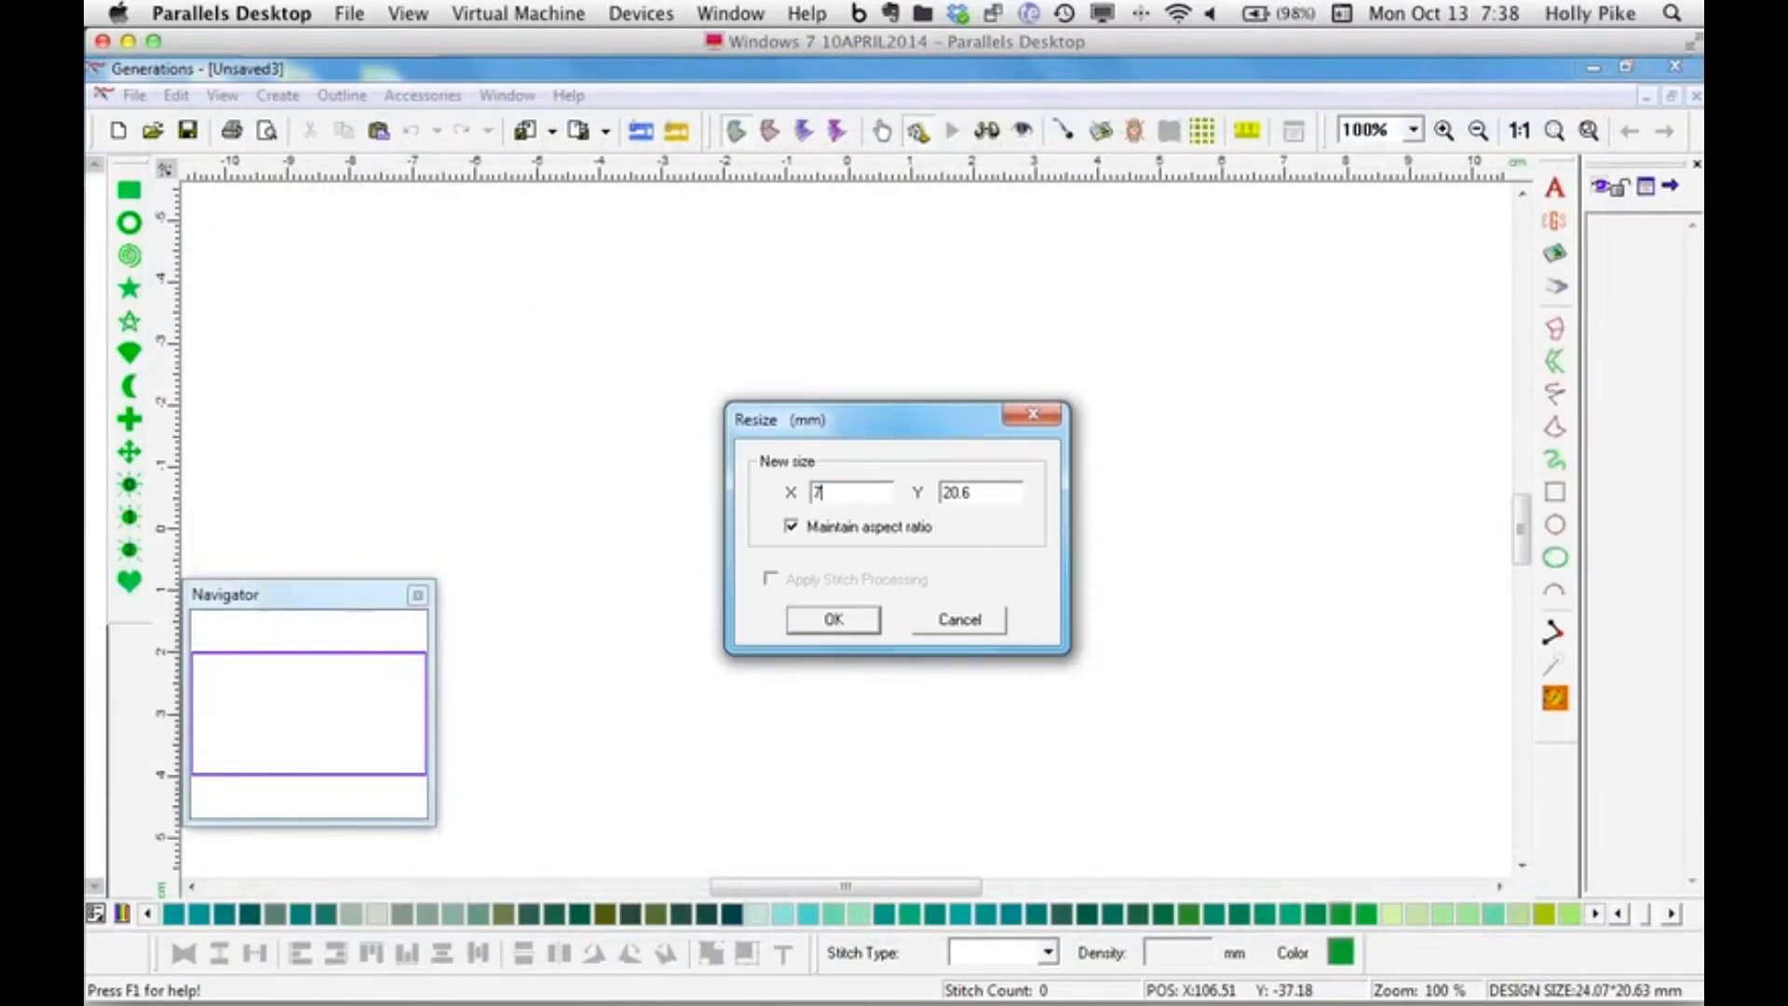
left_click(843, 619)
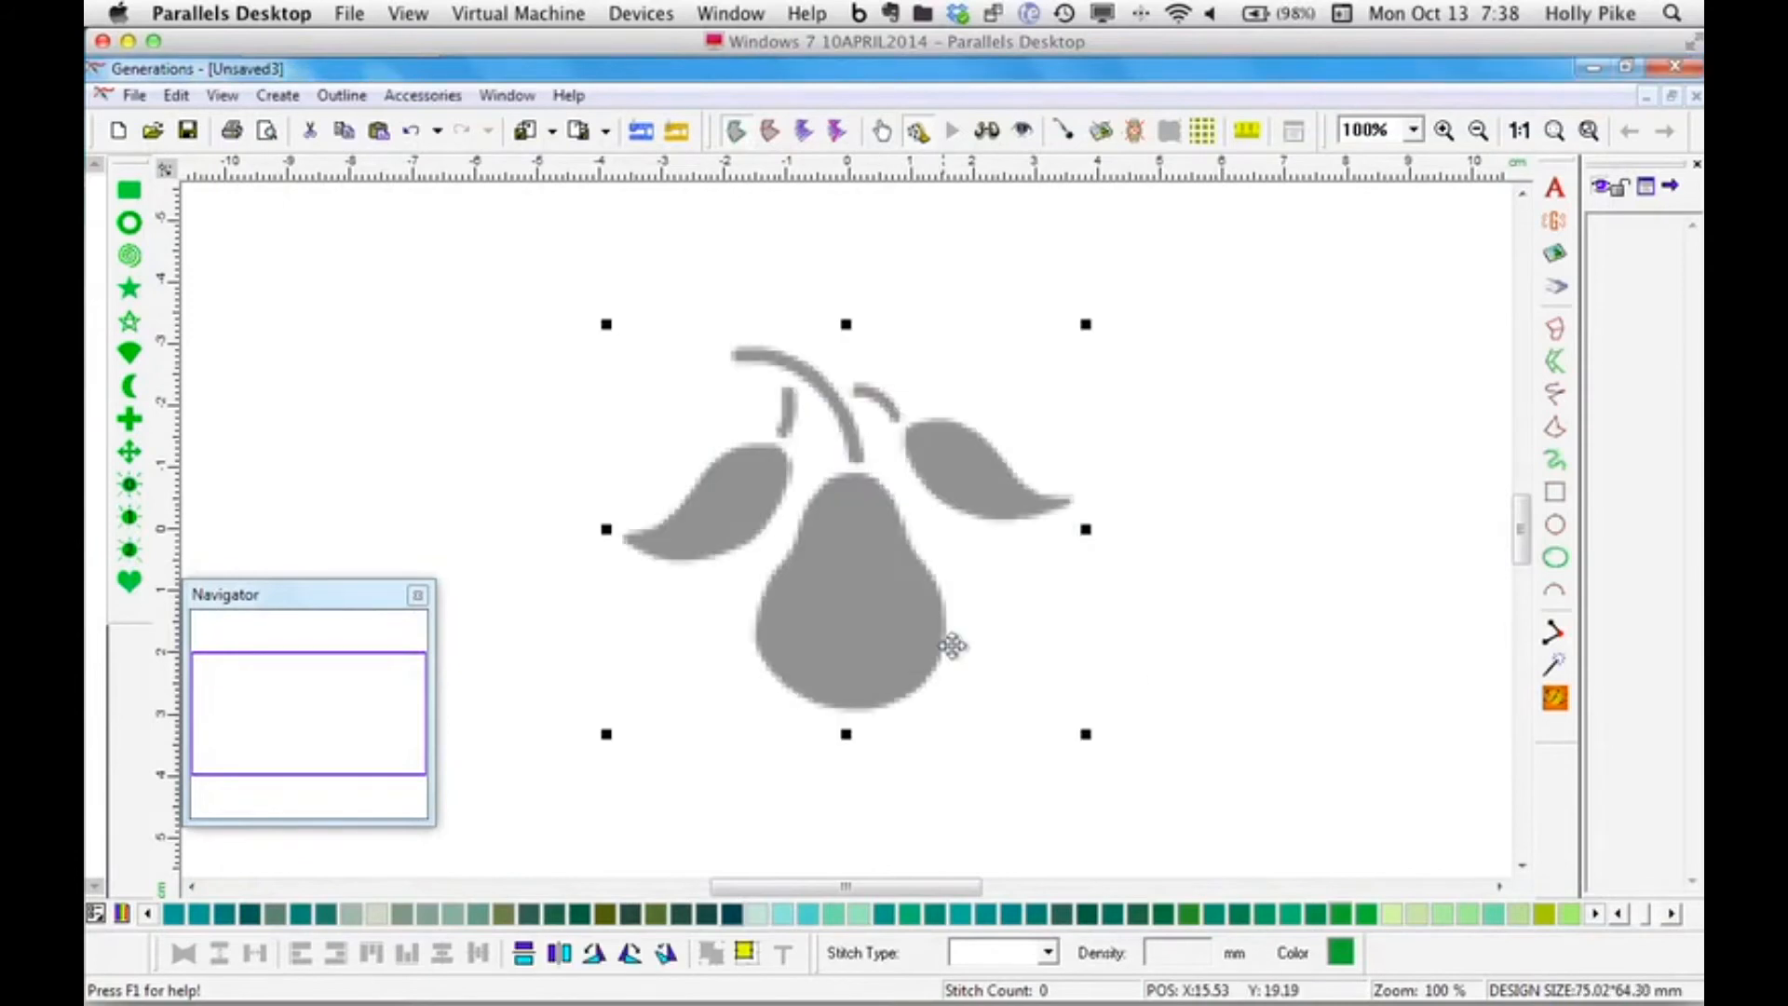
Draw a green complex-fill square about 20 by 20 mm and five filled circles of varying sizes over the pear template.
left_click(1556, 492)
left_click_drag(794, 410, 912, 545)
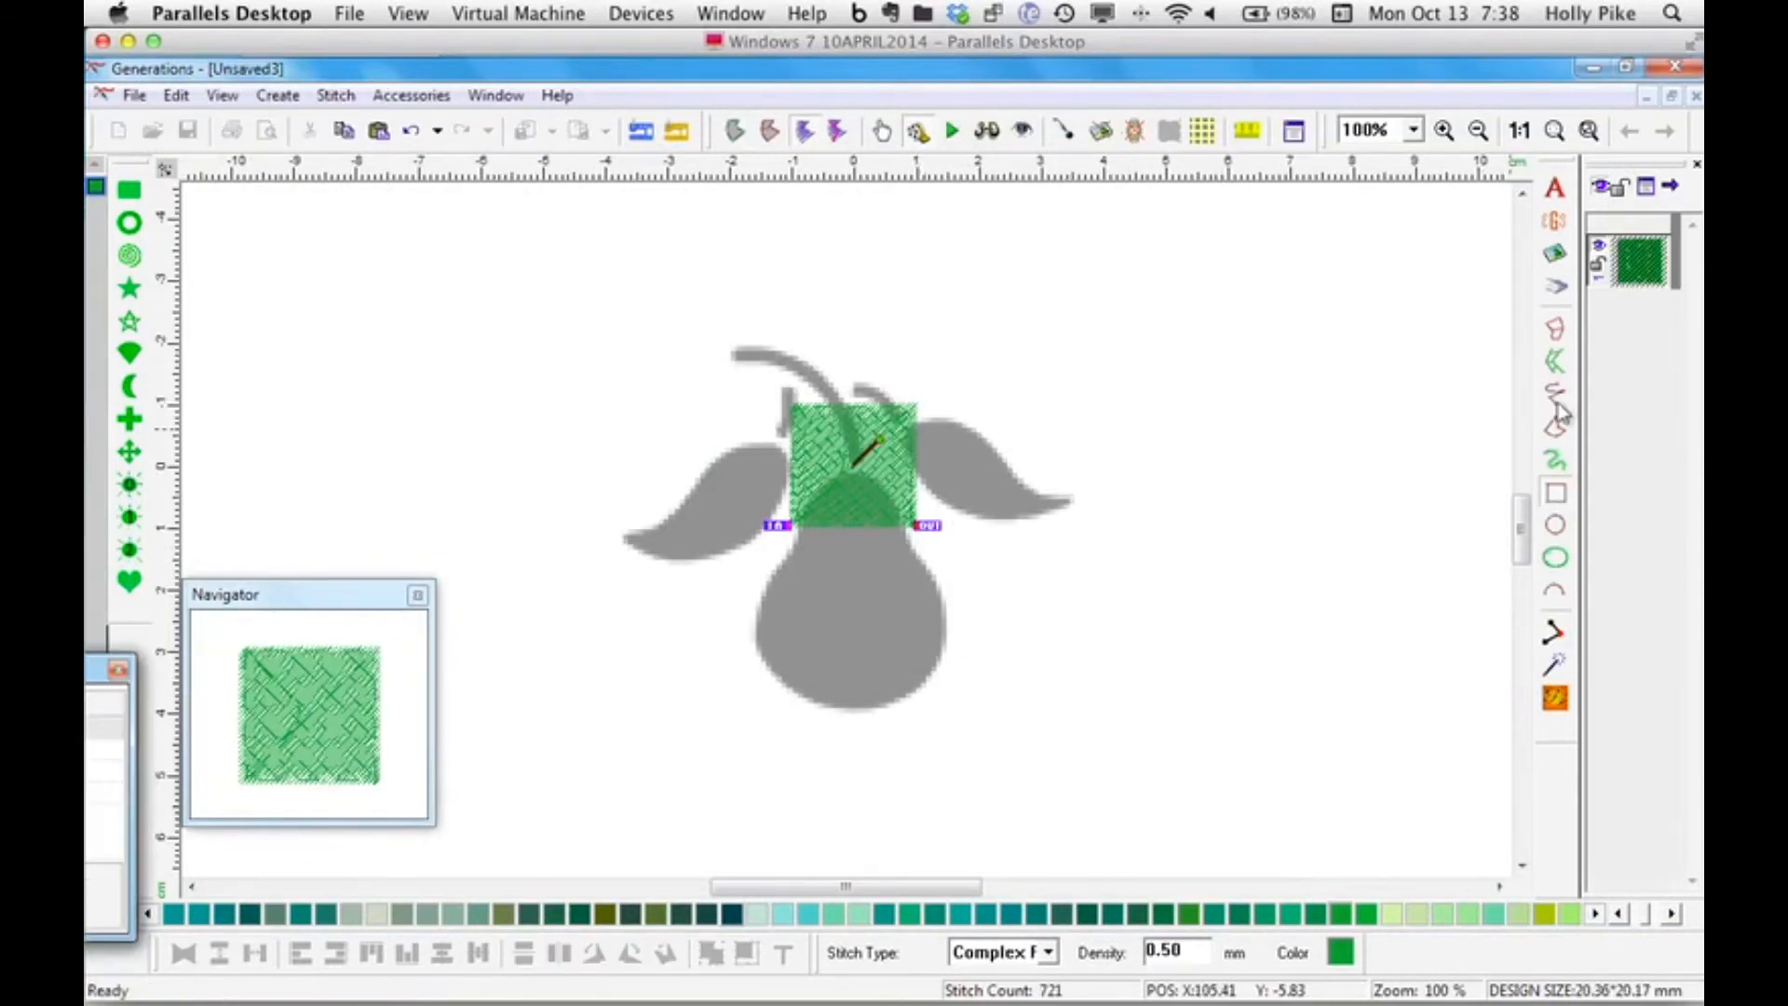
left_click_drag(957, 443, 1016, 563)
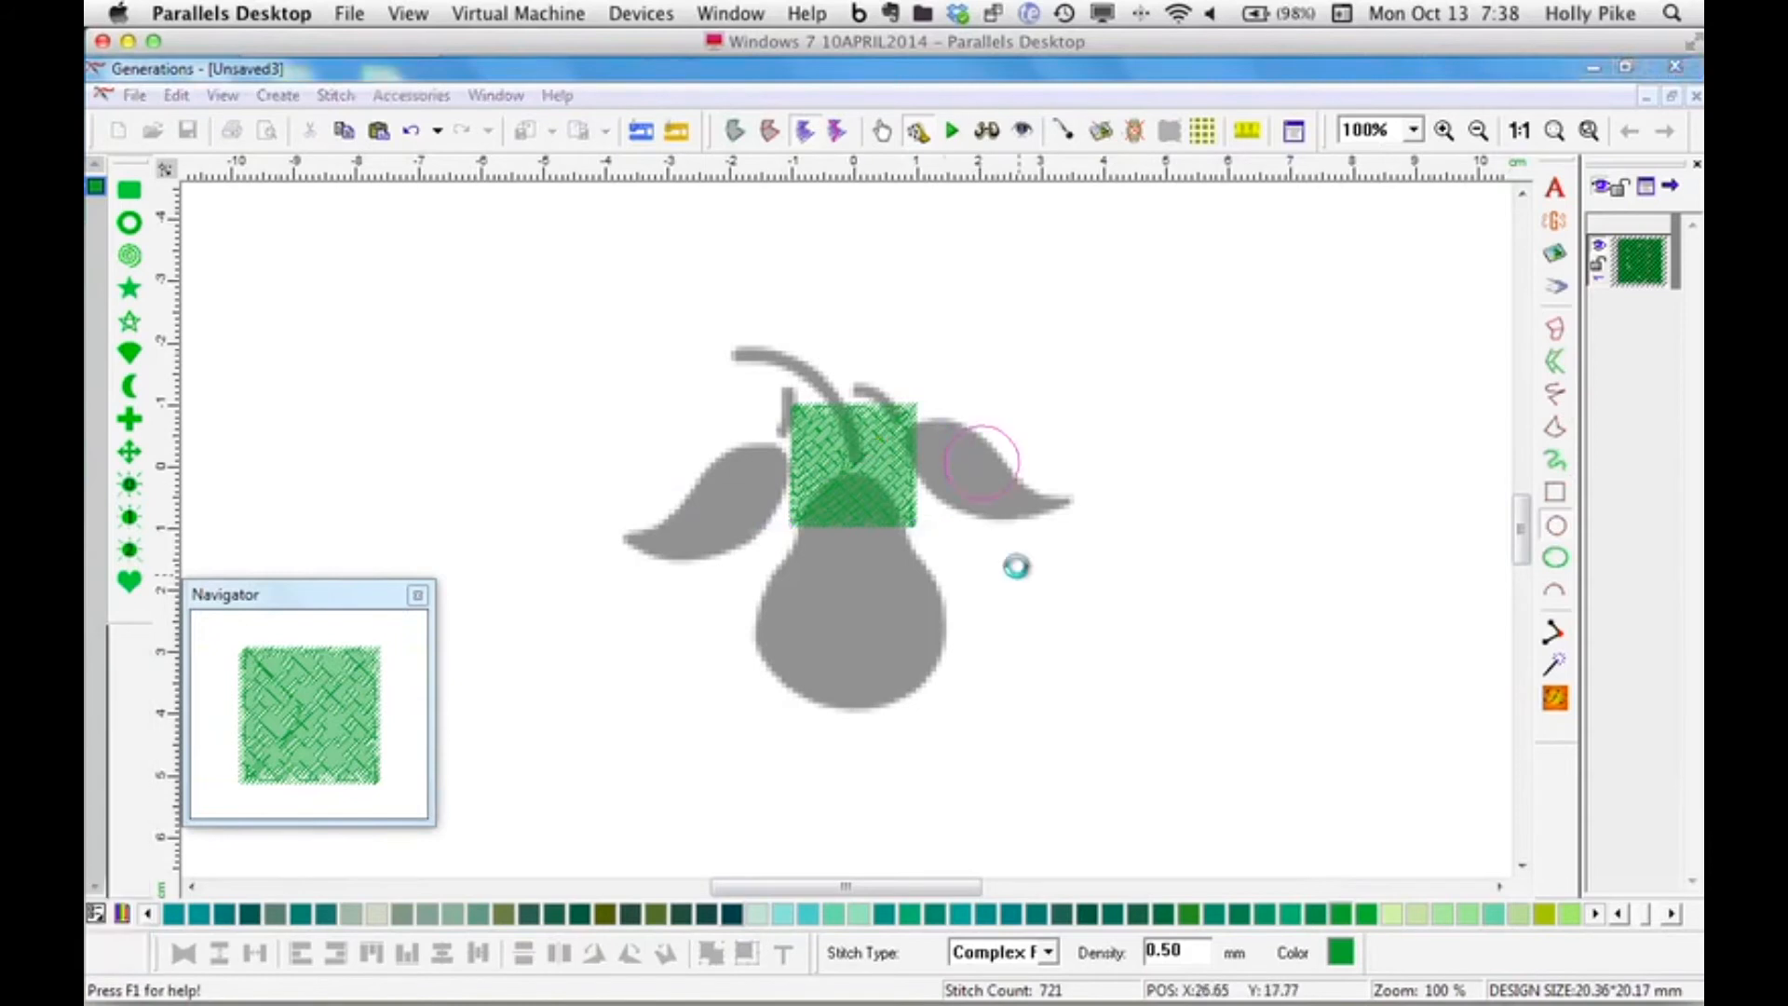
left_click_drag(799, 550, 911, 662)
left_click_drag(673, 481, 768, 576)
left_click_drag(919, 596, 1027, 703)
left_click_drag(747, 643, 859, 755)
Display the shapes in the realistic stitch rendering and hide the pear template image.
left_click(989, 131)
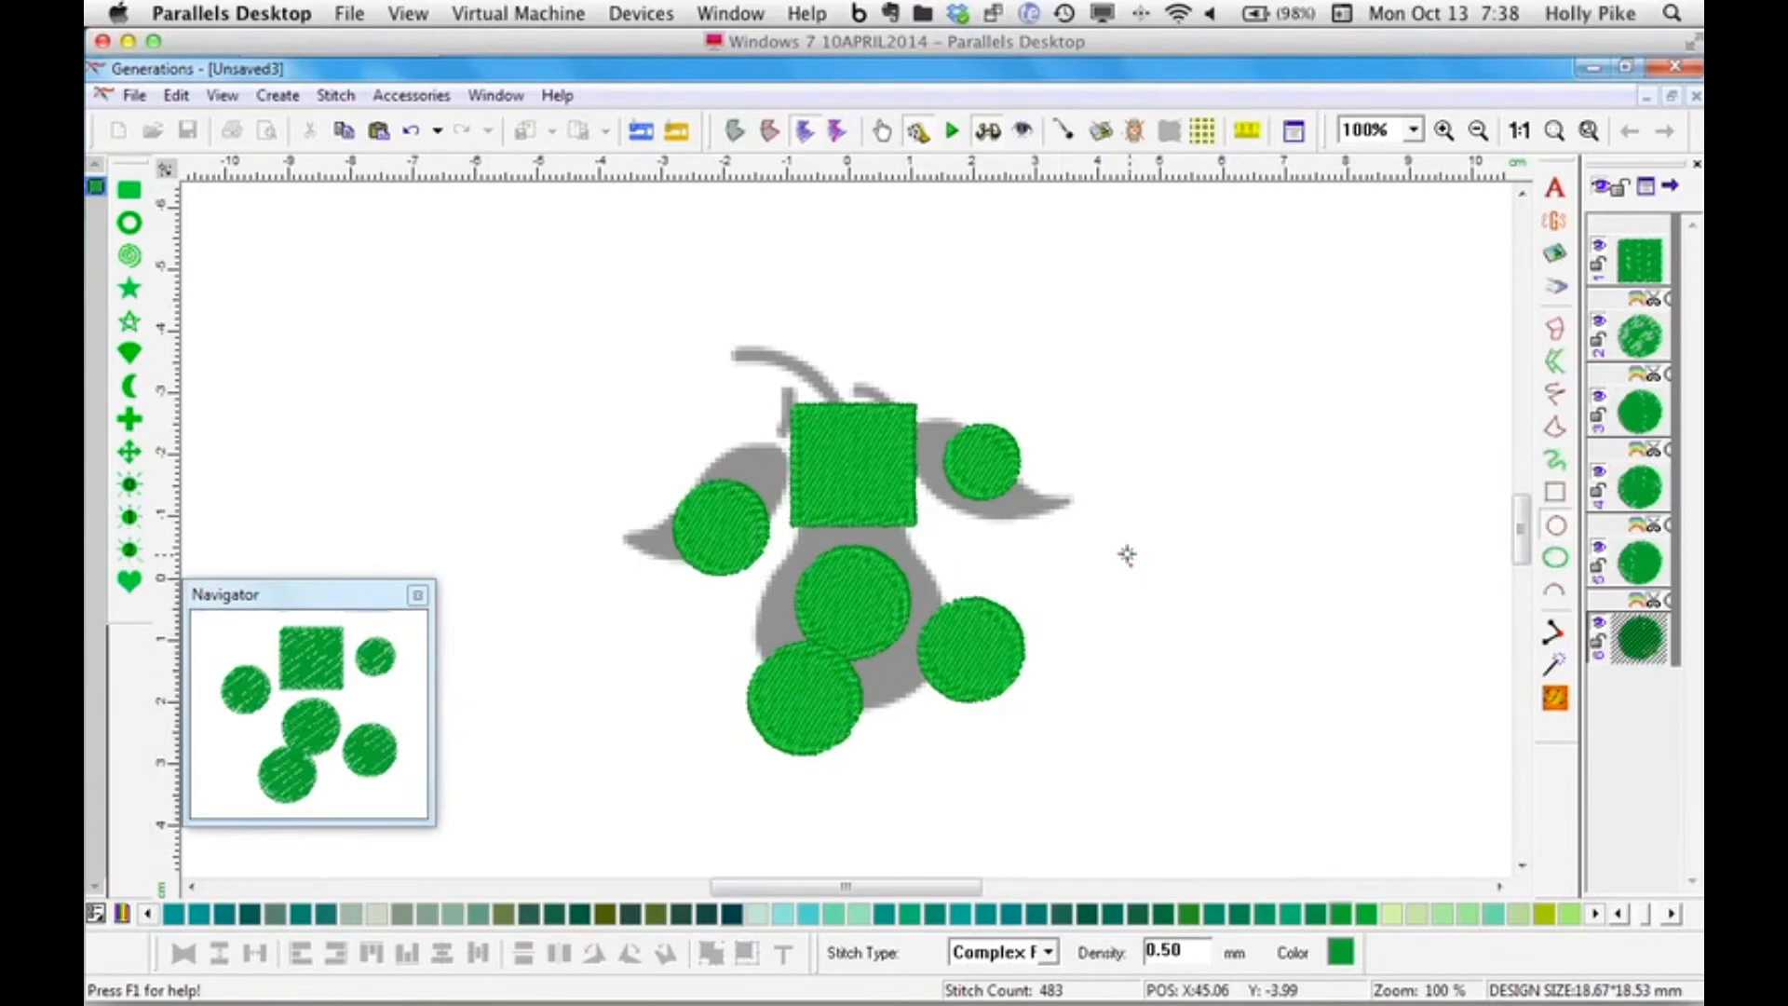
key("Escape")
left_click(1102, 133)
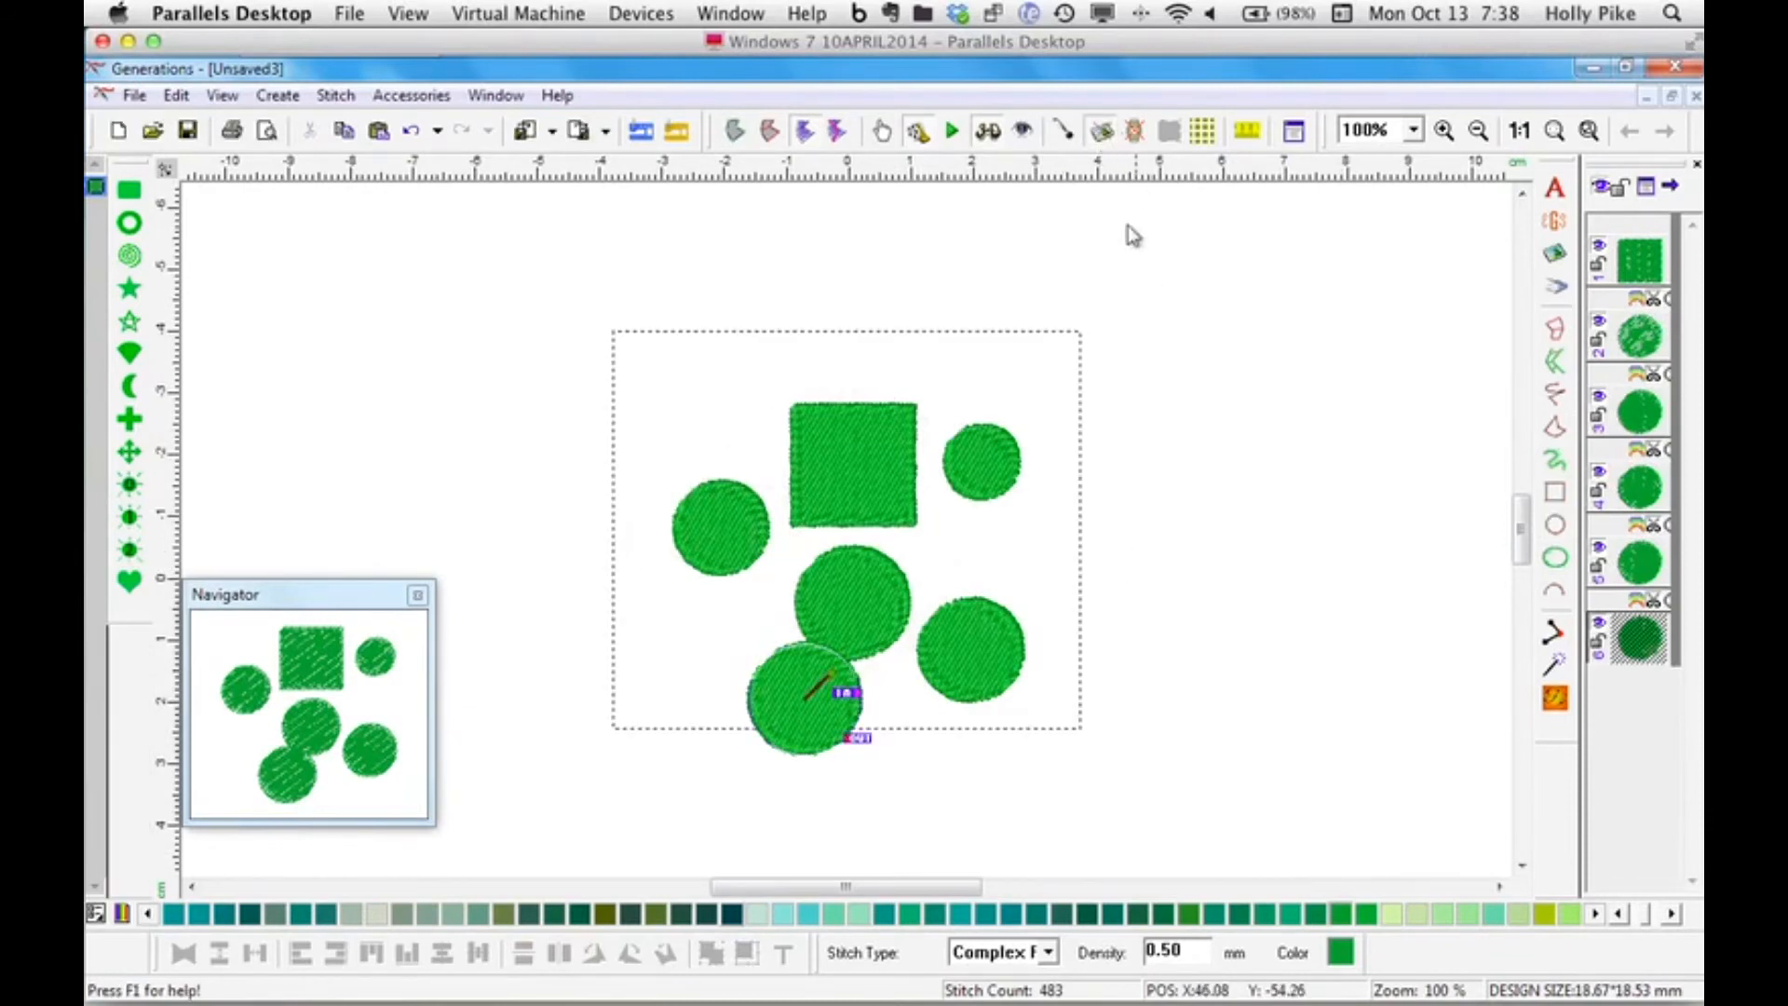
left_click(1101, 133)
left_click(1102, 134)
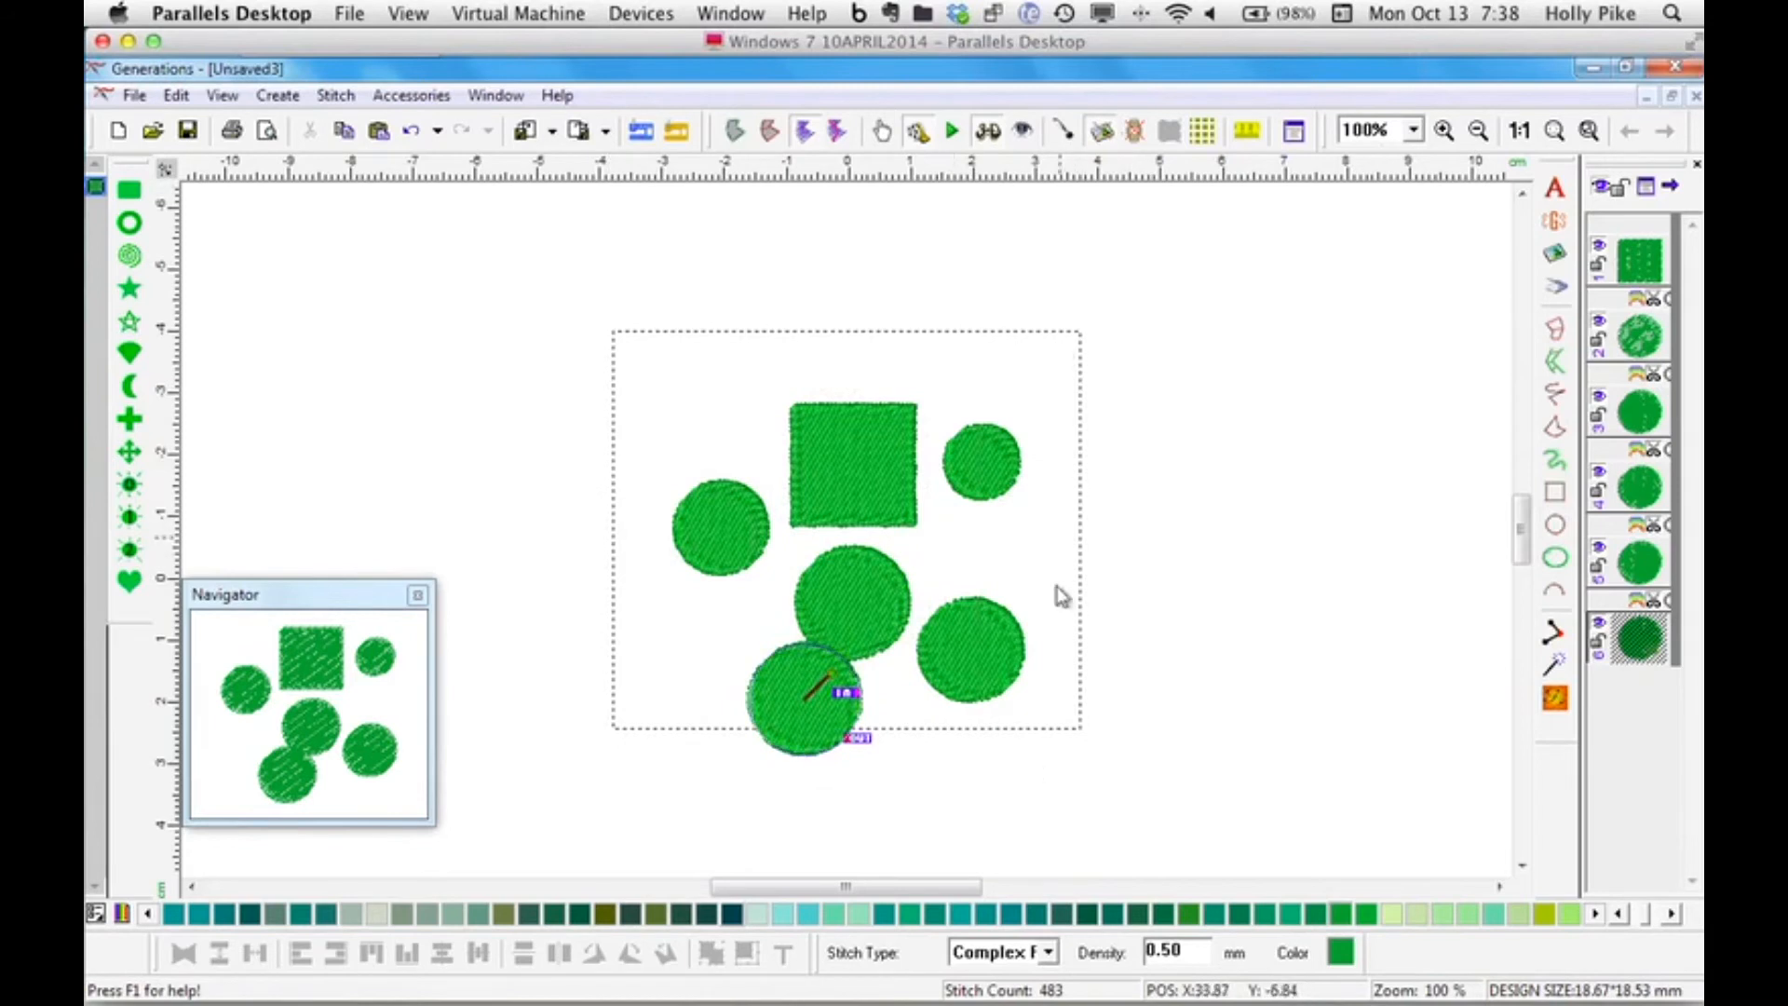
Select the square and all five circles in the object sequence, leaving out the hidden template image.
key("ctrl+a")
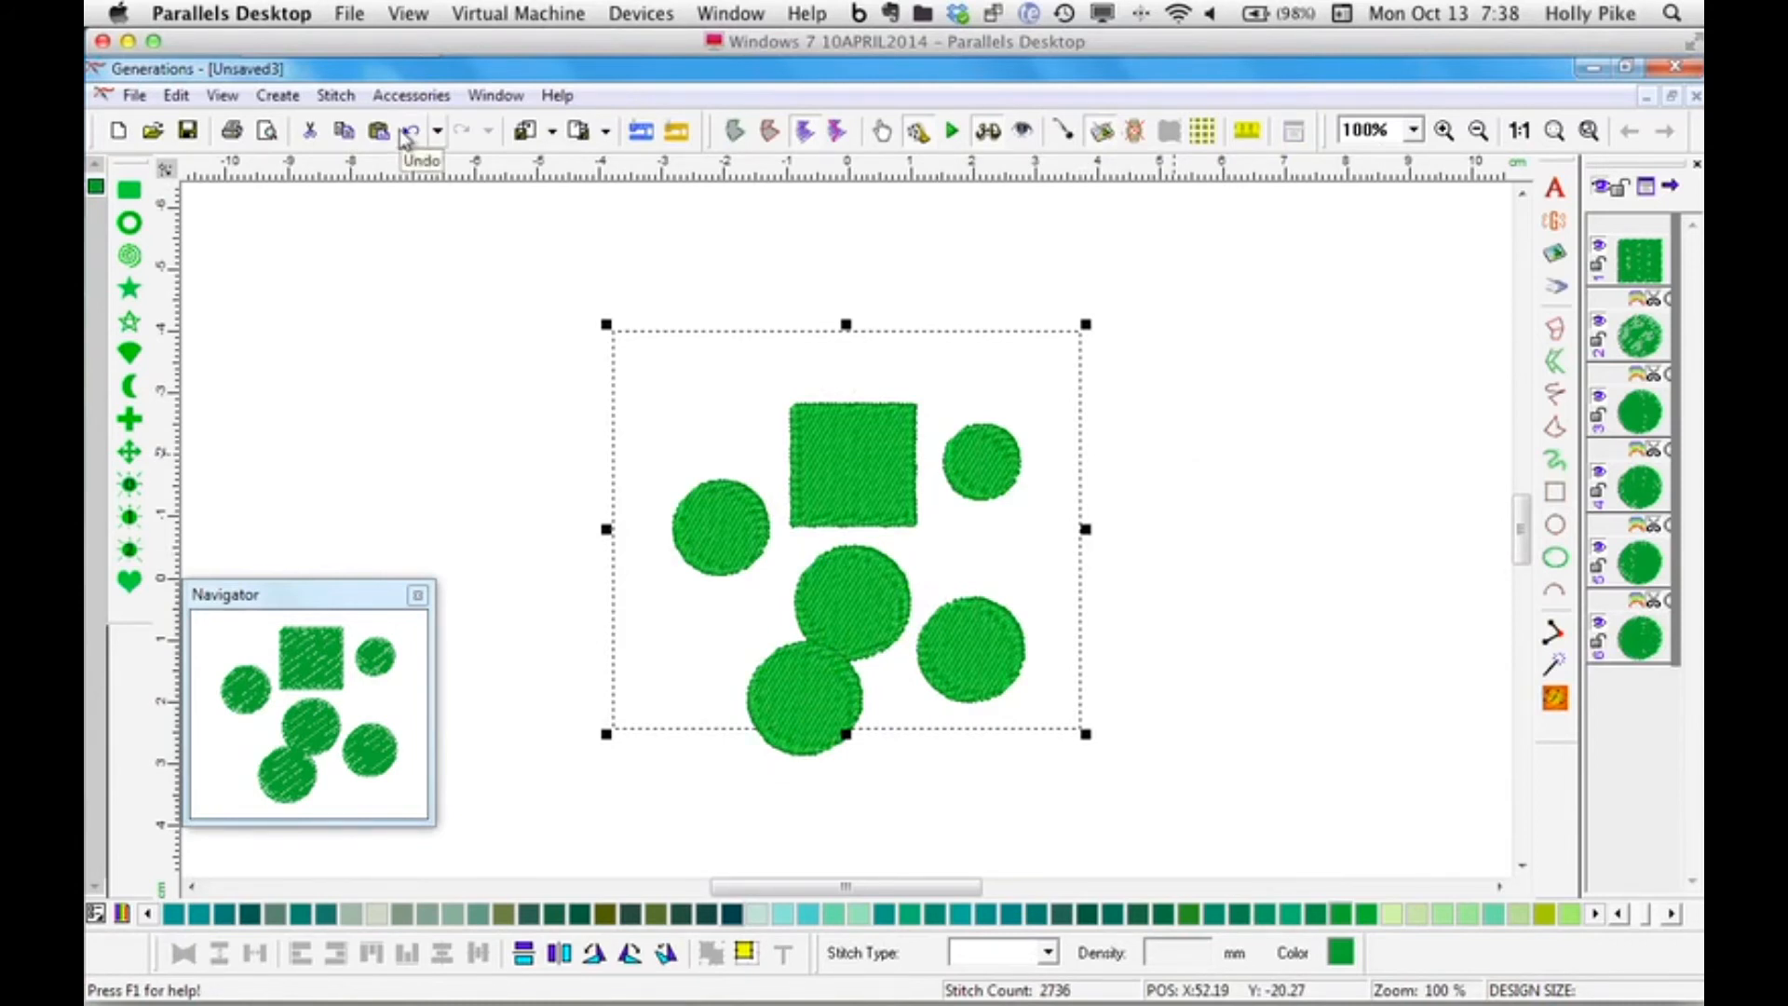
left_click(1636, 270)
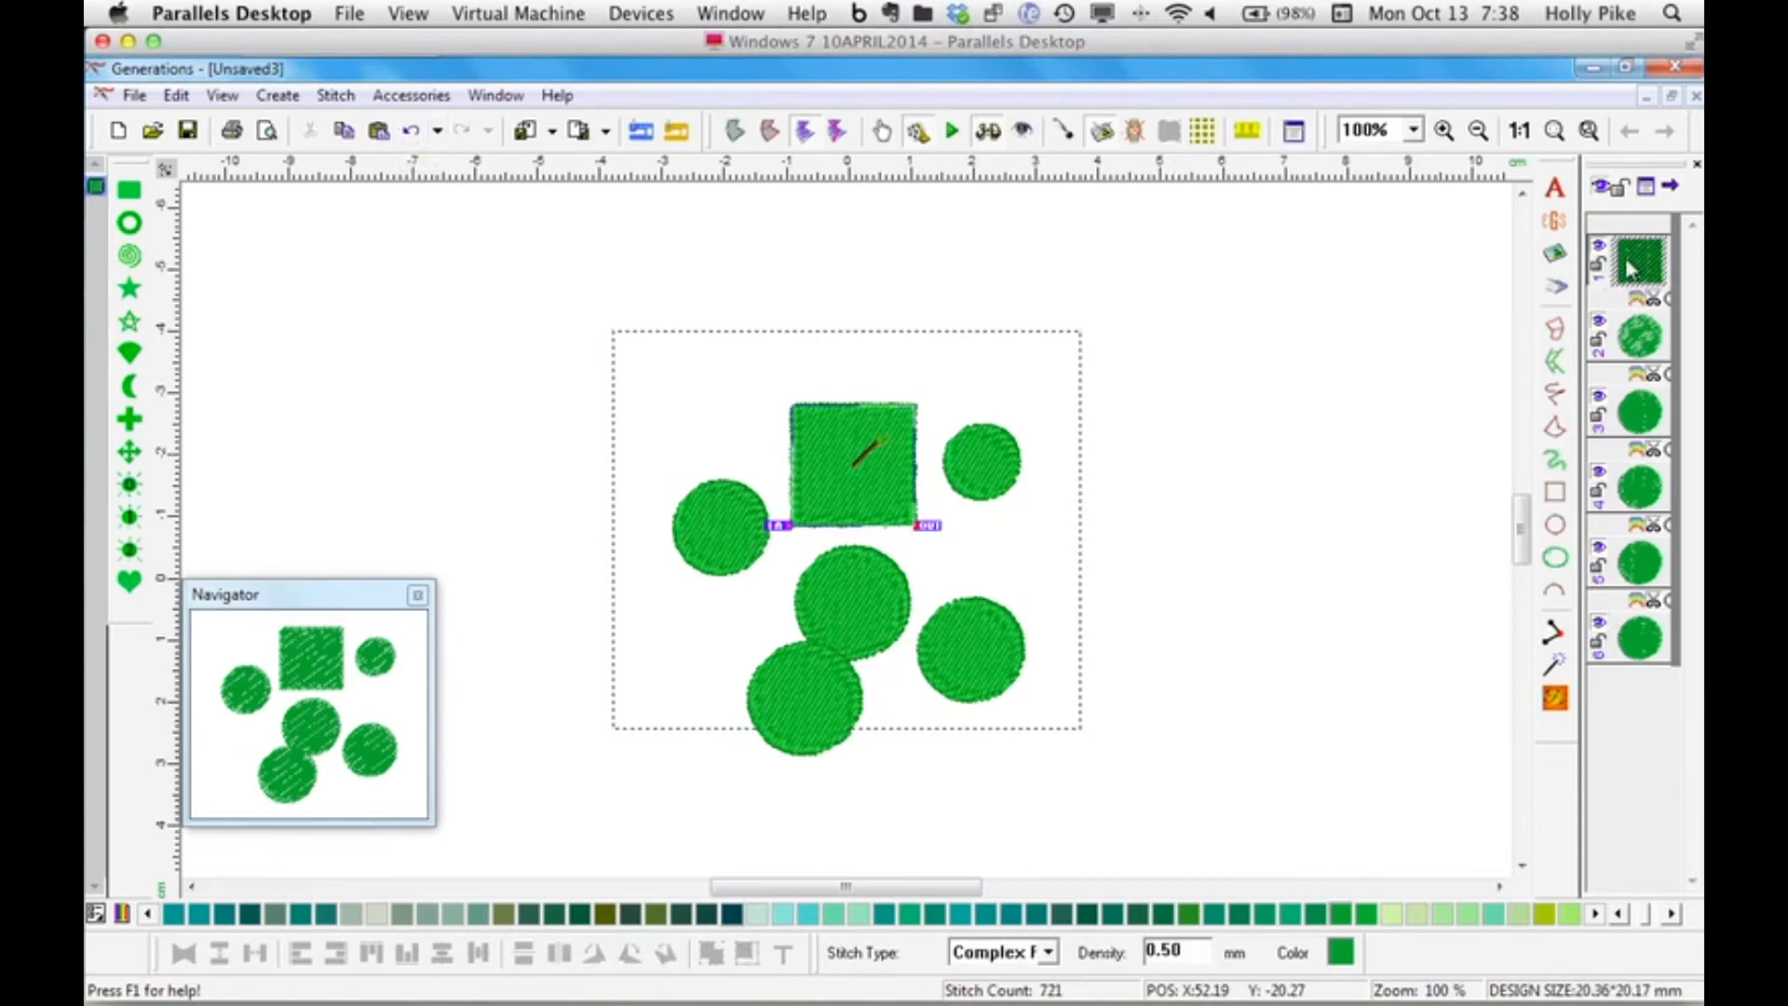
left_click(1632, 641, "shift")
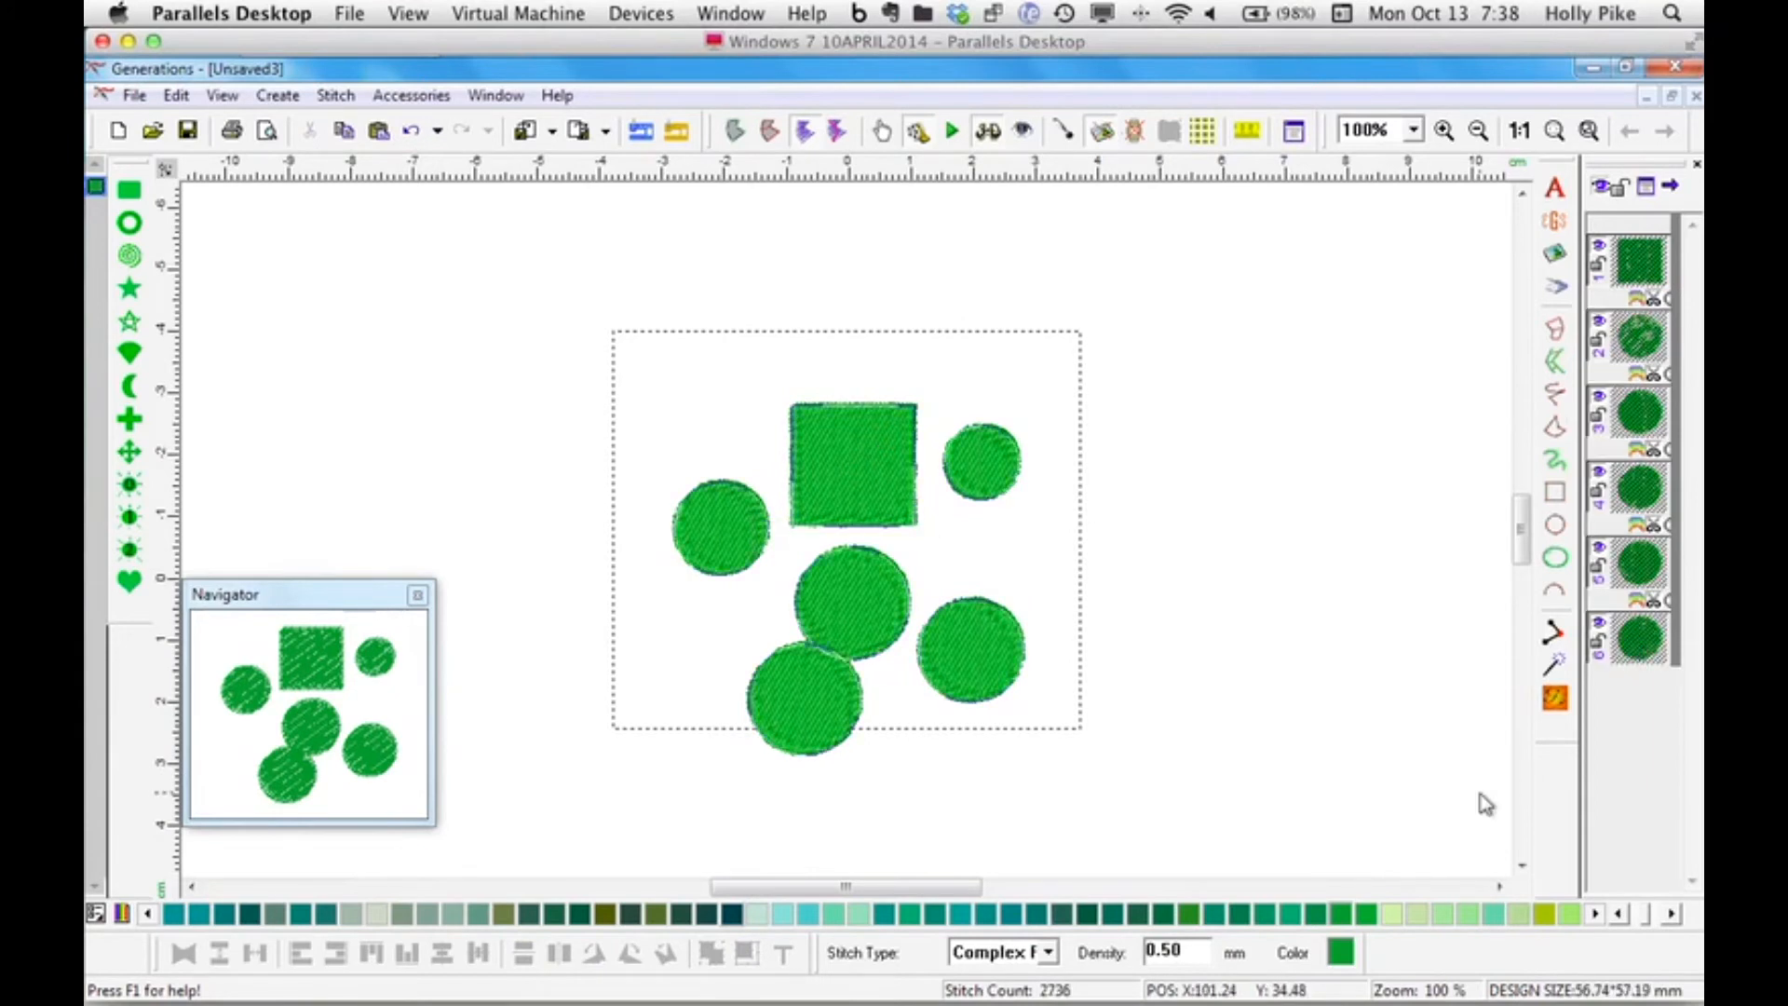
Hide the square and five circles, reselect all six in the object sequence and make them visible again.
left_click(1623, 187)
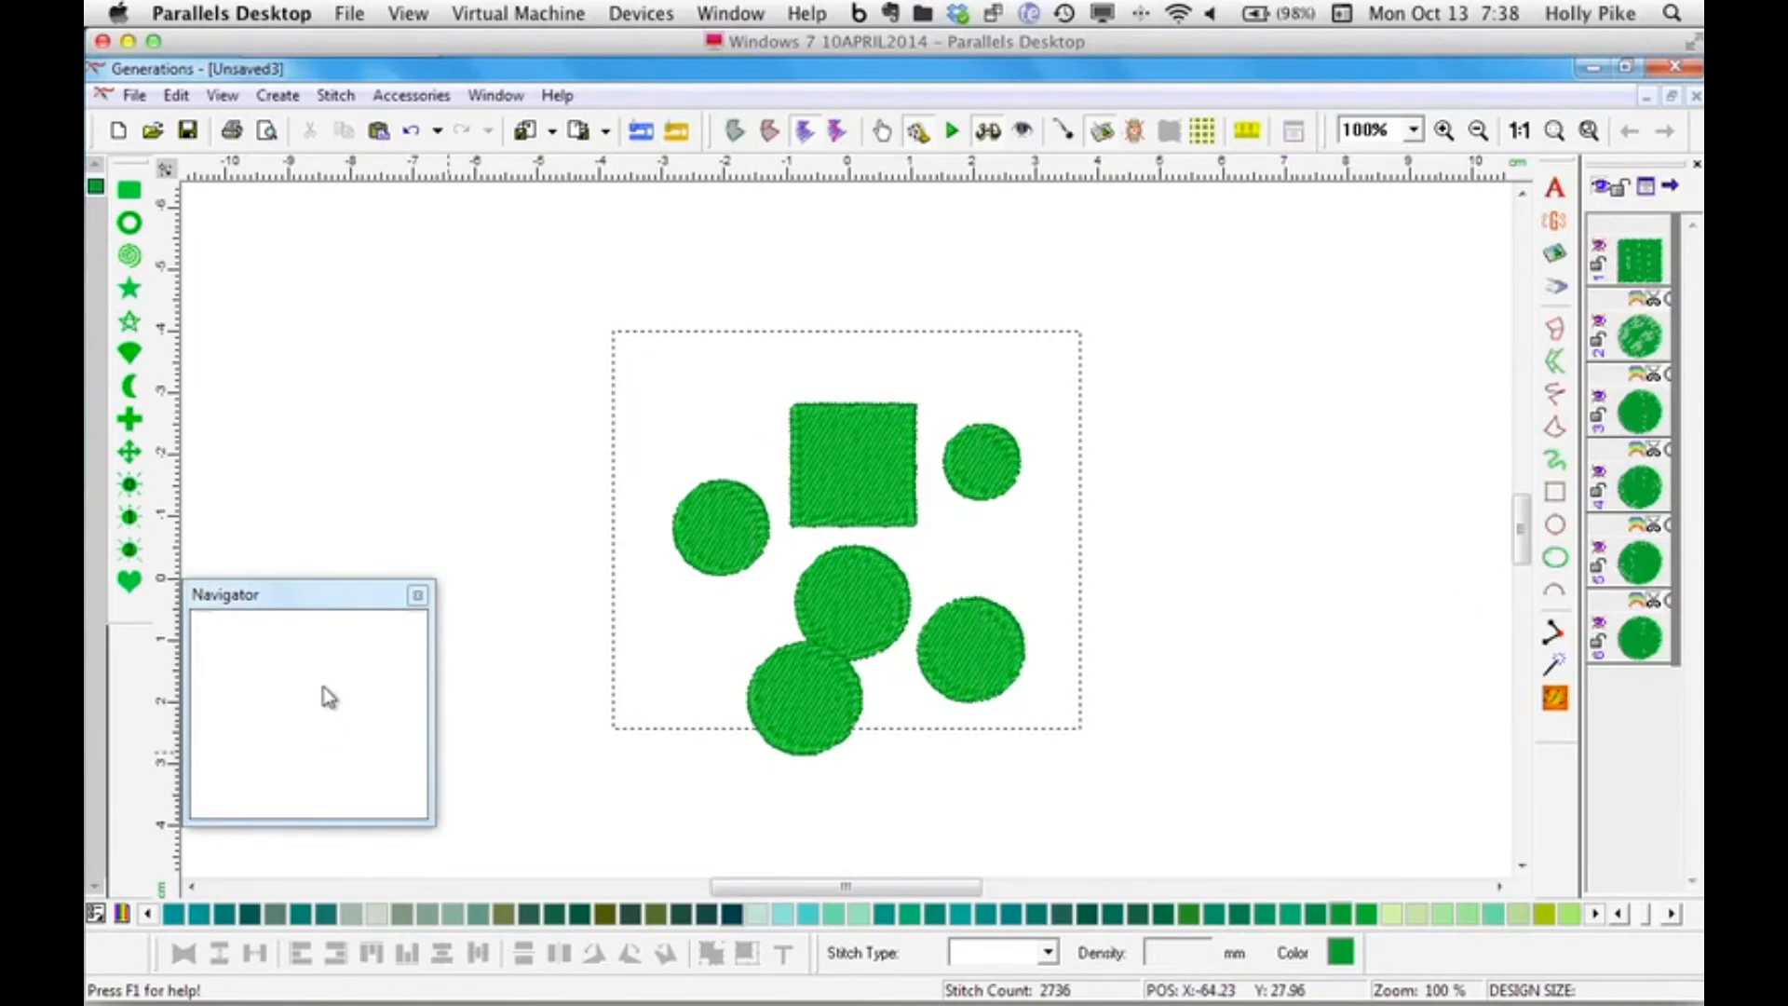
left_click(1641, 280)
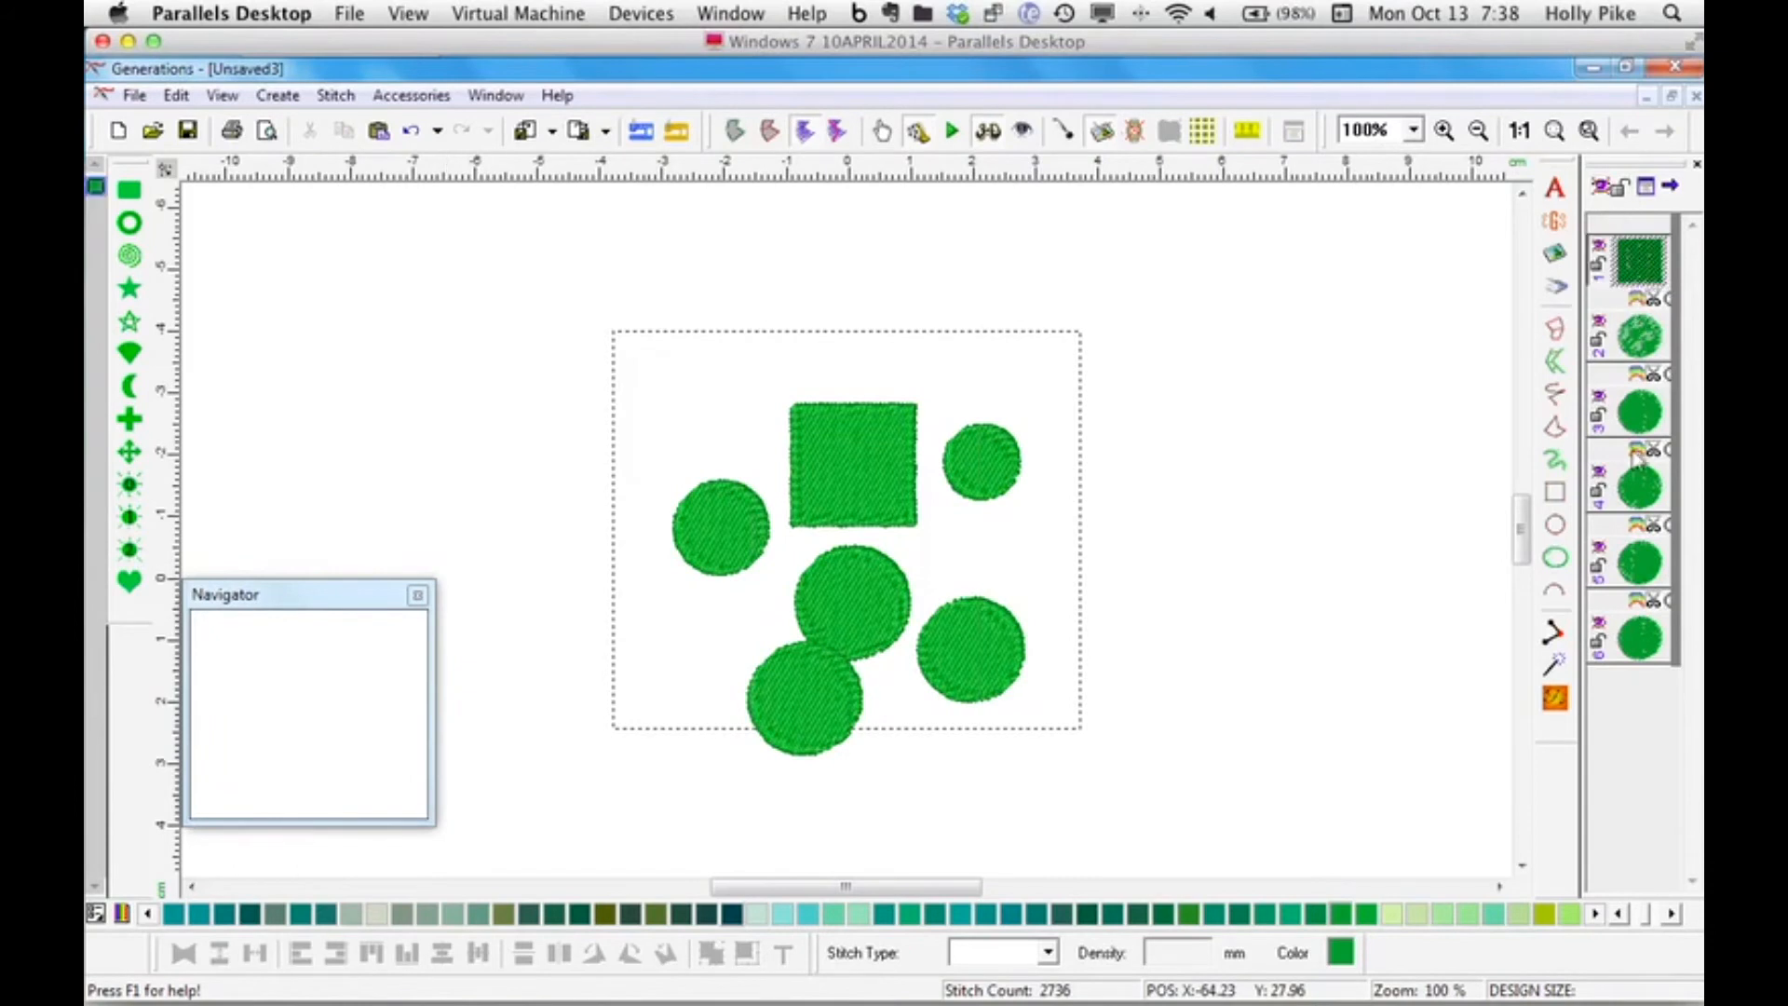
left_click(1601, 189)
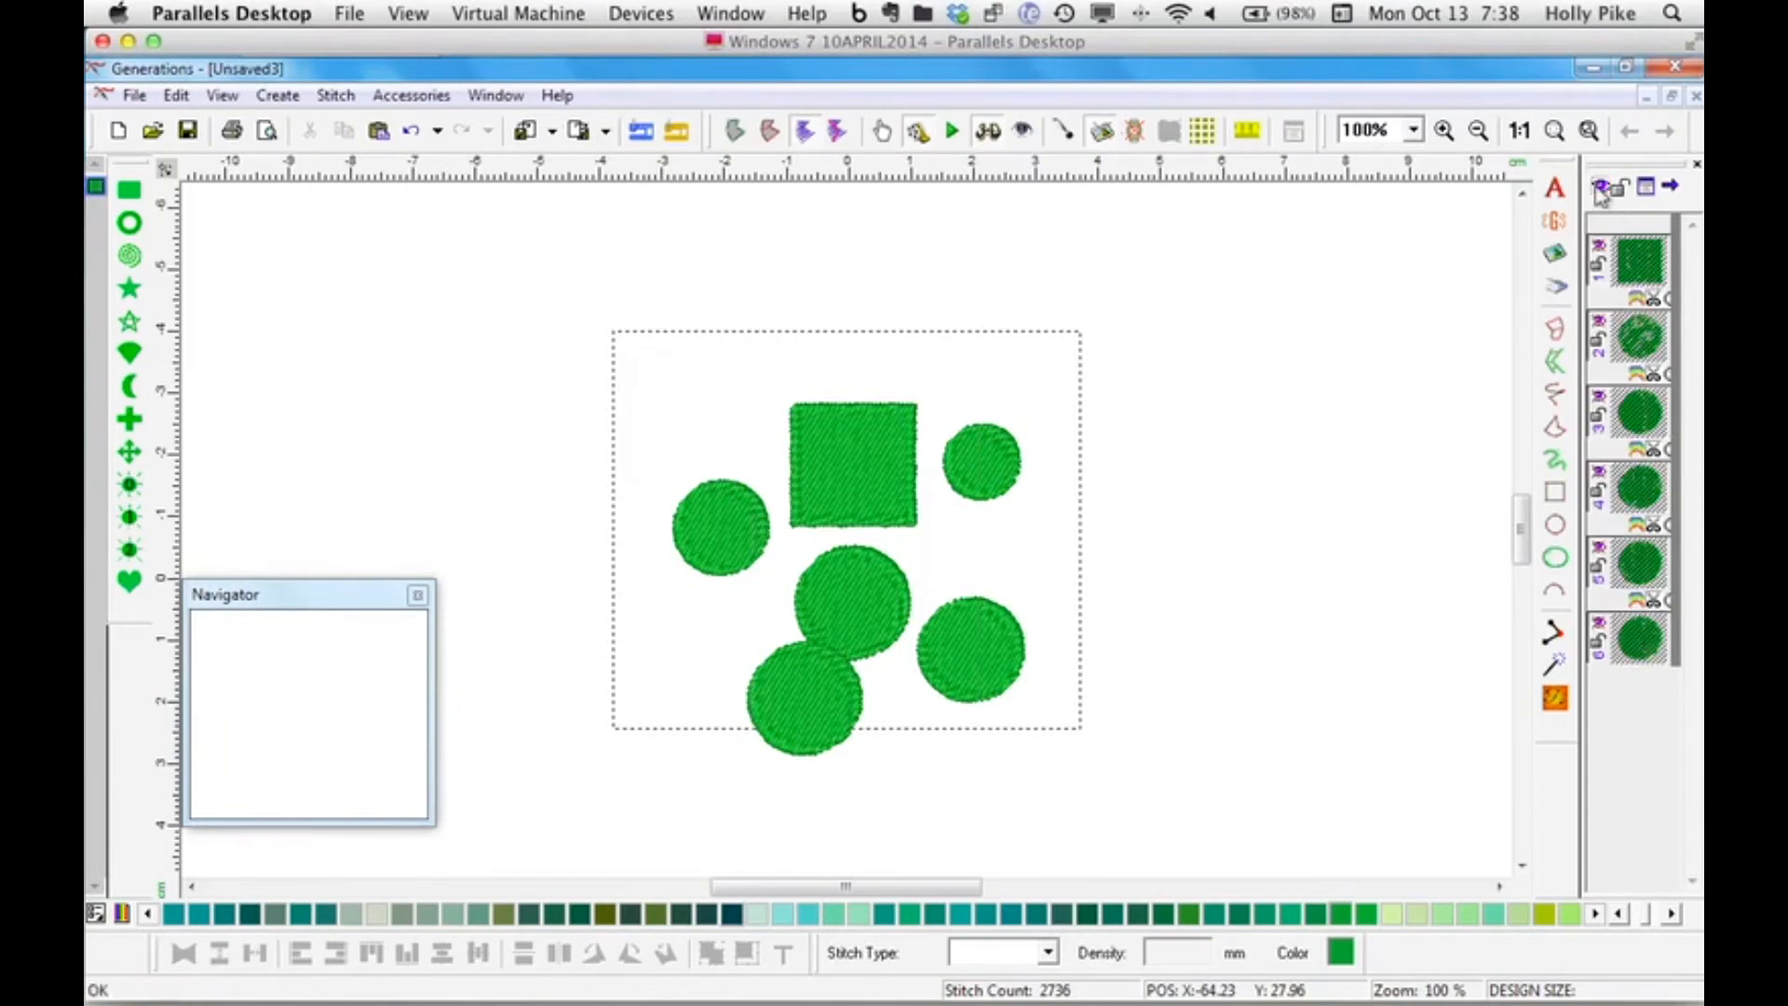
left_click(1640, 266)
left_click(1628, 642, "shift")
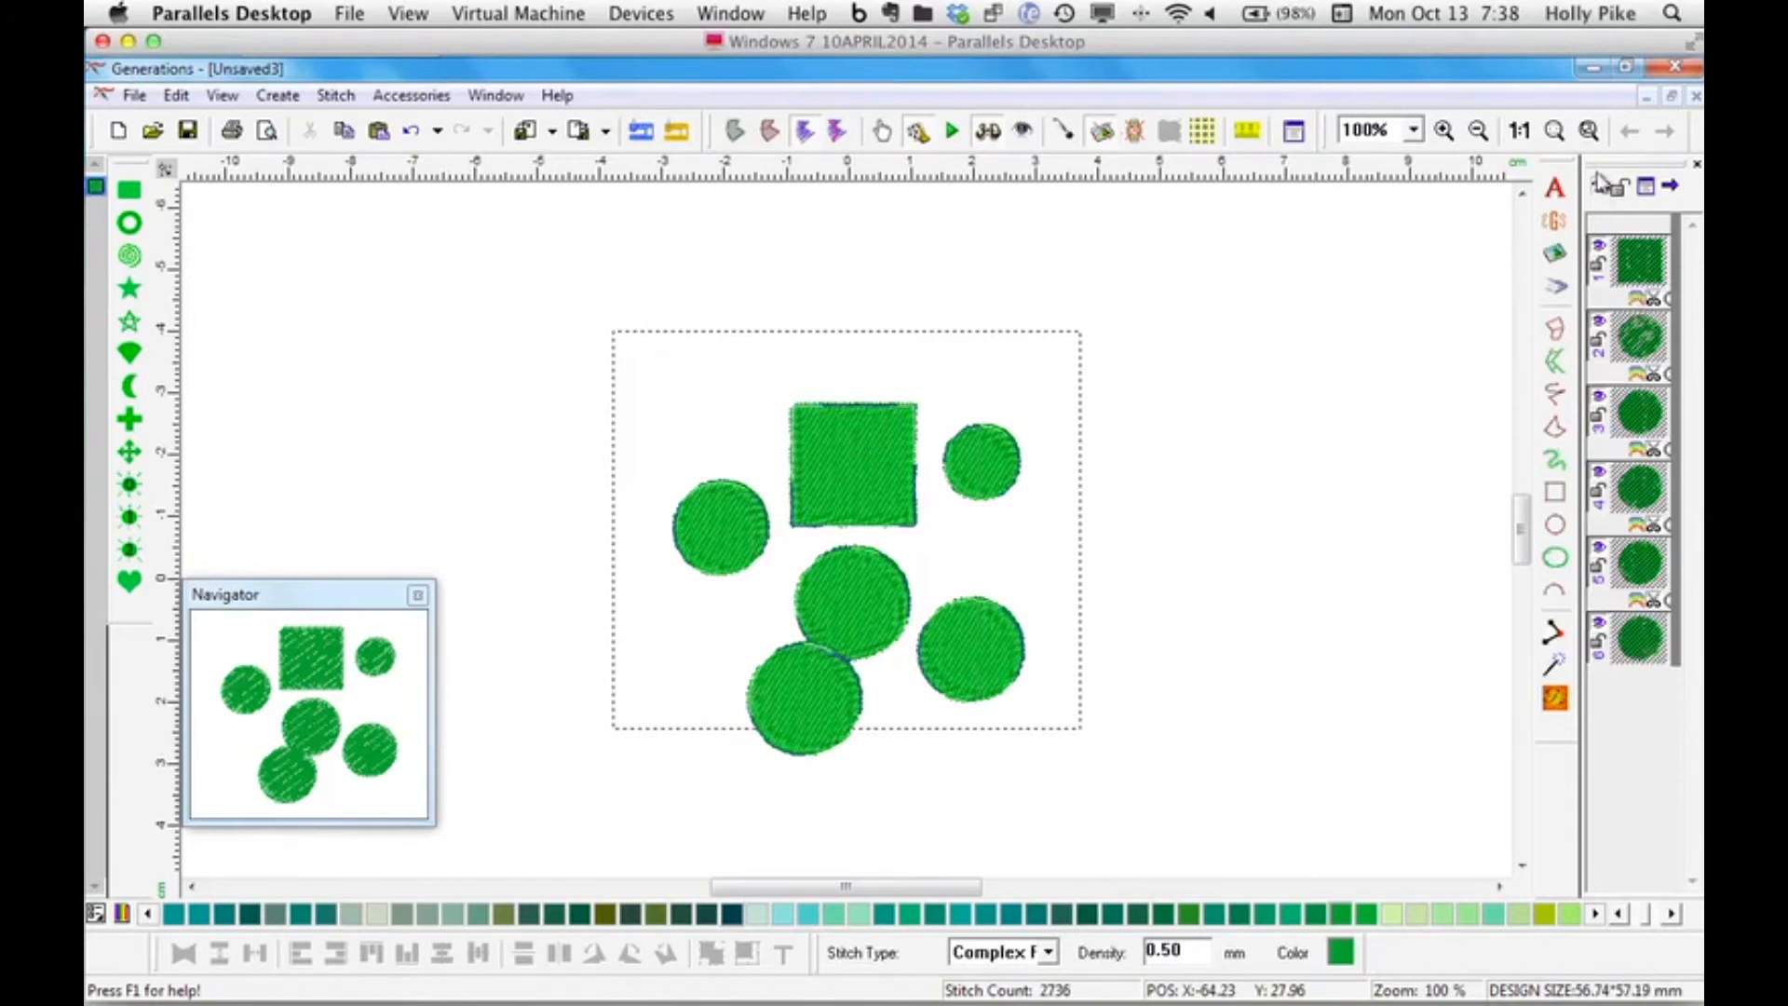
Hide the six green shapes, select the pear template image by its frame and delete it.
left_click(1602, 191)
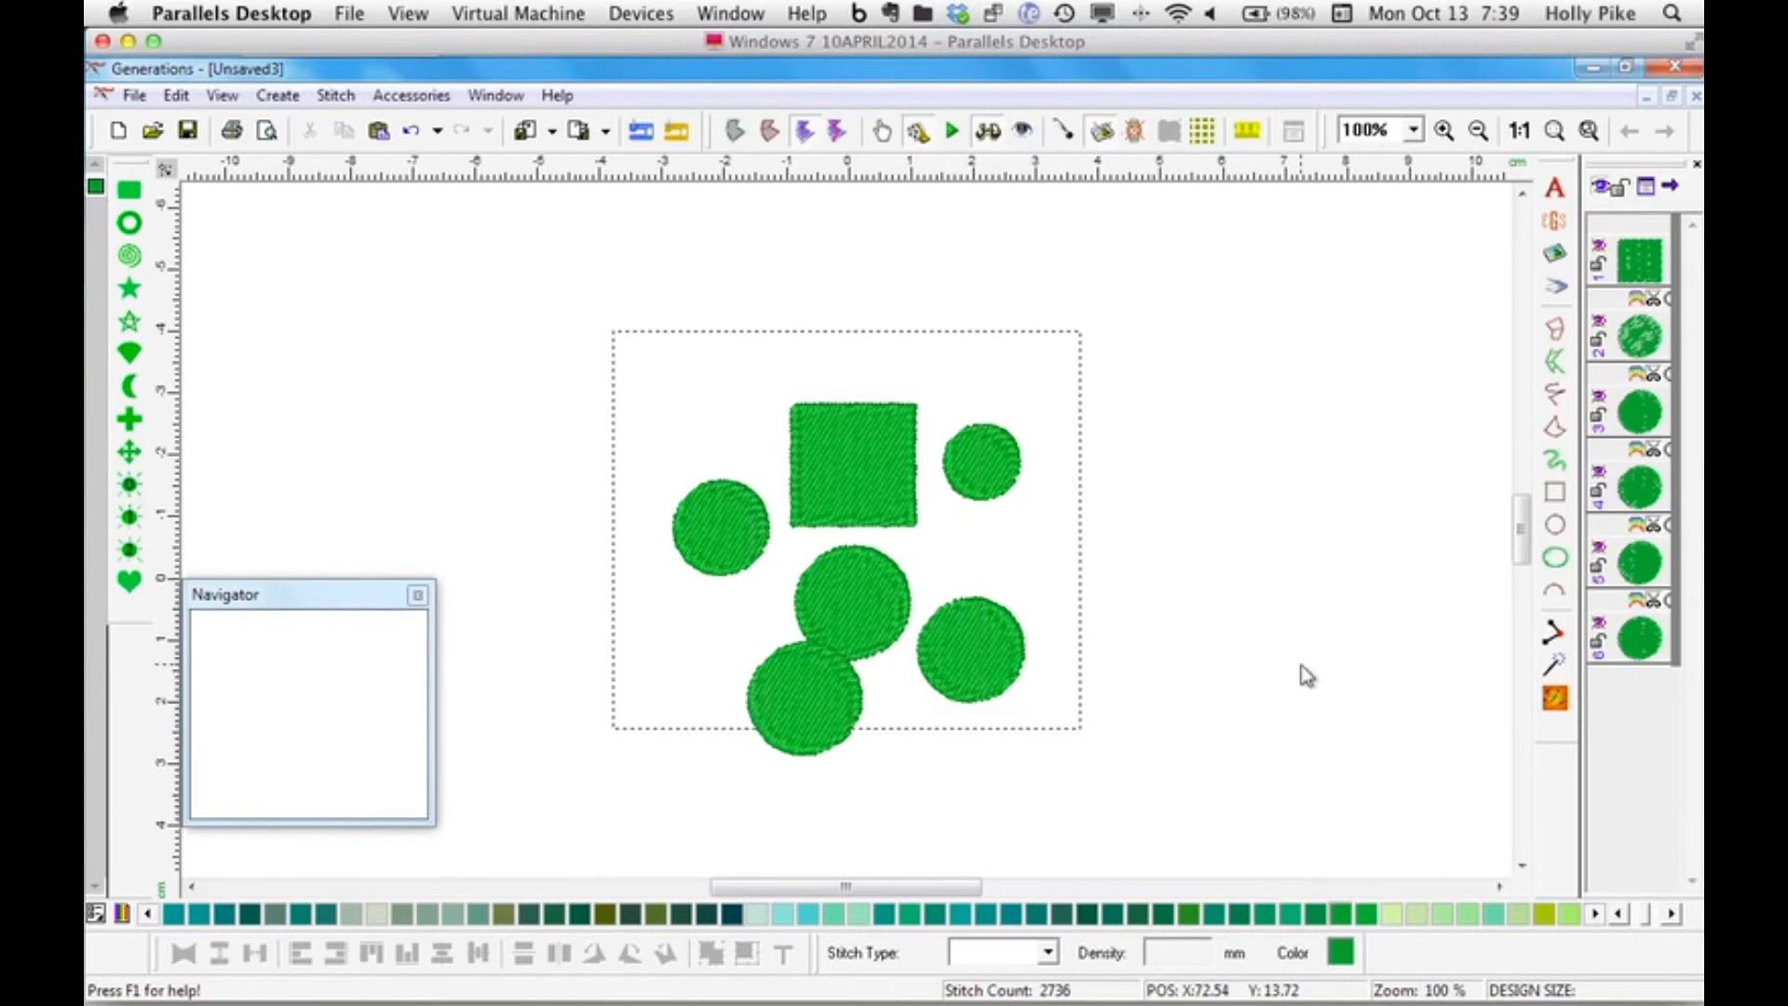
left_click(976, 458)
left_click(874, 471)
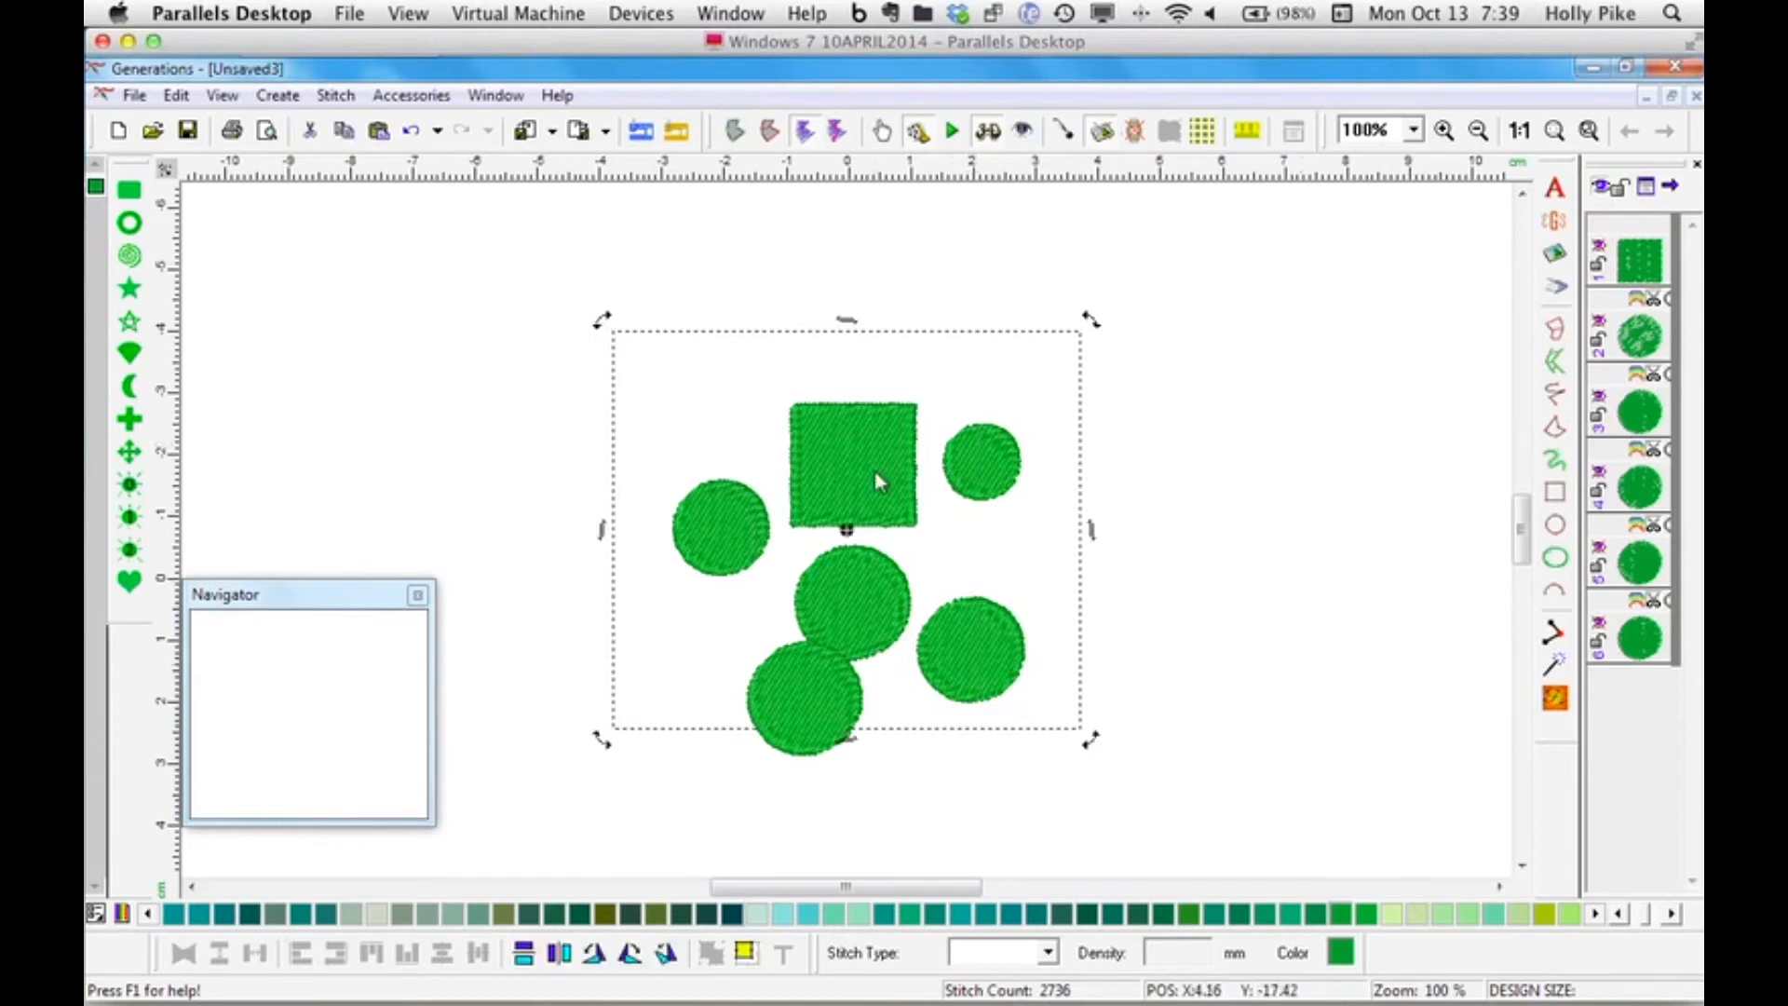
left_click(1164, 547)
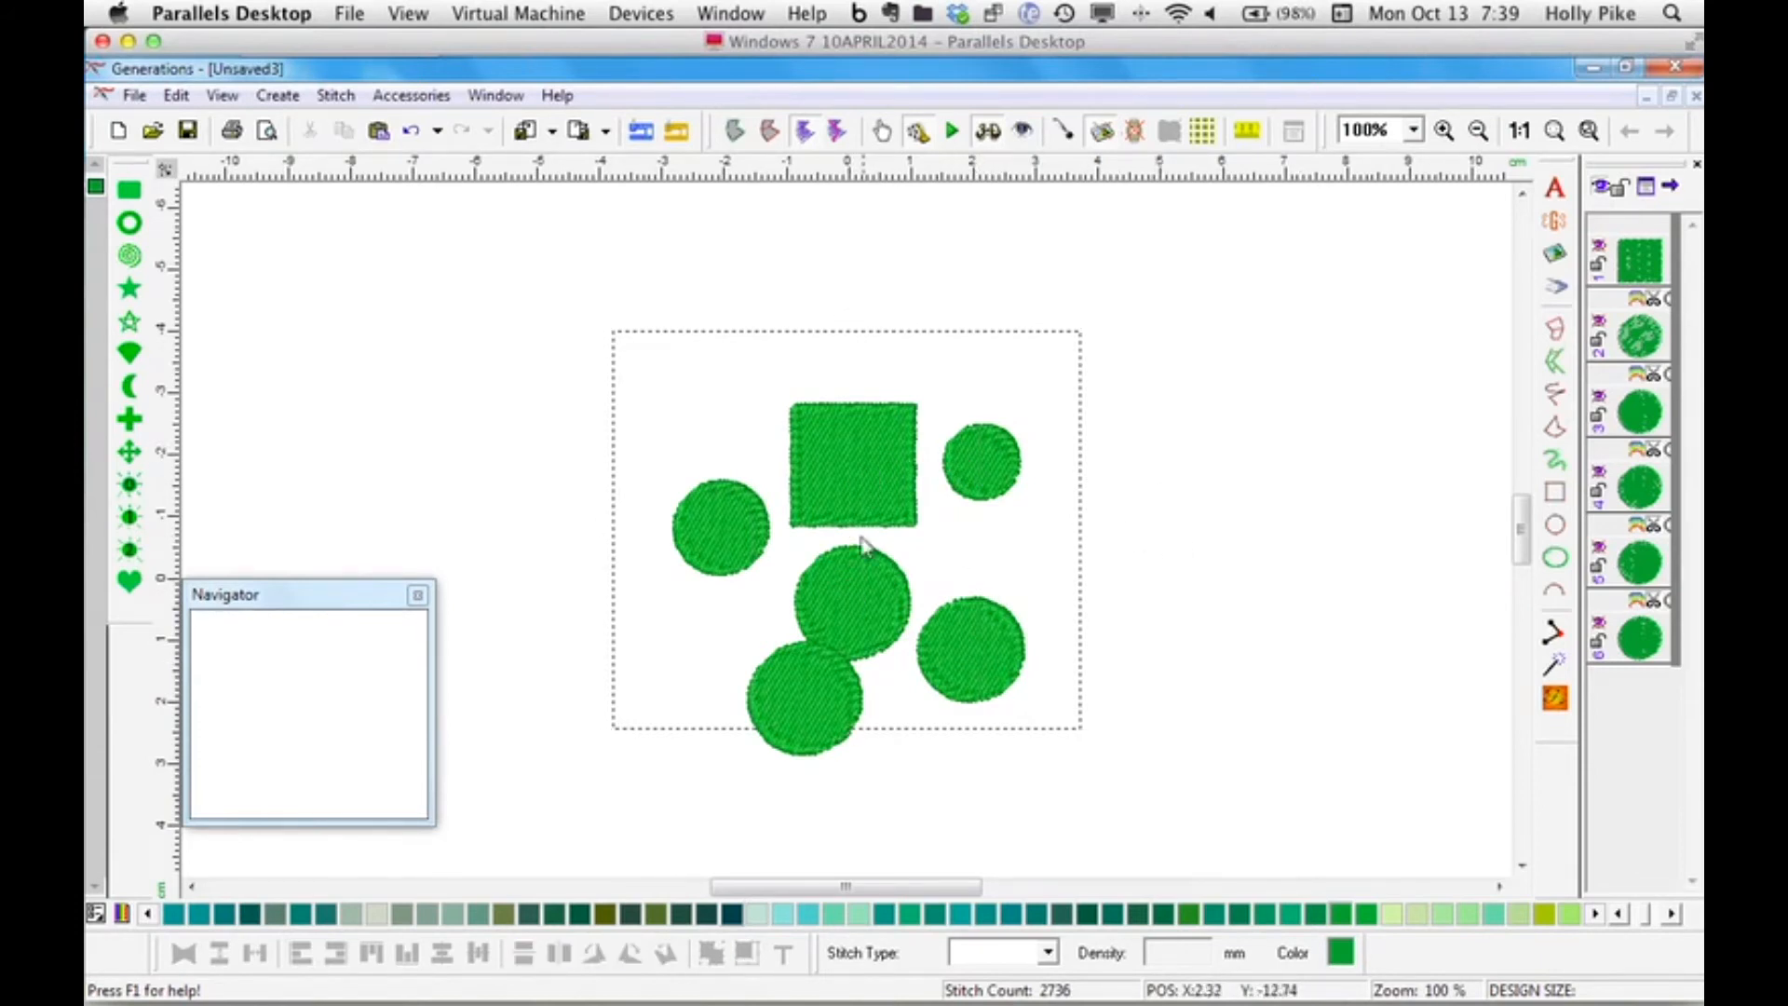
left_click(1077, 360)
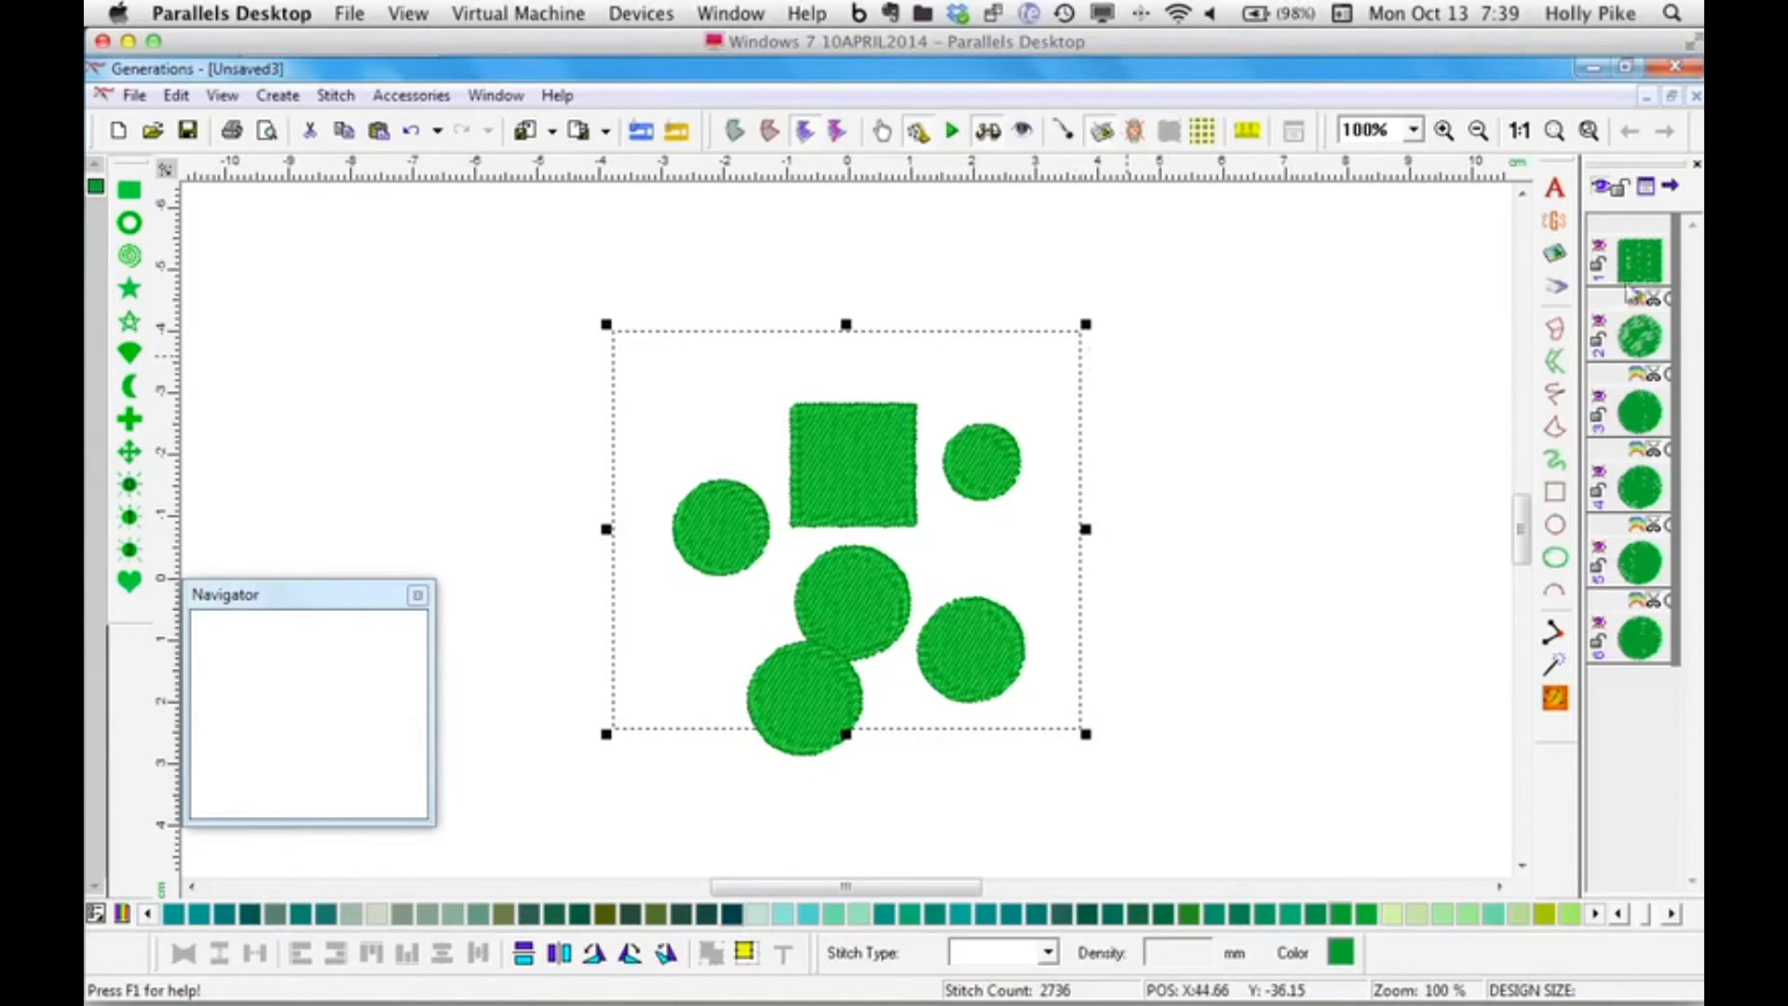
key("Escape")
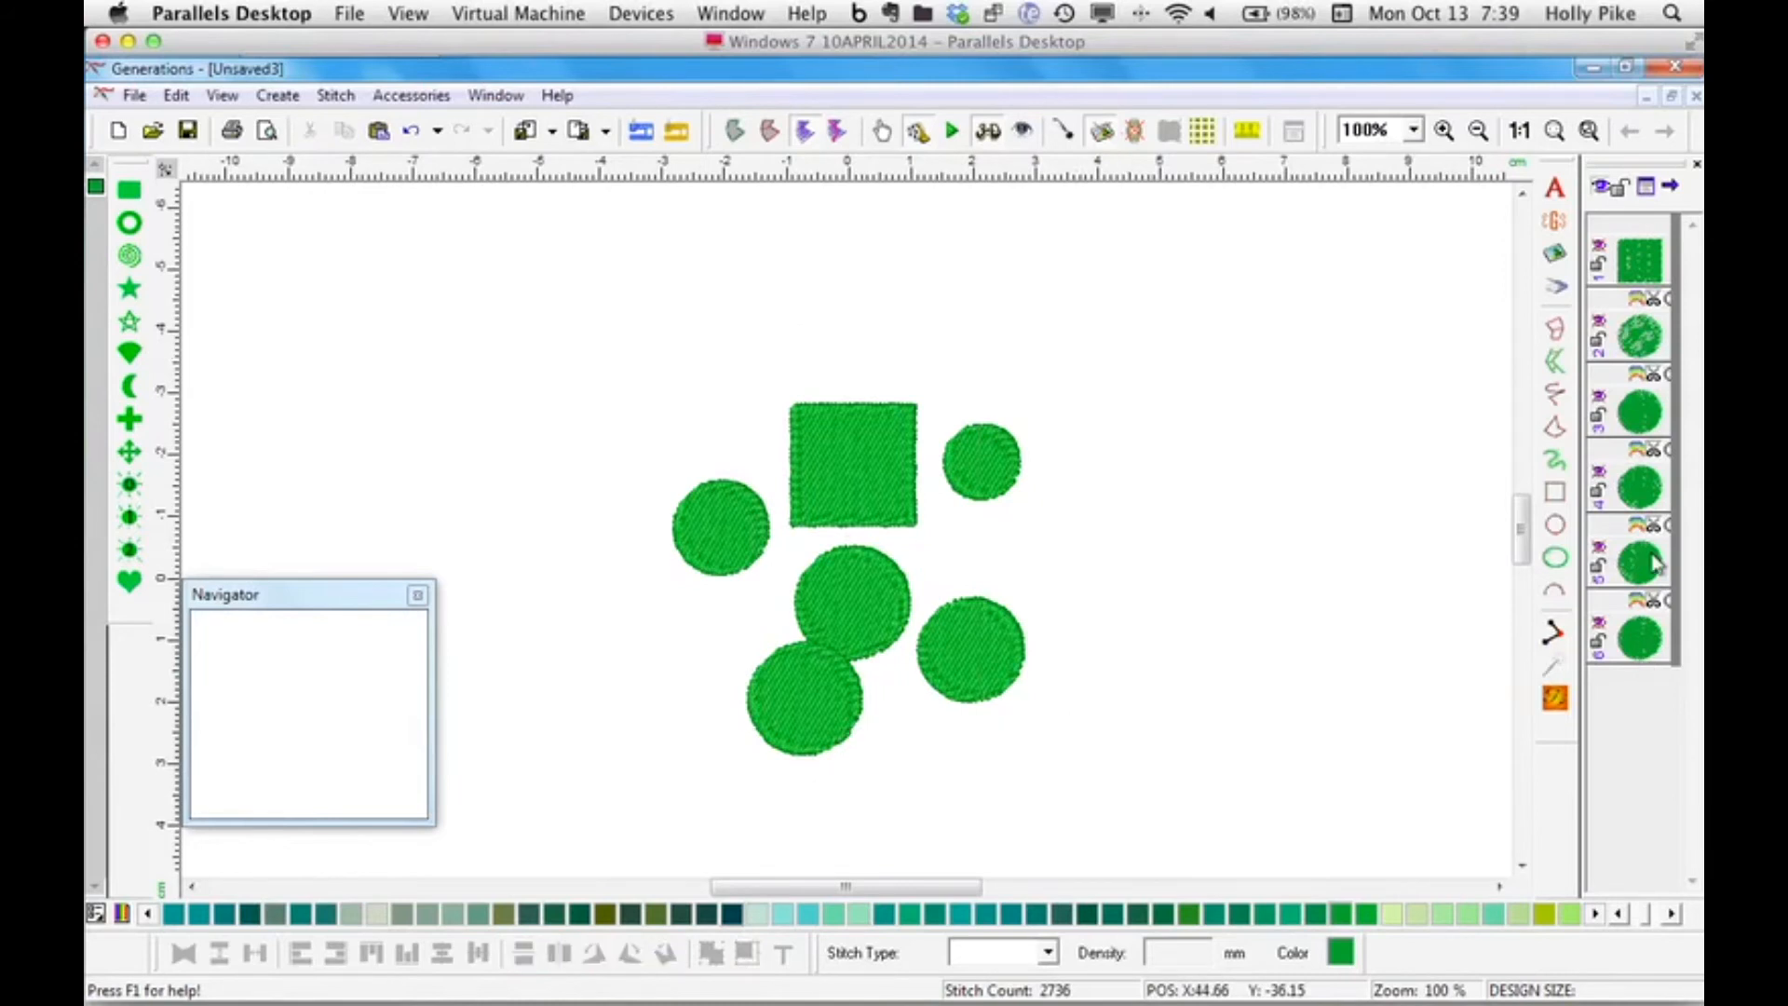
Select all six objects in the sequence and make them visible again.
left_click(1639, 634)
left_click(1645, 254, "shift")
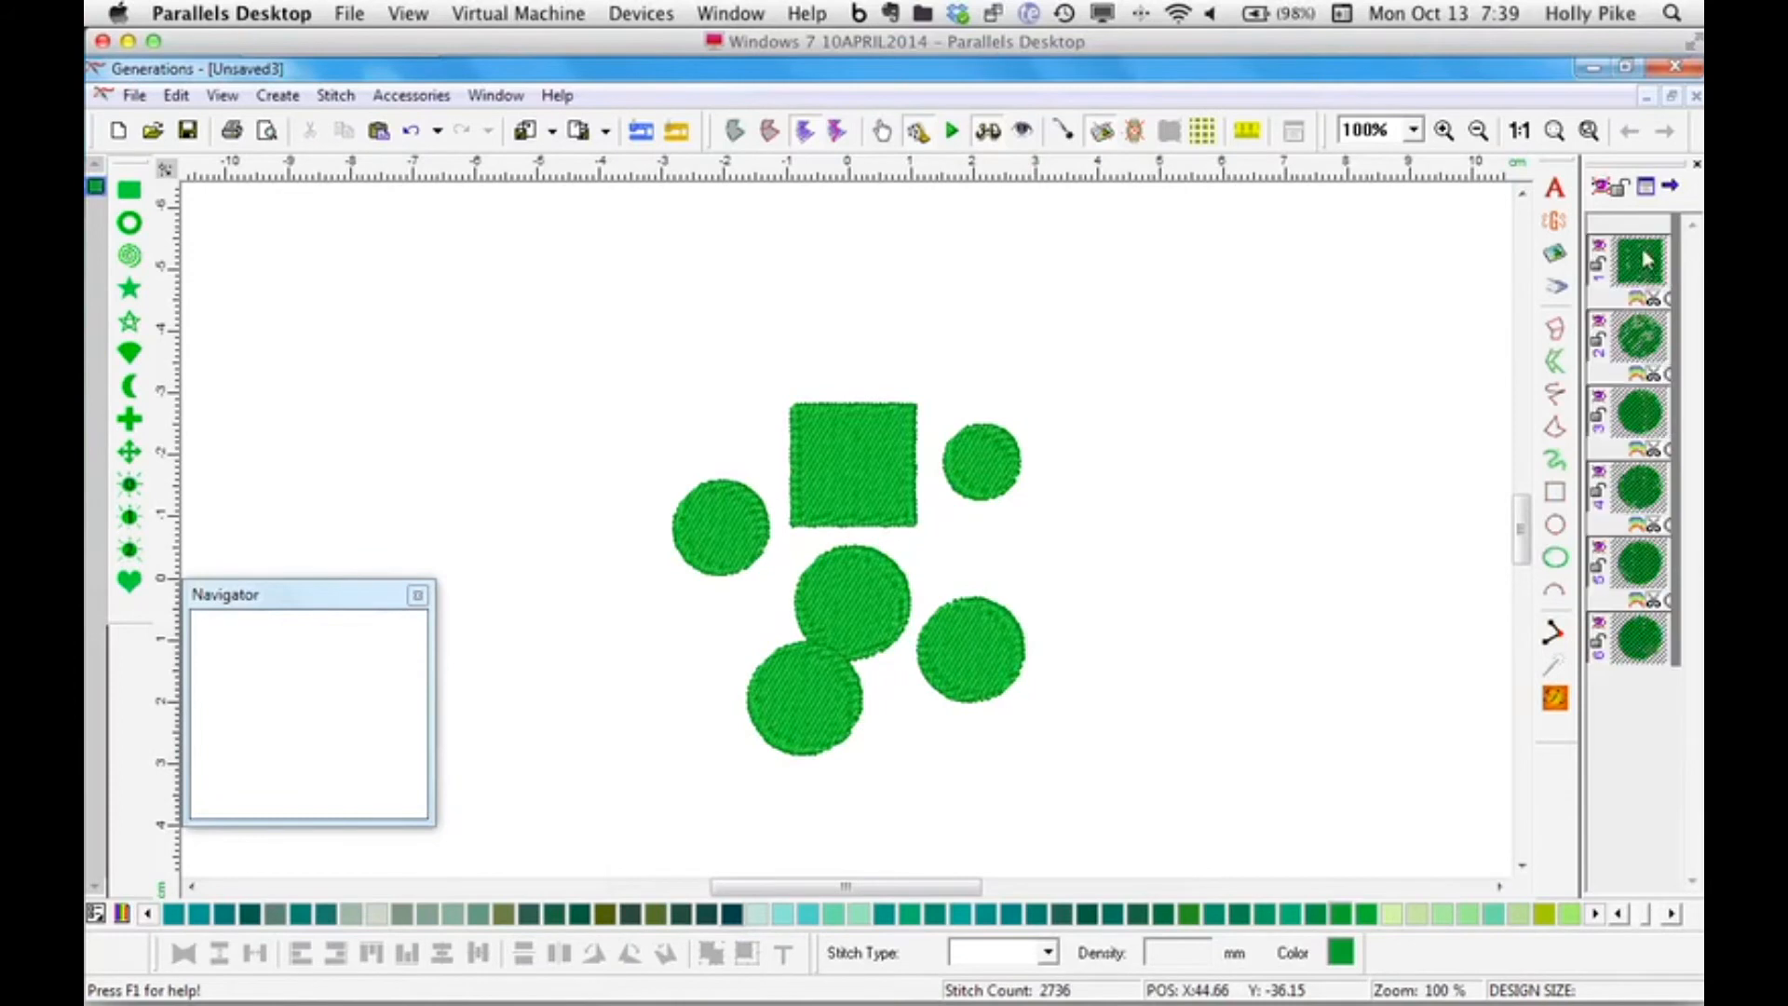
left_click(1598, 189)
left_click(1555, 697)
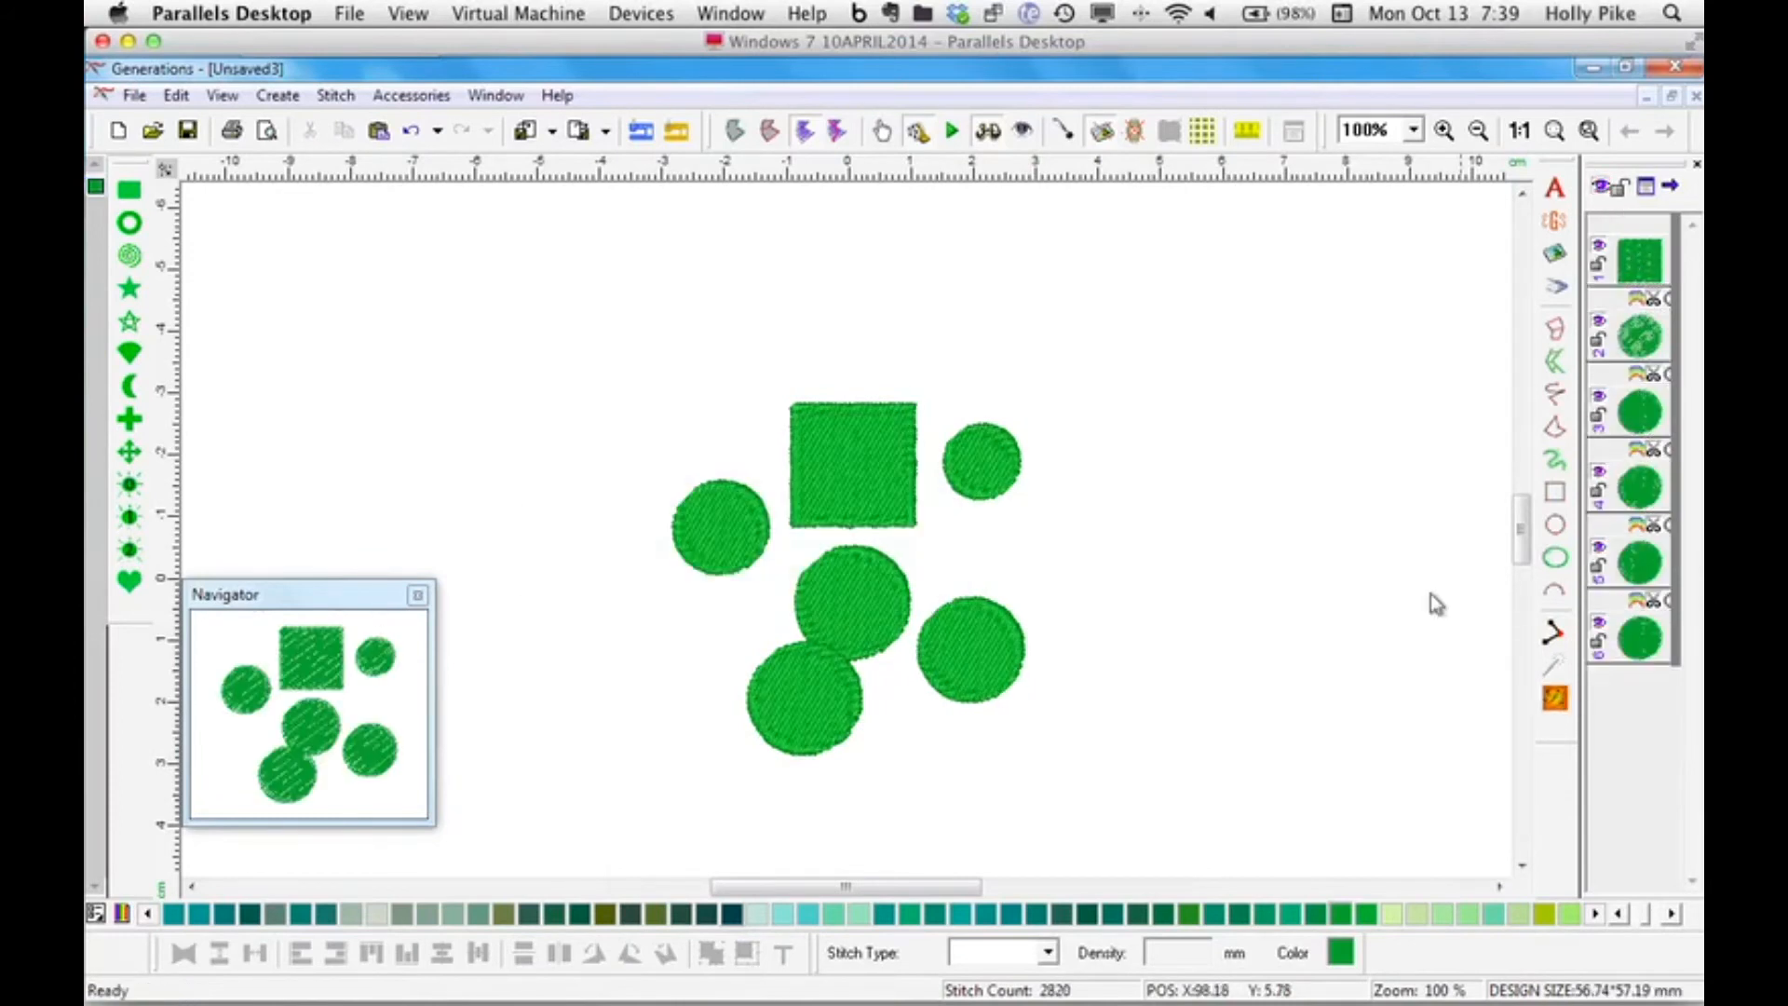
Delete the square and all five circles from the design.
left_click(978, 460)
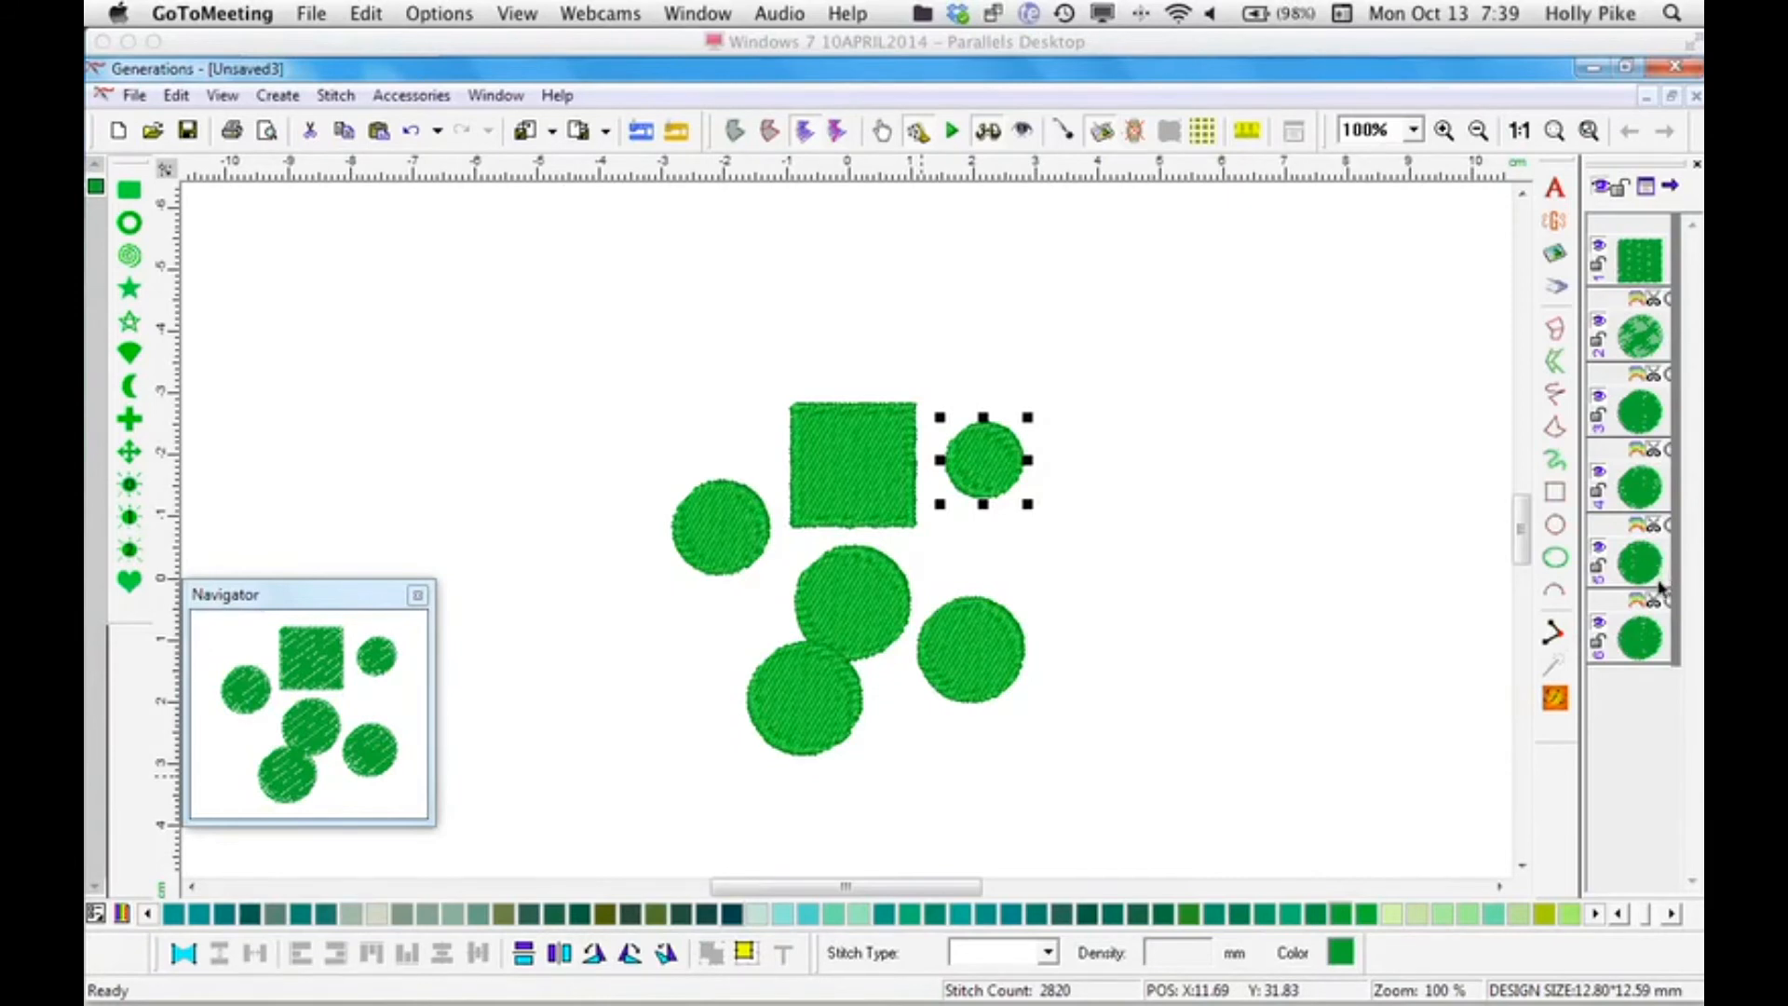
left_click(782, 395)
left_click_drag(783, 395, 1113, 759)
key("Delete")
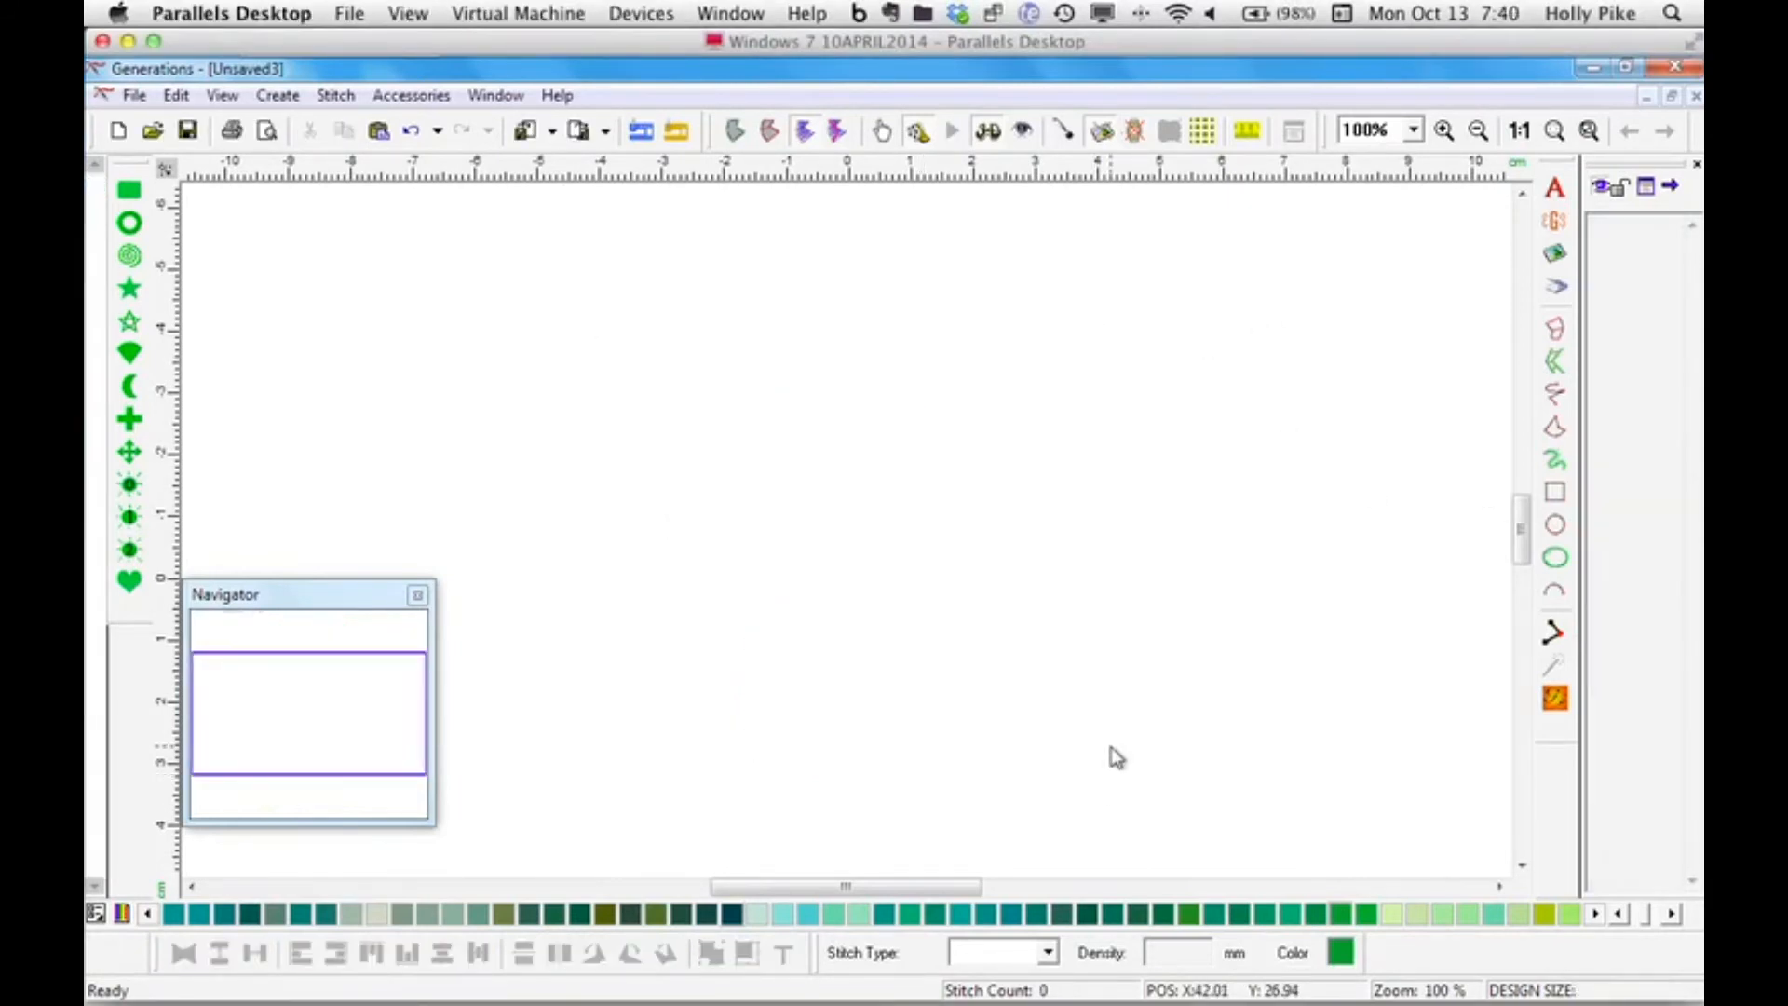
Open Leaf.gen and display it in the realistic stitch rendering.
left_click(152, 130)
double_click(1090, 250)
left_click(988, 133)
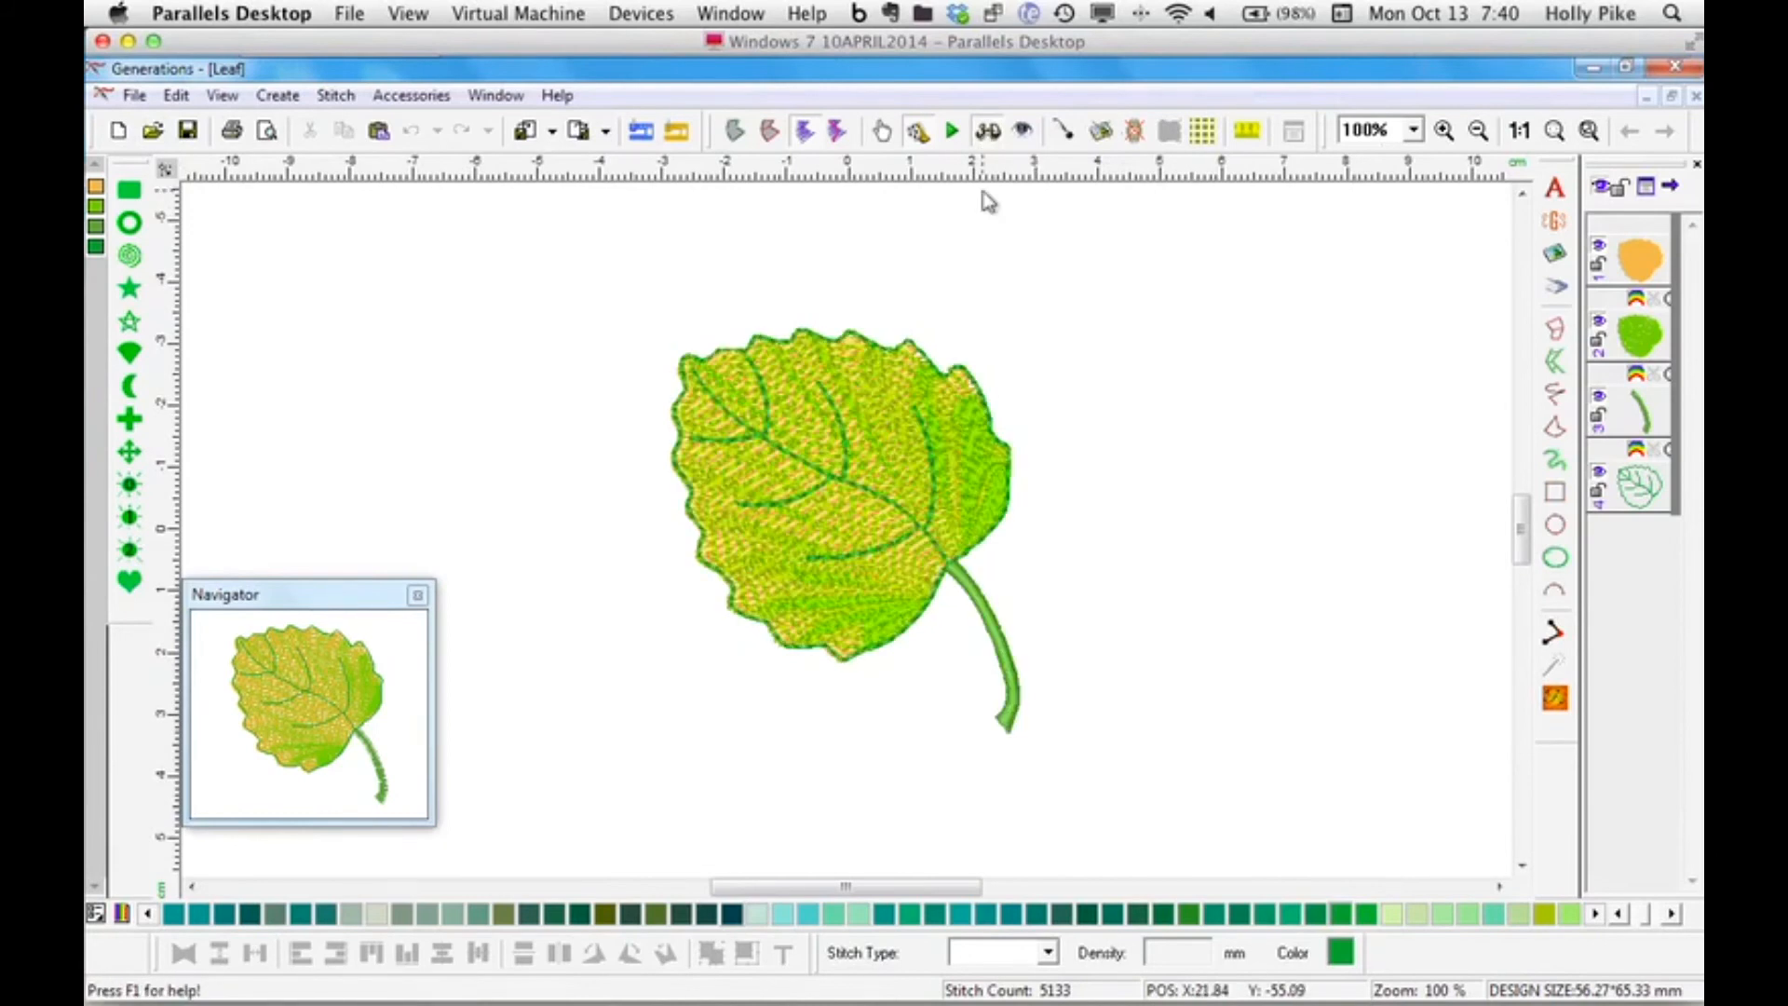
left_click(1684, 337)
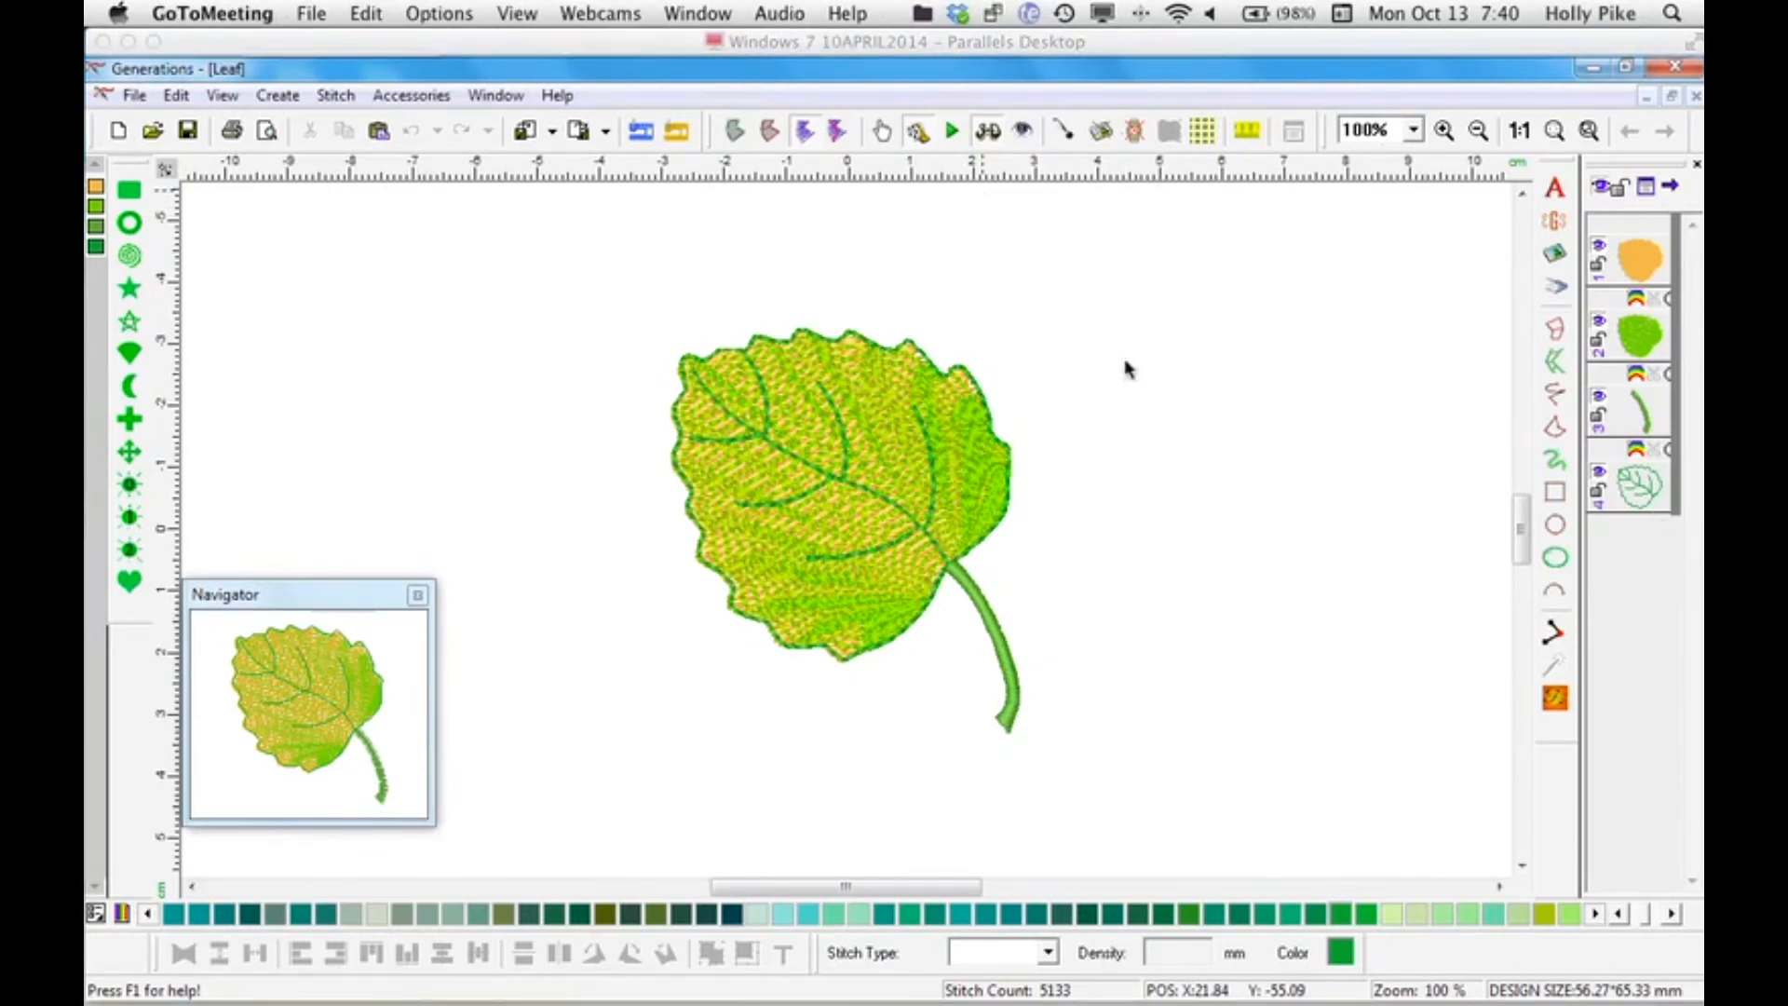
Examine the leaf's orange base fill and the green fill's Fluid Contour settings and guide lines.
left_click(1642, 259)
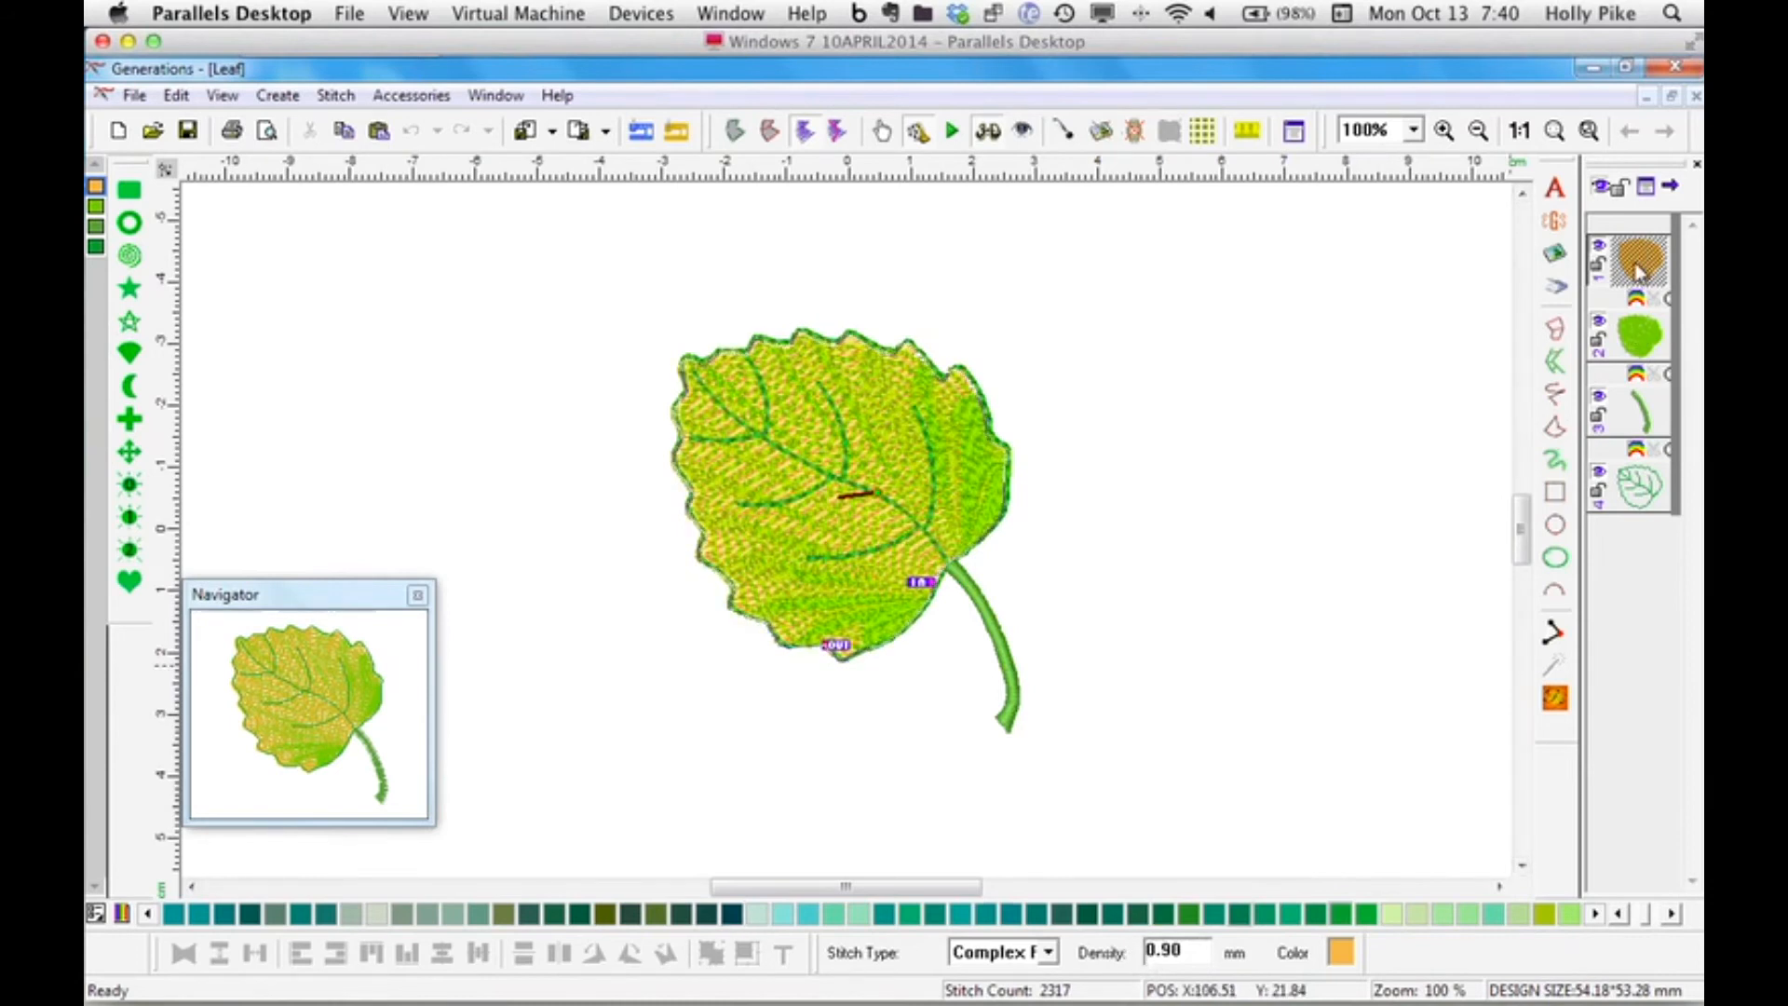
left_click(1640, 346)
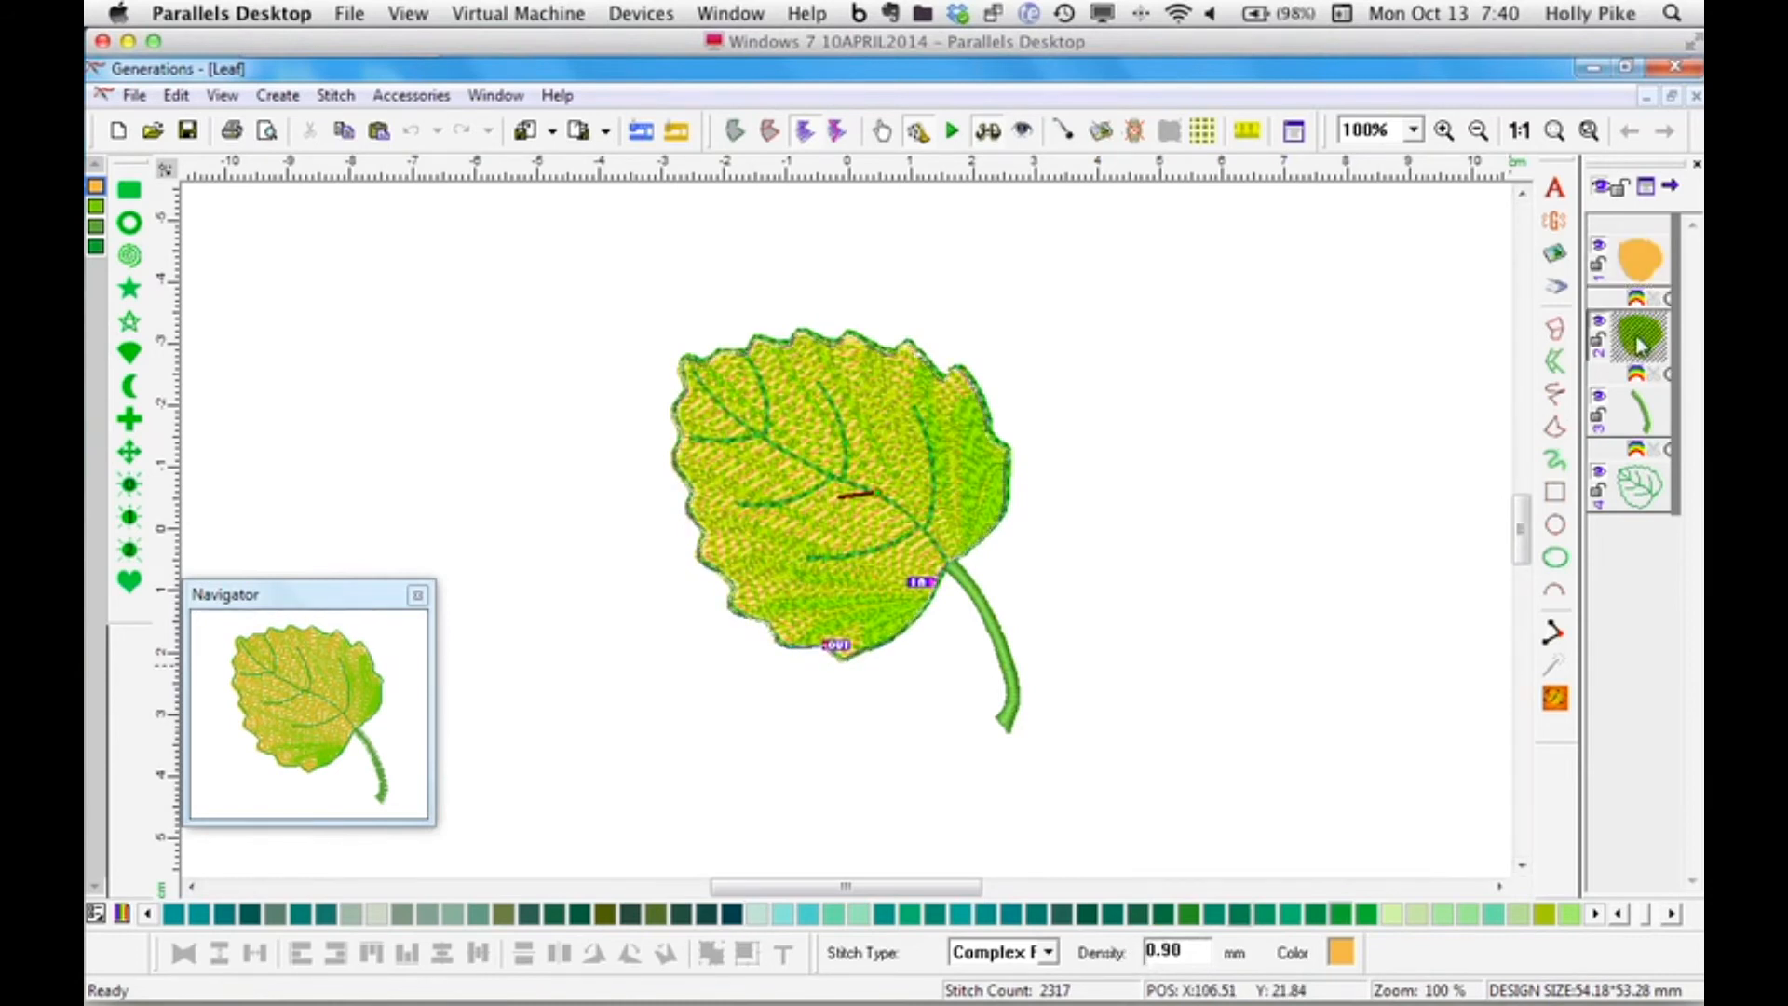
right_click(1462, 480)
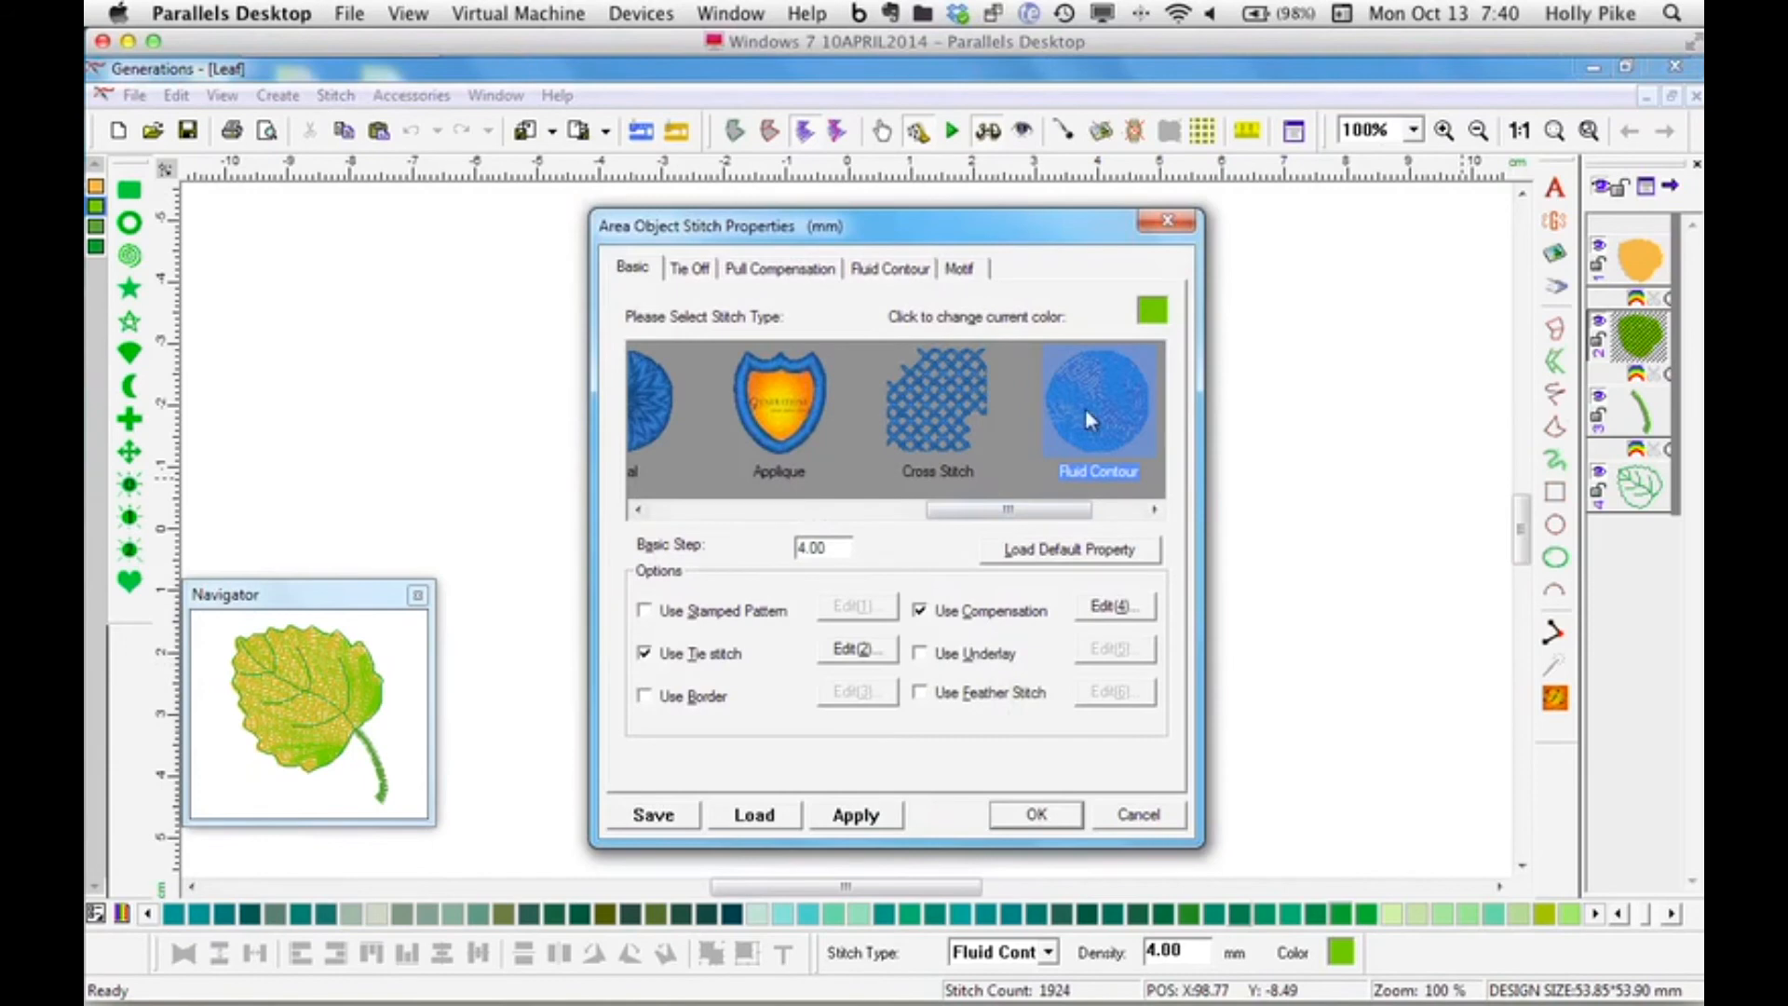
left_click(896, 272)
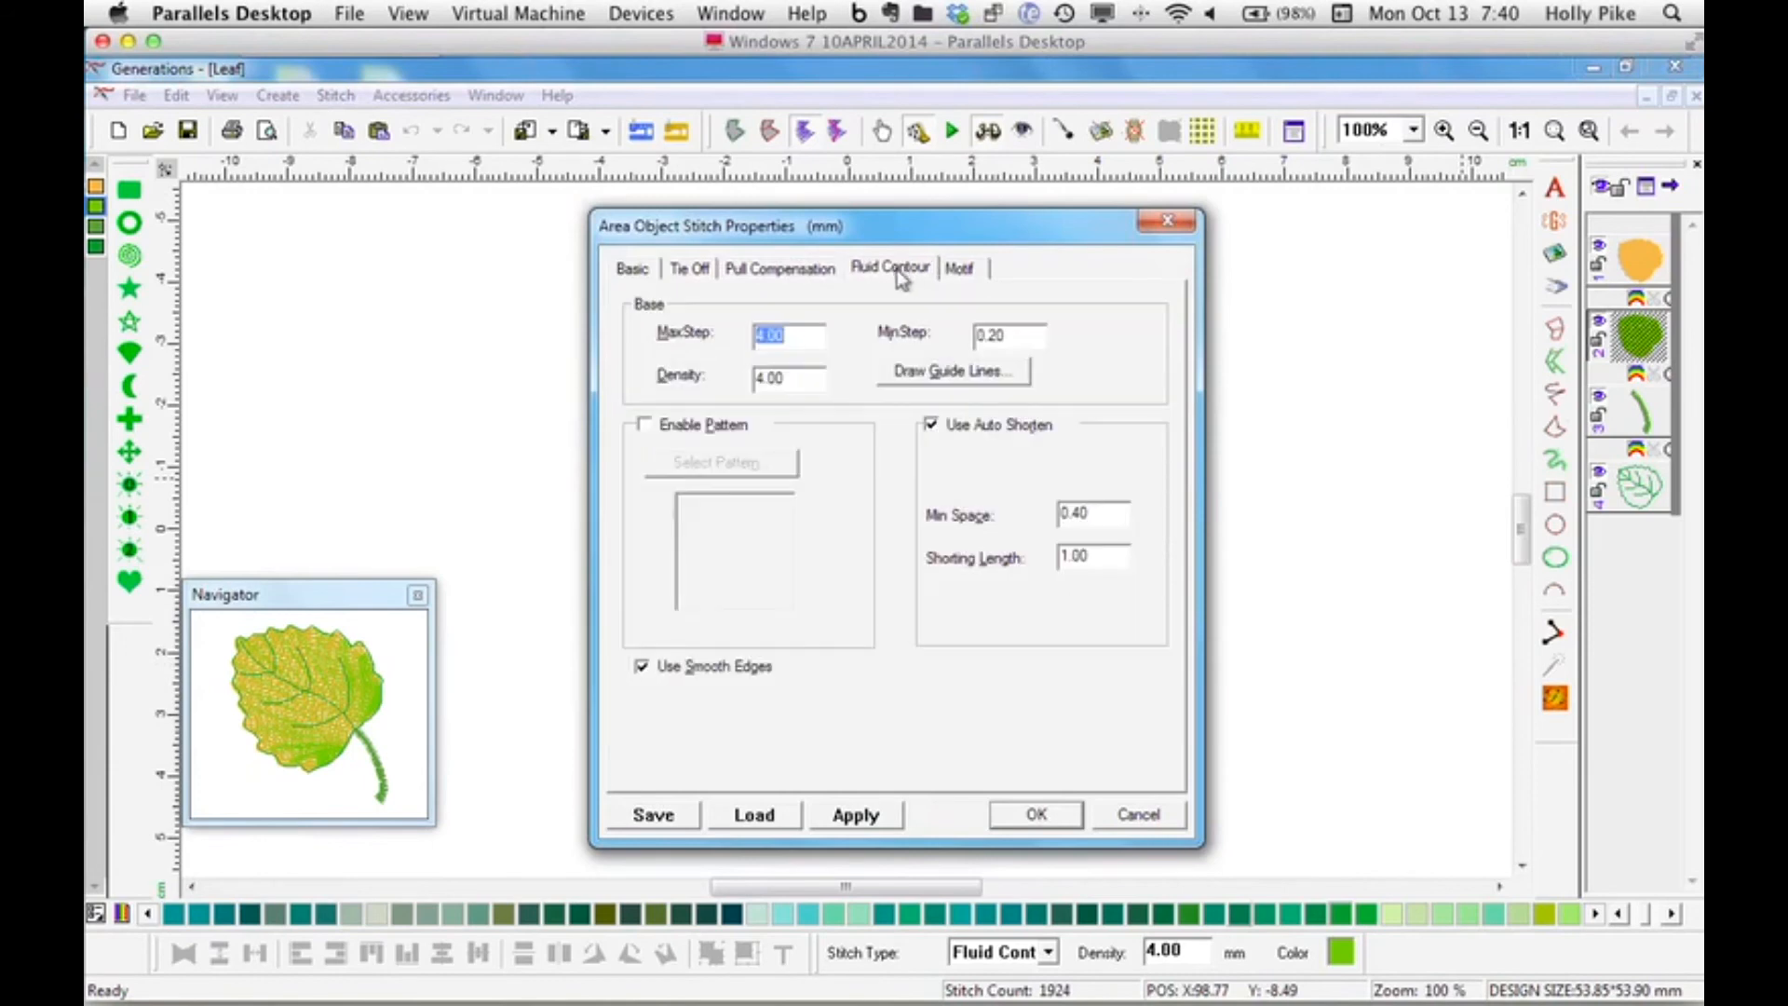
left_click(950, 372)
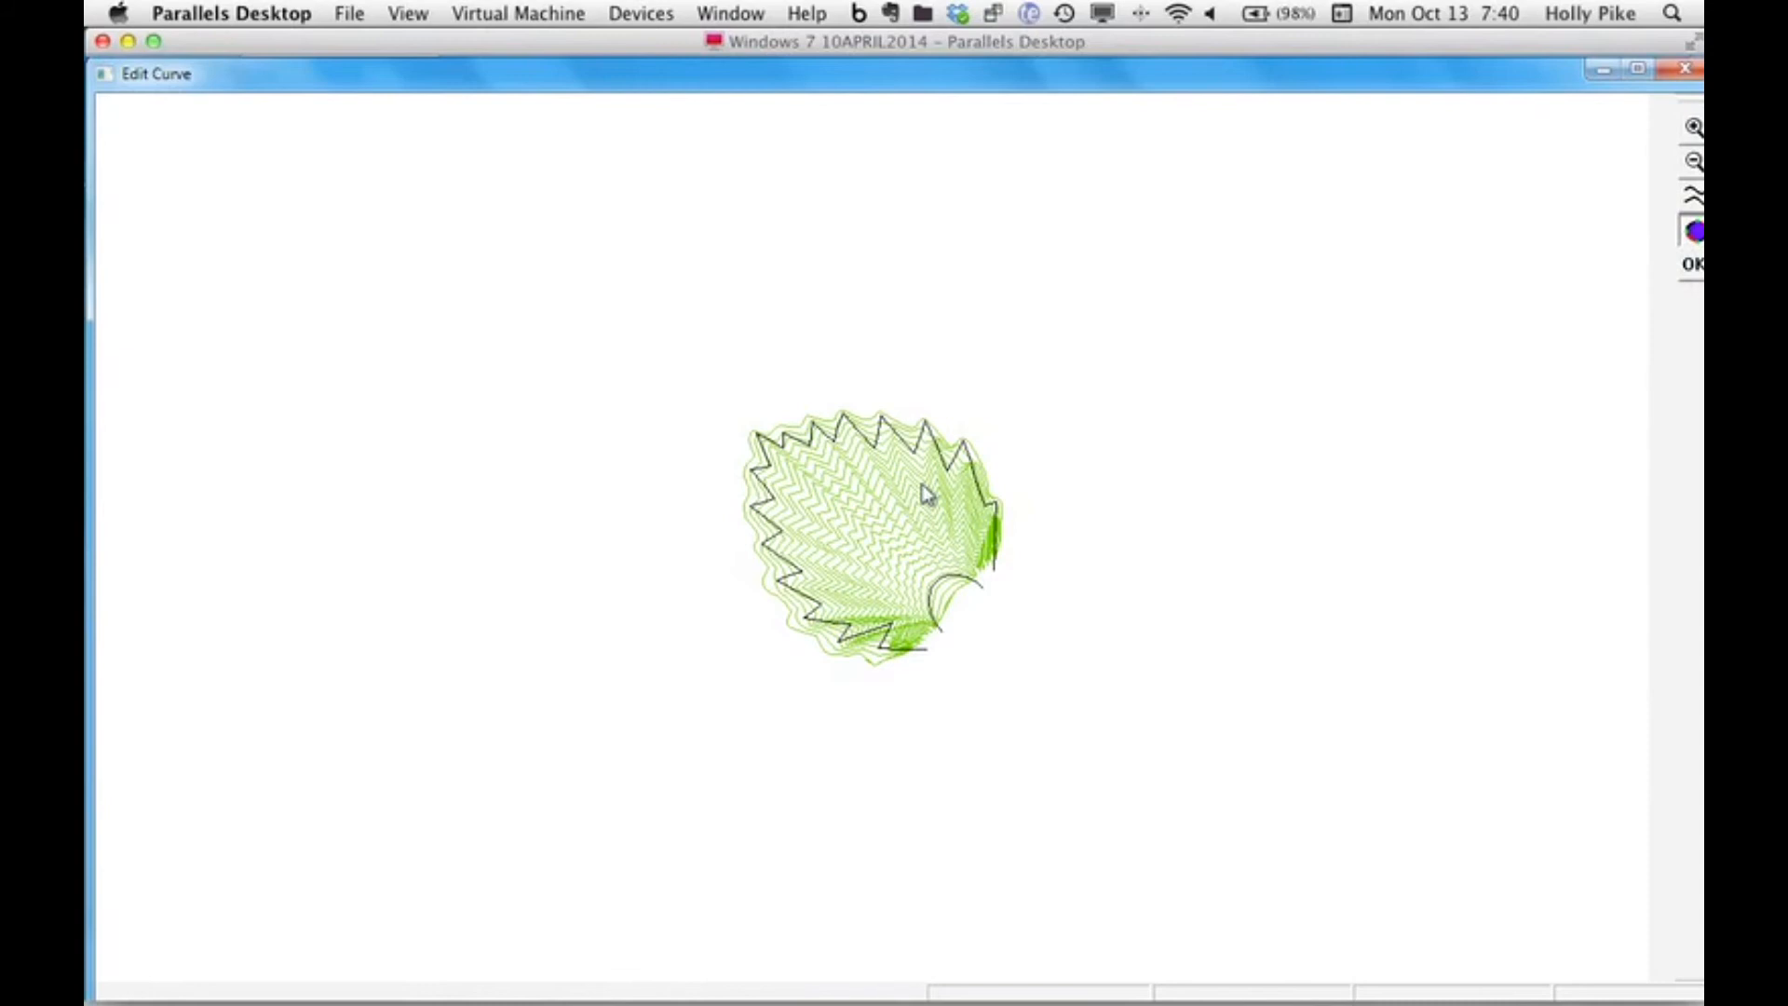
left_click(1692, 264)
left_click(1126, 823)
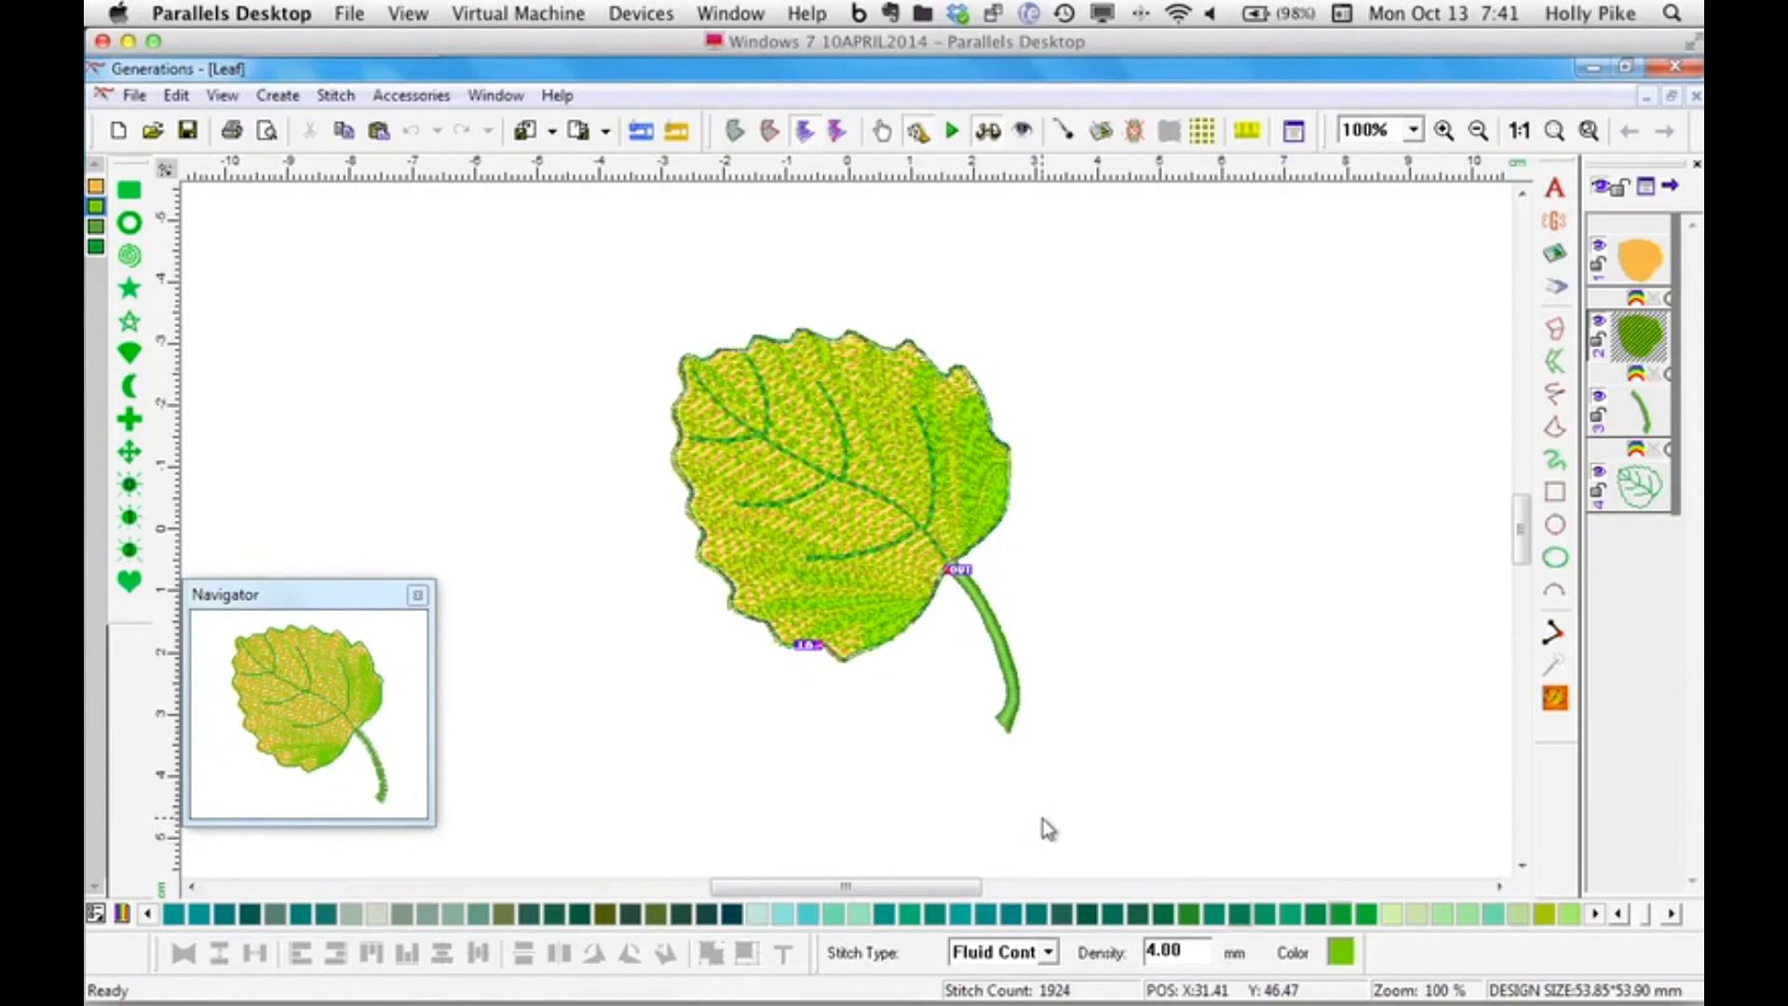
Move the green Fluid Contour fill with the vein outline off the orange base, and undo the move.
left_click(915, 534)
left_click_drag(915, 534, 1248, 496)
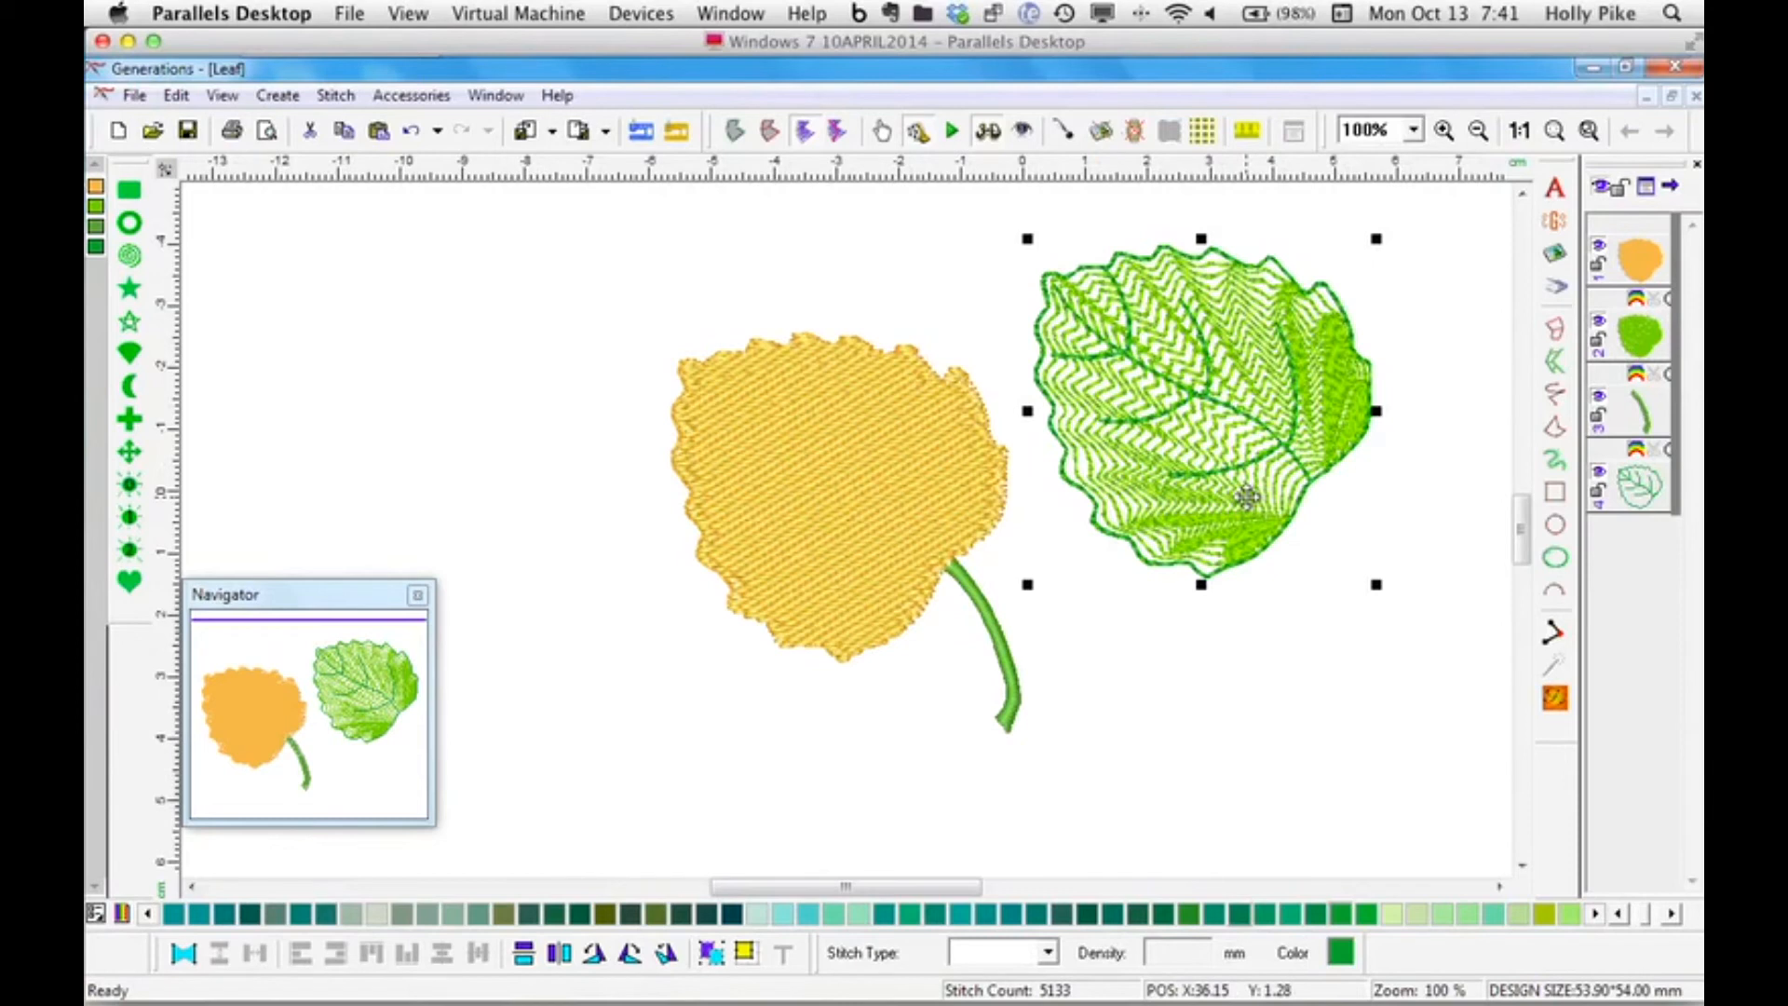
left_click(410, 131)
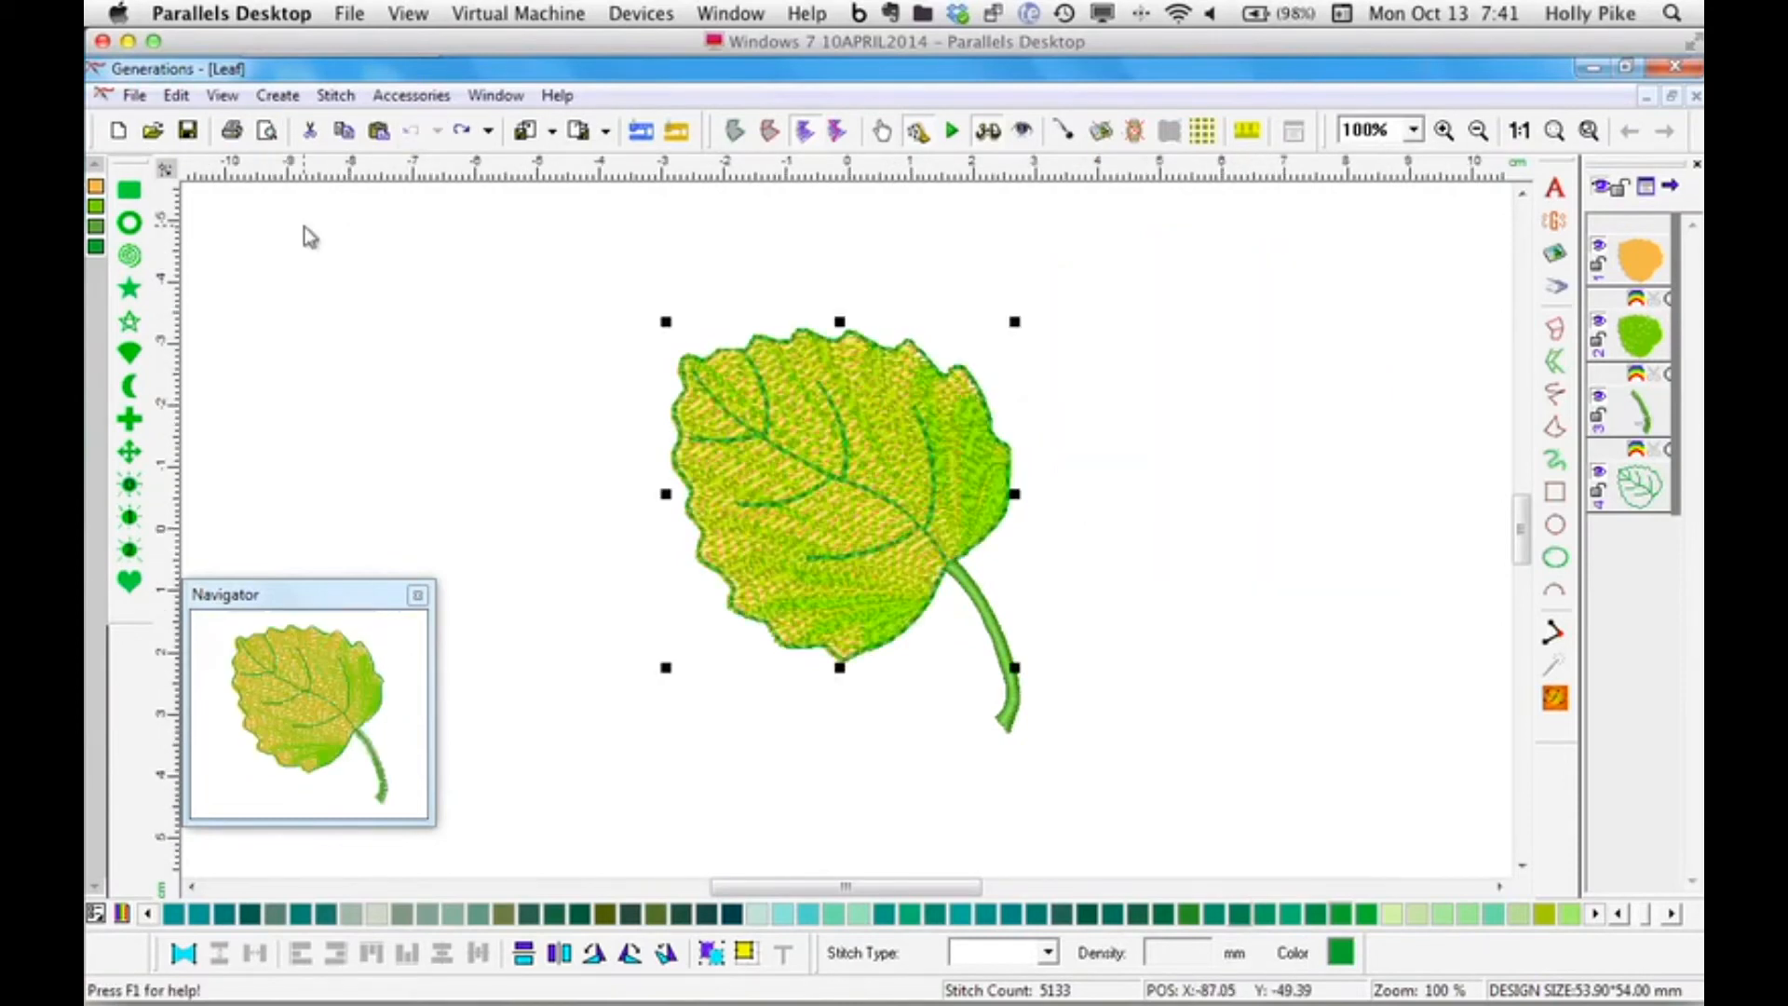
Select the leaf's stem and vein outline in turn in the object sequence to examine them.
left_click(1639, 412)
left_click(1636, 498)
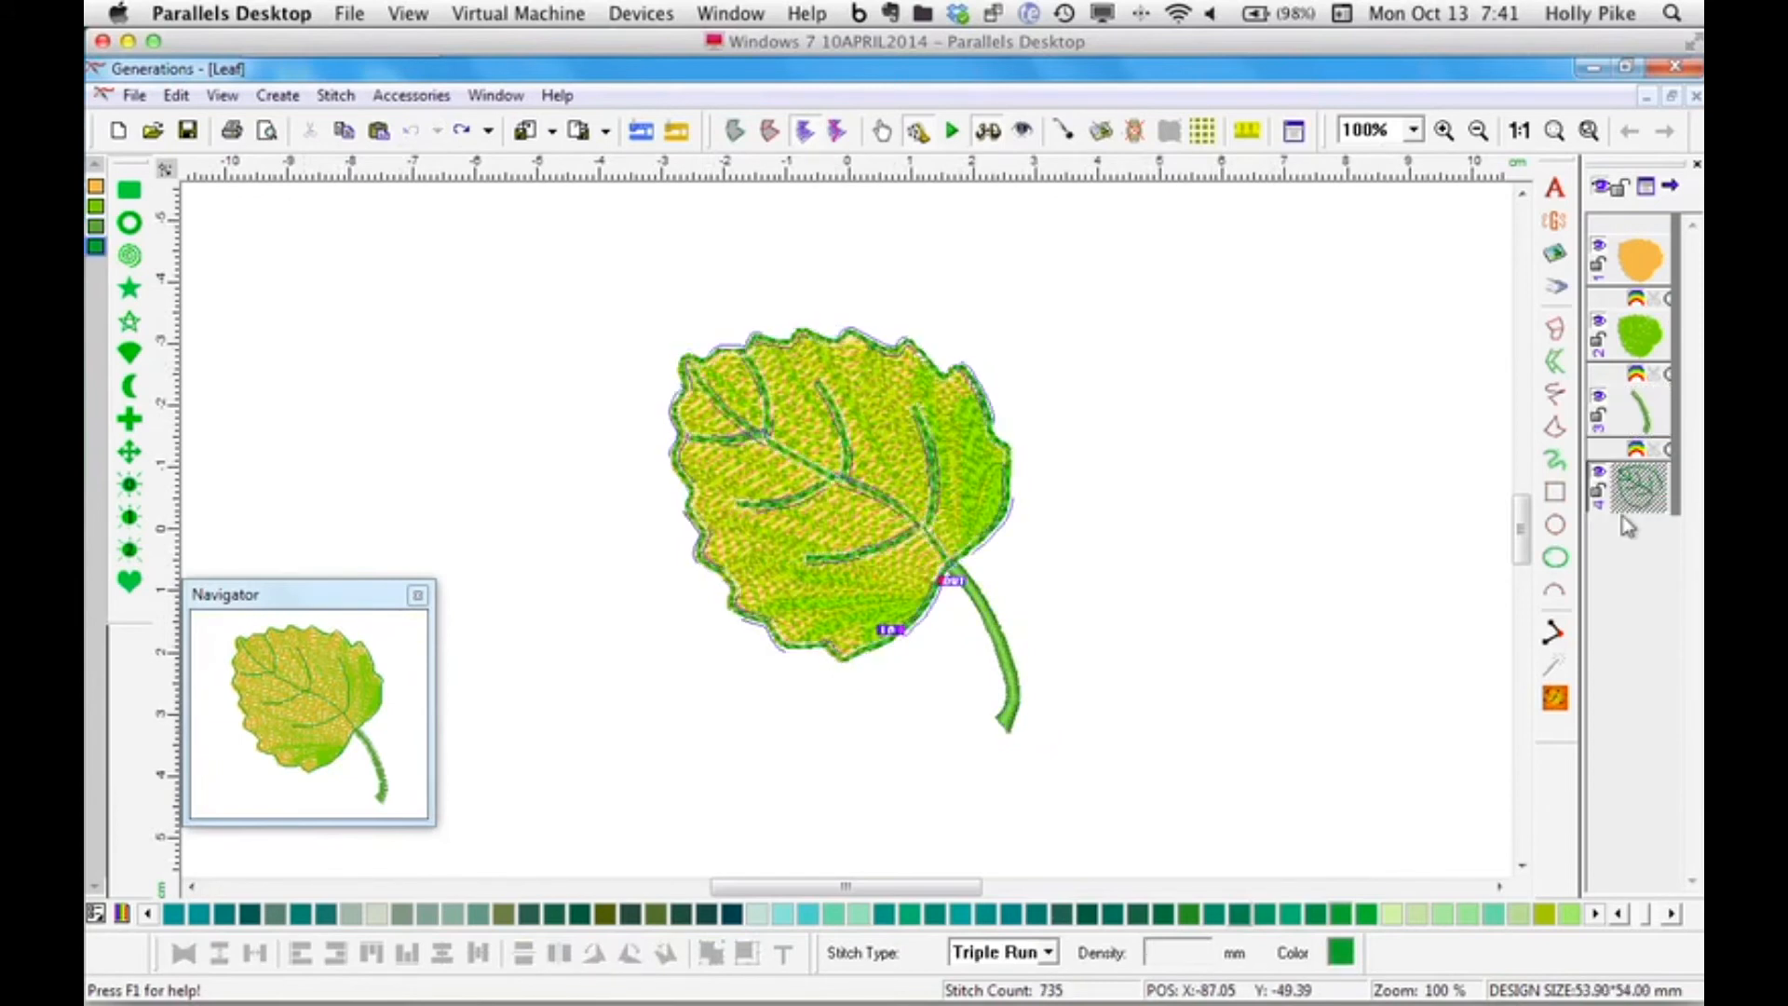
left_click(1690, 339)
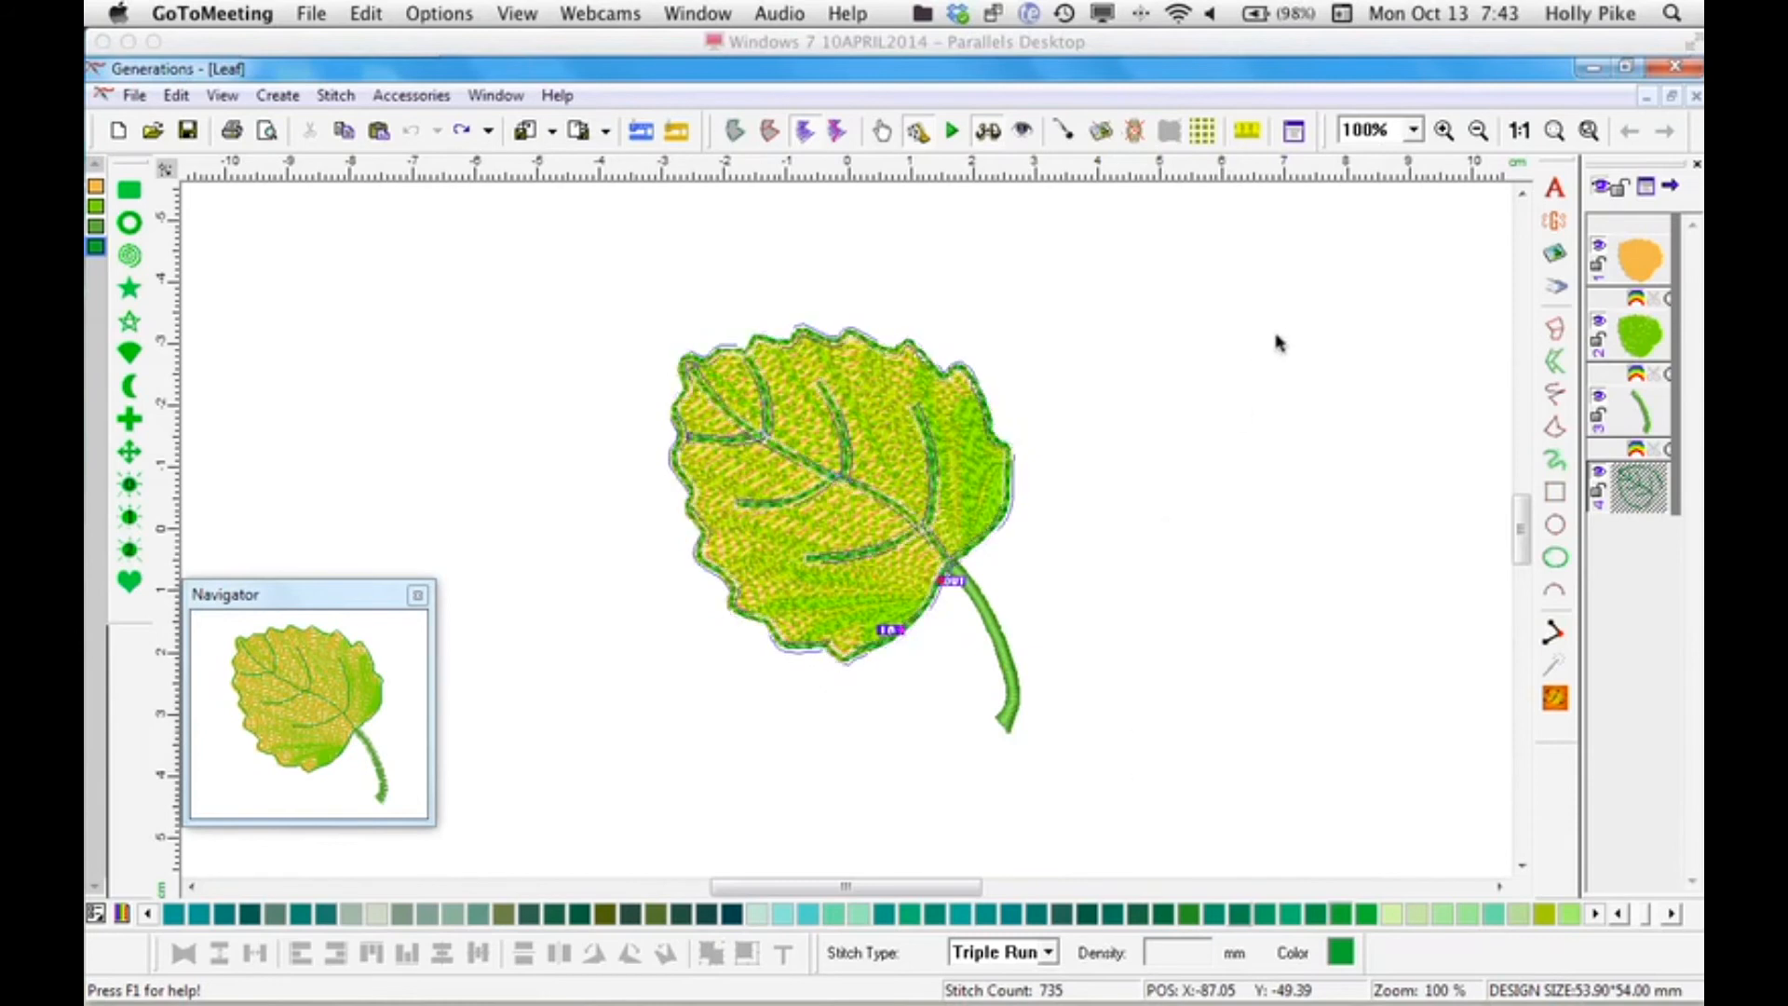
Switch off the realistic rendering and temporarily hide the orange base to examine the green Fluid Contour fill's stitches.
left_click(1641, 265)
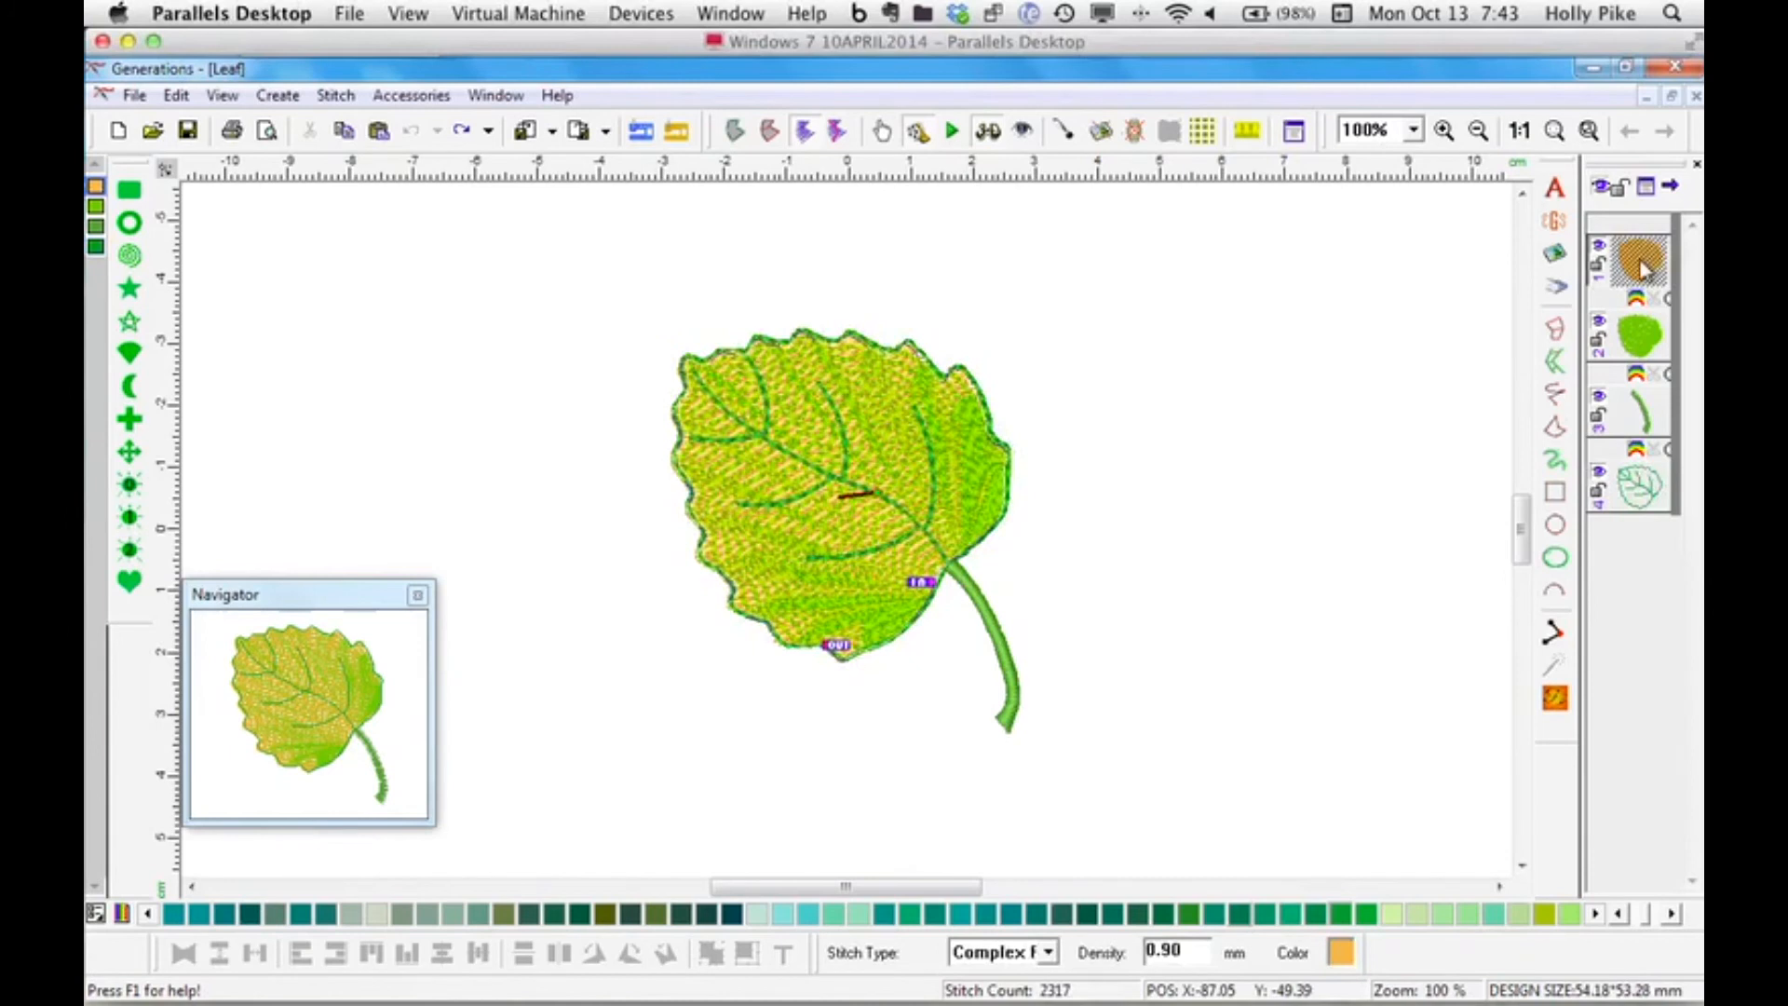
left_click(1635, 358)
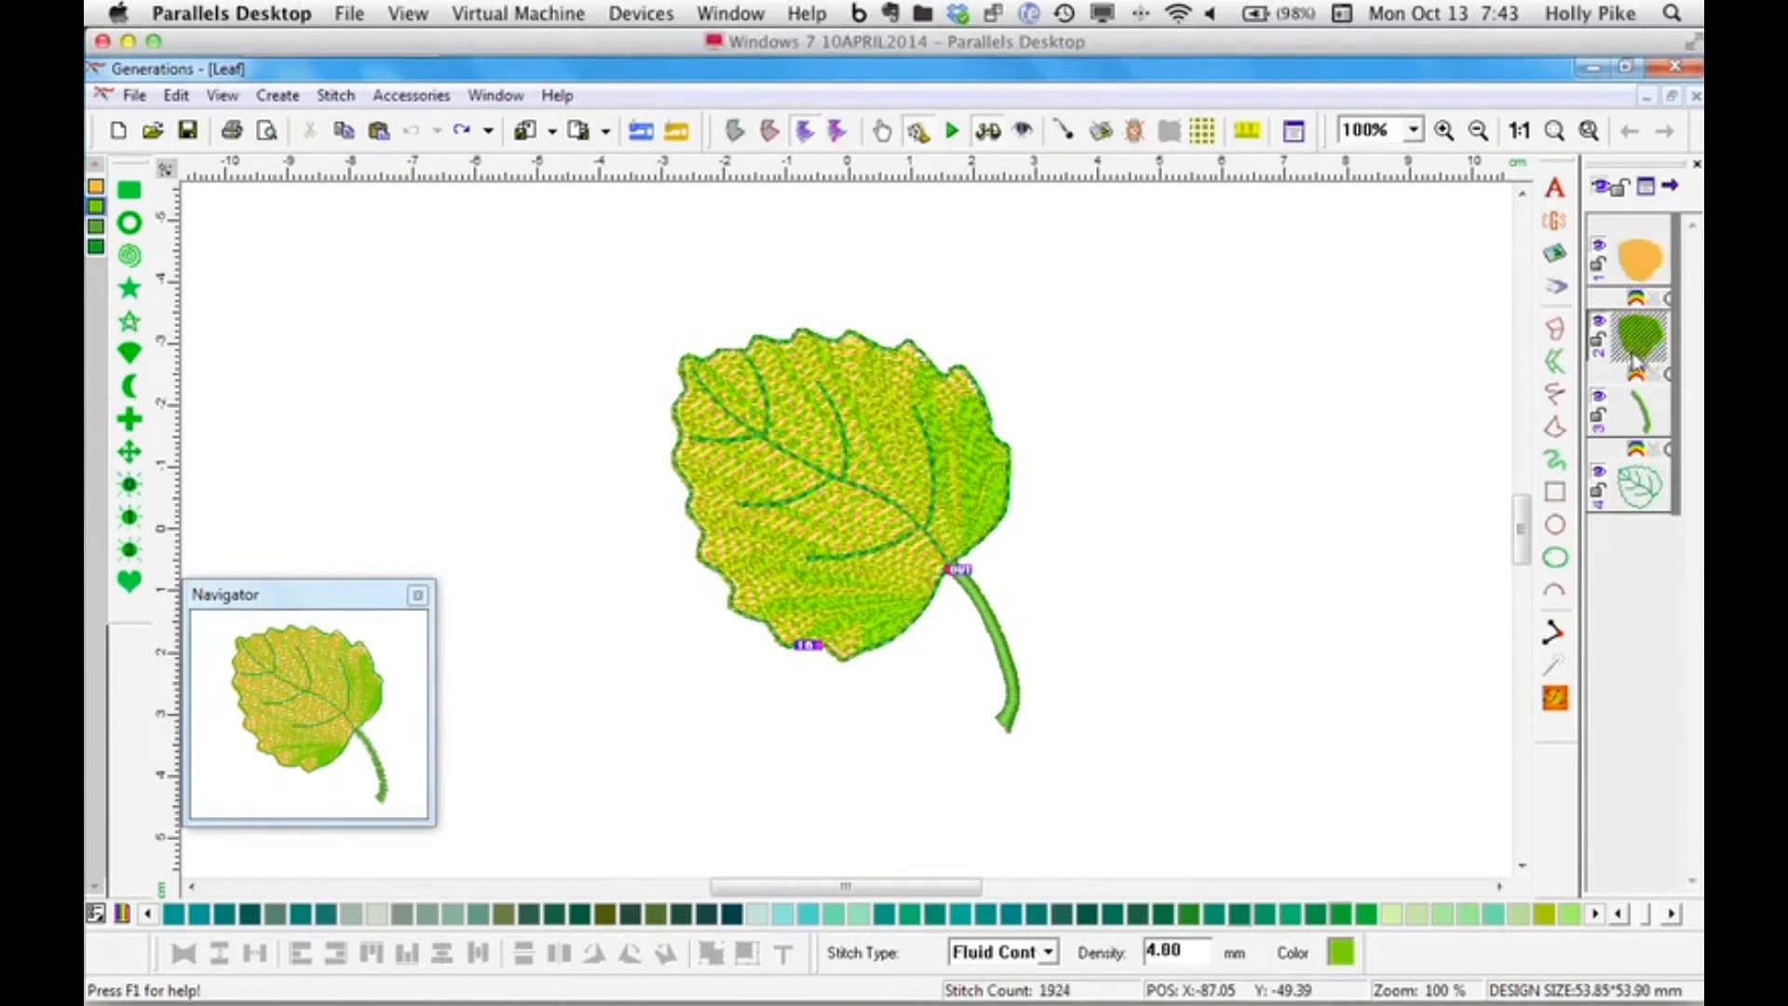
left_click(991, 133)
left_click(992, 133)
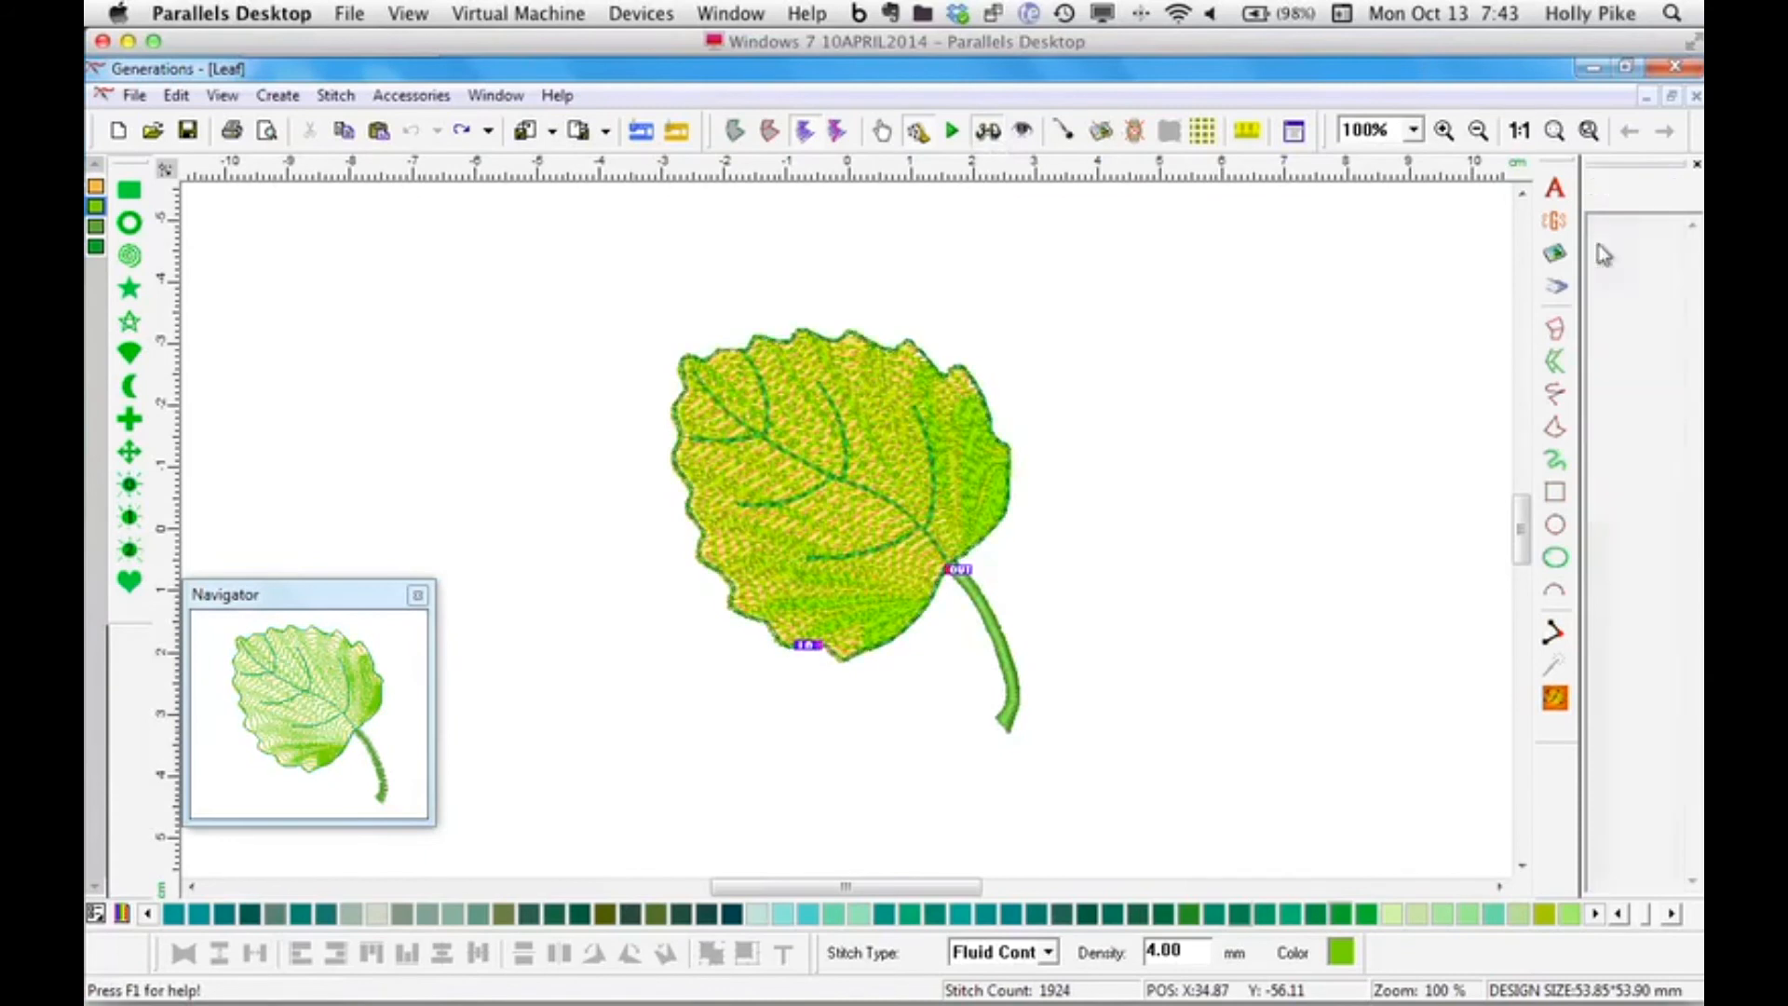
left_click(991, 134)
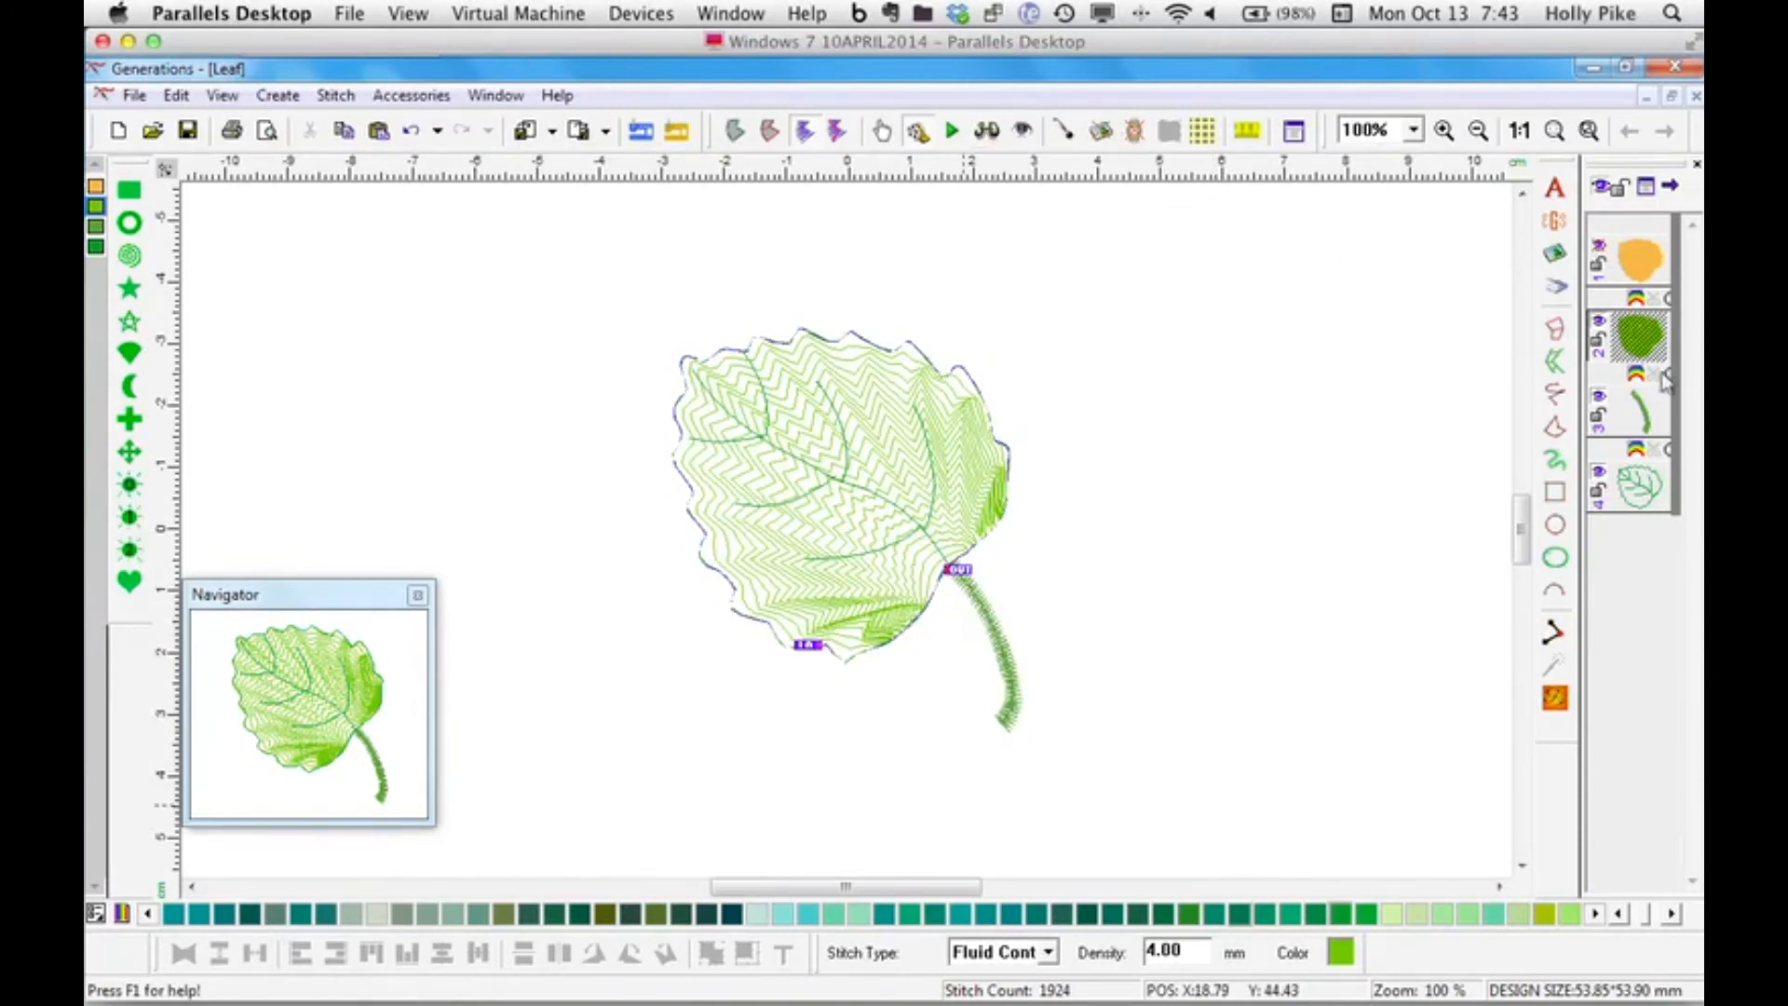
left_click(1600, 246)
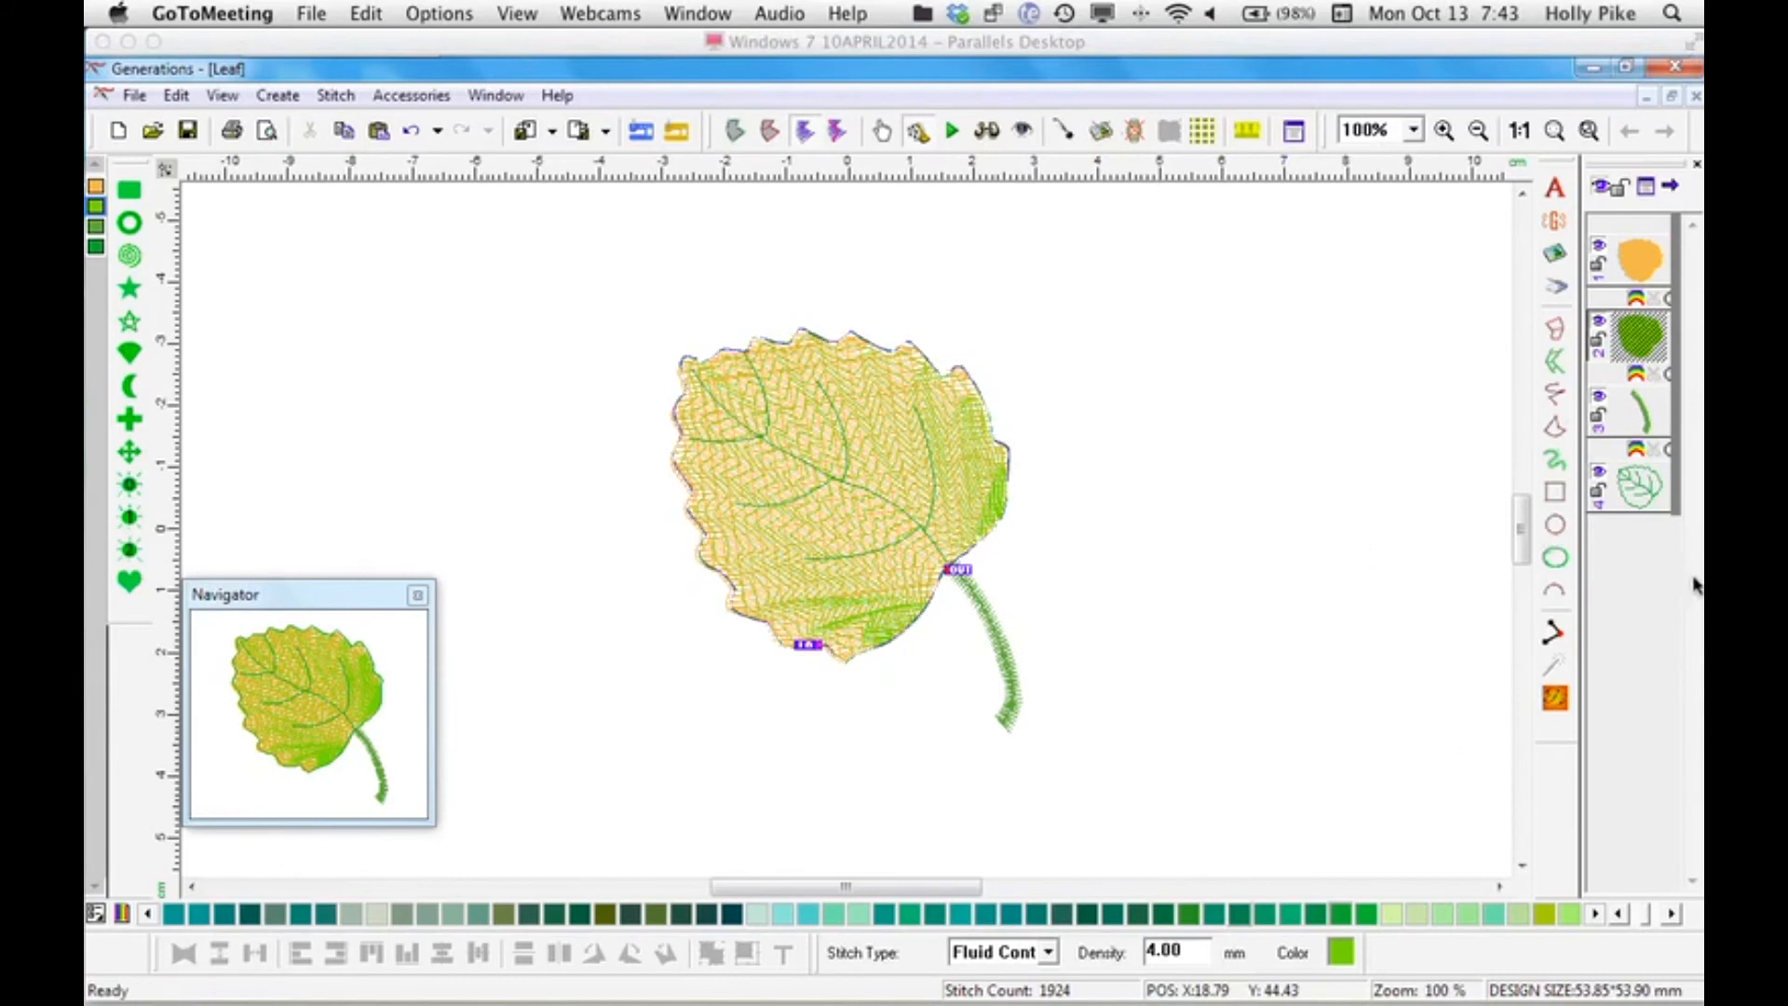
Close the leaf design and open SeaShell-Fluid.gen in the realistic stitch rendering.
left_click(1696, 97)
left_click(936, 598)
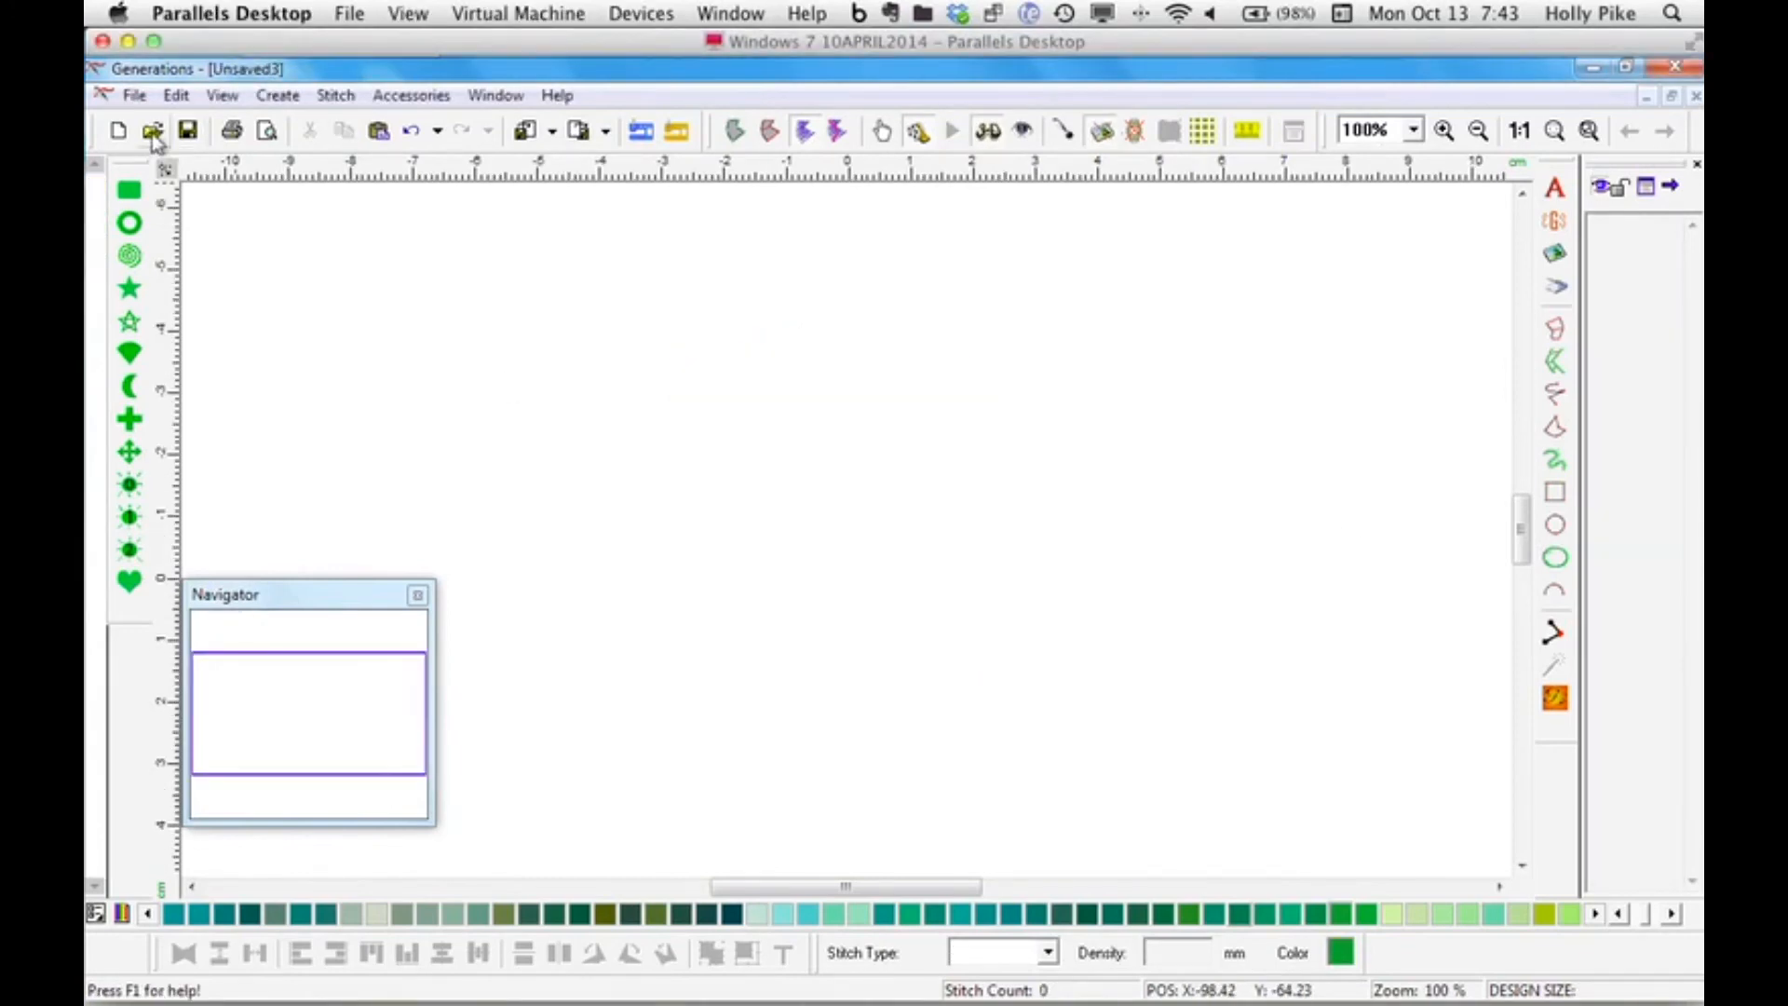
left_click(153, 131)
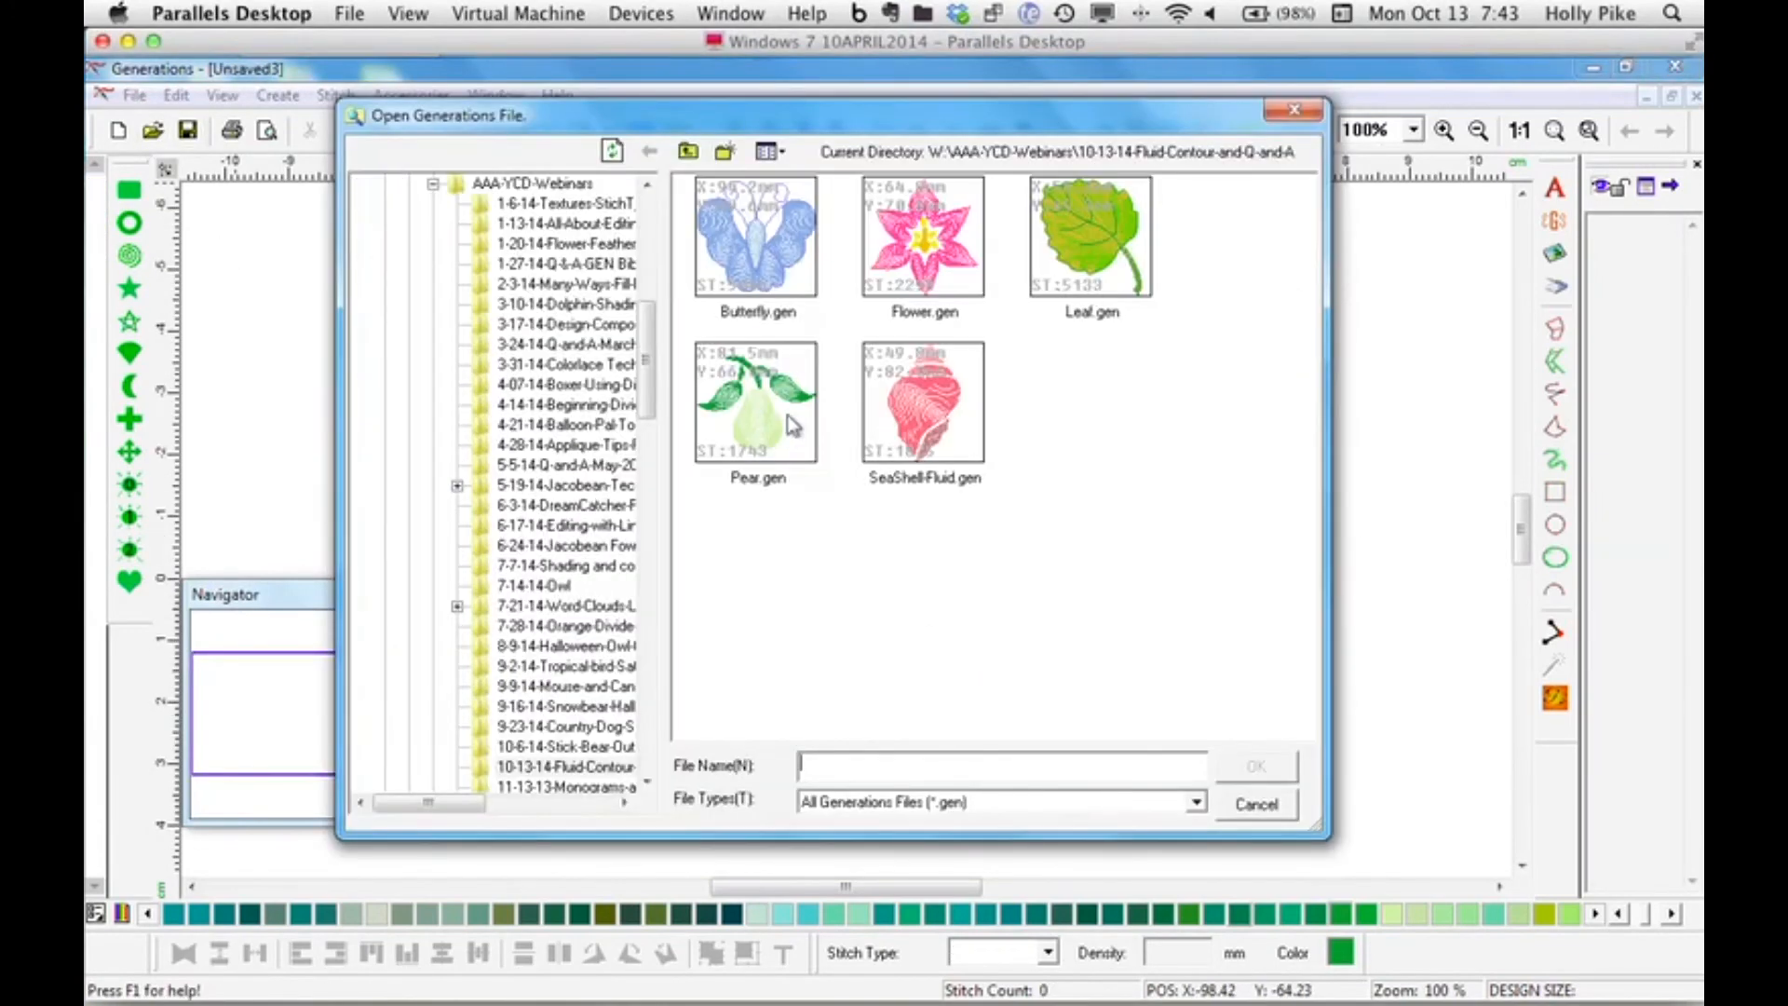
double_click(934, 410)
left_click(987, 131)
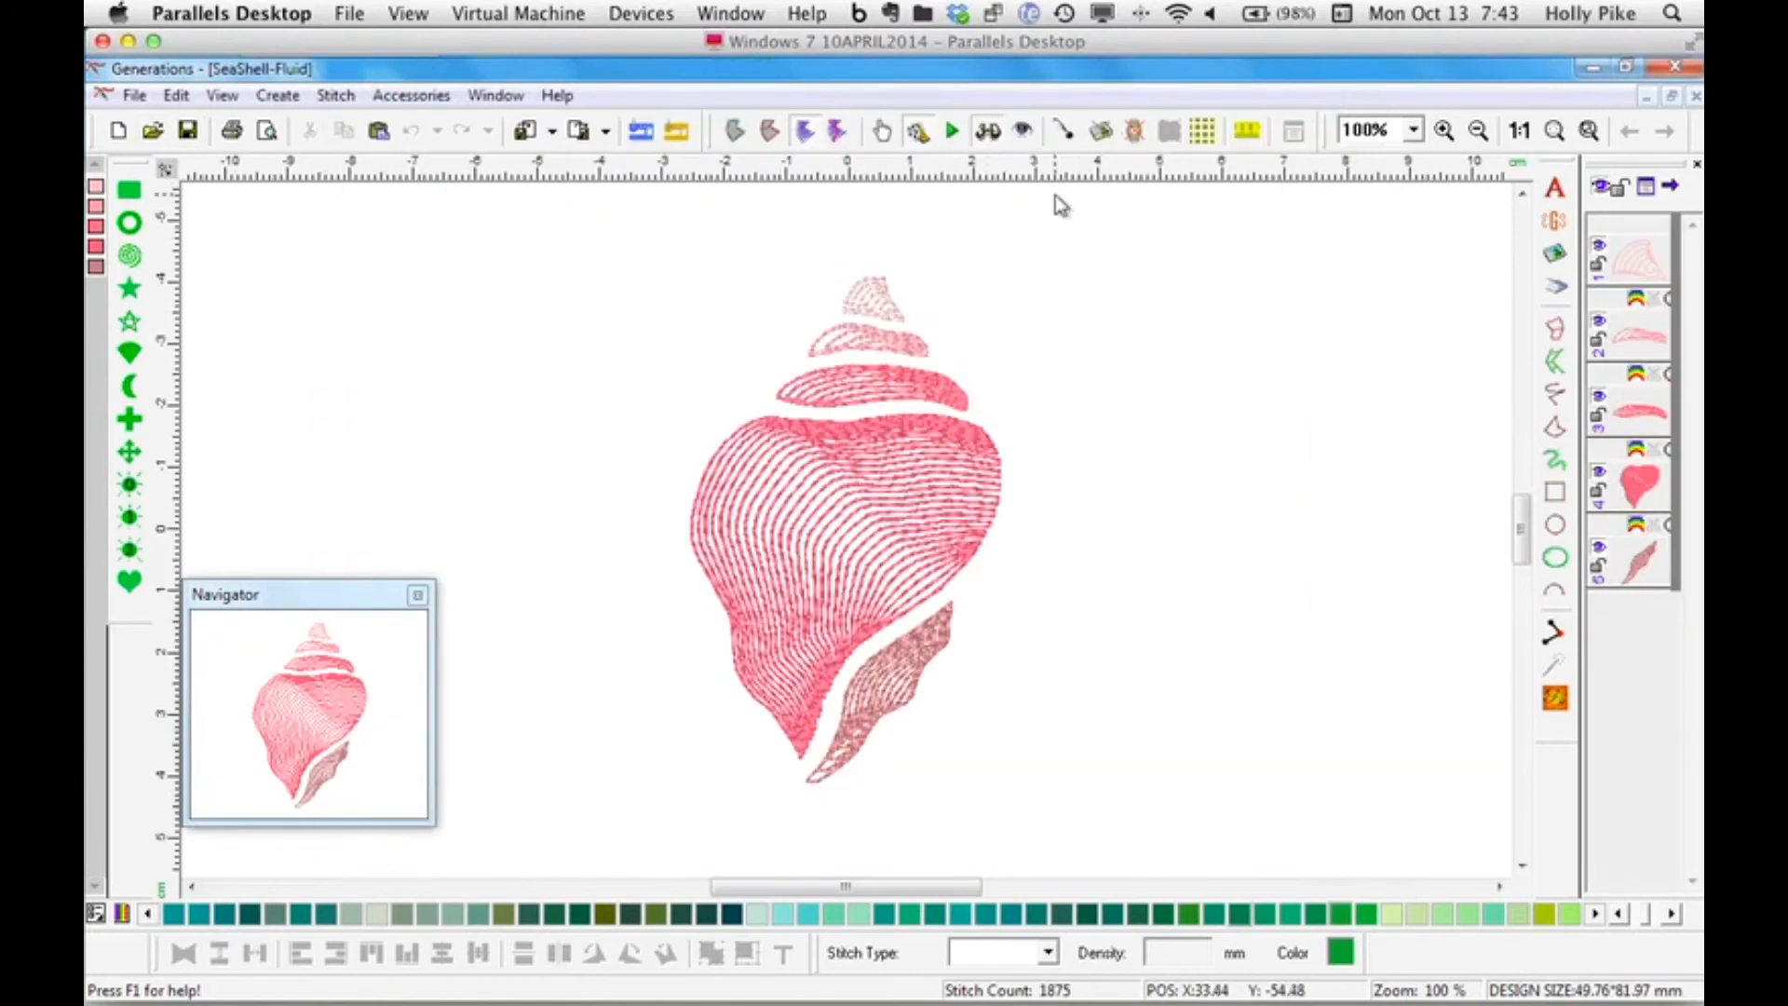
Examine the Fluid Contour guide lines of the seashell's large main body, leaving its stitch properties without changes.
left_click(890, 543)
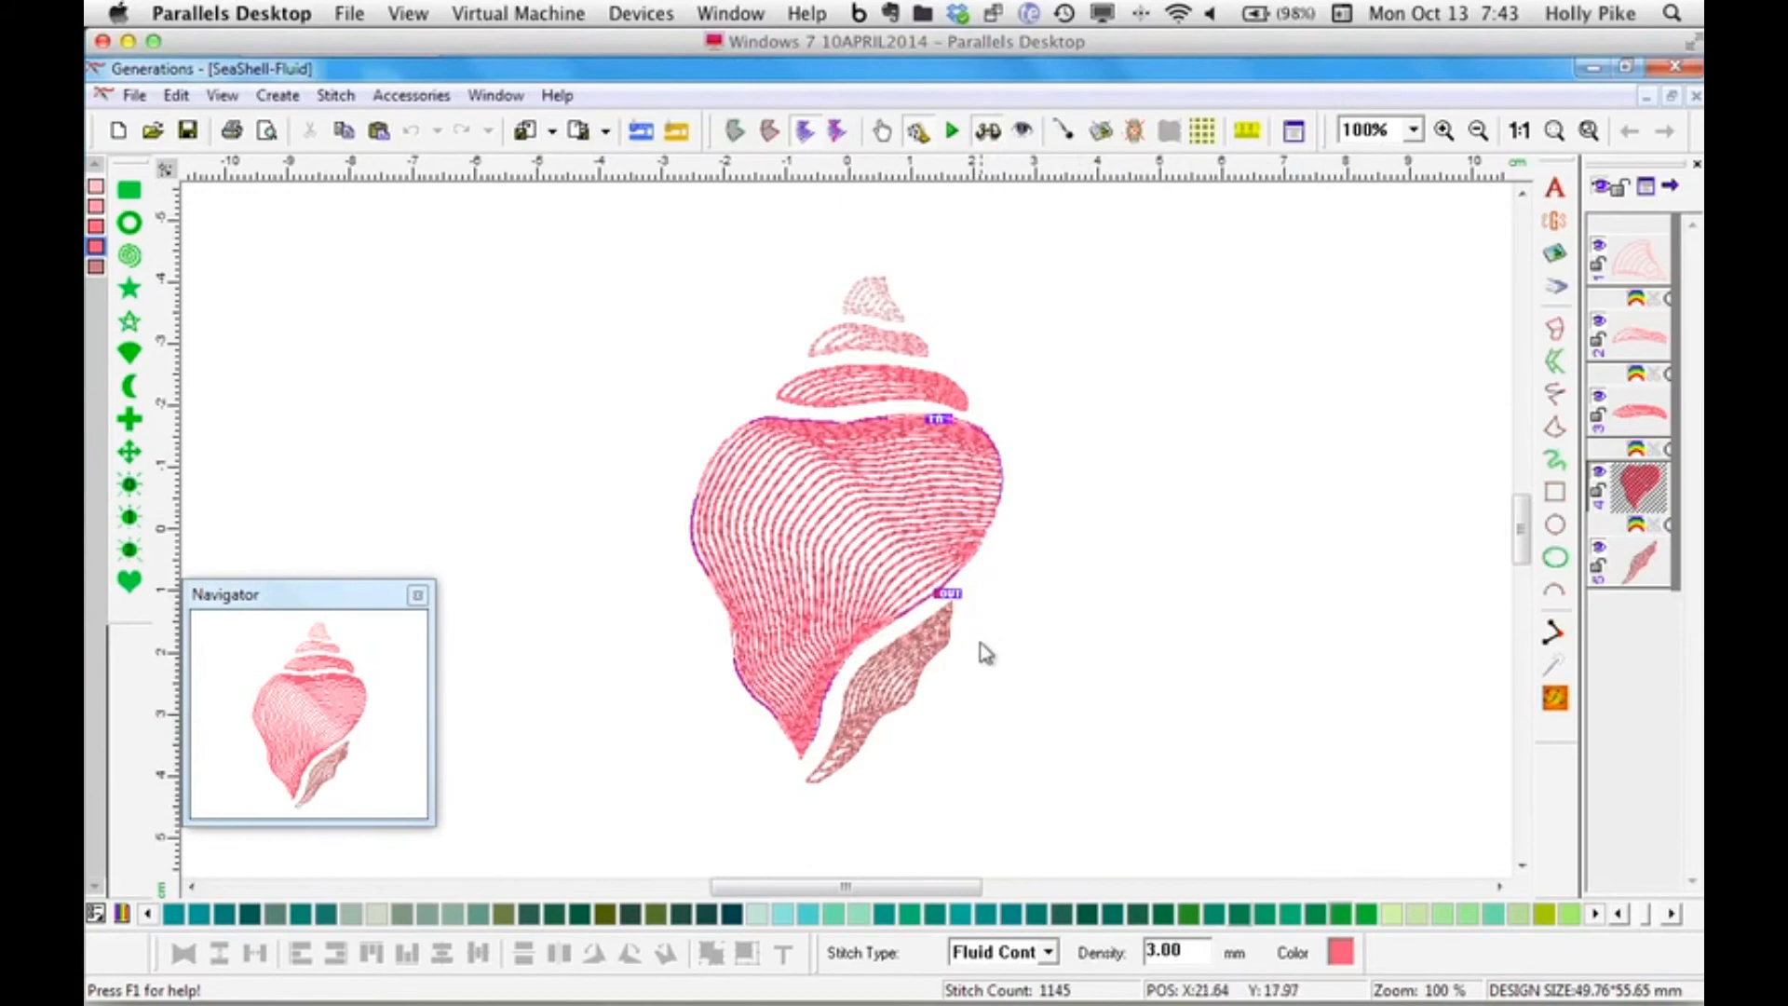
right_click(1001, 598)
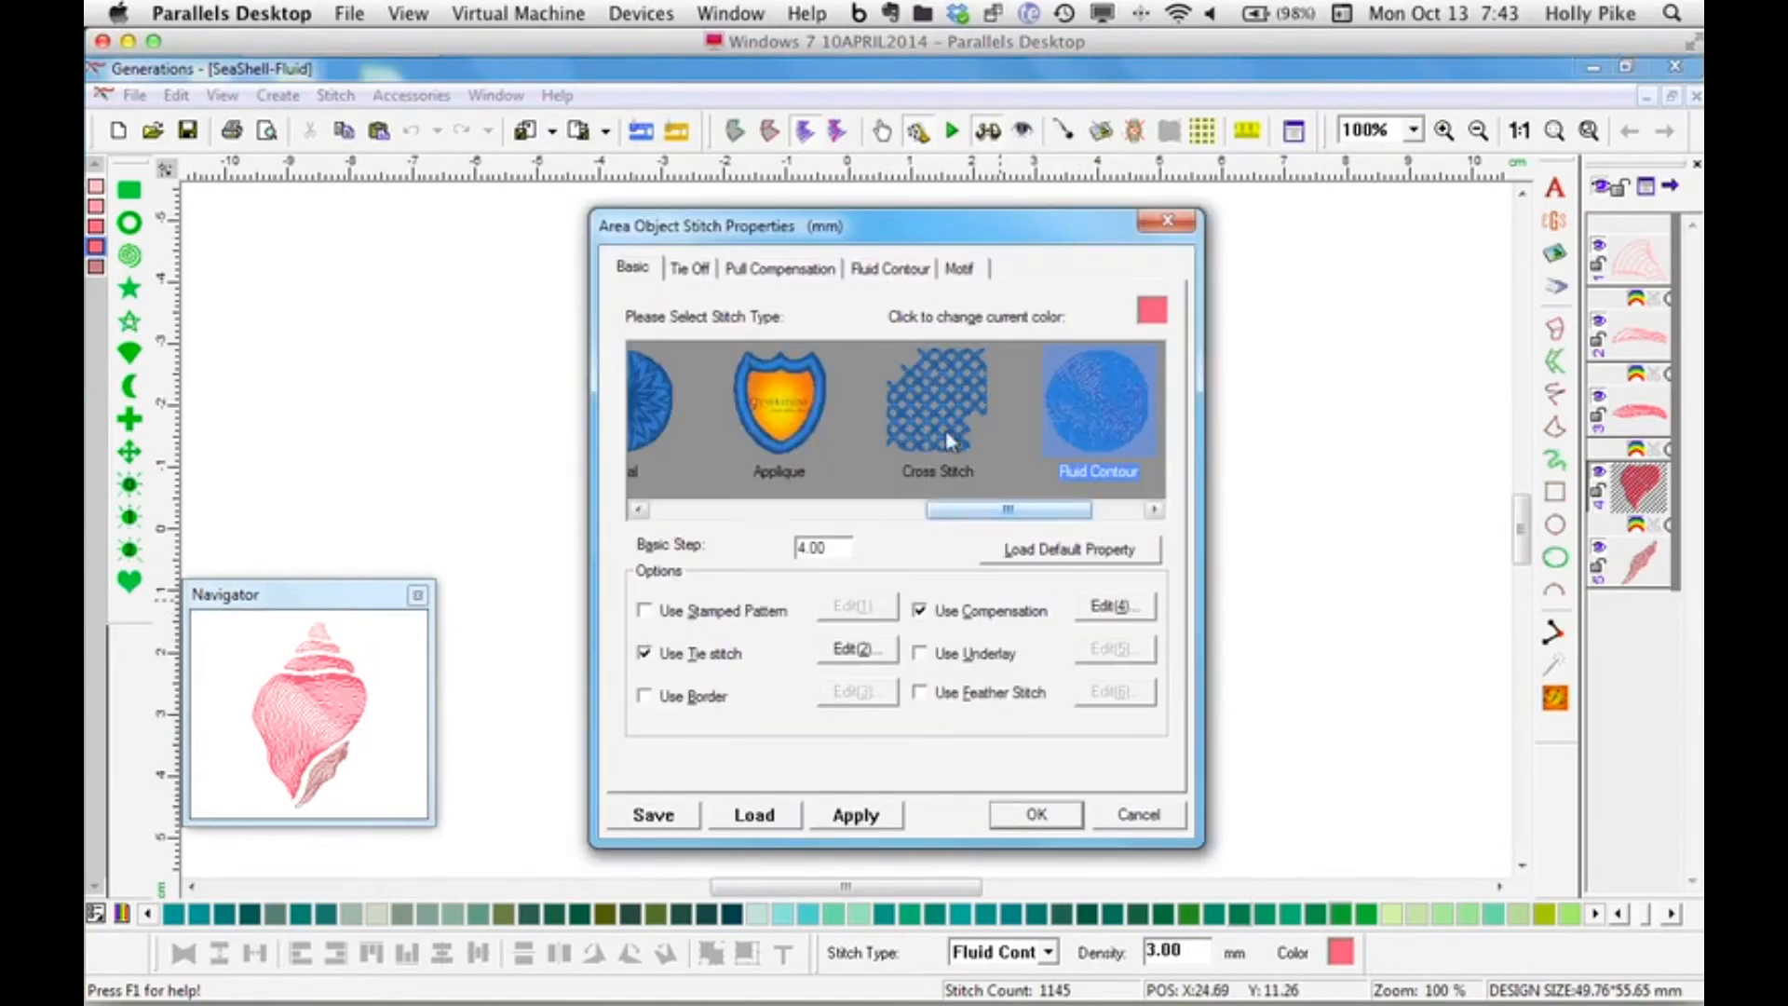
left_click(891, 268)
left_click(927, 375)
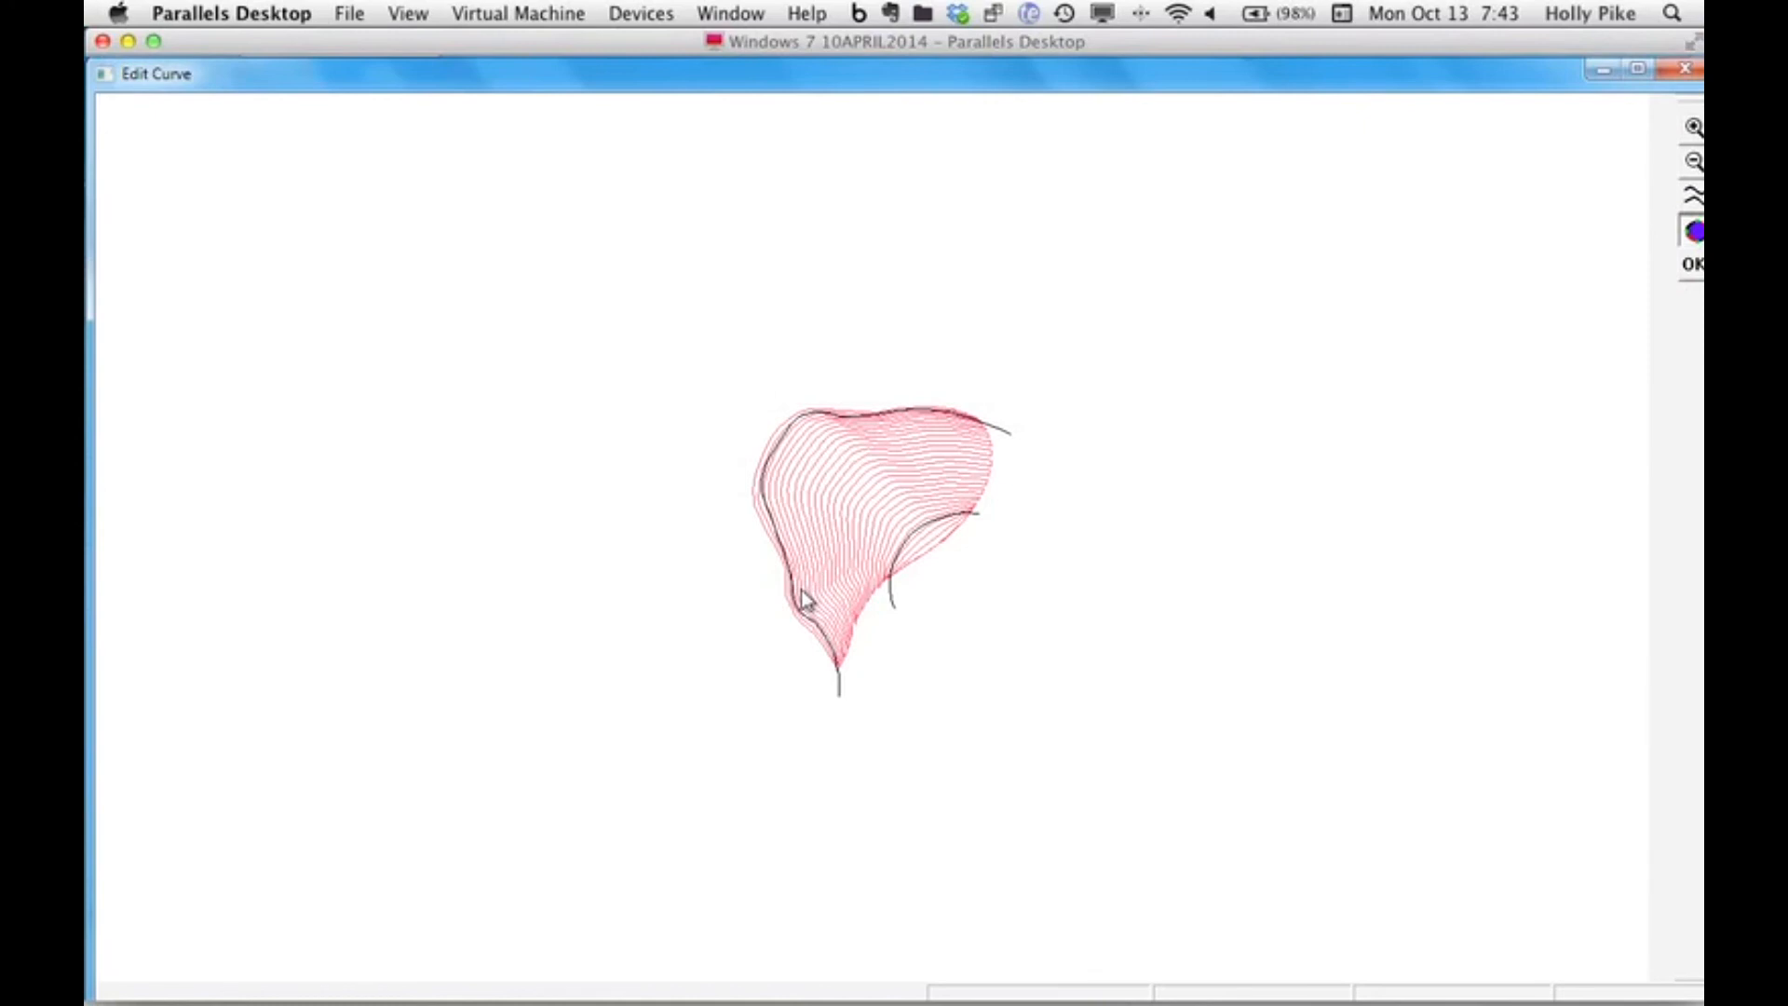
left_click(1685, 69)
left_click(1121, 820)
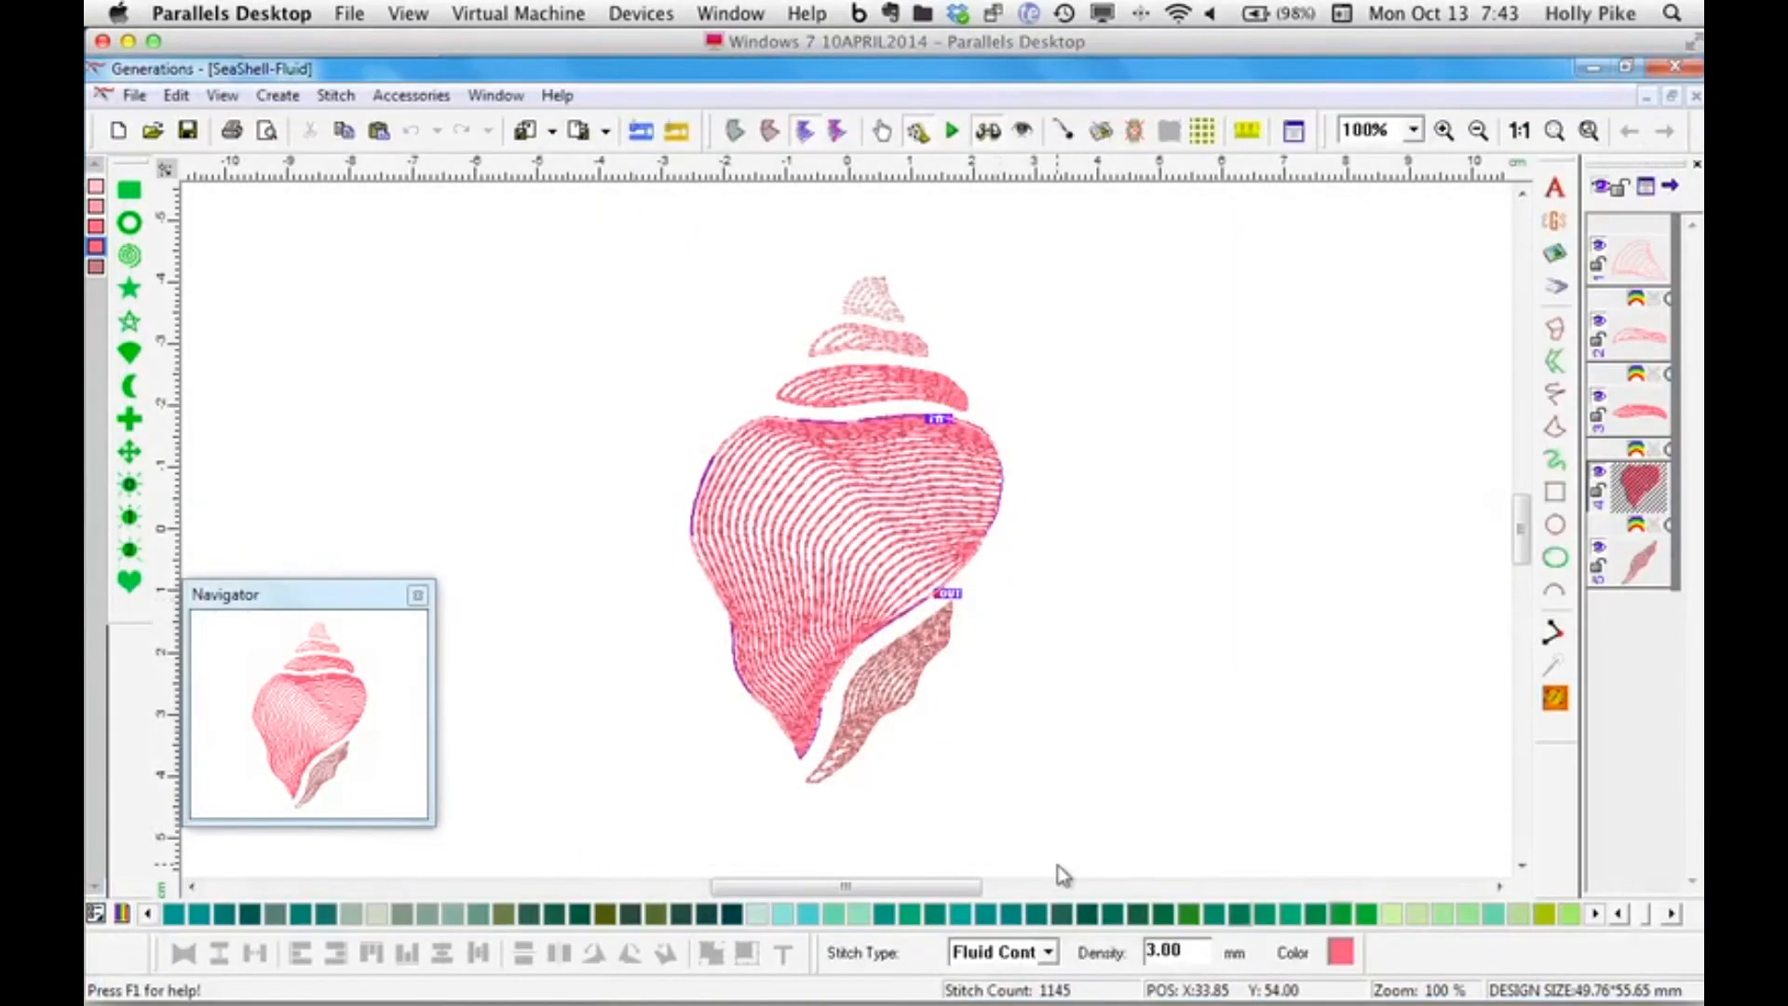
left_click(1049, 616)
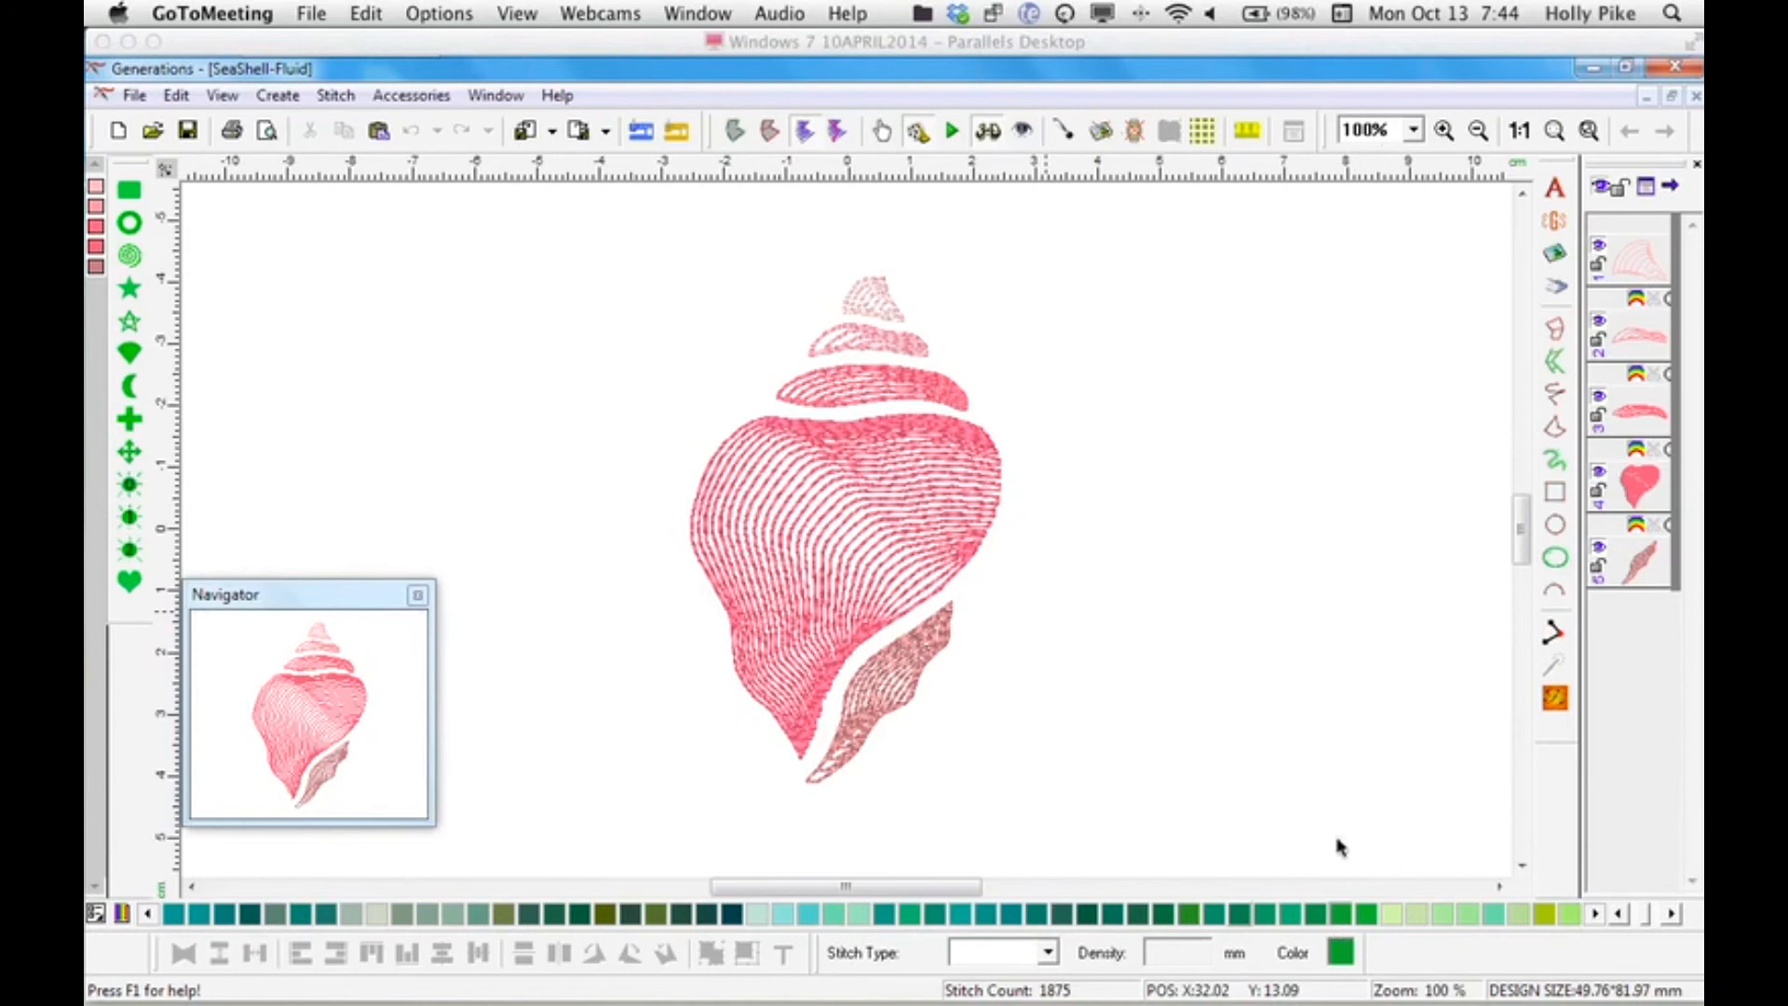
Examine the Fluid Contour guide line of the narrow lip section beneath the shell's main body.
left_click(893, 672)
double_click(943, 672)
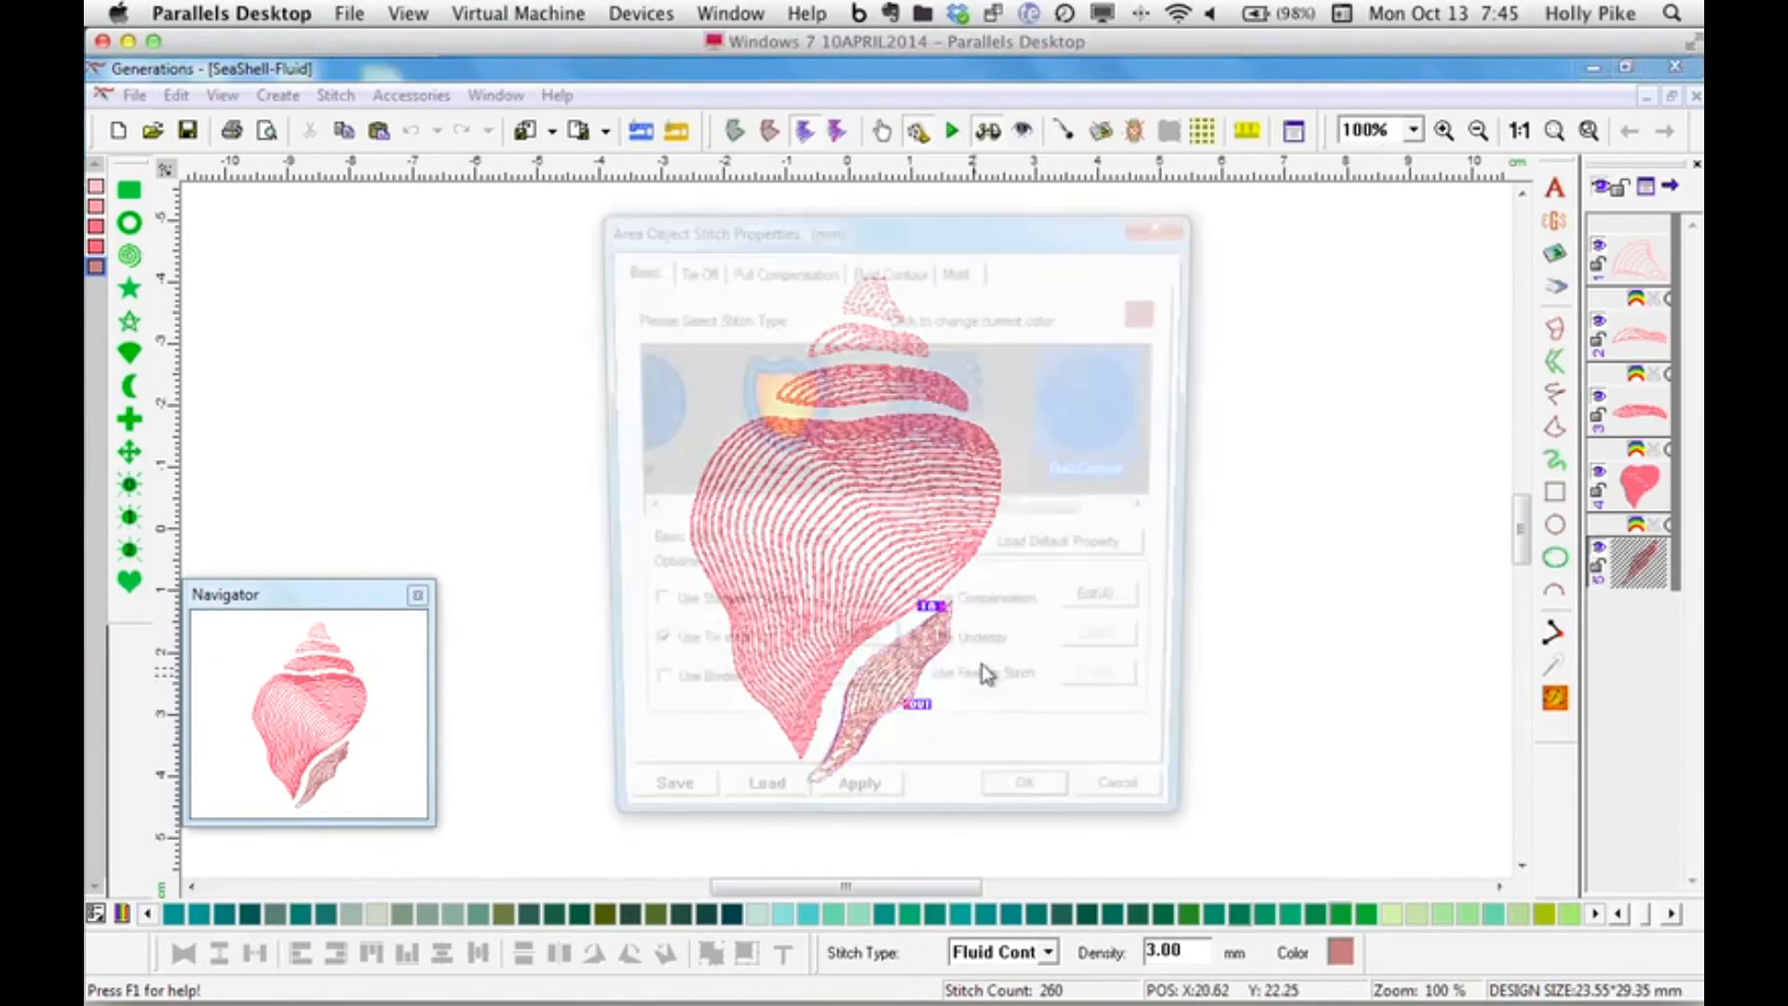
left_click(904, 270)
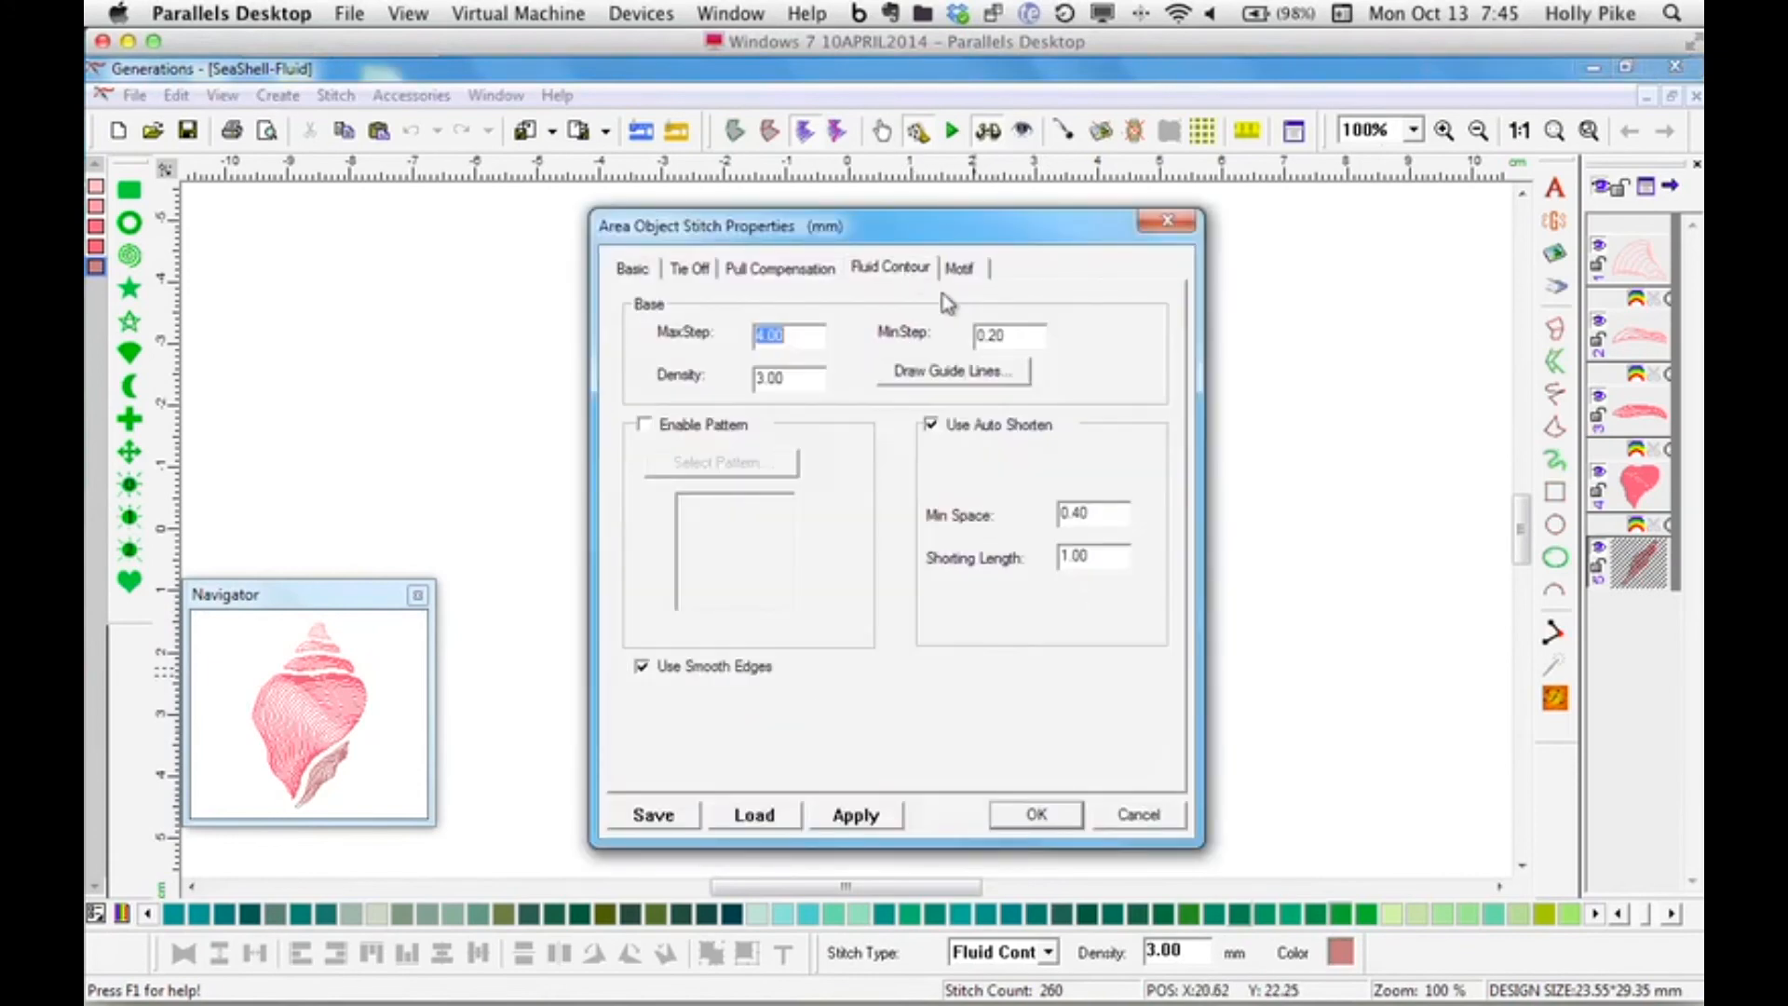
left_click(939, 372)
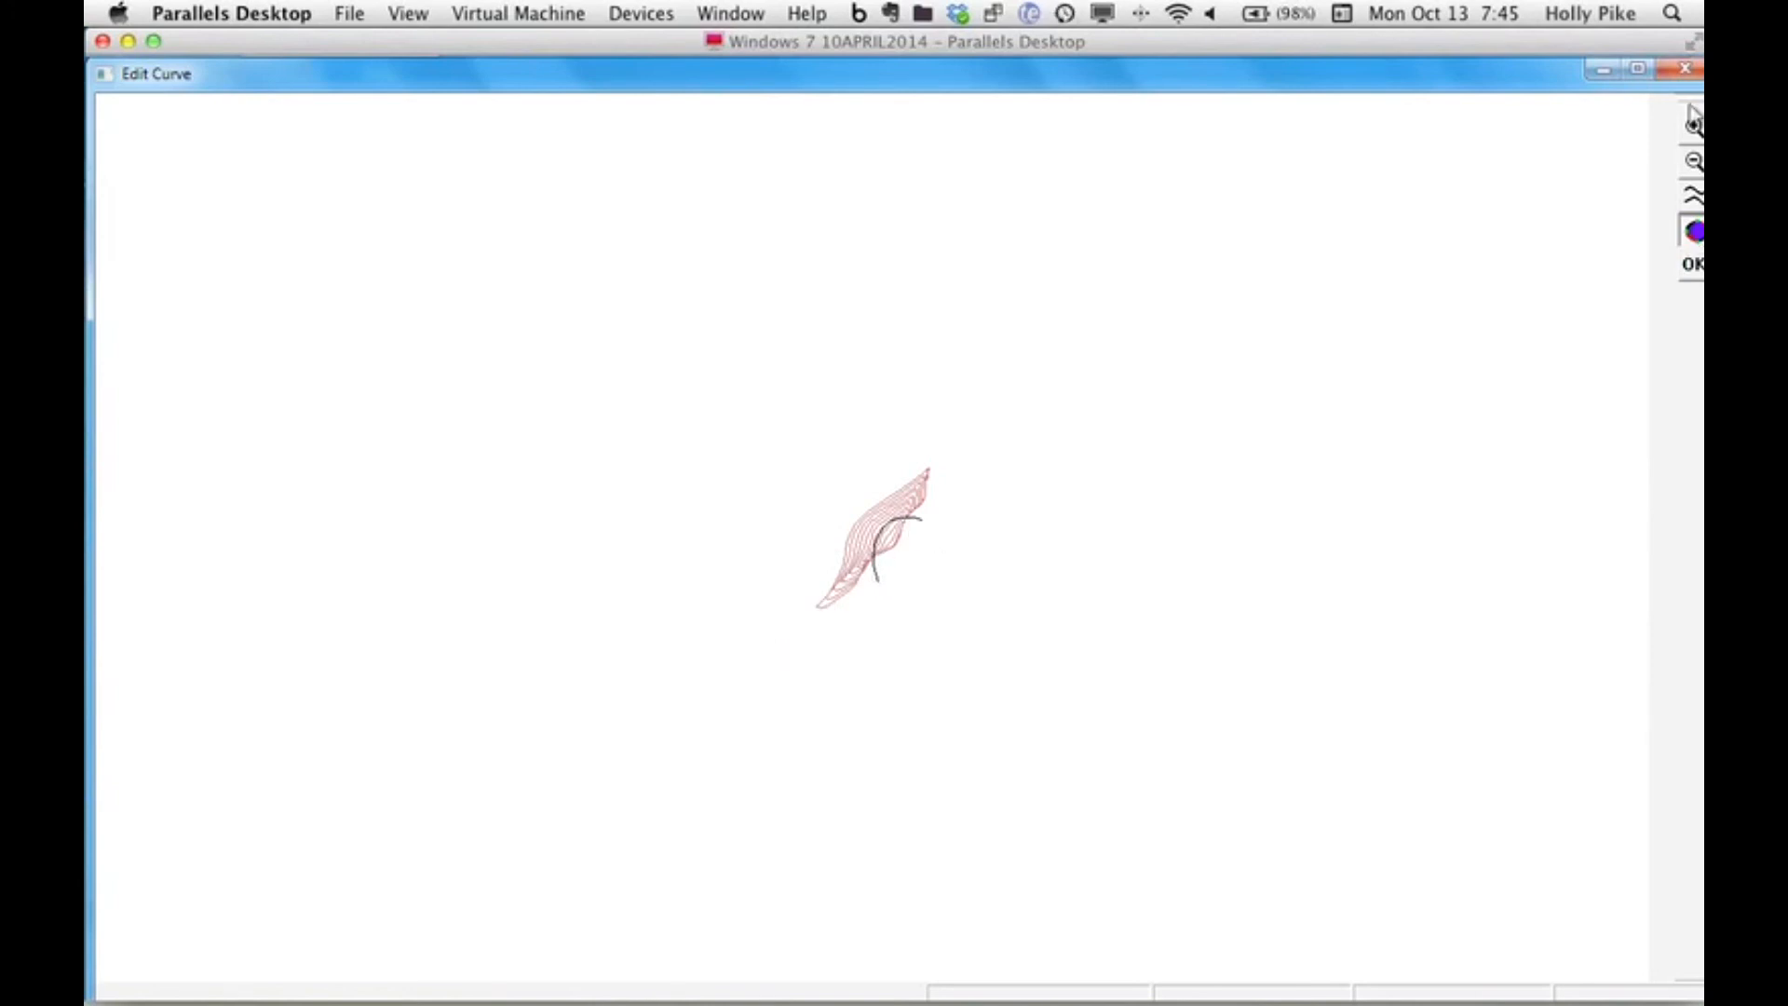
left_click(1685, 69)
left_click(1121, 819)
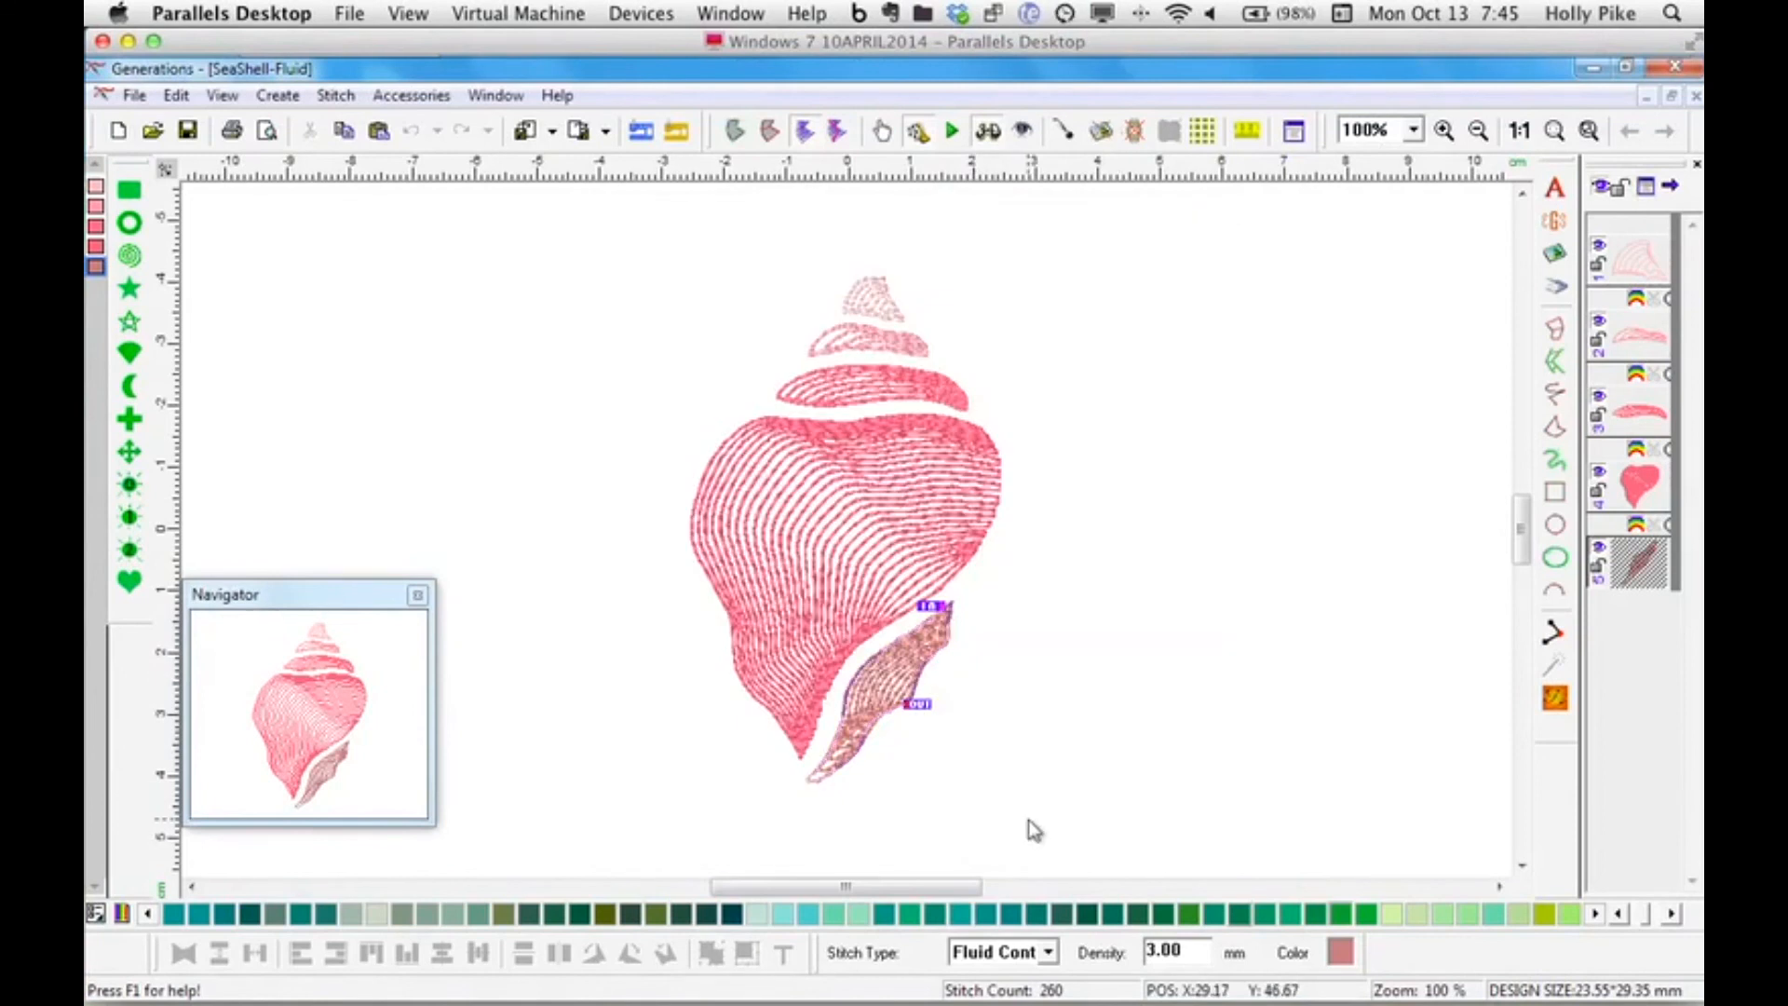
Set the density of the shell's topmost tip section to 4 mm and regenerate its stitches.
left_click(882, 308)
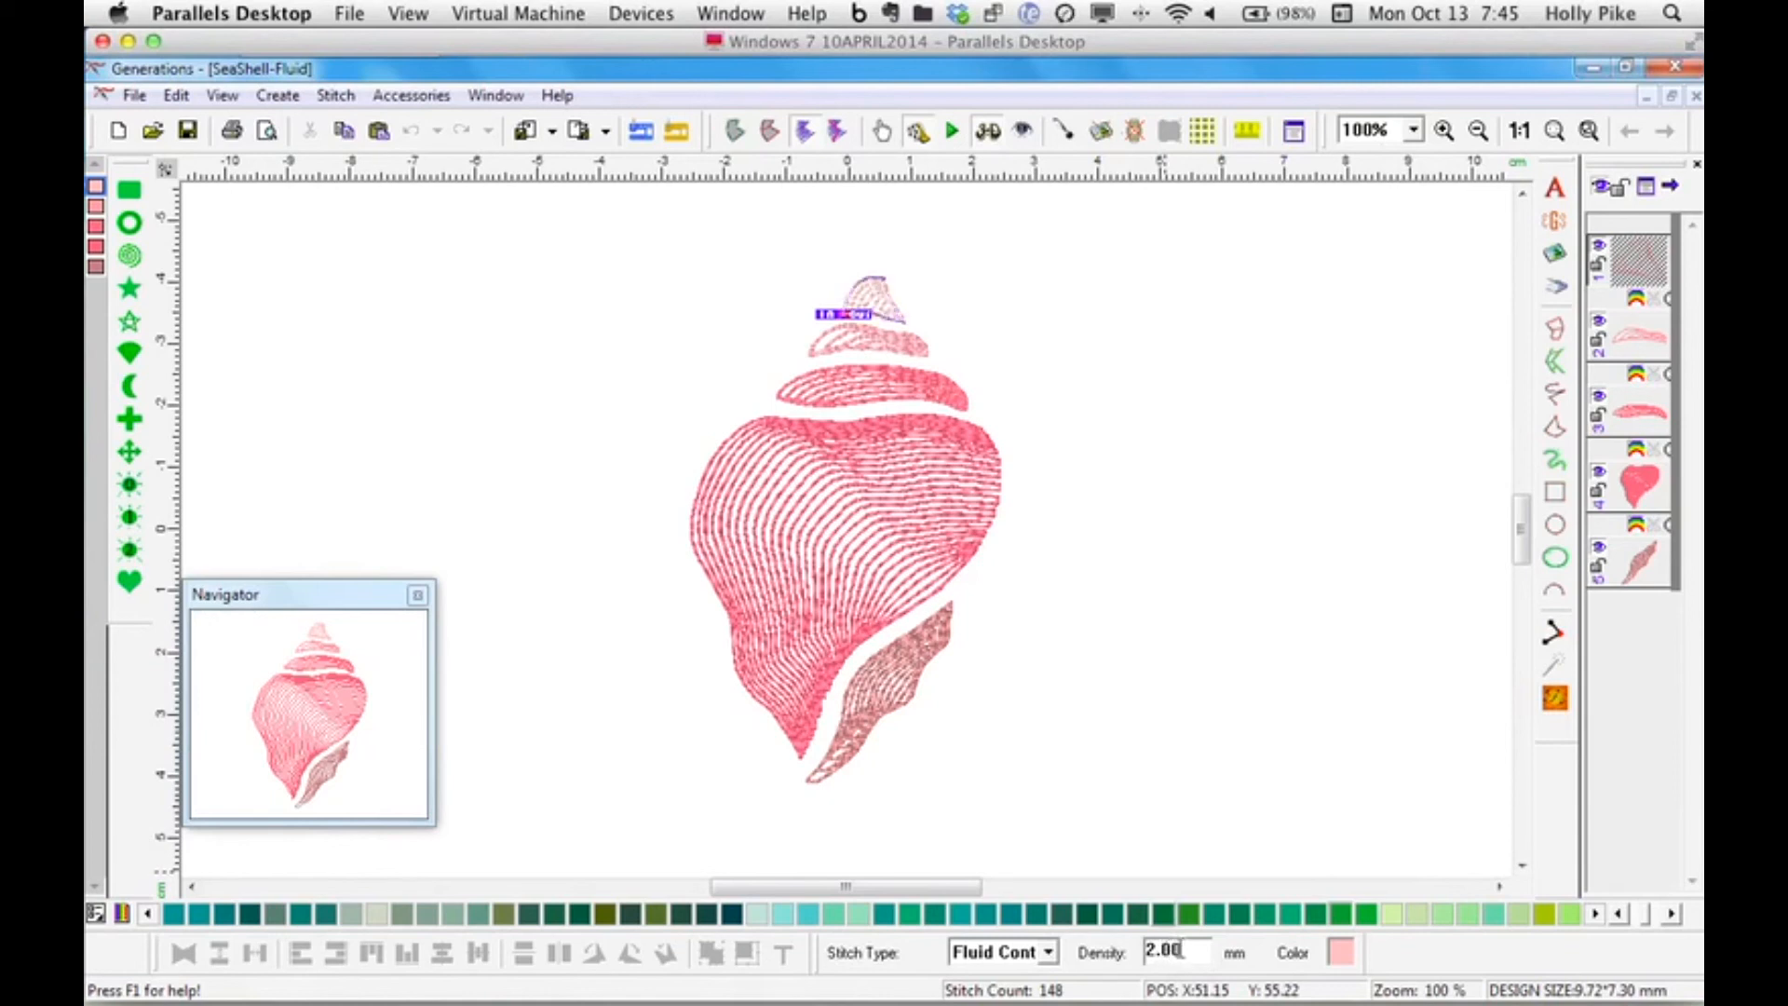
double_click(1197, 950)
type("4")
left_click(1554, 703)
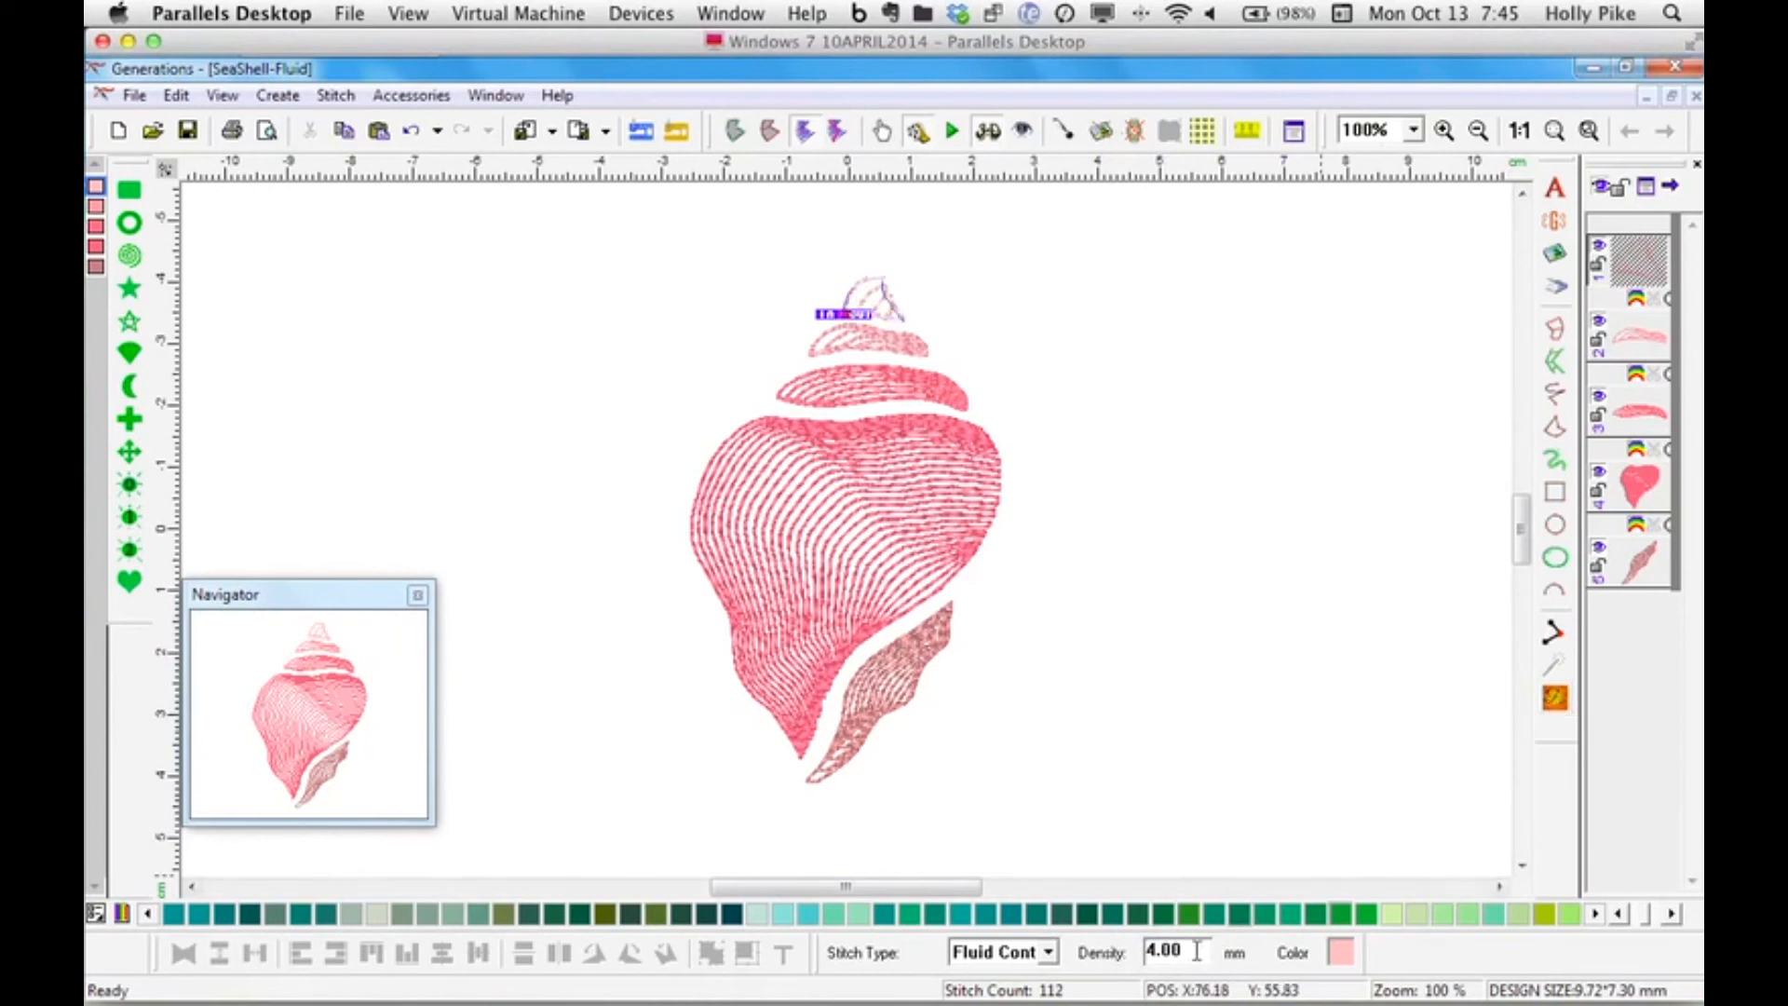
left_click(1214, 791)
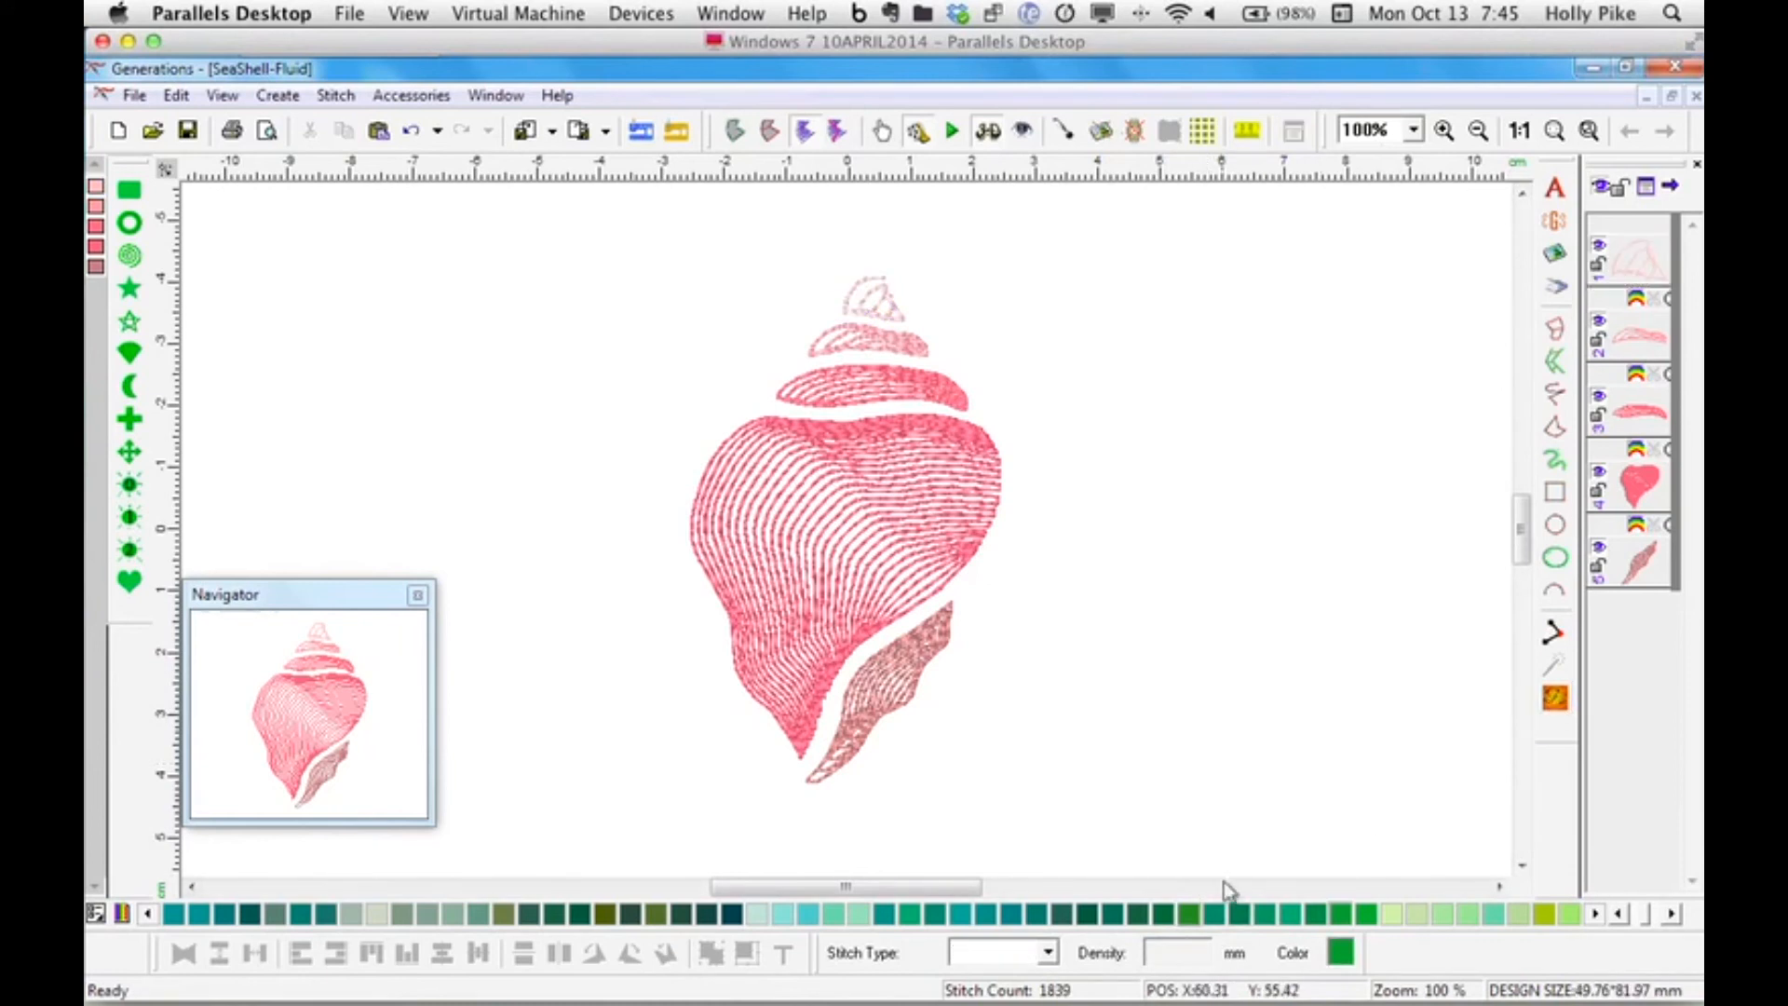
Set the shell tip's fill density to 2 mm and regenerate its stitches.
left_click(878, 312)
double_click(1166, 952)
type("2")
left_click(1556, 699)
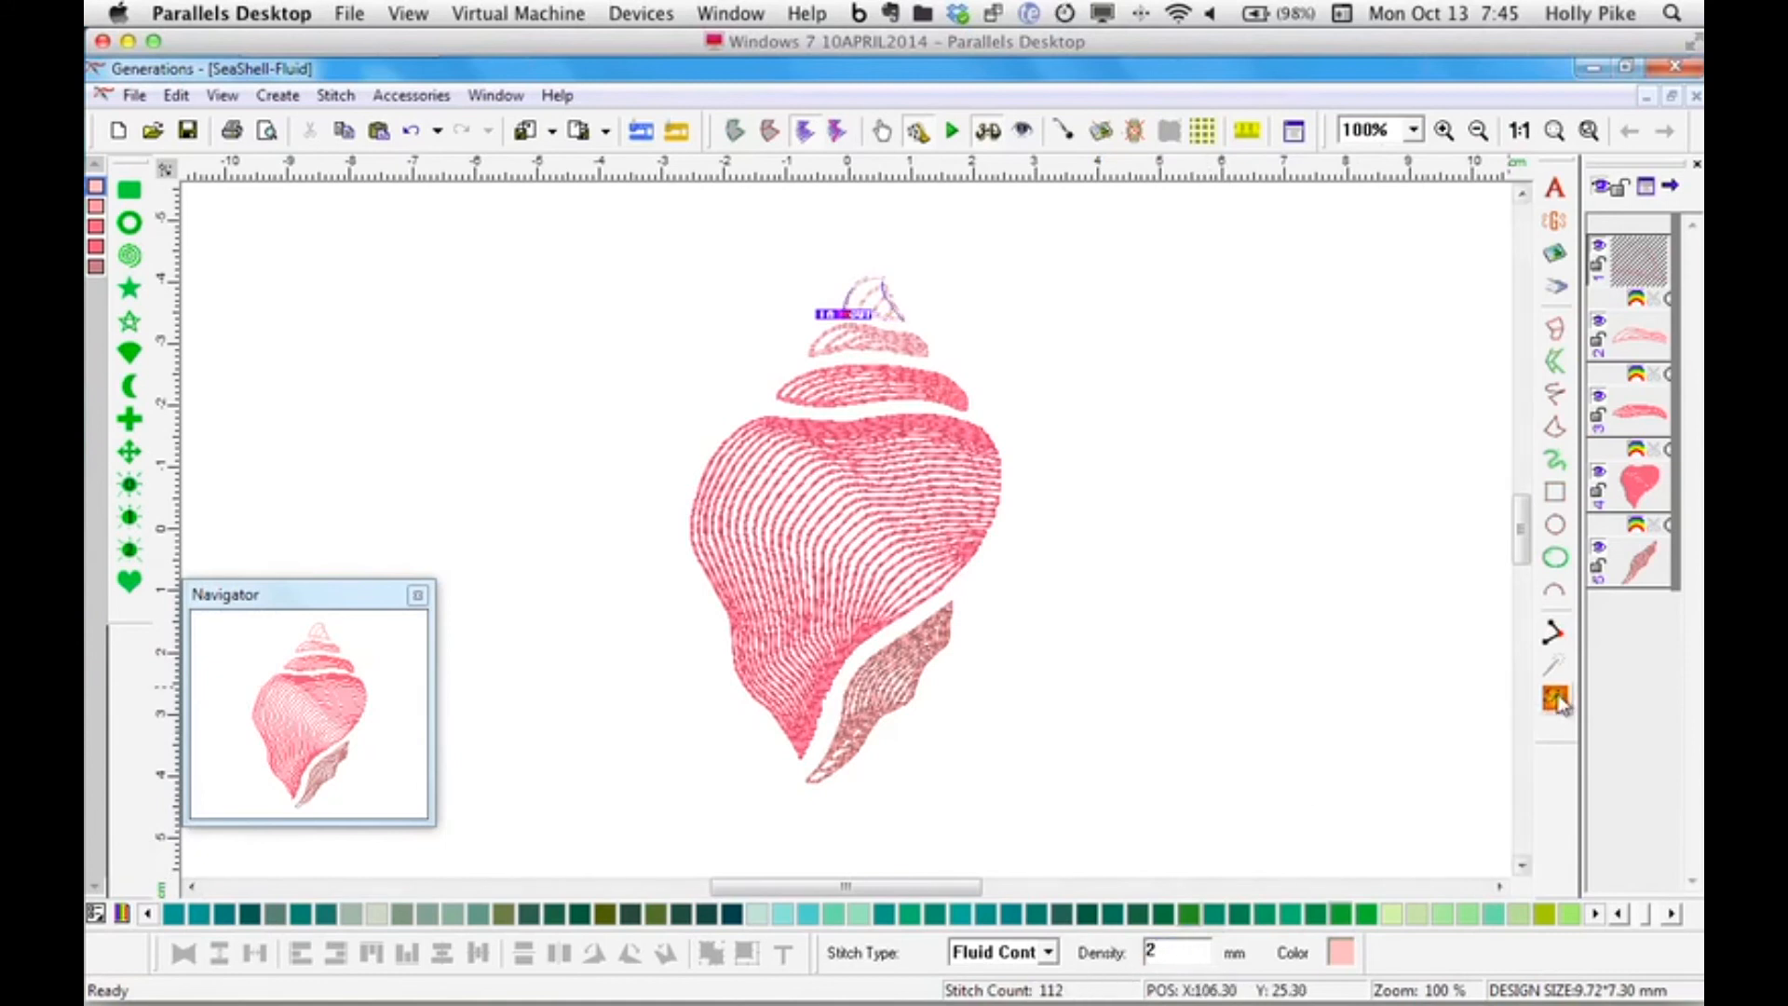
left_click(1183, 708)
Examine the Fluid Contour guide line of the shell's tip section, leaving its properties without changes.
left_click(869, 300)
double_click(941, 537)
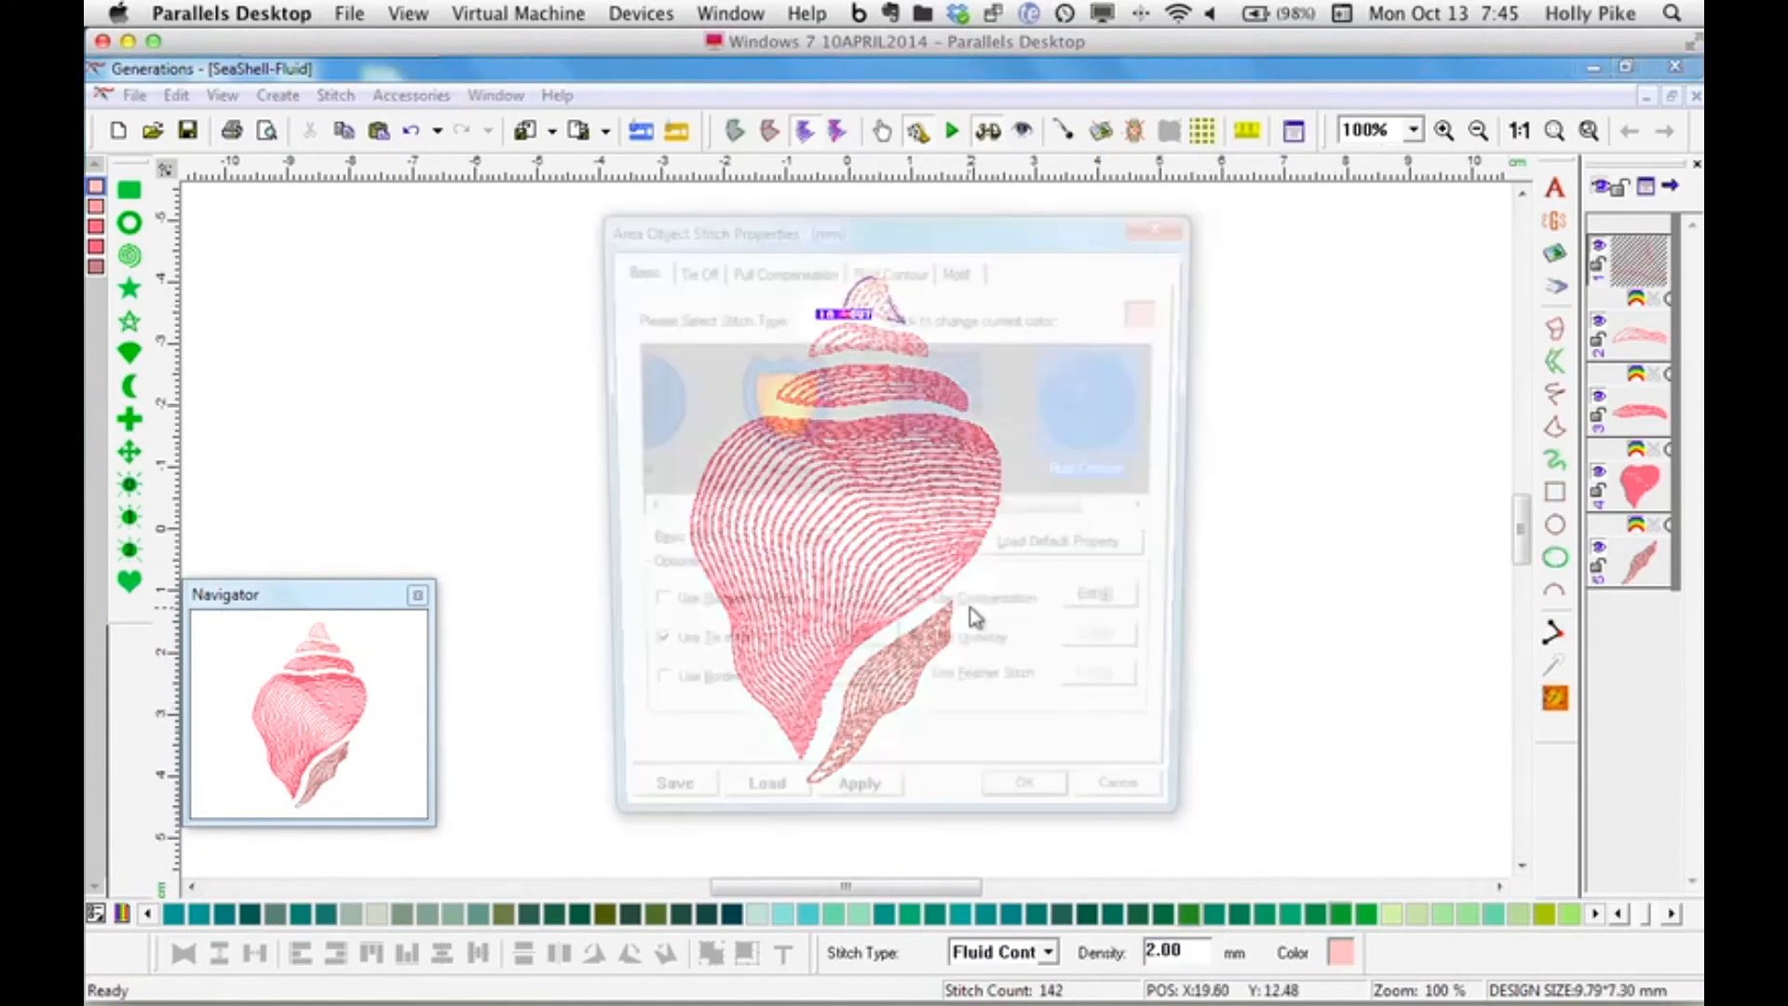
left_click(890, 267)
left_click(906, 370)
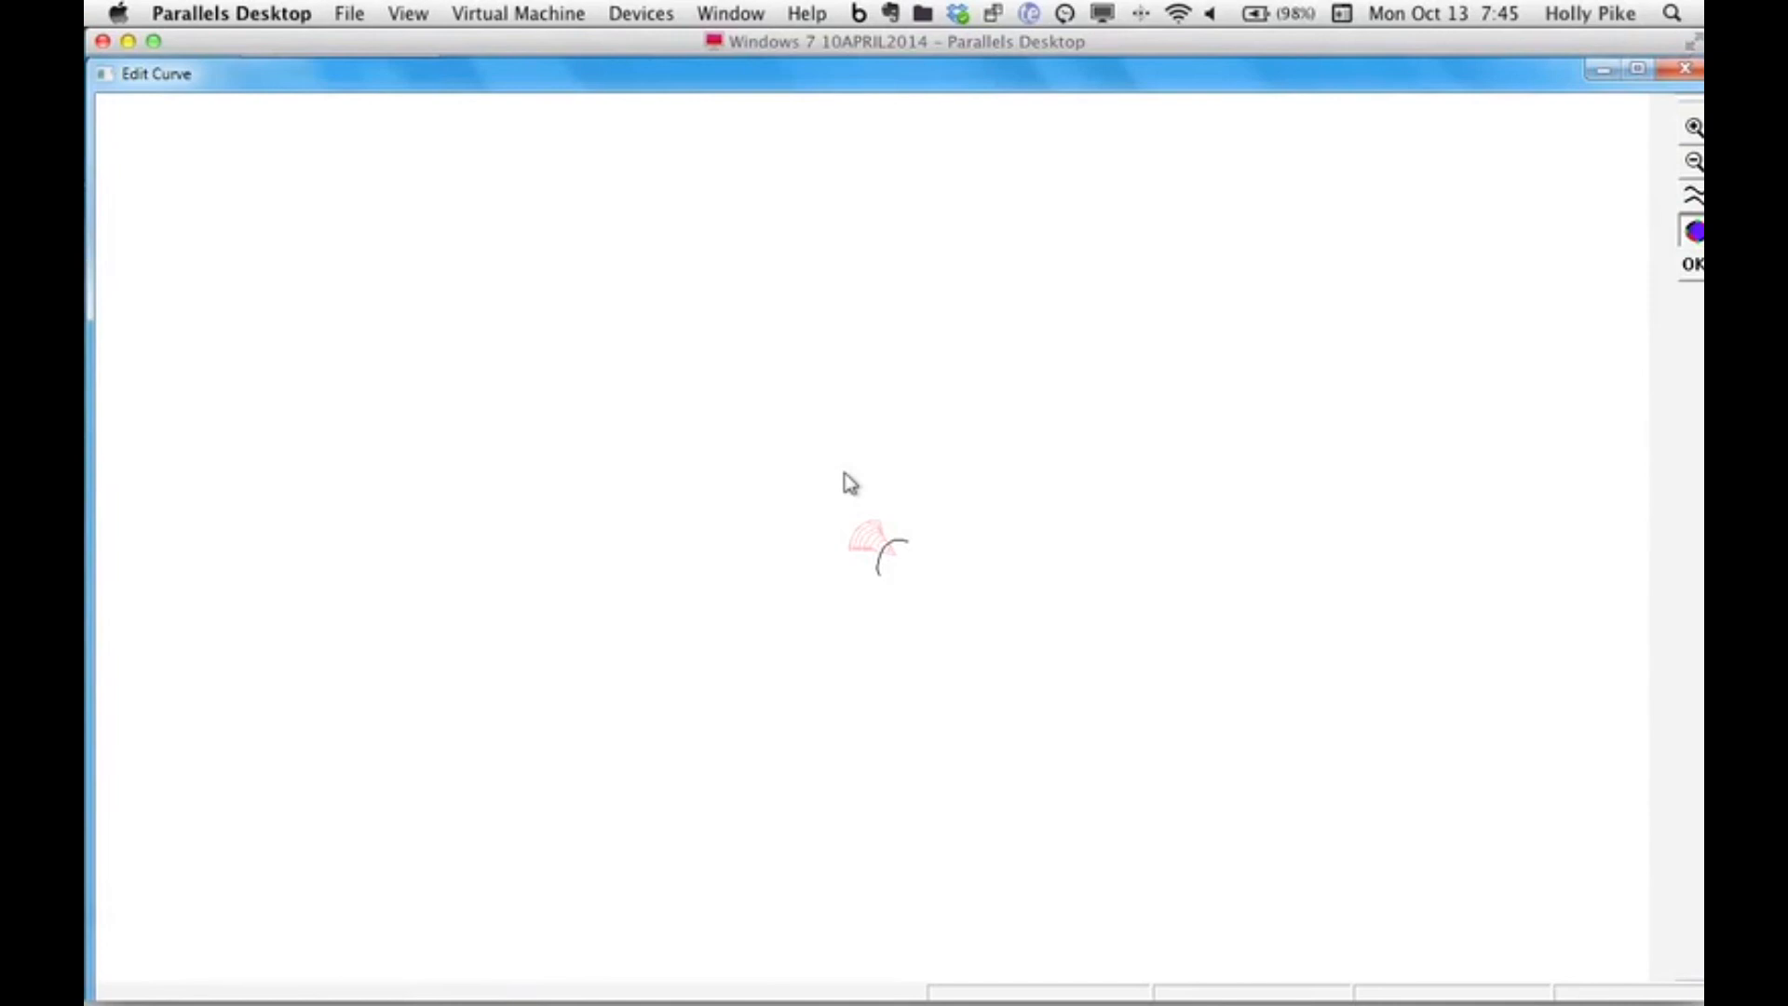
left_click(1676, 74)
left_click(1137, 814)
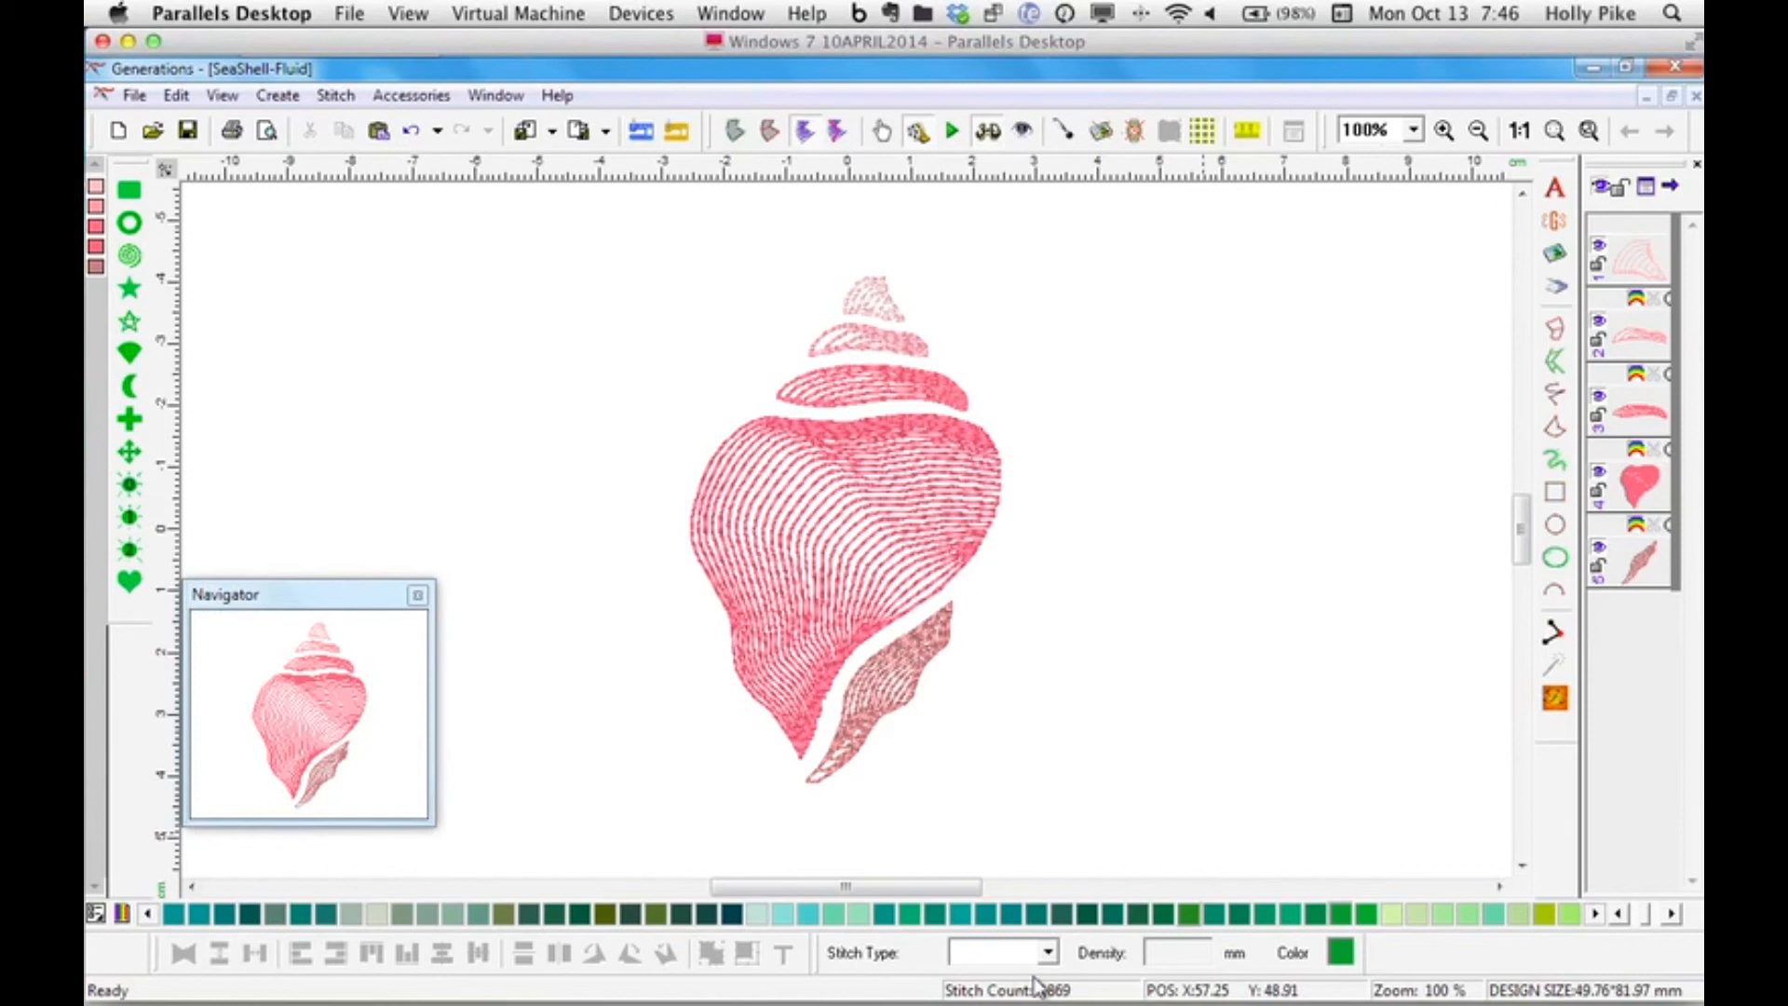
left_click(1681, 339)
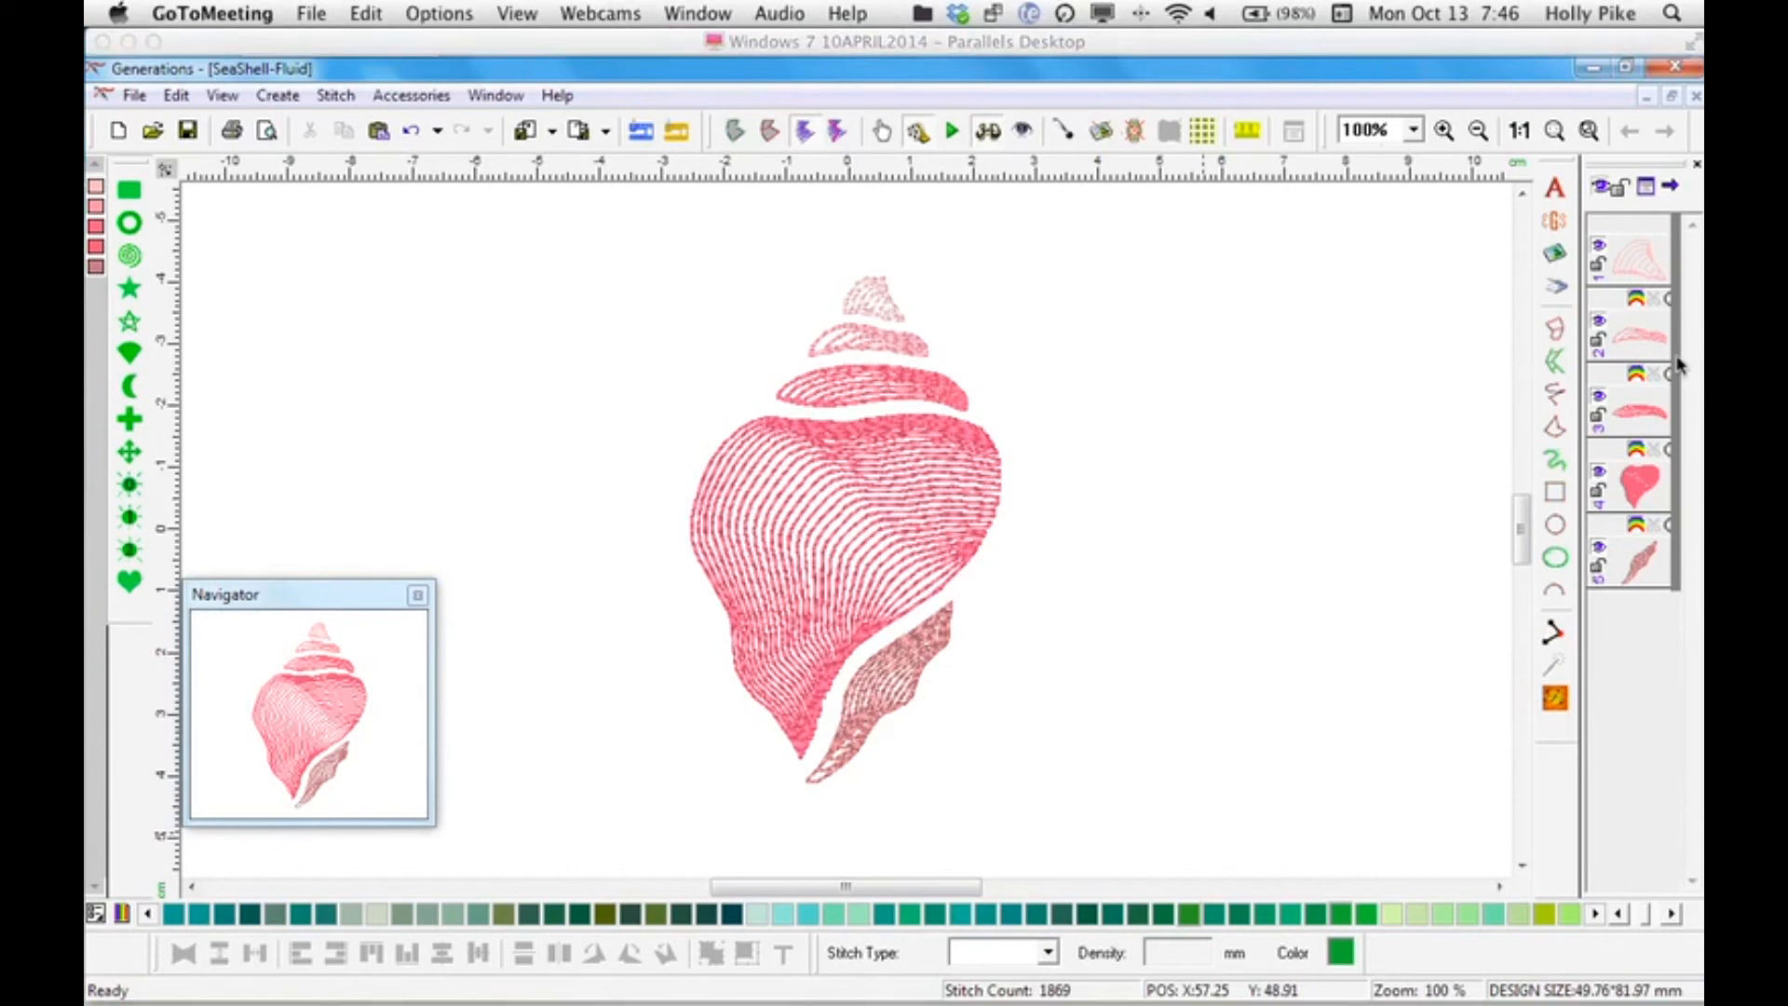